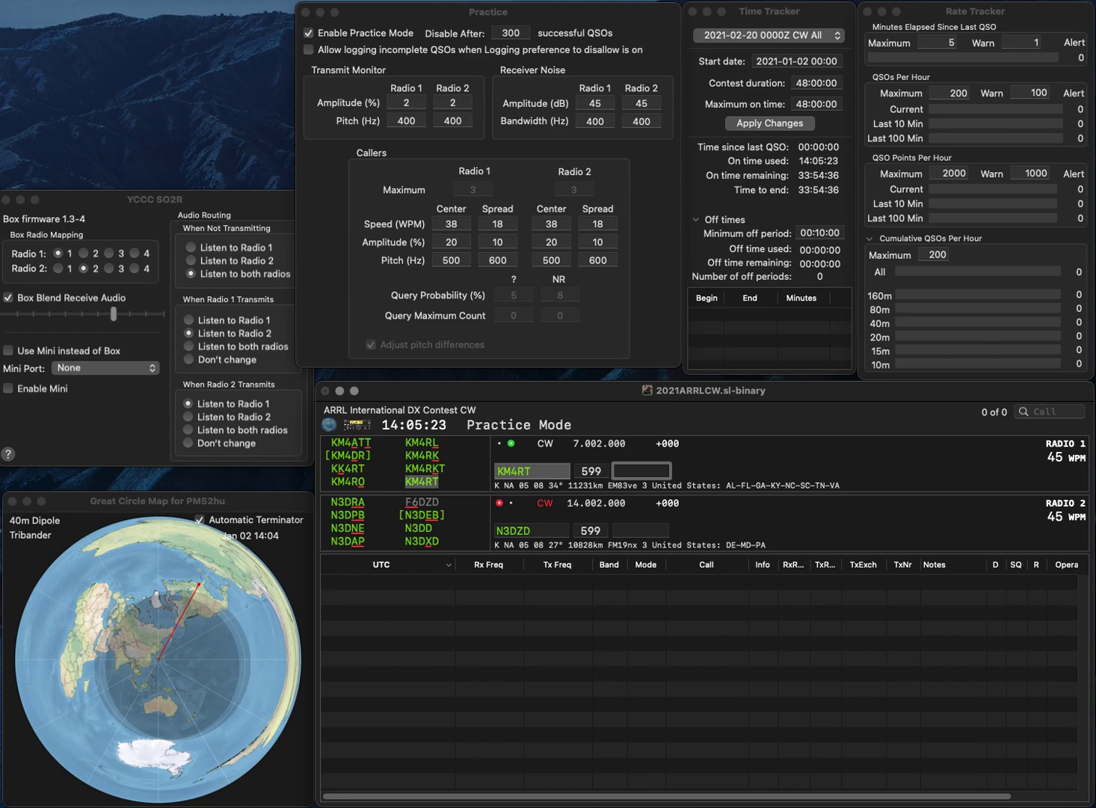
Step: Log KM4RT with exchange AL on Radio 1 and correct the Radio 2 call sign to N2BZD
{"action": "key", "text": "Return"}
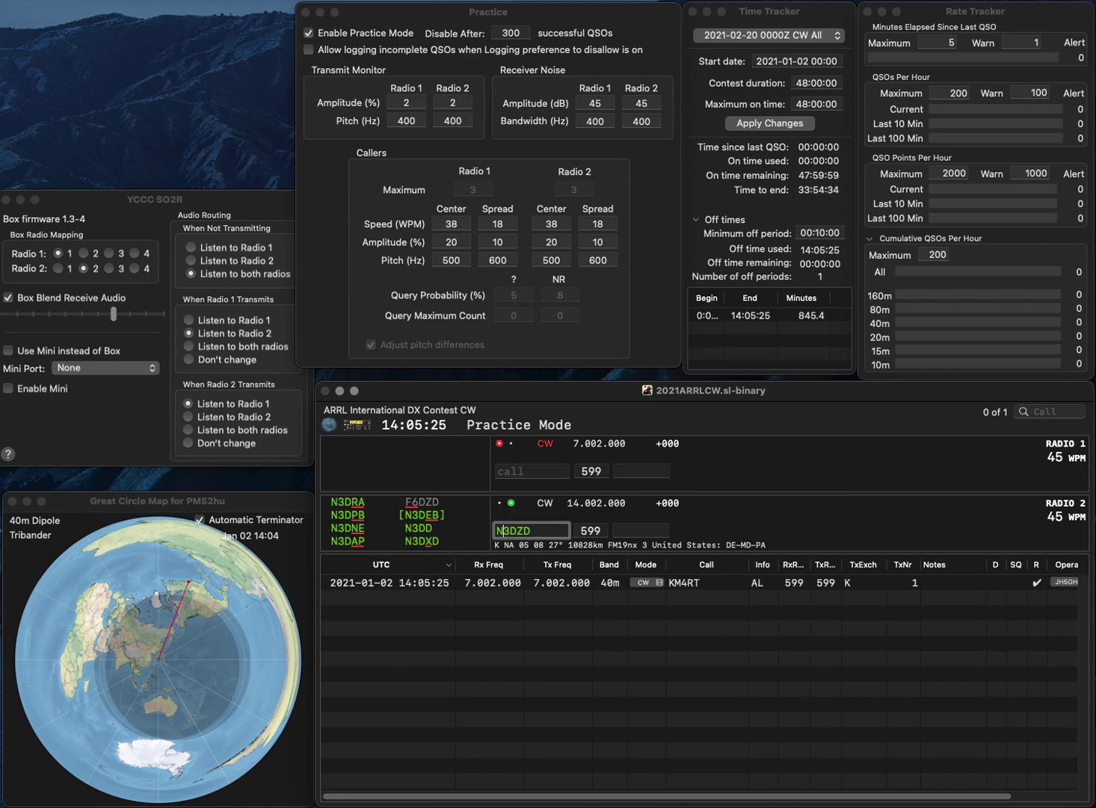
{"action": "key", "text": "Left"}
{"action": "key", "text": "Left"}
{"action": "key", "text": "Left"}
{"action": "key", "text": "BackSpace"}
{"action": "type", "text": "2"}
{"action": "key", "text": "Right"}
{"action": "key", "text": "BackSpace"}
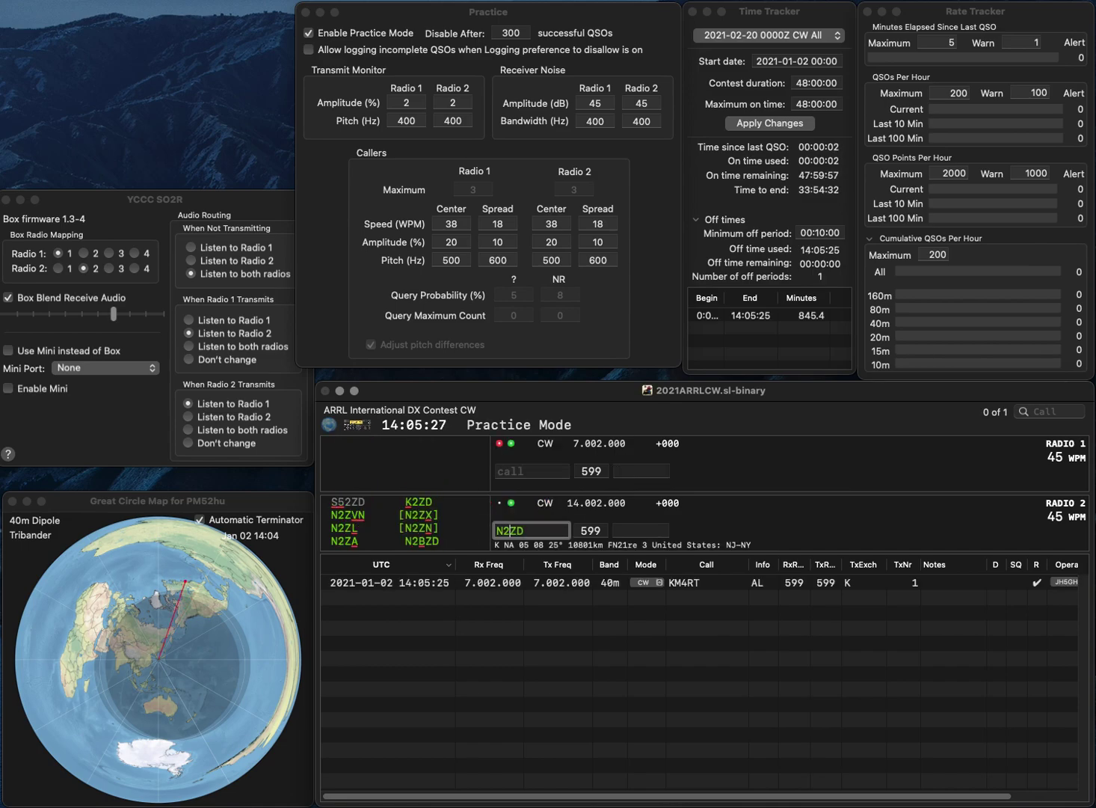
{"action": "type", "text": "B"}
{"action": "key", "text": "Tab"}
{"action": "type", "text": "NY"}
{"action": "key", "text": "Return"}
Step: Answer caller K1IDX on Radio 1 and the partial call sign K9J on Radio 2
{"action": "type", "text": "K1IDX"}
{"action": "key", "text": "Return"}
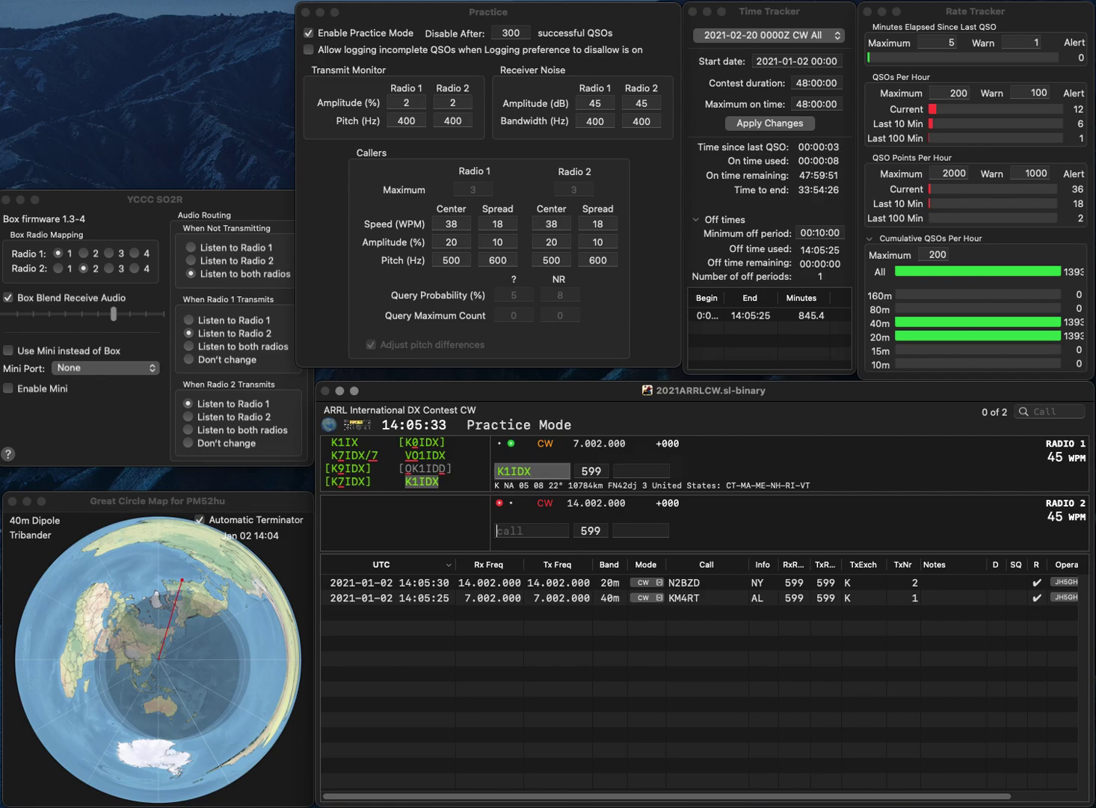
{"action": "type", "text": "K9J"}
{"action": "key", "text": "Return"}
{"action": "key", "text": "space"}
{"action": "key", "text": "space"}
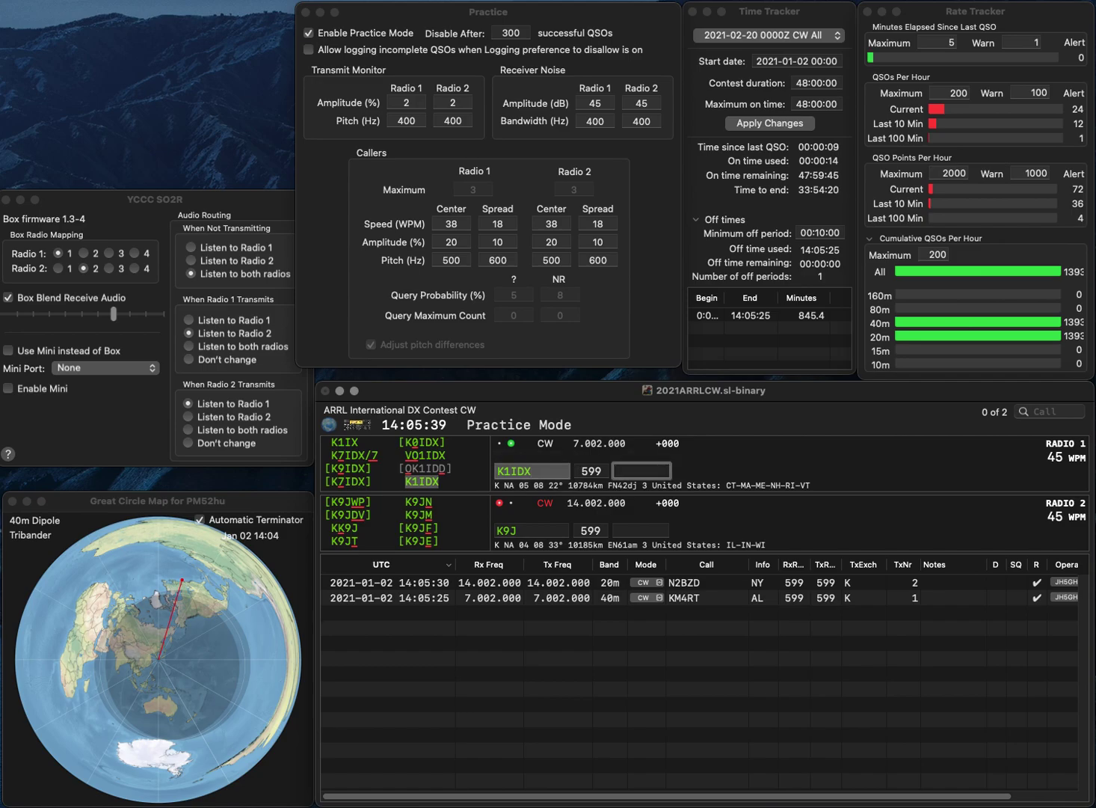
{"action": "type", "text": "NH"}
{"action": "key", "text": "Return"}
{"action": "key", "text": "BackSpace"}
{"action": "type", "text": "JSC"}
{"action": "key", "text": "Left"}
{"action": "key", "text": "Left"}
{"action": "key", "text": "Left"}
{"action": "key", "text": "BackSpace"}
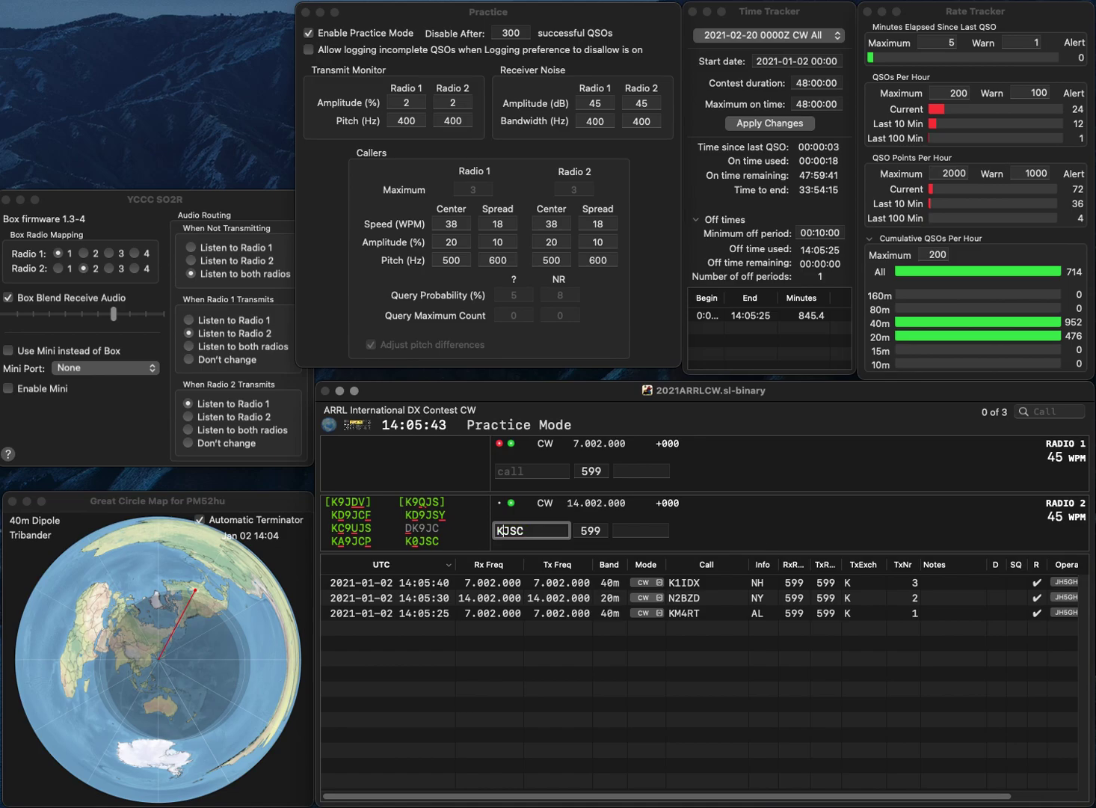
{"action": "type", "text": "0"}
{"action": "key", "text": "Return"}
{"action": "type", "text": "Z1V"}
{"action": "key", "text": "Left"}
{"action": "key", "text": "Left"}
{"action": "key", "text": "Left"}
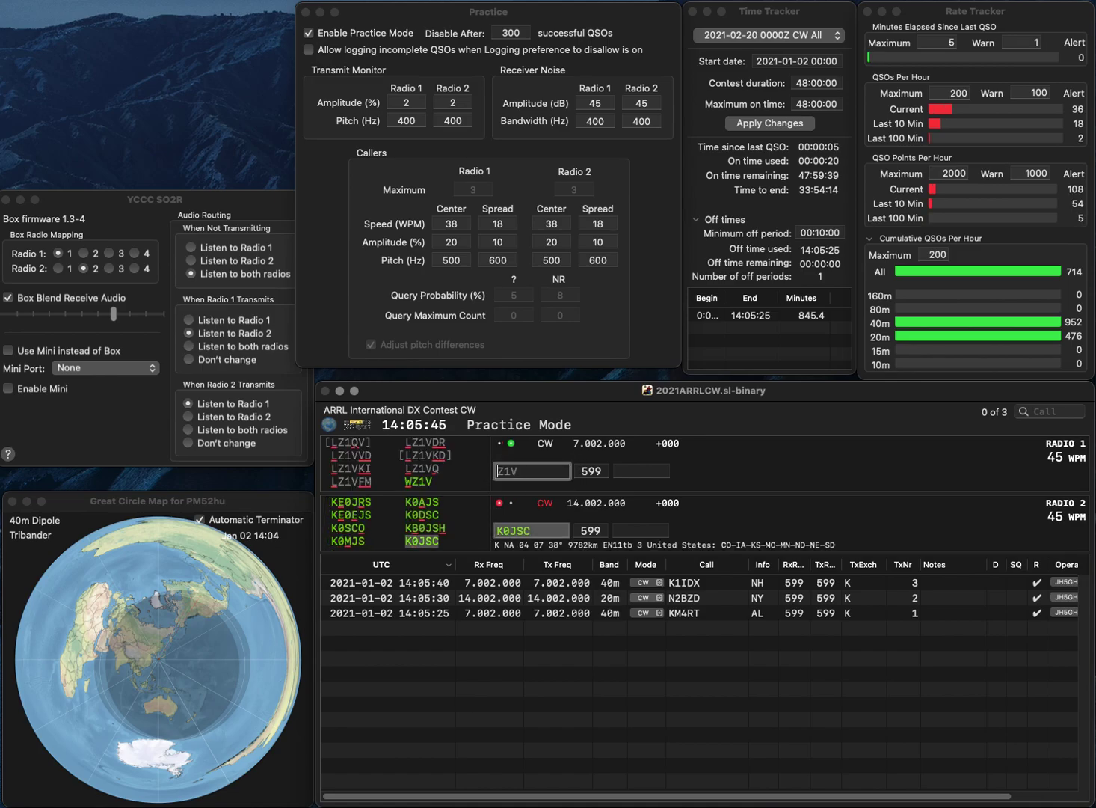
{"action": "type", "text": "W"}
{"action": "key", "text": "Return"}
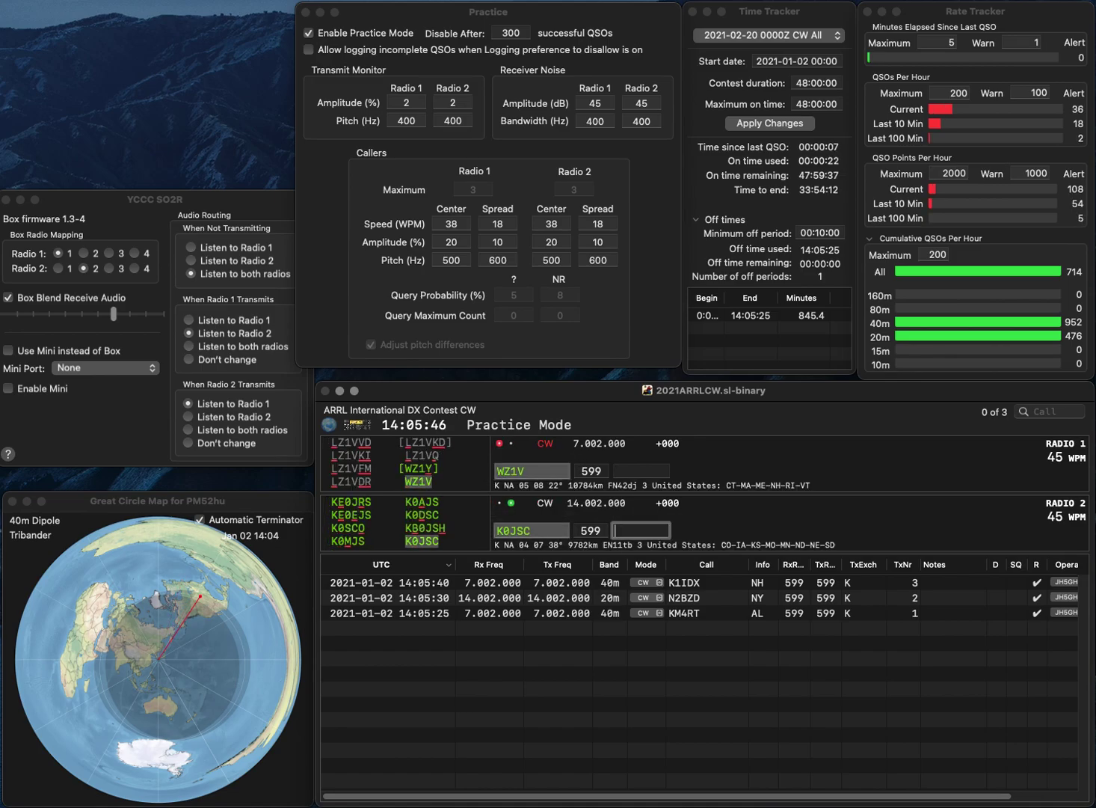
{"action": "type", "text": "CO"}
{"action": "key", "text": "Return"}
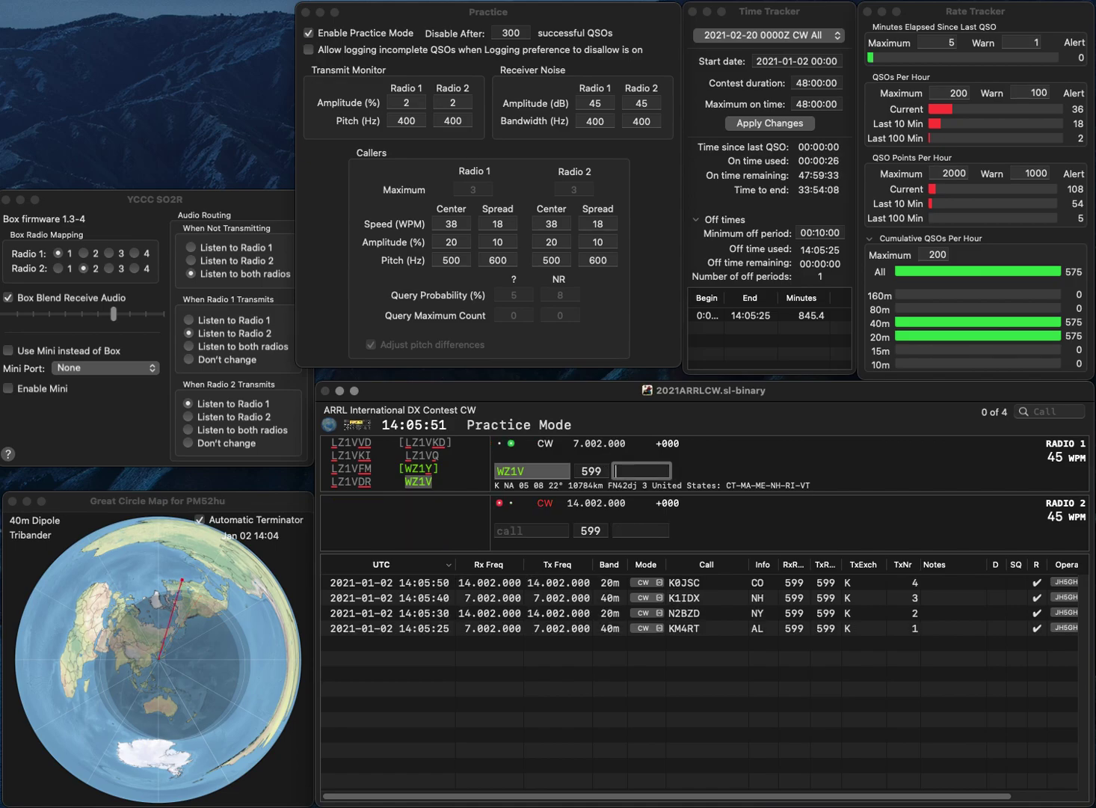
{"action": "key", "text": "Return"}
{"action": "type", "text": "W7KRS"}
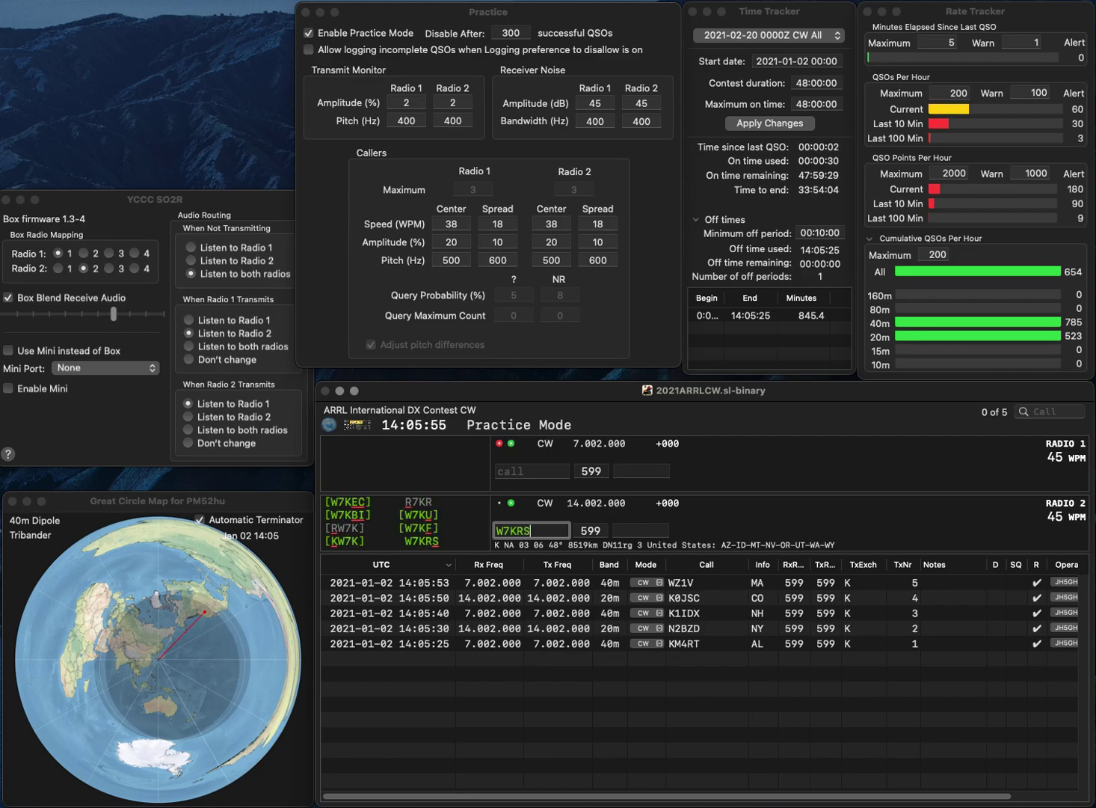
{"action": "key", "text": "Return"}
{"action": "type", "text": "N3KNN"}
{"action": "key", "text": "Return"}
{"action": "key", "text": "grave"}
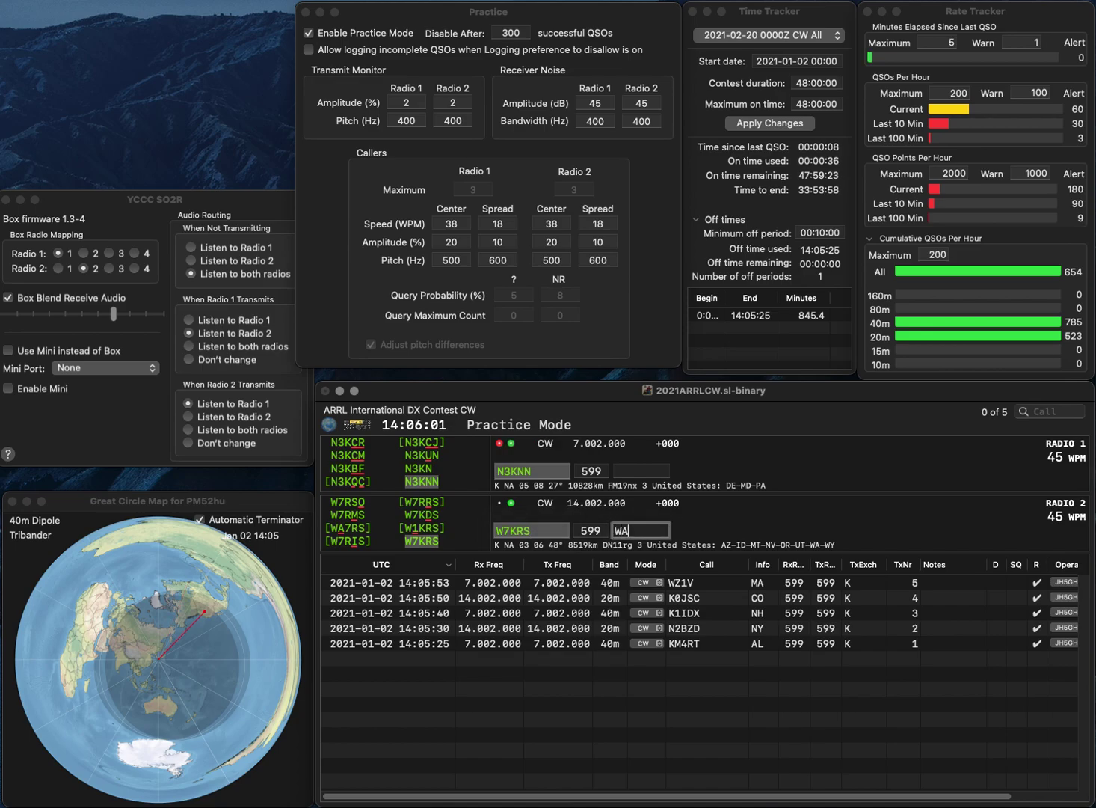
{"action": "key", "text": "Return"}
{"action": "type", "text": "P"}
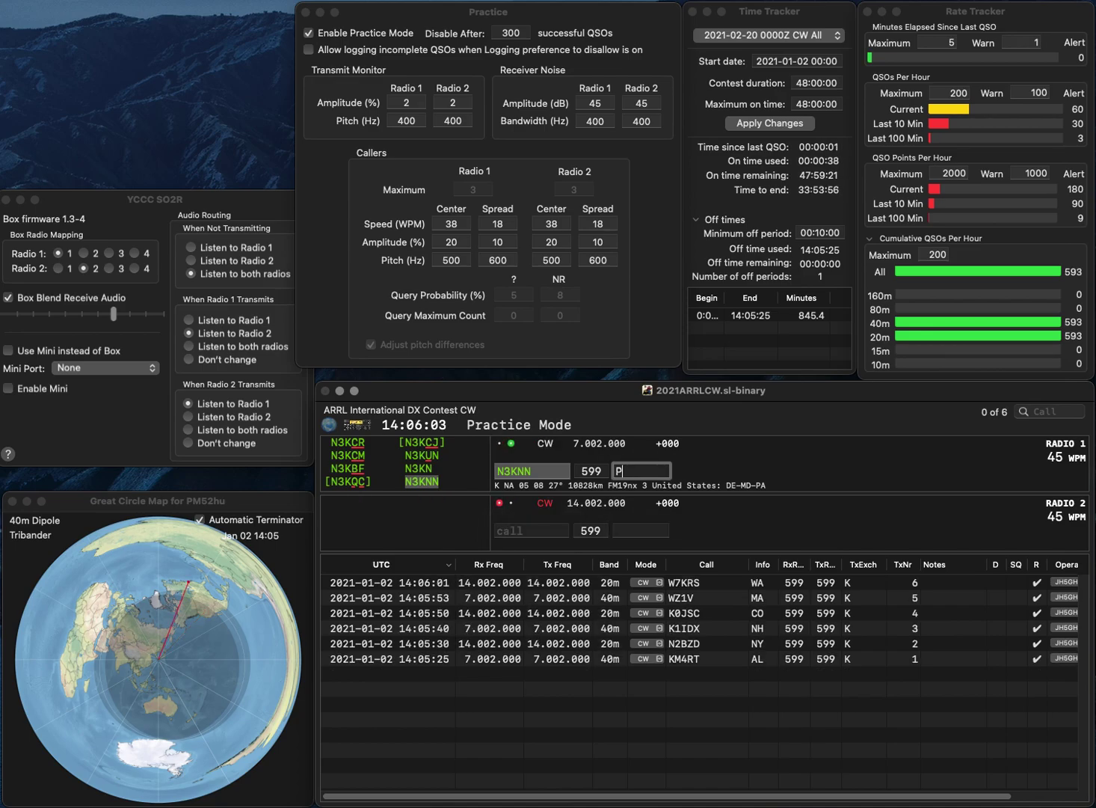
{"action": "type", "text": "A"}
{"action": "key", "text": "Return"}
{"action": "type", "text": "W3"}
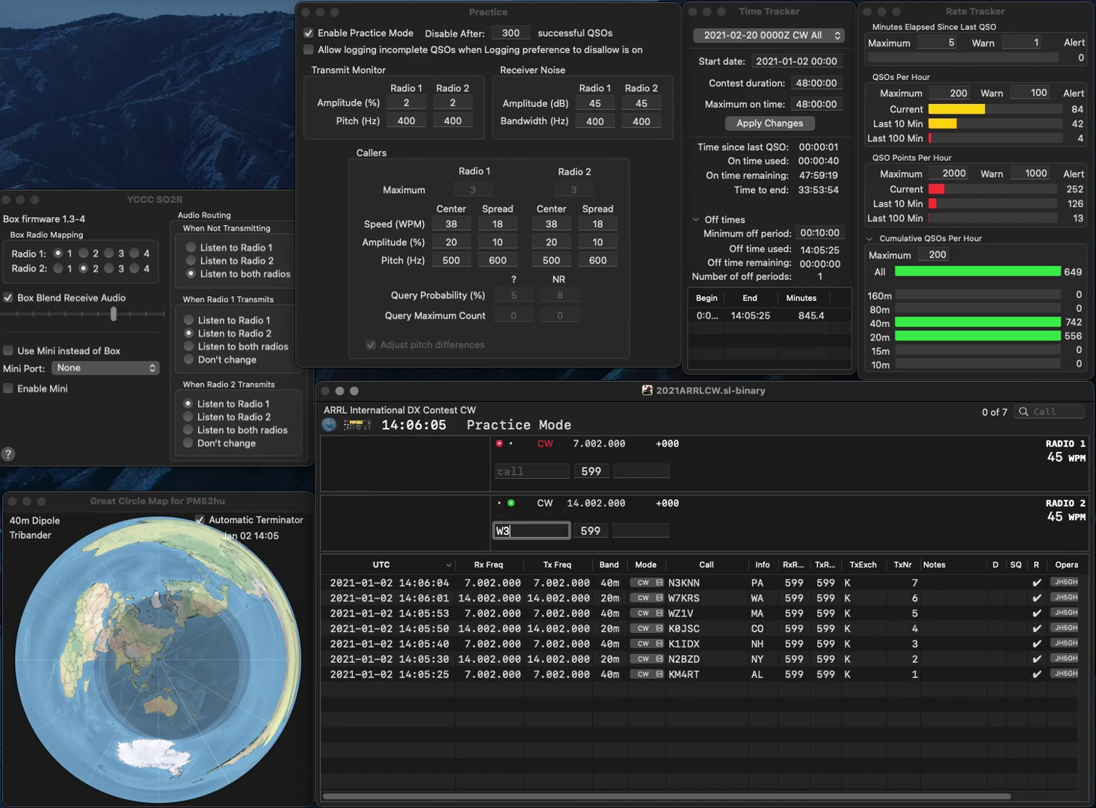
{"action": "type", "text": "SGT"}
{"action": "key", "text": "Return"}
{"action": "type", "text": "K"}
{"action": "key", "text": "BackSpace"}
{"action": "type", "text": "N1RV"}
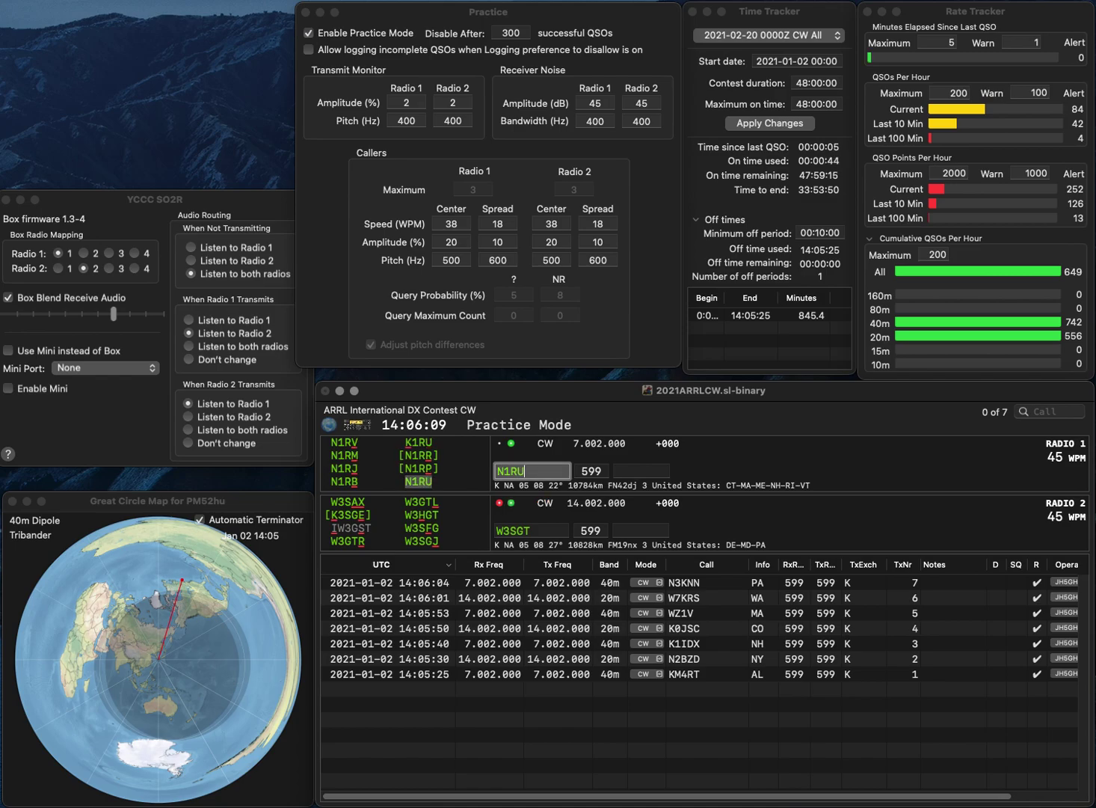
{"action": "key", "text": "Return"}
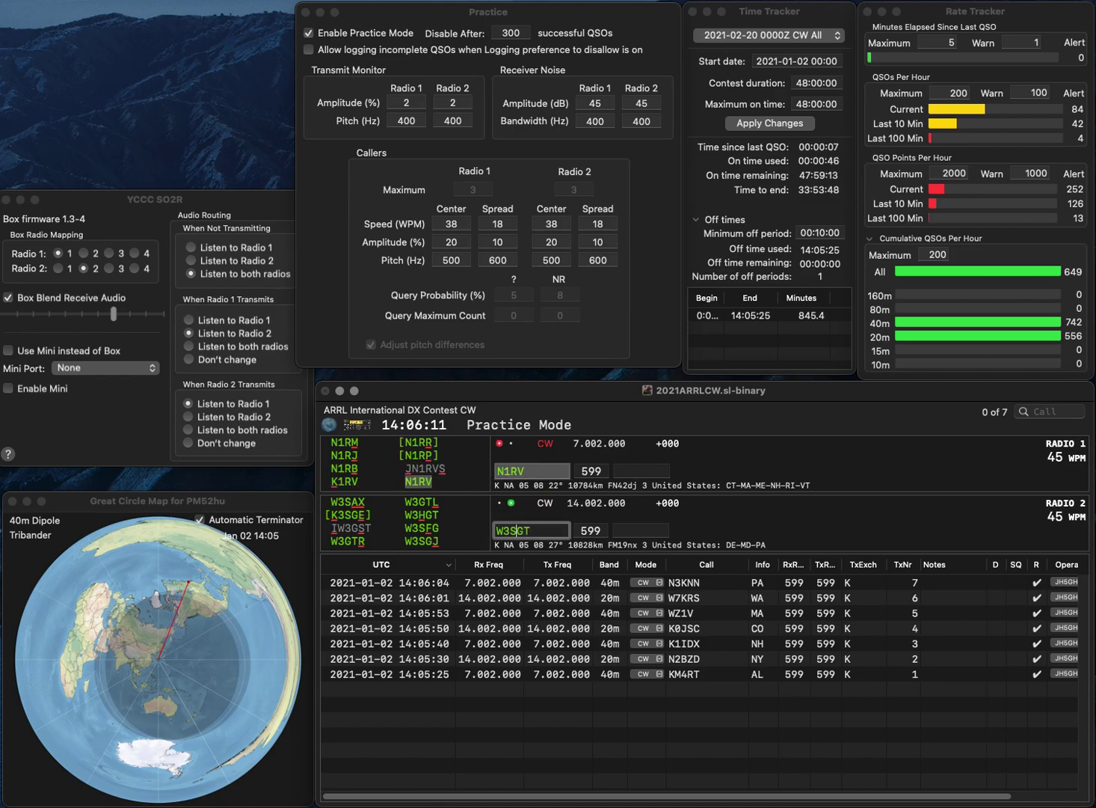
Step: Correct the Radio 2 call sign to W3HGT and send the reply again
{"action": "key", "text": "BackSpace"}
{"action": "type", "text": "H"}
{"action": "key", "text": "Return"}
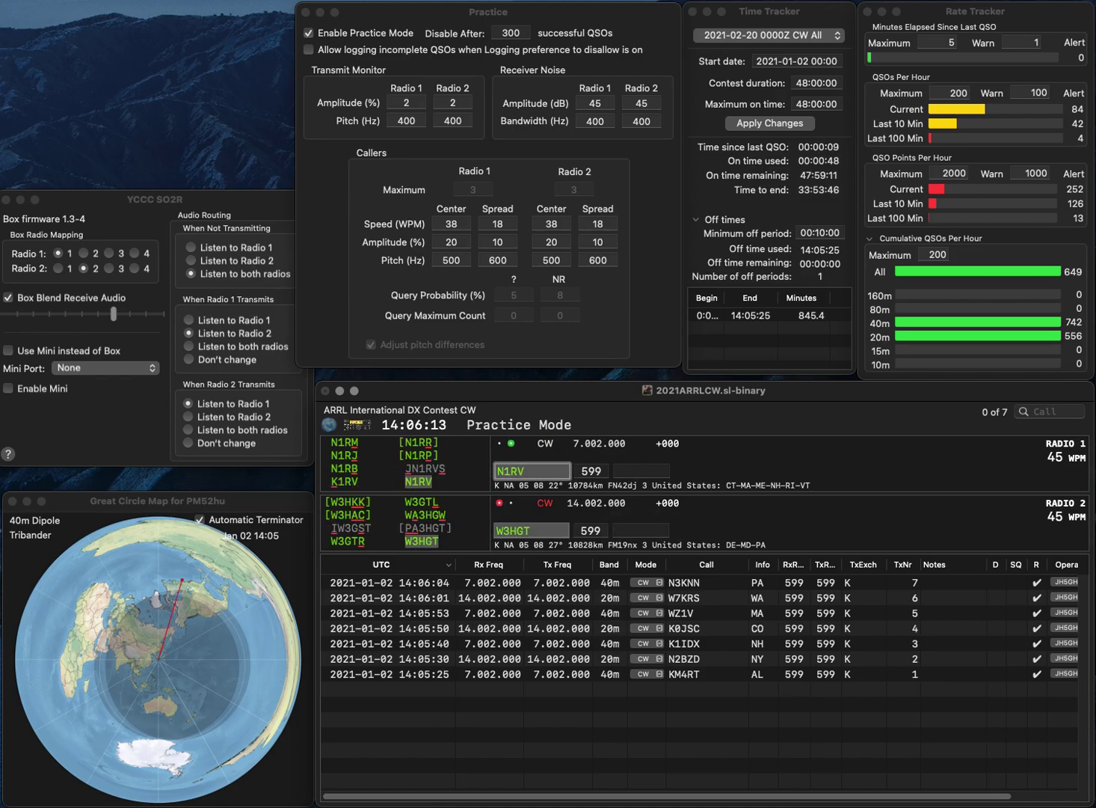
Step: Log N1RV with exchange MA on Radio 1 and W3HGT with exchange DE on Radio 2
{"action": "key", "text": "space"}
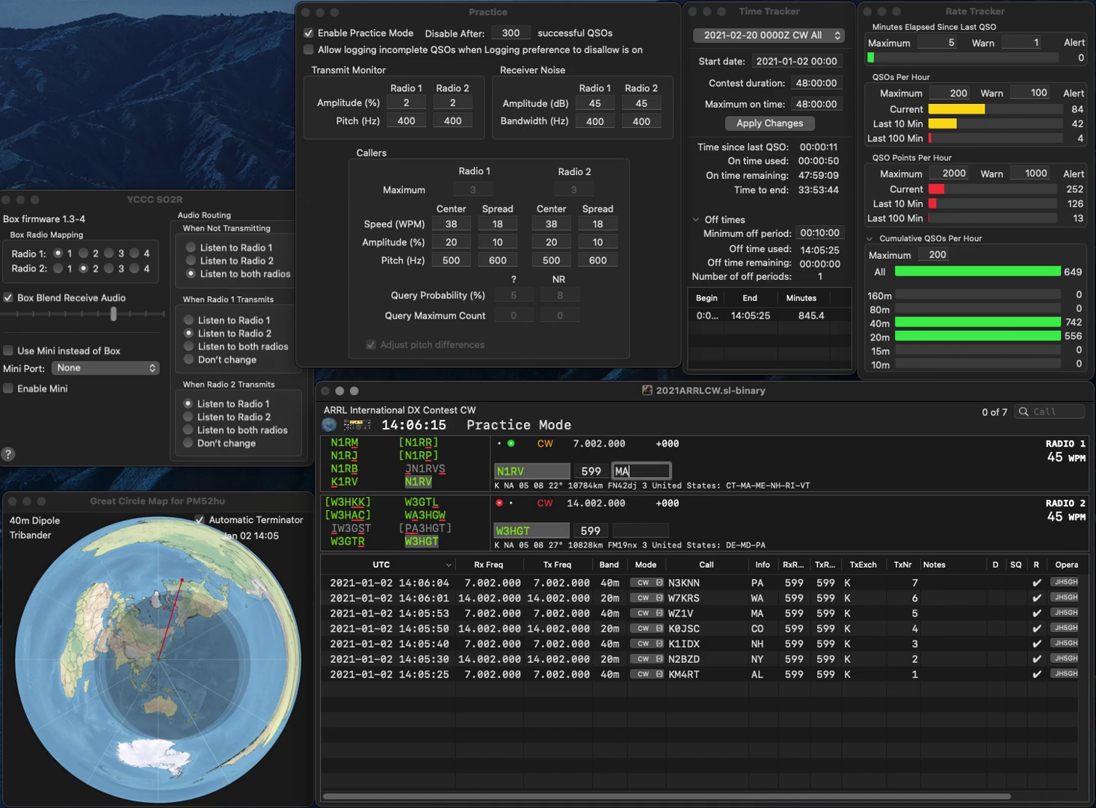
{"action": "key", "text": "Return"}
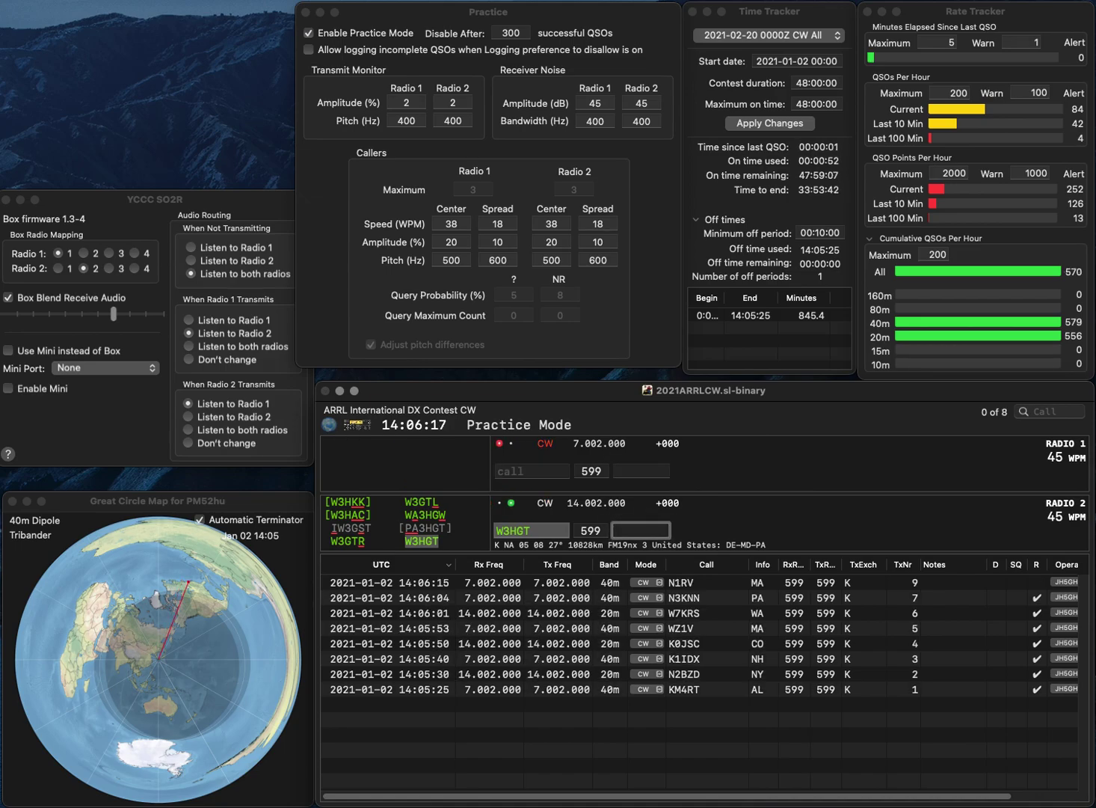
{"action": "key", "text": "Return"}
{"action": "type", "text": "K"}
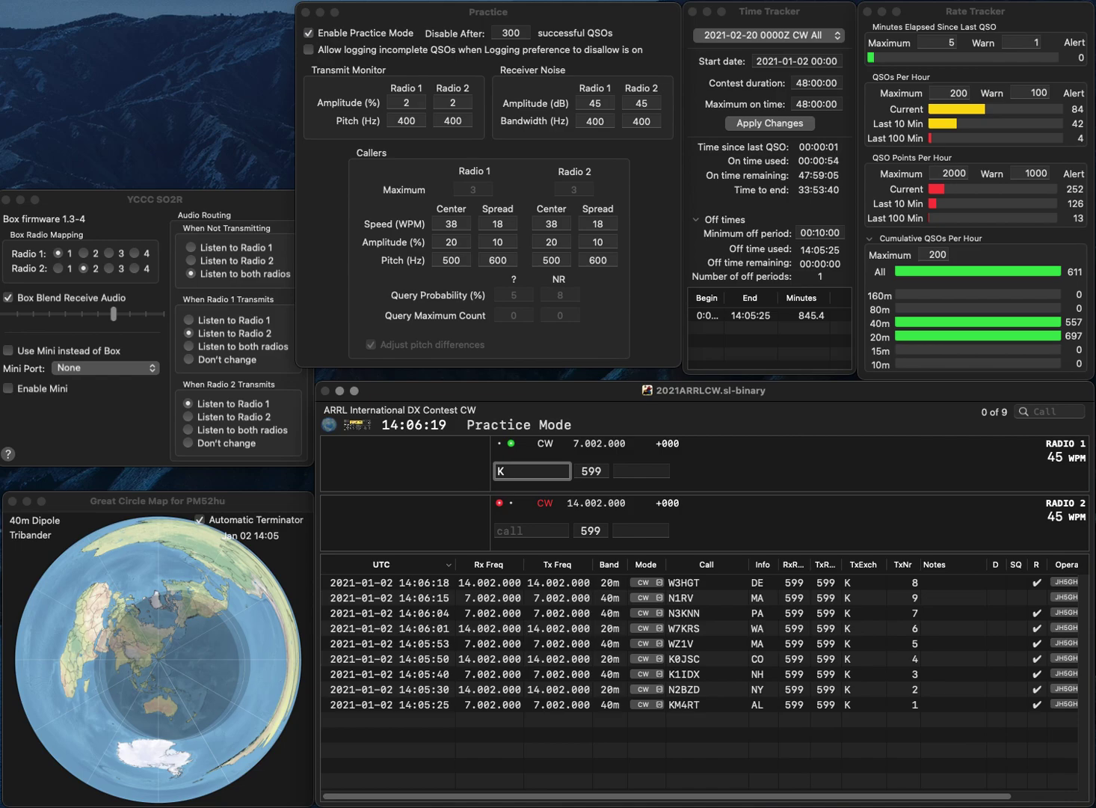
{"action": "type", "text": "8TJM"}
{"action": "key", "text": "Return"}
{"action": "type", "text": "W4LRB"}
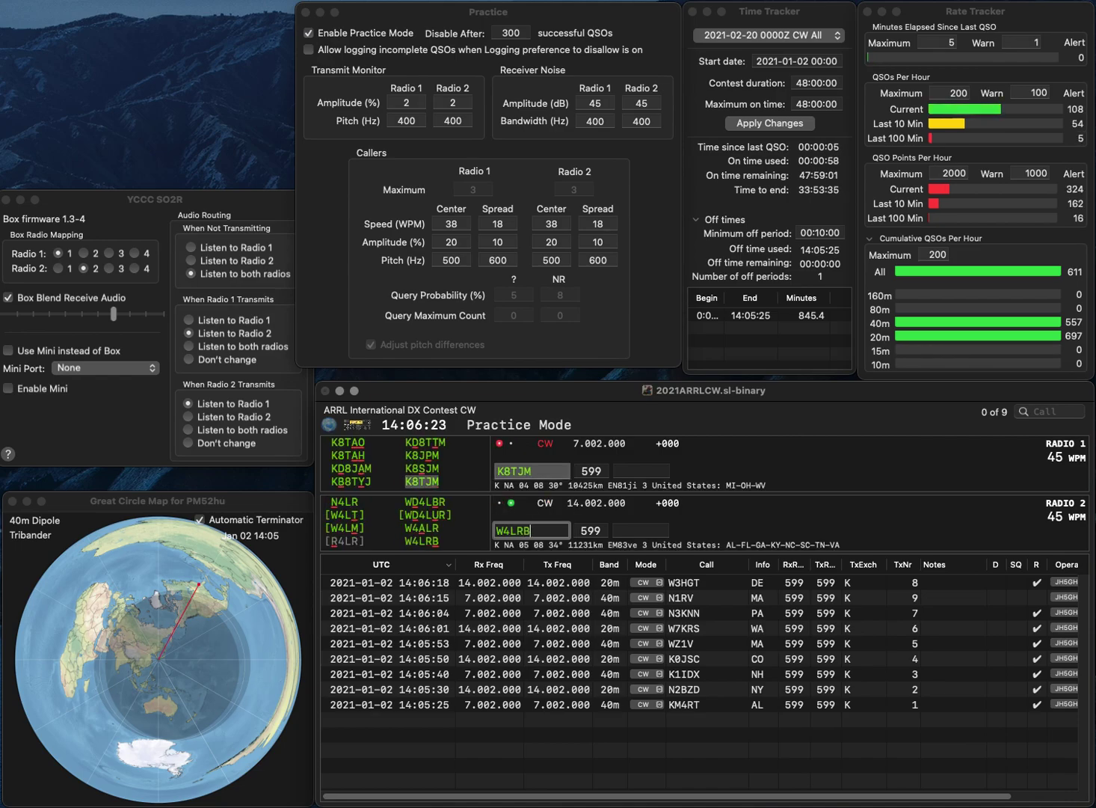
{"action": "key", "text": "space"}
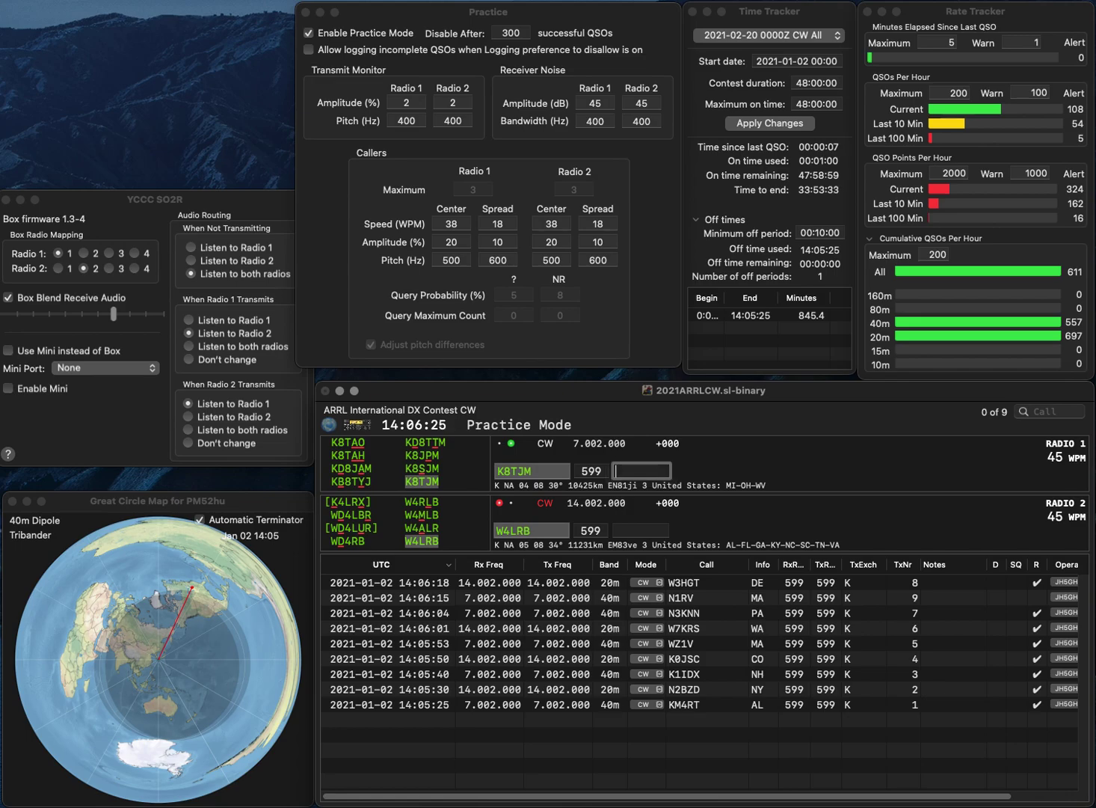
{"action": "key", "text": "Return"}
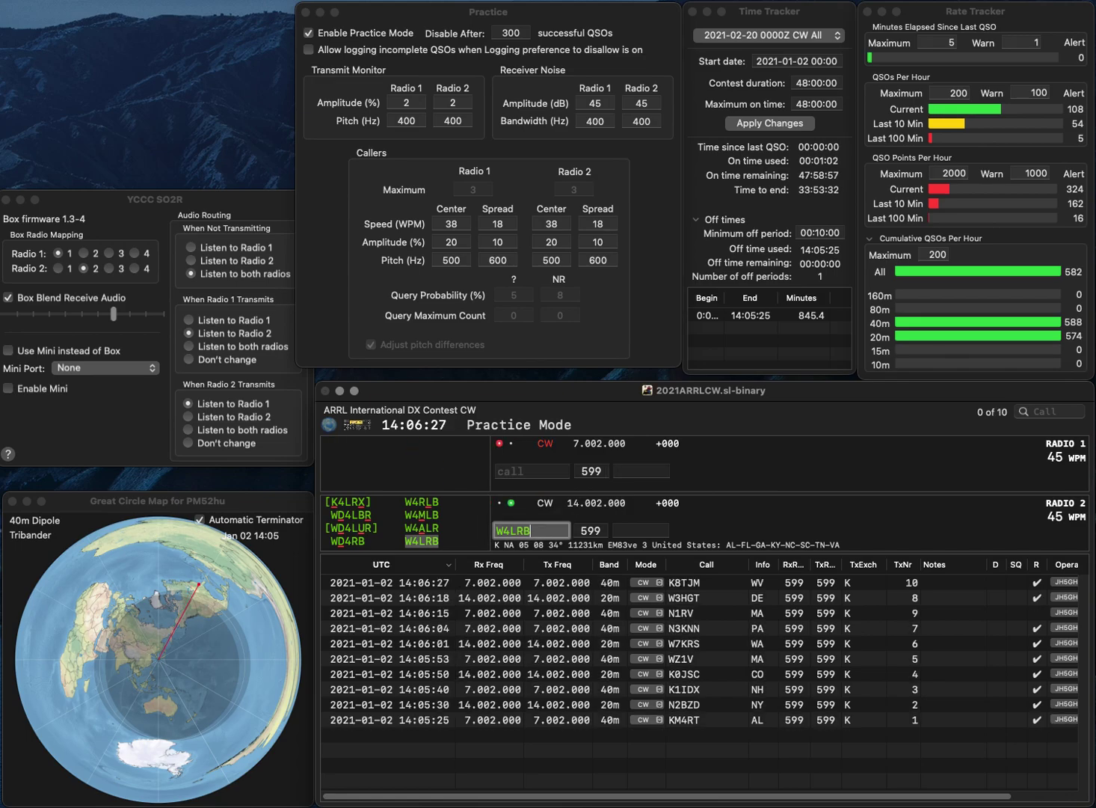
{"action": "type", "text": "GA"}
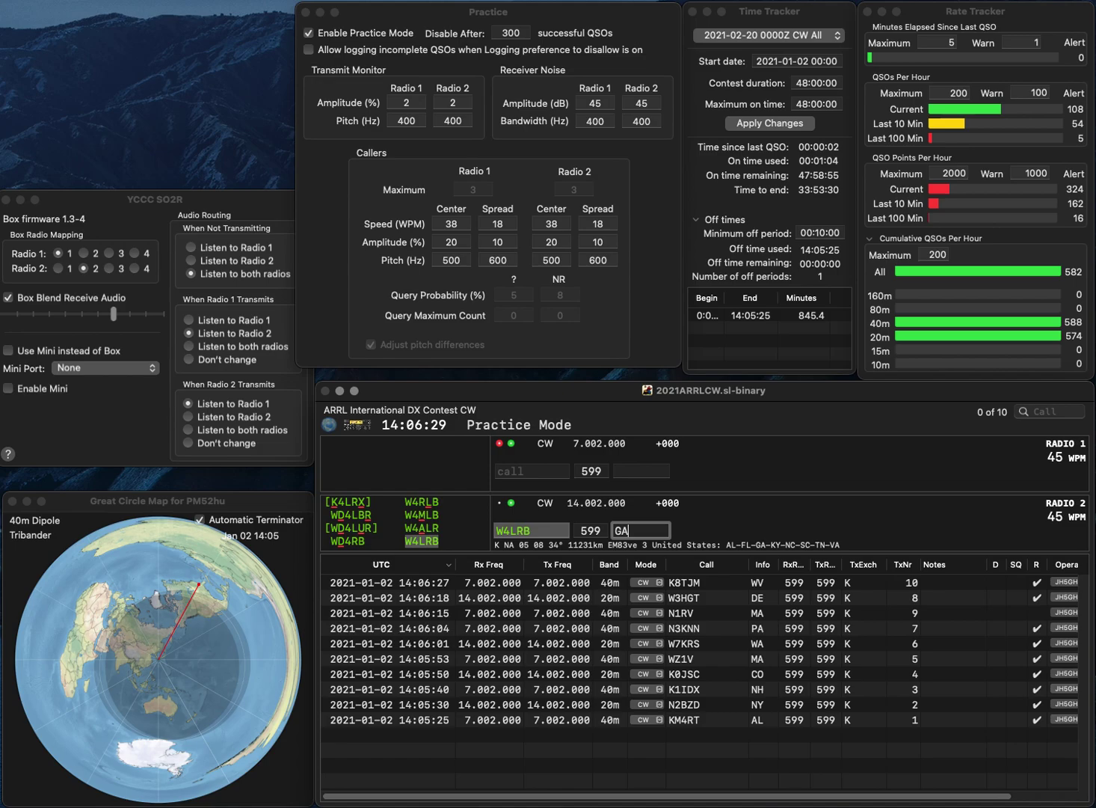
{"action": "key", "text": "Return"}
{"action": "type", "text": "N9JFF"}
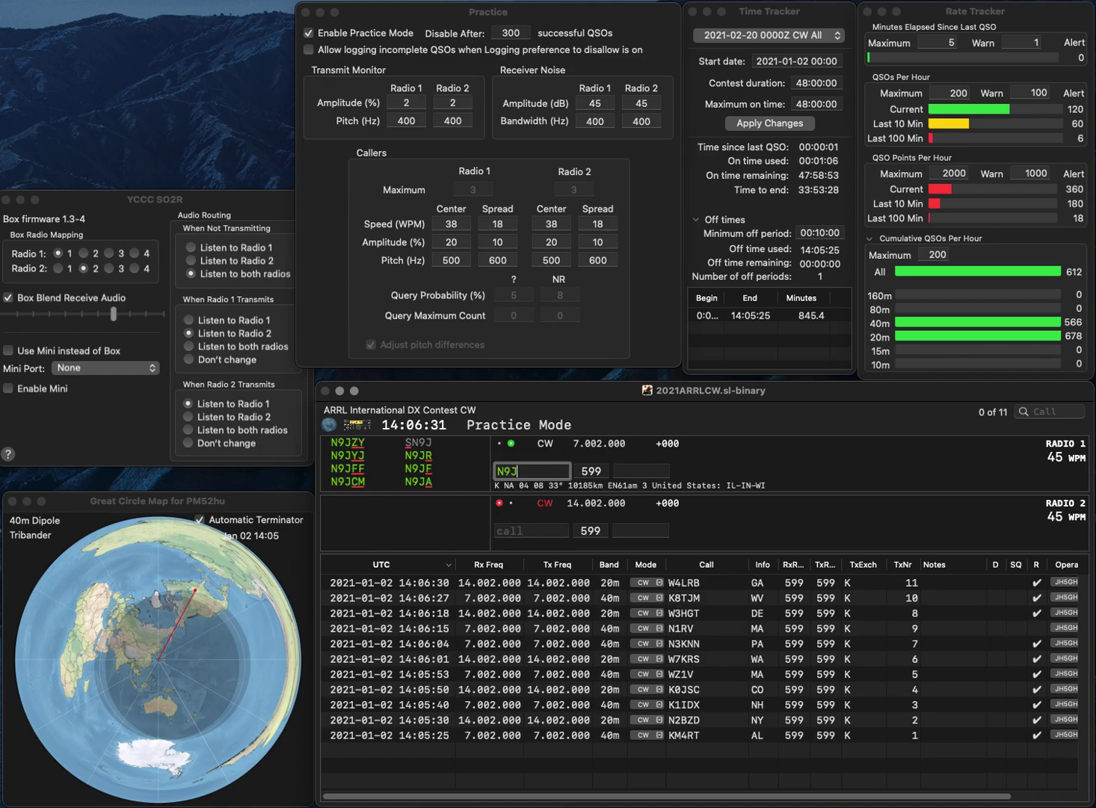
{"action": "key", "text": "Return"}
{"action": "type", "text": "W0GRY"}
{"action": "key", "text": "Return"}
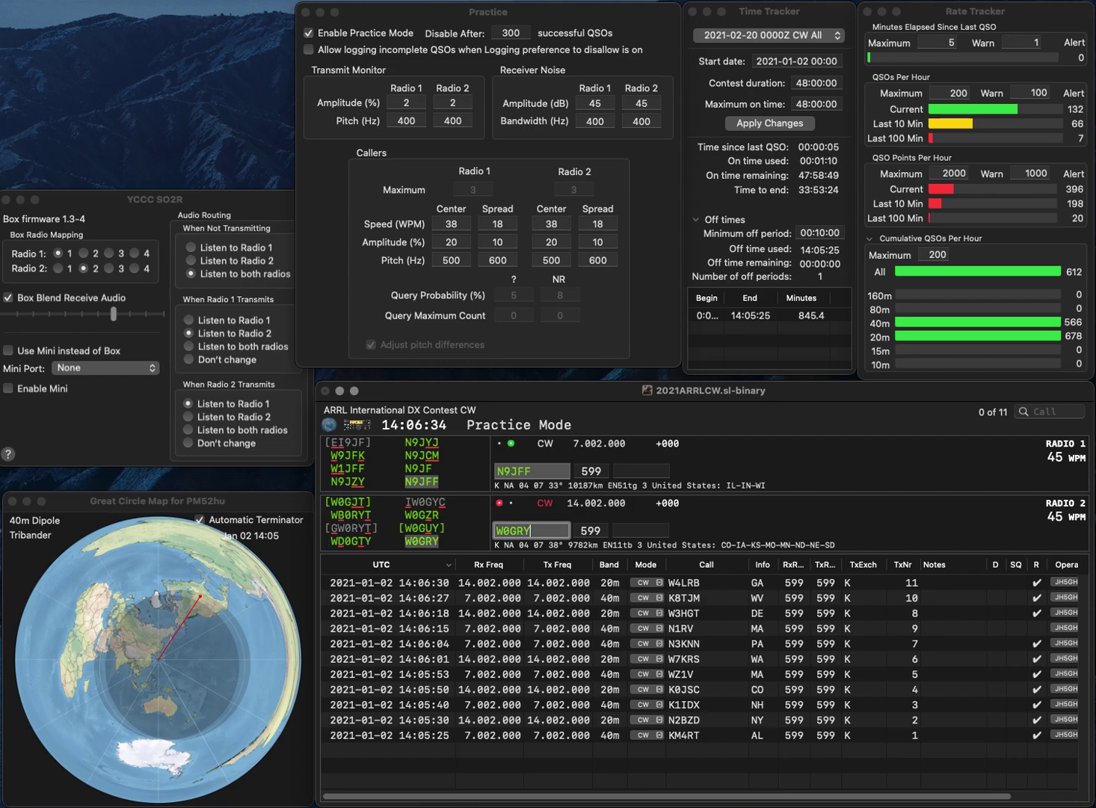
Step: Log N9JFF with exchange WI on Radio 1 and W0GRY with exchange IA on Radio 2
{"action": "type", "text": "WI"}
{"action": "key", "text": "Return"}
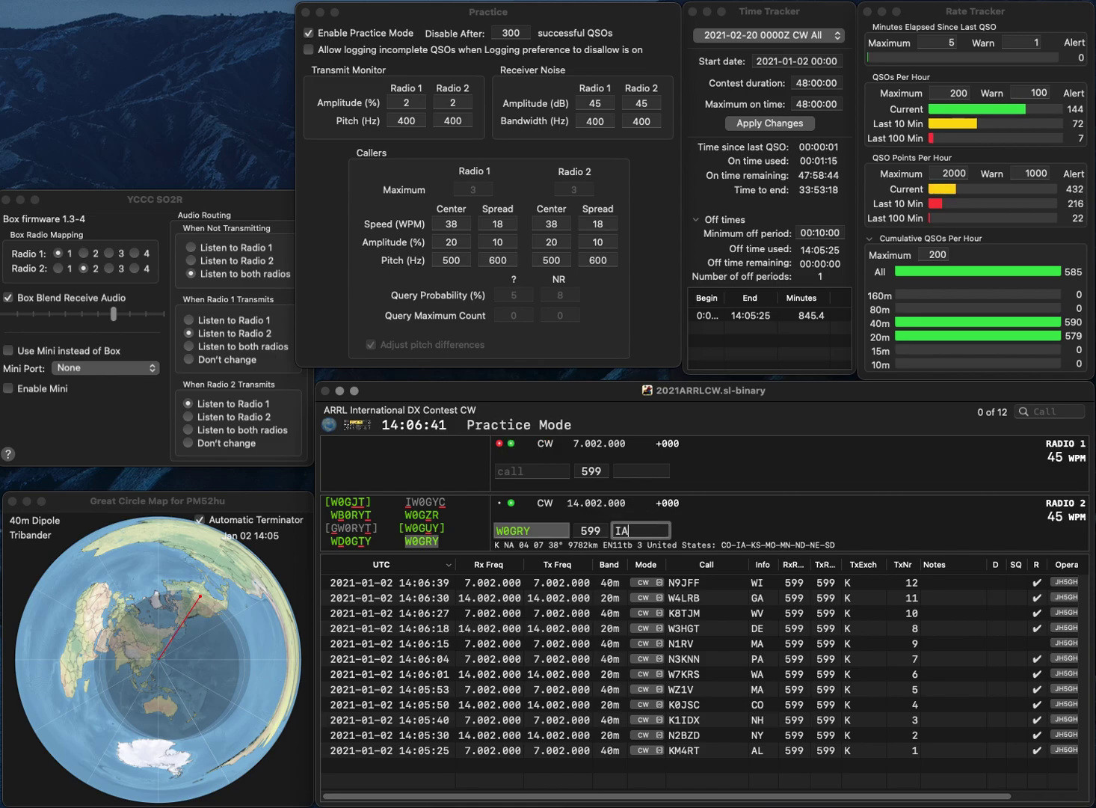
{"action": "type", "text": "IA"}
{"action": "key", "text": "Return"}
Step: Answer caller K8NAP on Radio 1 and caller NE8U on Radio 2
{"action": "type", "text": "K8"}
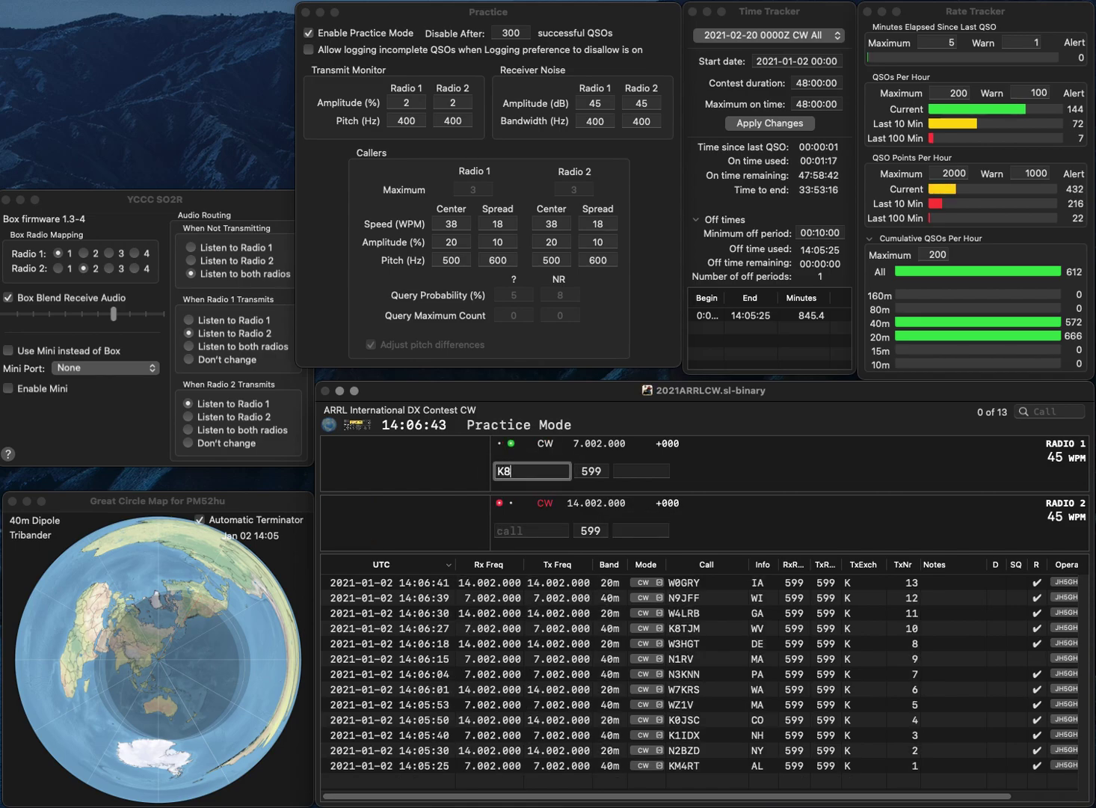
{"action": "type", "text": "NAP"}
{"action": "key", "text": "Return"}
{"action": "type", "text": "NE"}
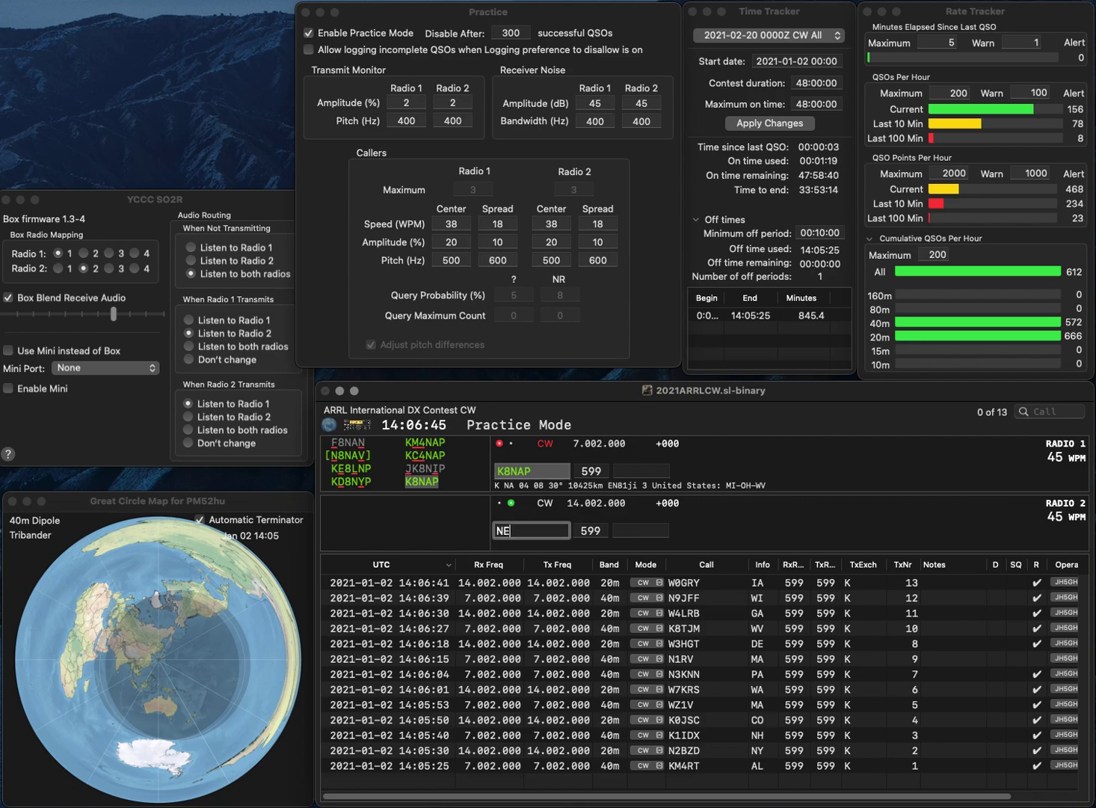
{"action": "type", "text": "8U"}
{"action": "key", "text": "Return"}
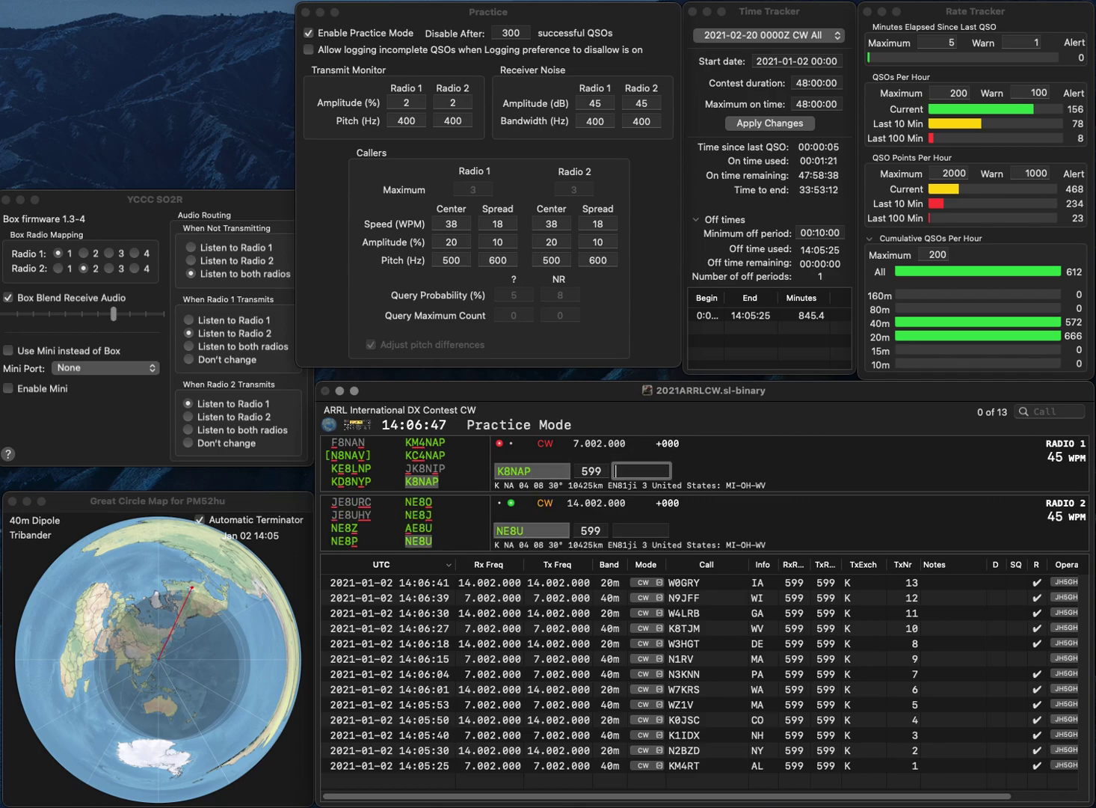
{"action": "type", "text": "MI"}
{"action": "key", "text": "Return"}
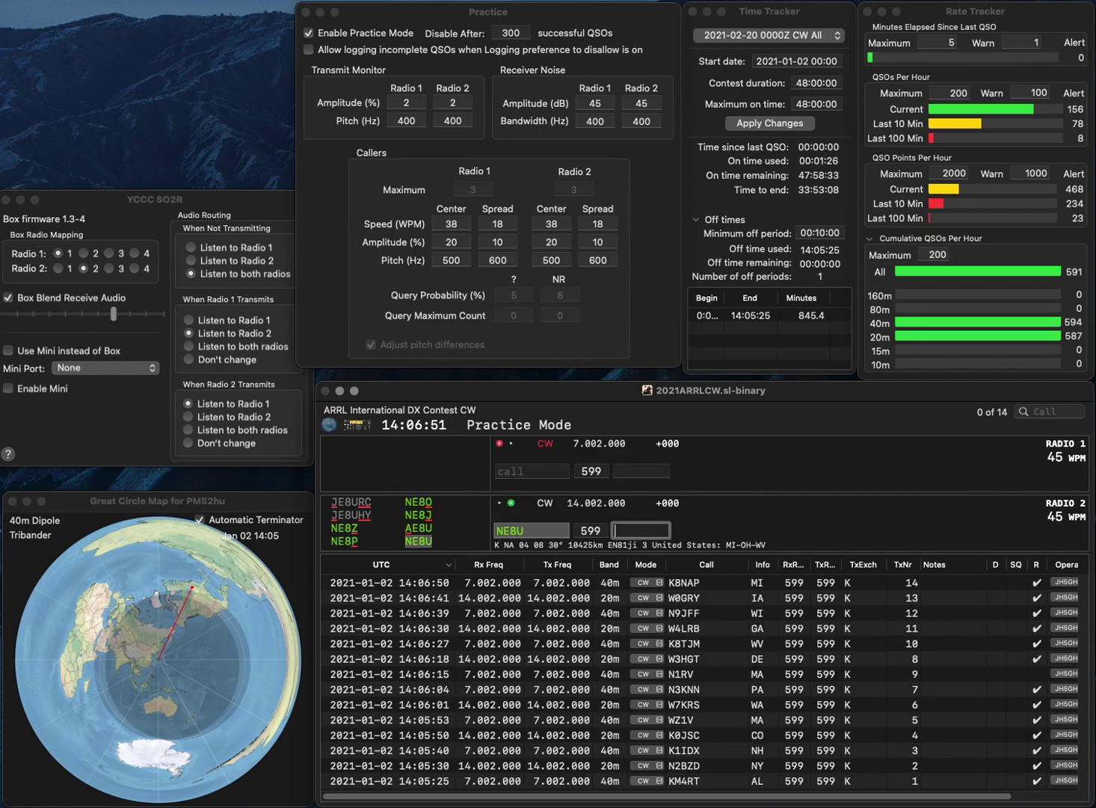
{"action": "type", "text": "OH"}
{"action": "key", "text": "Return"}
Step: Answer caller W6WF on Radio 1 and the partial call sign N0F on Radio 2
{"action": "type", "text": "WB"}
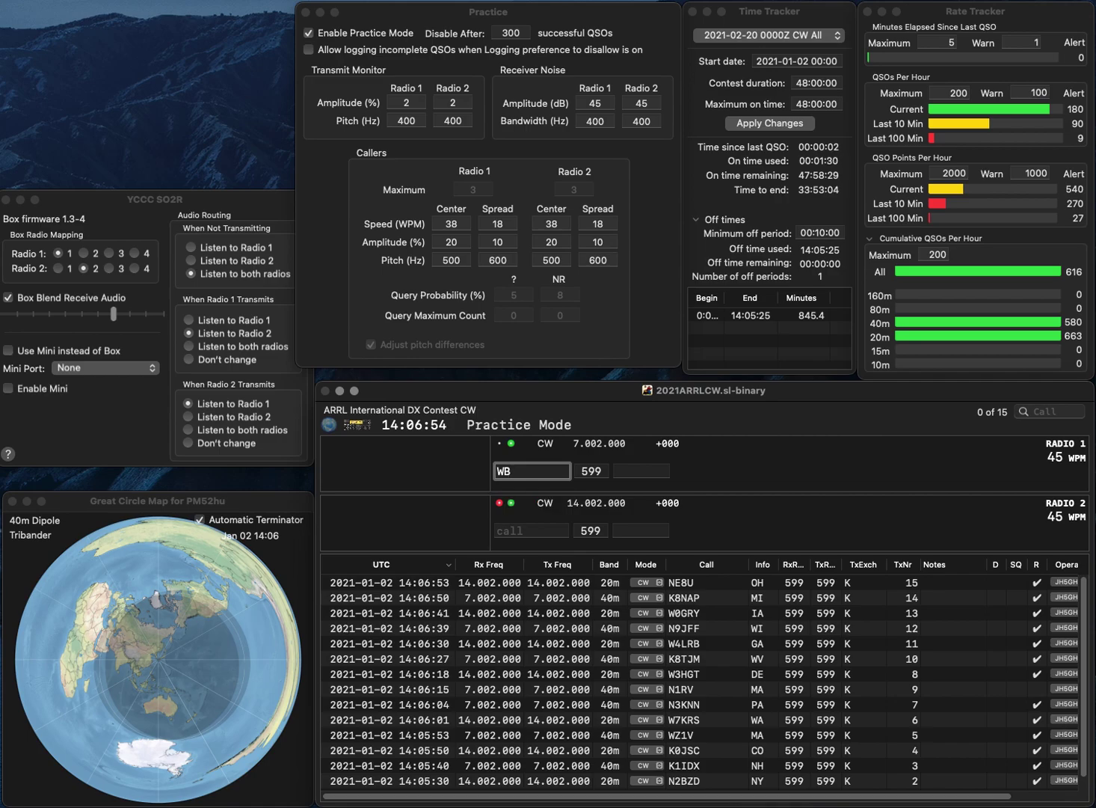
{"action": "type", "text": "WF"}
{"action": "key", "text": "Return"}
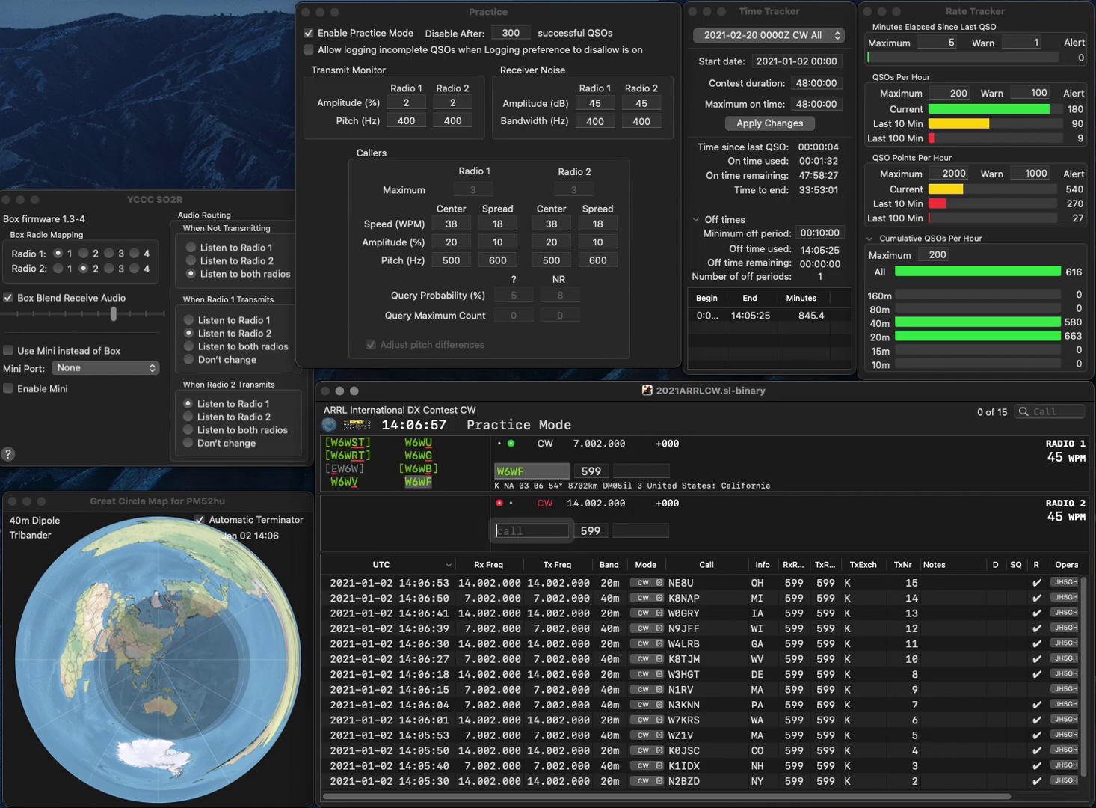
{"action": "type", "text": "N0F"}
{"action": "key", "text": "Return"}
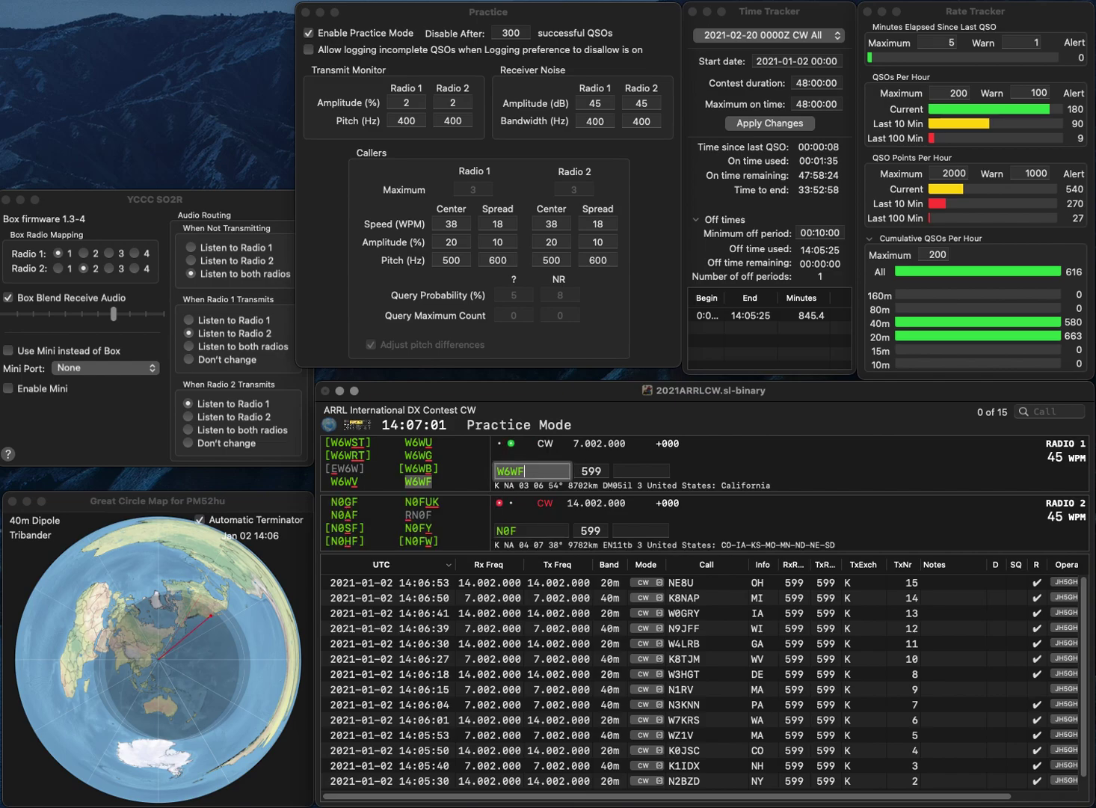
{"action": "key", "text": "Tab"}
{"action": "type", "text": "CA"}
{"action": "key", "text": "Return"}
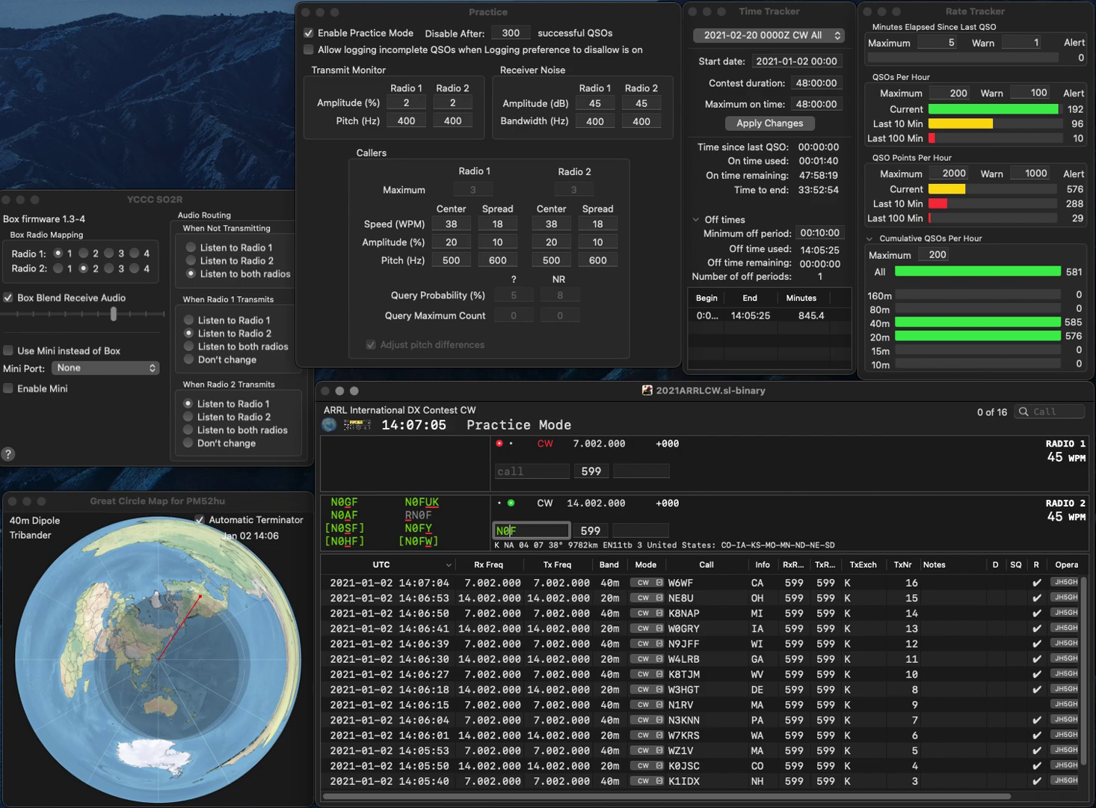
{"action": "key", "text": "BackSpace"}
{"action": "type", "text": "0"}
{"action": "key", "text": "BackSpace"}
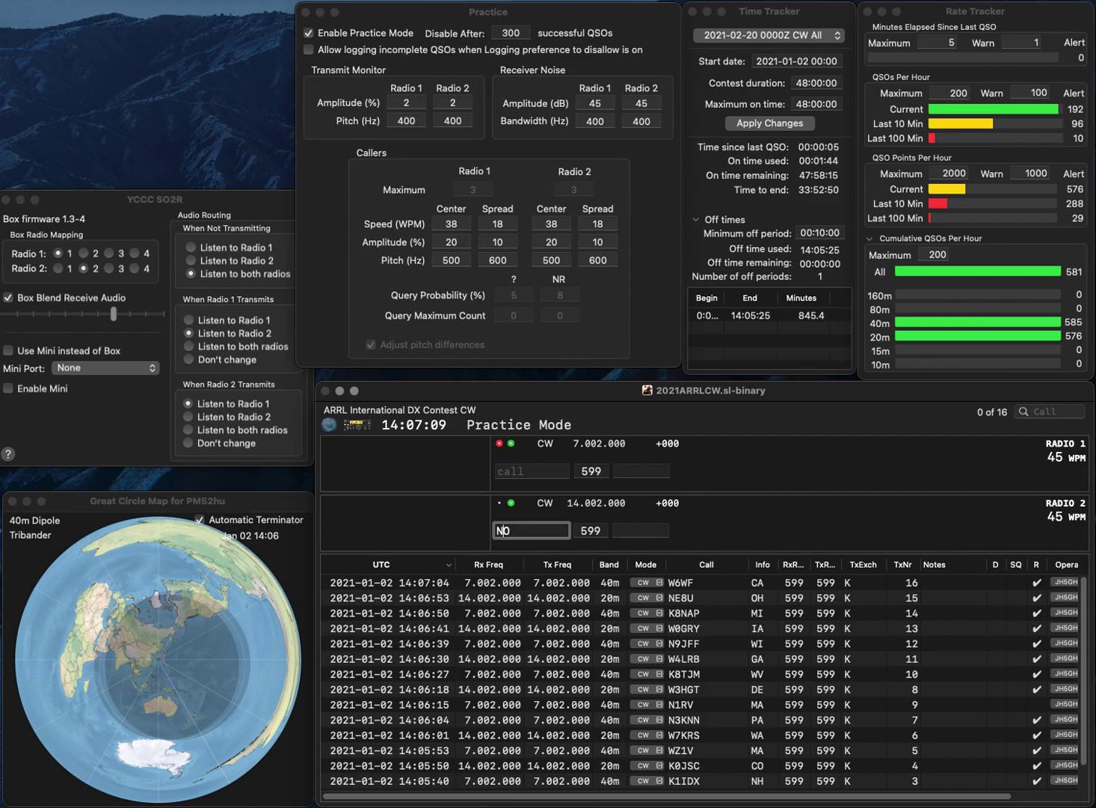
{"action": "type", "text": "0L"}
{"action": "key", "text": "Return"}
{"action": "type", "text": "N"}
{"action": "key", "text": "BackSpace"}
{"action": "type", "text": "W7TJ"}
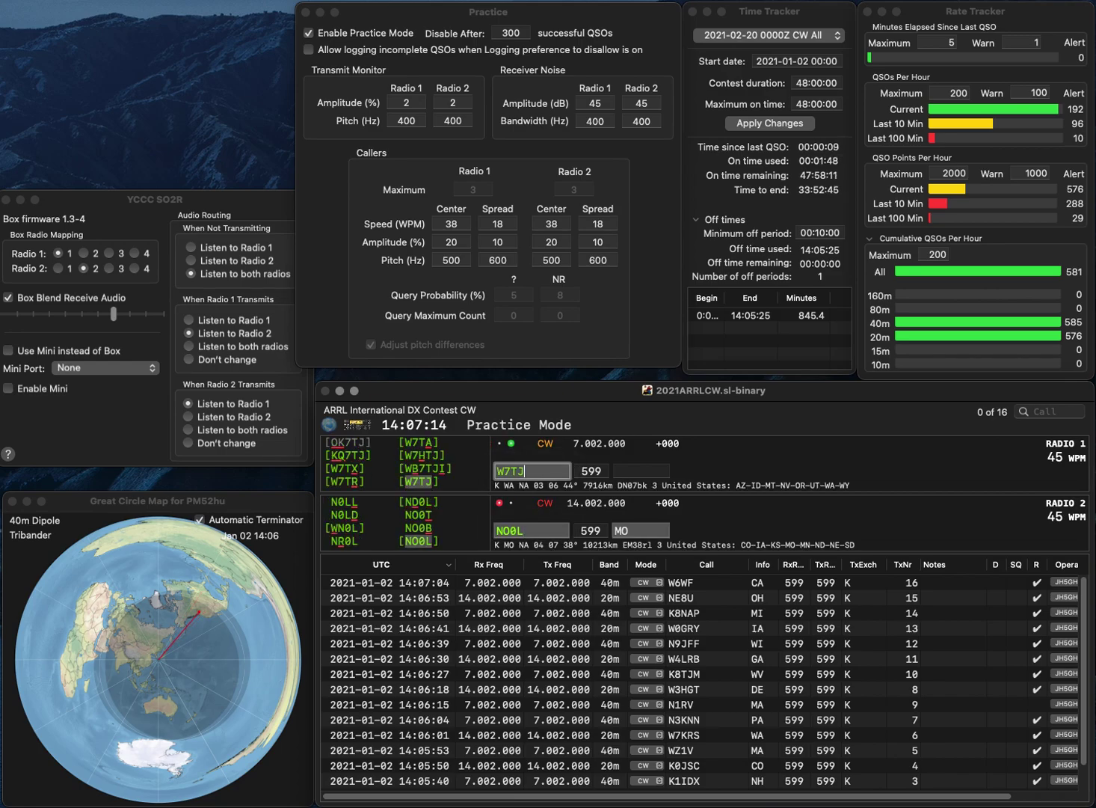
{"action": "key", "text": "Return"}
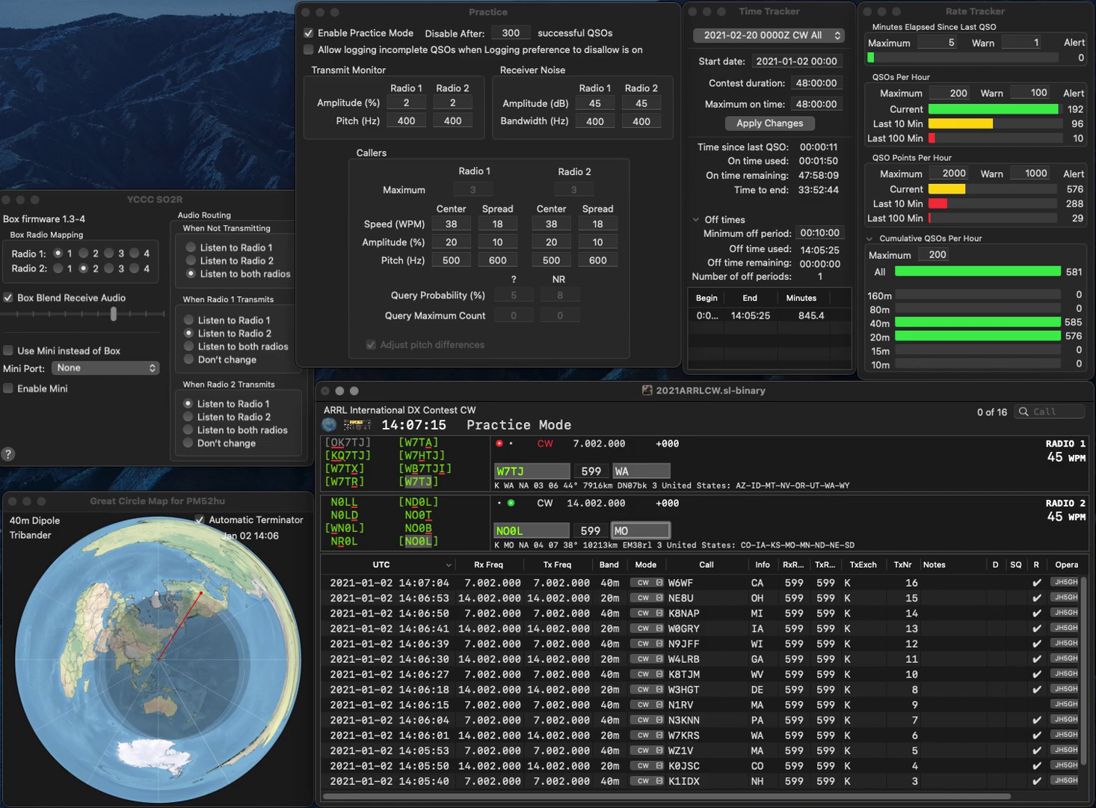
{"action": "key", "text": "Return"}
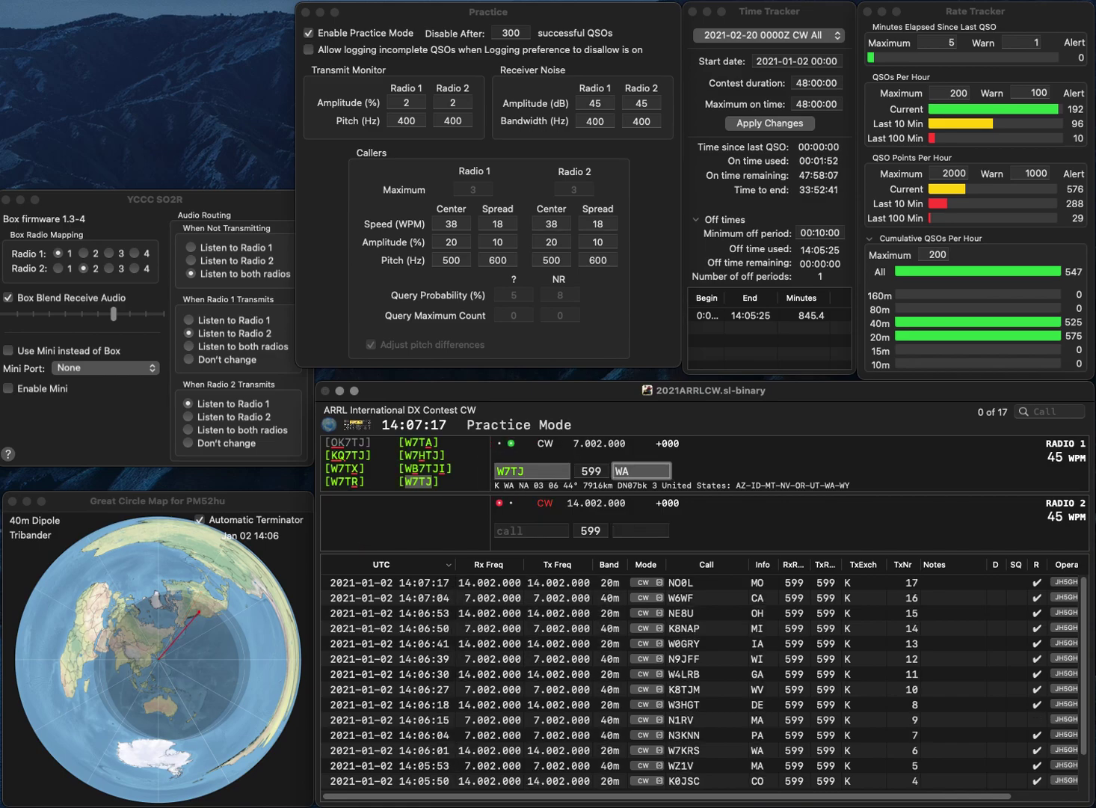
{"action": "key", "text": "Return"}
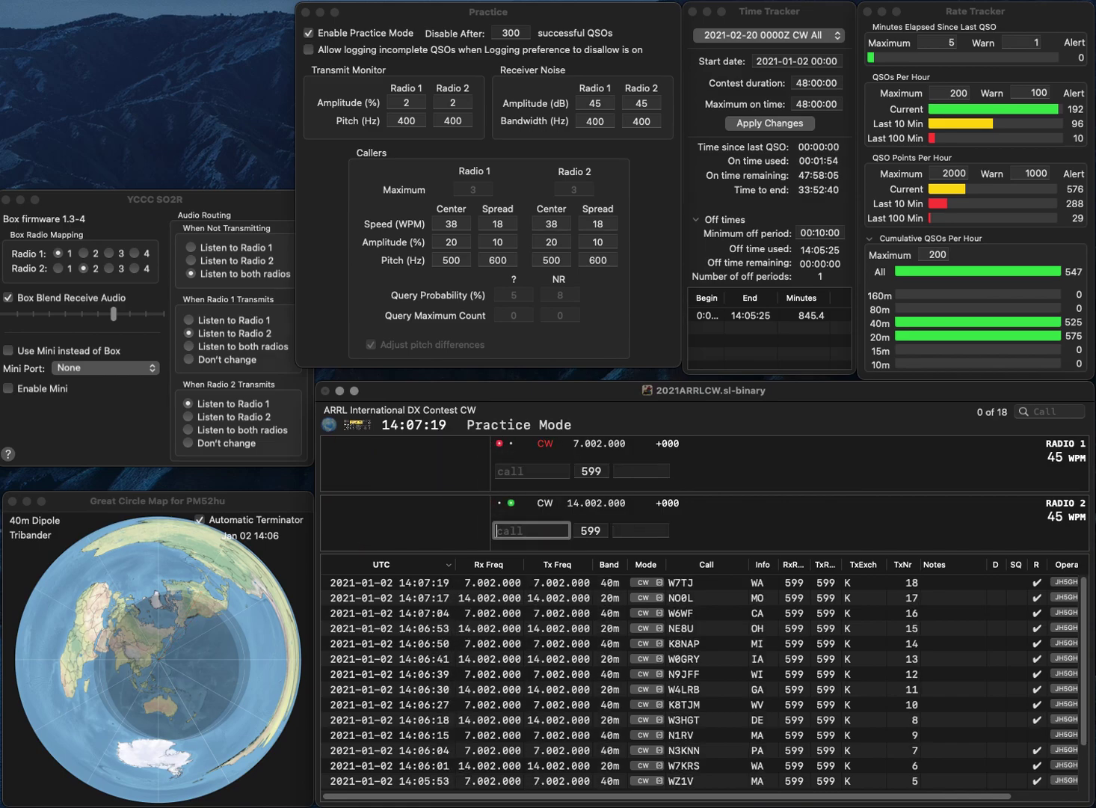
{"action": "type", "text": "K7KC"}
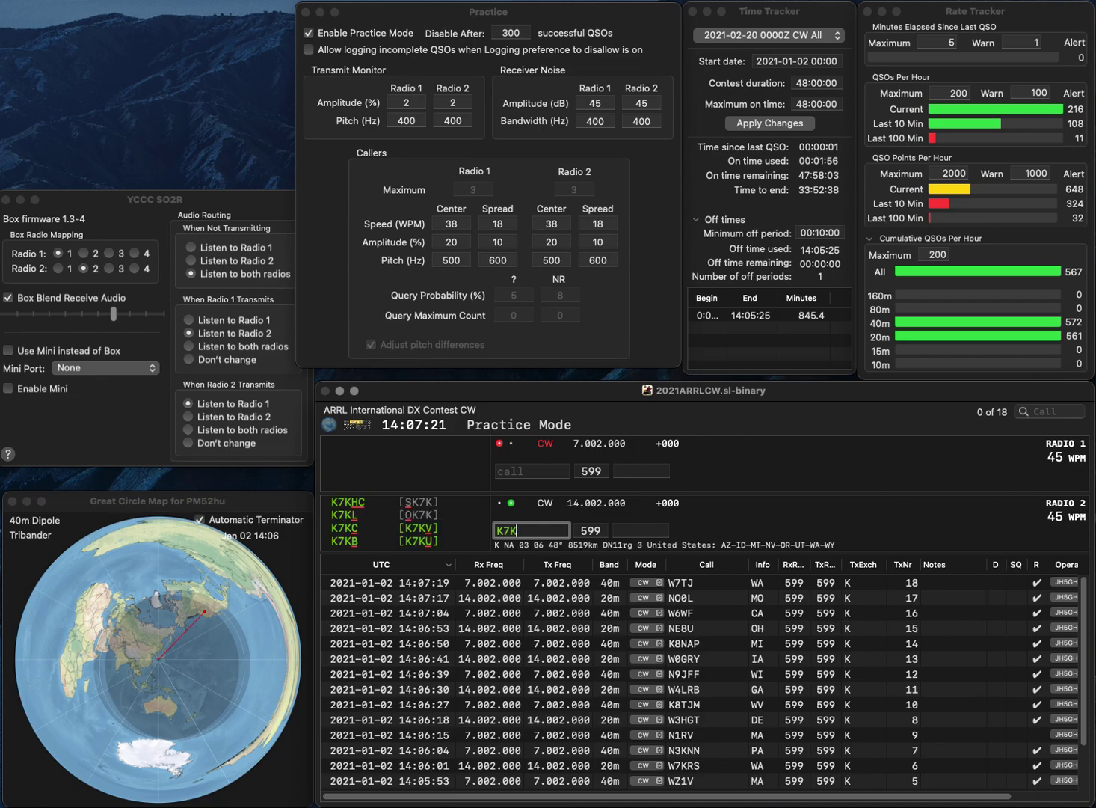
{"action": "key", "text": "Return"}
{"action": "type", "text": "K9SEX"}
{"action": "key", "text": "Return"}
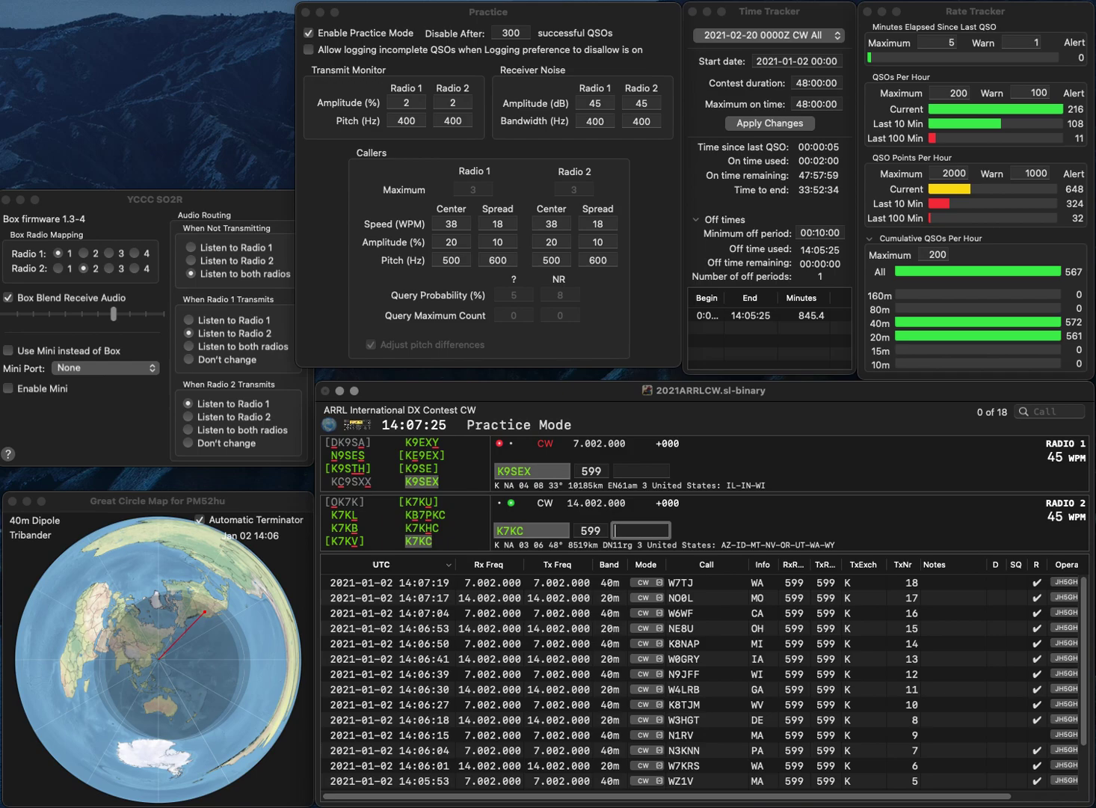
{"action": "type", "text": "WA"}
{"action": "key", "text": "Return"}
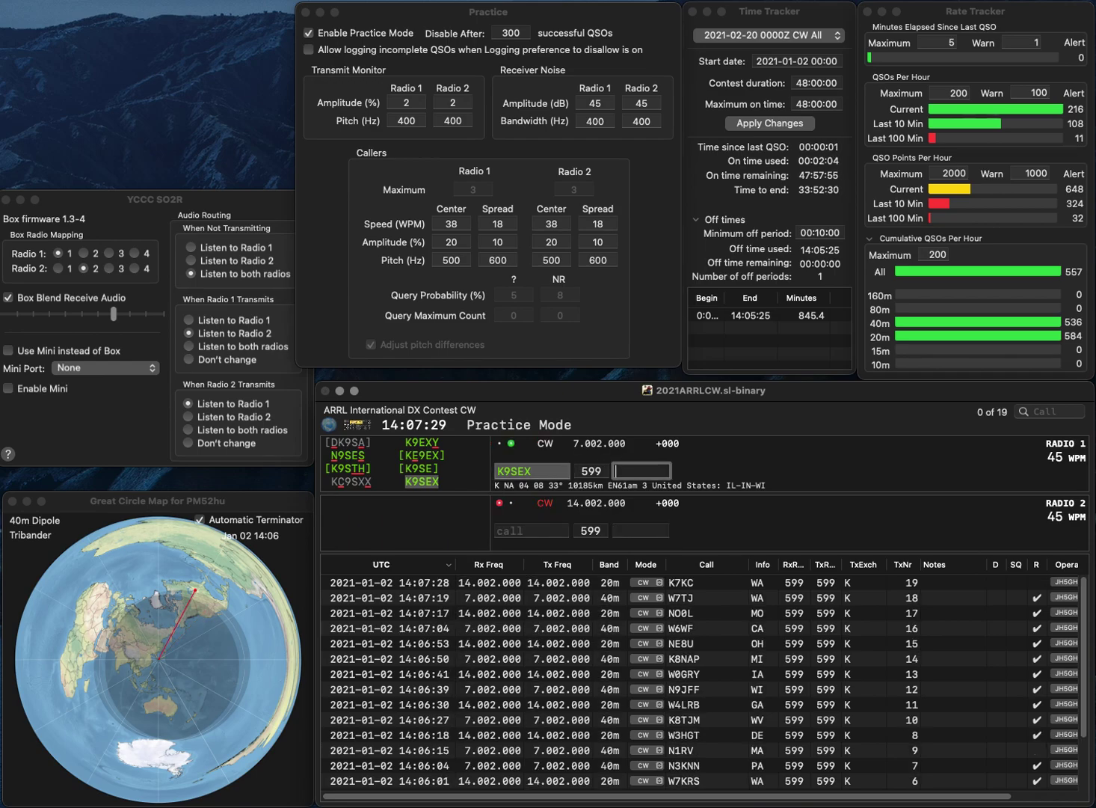
{"action": "type", "text": "IL"}
{"action": "key", "text": "Return"}
{"action": "type", "text": "N"}
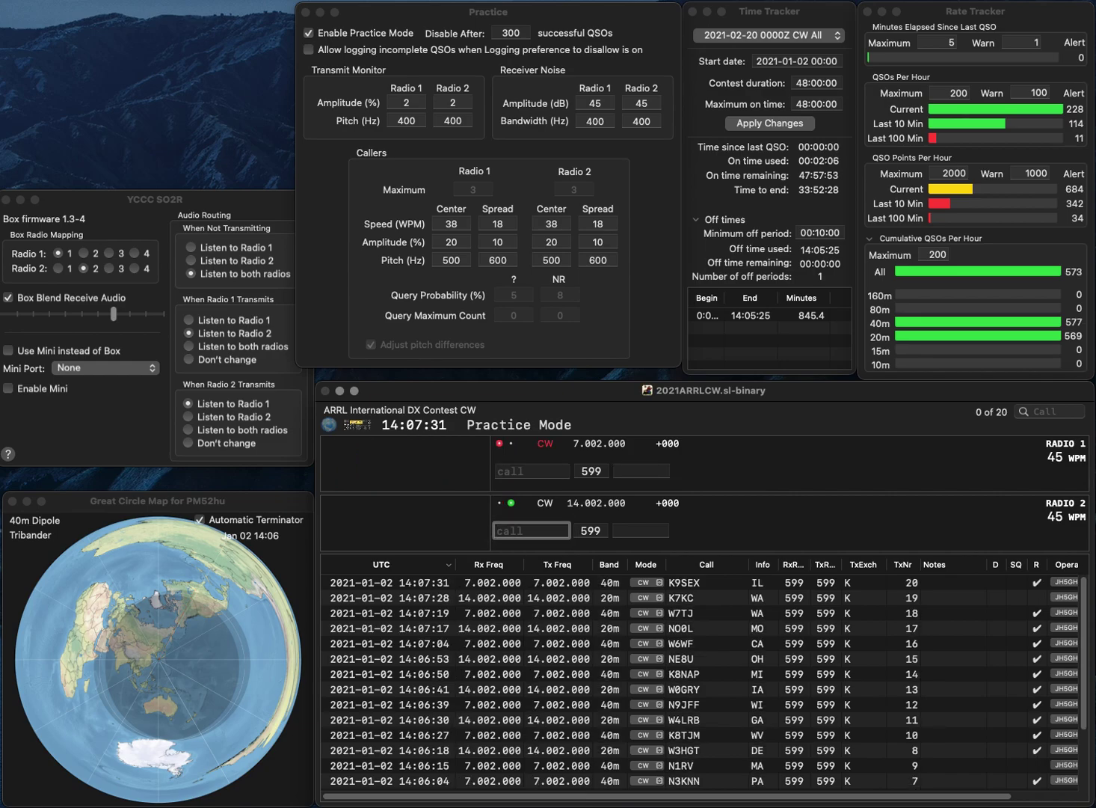
{"action": "type", "text": "2PTF"}
{"action": "key", "text": "Return"}
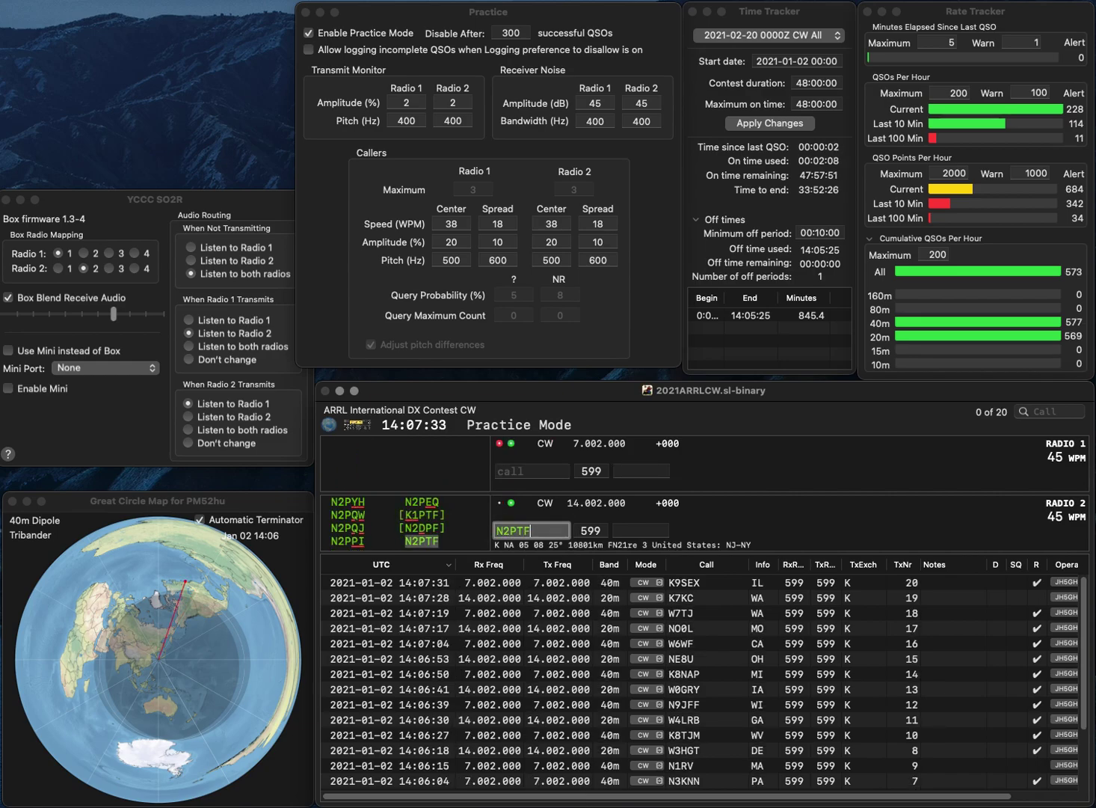
{"action": "type", "text": "N0VRM"}
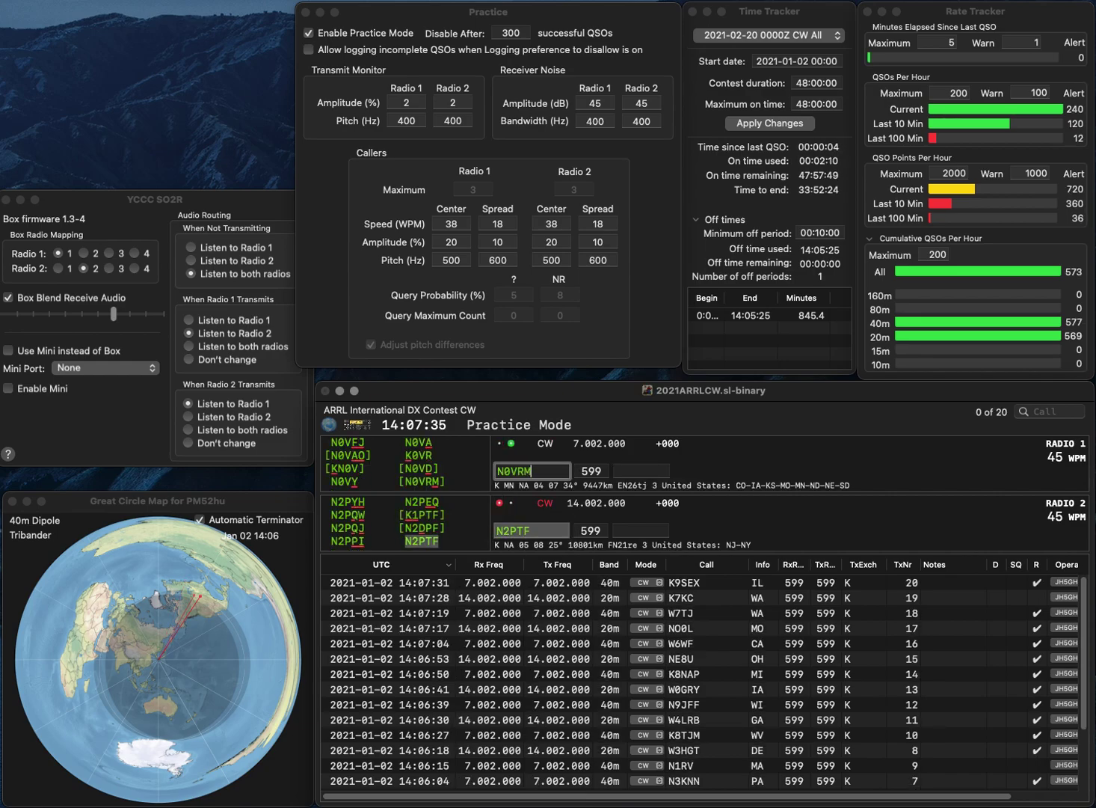
{"action": "key", "text": "Return"}
{"action": "key", "text": "Tab"}
{"action": "type", "text": "NJ"}
{"action": "key", "text": "Return"}
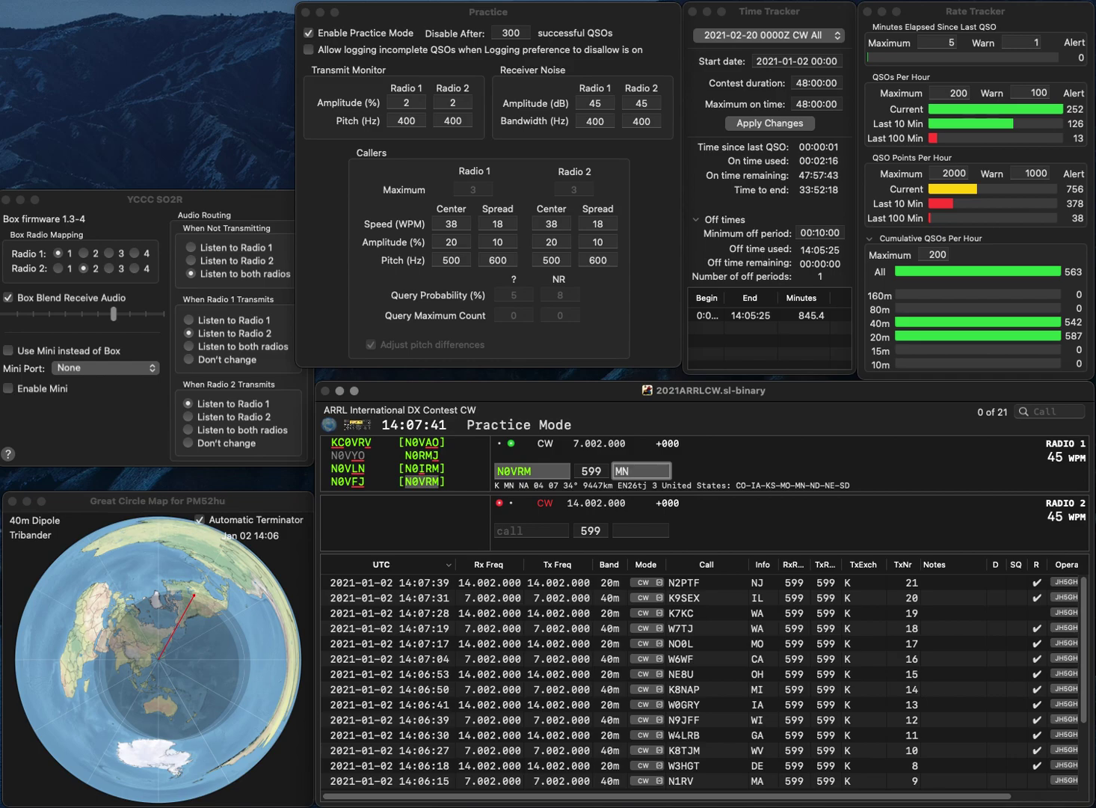
{"action": "key", "text": "Return"}
{"action": "type", "text": "KC3INR"}
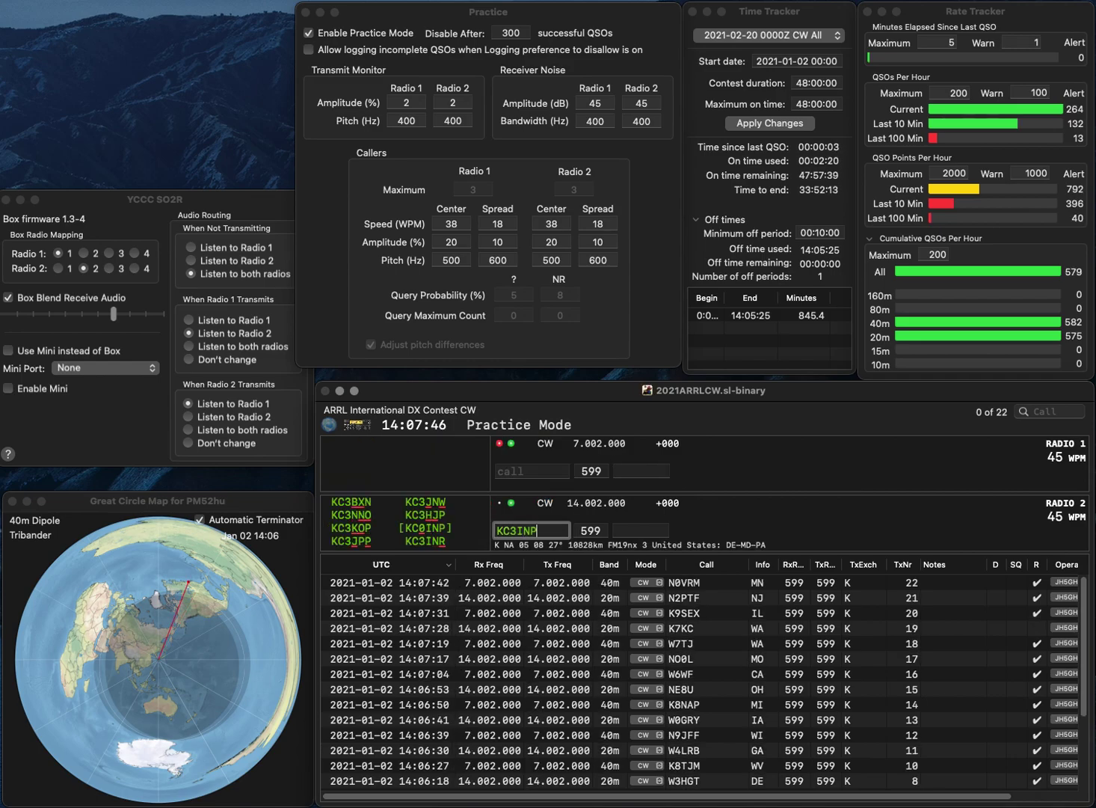
{"action": "key", "text": "Return"}
{"action": "type", "text": "N4WM"}
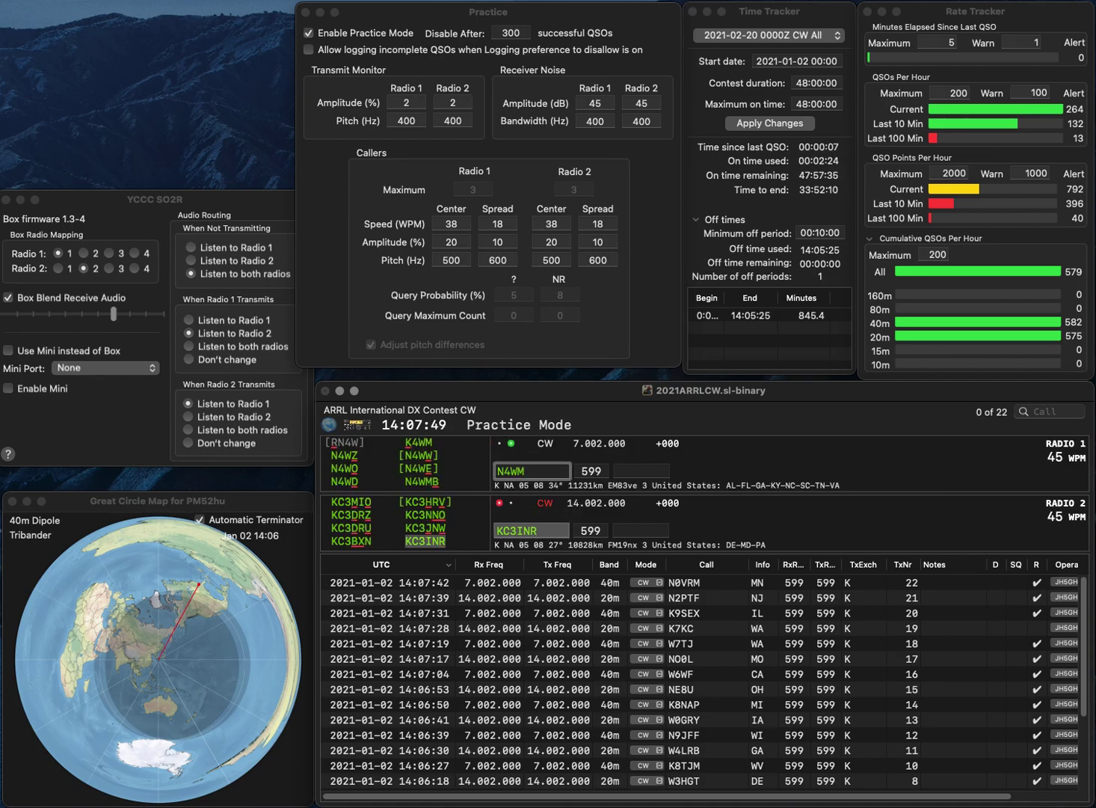
{"action": "type", "text": "B"}
{"action": "key", "text": "Return"}
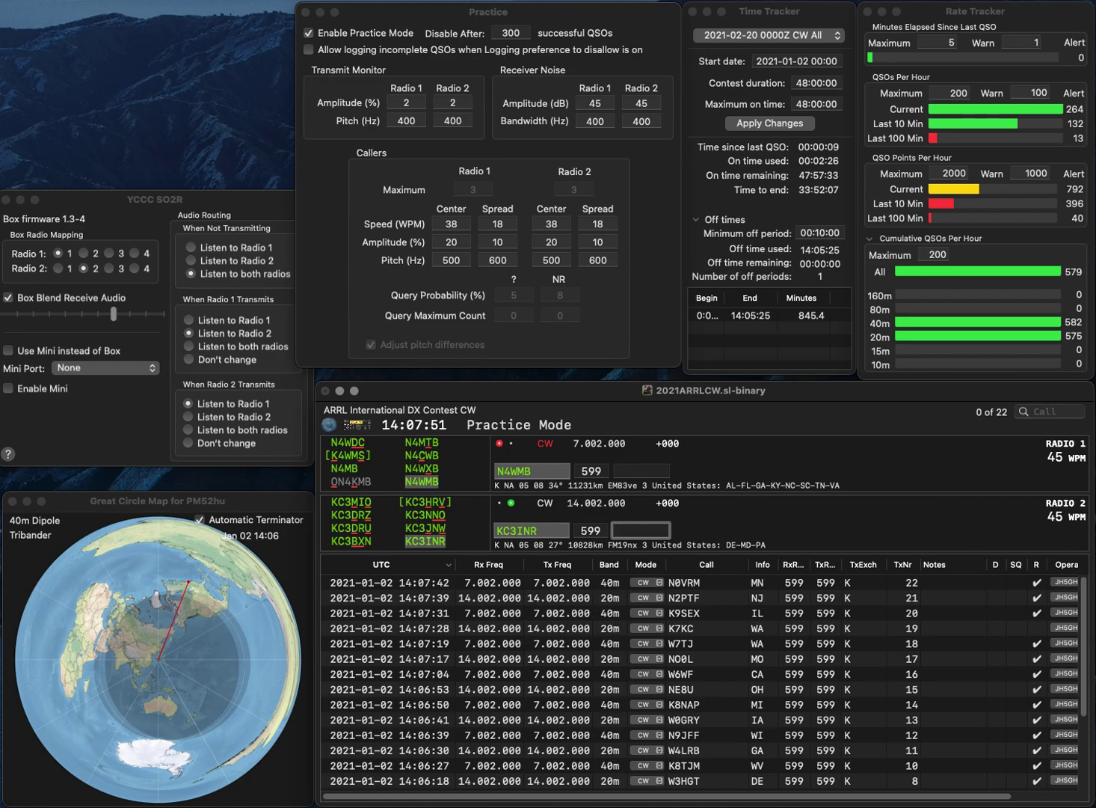
Step: Log KC3INR with exchange MD on Radio 2 and N4WMB with exchange FL on Radio 1
{"action": "type", "text": "MD"}
{"action": "key", "text": "Return"}
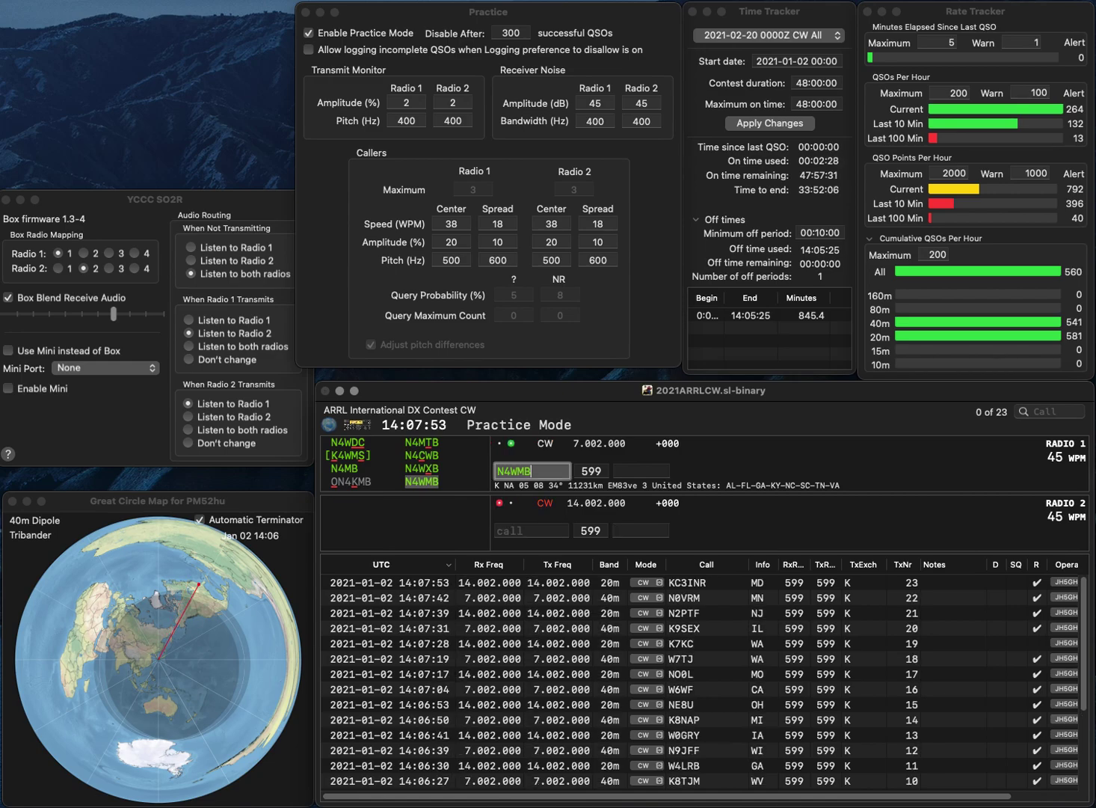
{"action": "type", "text": "FL"}
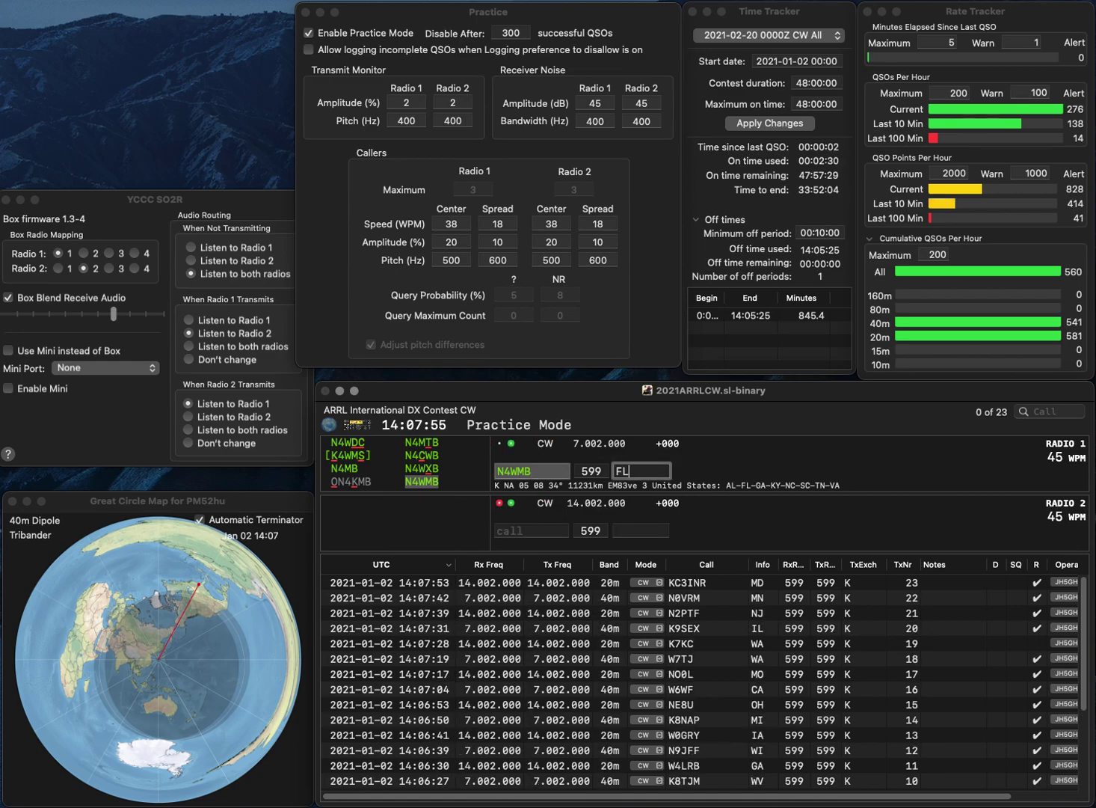
{"action": "key", "text": "Return"}
{"action": "type", "text": "K5CD"}
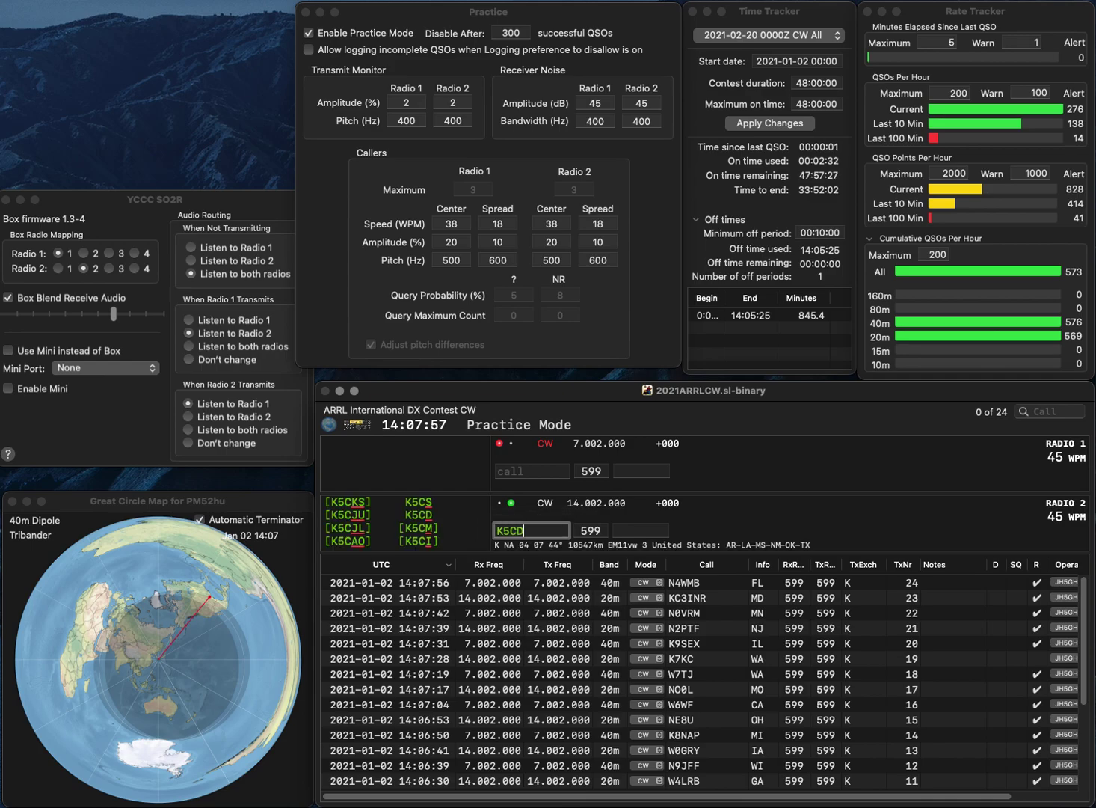
{"action": "key", "text": "Return"}
{"action": "type", "text": "KF0AX"}
{"action": "key", "text": "Return"}
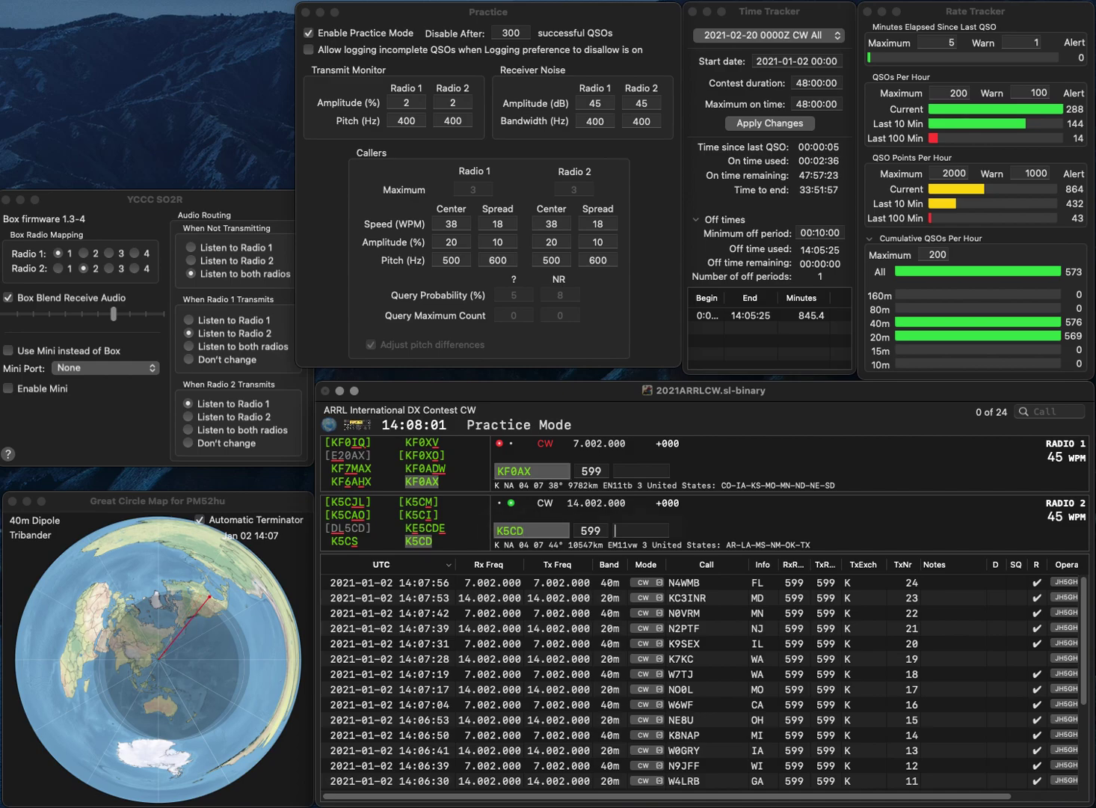
{"action": "key", "text": "Return"}
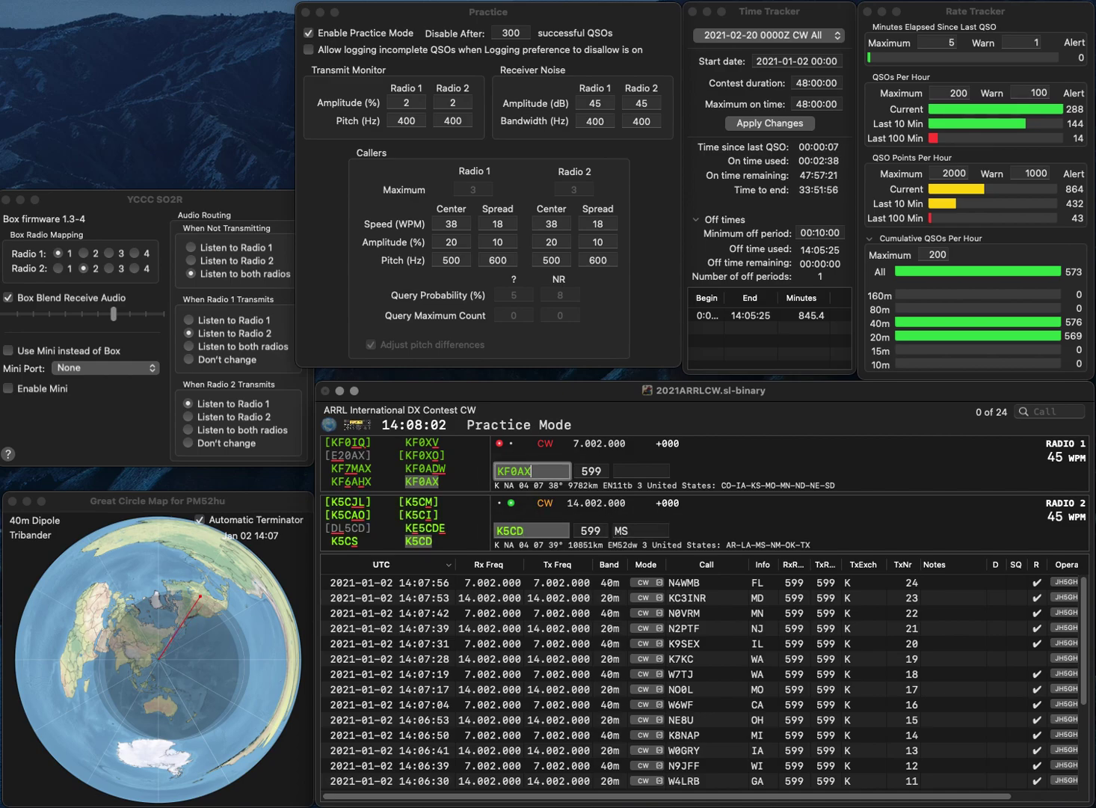
{"action": "key", "text": "space"}
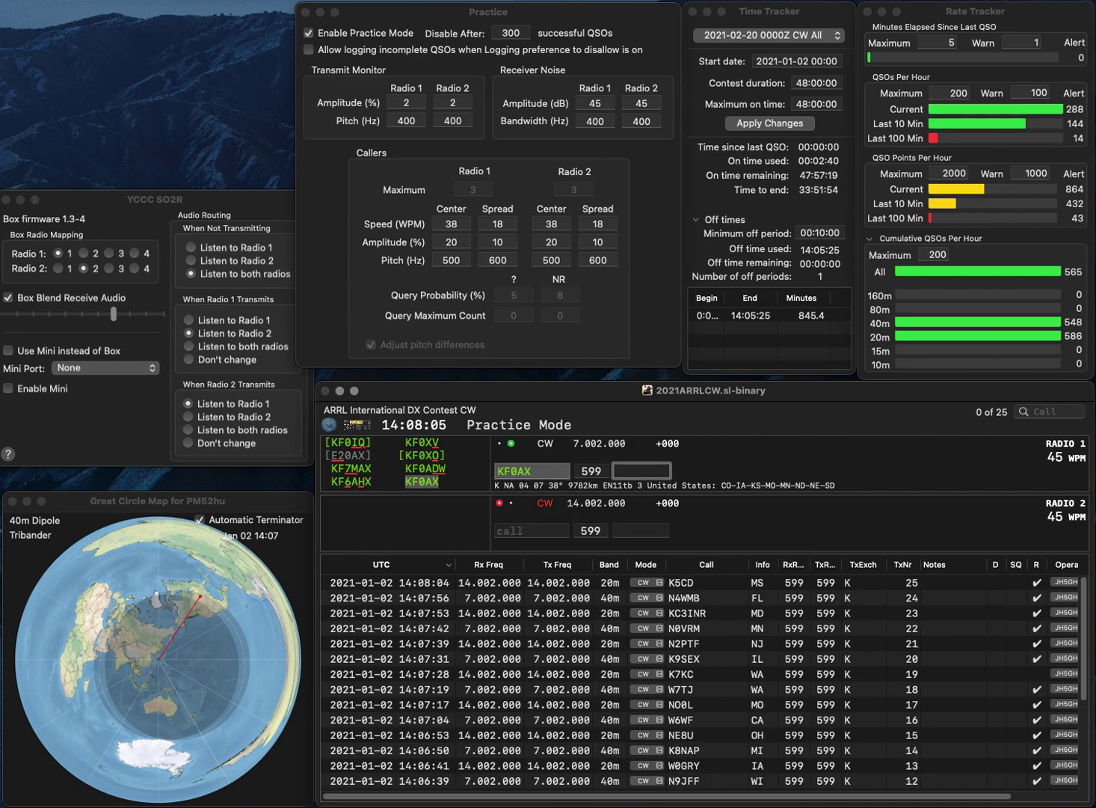
{"action": "type", "text": "MN"}
{"action": "key", "text": "Return"}
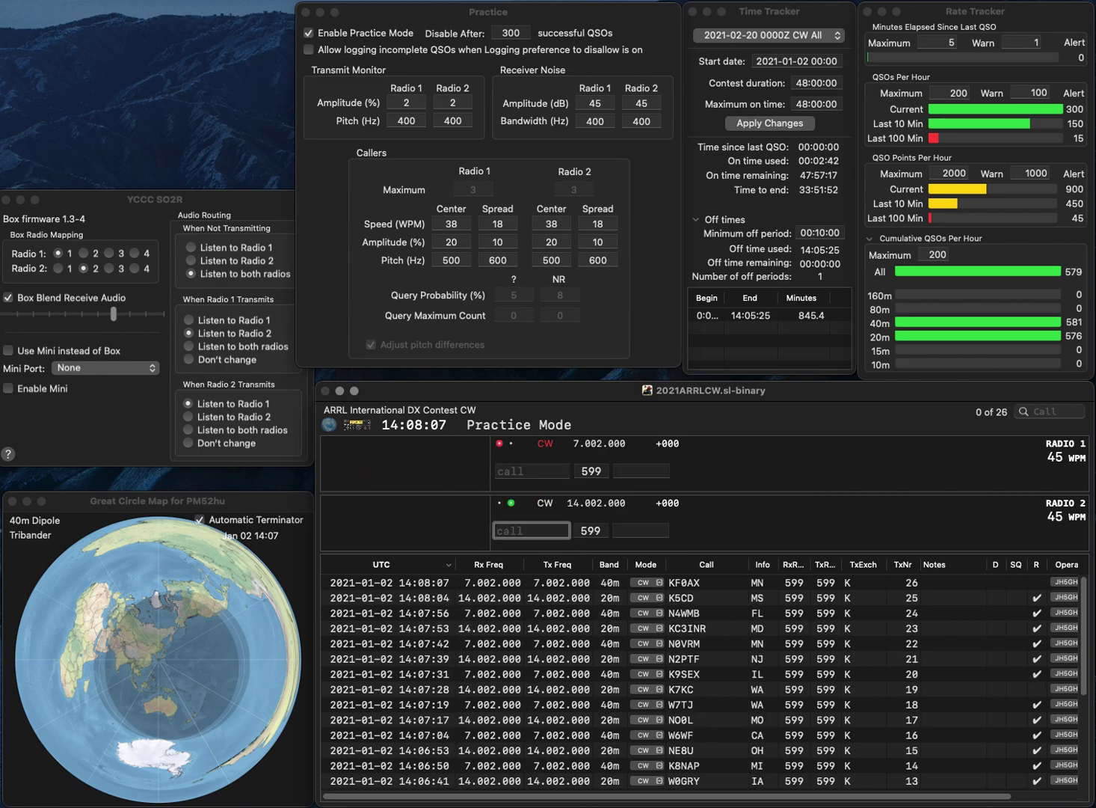
{"action": "type", "text": "WO7T"}
{"action": "key", "text": "Return"}
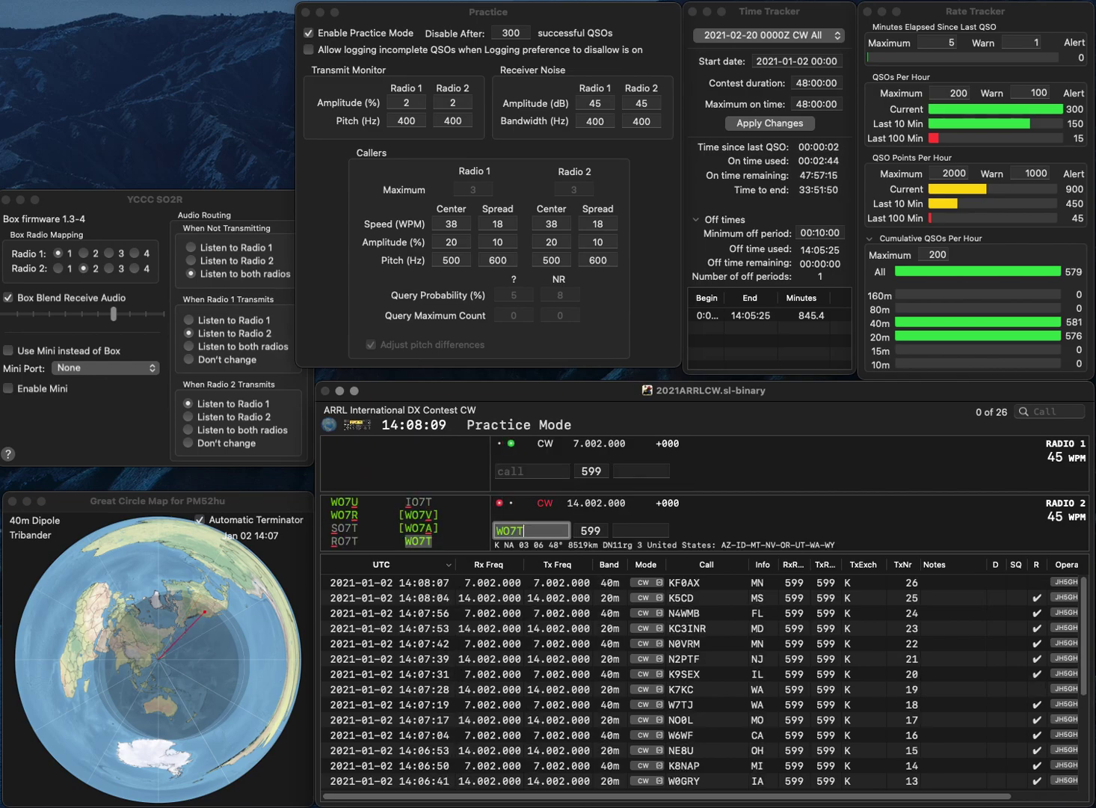
{"action": "type", "text": "KF5SM"}
{"action": "key", "text": "Return"}
{"action": "key", "text": "Tab"}
{"action": "type", "text": "NM"}
{"action": "key", "text": "Tab"}
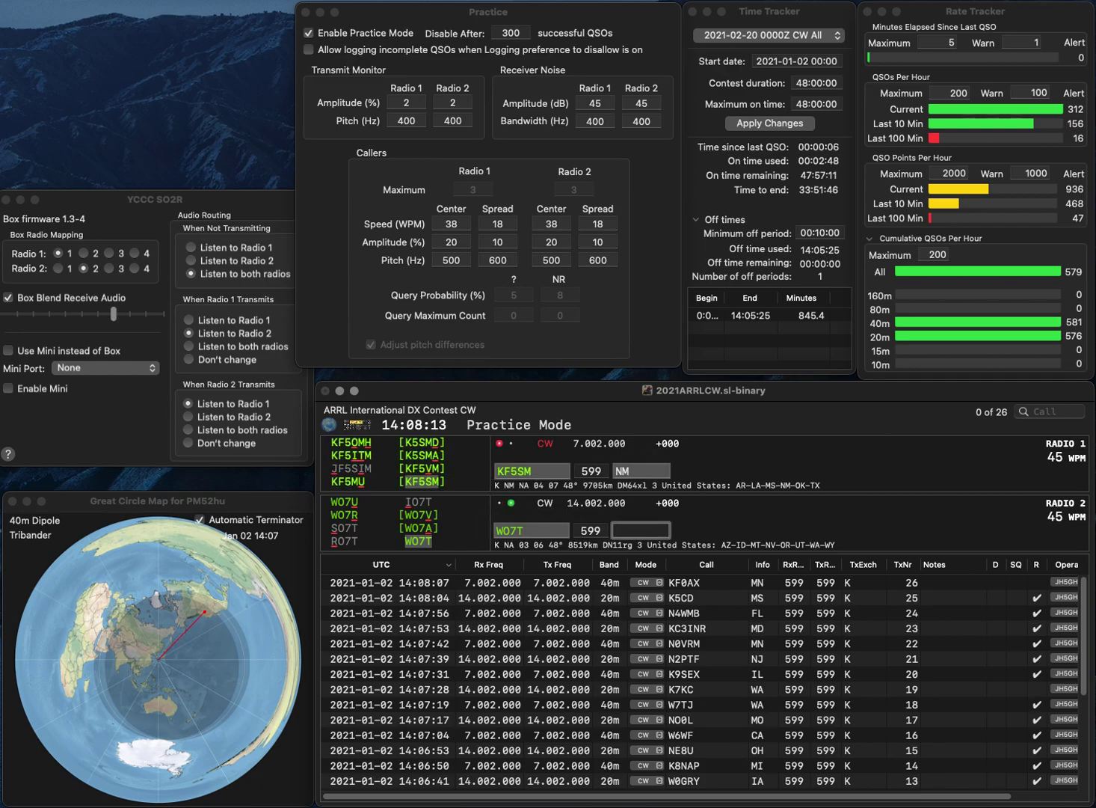
{"action": "type", "text": "WA"}
{"action": "key", "text": "Return"}
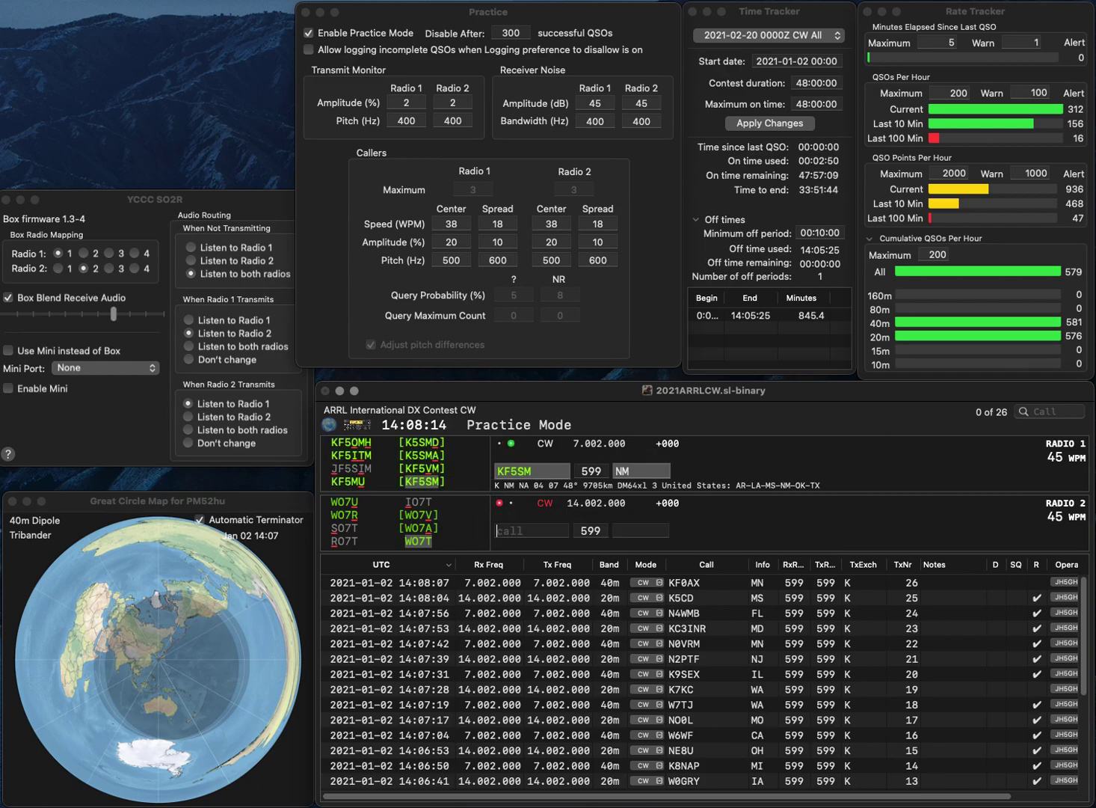
{"action": "key", "text": "Return"}
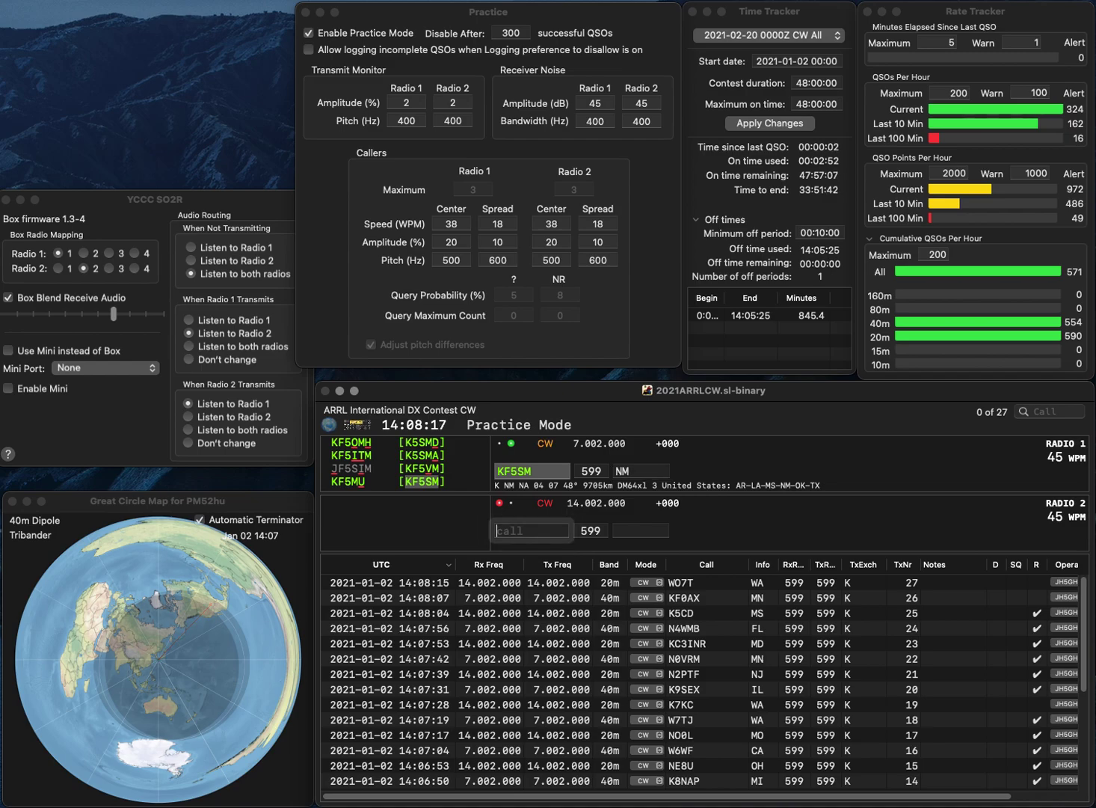
{"action": "type", "text": "KA8HOK"}
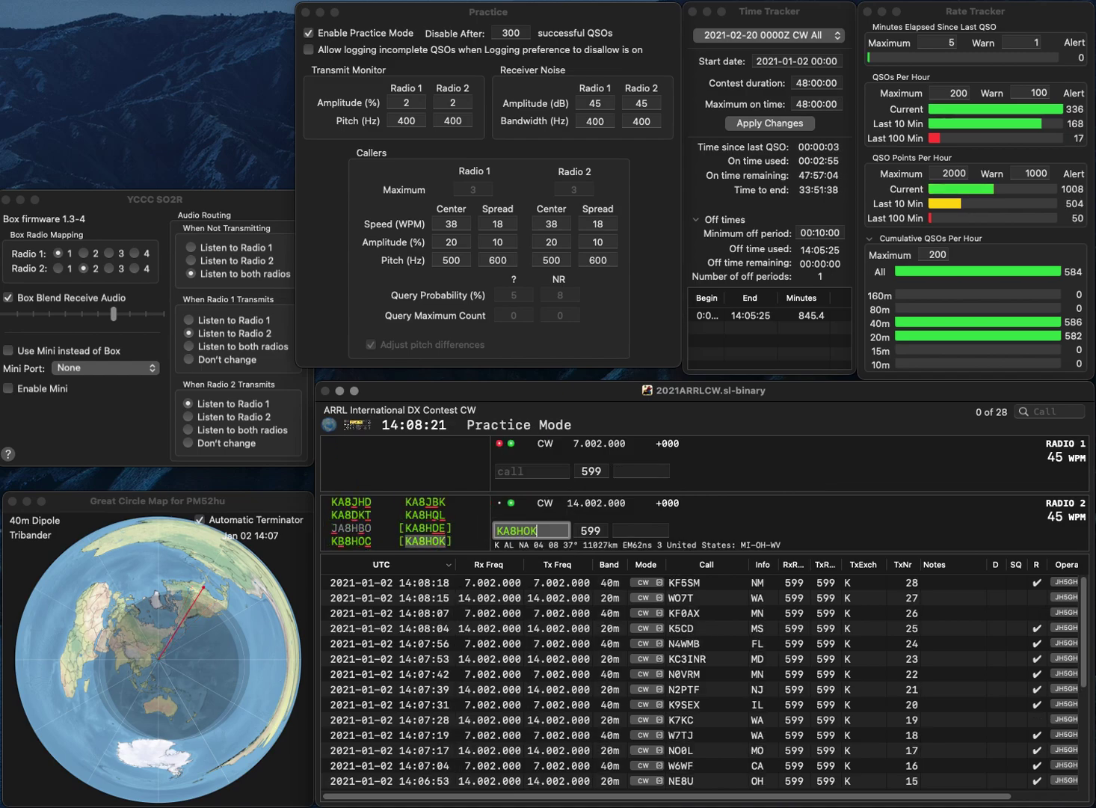
{"action": "key", "text": "Return"}
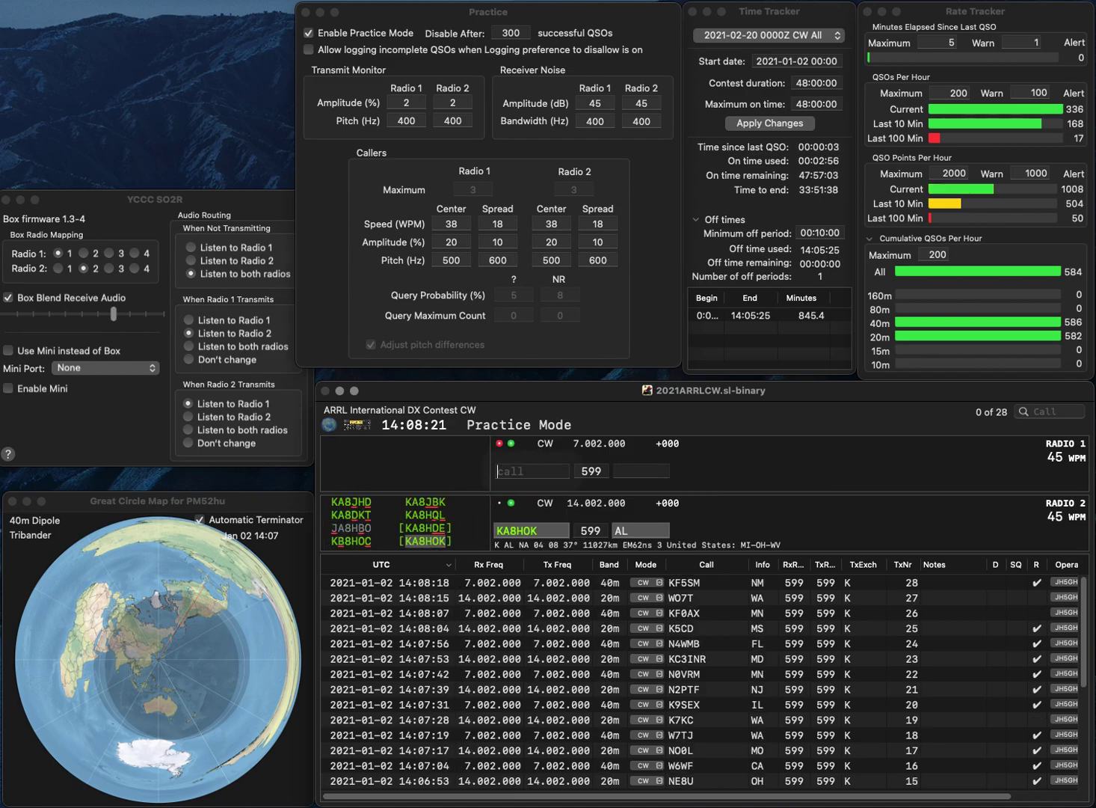
{"action": "type", "text": "VE3AT"}
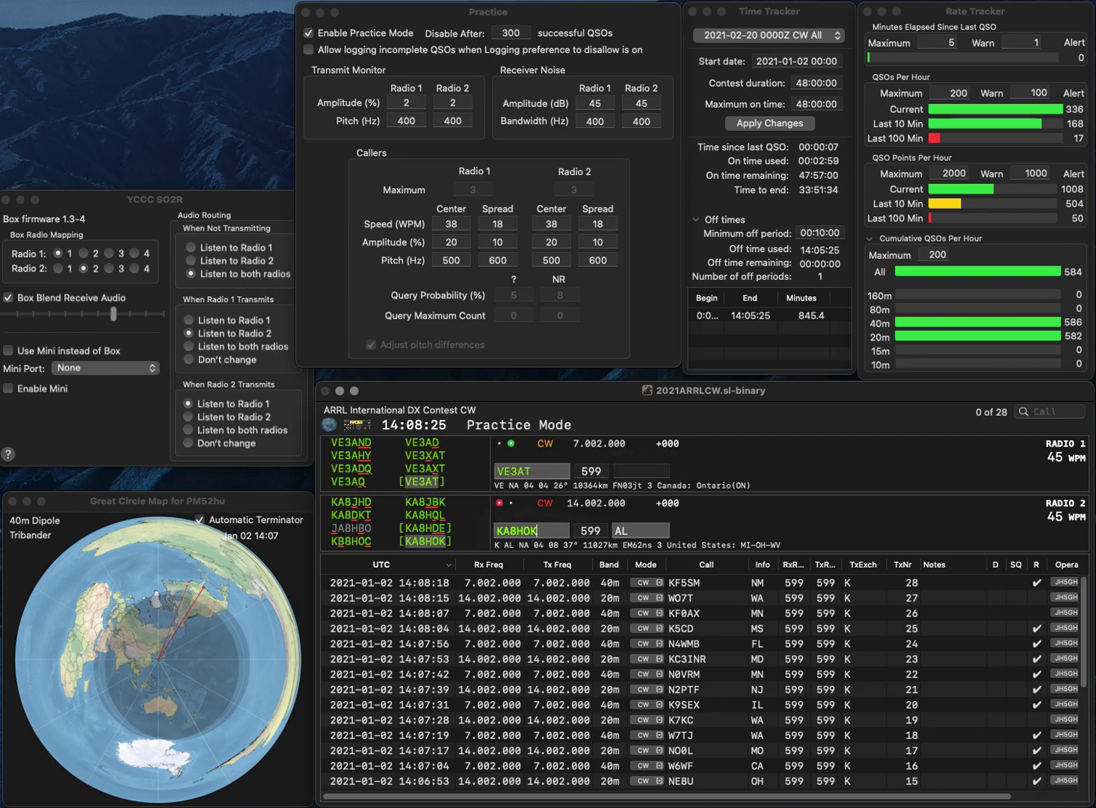
{"action": "key", "text": "Return"}
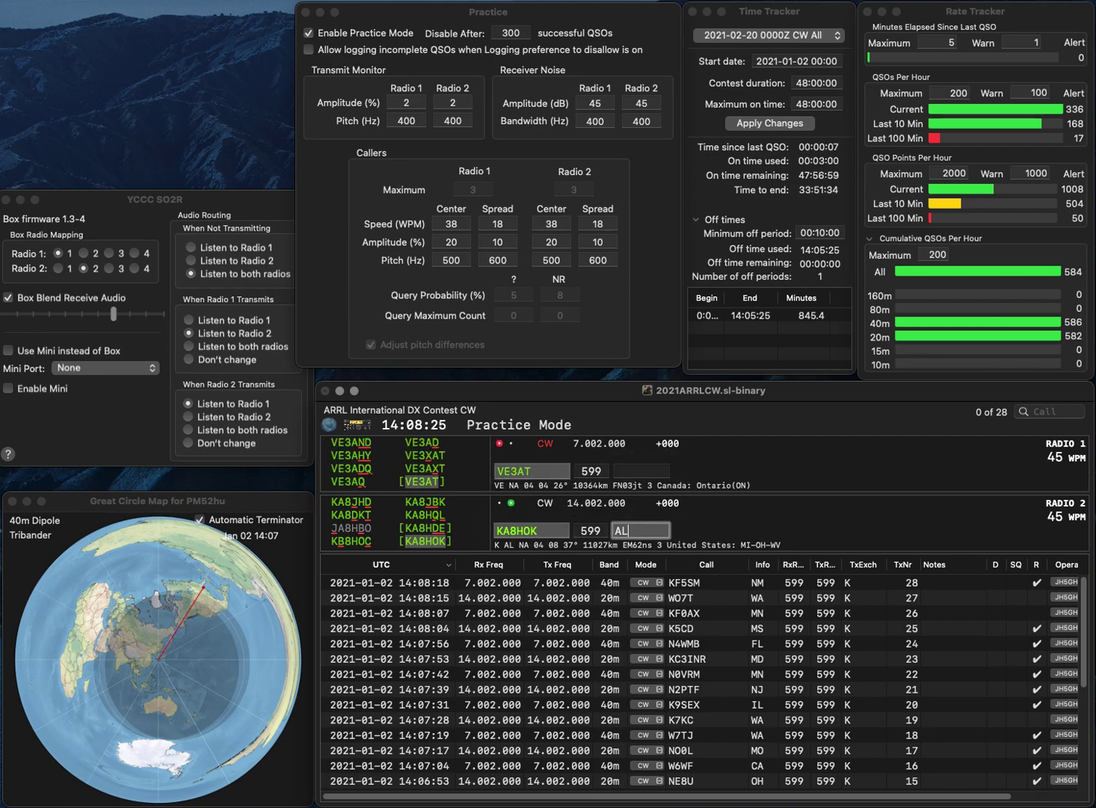
{"action": "key", "text": "Return"}
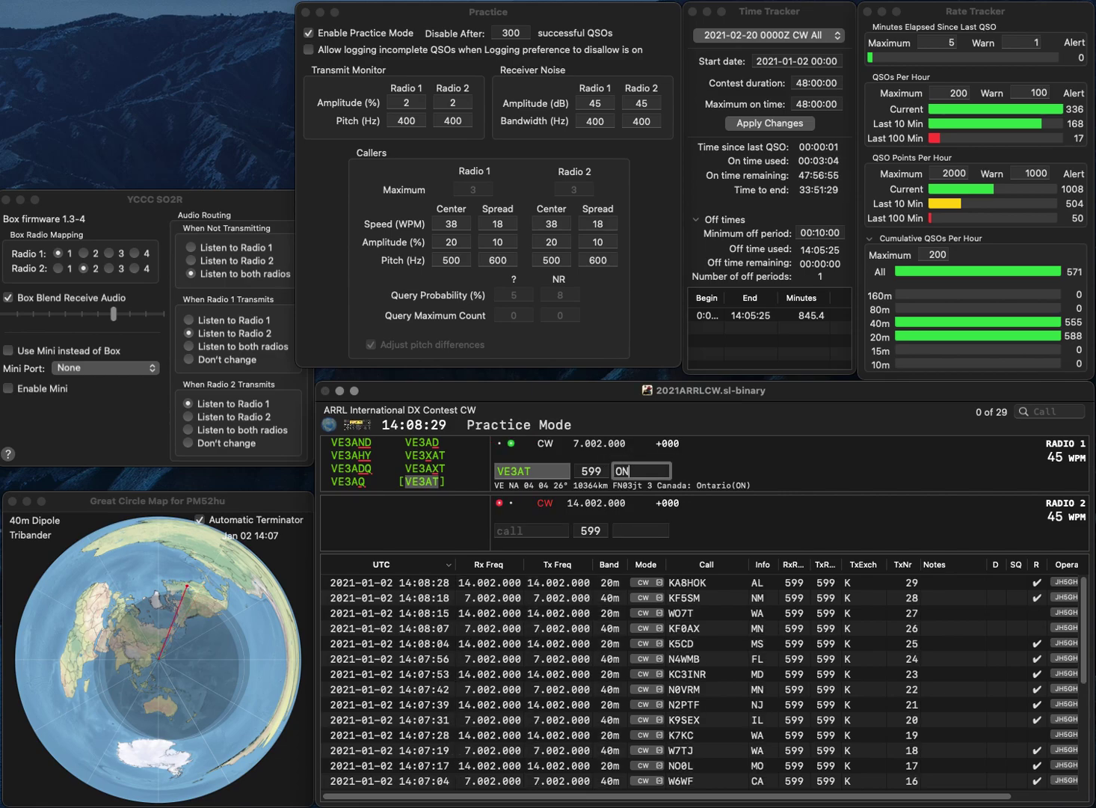
{"action": "key", "text": "Return"}
{"action": "type", "text": "K"}
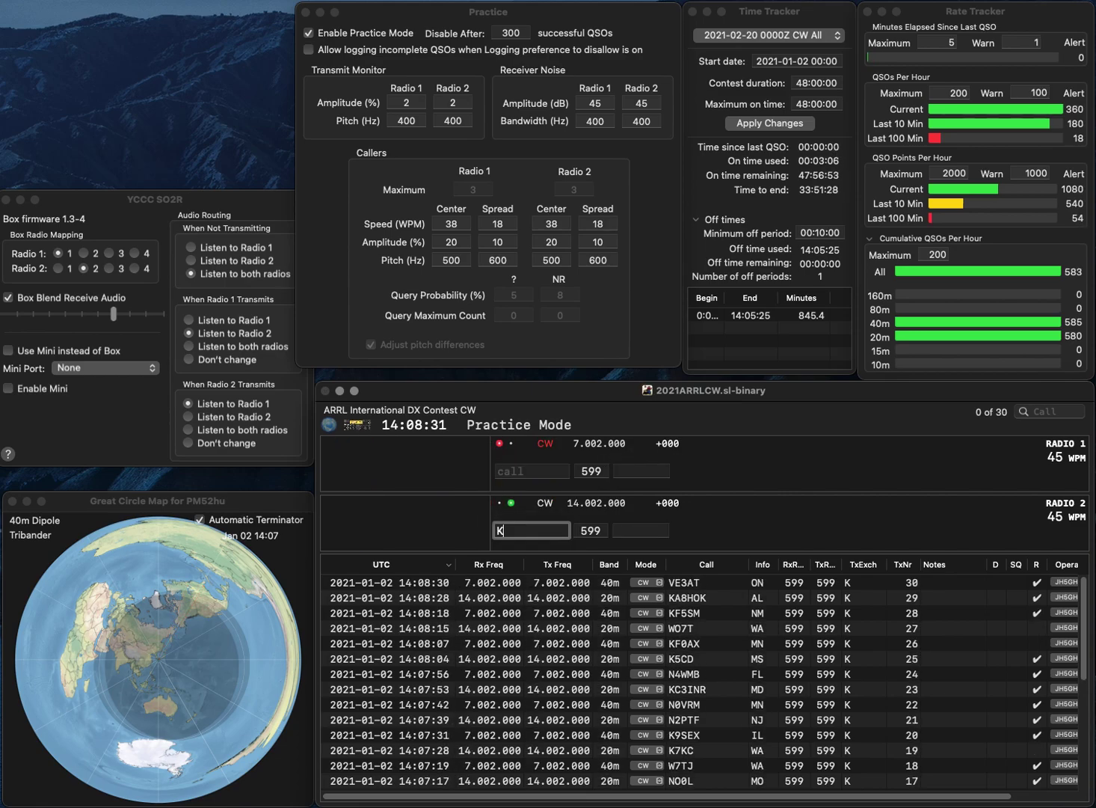
{"action": "type", "text": "3TUF"}
{"action": "key", "text": "Return"}
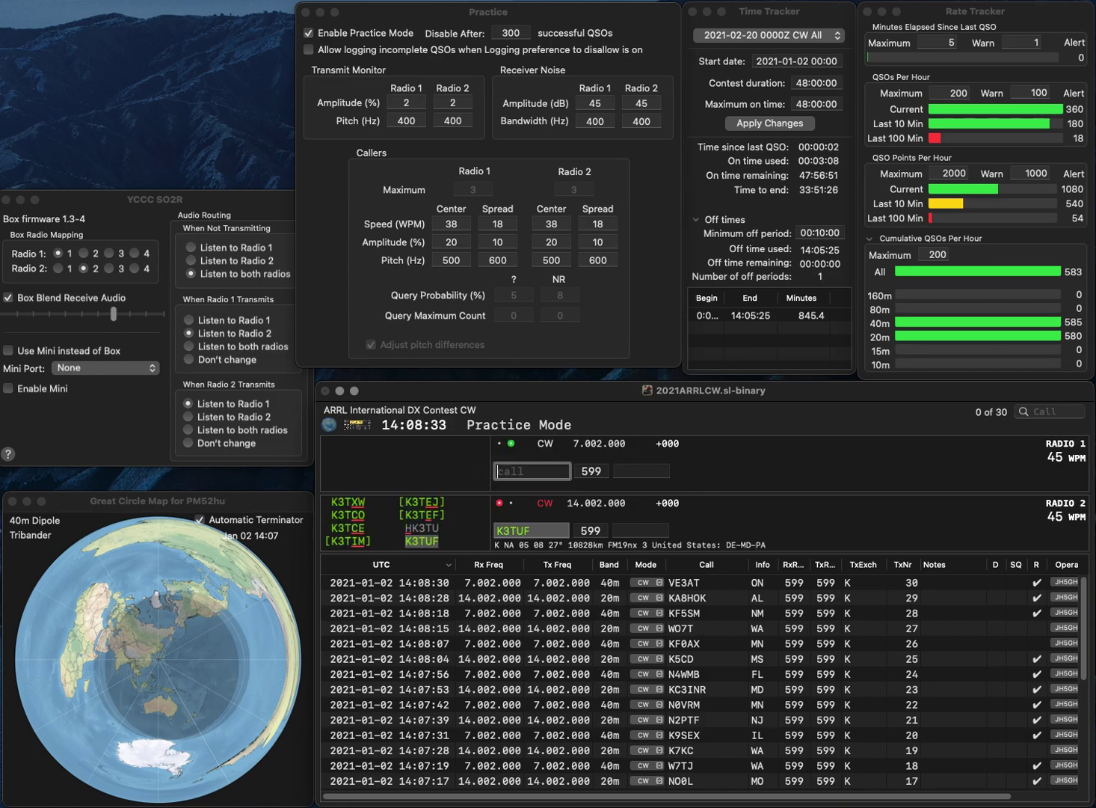
{"action": "type", "text": "KE4YZF"}
{"action": "key", "text": "Return"}
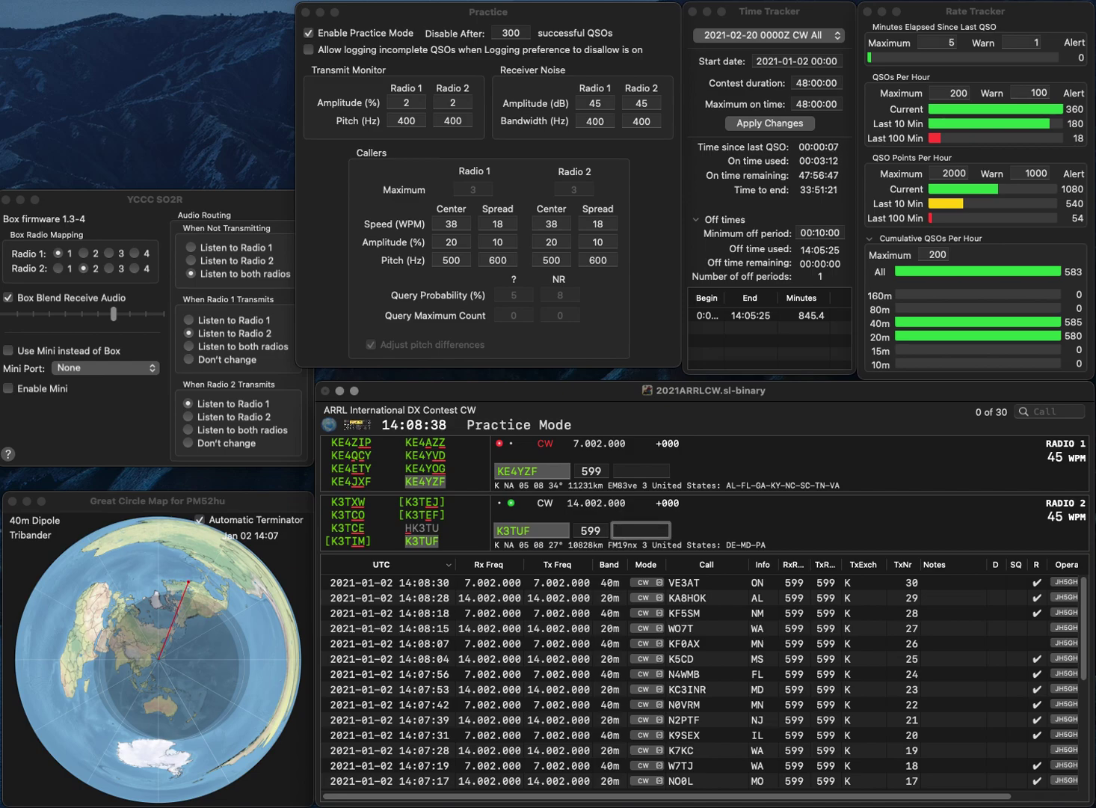
{"action": "type", "text": "DE"}
{"action": "key", "text": "Return"}
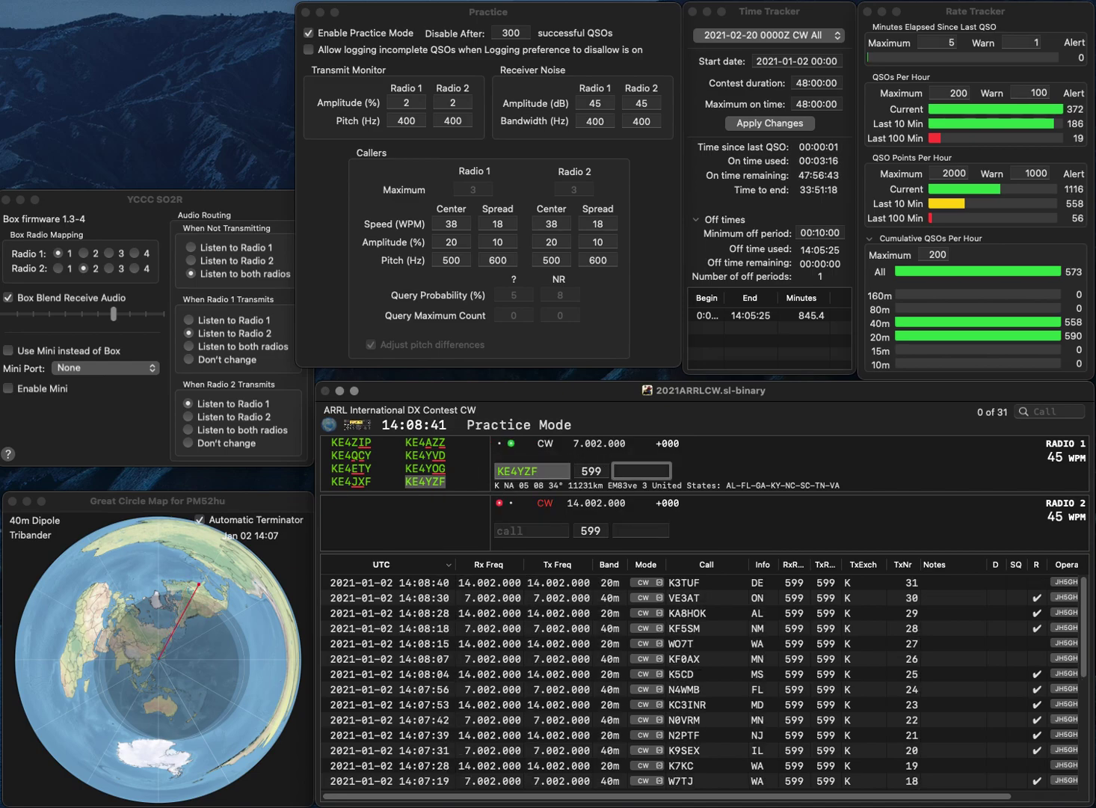
{"action": "type", "text": "FL"}
{"action": "left_click", "coordinate": [497, 530]}
{"action": "type", "text": "VE"}
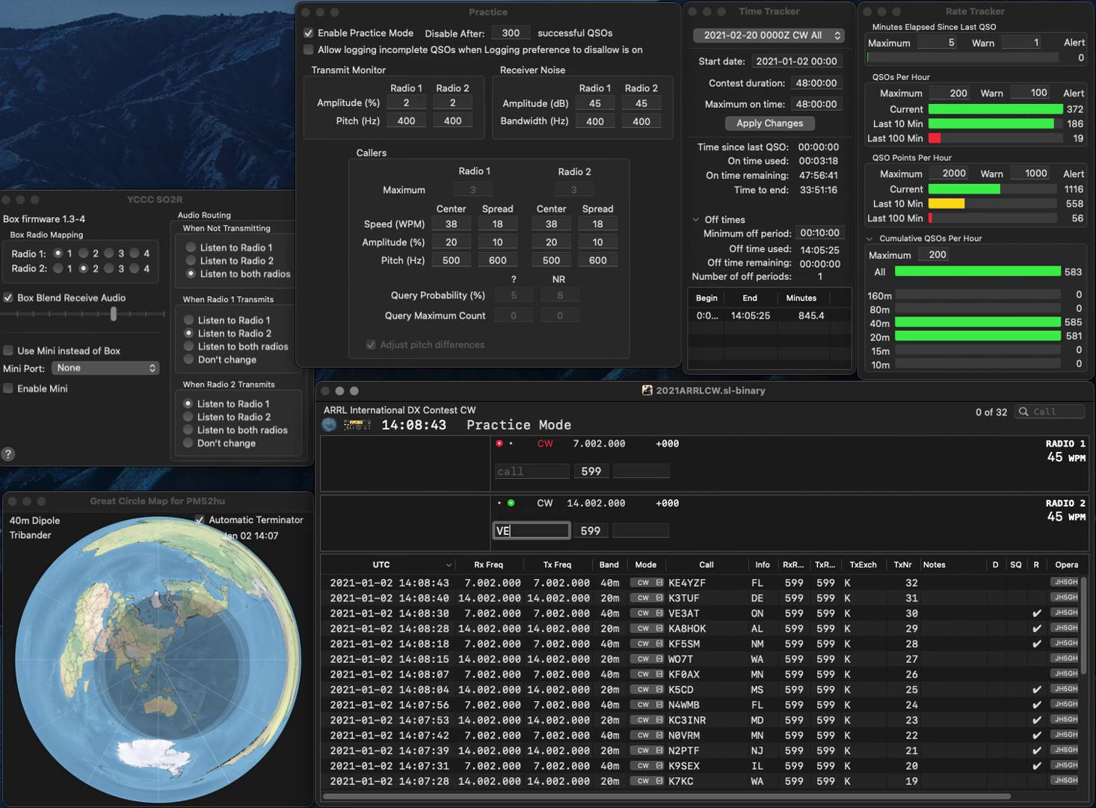
{"action": "type", "text": "6/K0"}
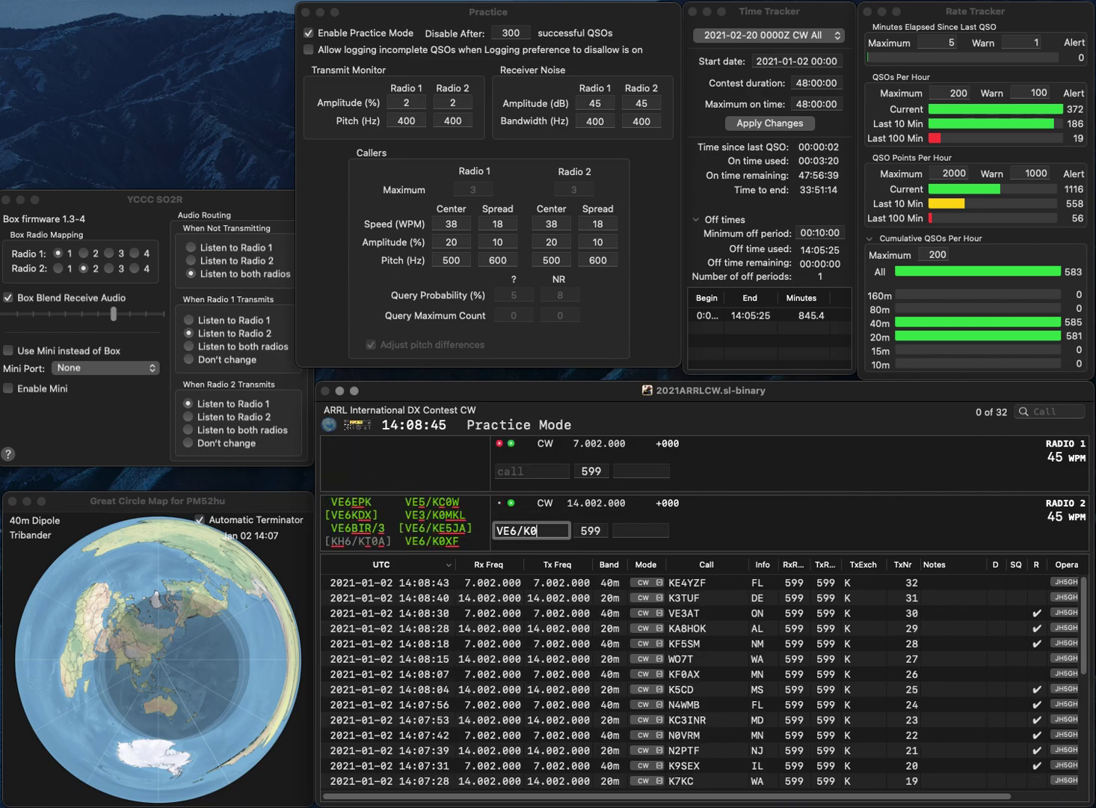
{"action": "type", "text": "FX"}
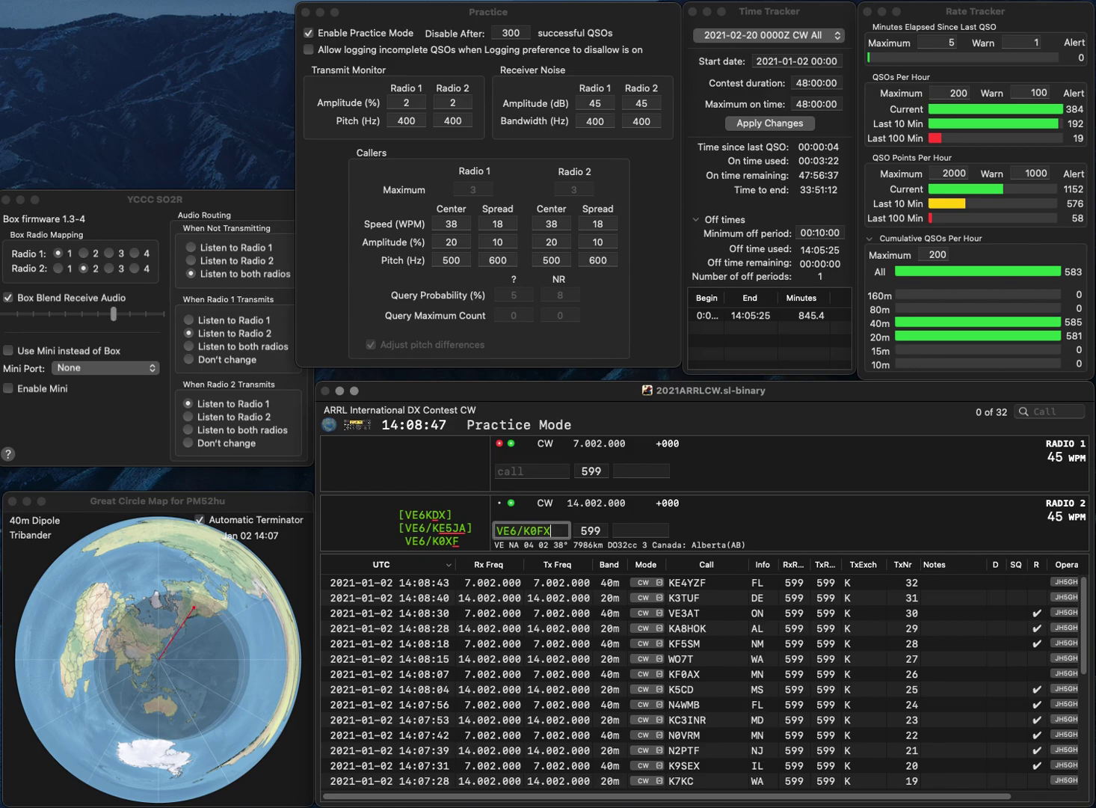
{"action": "type", "text": "F"}
{"action": "key", "text": "Return"}
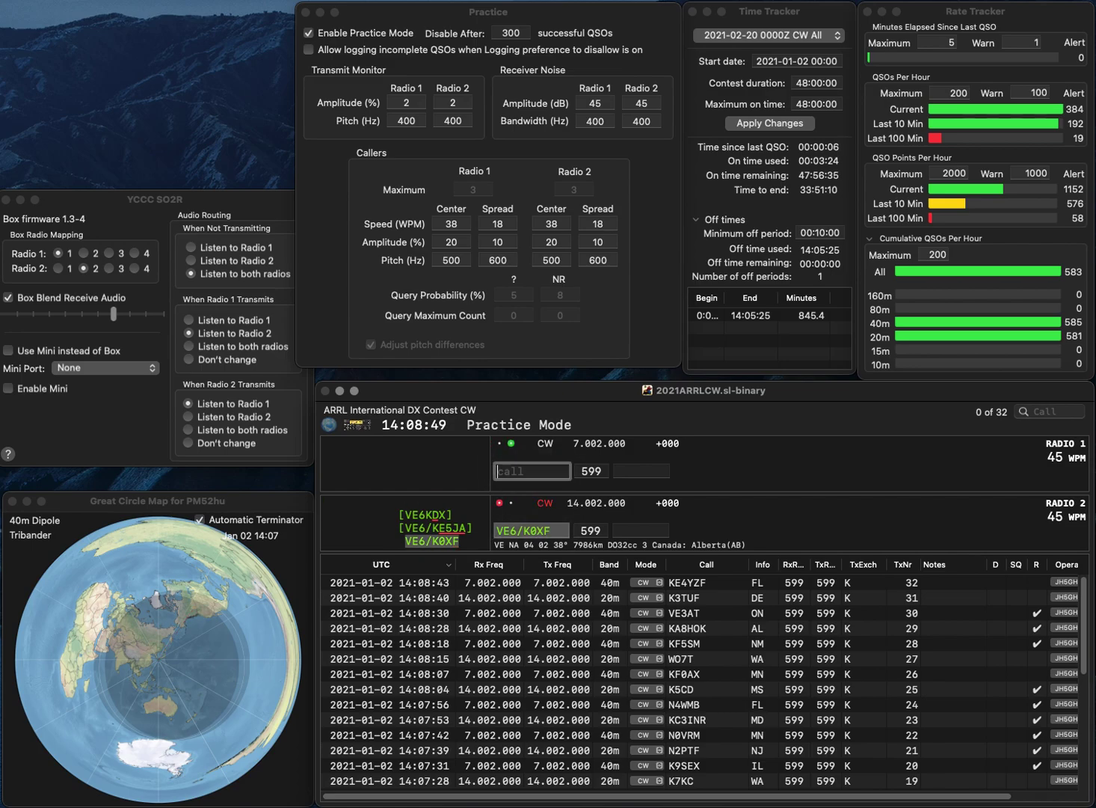
{"action": "type", "text": "W0VD"}
{"action": "key", "text": "Return"}
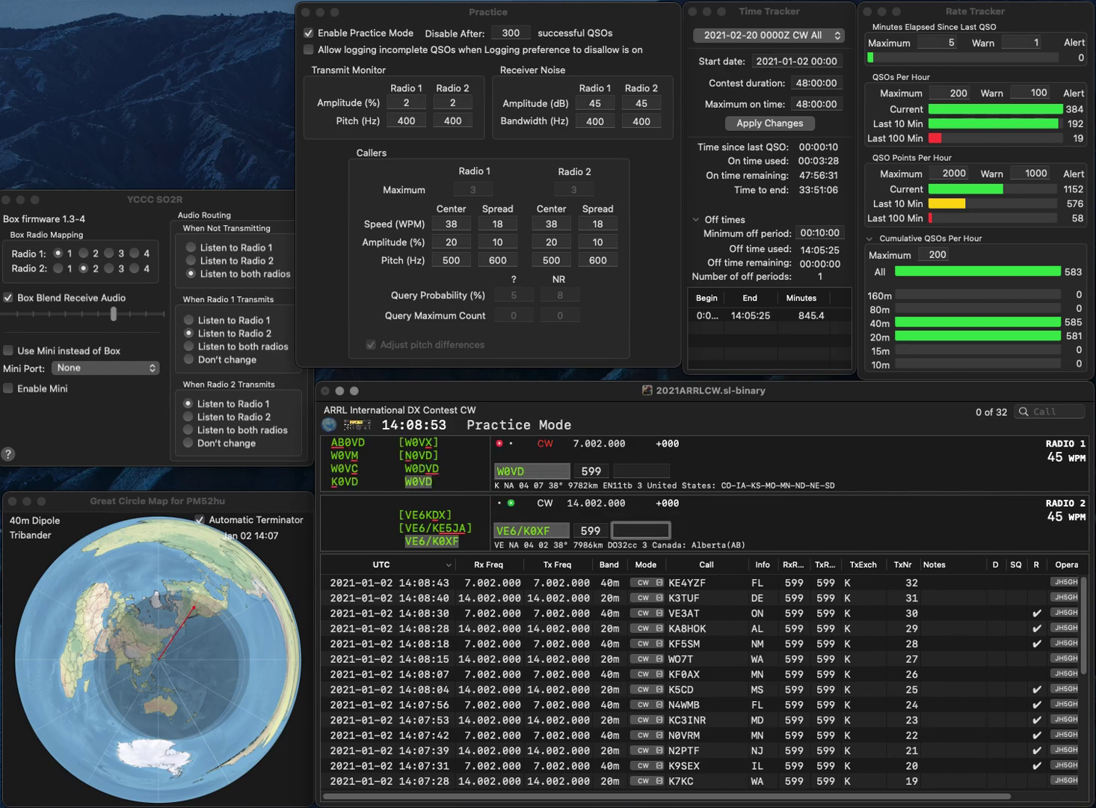
{"action": "key", "text": "Return"}
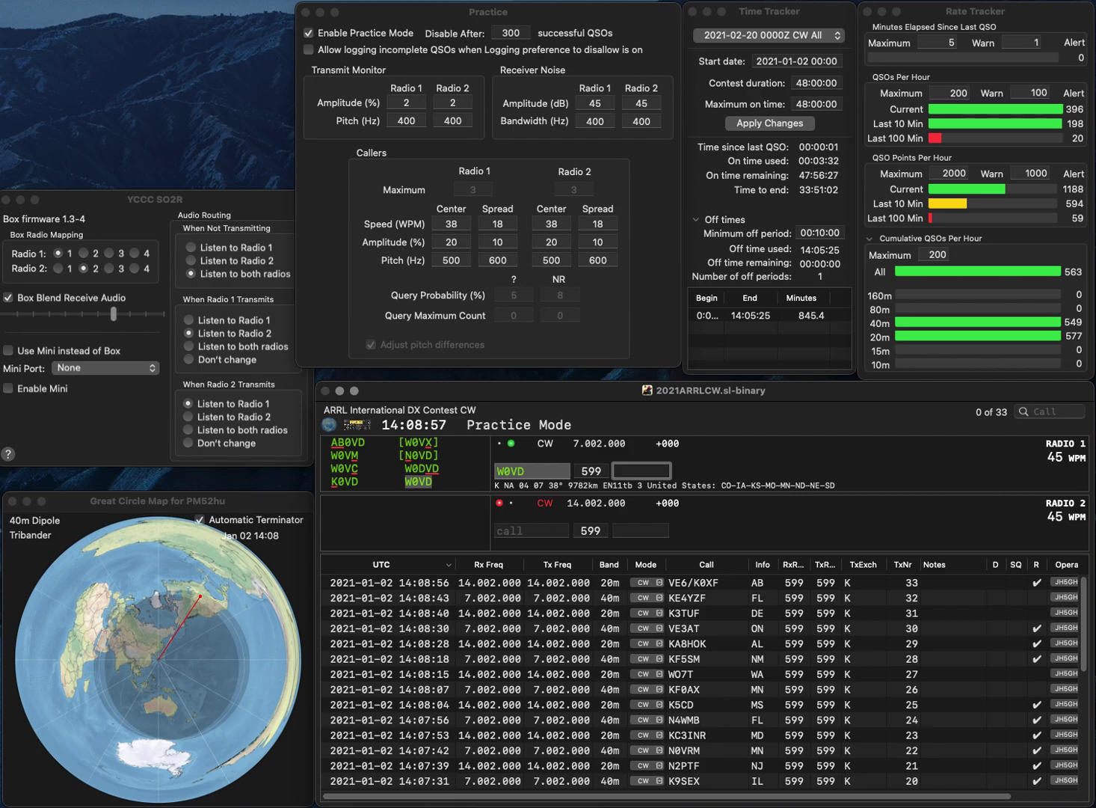
{"action": "type", "text": "NE"}
{"action": "key", "text": "Return"}
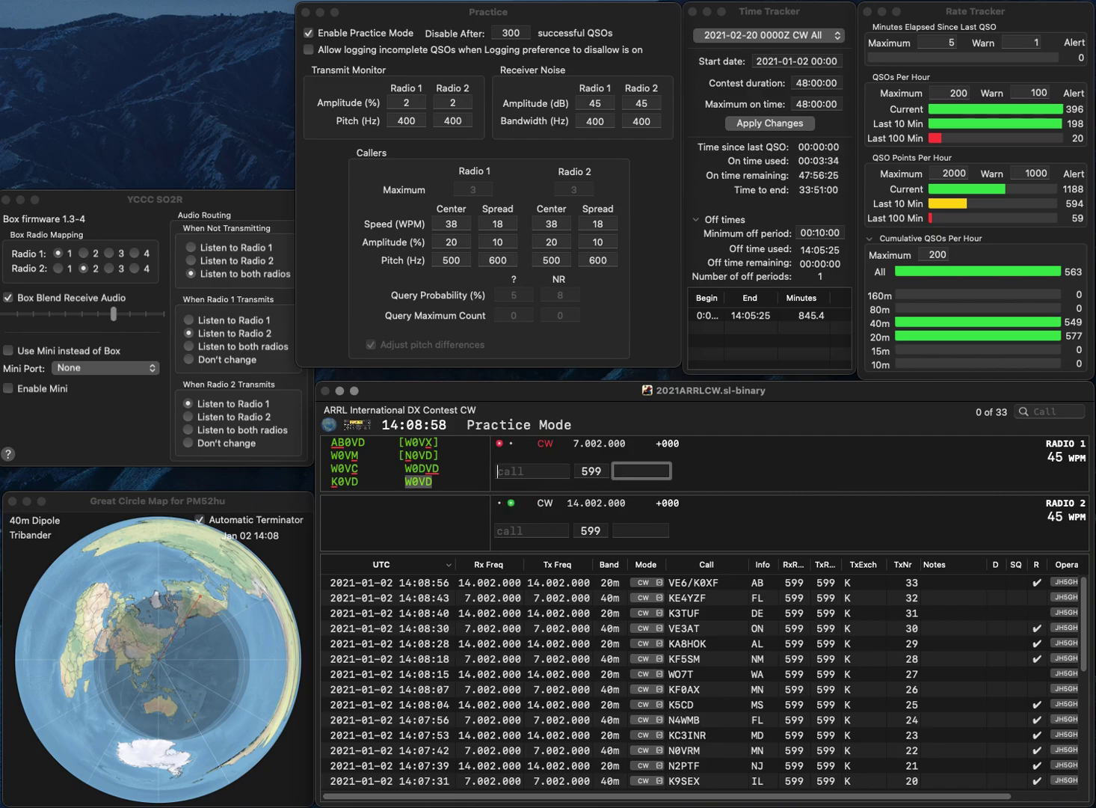
Step: Answer the Radio 2 caller as N4ZMR and caller W4ER on Radio 1
{"action": "type", "text": "N4GZMR"}
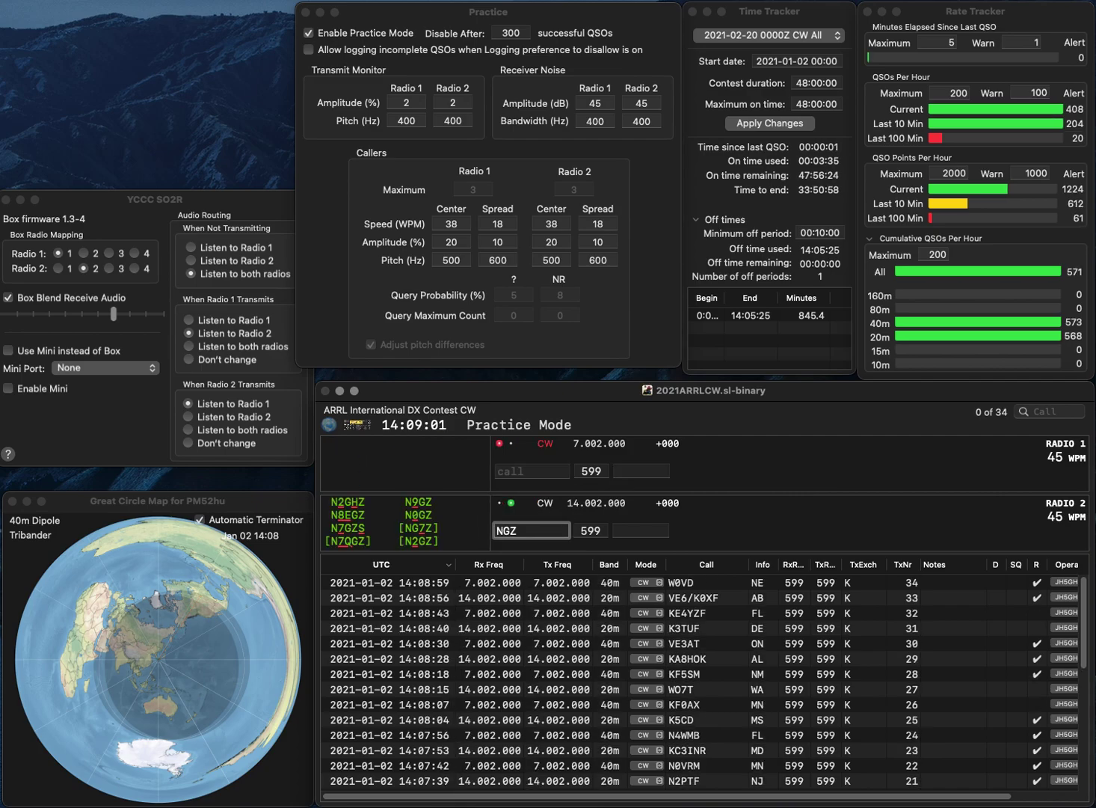
{"action": "key", "text": "Left"}
{"action": "key", "text": "Left"}
{"action": "key", "text": "Left"}
{"action": "key", "text": "BackSpace"}
{"action": "type", "text": "4"}
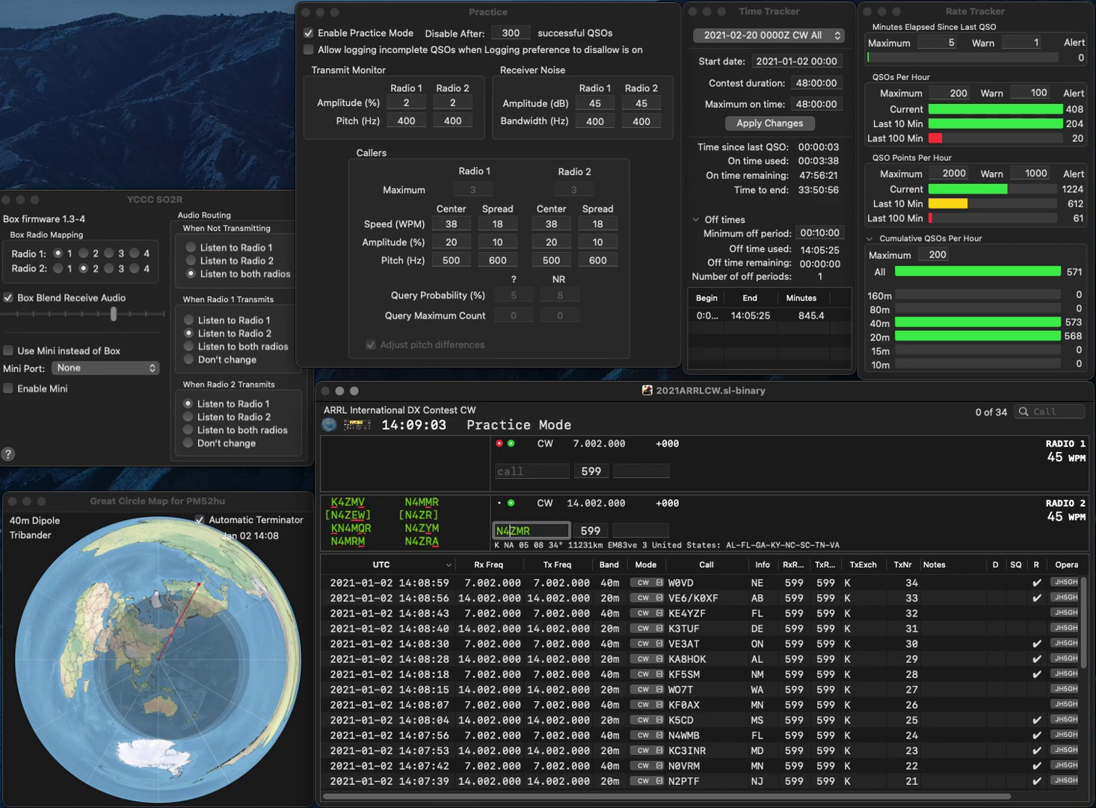
{"action": "key", "text": "Return"}
{"action": "type", "text": "W4ER"}
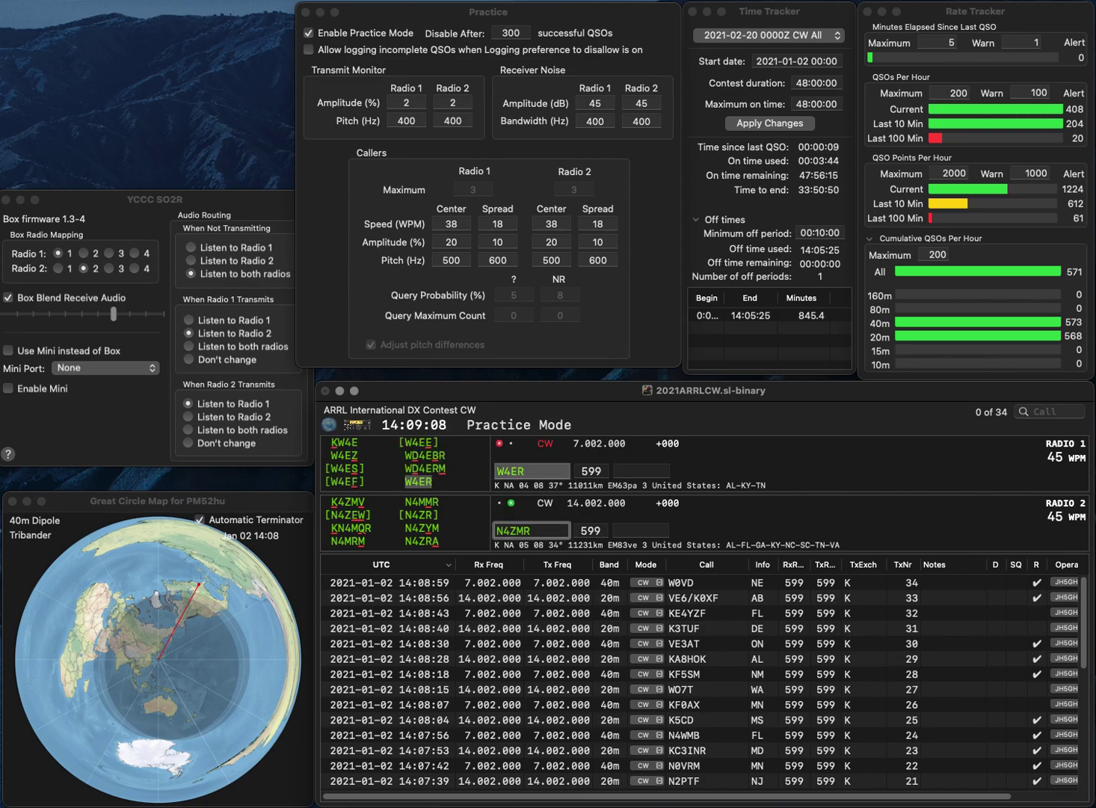
Step: Correct the call sign on Radio 2 to N5ZMP and answer the caller again
{"action": "key", "text": "ctrl+k"}
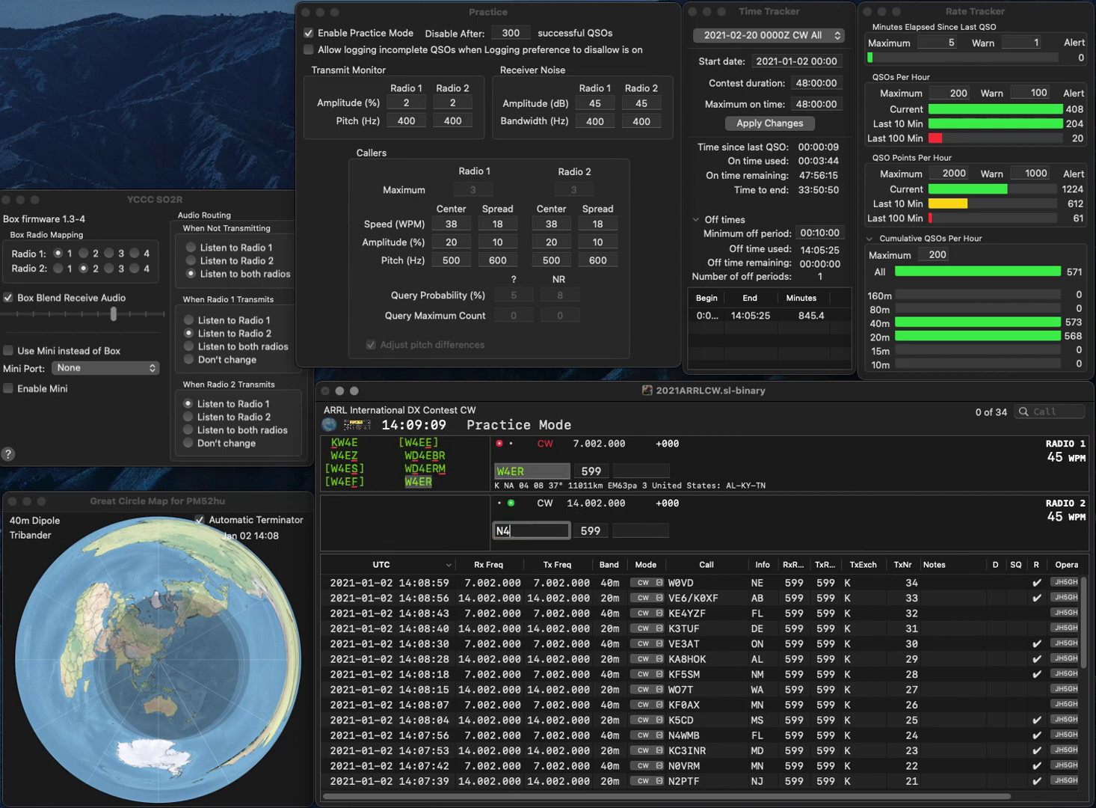
{"action": "type", "text": "ZMP"}
{"action": "key", "text": "Left"}
{"action": "key", "text": "Left"}
{"action": "key", "text": "Left"}
{"action": "key", "text": "BackSpace"}
{"action": "type", "text": "5"}
{"action": "key", "text": "Return"}
Step: Log W4ER with exchange AL on Radio 1 and N5ZMP with exchange NM on Radio 2
{"action": "key", "text": "Tab"}
{"action": "key", "text": "space"}
{"action": "type", "text": "AL"}
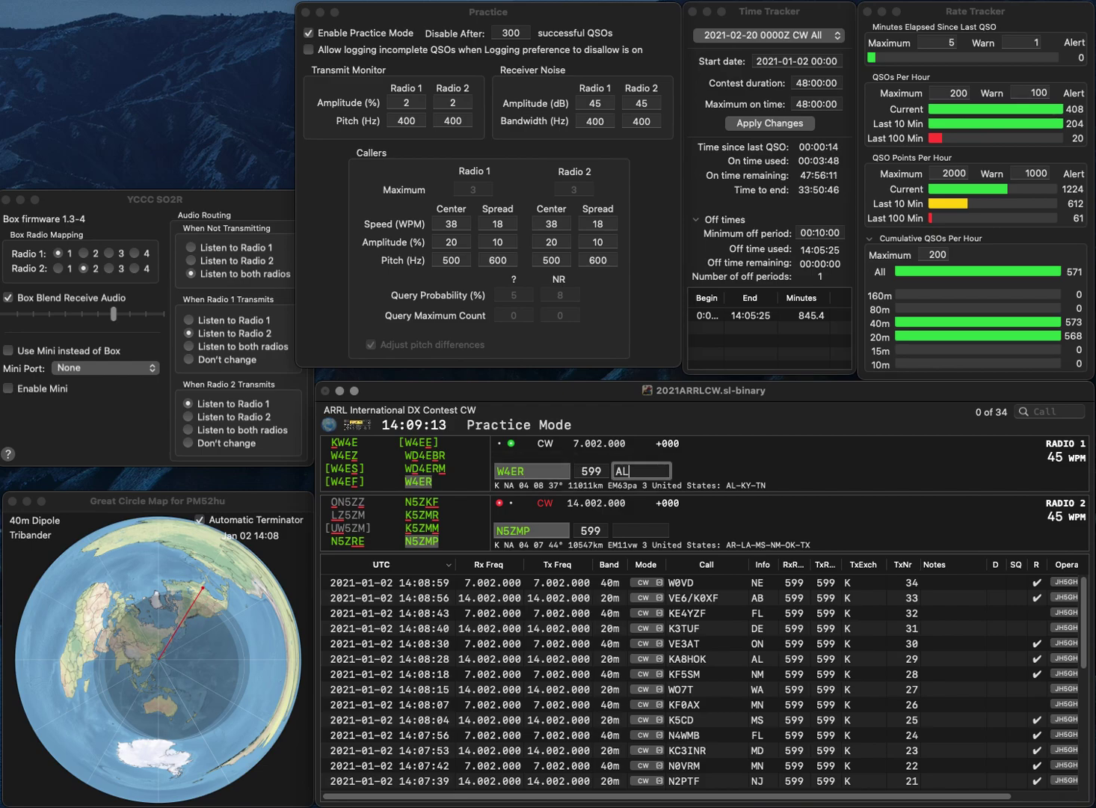
{"action": "key", "text": "Return"}
{"action": "key", "text": "Tab"}
{"action": "key", "text": "space"}
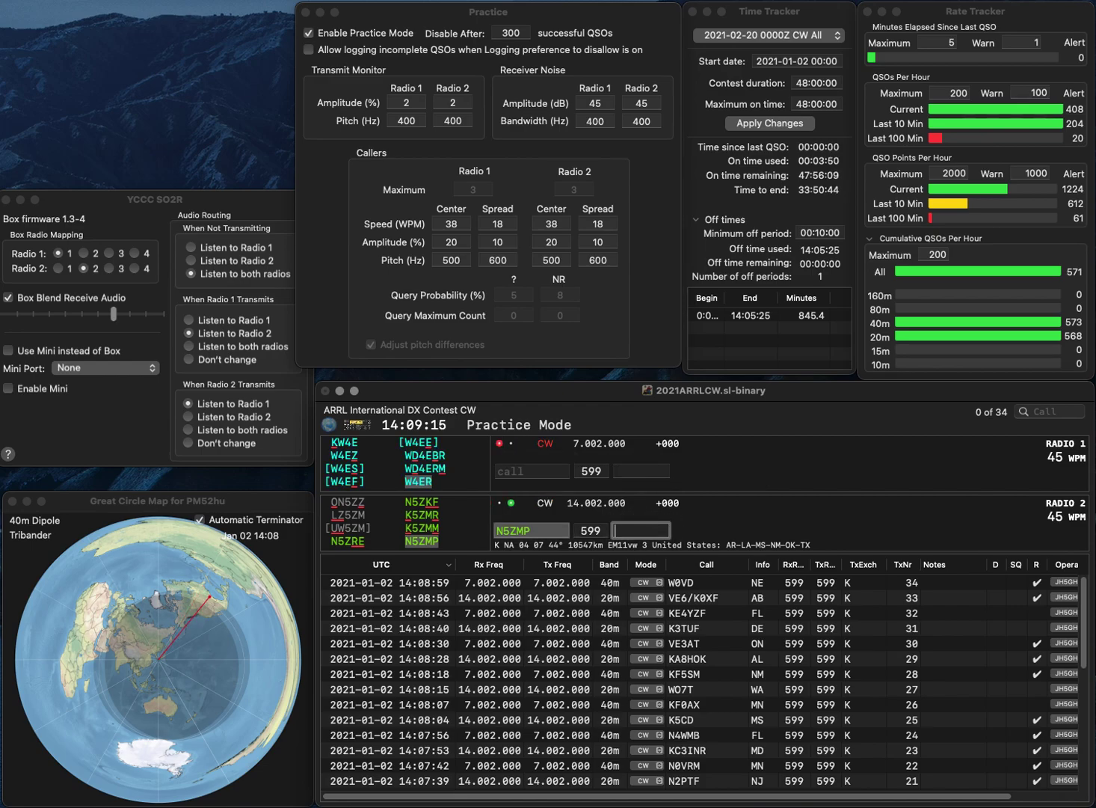
{"action": "type", "text": "NM"}
{"action": "key", "text": "Return"}
{"action": "type", "text": "N6"}
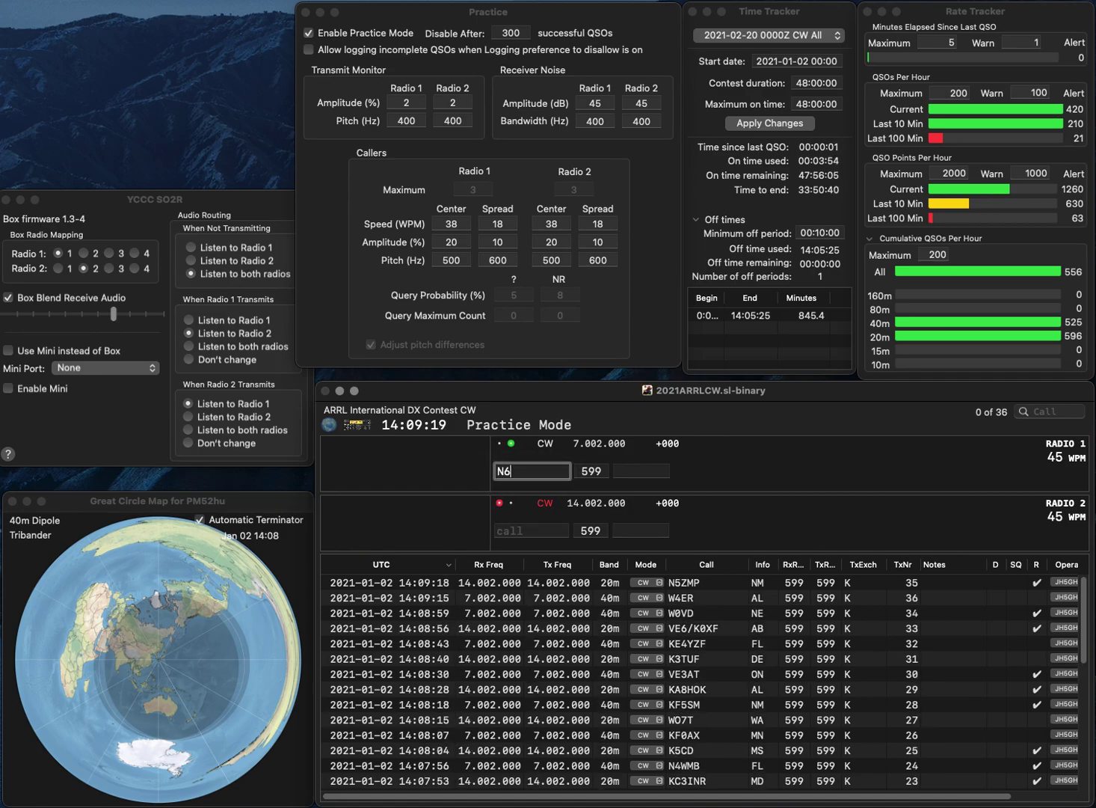
{"action": "type", "text": "1U"}
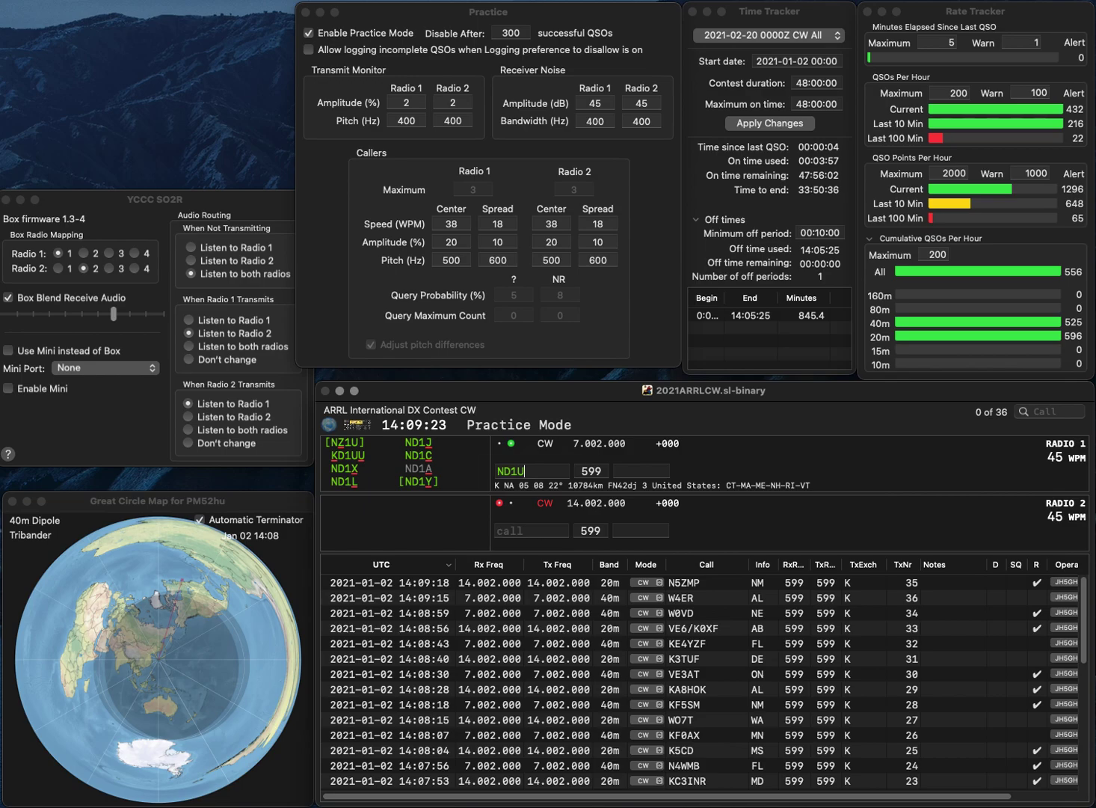
{"action": "key", "text": "Return"}
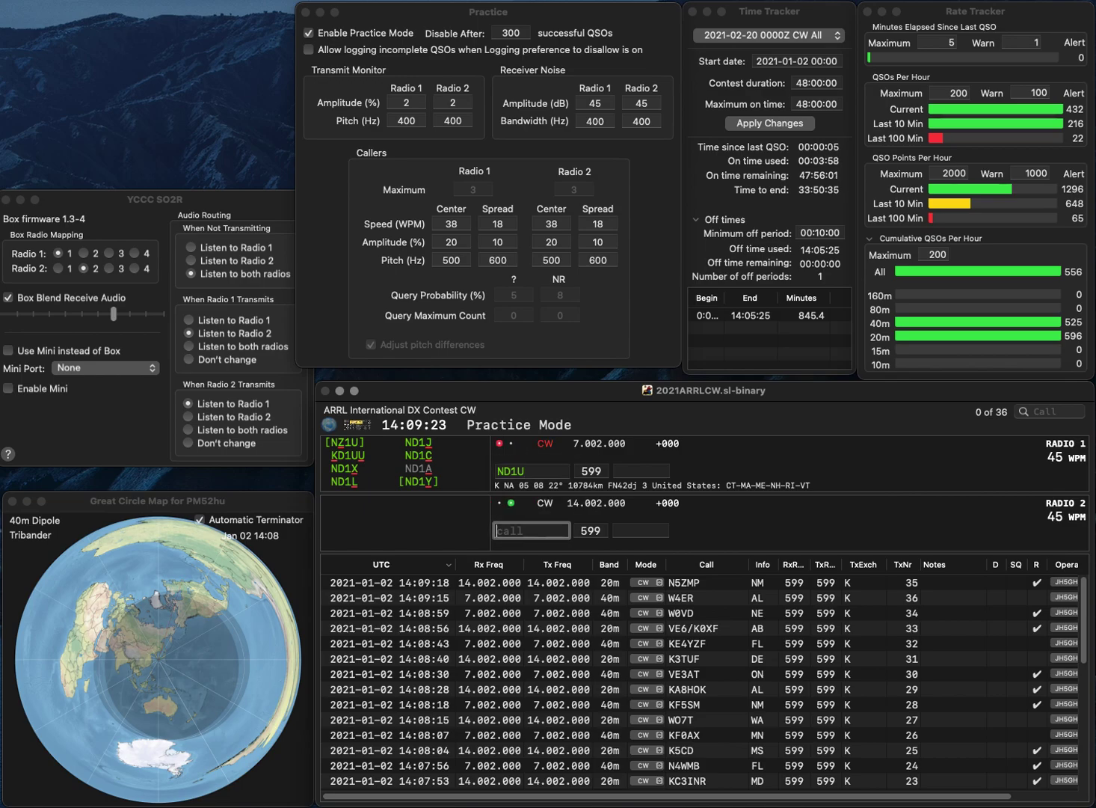
{"action": "type", "text": "WC2Y"}
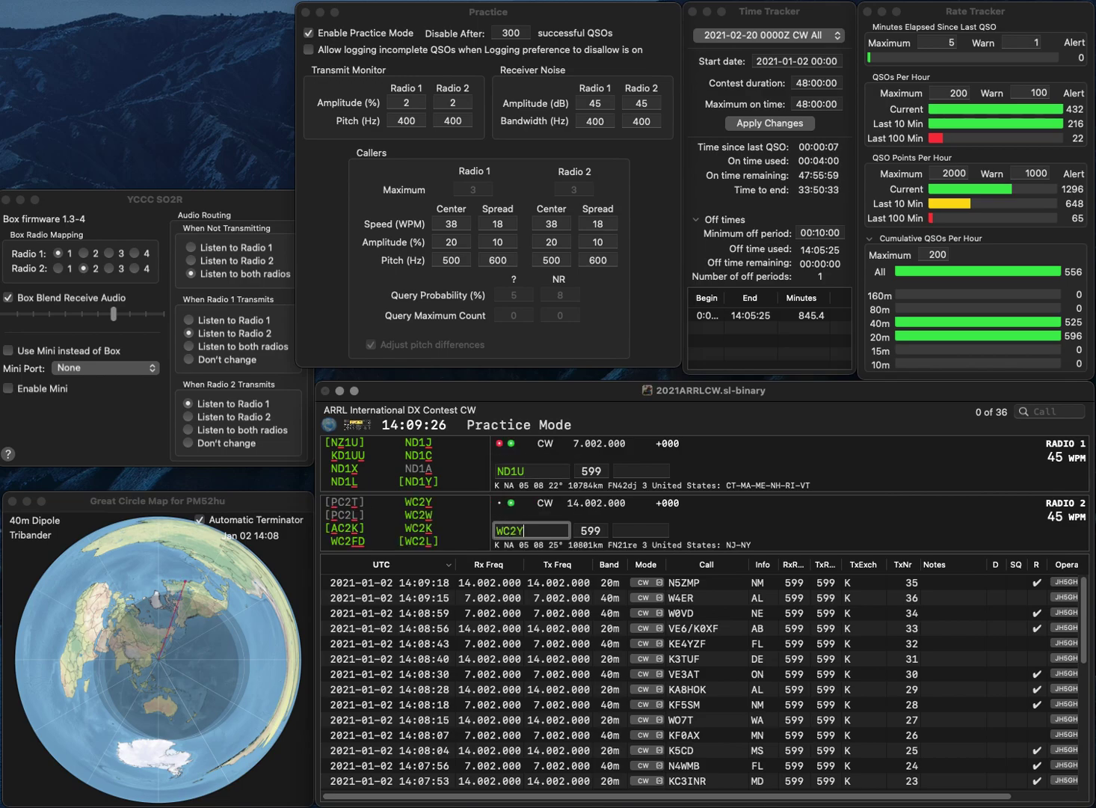
{"action": "key", "text": "Return"}
Step: Correct the call sign on Radio 1 to NB1U and answer the caller again
{"action": "key", "text": "space"}
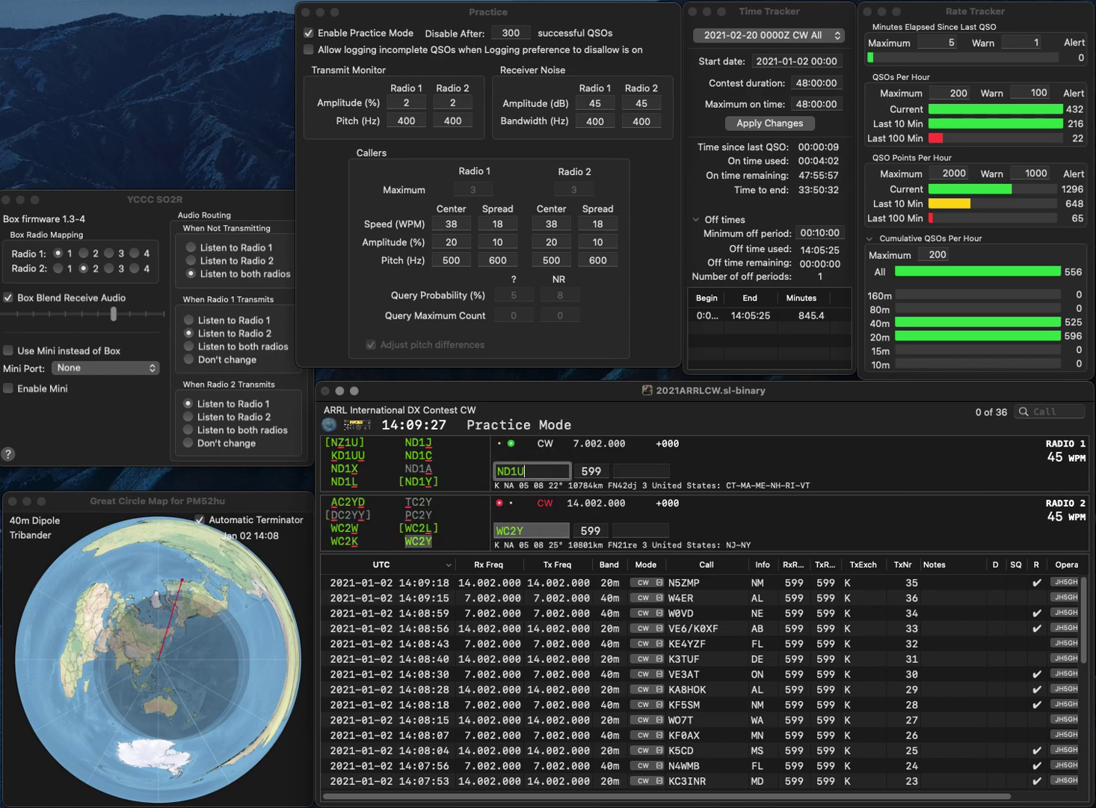
{"action": "key", "text": "BackSpace"}
{"action": "type", "text": "B"}
{"action": "key", "text": "Return"}
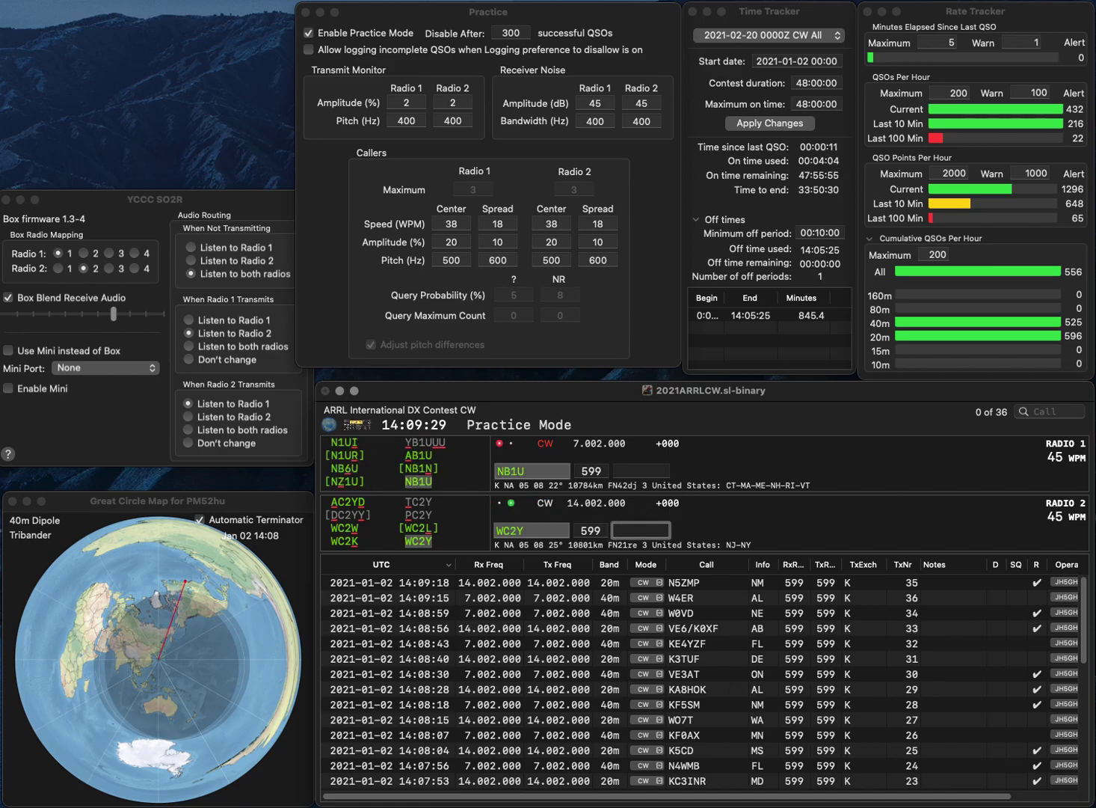
Step: Log WC2Y with exchange NJ on Radio 2 and NB1U with exchange CT on Radio 1
{"action": "key", "text": "Return"}
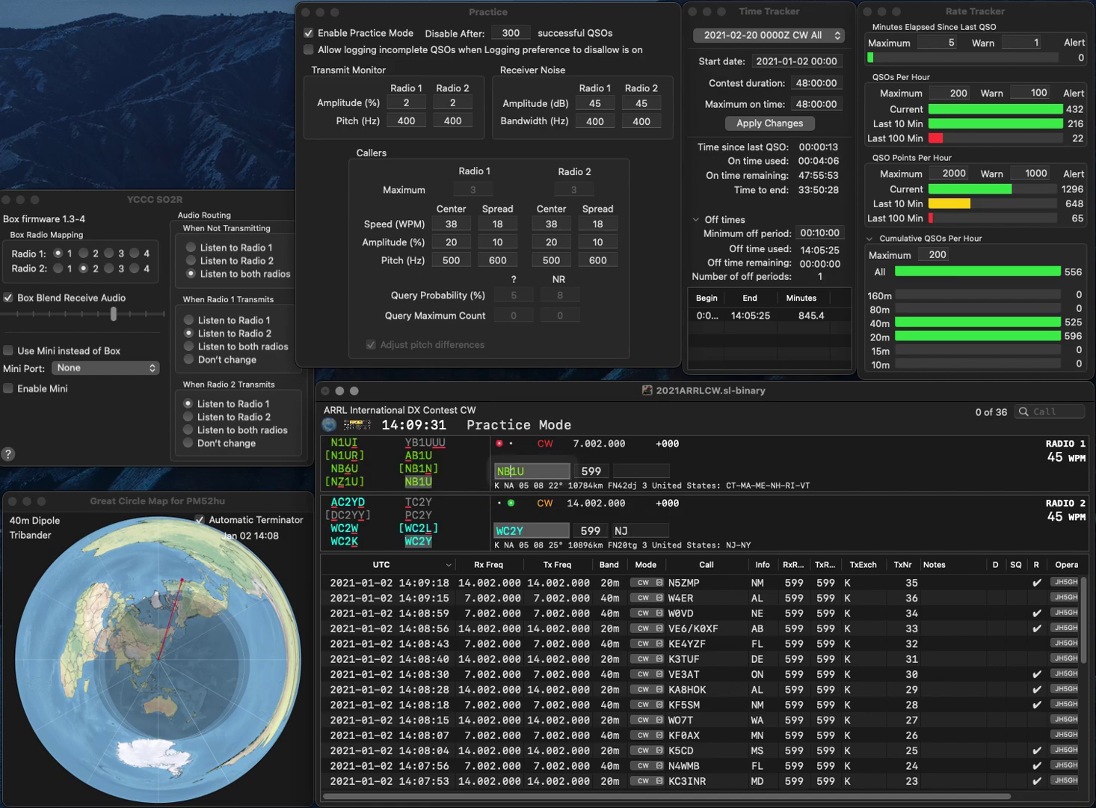
{"action": "key", "text": "Tab"}
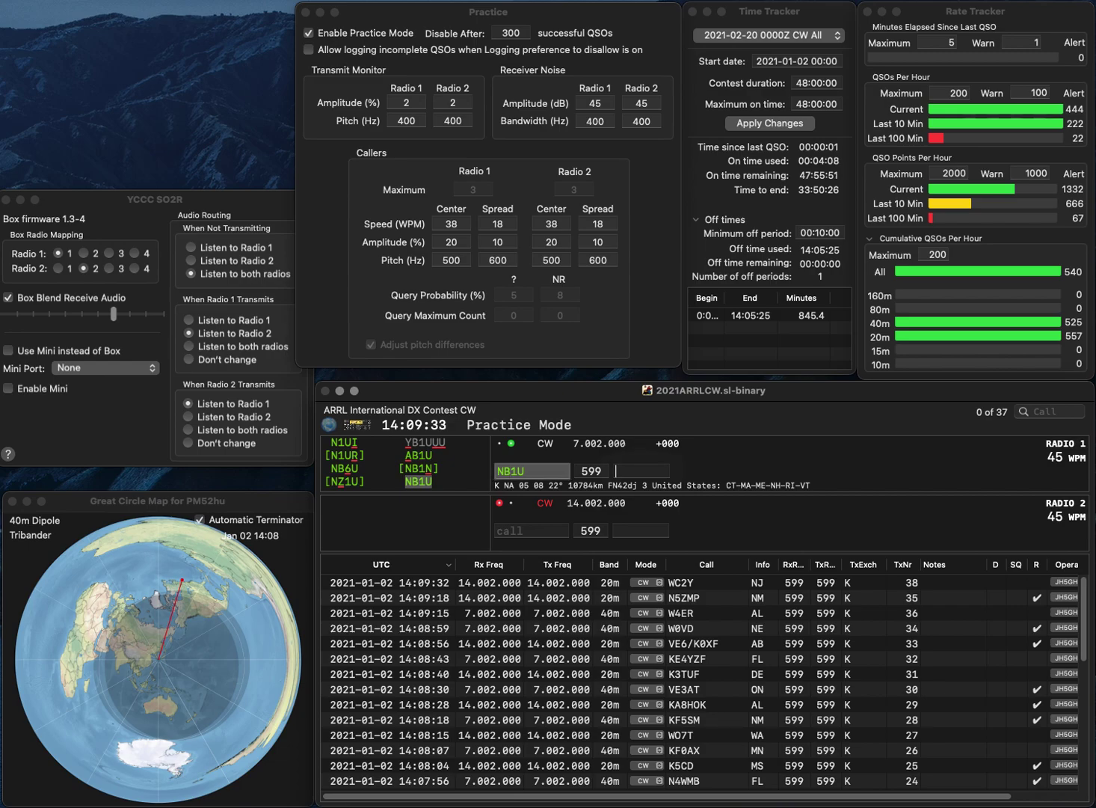
{"action": "type", "text": "CT"}
{"action": "key", "text": "Return"}
Step: Answer caller KC3KBE on Radio 2 and caller K4RC on Radio 1
{"action": "type", "text": "K"}
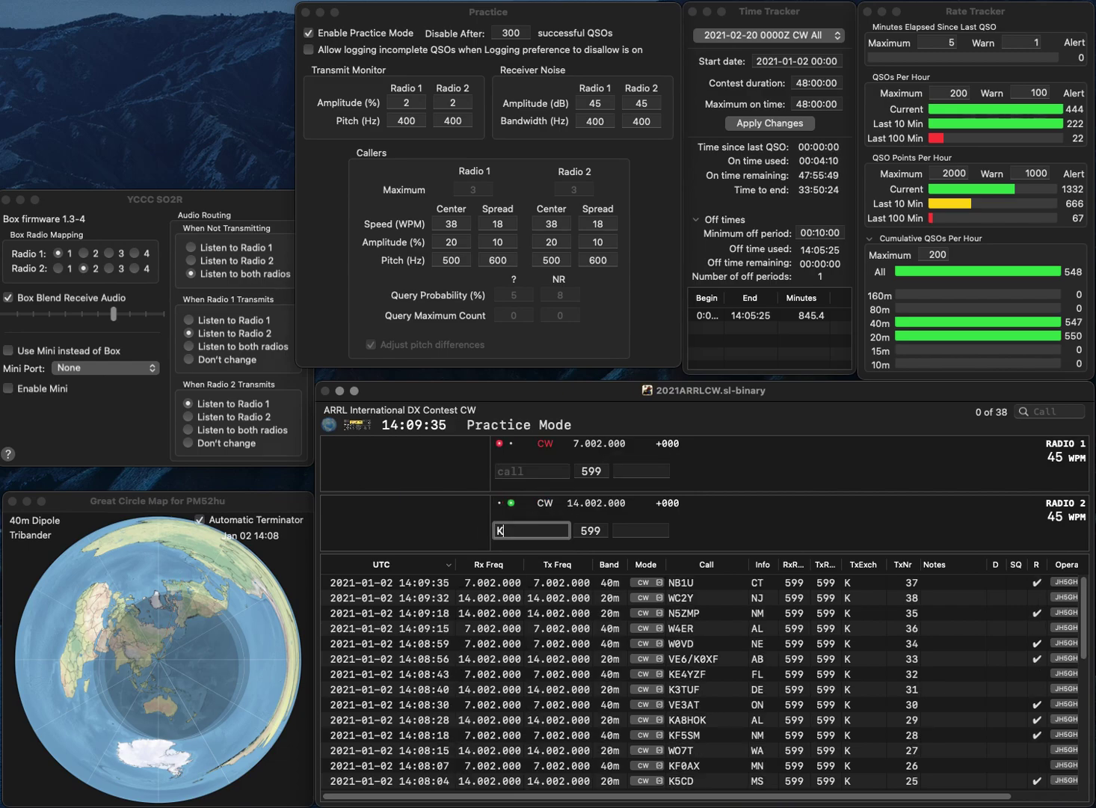
{"action": "type", "text": "C3KBE"}
{"action": "key", "text": "Return"}
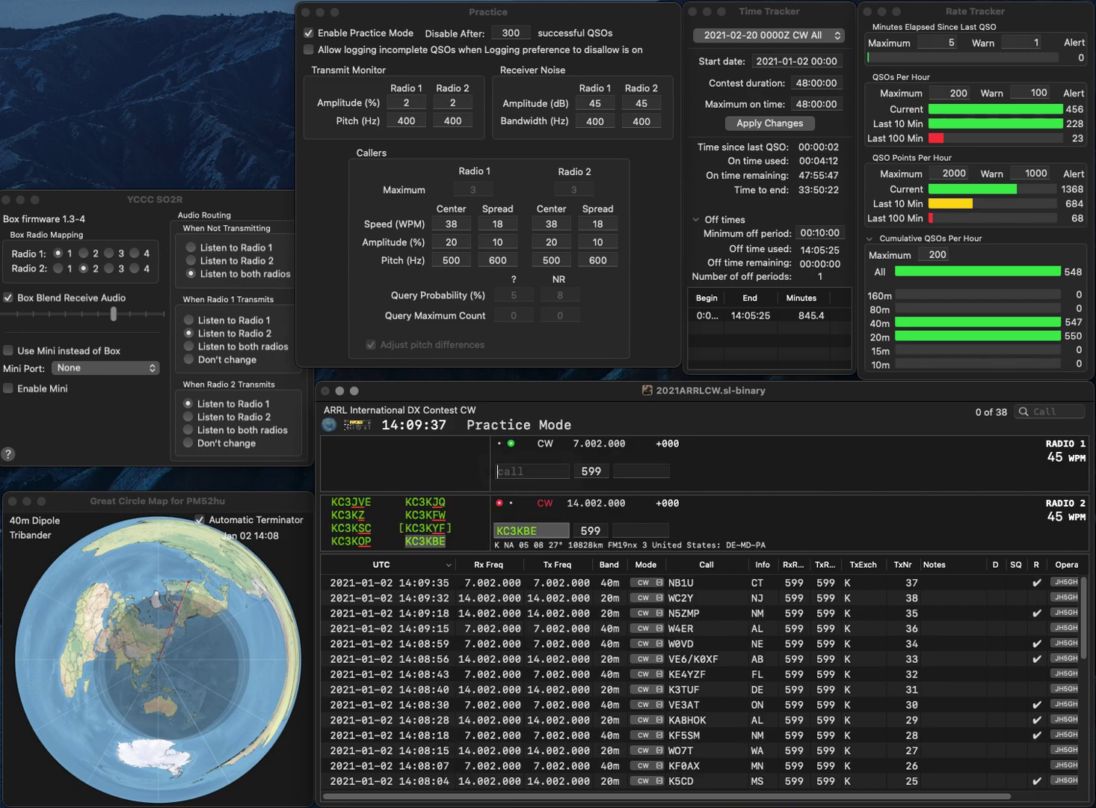
{"action": "type", "text": "K4RC"}
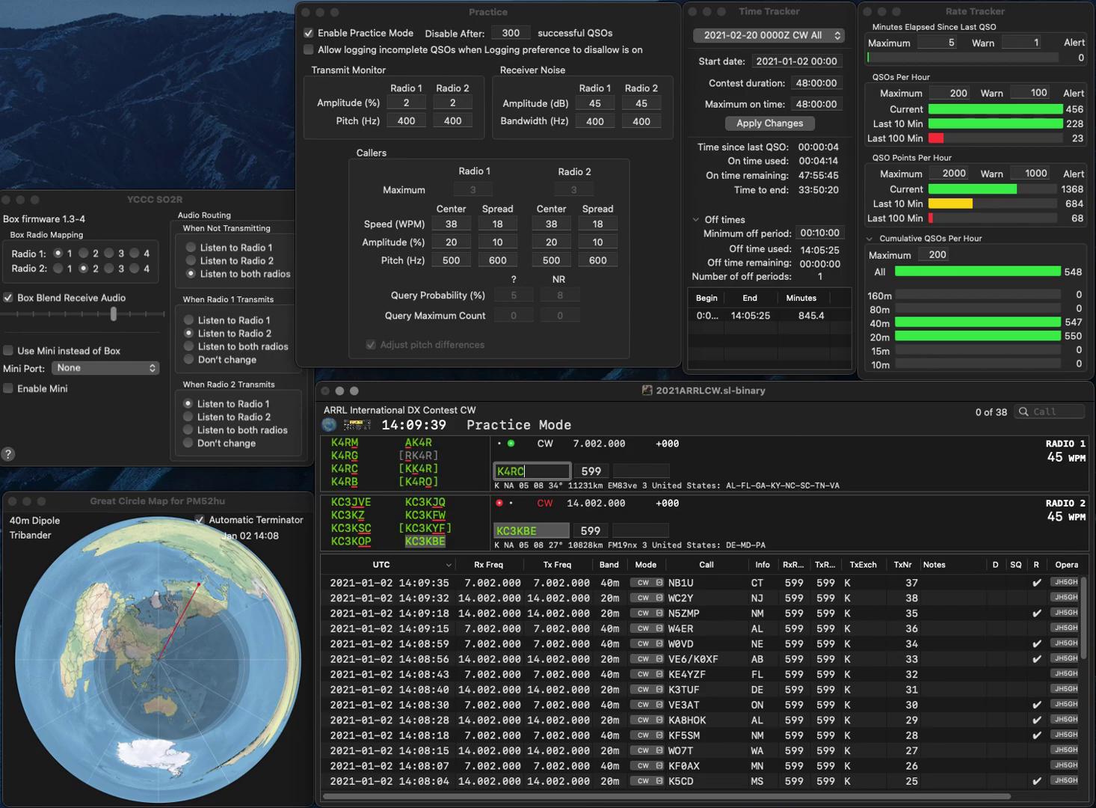
{"action": "key", "text": "Return"}
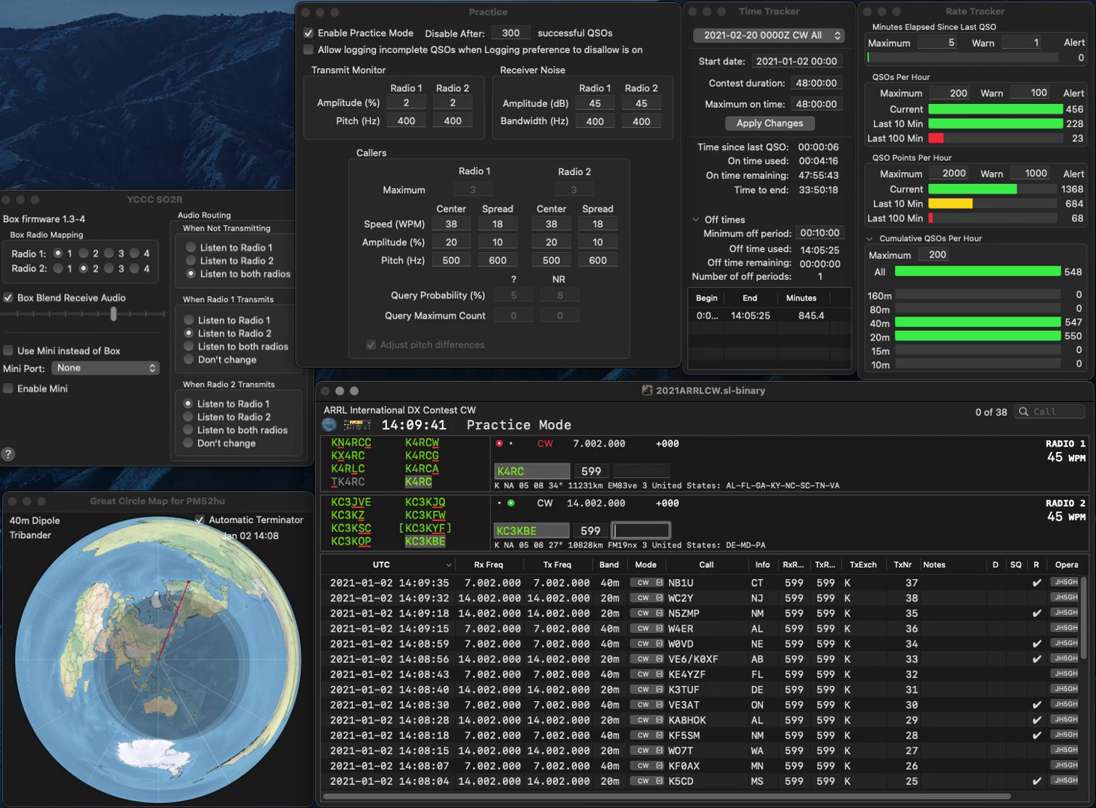
{"action": "type", "text": "MD"}
{"action": "key", "text": "Return"}
{"action": "key", "text": "space"}
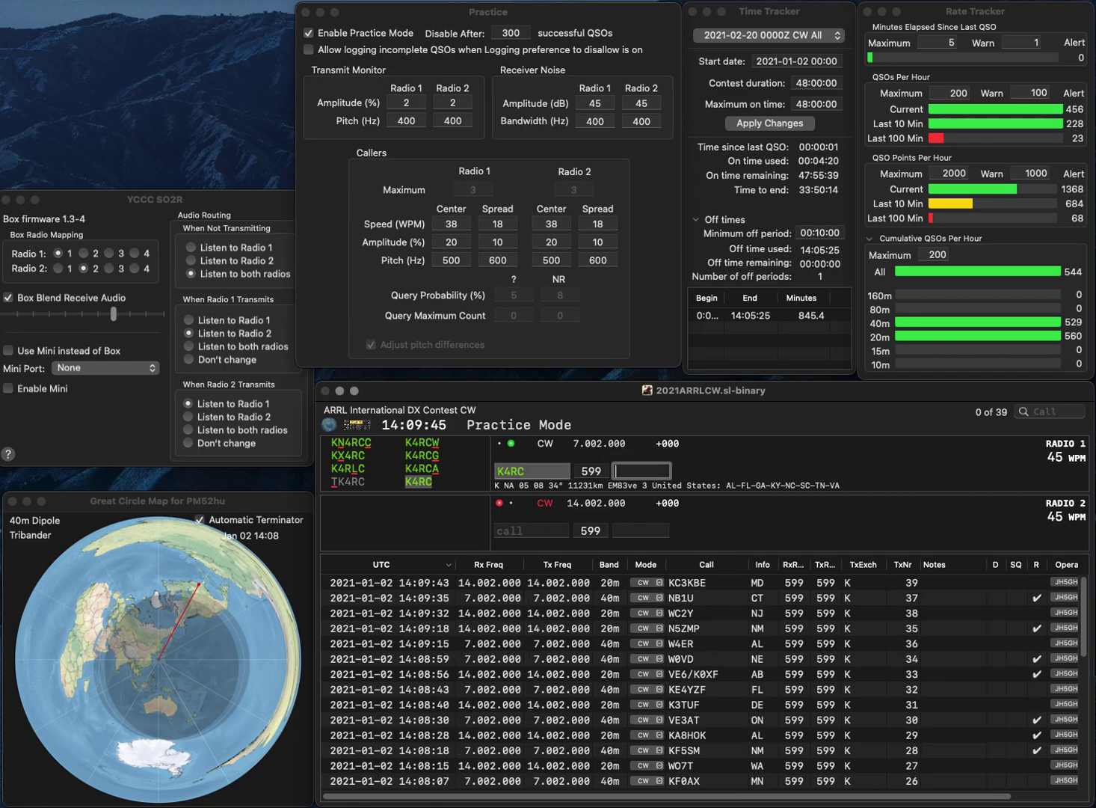
{"action": "type", "text": "AL"}
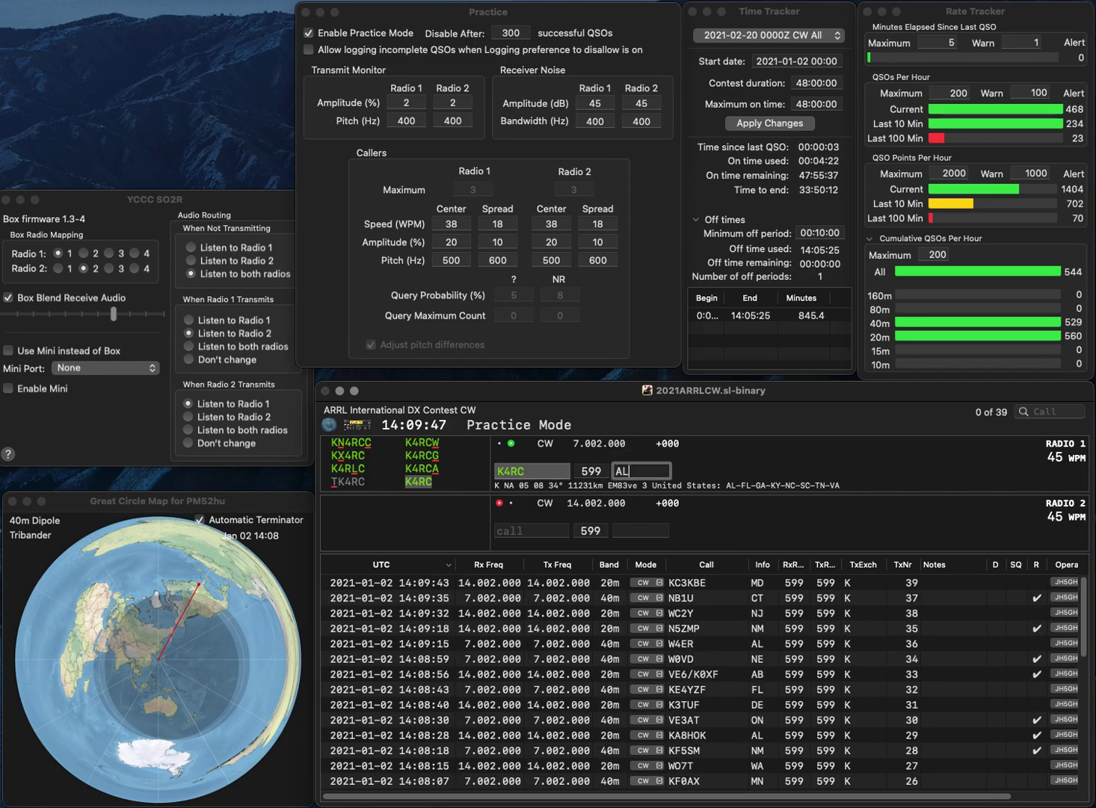
{"action": "key", "text": "Return"}
Step: Answer caller W6KB on Radio 2, starting with the partial call W6K, and caller W5FB on Radio 1
{"action": "type", "text": "W6K"}
{"action": "key", "text": "Return"}
{"action": "type", "text": "FB"}
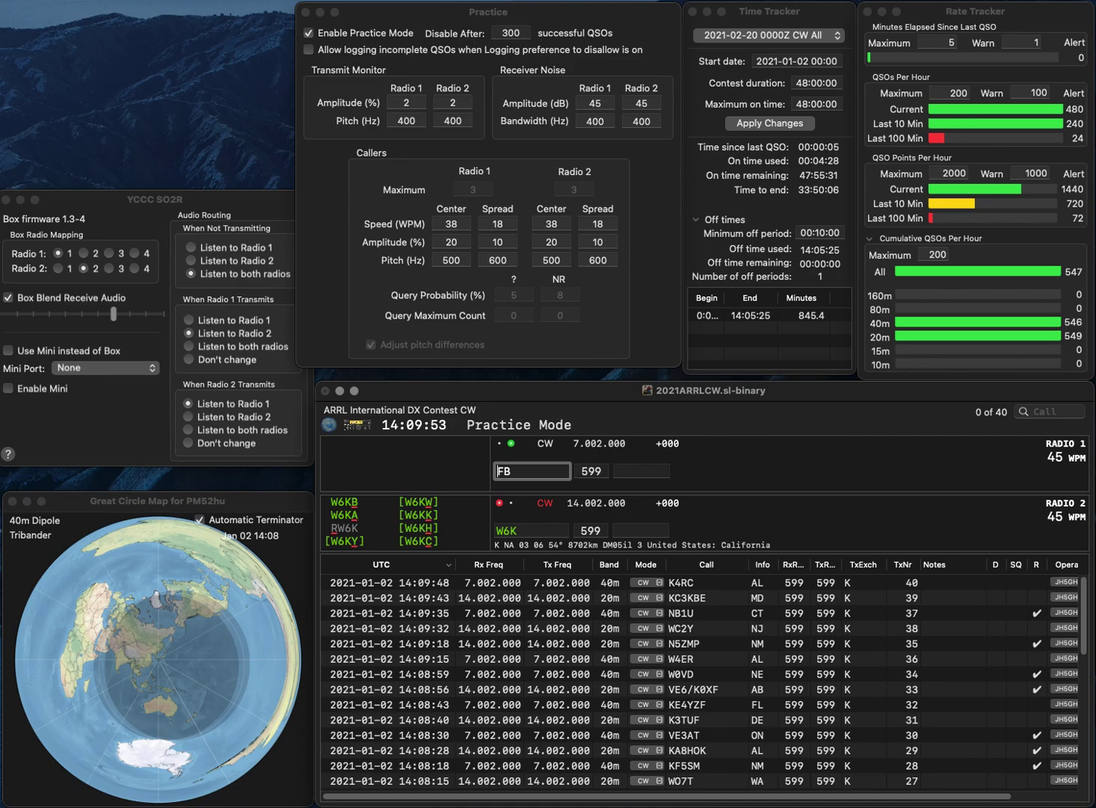
{"action": "key", "text": "super+Left"}
{"action": "type", "text": "W5"}
{"action": "key", "text": "Return"}
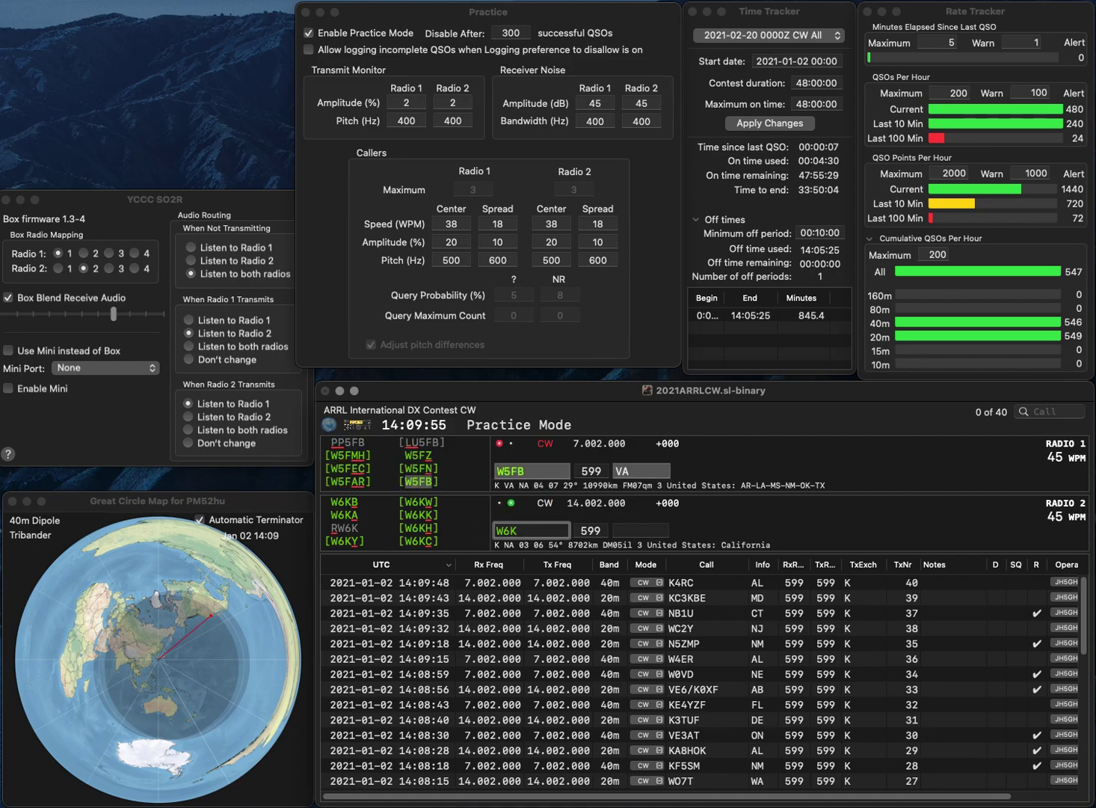
{"action": "type", "text": "B"}
{"action": "key", "text": "Return"}
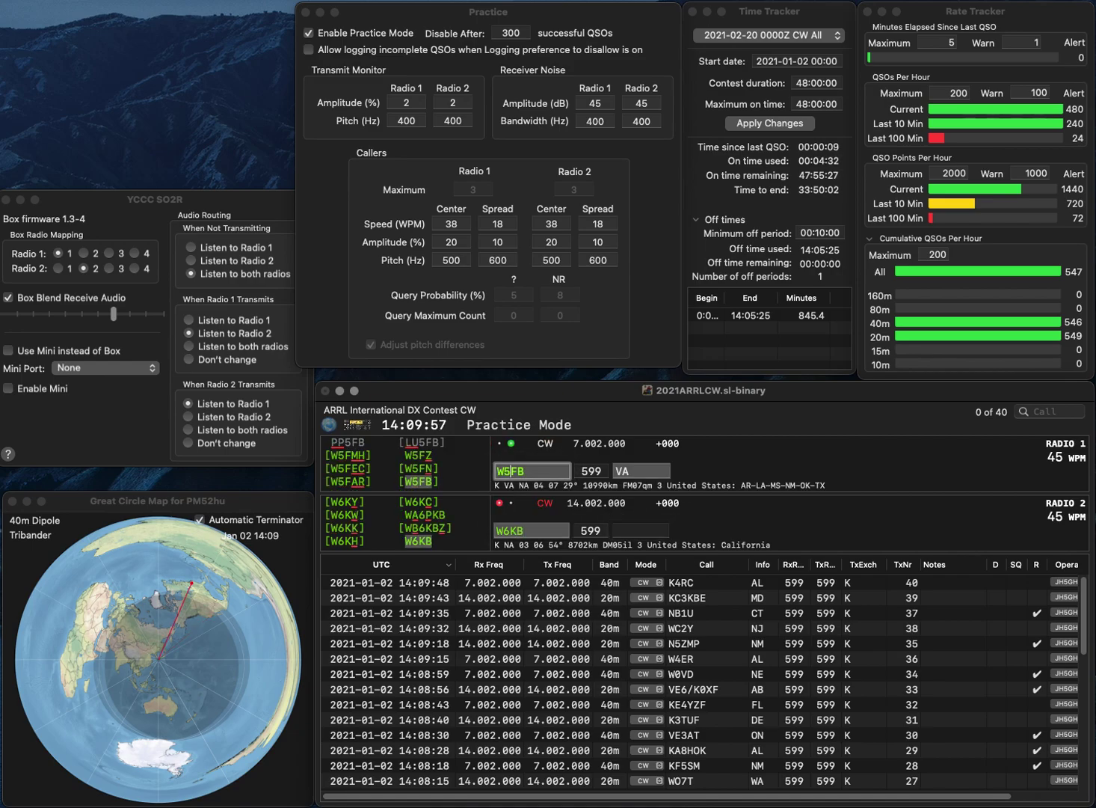
{"action": "key", "text": "Return"}
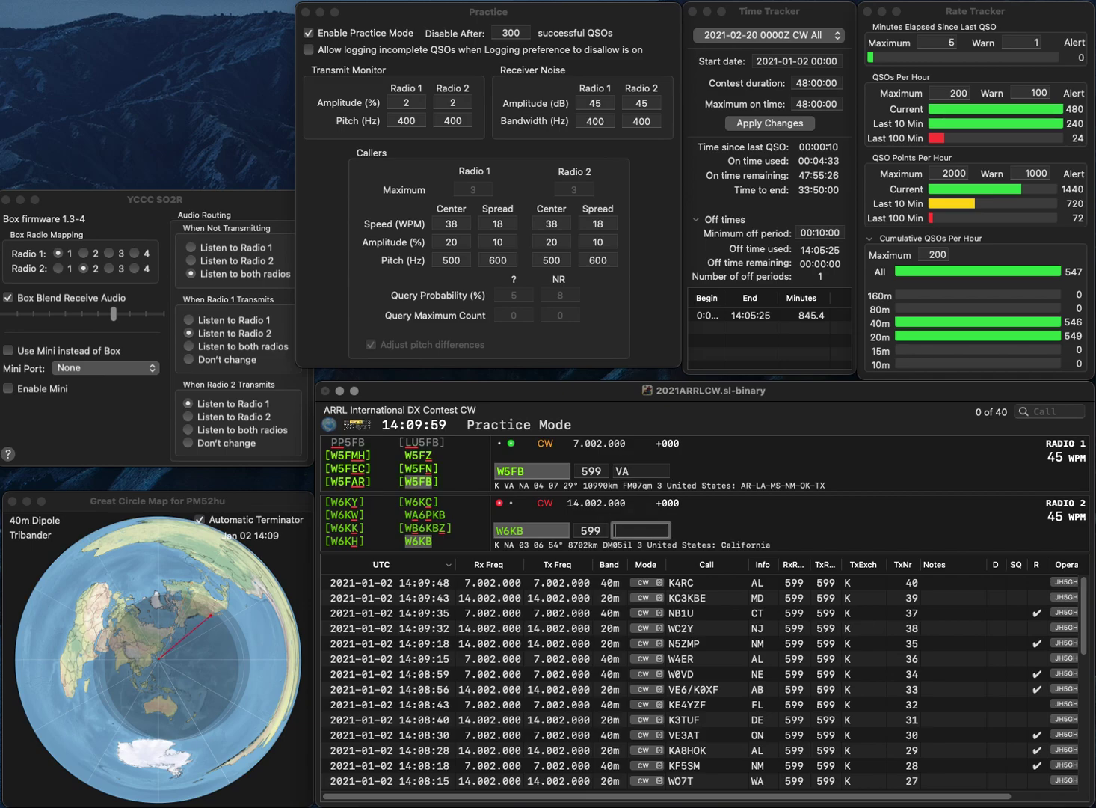
{"action": "type", "text": "CA"}
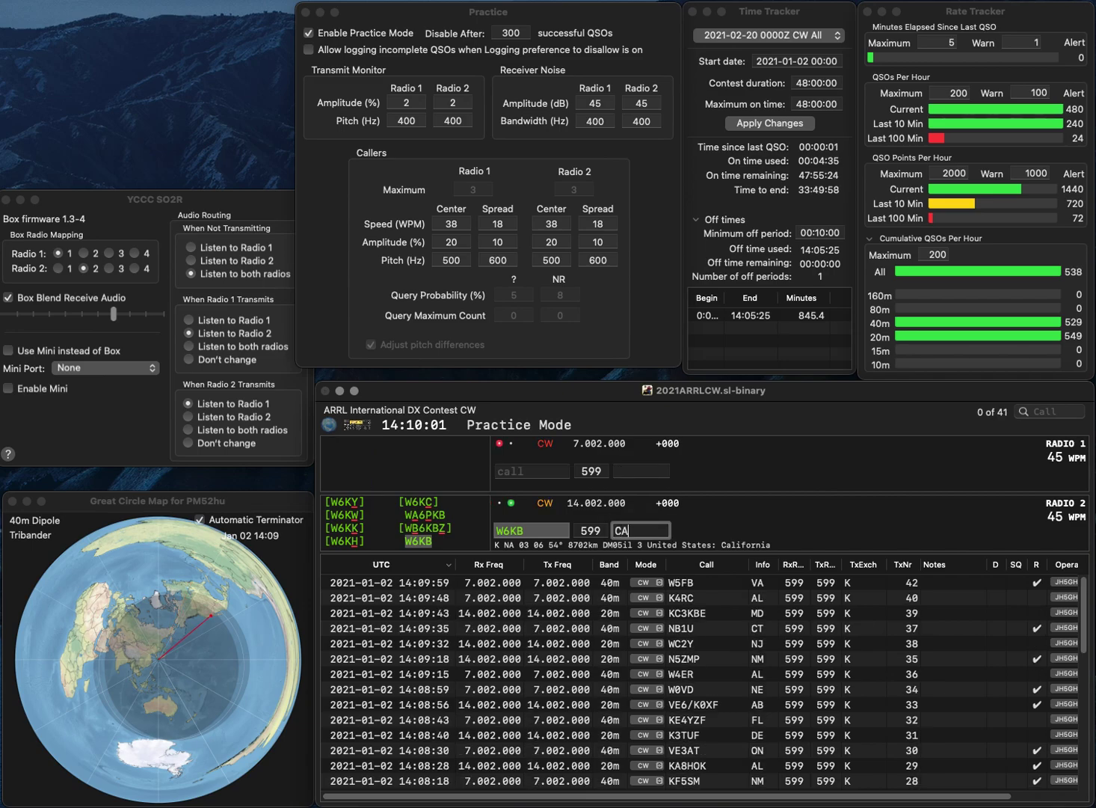
{"action": "key", "text": "Return"}
{"action": "type", "text": "V"}
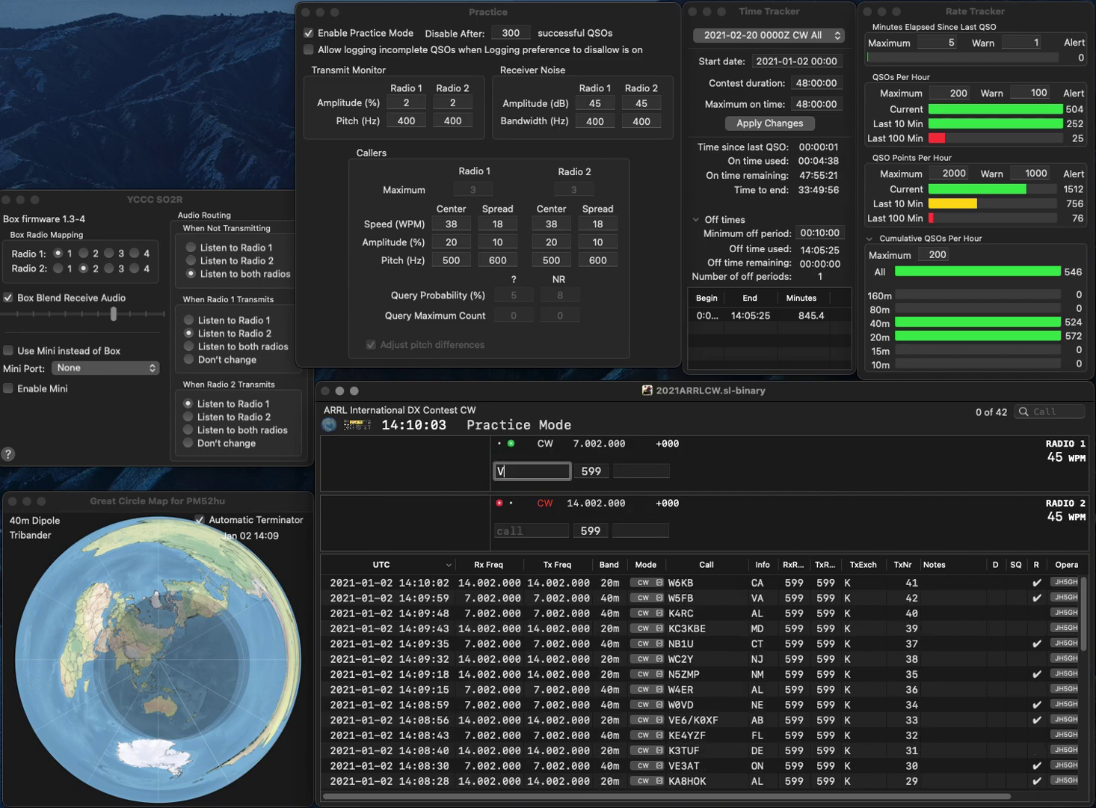
{"action": "type", "text": "E6RD"}
{"action": "key", "text": "BackSpace"}
{"action": "type", "text": "ED"}
{"action": "key", "text": "Return"}
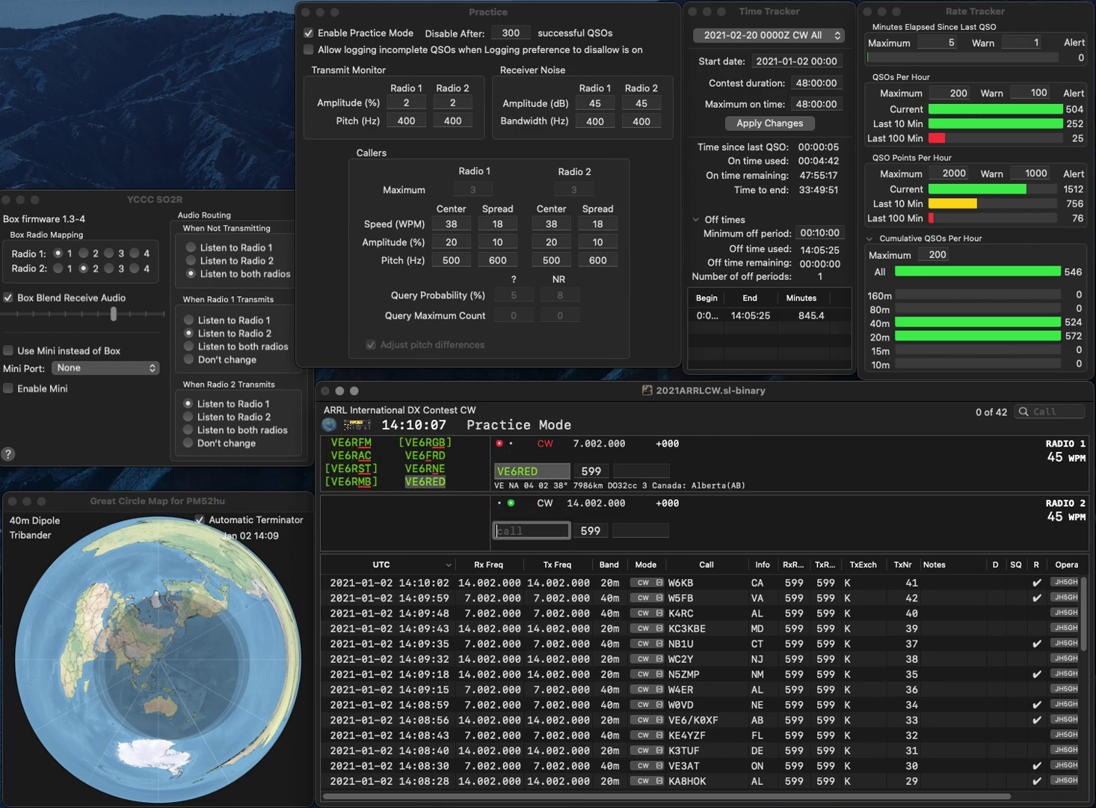
{"action": "type", "text": "W4CI"}
{"action": "key", "text": "Return"}
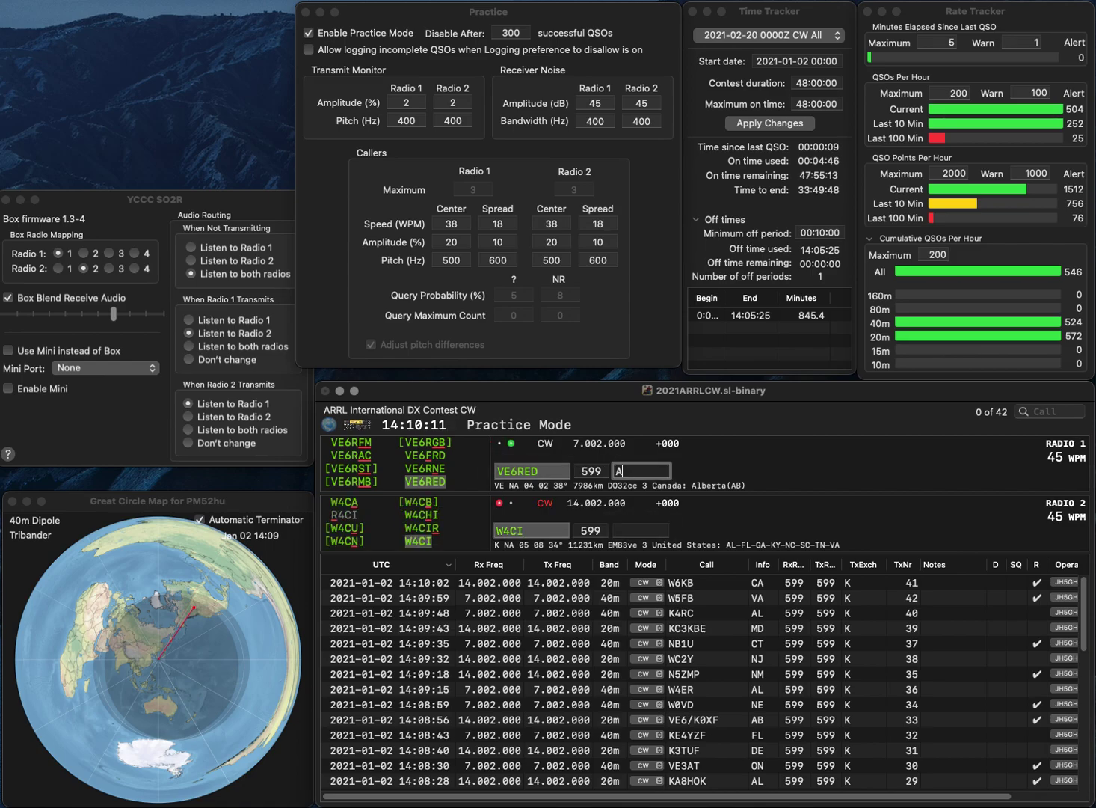
{"action": "key", "text": "Return"}
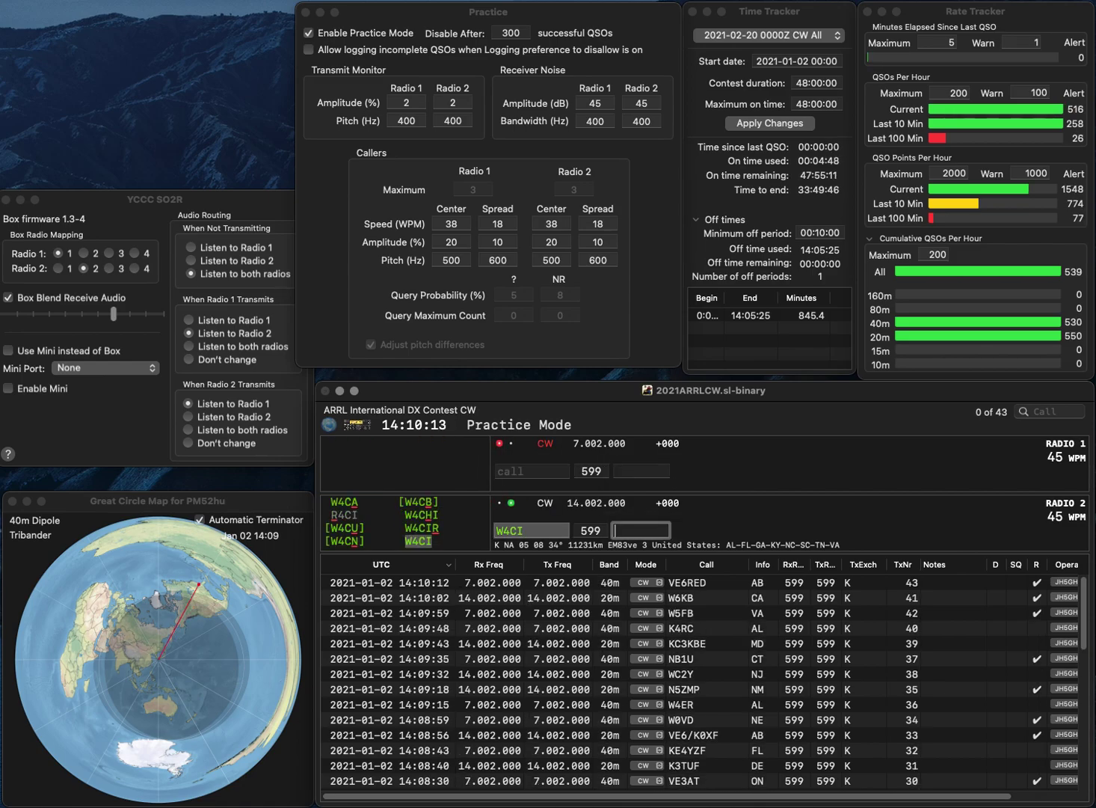
{"action": "key", "text": "Return"}
{"action": "type", "text": "WB6OTS"}
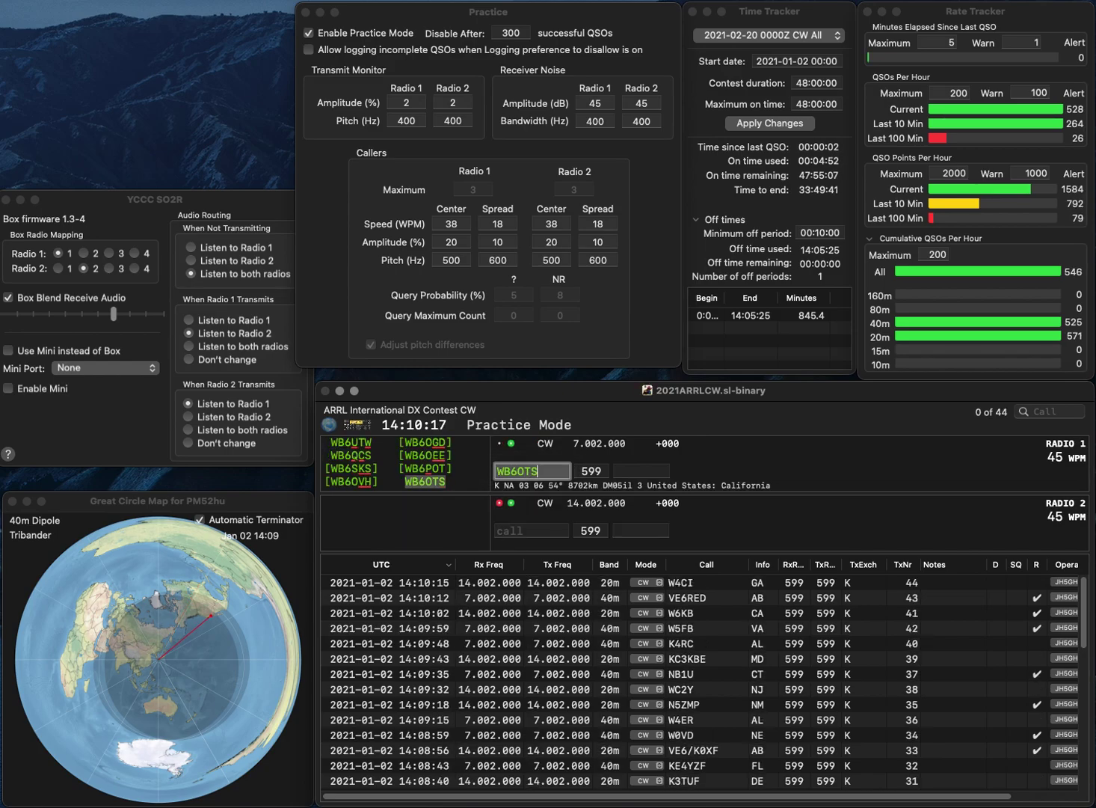
{"action": "key", "text": "Return"}
{"action": "type", "text": "W4SR"}
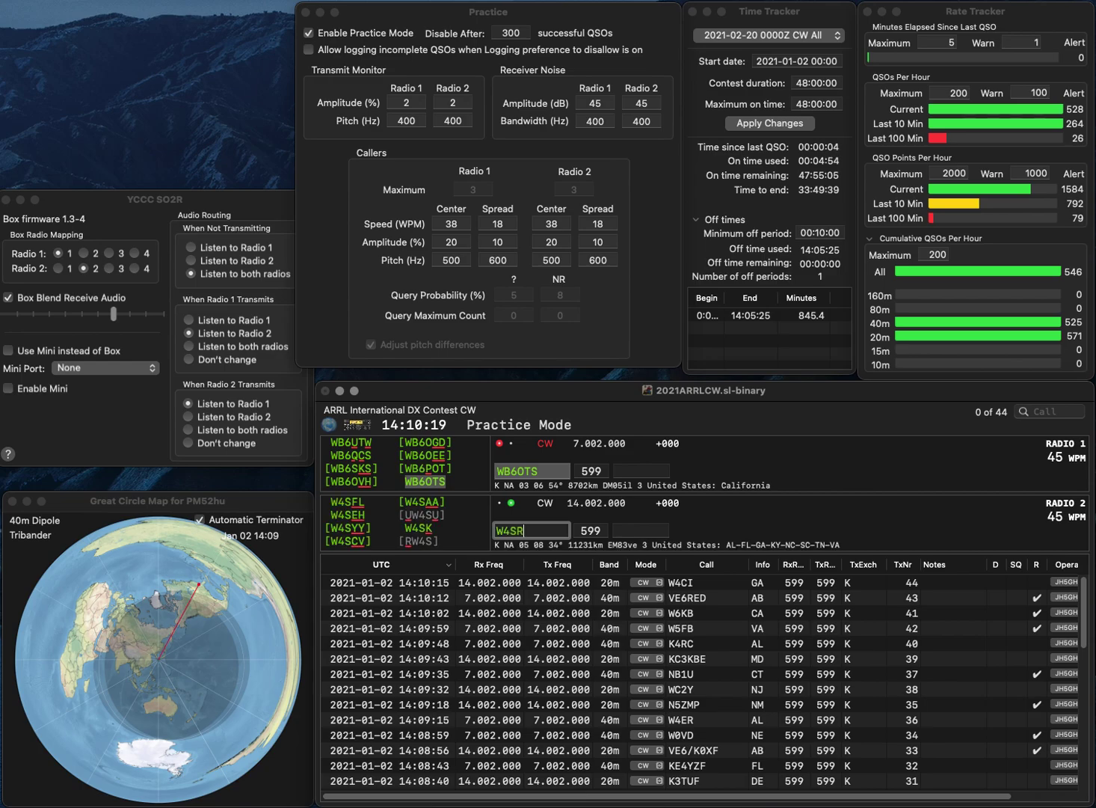
{"action": "type", "text": "FH"}
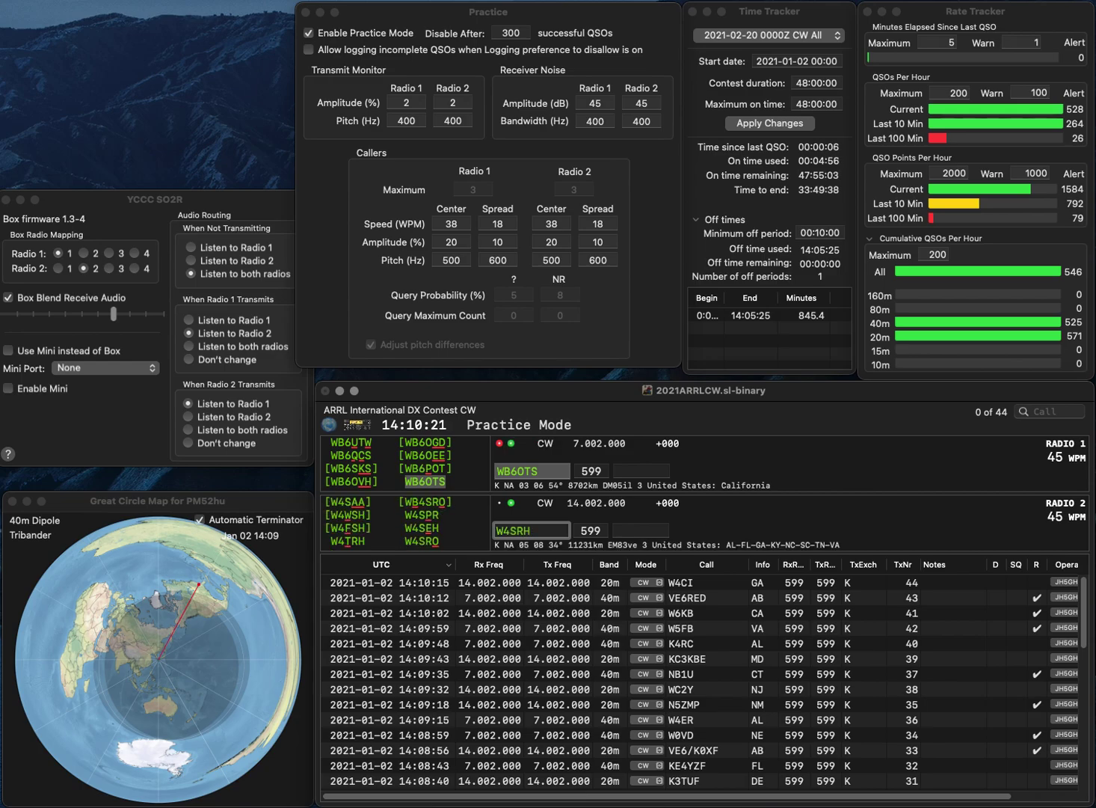
{"action": "key", "text": "Up"}
{"action": "key", "text": "space"}
{"action": "type", "text": "CA"}
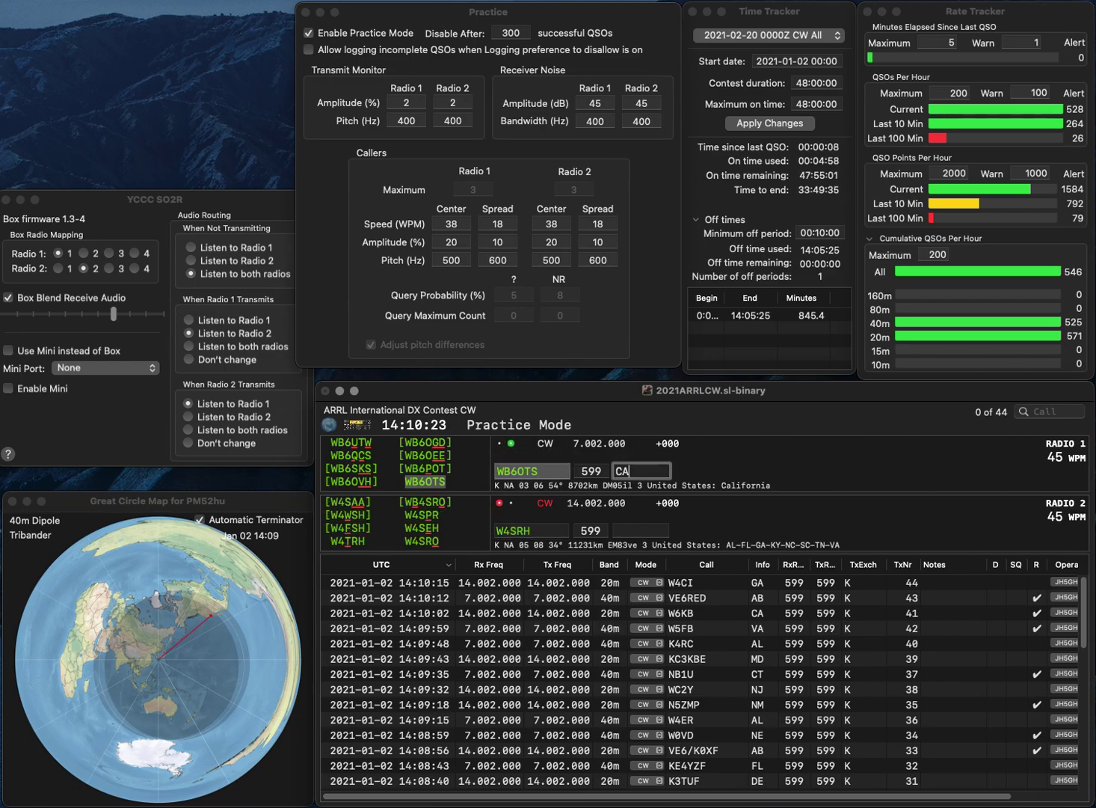
{"action": "key", "text": "Return"}
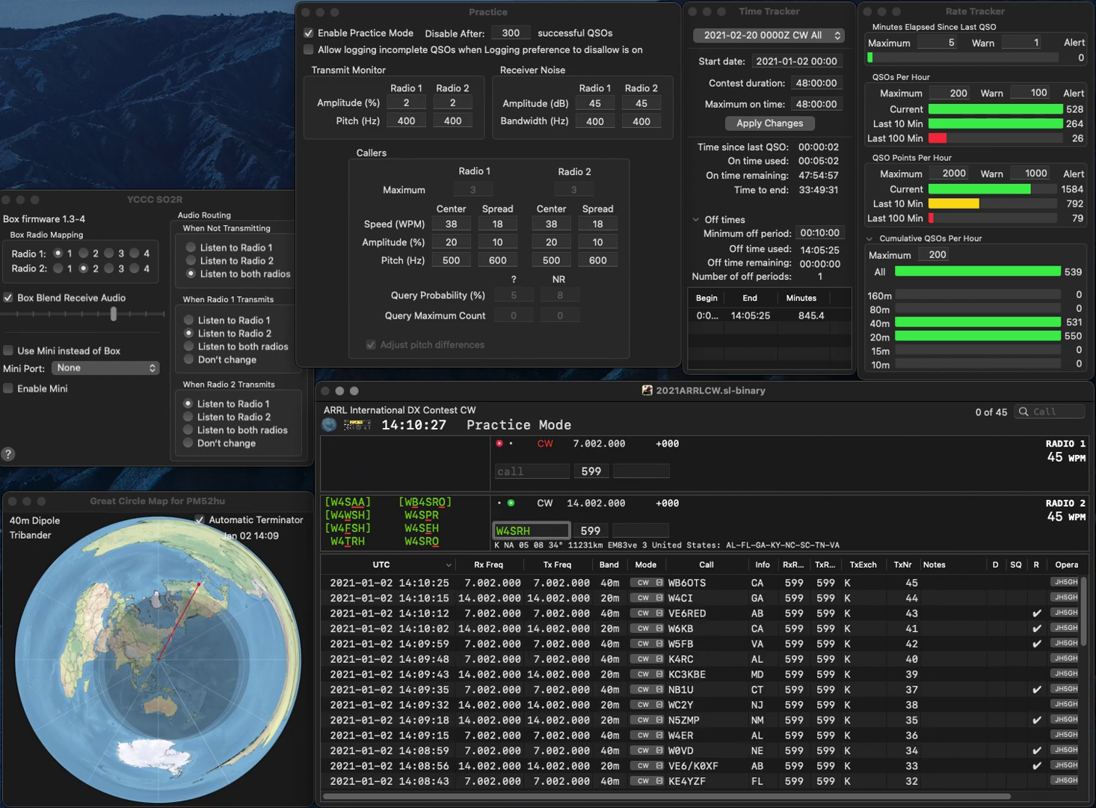
{"action": "key", "text": "BackSpace"}
{"action": "type", "text": "F"}
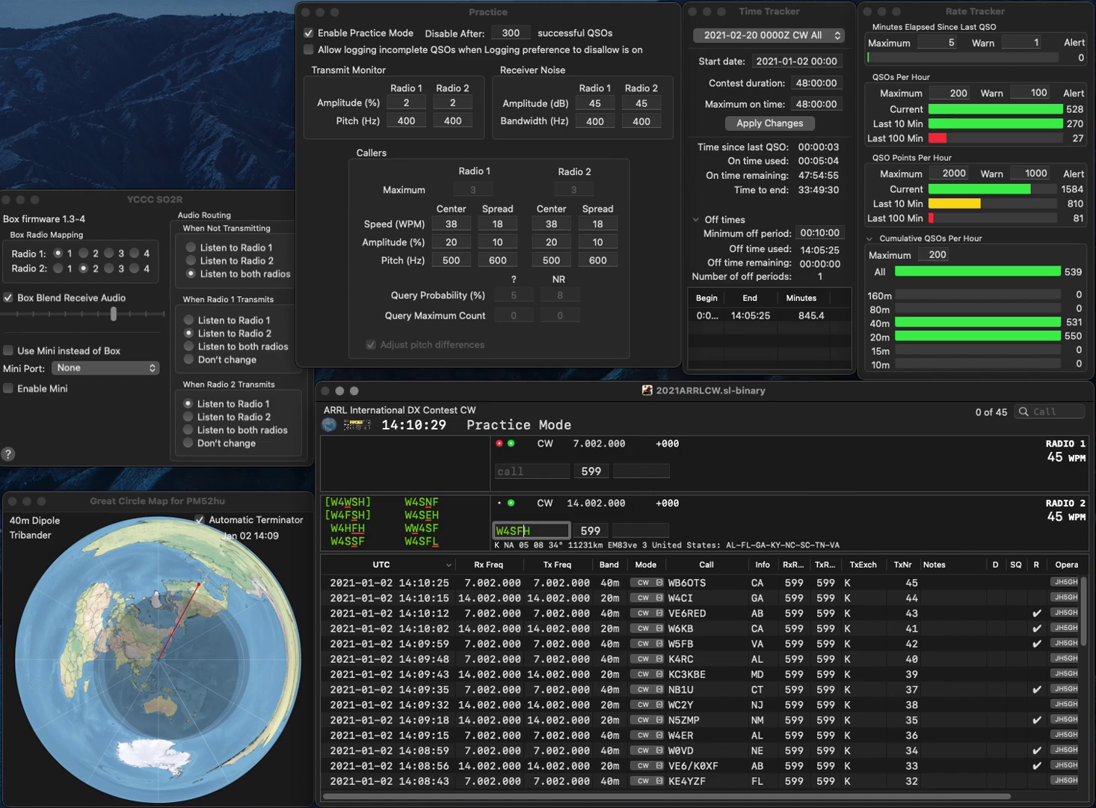
{"action": "key", "text": "Up"}
{"action": "key", "text": "Down"}
{"action": "key", "text": "Return"}
{"action": "type", "text": "V"}
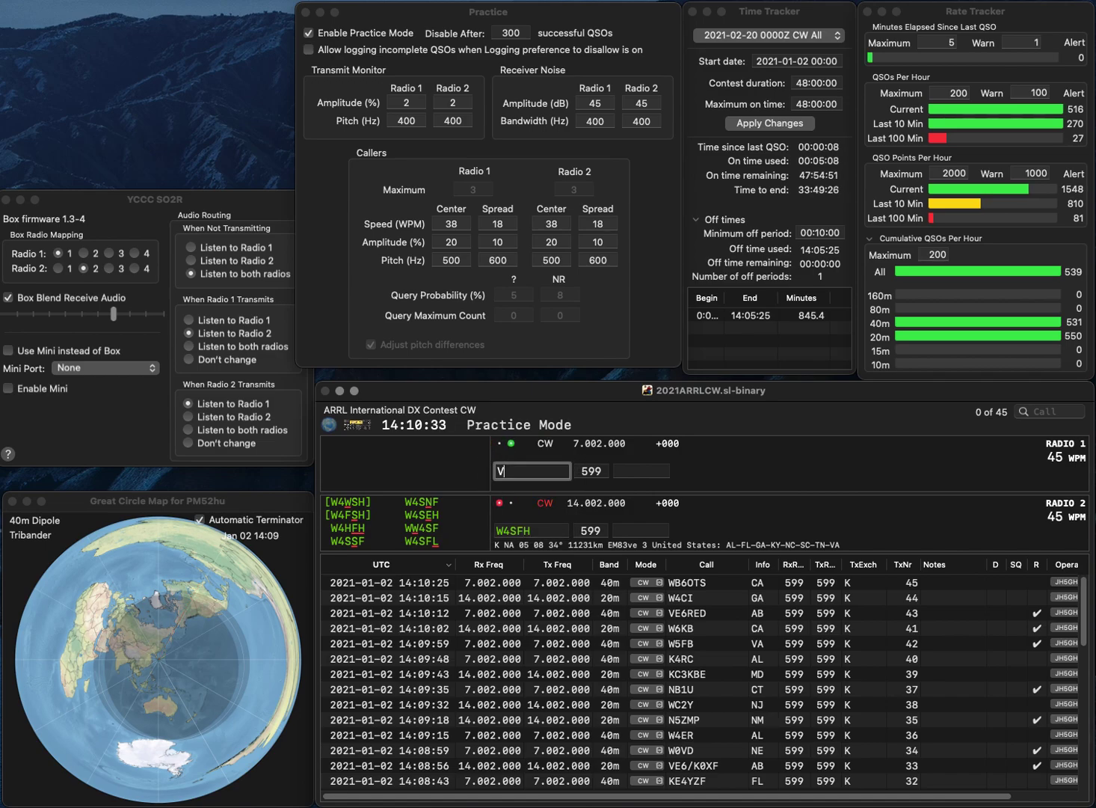
{"action": "type", "text": "E9VIC"}
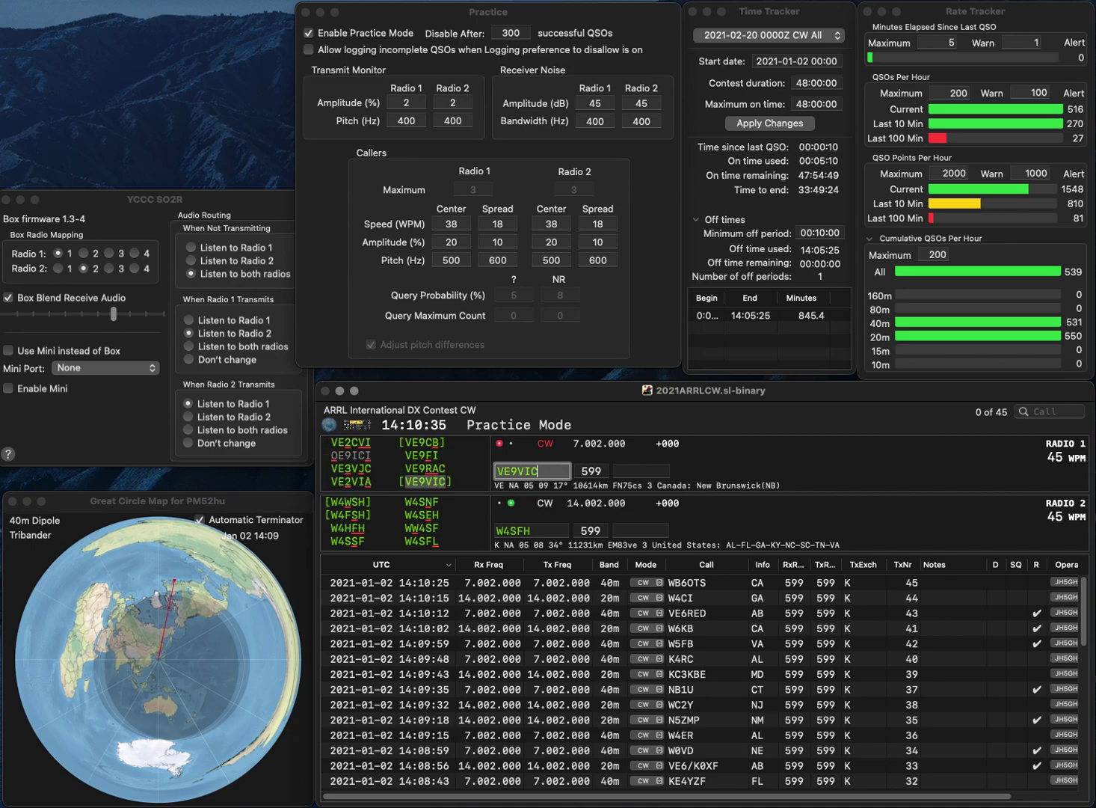
{"action": "key", "text": "Return"}
{"action": "key", "text": "Left"}
{"action": "key", "text": "BackSpace"}
{"action": "type", "text": "H"}
{"action": "key", "text": "Return"}
{"action": "key", "text": "space"}
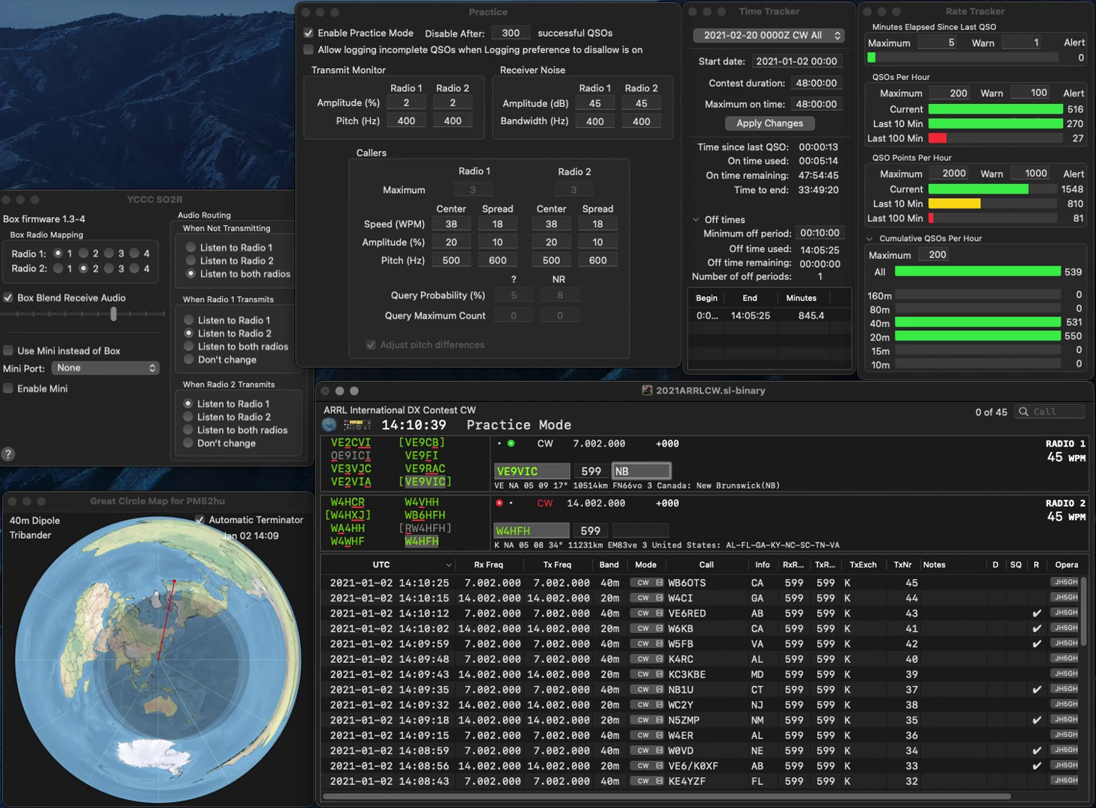
{"action": "key", "text": "Return"}
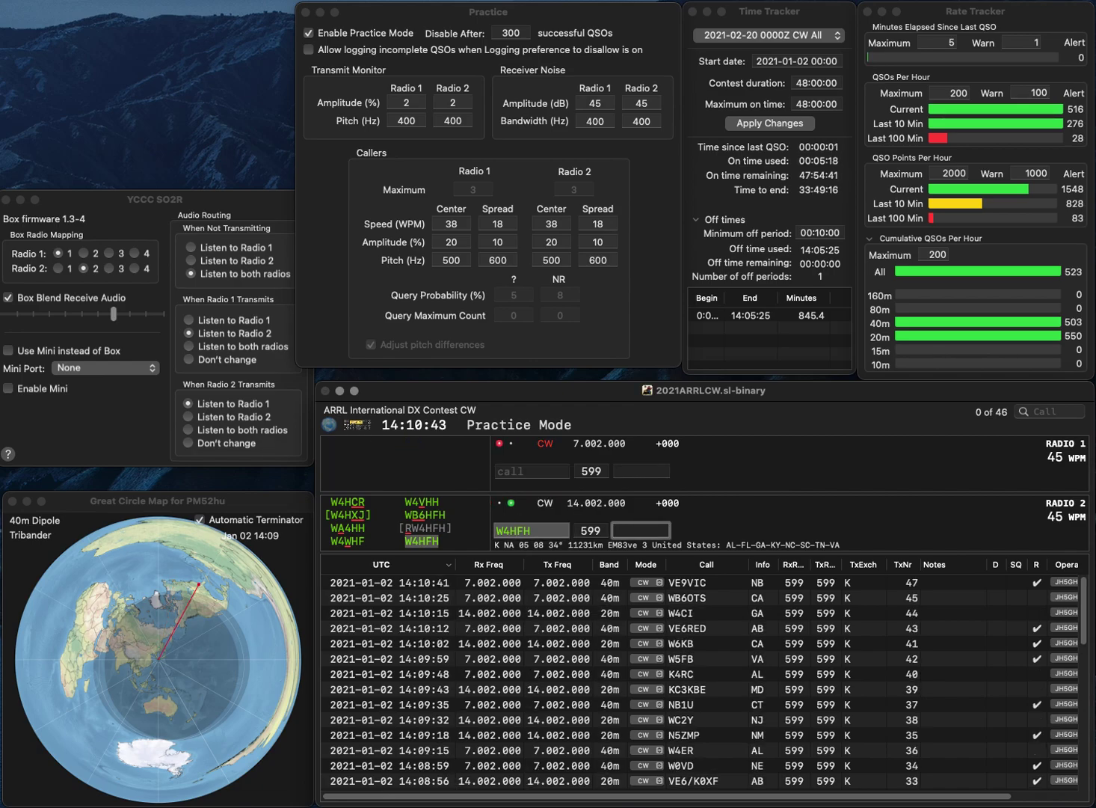
{"action": "key", "text": "Return"}
Step: Answer caller AK2S on Radio 1 and caller N9SB on Radio 2
{"action": "type", "text": "AK2"}
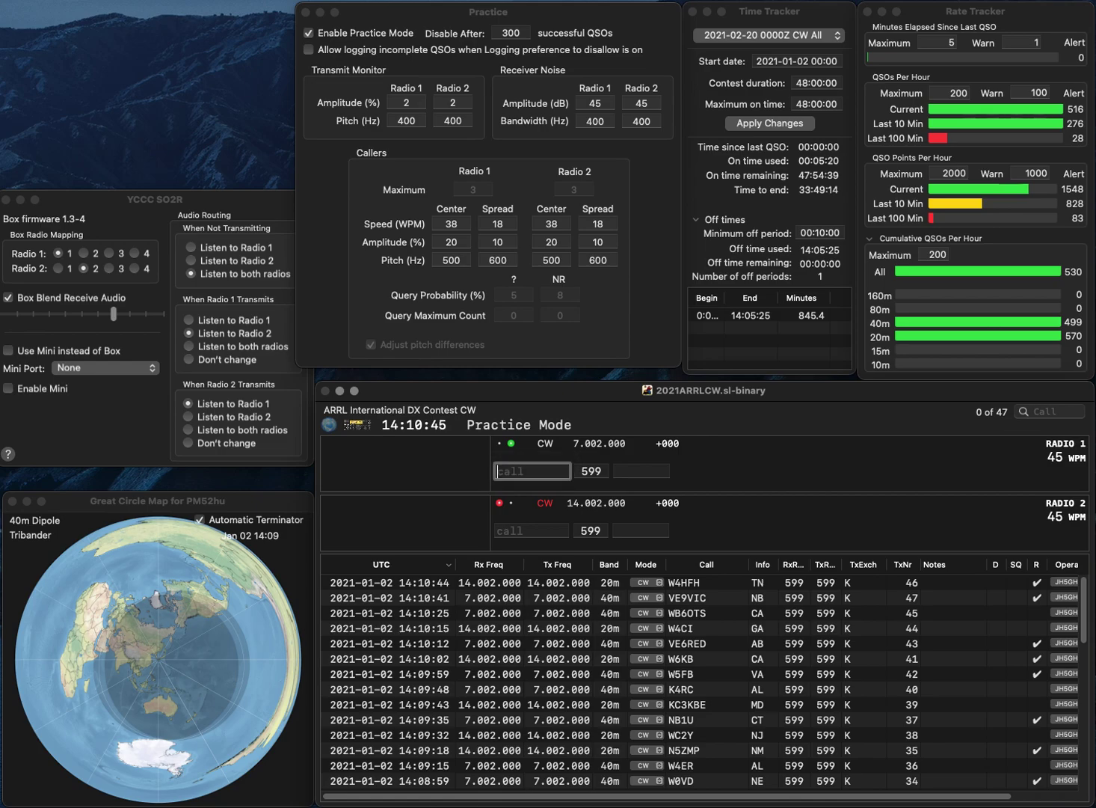
{"action": "type", "text": "S"}
{"action": "key", "text": "Return"}
{"action": "type", "text": "N9SB"}
{"action": "key", "text": "Return"}
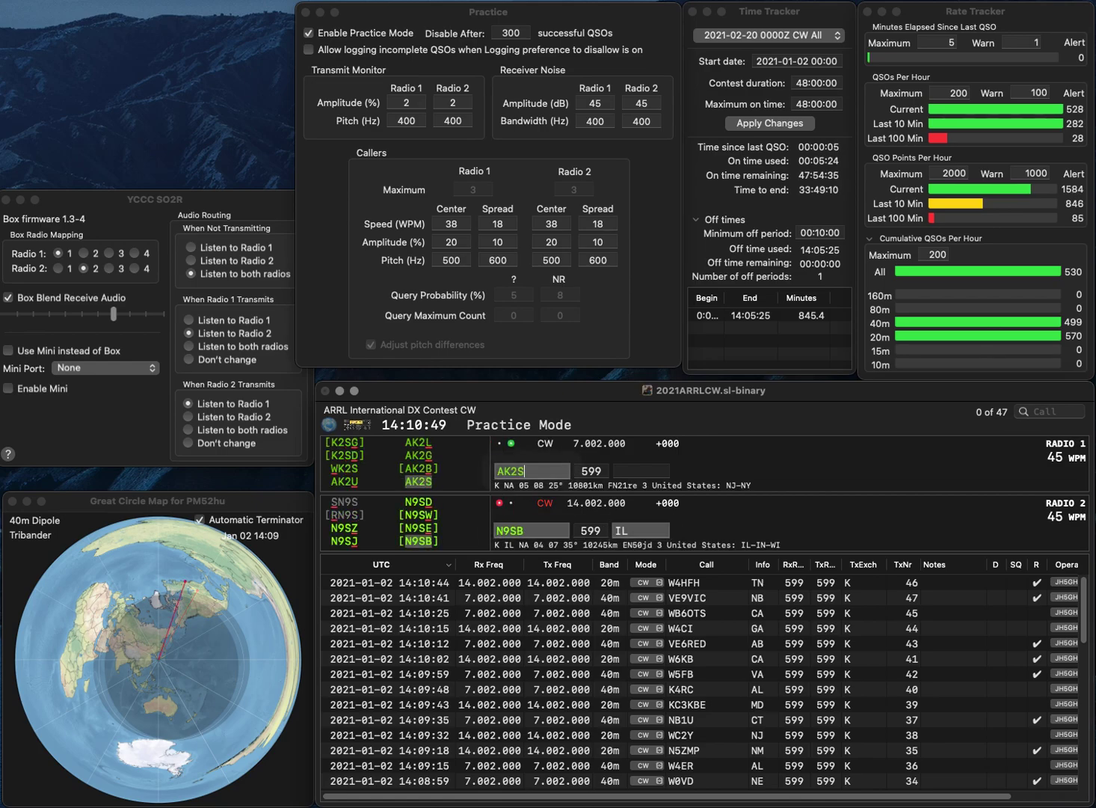
Step: Log AK2S with exchange NY on Radio 1 and N9SB with exchange IL on Radio 2
{"action": "type", "text": "N"}
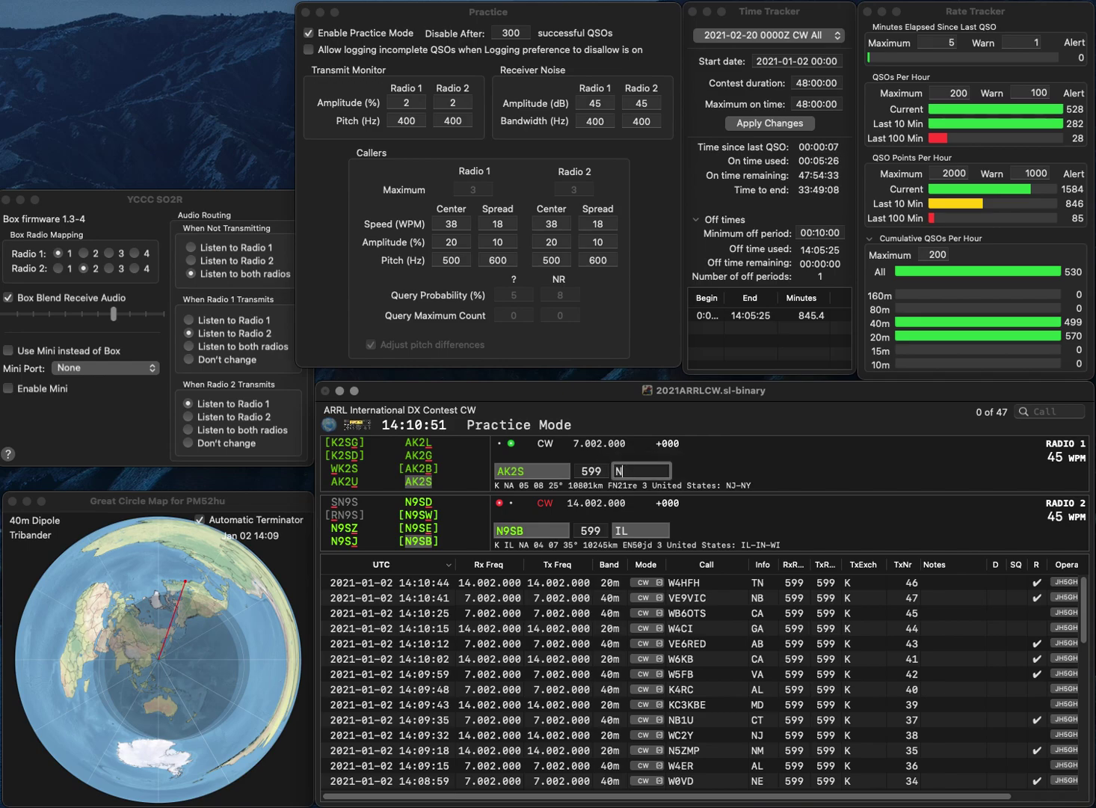
{"action": "type", "text": "Y"}
{"action": "key", "text": "Return"}
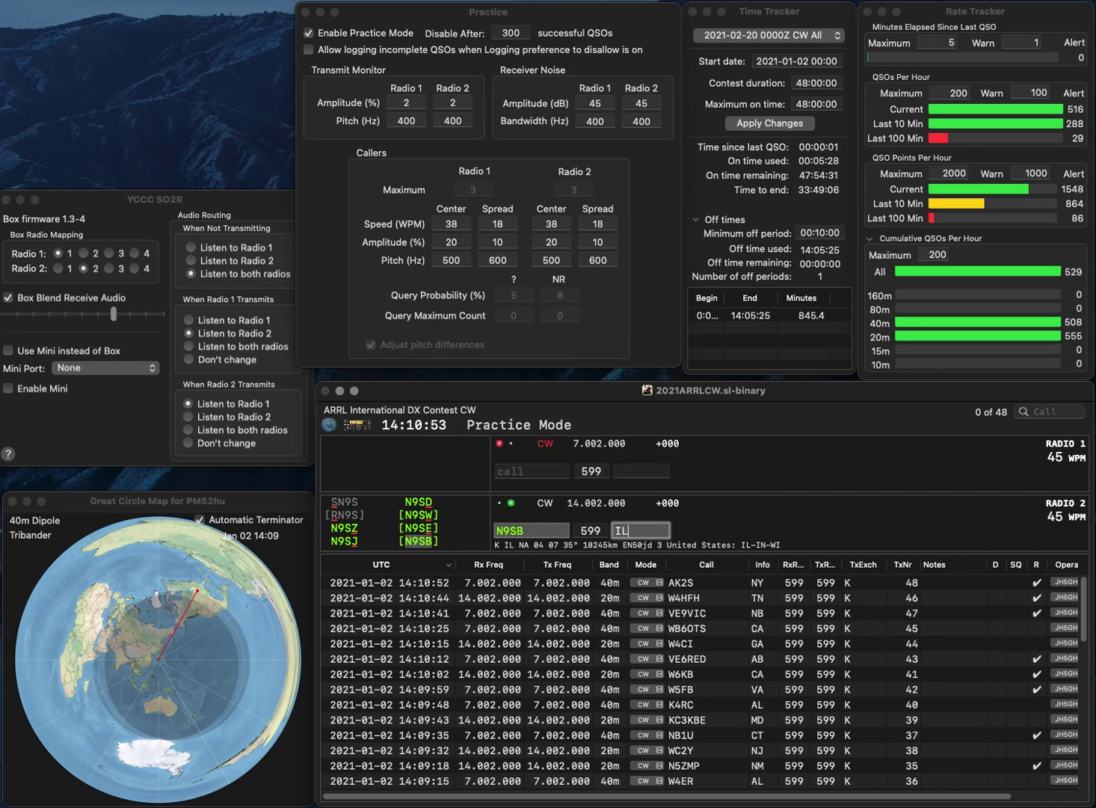
{"action": "key", "text": "Return"}
{"action": "type", "text": "WB4EWS"}
{"action": "key", "text": "Return"}
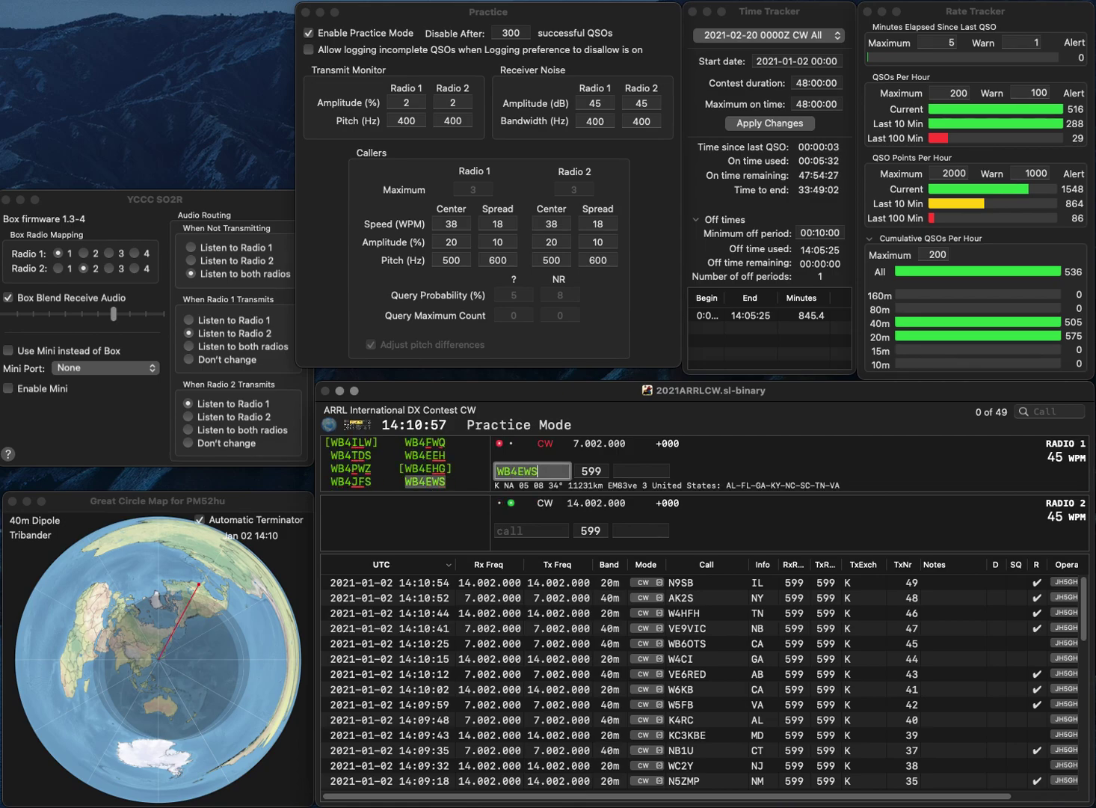
{"action": "type", "text": "WD5ACR"}
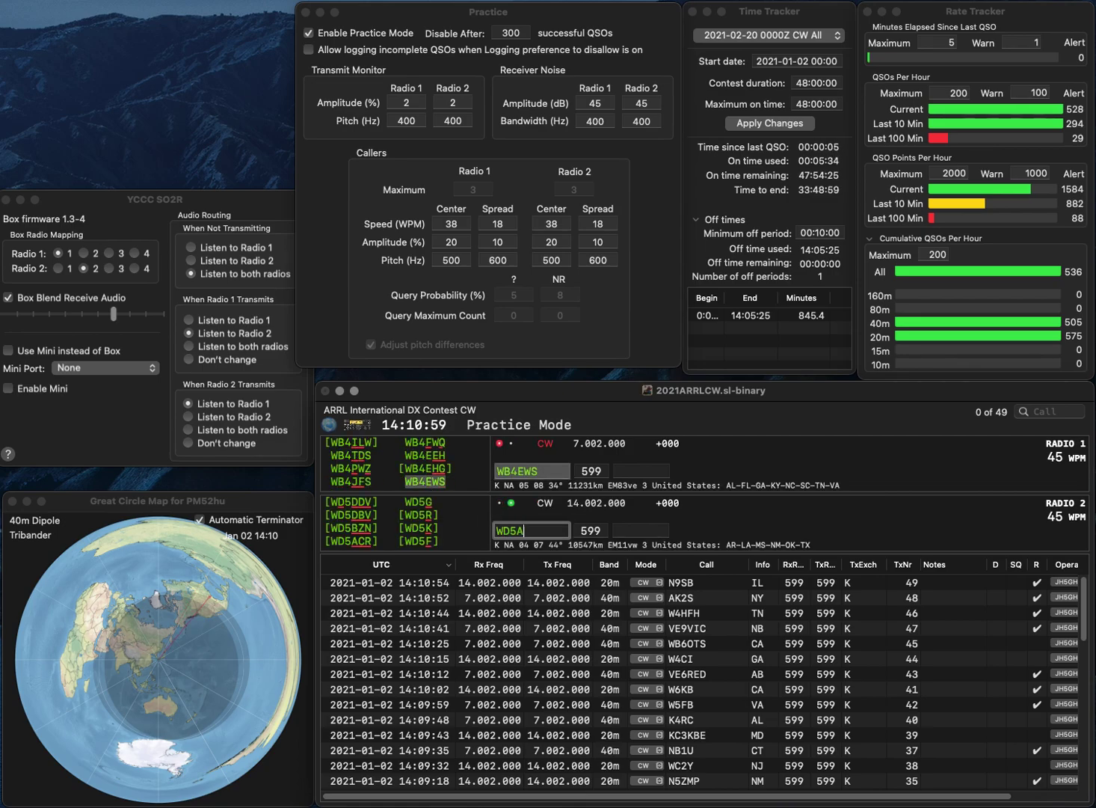
{"action": "key", "text": "Return"}
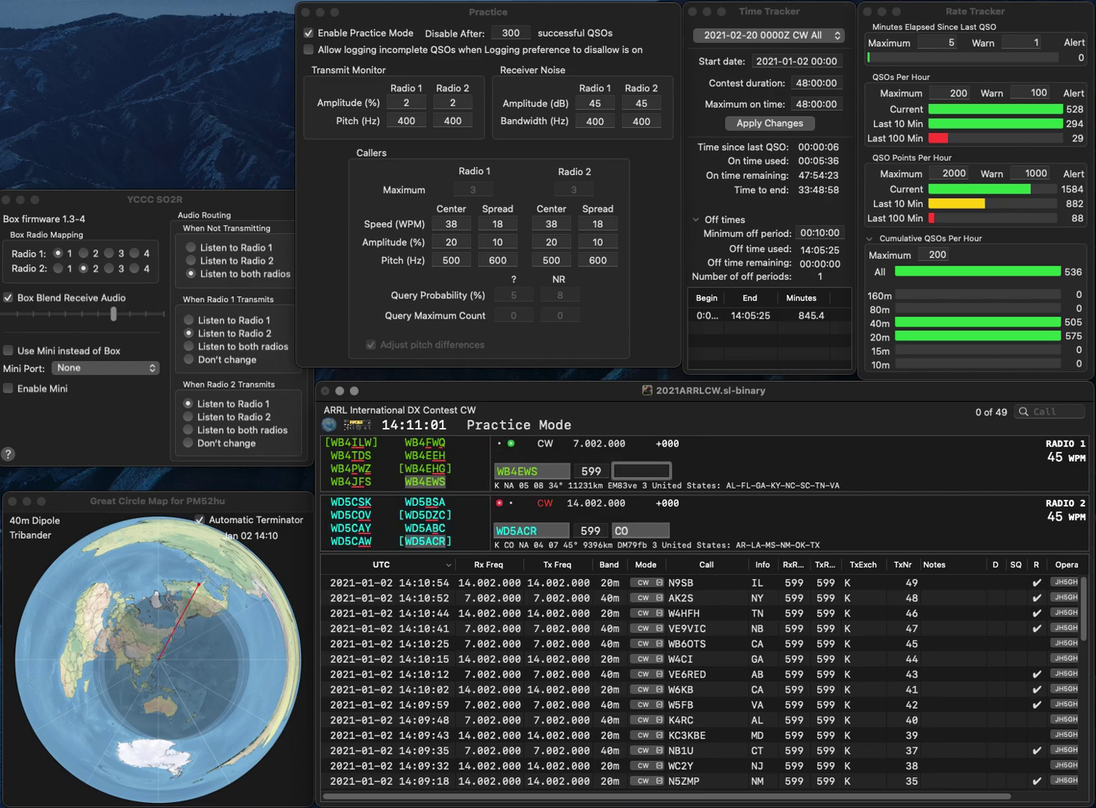
{"action": "type", "text": "TN"}
{"action": "key", "text": "Return"}
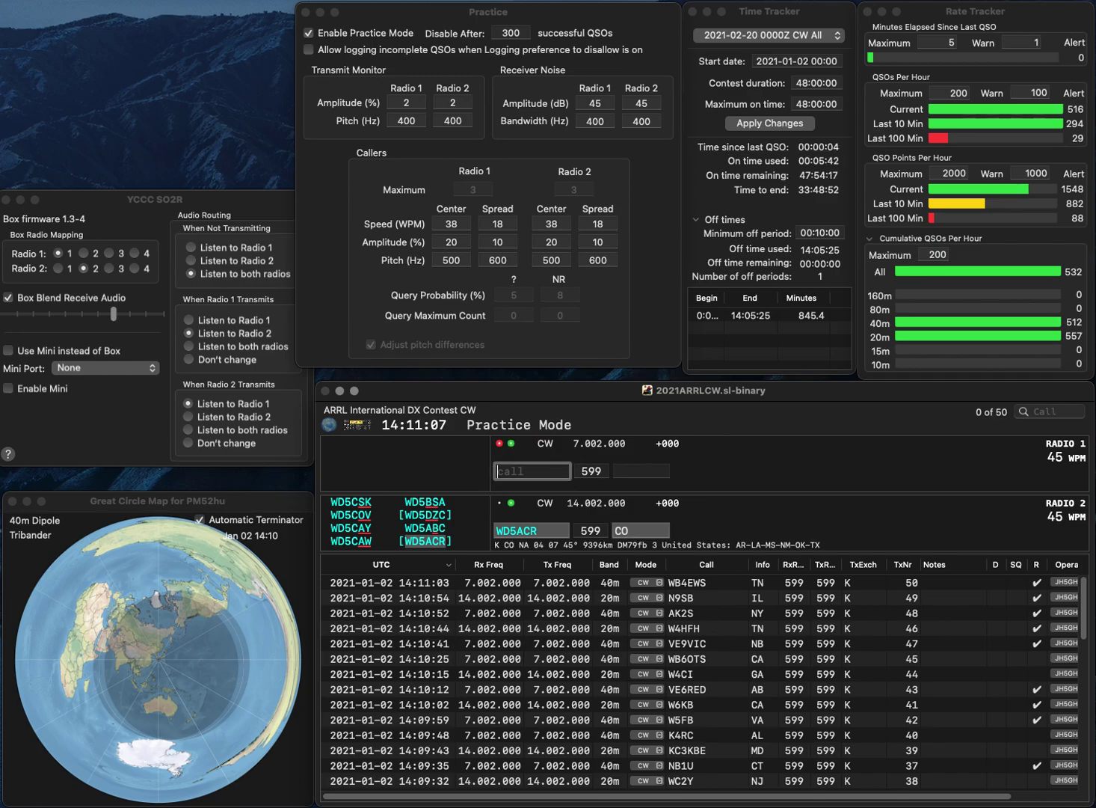
{"action": "key", "text": "Return"}
Step: Answer caller AC3AV on Radio 1 and send the partial call 5RGQ on Radio 2
{"action": "type", "text": "AC3AV"}
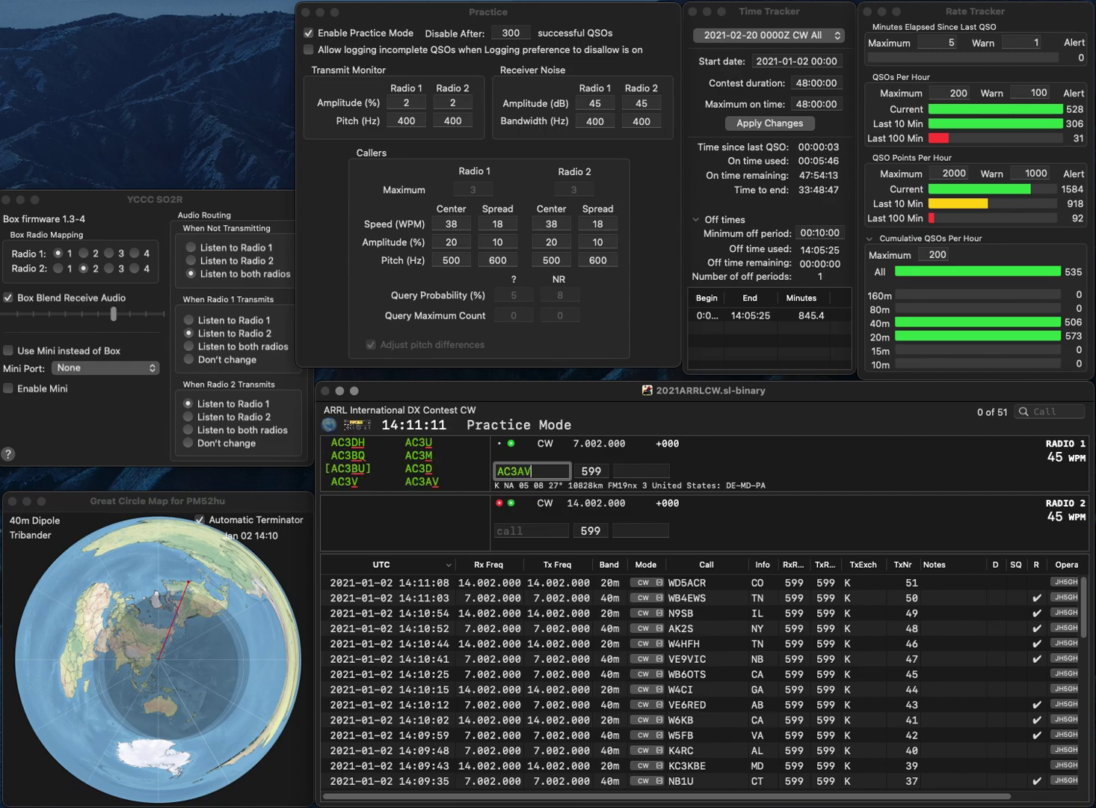
{"action": "key", "text": "Return"}
{"action": "type", "text": "5RGQ"}
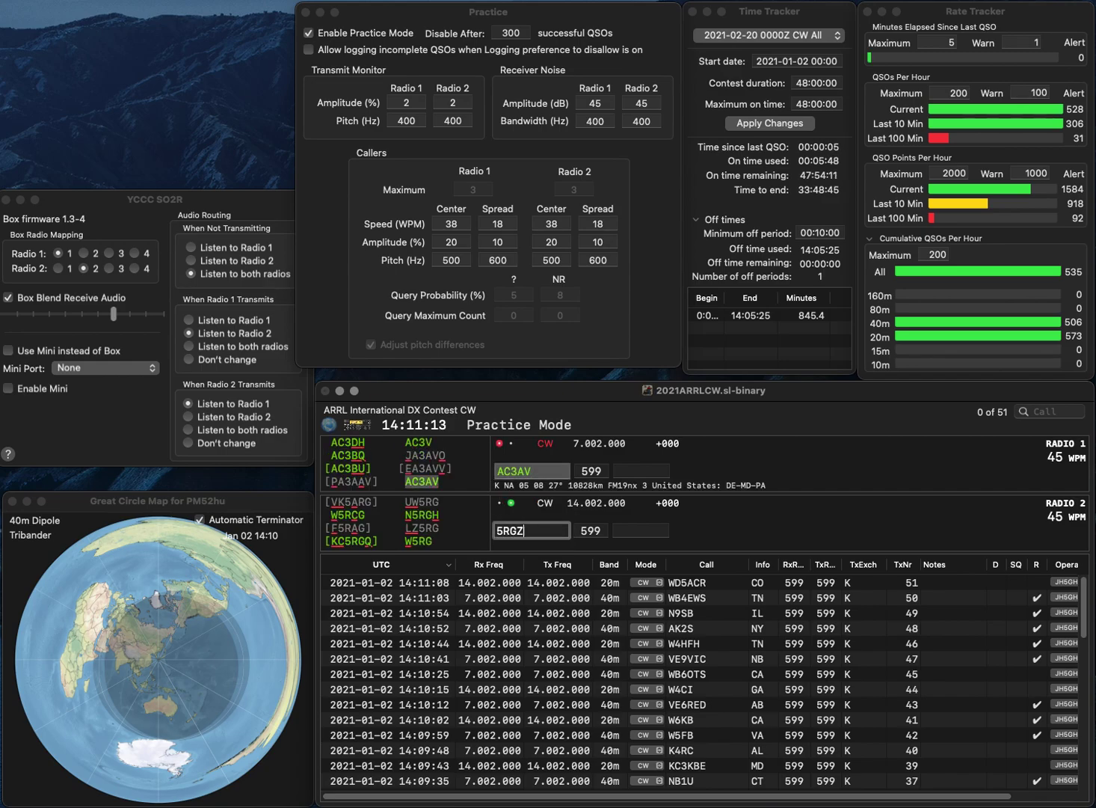
{"action": "key", "text": "Return"}
{"action": "key", "text": "space"}
{"action": "type", "text": "PA"}
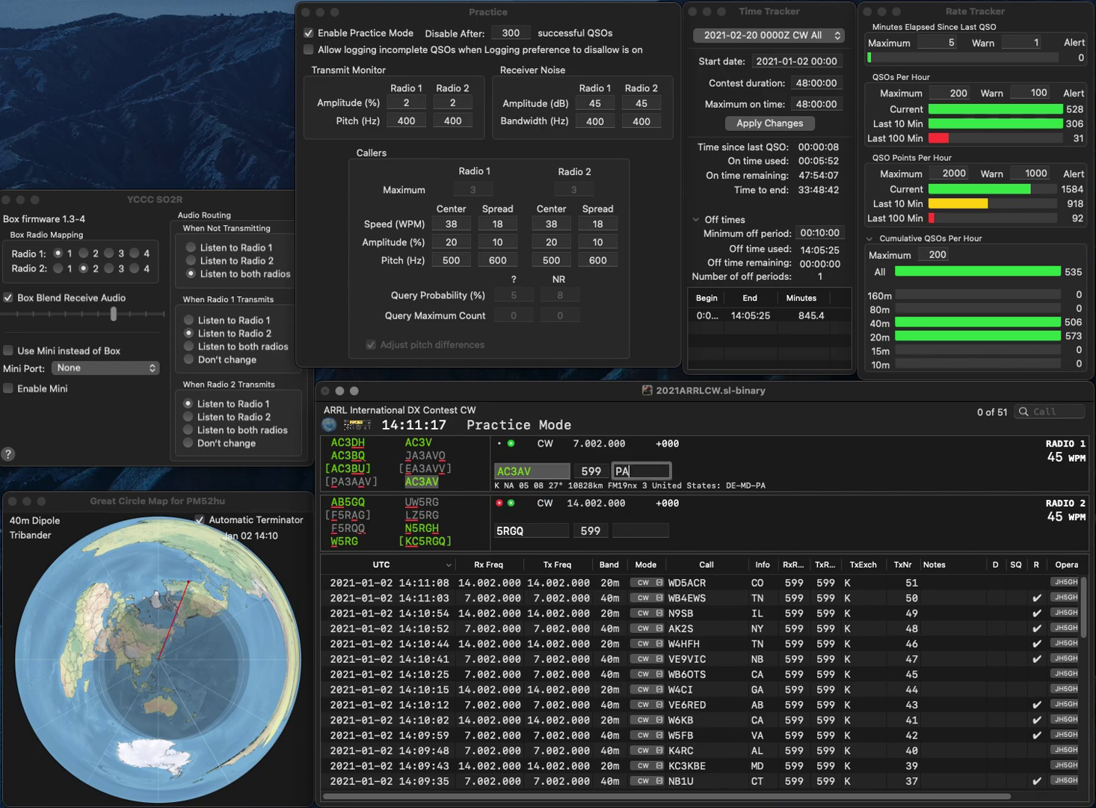
{"action": "key", "text": "Return"}
{"action": "type", "text": "KC"}
{"action": "key", "text": "Return"}
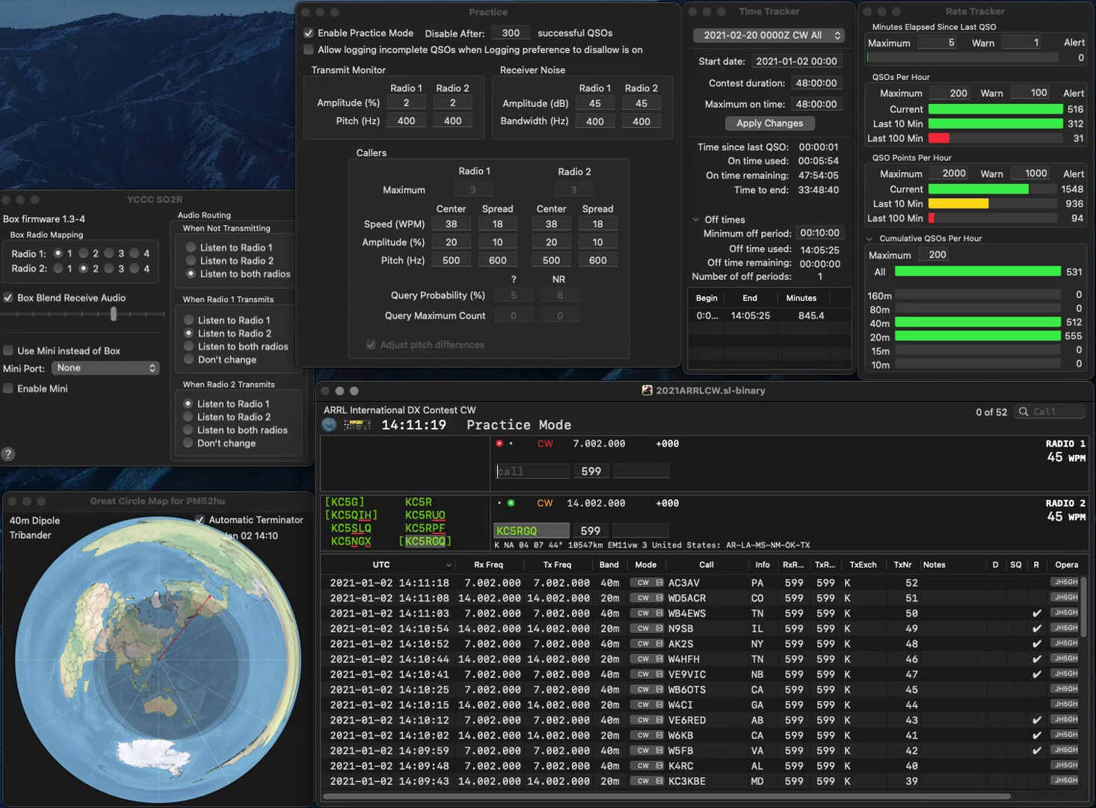
{"action": "type", "text": "VE"}
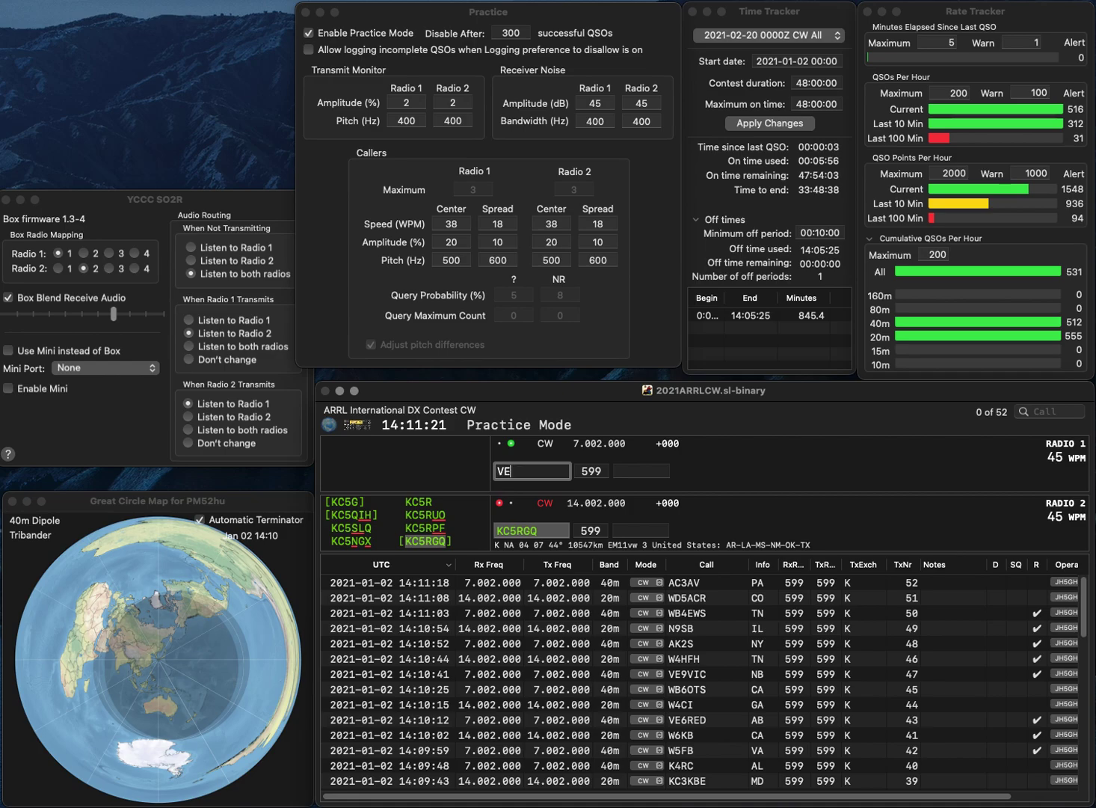
{"action": "type", "text": "6BBP"}
{"action": "key", "text": "Return"}
{"action": "key", "text": "Tab"}
{"action": "type", "text": "AR"}
{"action": "key", "text": "Return"}
{"action": "key", "text": "Tab"}
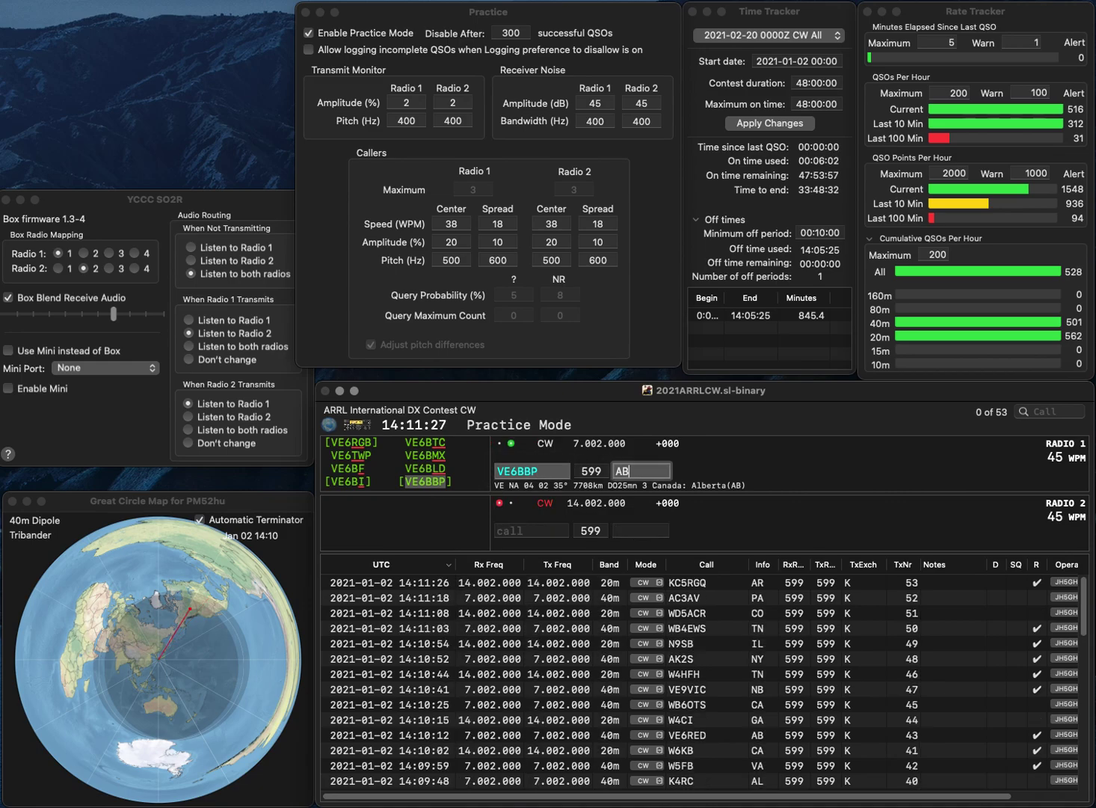
{"action": "key", "text": "Return"}
{"action": "type", "text": "KA5CJJ"}
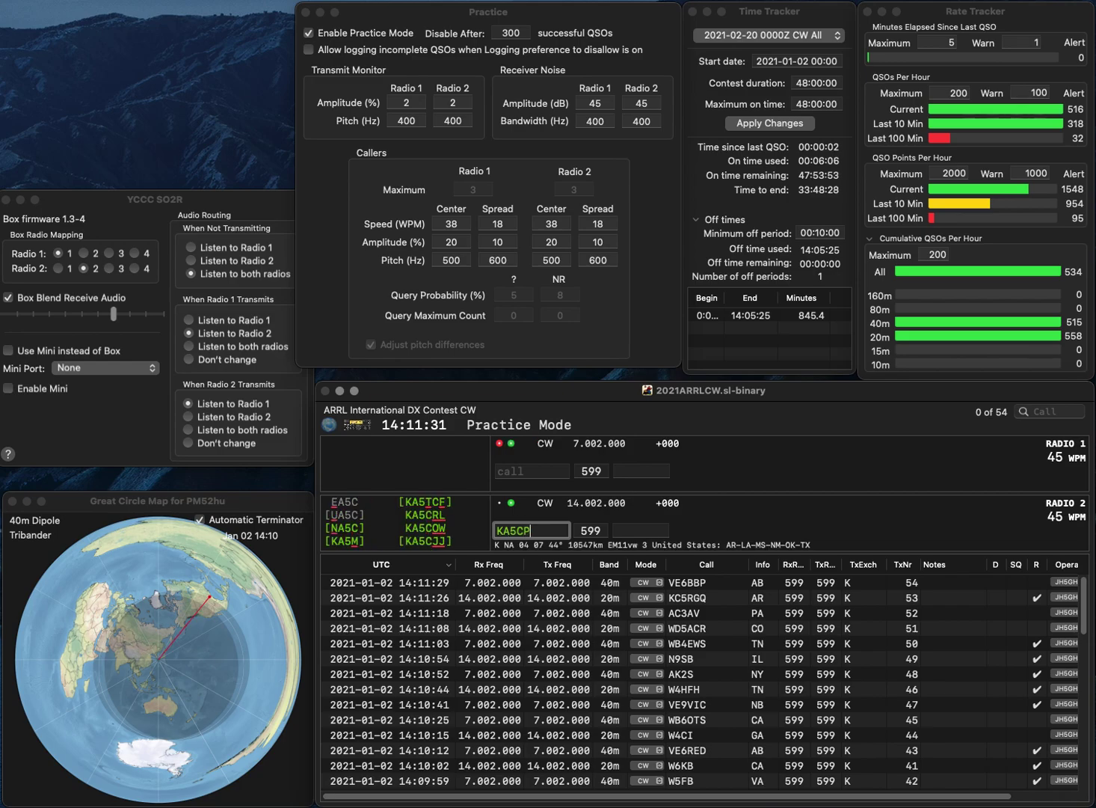
{"action": "key", "text": "Return"}
{"action": "type", "text": "KA"}
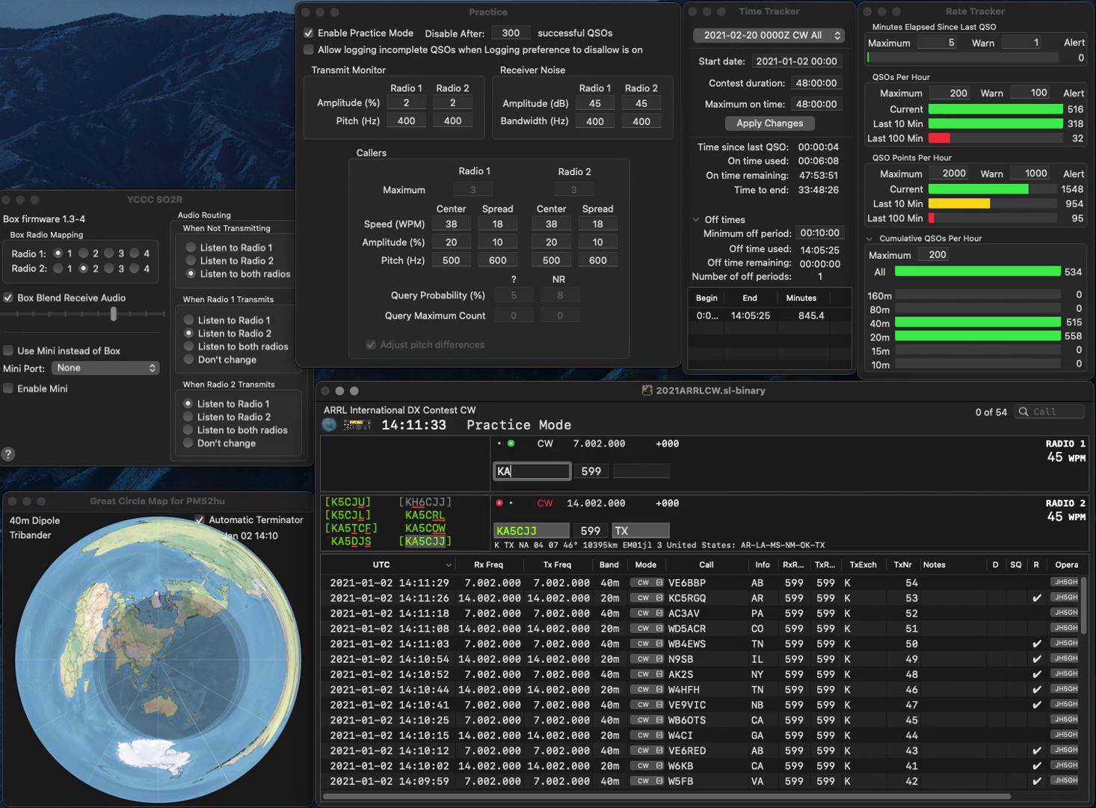
{"action": "type", "text": "5K"}
{"action": "key", "text": "Return"}
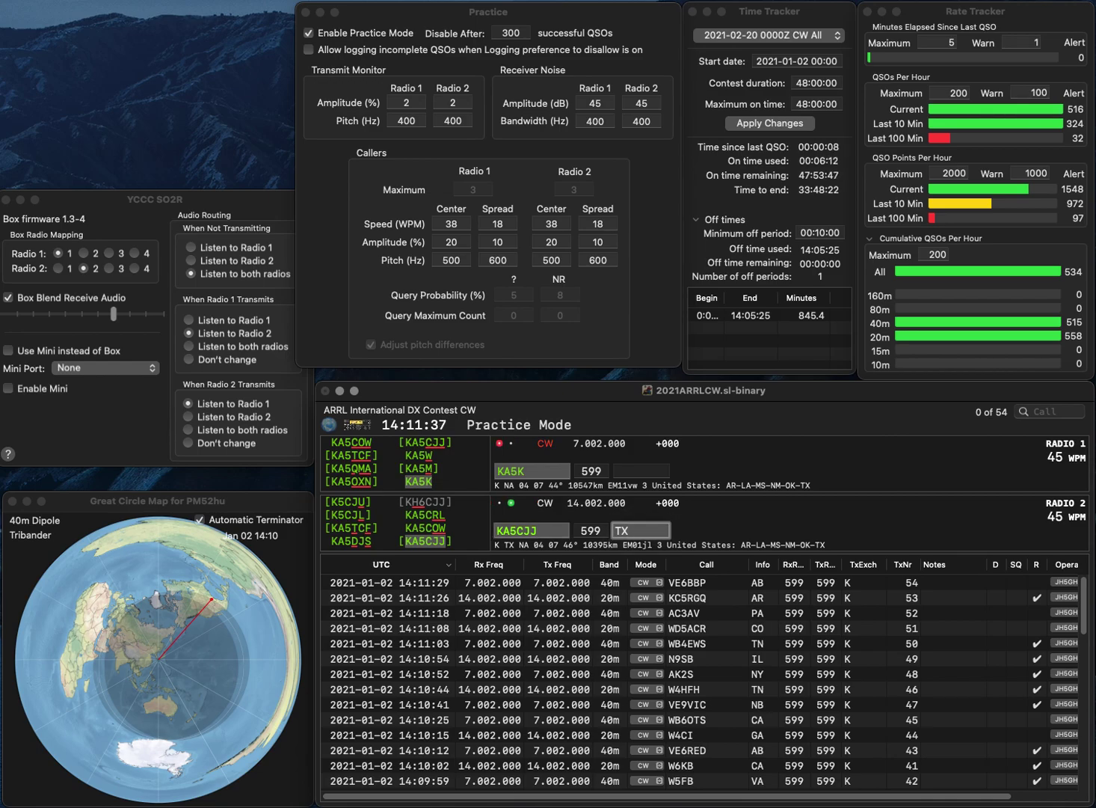
{"action": "key", "text": "Return"}
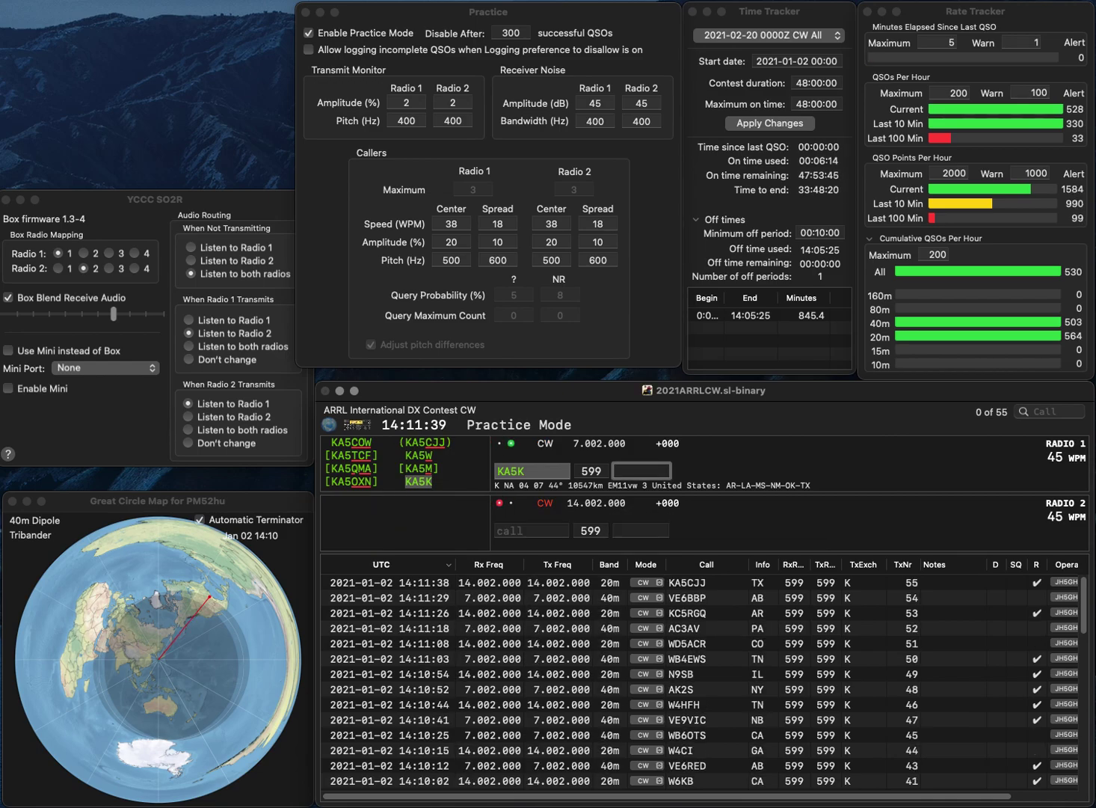
{"action": "key", "text": "Return"}
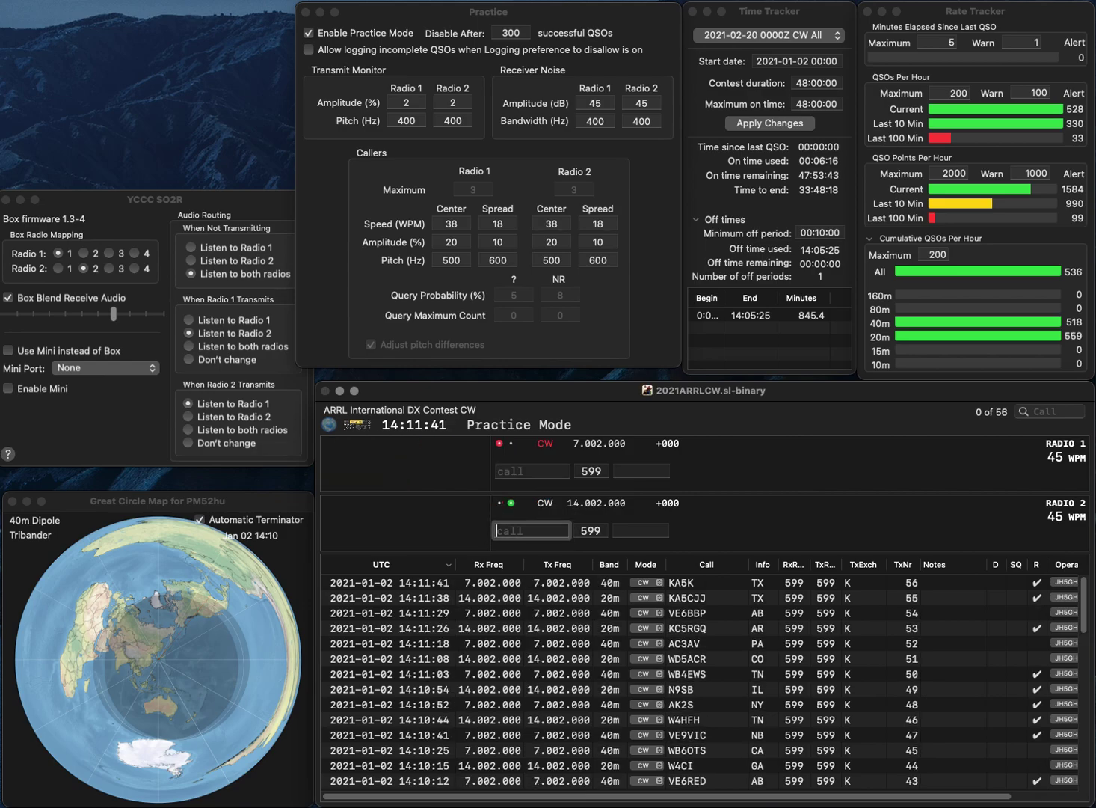
Step: Answer caller W9AKS on Radio 2 and caller N2FRH on Radio 1
{"action": "type", "text": "W9AKS"}
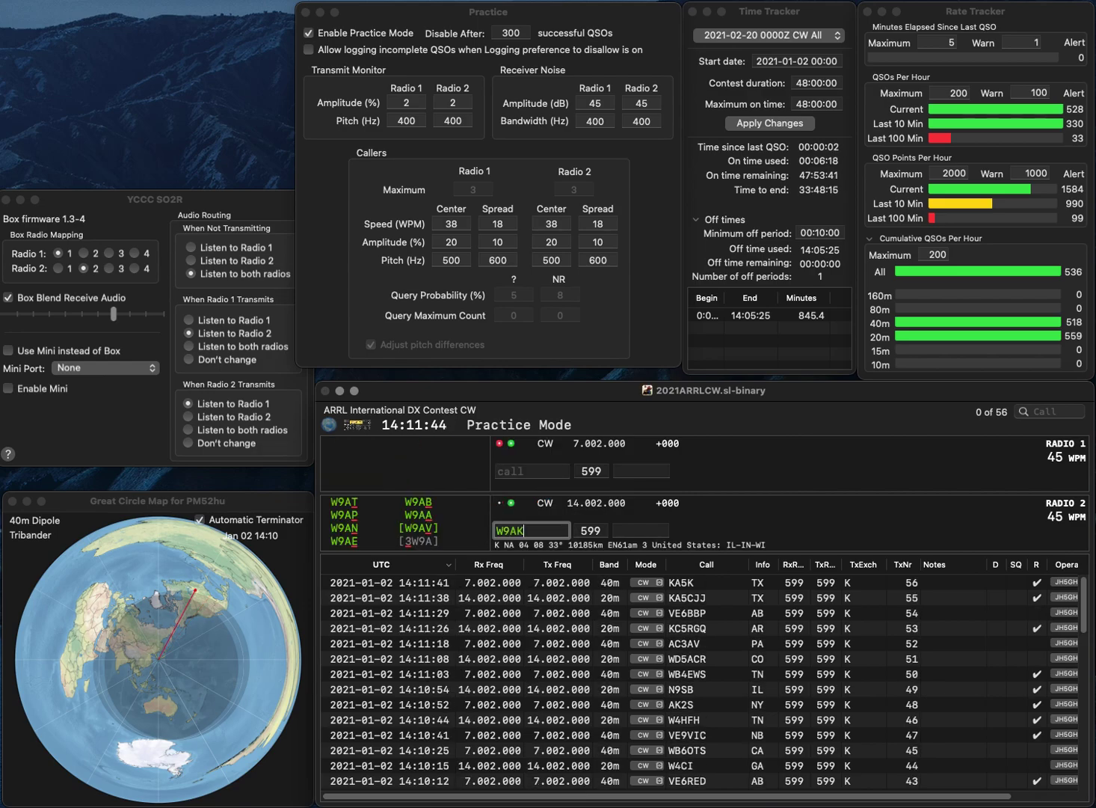
{"action": "key", "text": "Return"}
{"action": "type", "text": "N2FRH"}
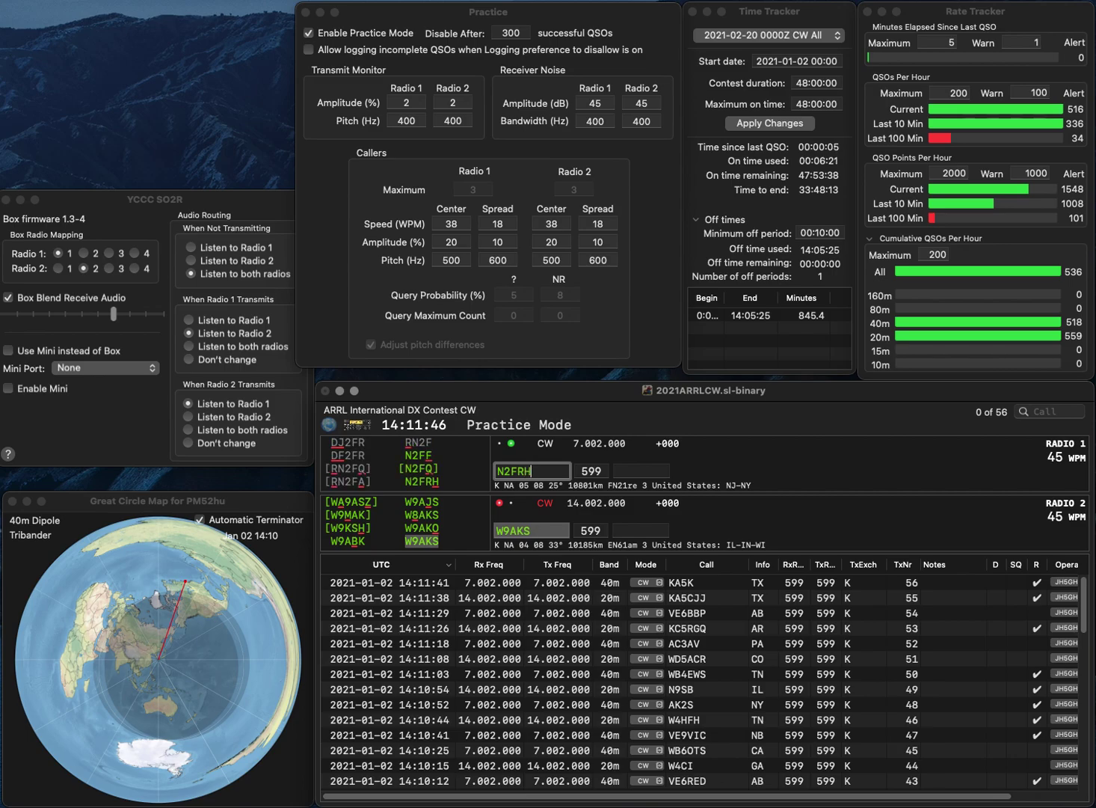
{"action": "key", "text": "Return"}
{"action": "key", "text": "Tab"}
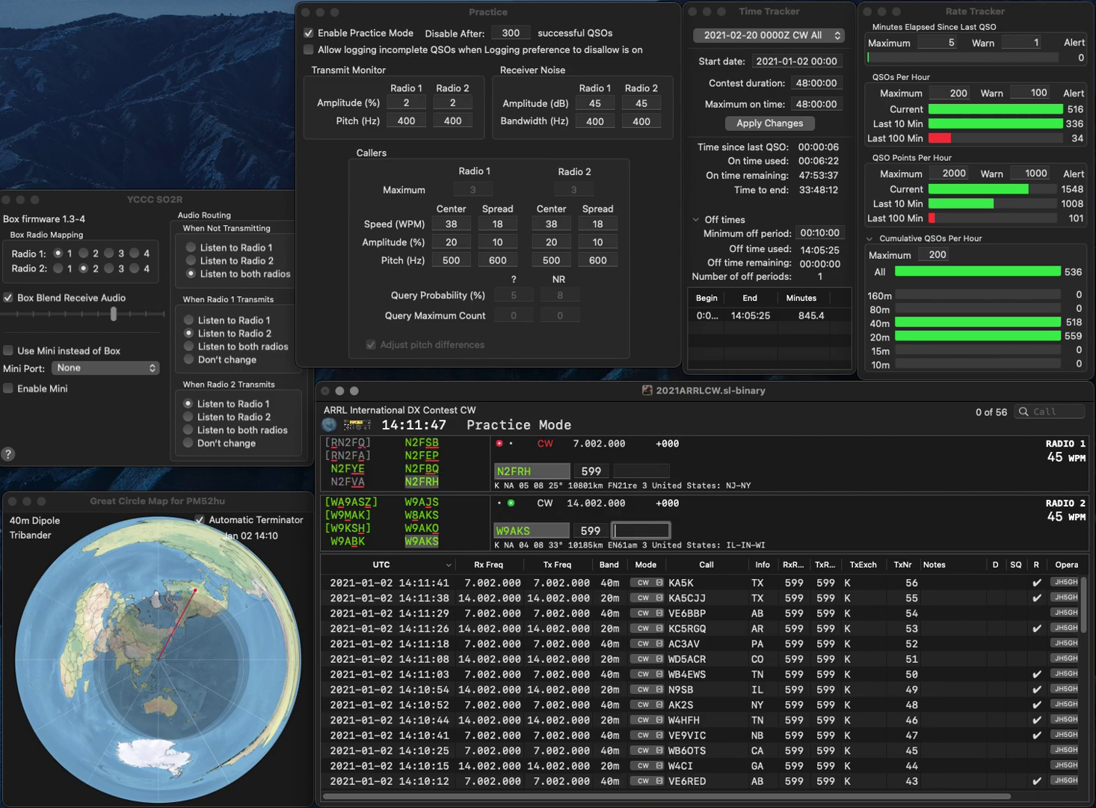
{"action": "type", "text": "IN"}
{"action": "key", "text": "Return"}
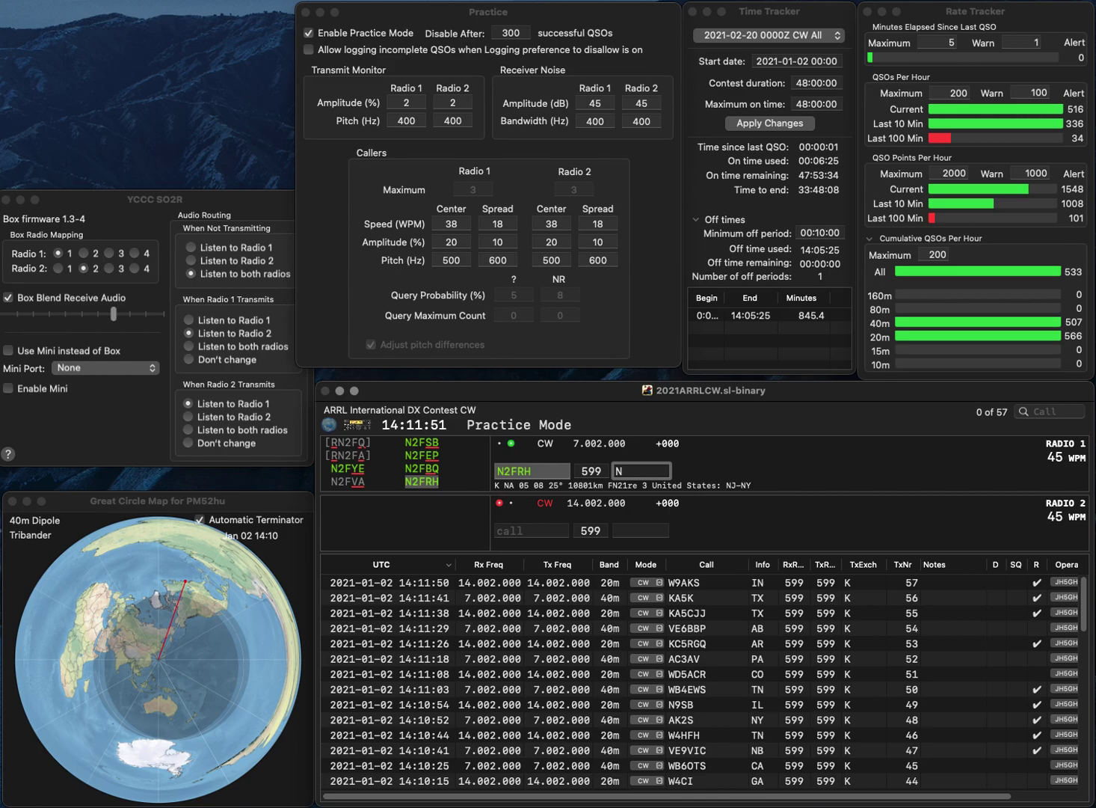
{"action": "key", "text": "Return"}
{"action": "type", "text": "W8PE"}
{"action": "key", "text": "Return"}
{"action": "type", "text": "1VT"}
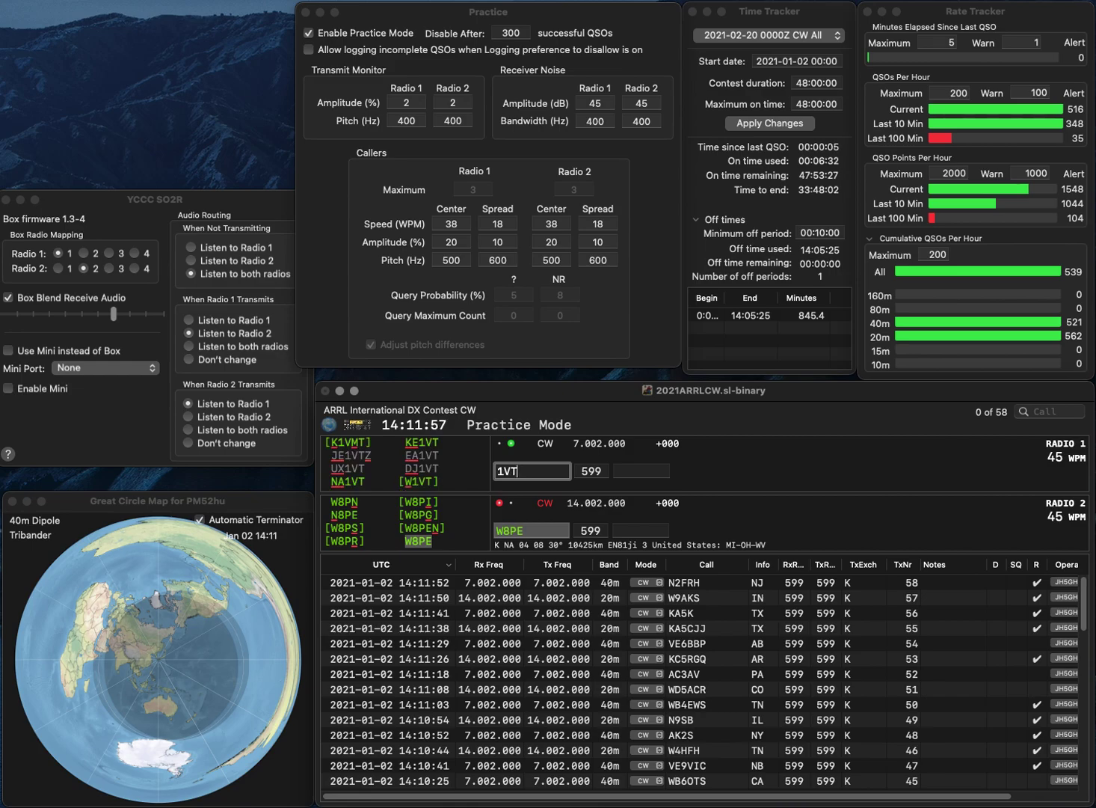
{"action": "type", "text": "K"}
{"action": "key", "text": "Return"}
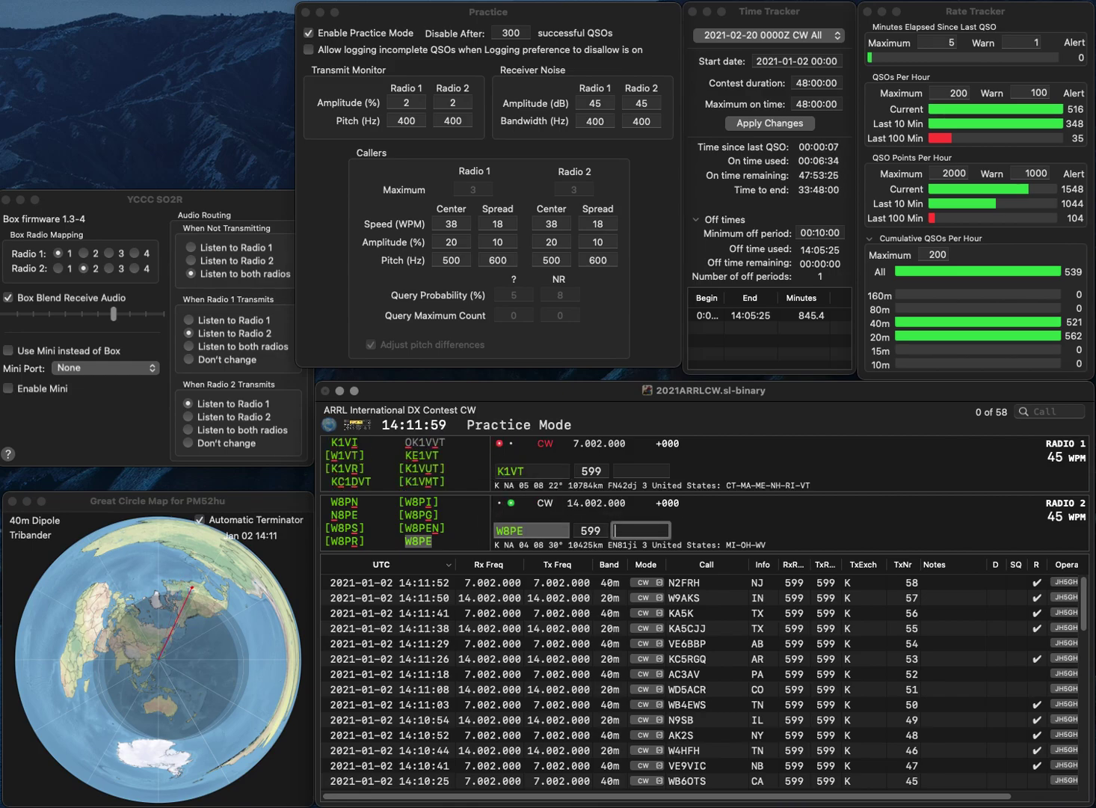
Step: Log W8PE with exchange MI on Radio 2 and correct the Radio 1 call to KE1VT, resending it
{"action": "type", "text": "MI"}
{"action": "key", "text": "Return"}
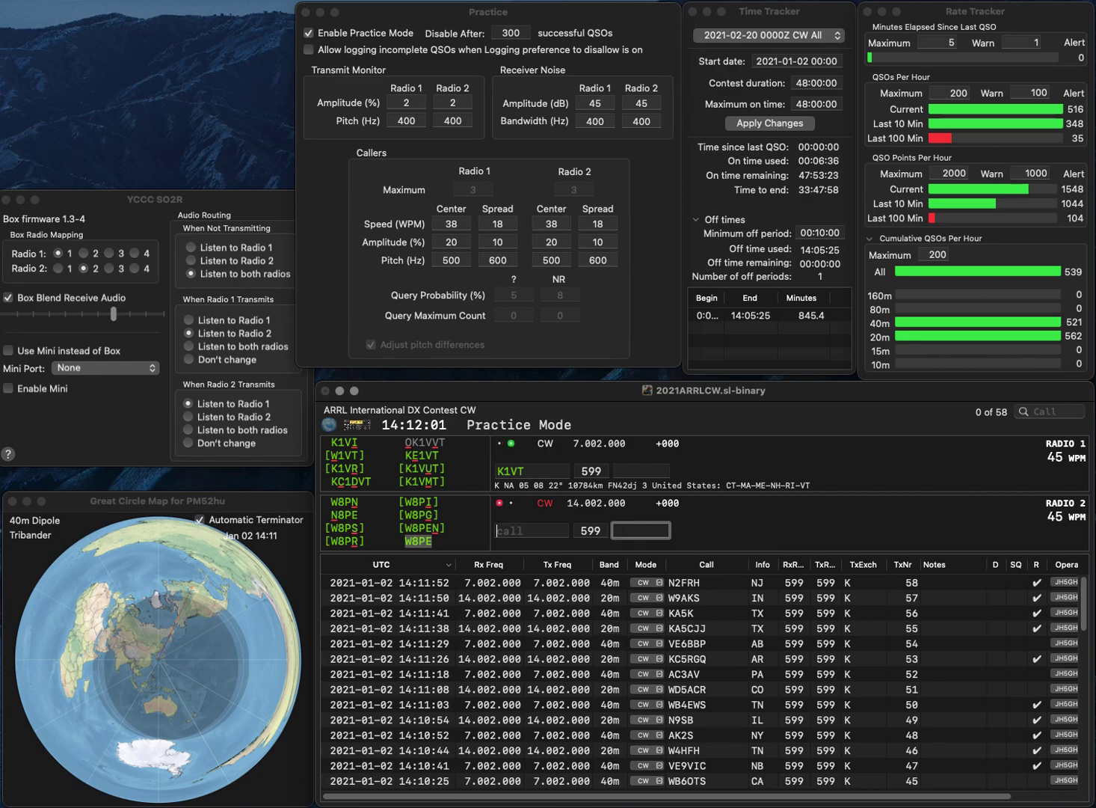
{"action": "type", "text": "1"}
{"action": "key", "text": "Return"}
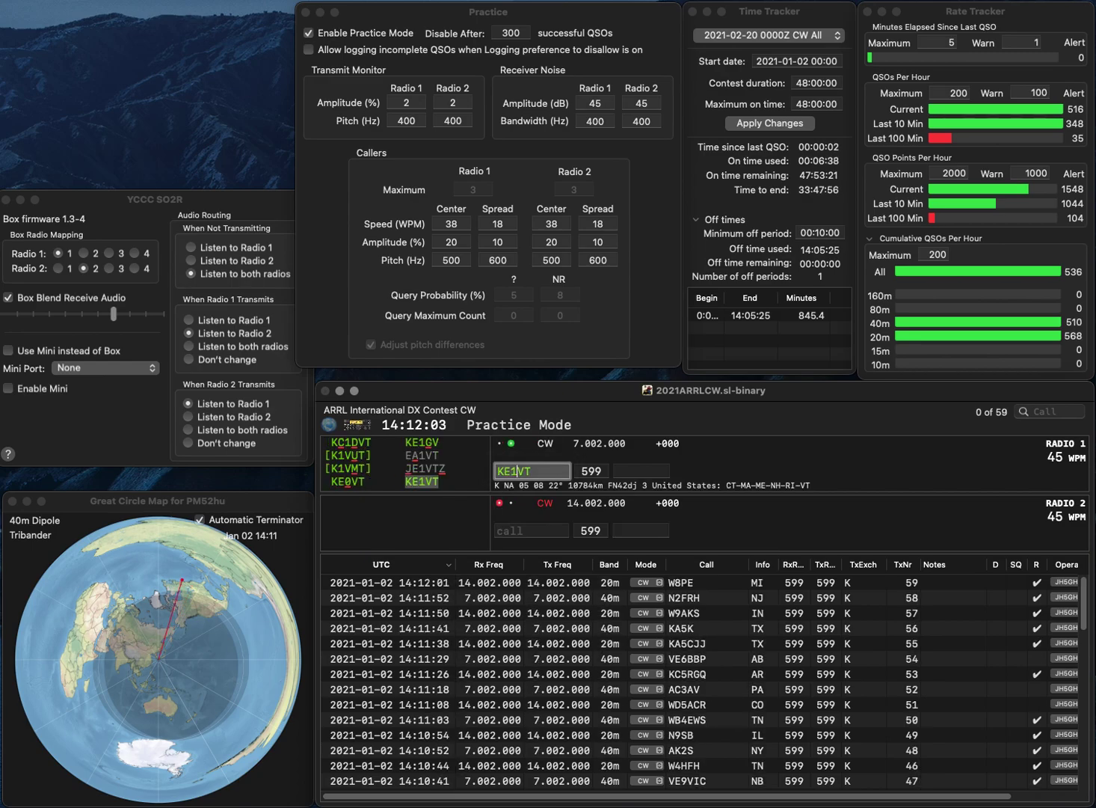
{"action": "type", "text": "WA2"}
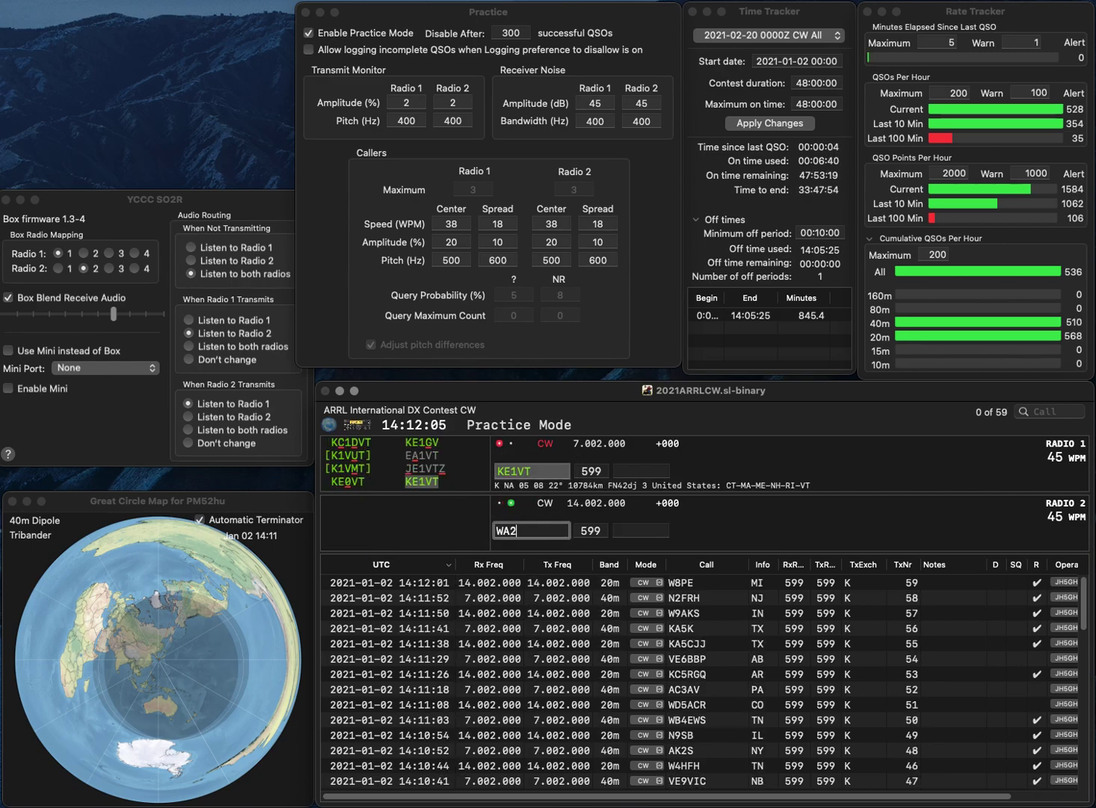
{"action": "type", "text": "C"}
{"action": "key", "text": "Return"}
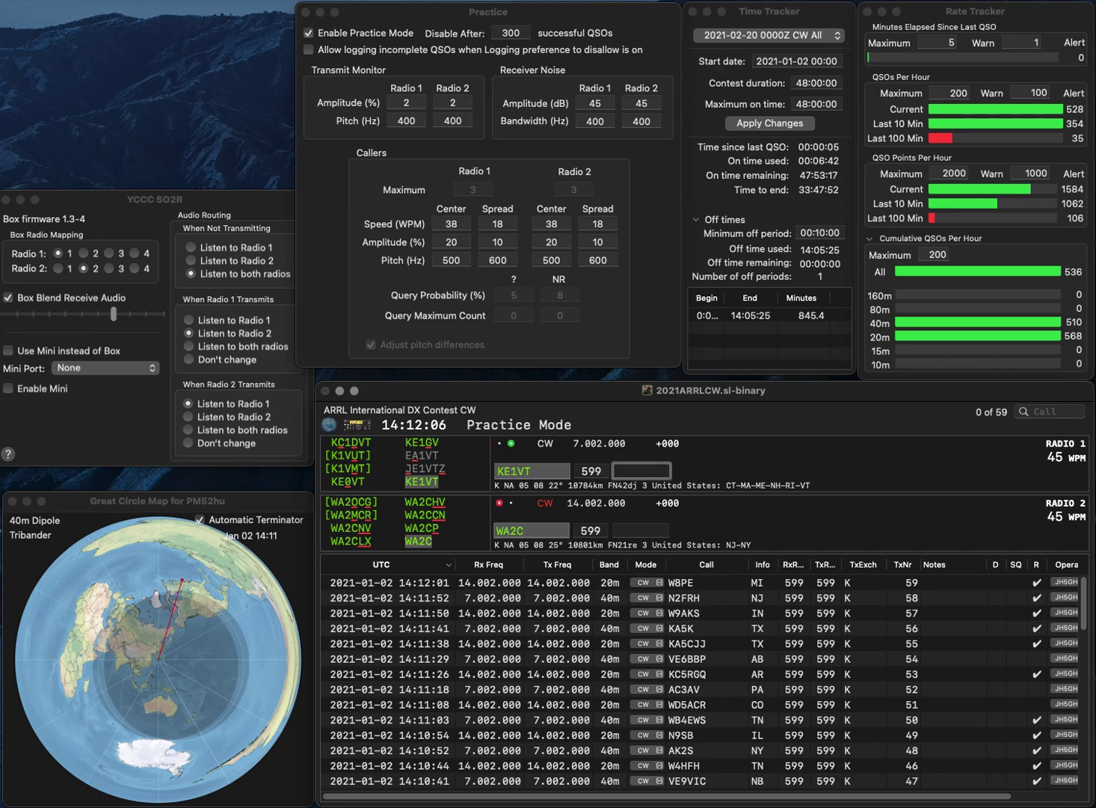
{"action": "type", "text": "MA"}
{"action": "key", "text": "Return"}
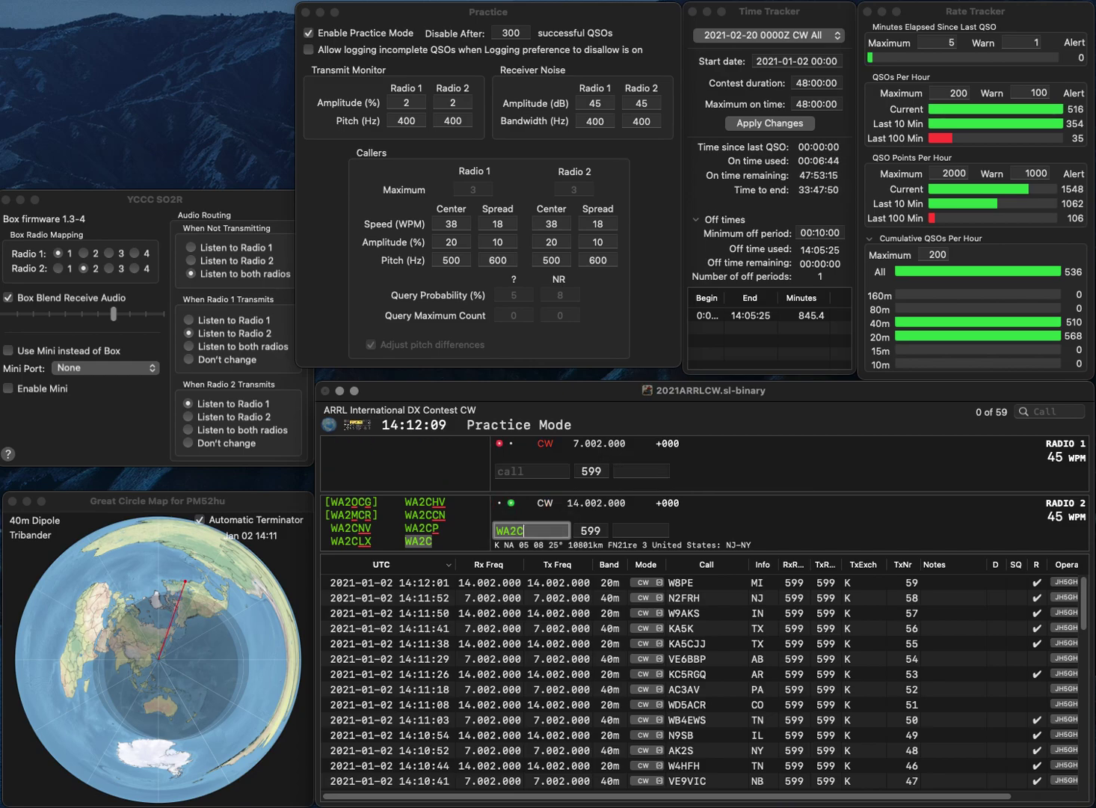
{"action": "type", "text": "N"}
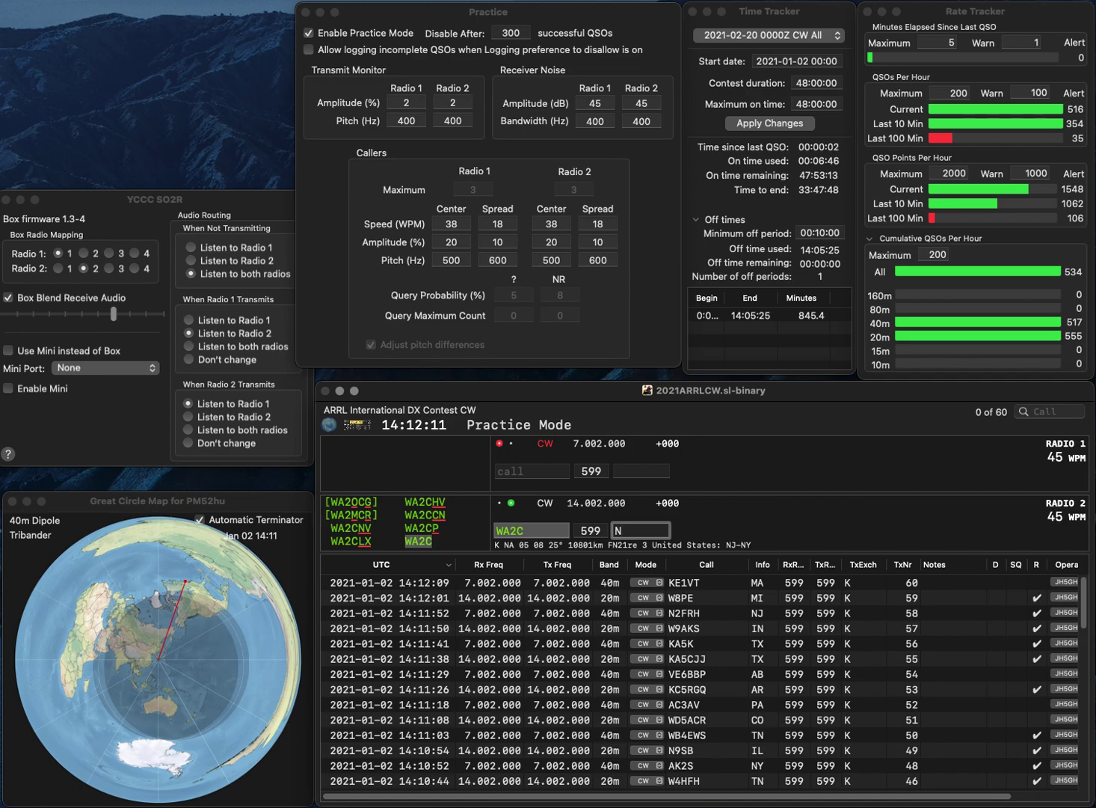
{"action": "type", "text": "Y"}
{"action": "key", "text": "Return"}
{"action": "type", "text": "M"}
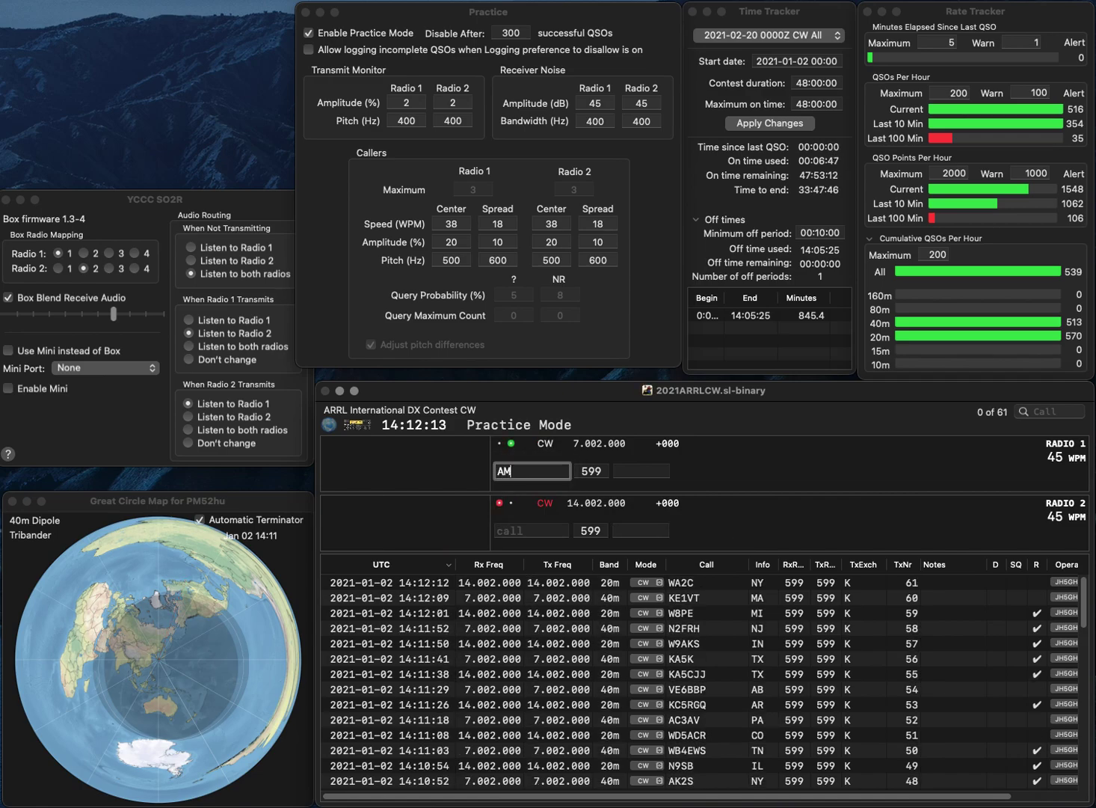
{"action": "type", "text": "SAW4MS"}
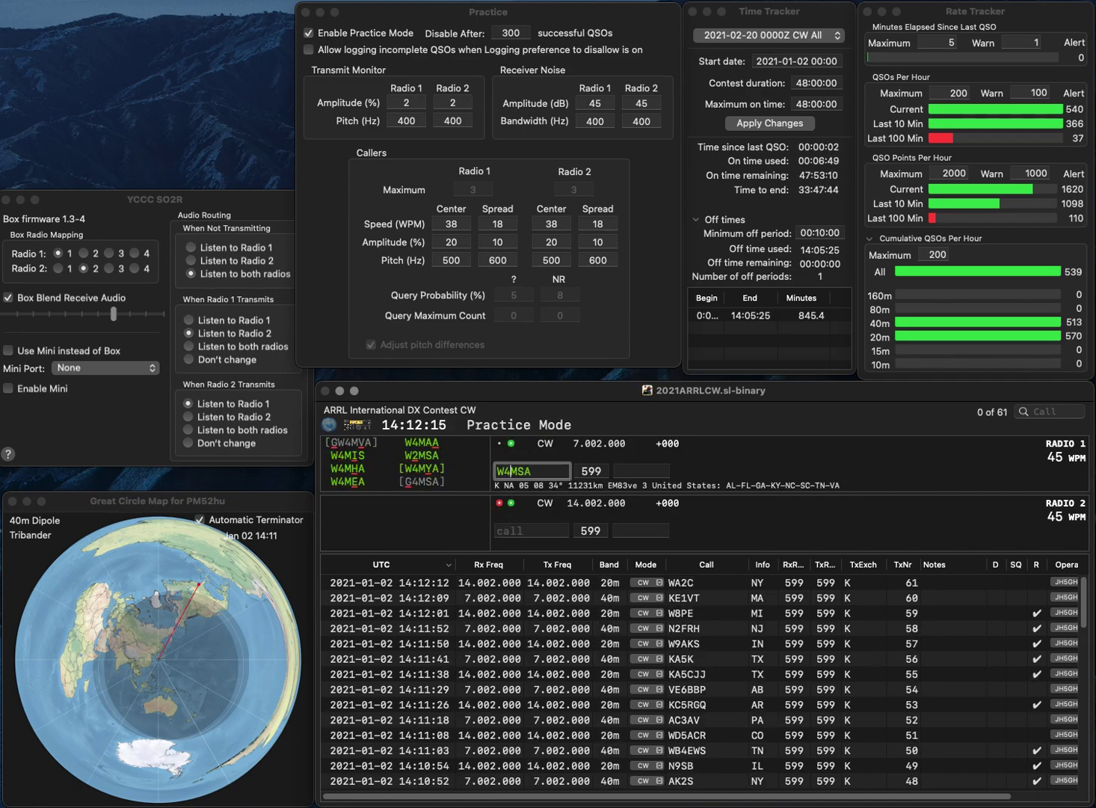
{"action": "key", "text": "Return"}
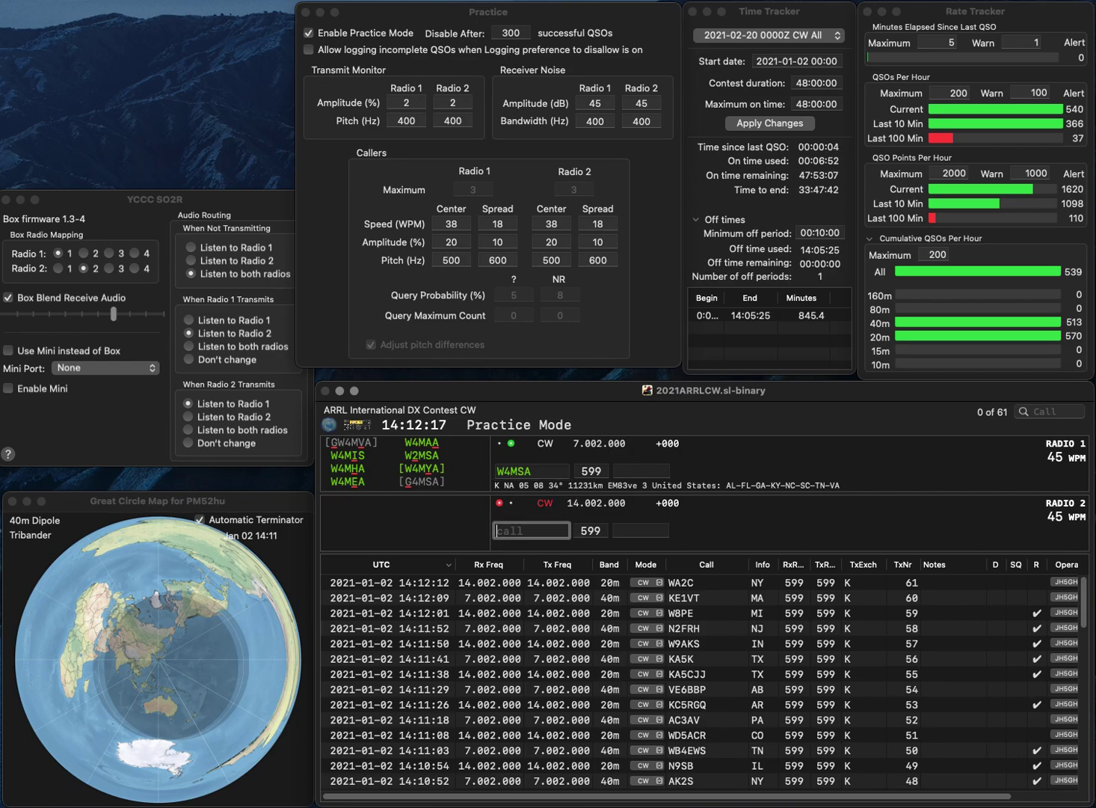
{"action": "type", "text": "AC"}
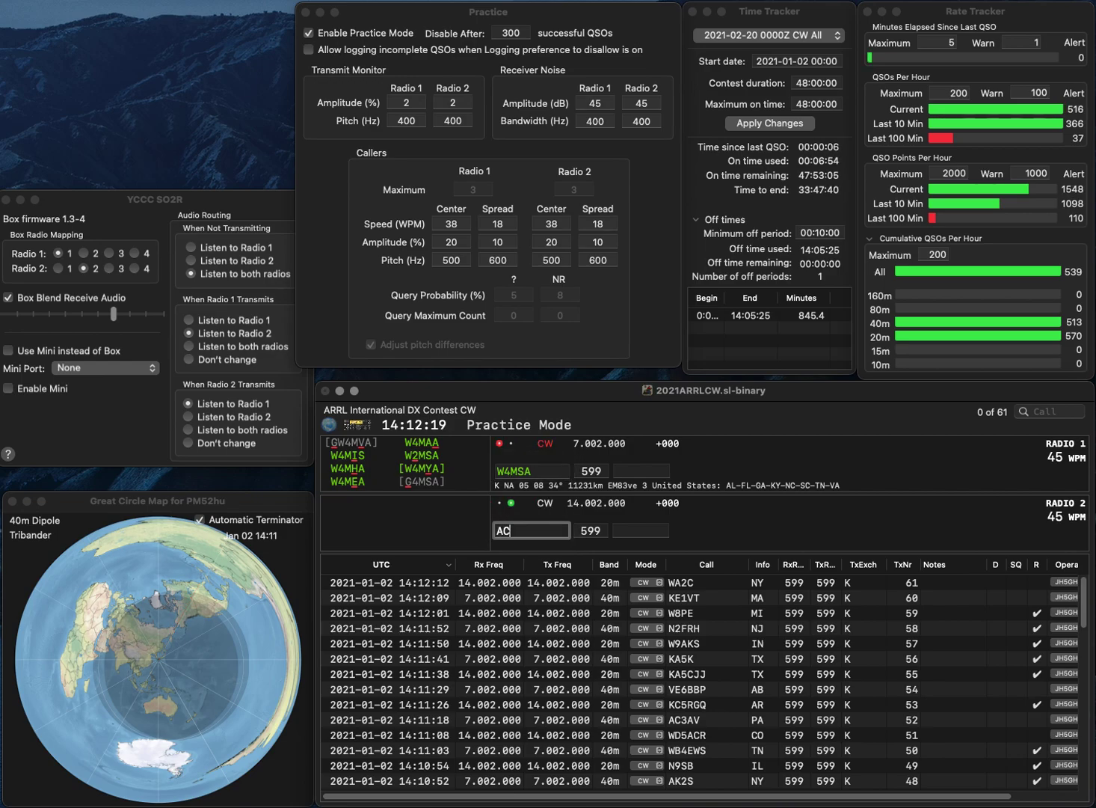
{"action": "type", "text": "8VU"}
{"action": "key", "text": "Return"}
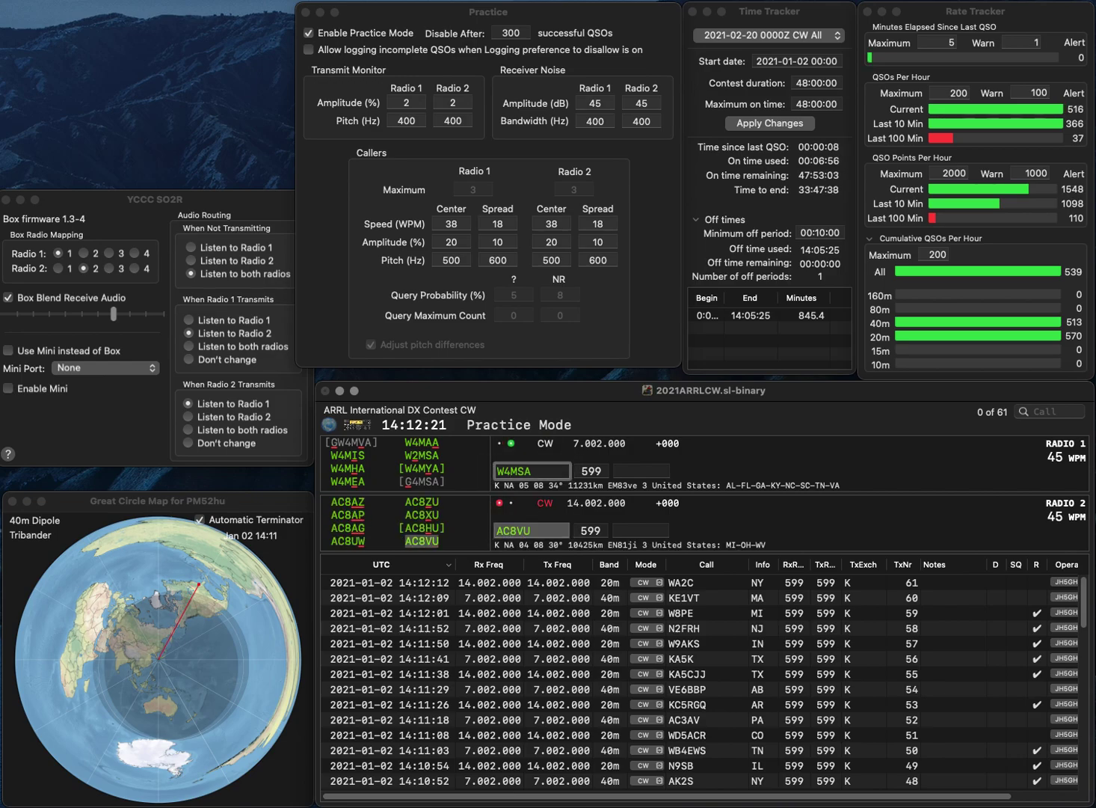
{"action": "key", "text": "Right"}
{"action": "key", "text": "Right"}
{"action": "key", "text": "BackSpace"}
{"action": "type", "text": "H"}
{"action": "key", "text": "Return"}
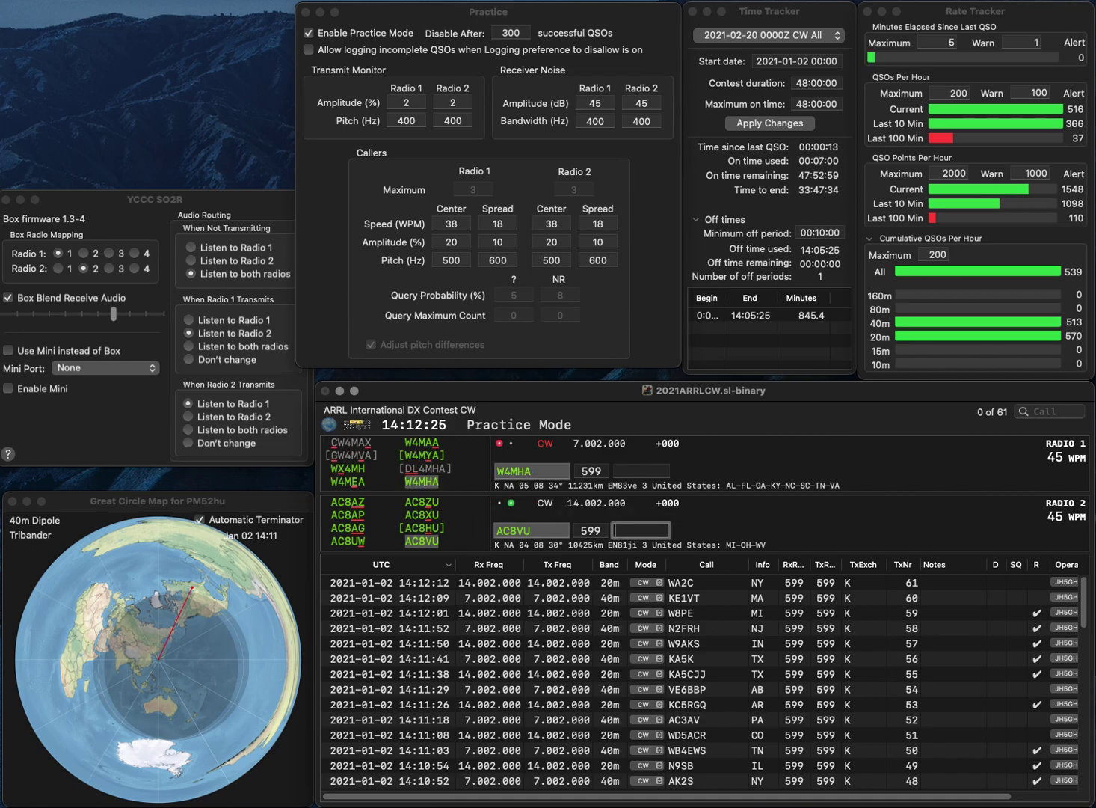
{"action": "type", "text": "WV"}
{"action": "key", "text": "Return"}
{"action": "type", "text": "TN"}
{"action": "key", "text": "Return"}
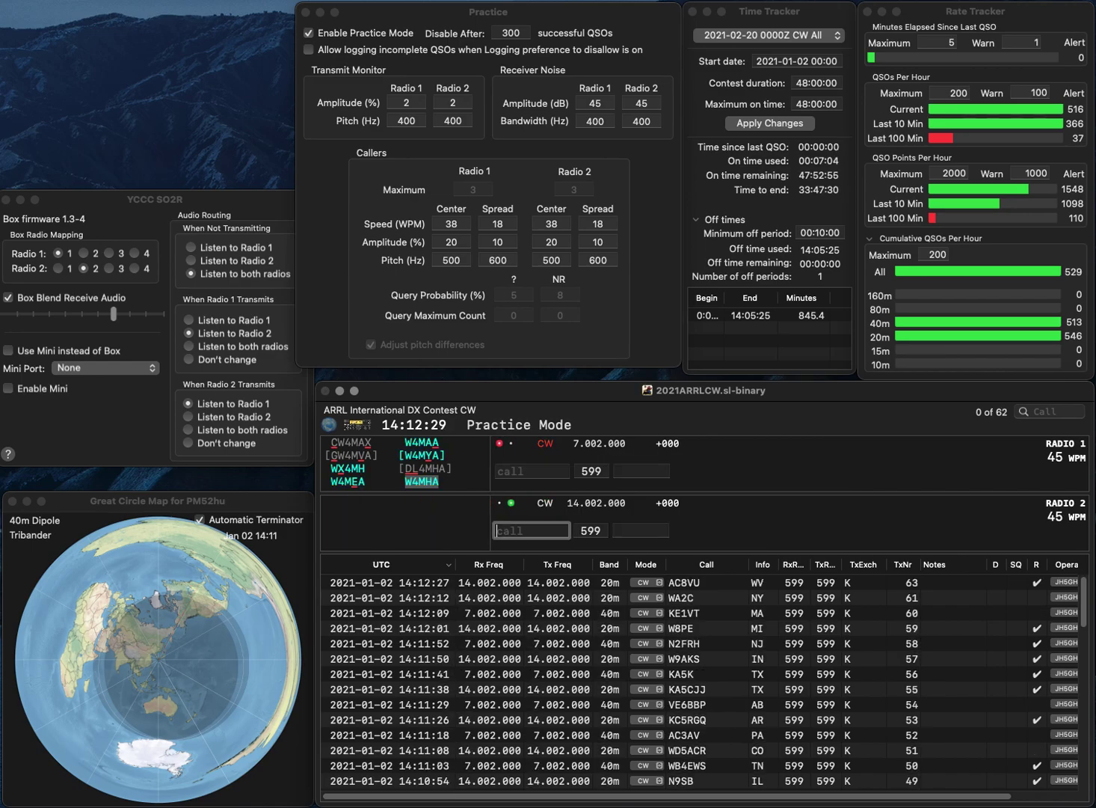
Step: Answer caller KG1E on Radio 2 and answer the Radio 1 caller as KE5ETY
{"action": "type", "text": "KG"}
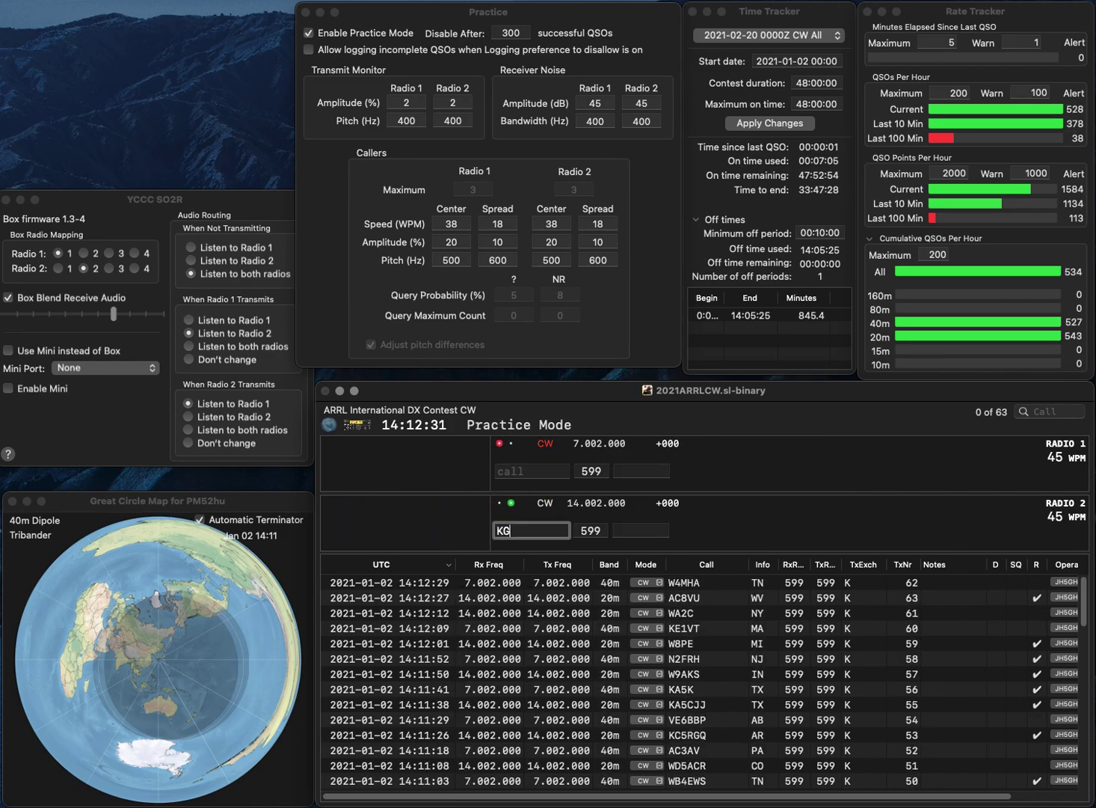
{"action": "type", "text": "1E"}
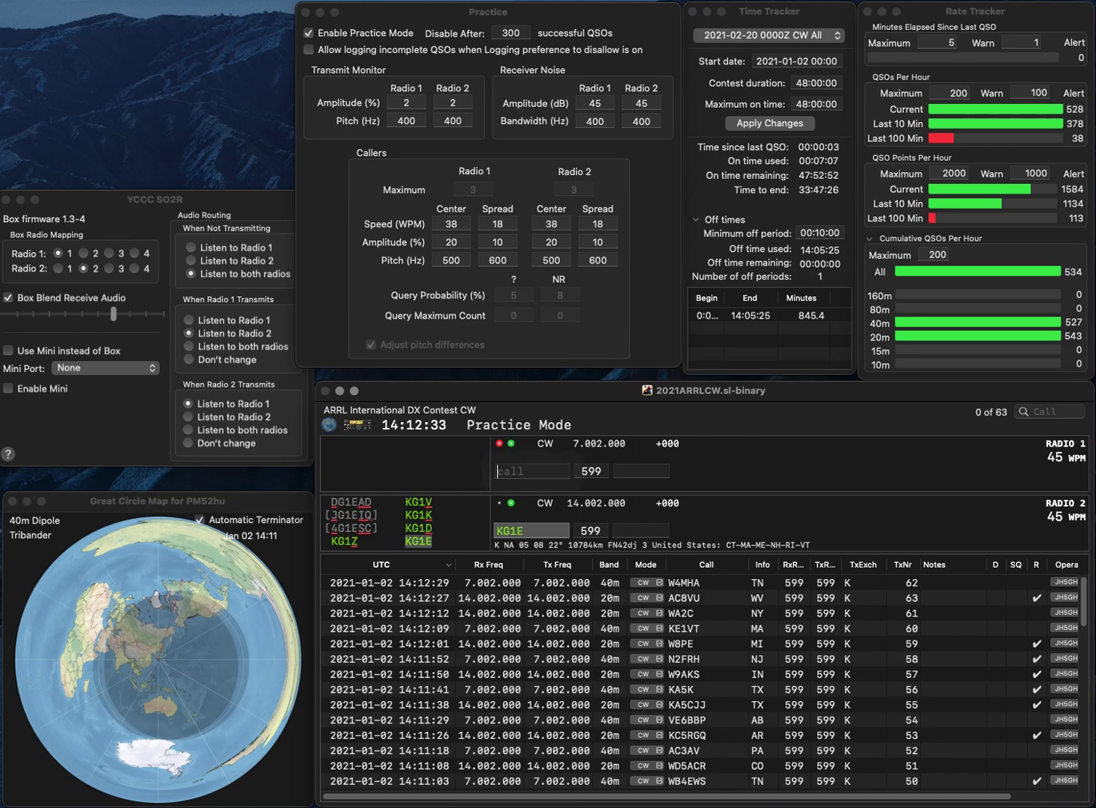
{"action": "key", "text": "Return"}
{"action": "type", "text": "KE"}
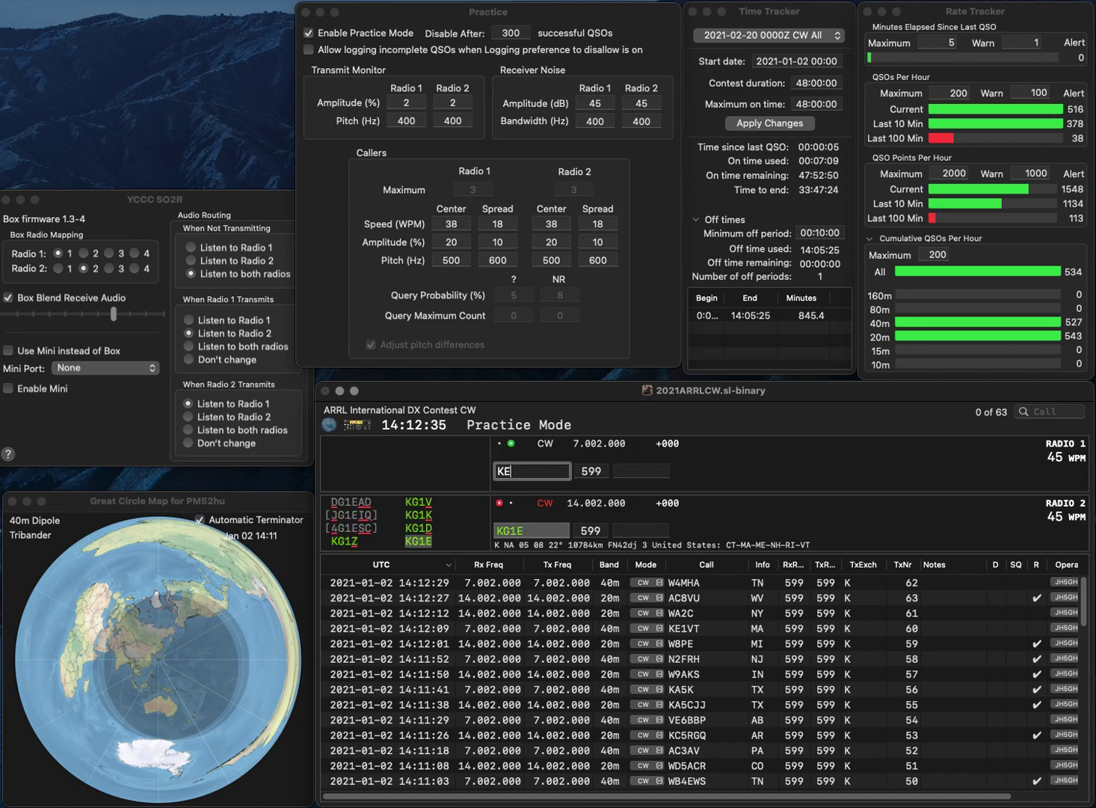
{"action": "type", "text": "5ETY"}
{"action": "key", "text": "Return"}
{"action": "type", "text": "NH"}
{"action": "key", "text": "Return"}
{"action": "key", "text": "Left"}
{"action": "key", "text": "BackSpace"}
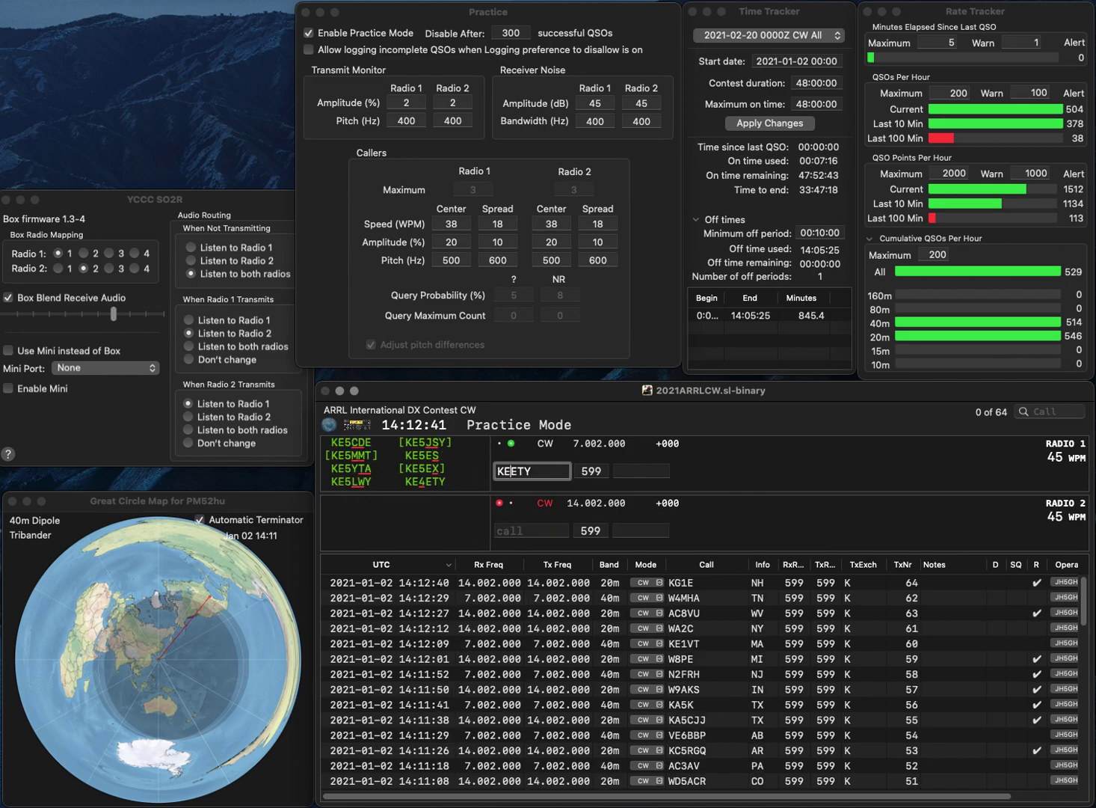
{"action": "type", "text": "4"}
{"action": "key", "text": "Return"}
{"action": "type", "text": "KK5PC"}
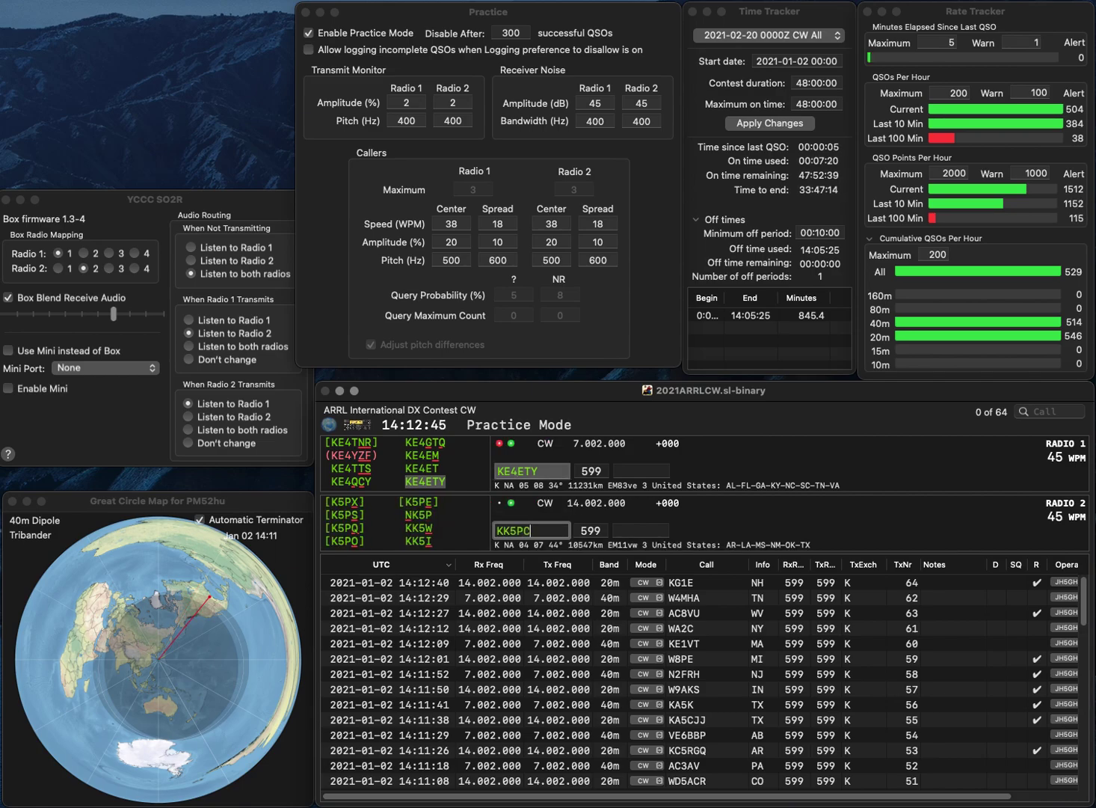
{"action": "key", "text": "Return"}
{"action": "key", "text": "space"}
{"action": "type", "text": "FL"}
{"action": "key", "text": "Return"}
{"action": "key", "text": "Left"}
{"action": "key", "text": "Left"}
{"action": "key", "text": "BackSpace"}
{"action": "type", "text": "4"}
{"action": "key", "text": "Return"}
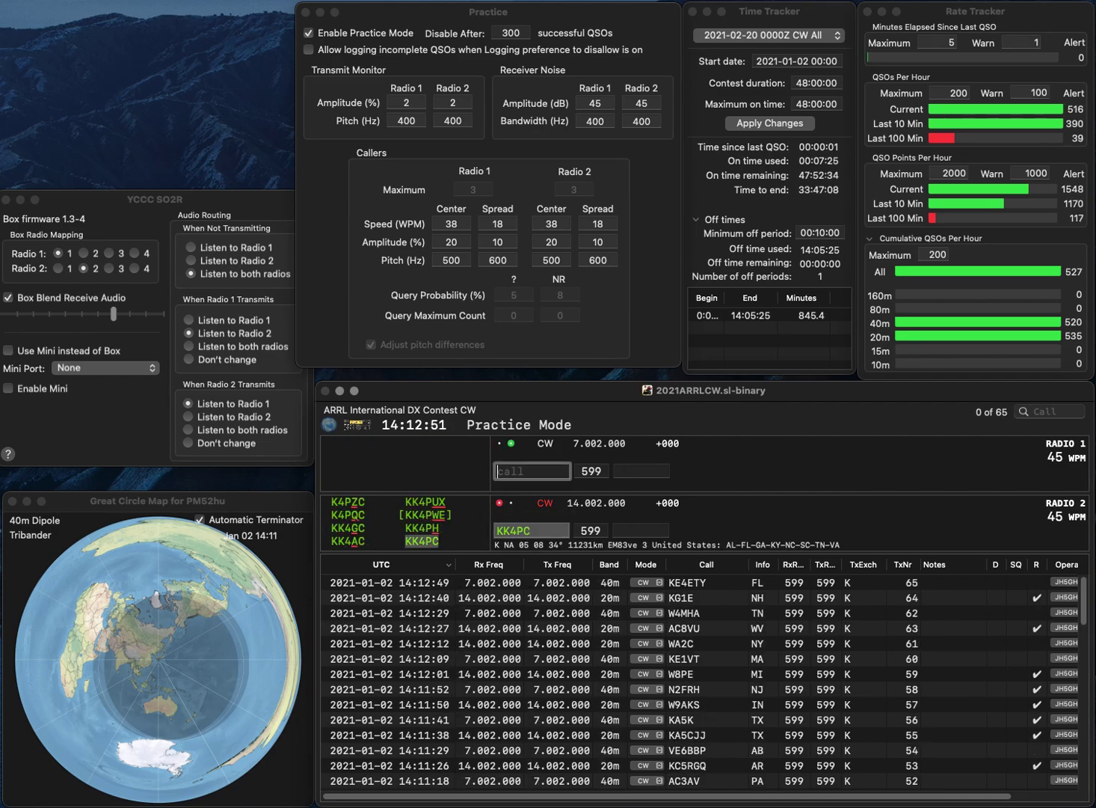
{"action": "type", "text": "N6GA"}
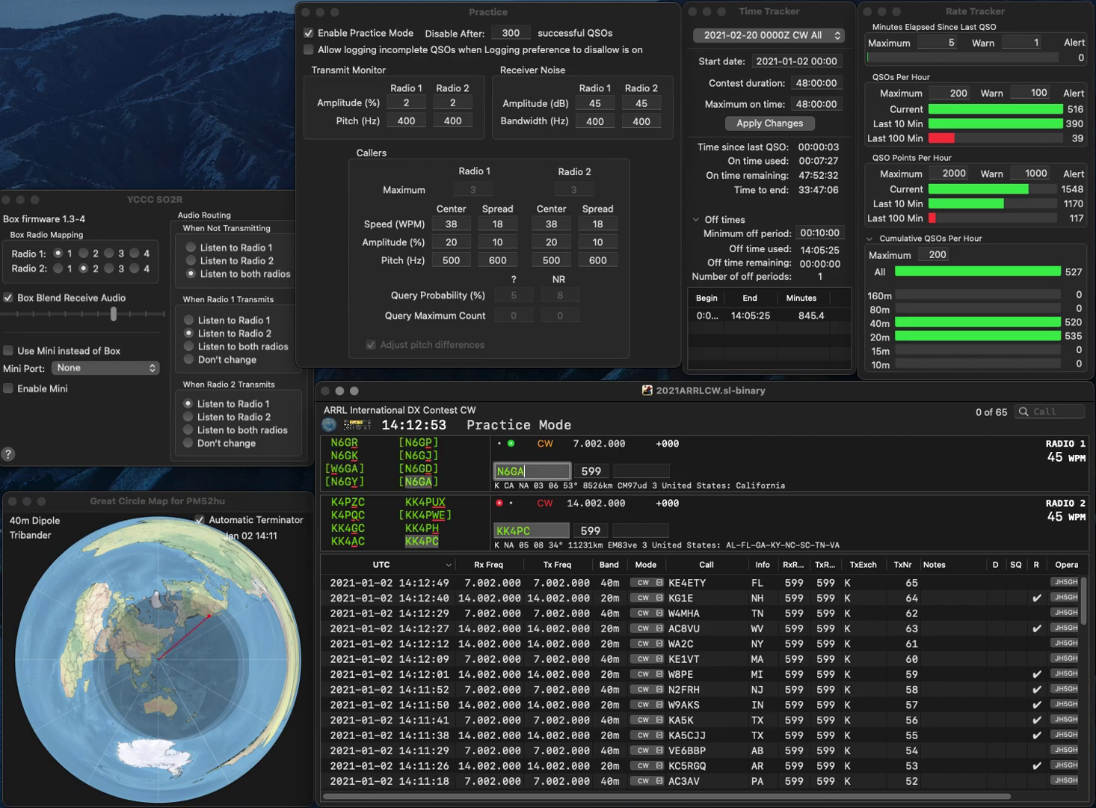
{"action": "key", "text": "Return"}
{"action": "key", "text": "Tab"}
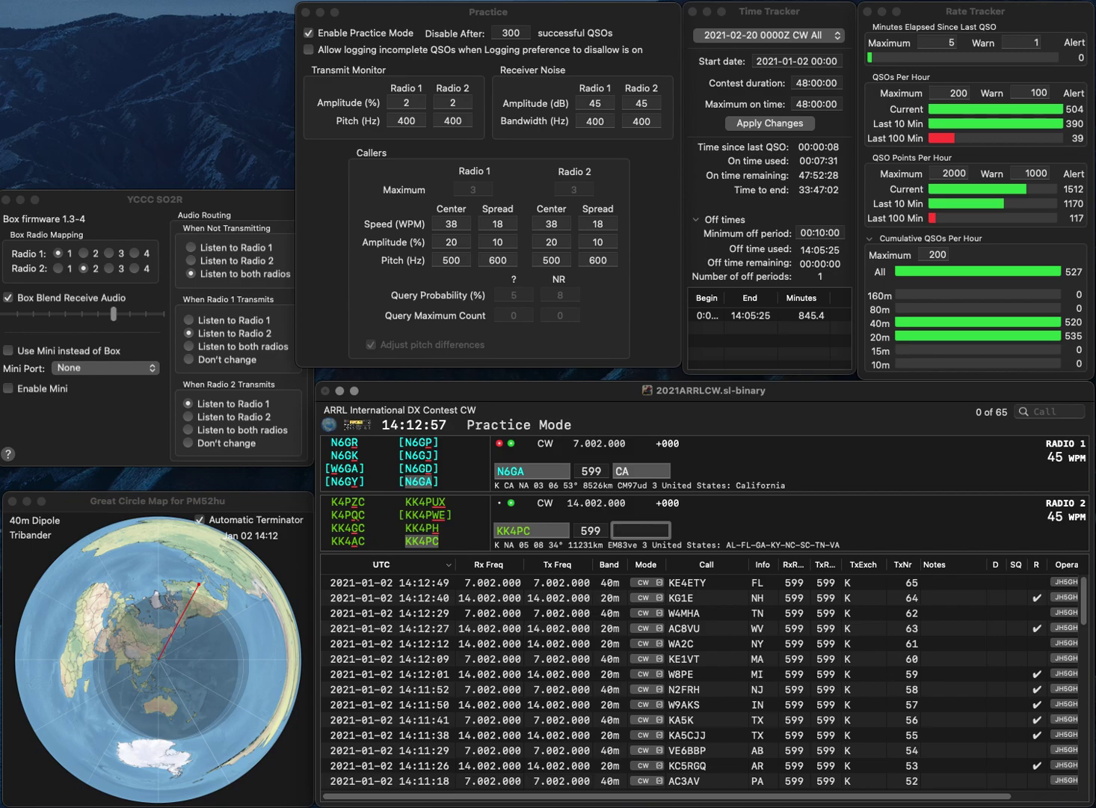
{"action": "type", "text": "VA"}
{"action": "key", "text": "backslash"}
{"action": "key", "text": "backslash"}
{"action": "key", "text": "Return"}
{"action": "key", "text": "Return"}
{"action": "type", "text": "K"}
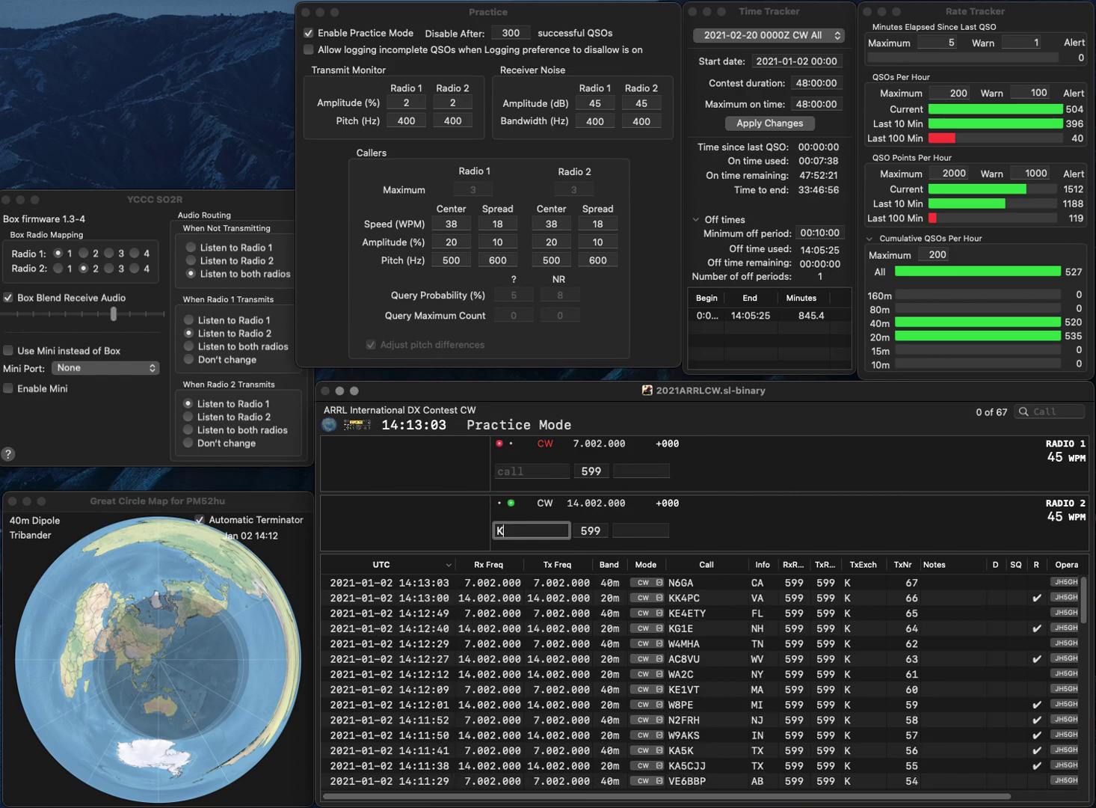
{"action": "type", "text": "3FRG"}
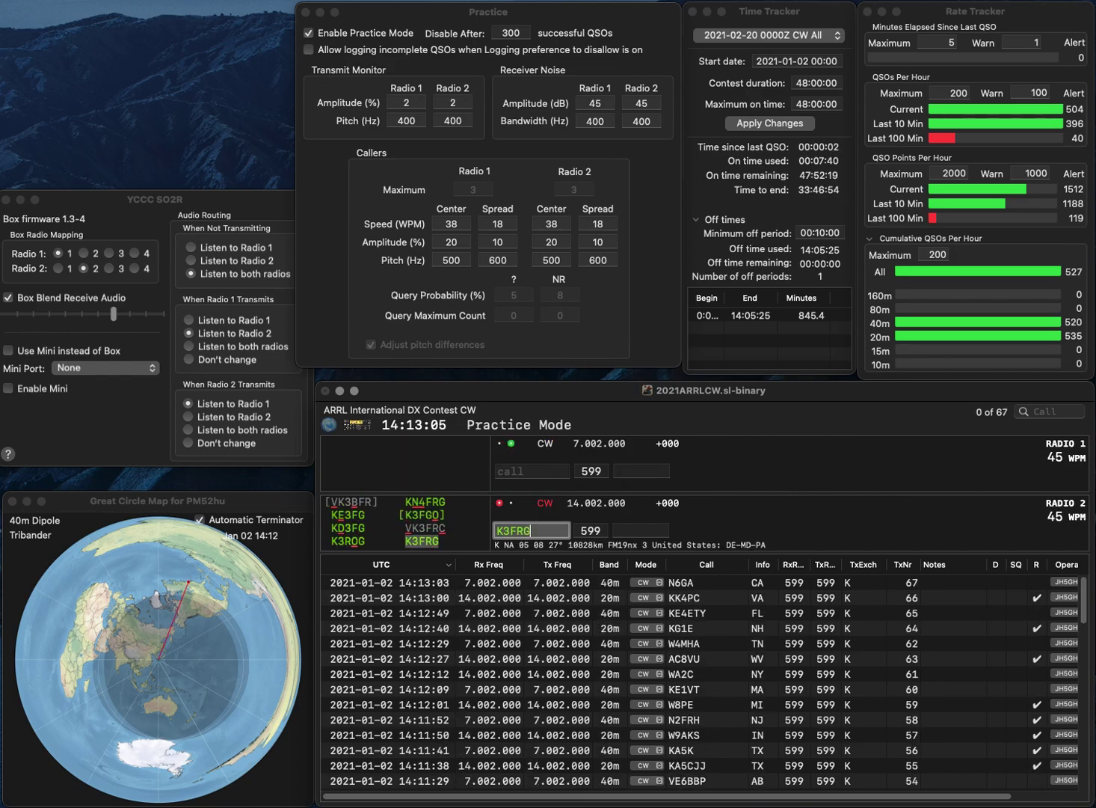
{"action": "key", "text": "Return"}
{"action": "type", "text": "K5TMN"}
{"action": "key", "text": "Return"}
{"action": "key", "text": "Return"}
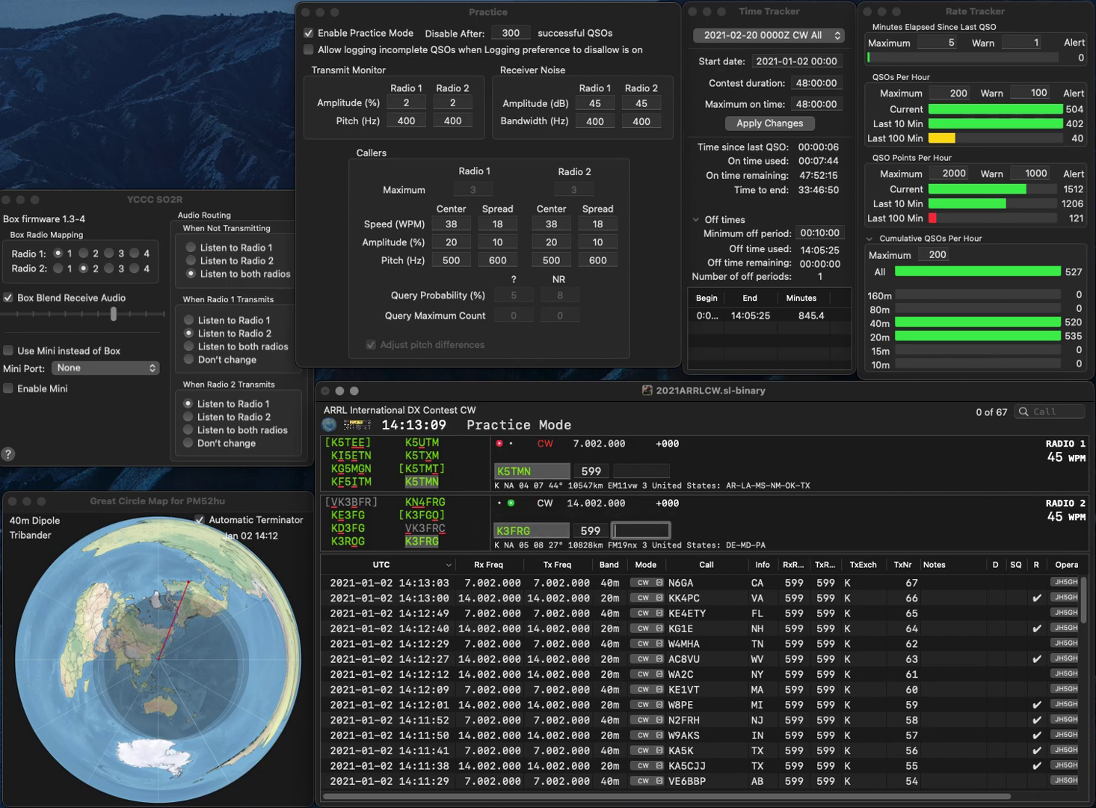
Step: Log K3FRG with exchange MD on Radio 2 and K5TMN with exchange NM on Radio 1
{"action": "key", "text": "Return"}
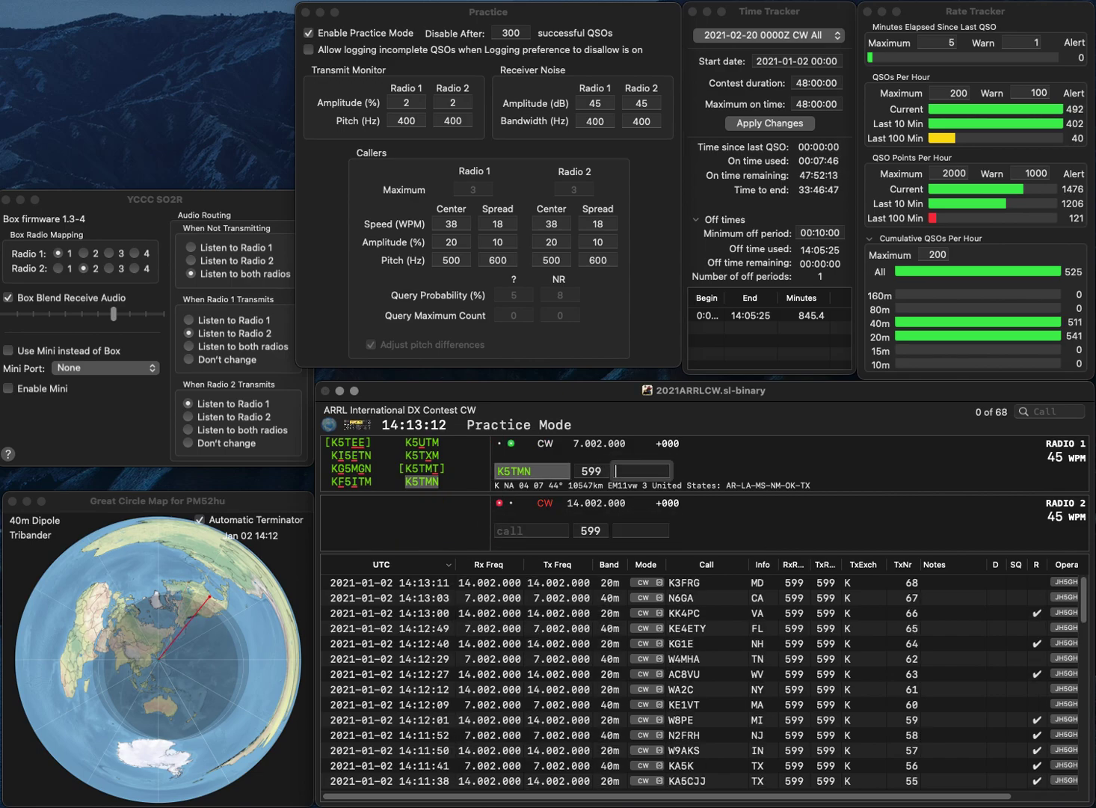
{"action": "type", "text": "NM"}
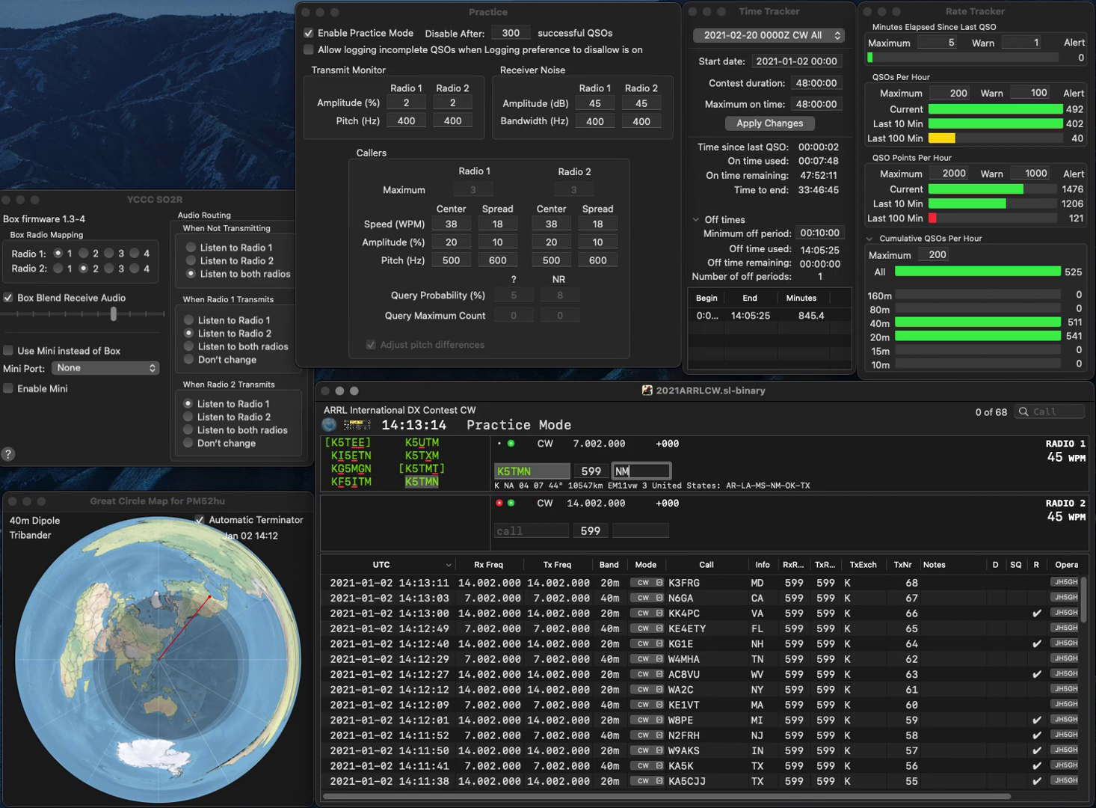
{"action": "key", "text": "Return"}
{"action": "type", "text": "WD1"}
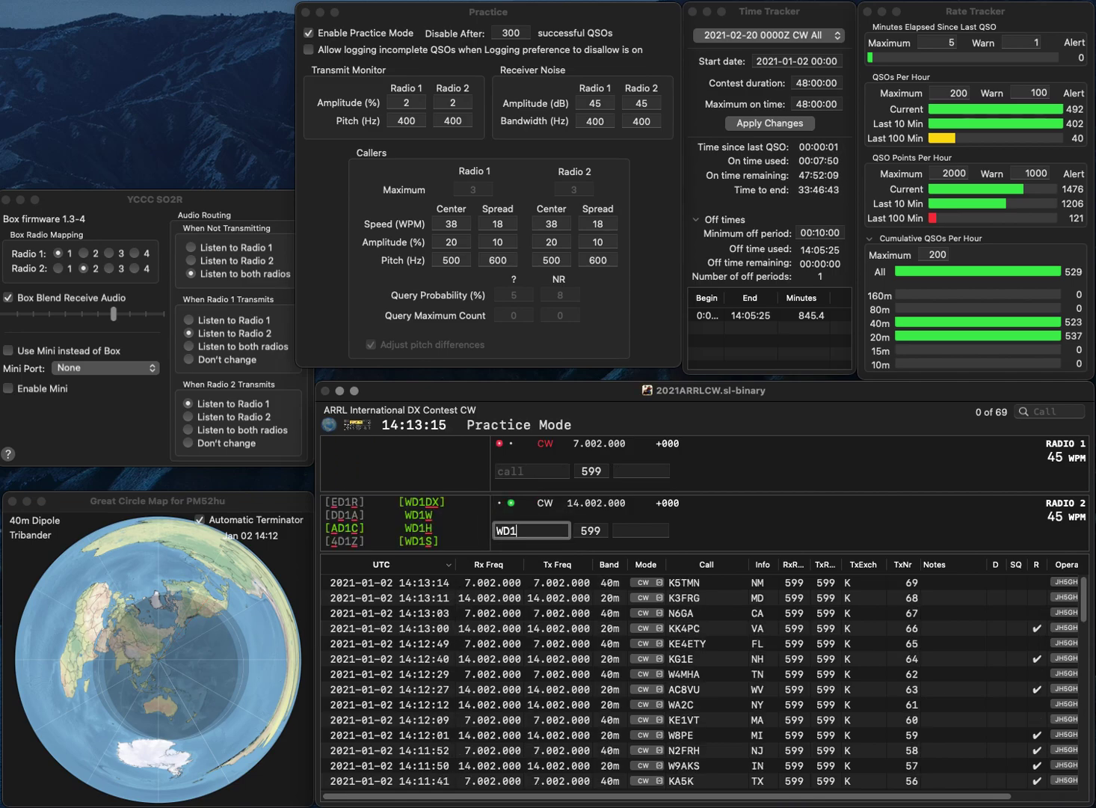
{"action": "type", "text": "W"}
{"action": "key", "text": "Return"}
{"action": "type", "text": "WT0DX"}
{"action": "key", "text": "Return"}
{"action": "type", "text": "/P"}
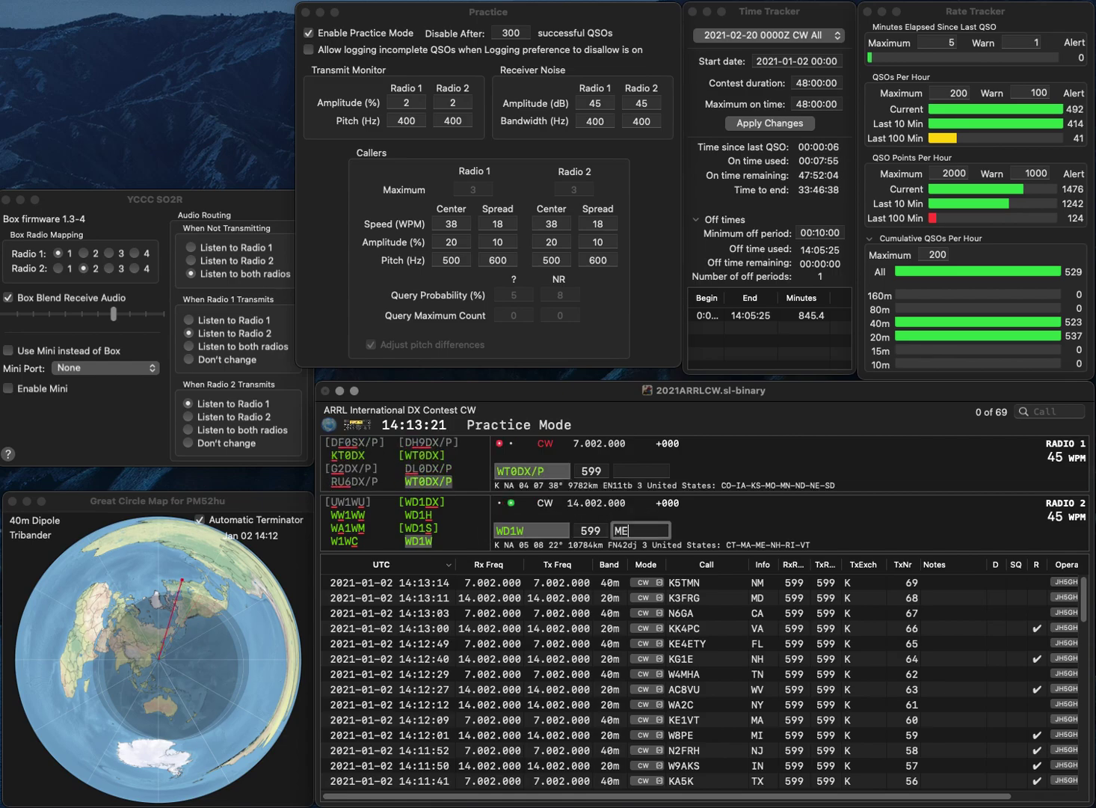
Step: Log WD1W with exchange ME on Radio 2 and WT0DX/P with exchange NE on Radio 1
{"action": "key", "text": "Return"}
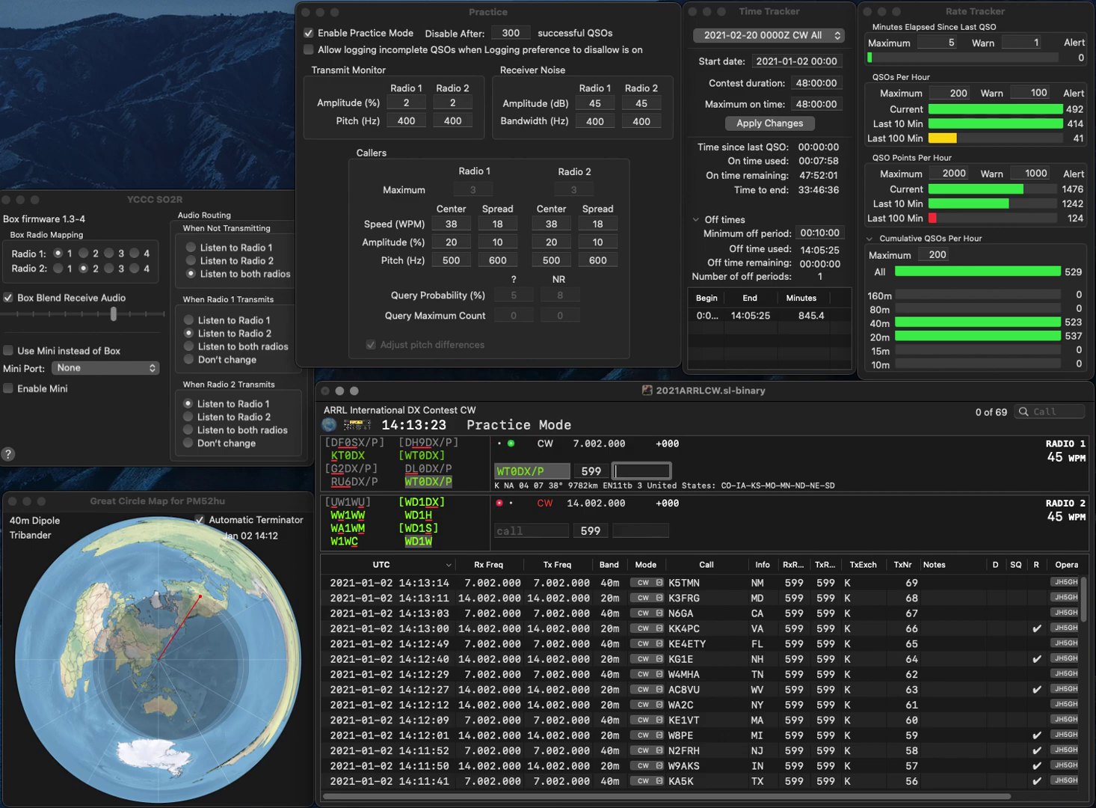
{"action": "type", "text": "NE"}
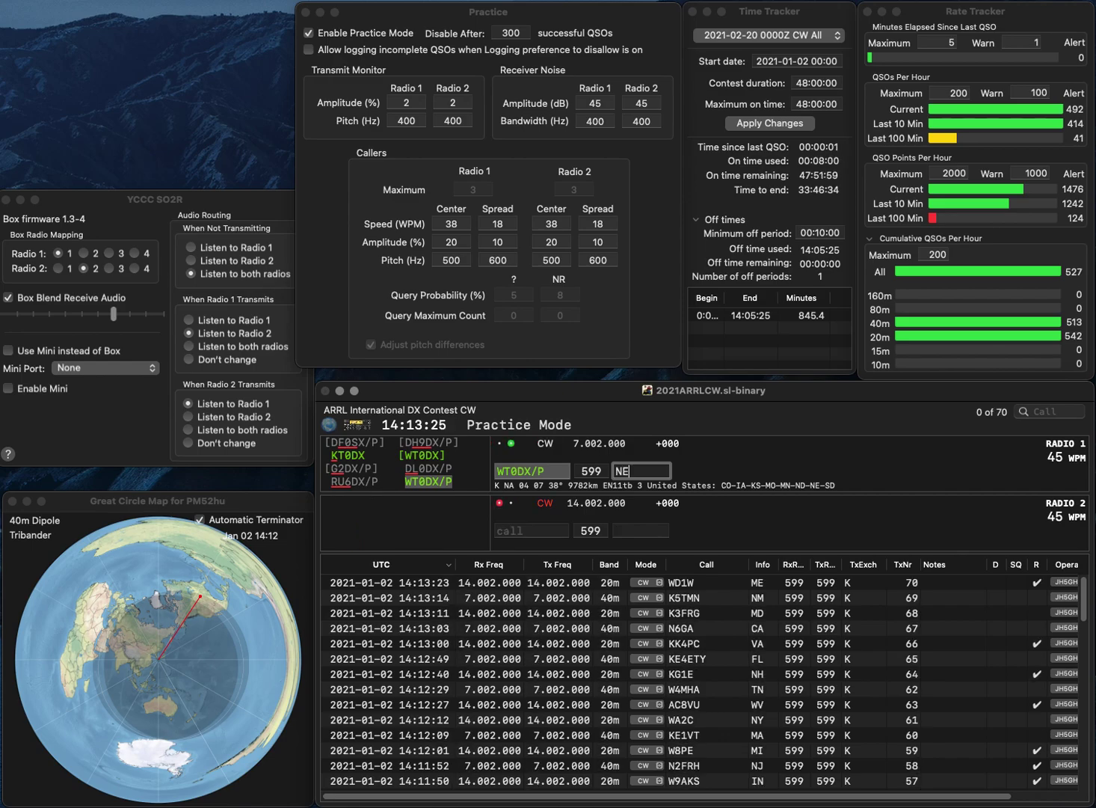
{"action": "key", "text": "Return"}
{"action": "type", "text": "W6SIY"}
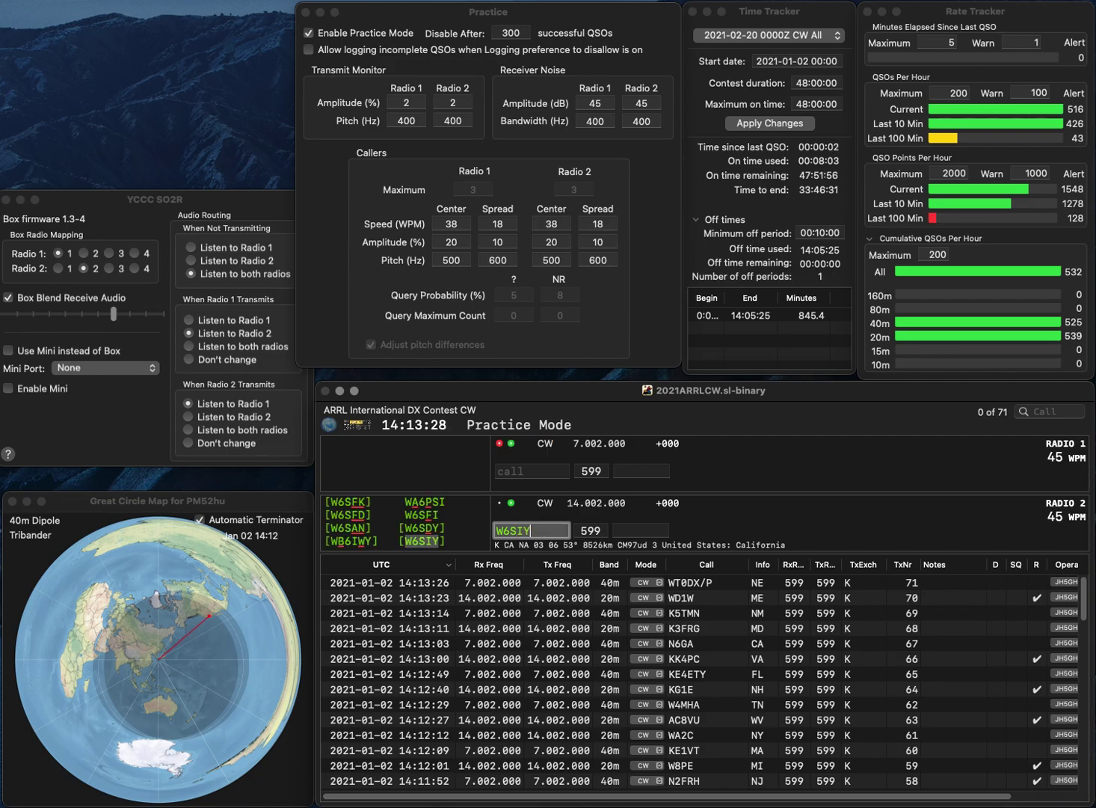
{"action": "key", "text": "Return"}
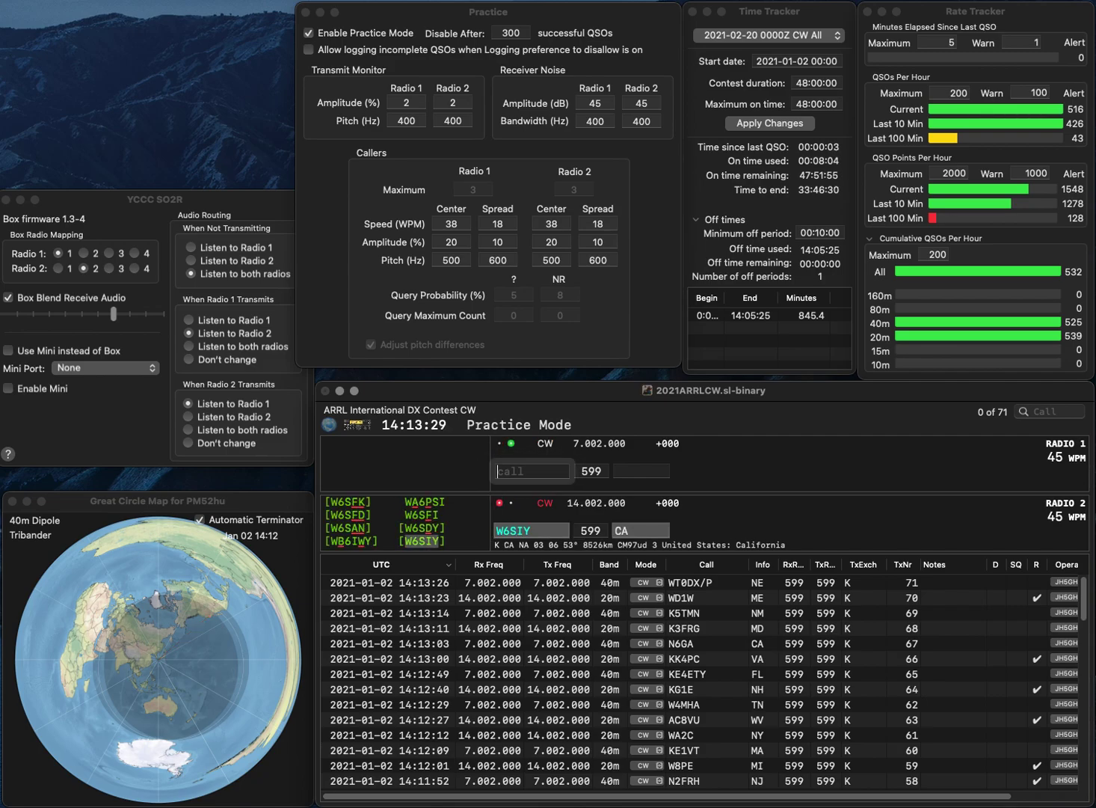
{"action": "type", "text": "6"}
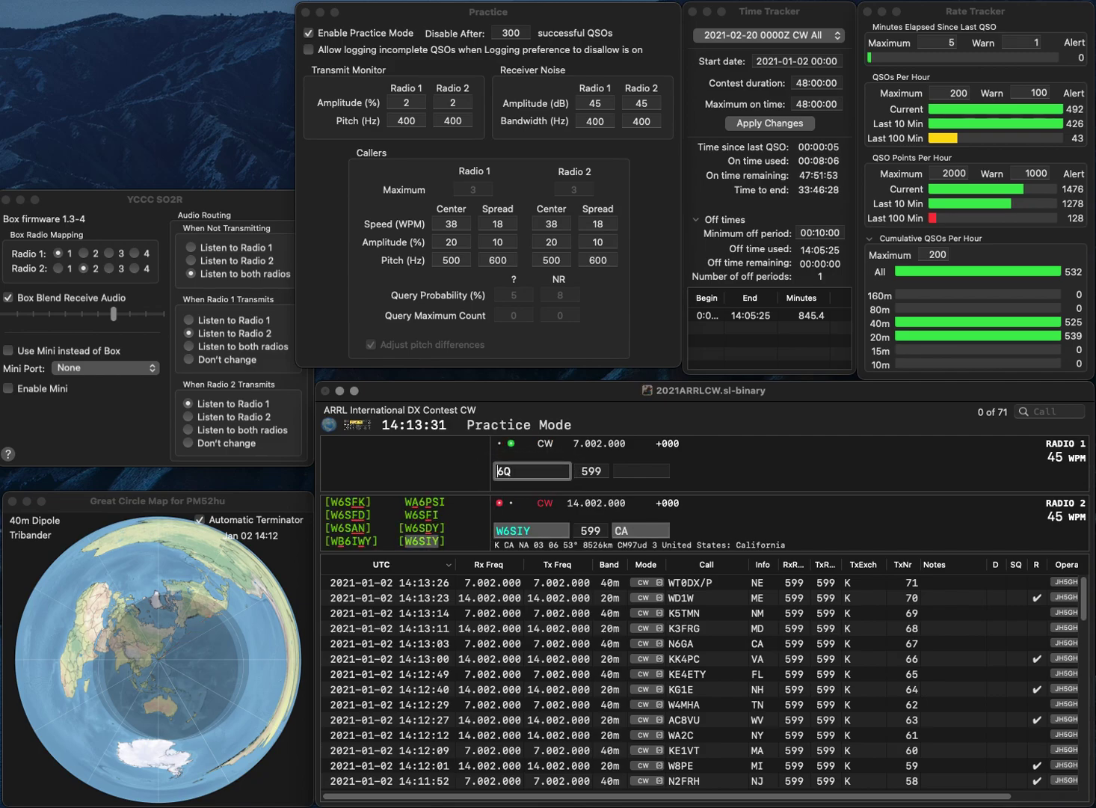
{"action": "type", "text": "Q"}
{"action": "key", "text": "Left"}
{"action": "key", "text": "Left"}
{"action": "type", "text": "W"}
{"action": "key", "text": "Delete"}
{"action": "type", "text": "7"}
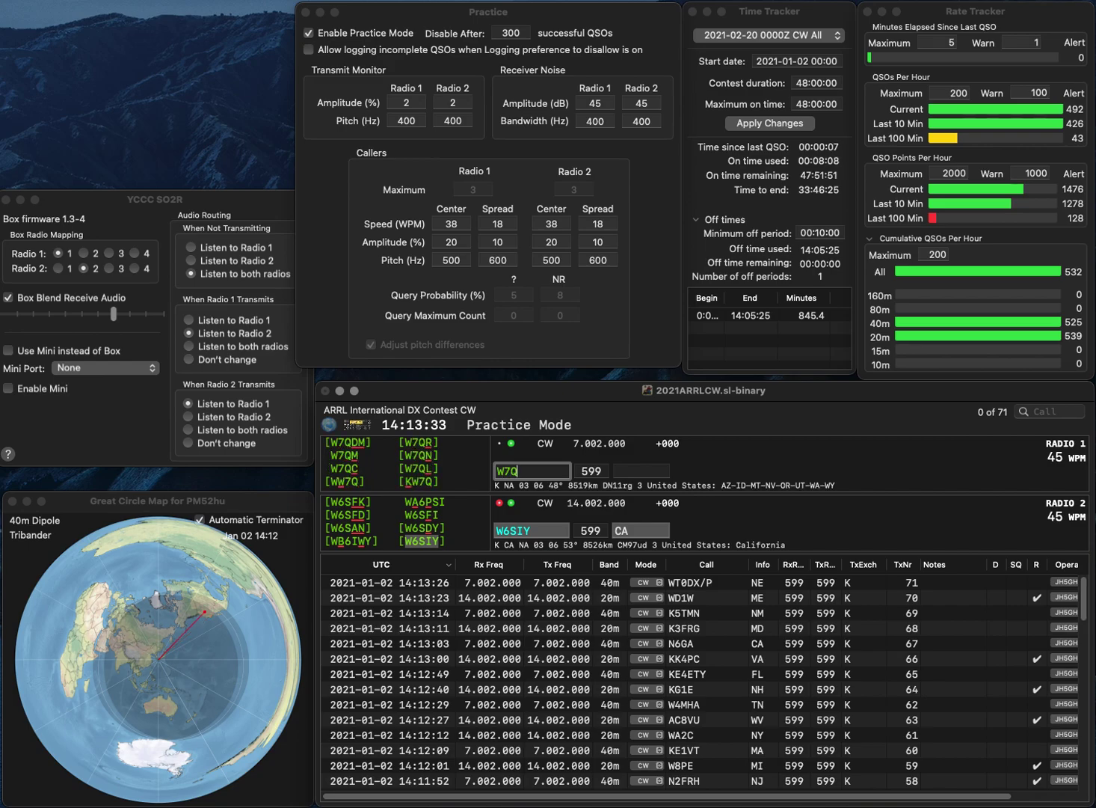
{"action": "key", "text": "Right"}
{"action": "type", "text": "L"}
{"action": "key", "text": "Return"}
{"action": "key", "text": "Return"}
{"action": "key", "text": "Tab"}
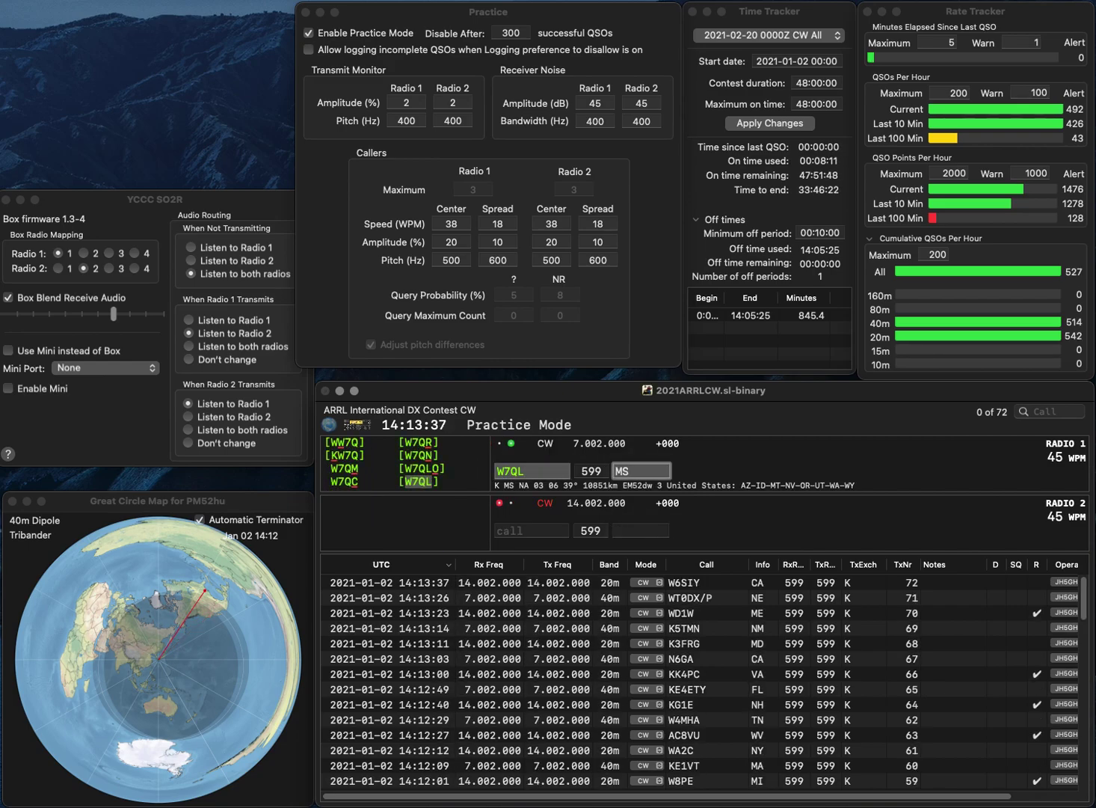
{"action": "key", "text": "Return"}
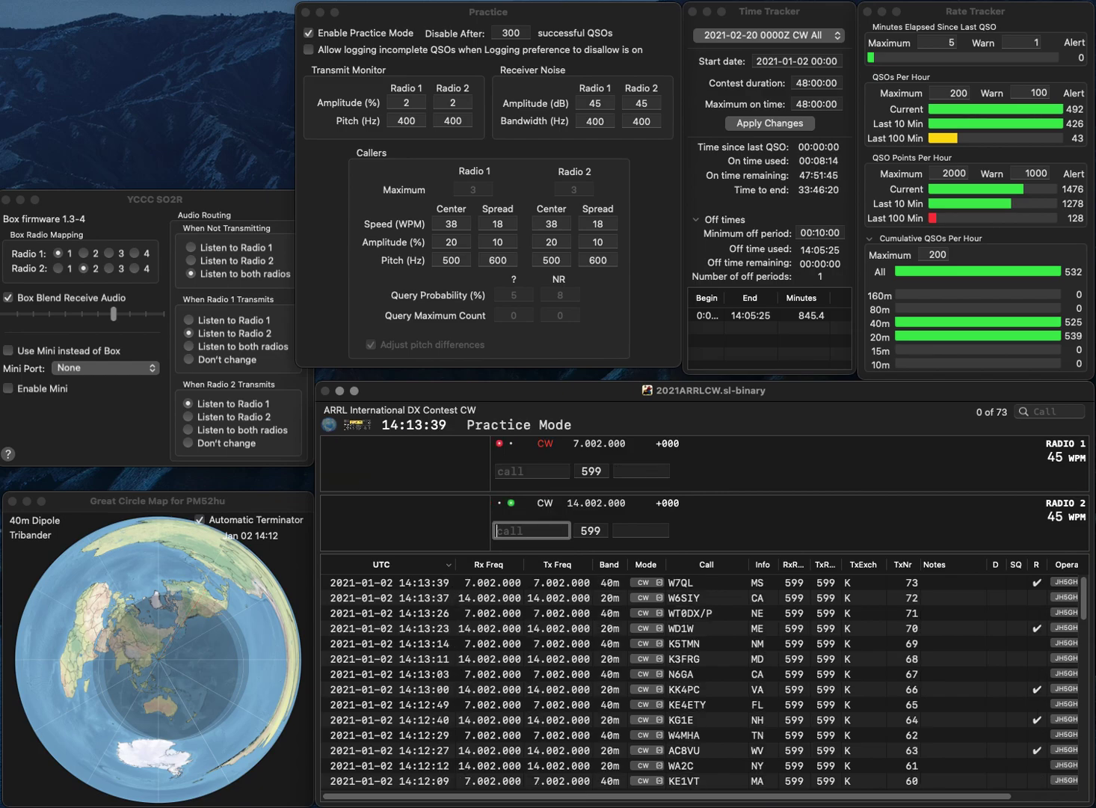
Step: Answer caller KC0JFY on Radio 2, and reduce the miscopied call on Radio 1 to AE7B and send it
{"action": "type", "text": "KC"}
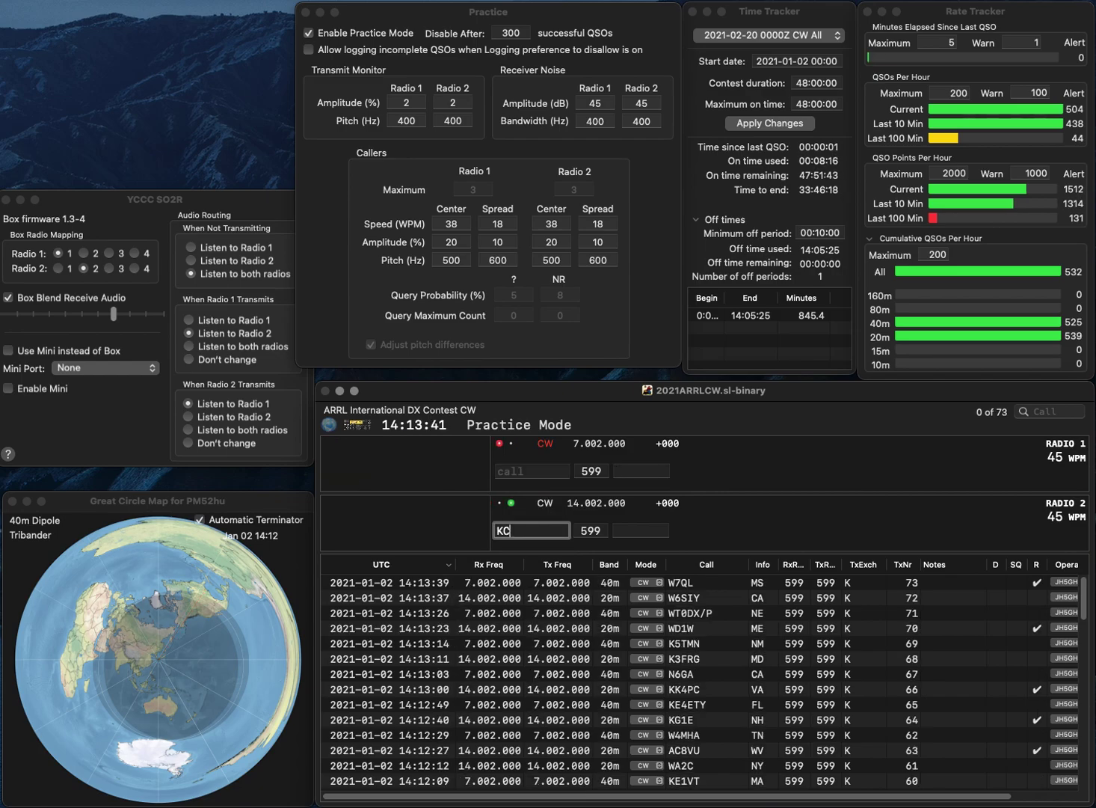
{"action": "type", "text": "0JFY"}
{"action": "key", "text": "Return"}
{"action": "type", "text": "W"}
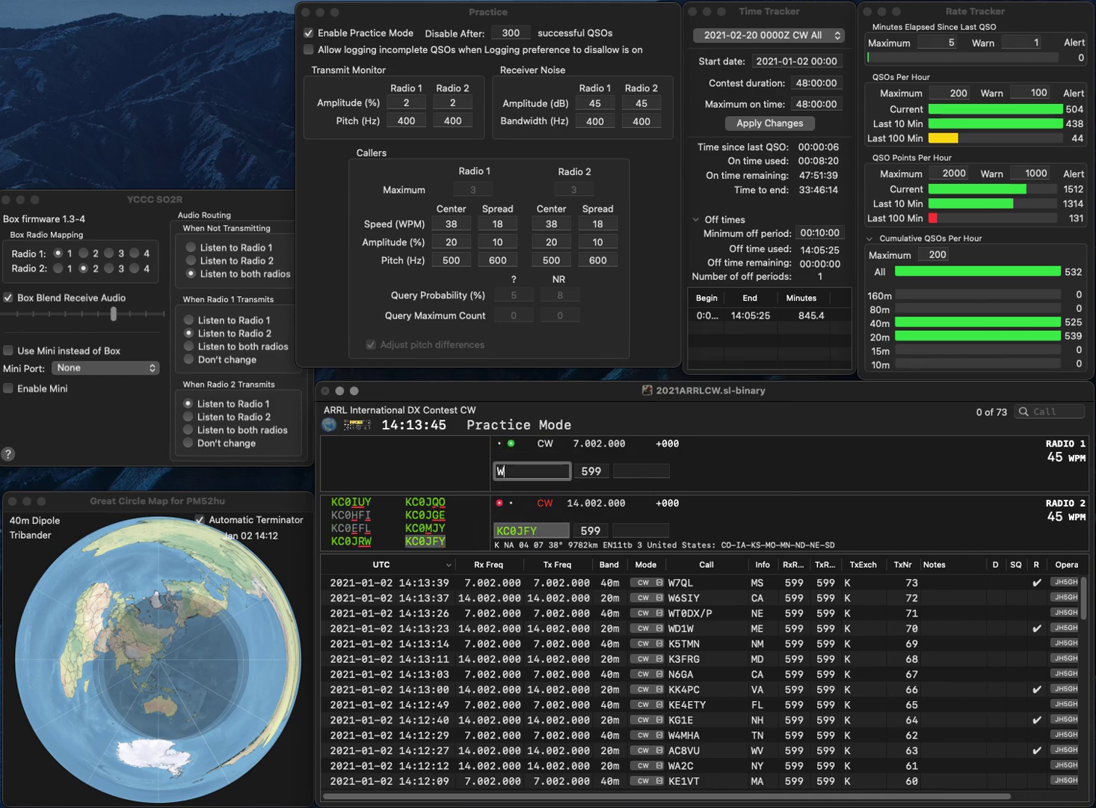
{"action": "type", "text": "AE7"}
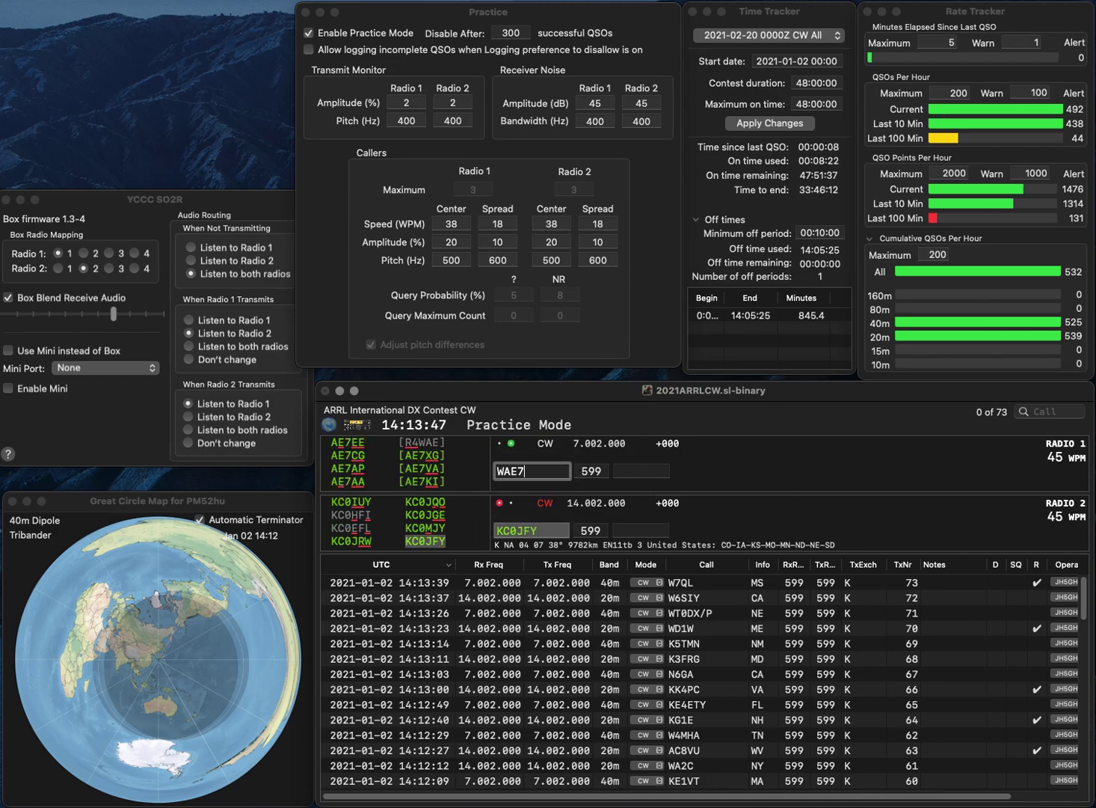
{"action": "type", "text": "B"}
{"action": "key", "text": "Home"}
{"action": "key", "text": "Delete"}
{"action": "key", "text": "Tab"}
{"action": "key", "text": "space"}
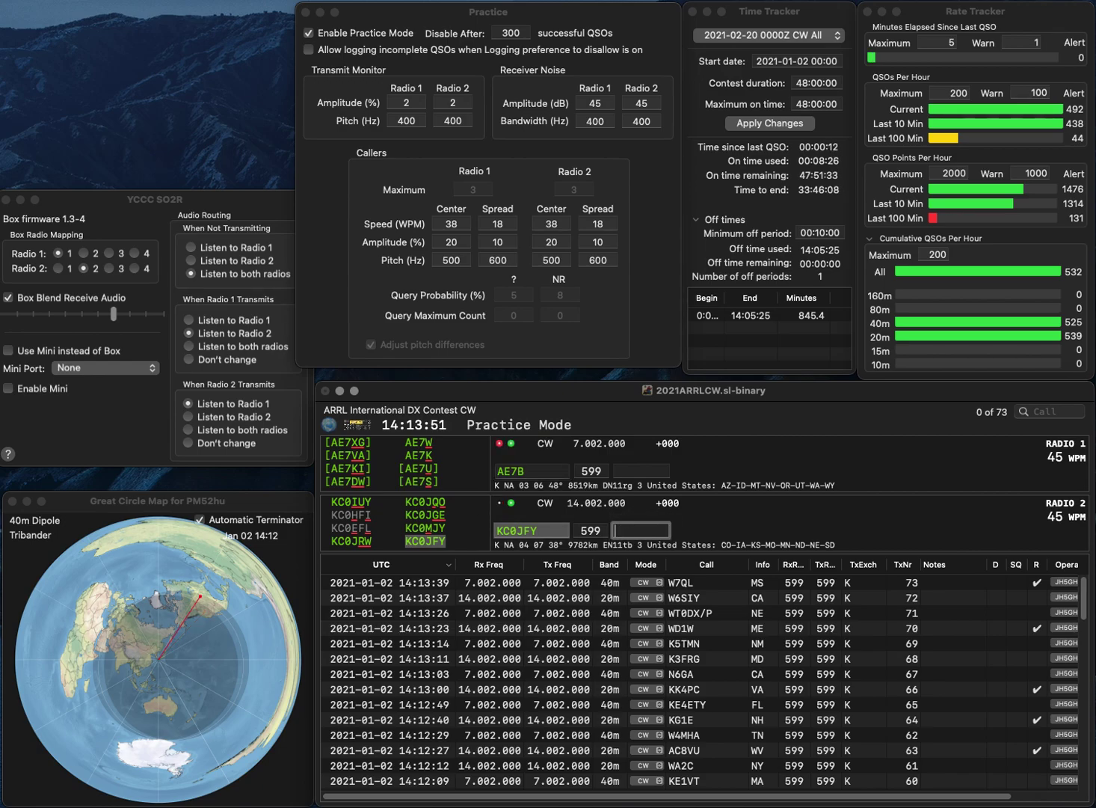
{"action": "key", "text": "Return"}
{"action": "key", "text": "Tab"}
{"action": "key", "text": "BackSpace"}
{"action": "type", "text": "ID"}
{"action": "key", "text": "Return"}
{"action": "key", "text": "Tab"}
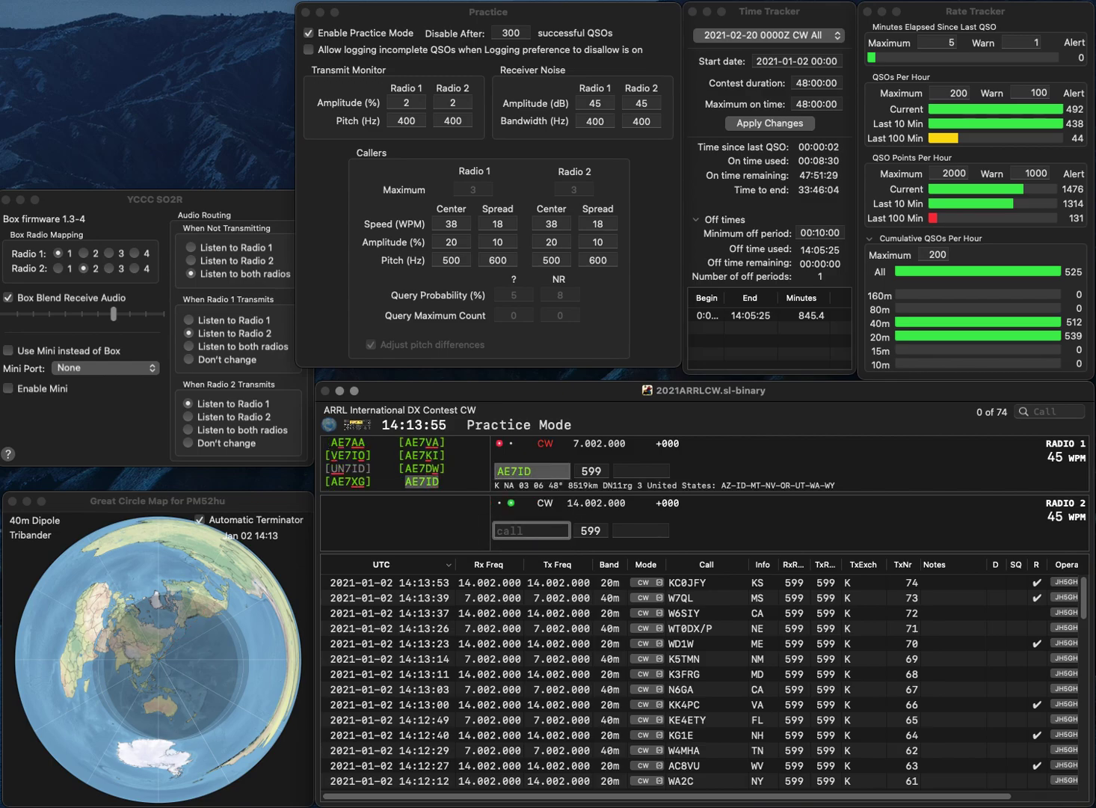
{"action": "type", "text": "N3BXG"}
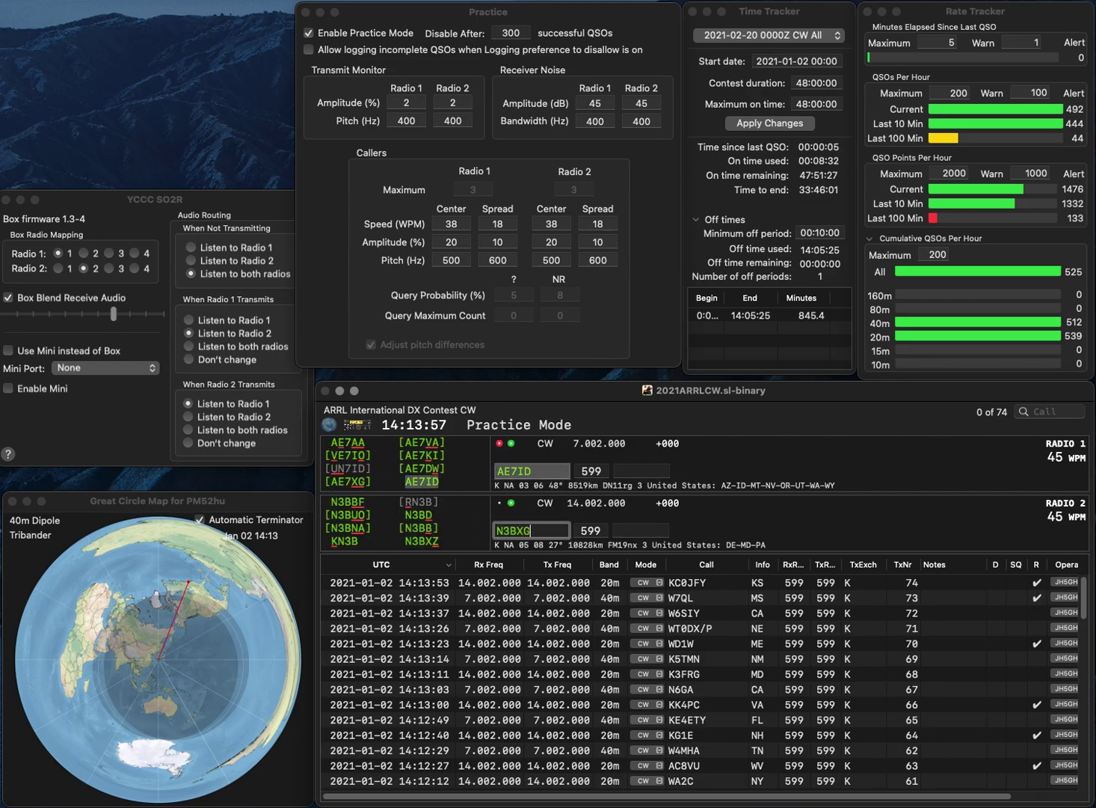
{"action": "key", "text": "Return"}
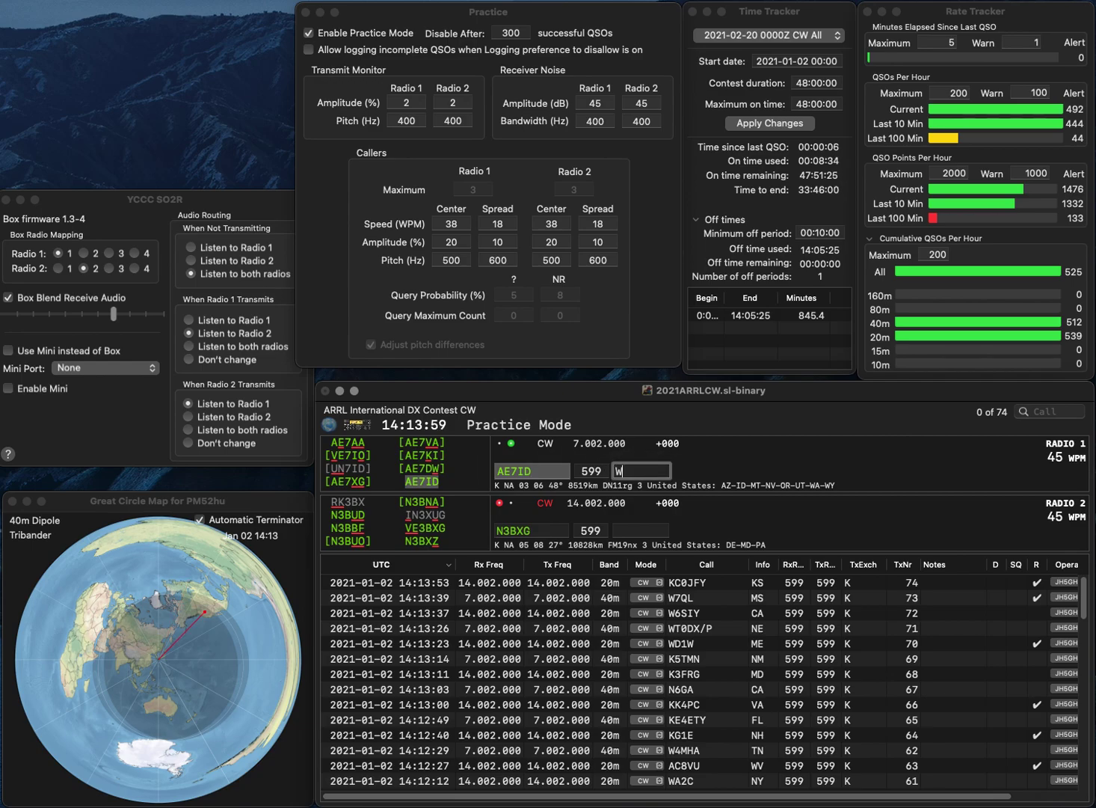
{"action": "type", "text": "WA"}
{"action": "key", "text": "Return"}
Step: Correct the Radio 2 call to N3BXZ and answer caller W0PB on Radio 1
{"action": "key", "text": "BackSpace"}
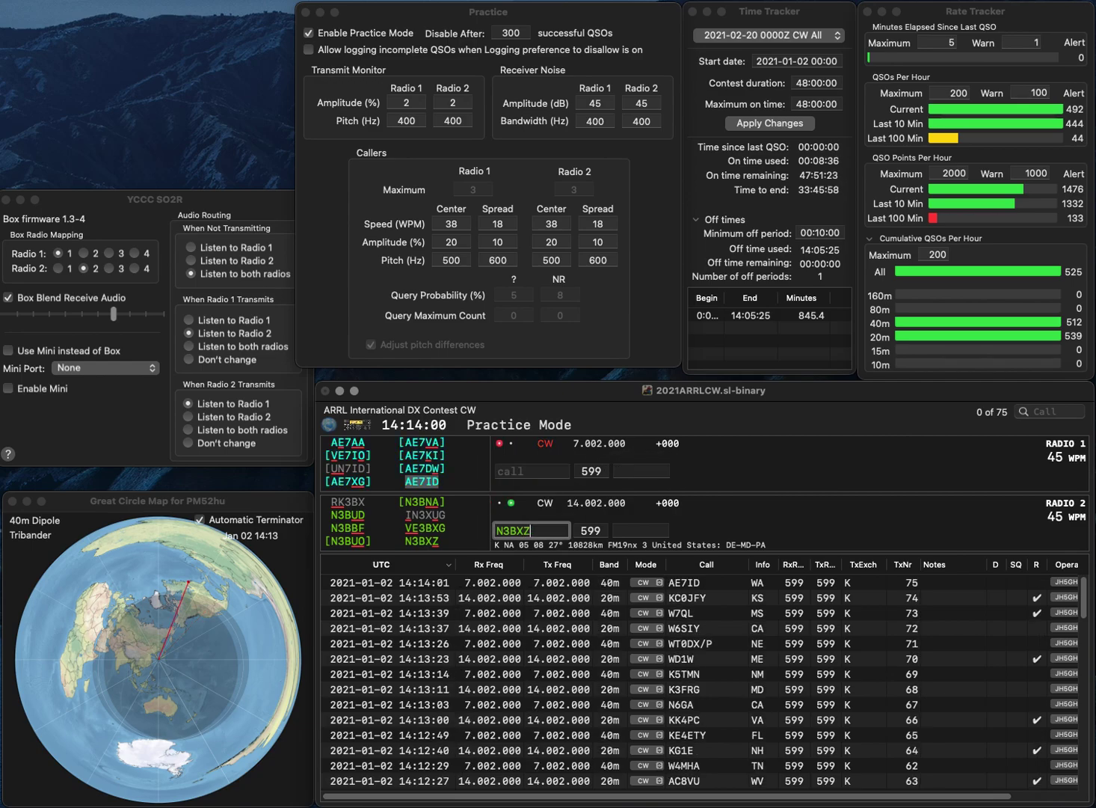
{"action": "type", "text": "Z"}
{"action": "key", "text": "Return"}
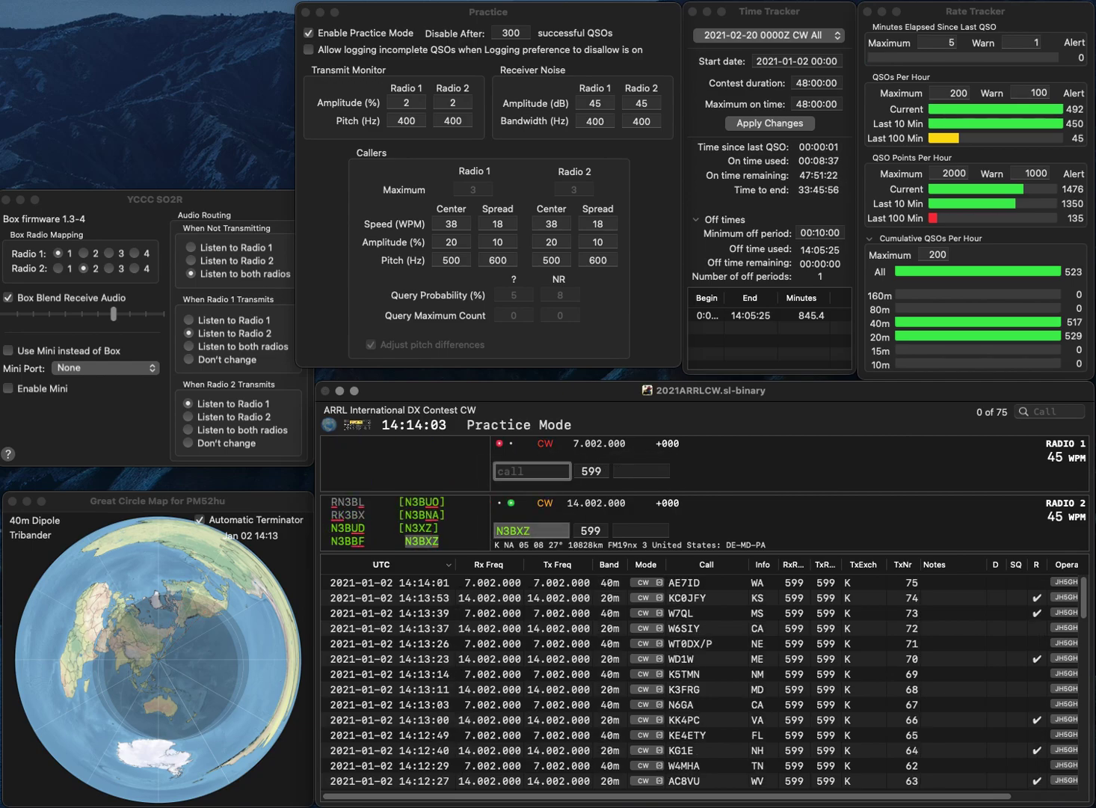
{"action": "type", "text": "W0"}
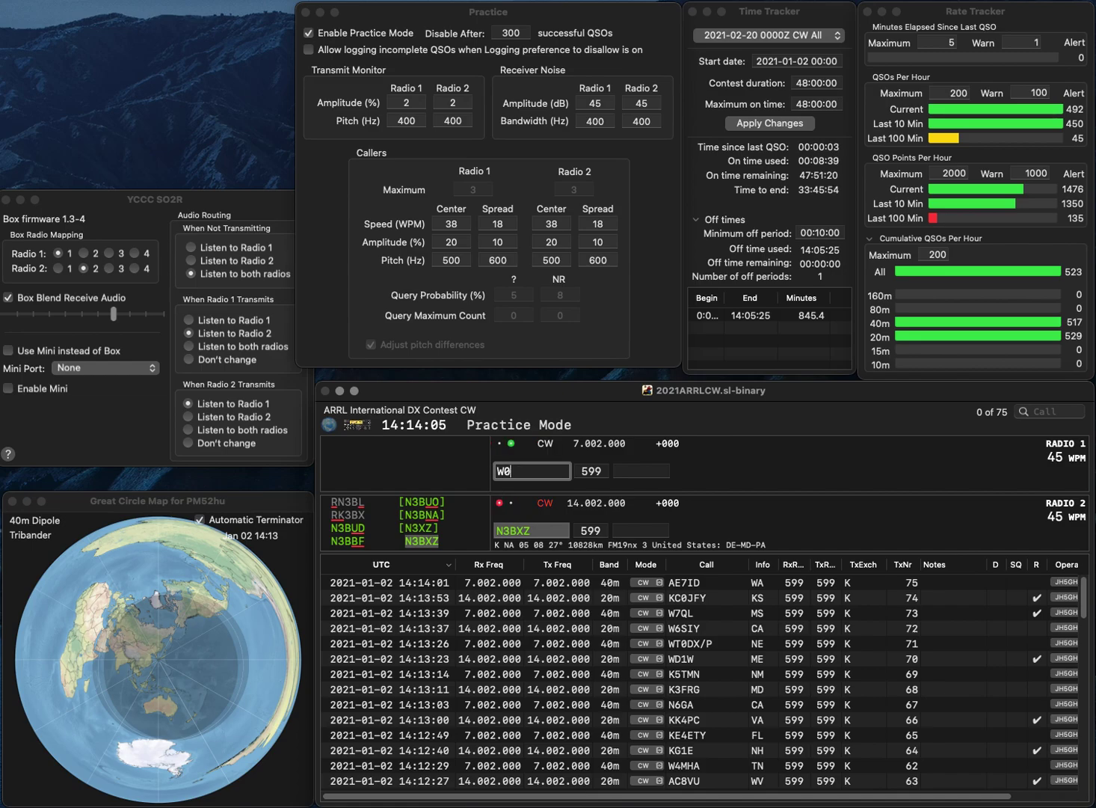
{"action": "type", "text": "PB"}
{"action": "key", "text": "Return"}
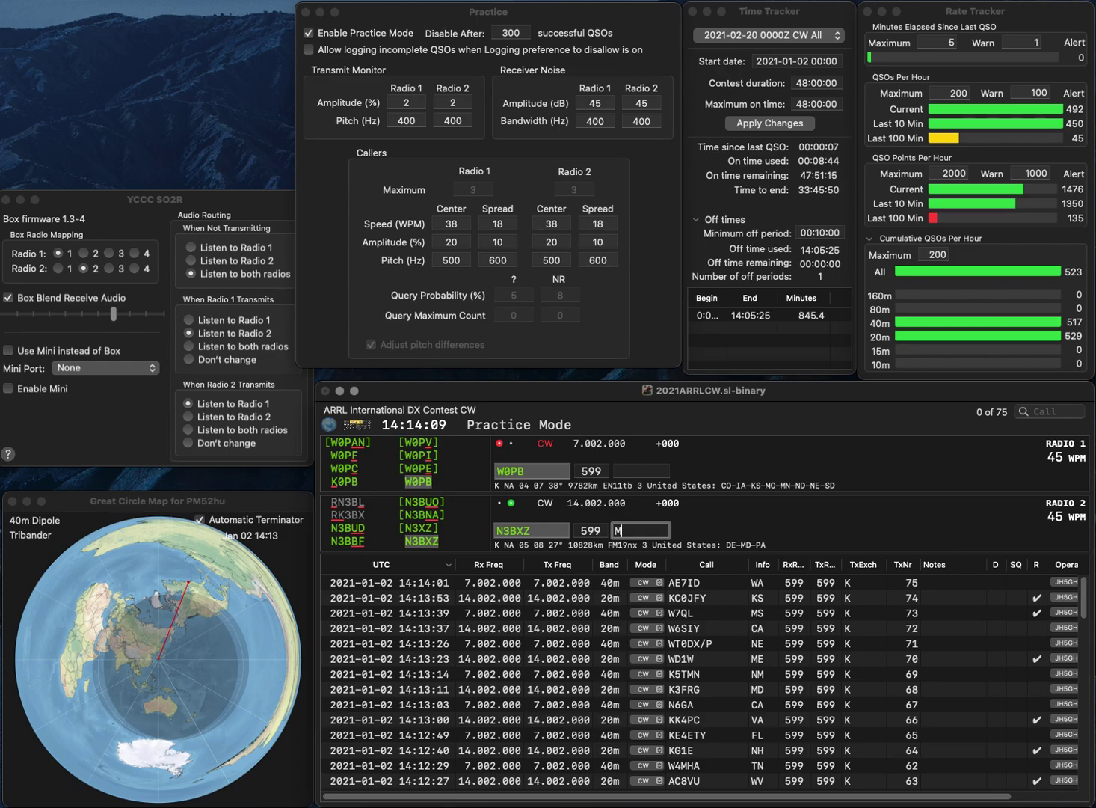
{"action": "key", "text": "Return"}
{"action": "type", "text": "MO"}
{"action": "key", "text": "Return"}
{"action": "type", "text": "KM4M"}
{"action": "key", "text": "Return"}
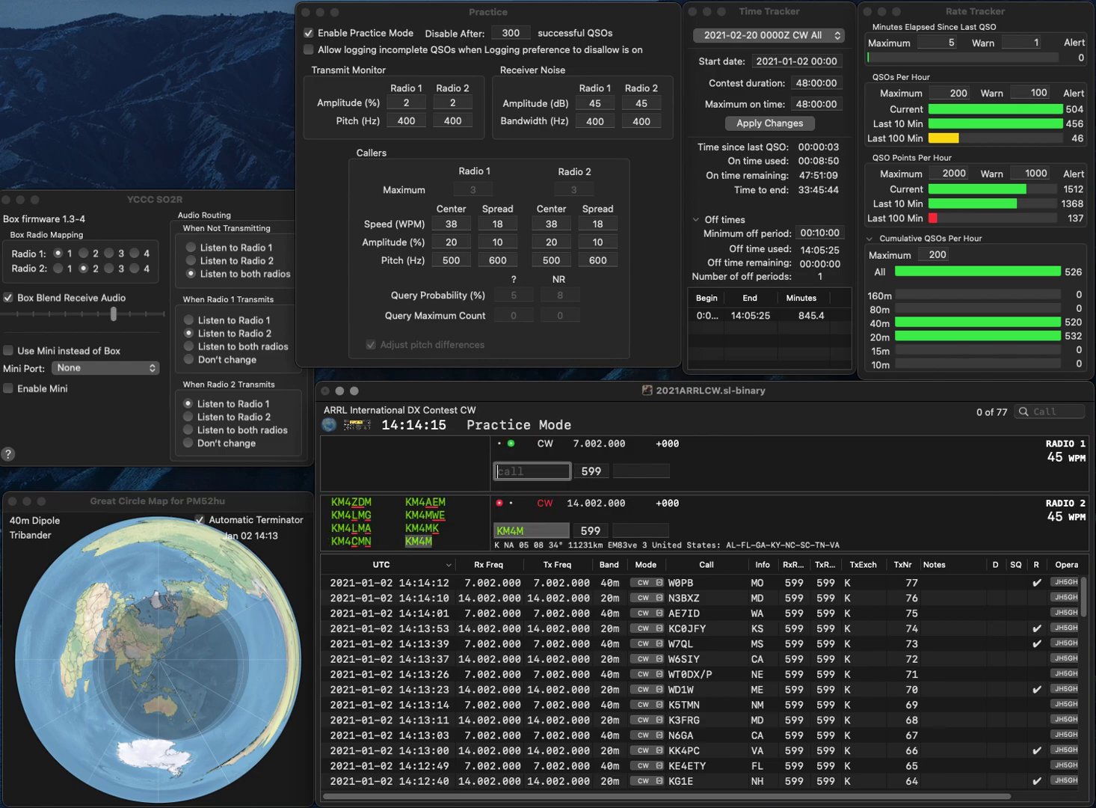
{"action": "type", "text": "KC9QOJ"}
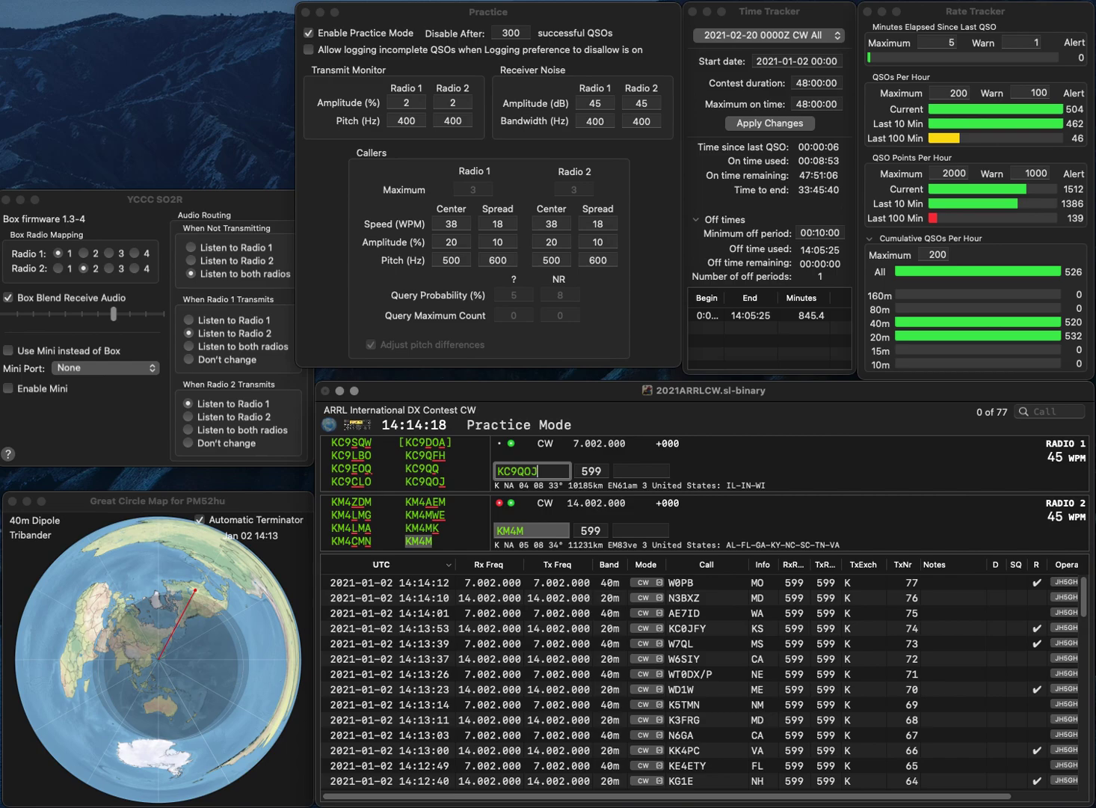
{"action": "key", "text": "Return"}
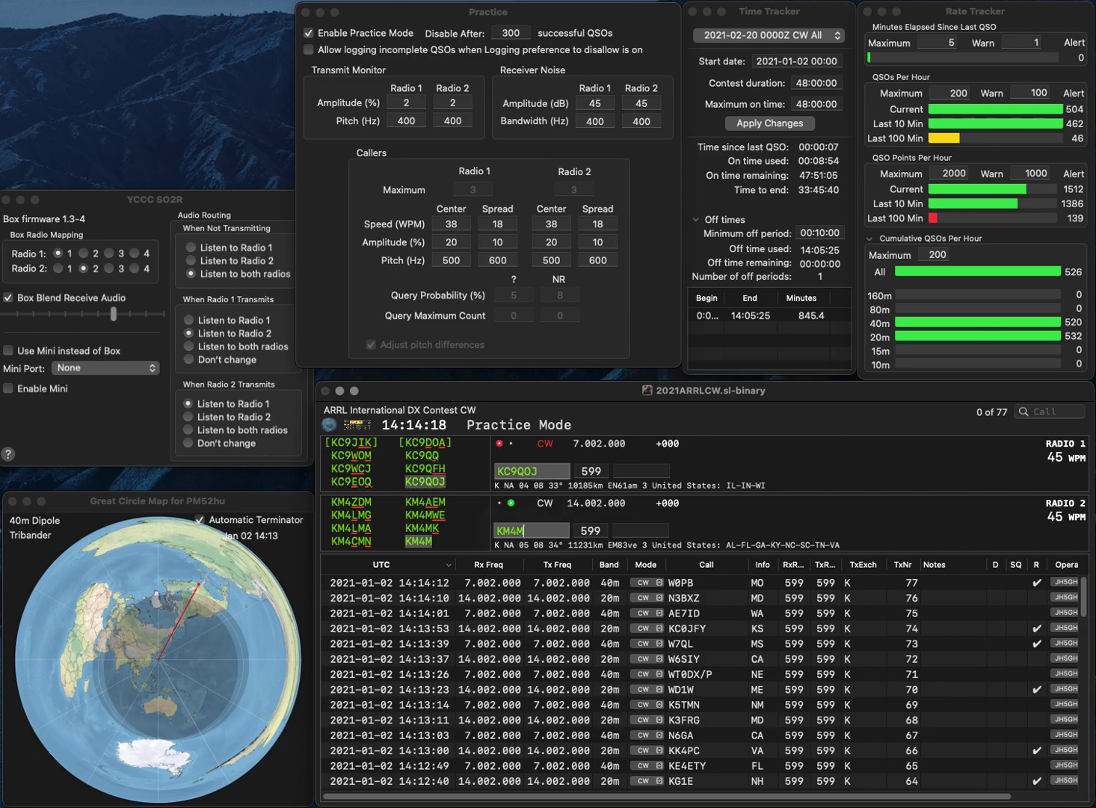
{"action": "type", "text": "NC"}
{"action": "key", "text": "Return"}
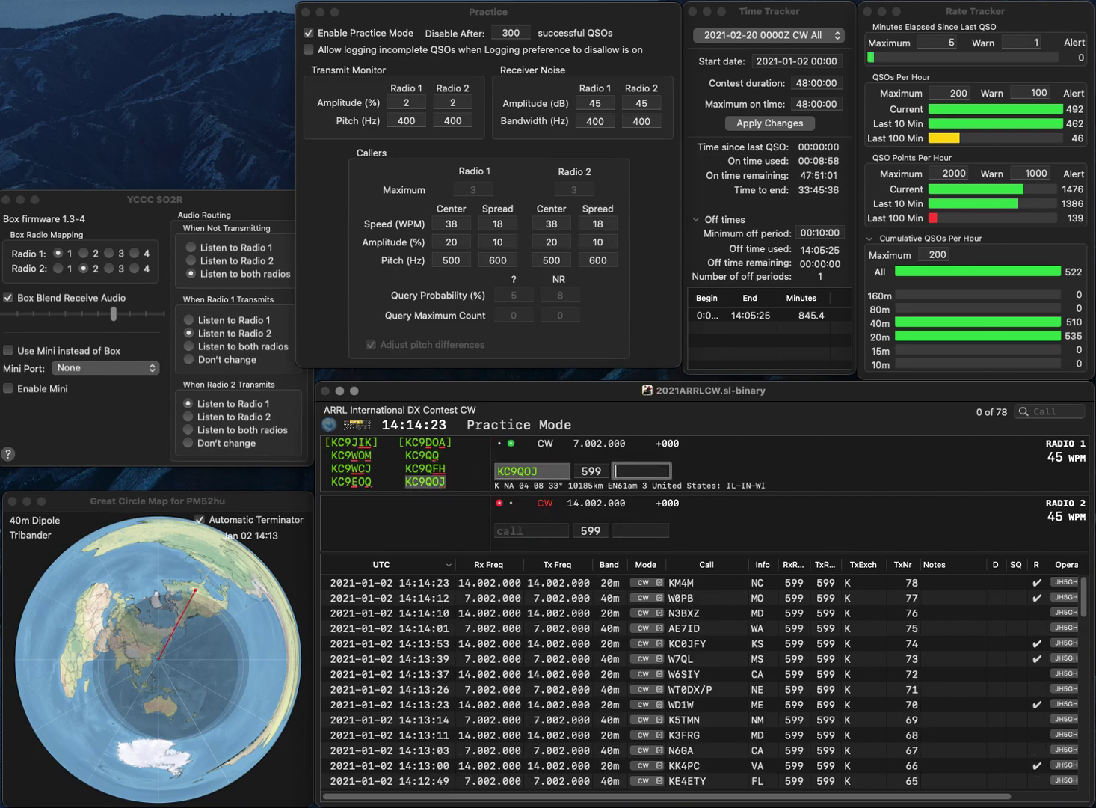
{"action": "type", "text": "IL"}
{"action": "key", "text": "Return"}
Step: Answer and log AB9CD with exchange WI on Radio 2 and K3WU with exchange PA on Radio 1
{"action": "type", "text": "AB9CD"}
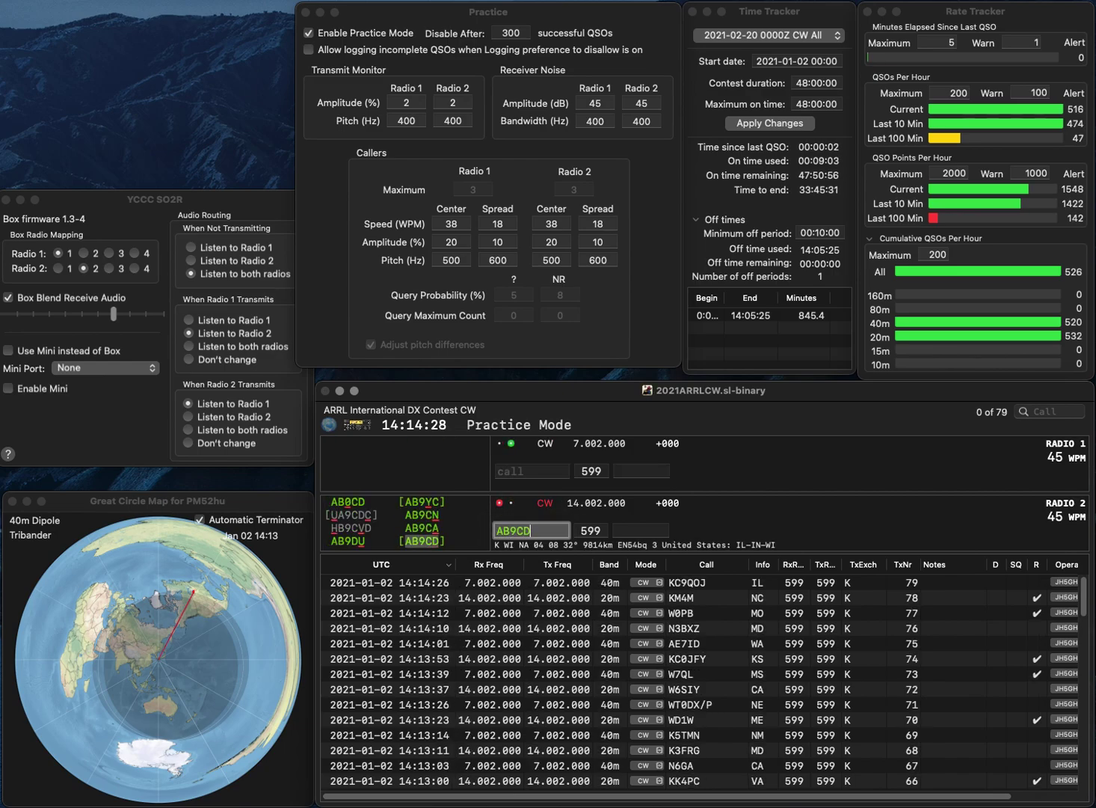
{"action": "key", "text": "Return"}
{"action": "type", "text": "K3WU"}
{"action": "key", "text": "Return"}
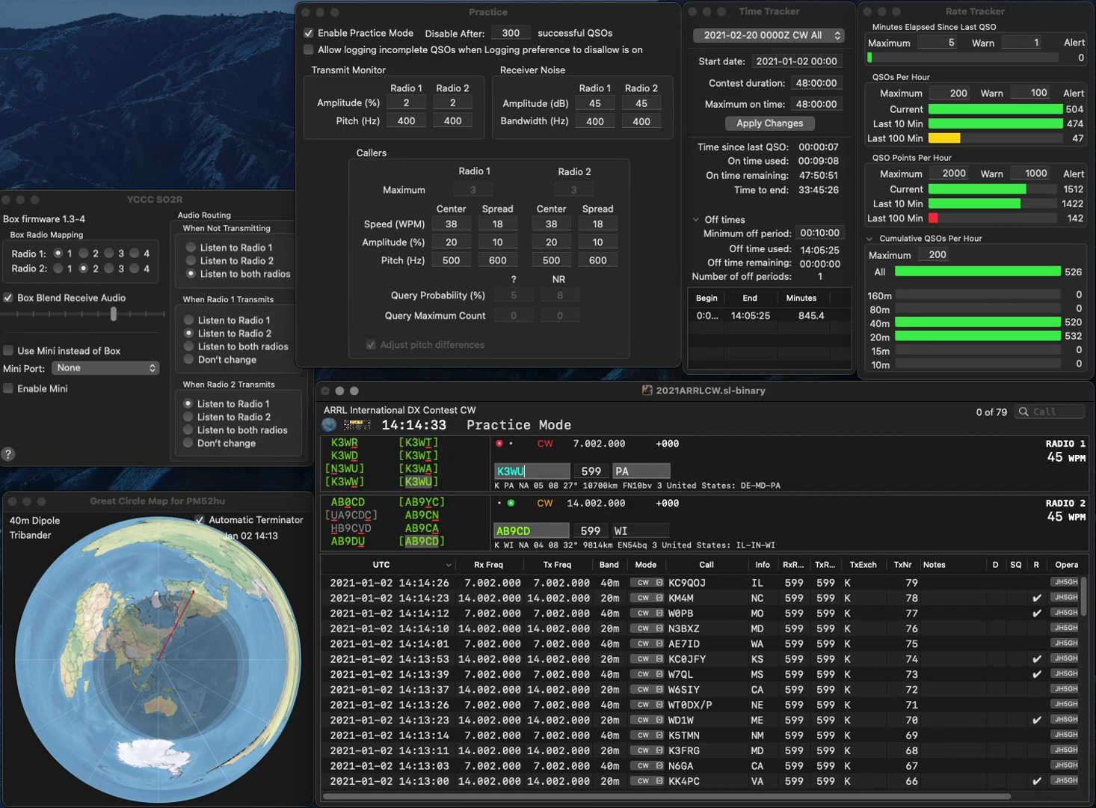
{"action": "key", "text": "Return"}
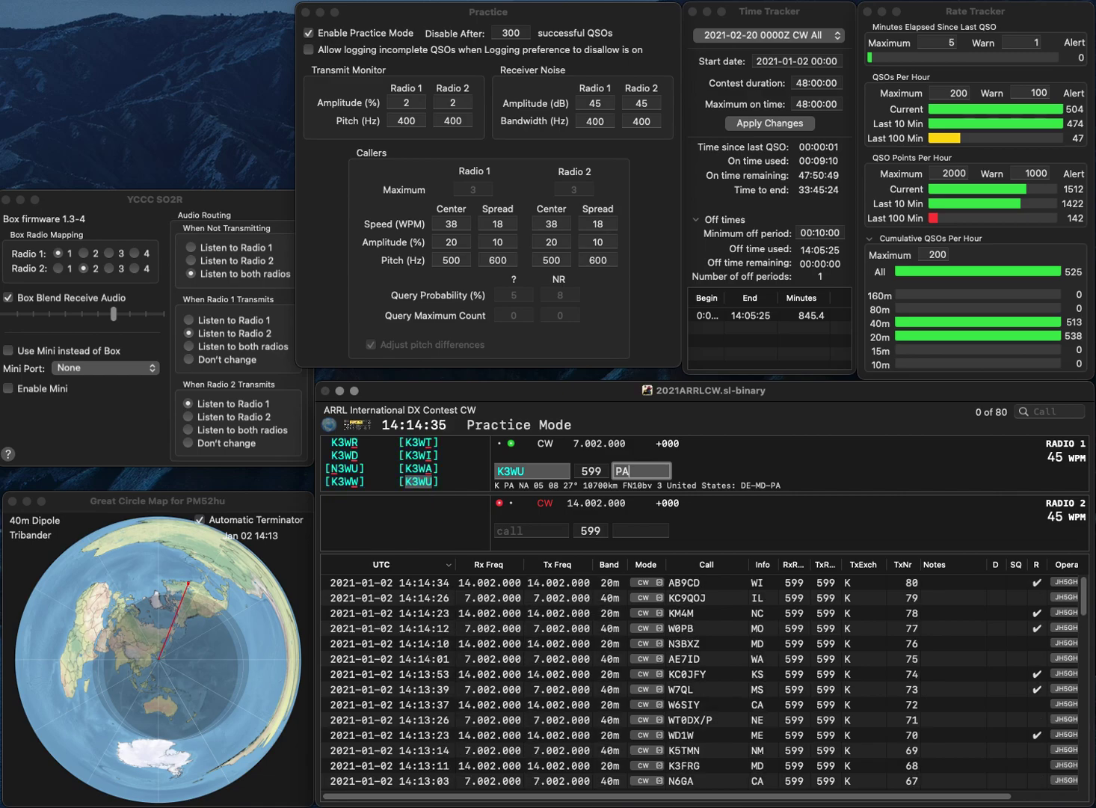
{"action": "key", "text": "Return"}
Step: Answer caller K9GY on Radio 2 and caller KB3ORR on Radio 1
{"action": "type", "text": "K"}
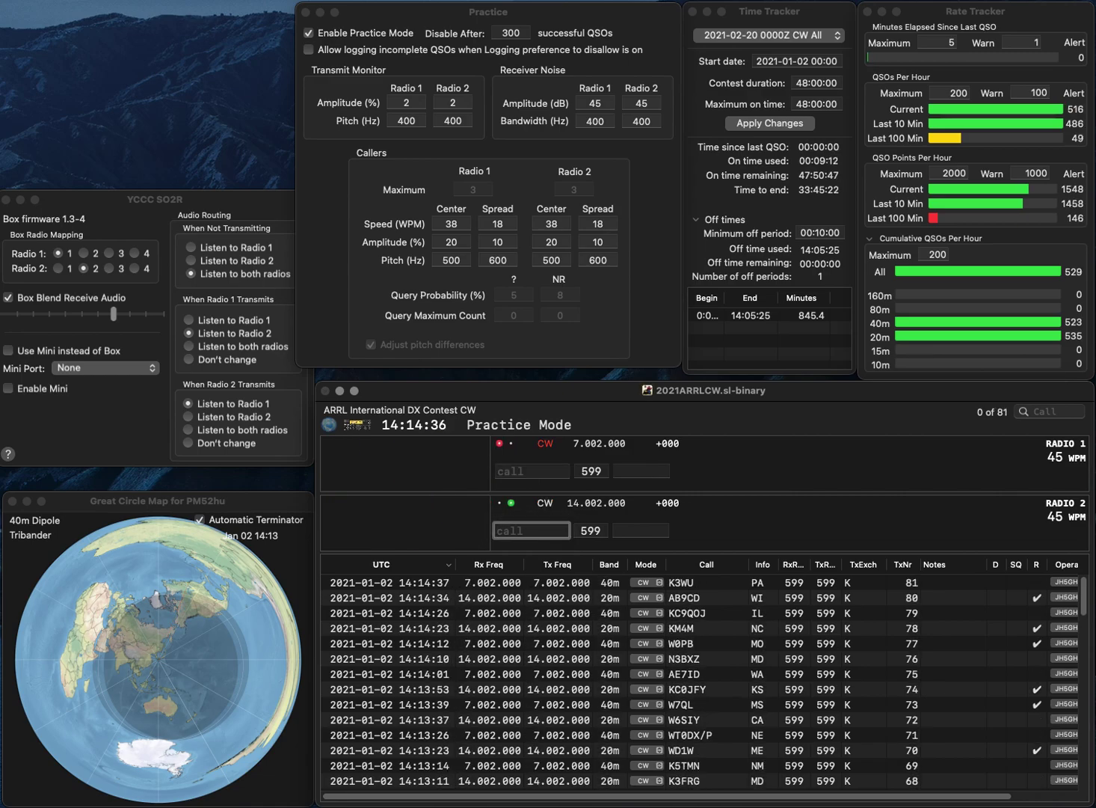
{"action": "type", "text": "9GY"}
{"action": "key", "text": "Return"}
{"action": "type", "text": "WB3ORR"}
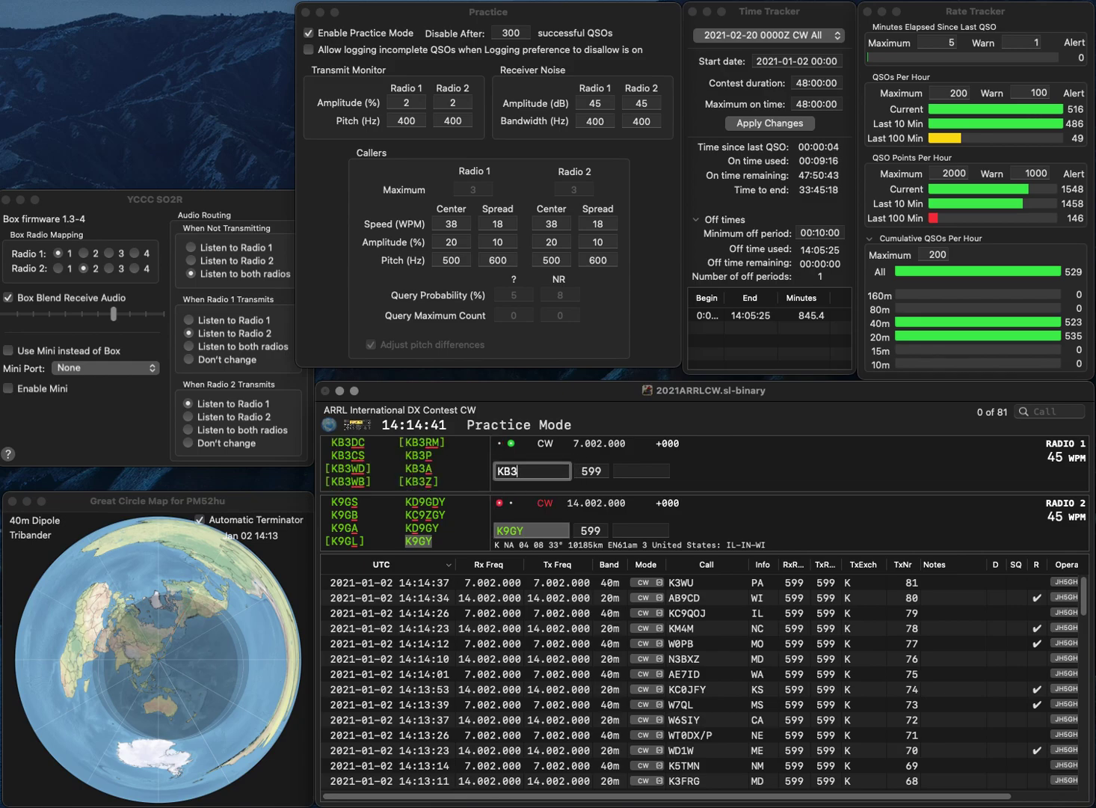
{"action": "key", "text": "Return"}
Step: Log K9GY with exchange IN on Radio 2 and KB3ORR with exchange PA on Radio 1
{"action": "type", "text": "PA"}
{"action": "key", "text": "backslash"}
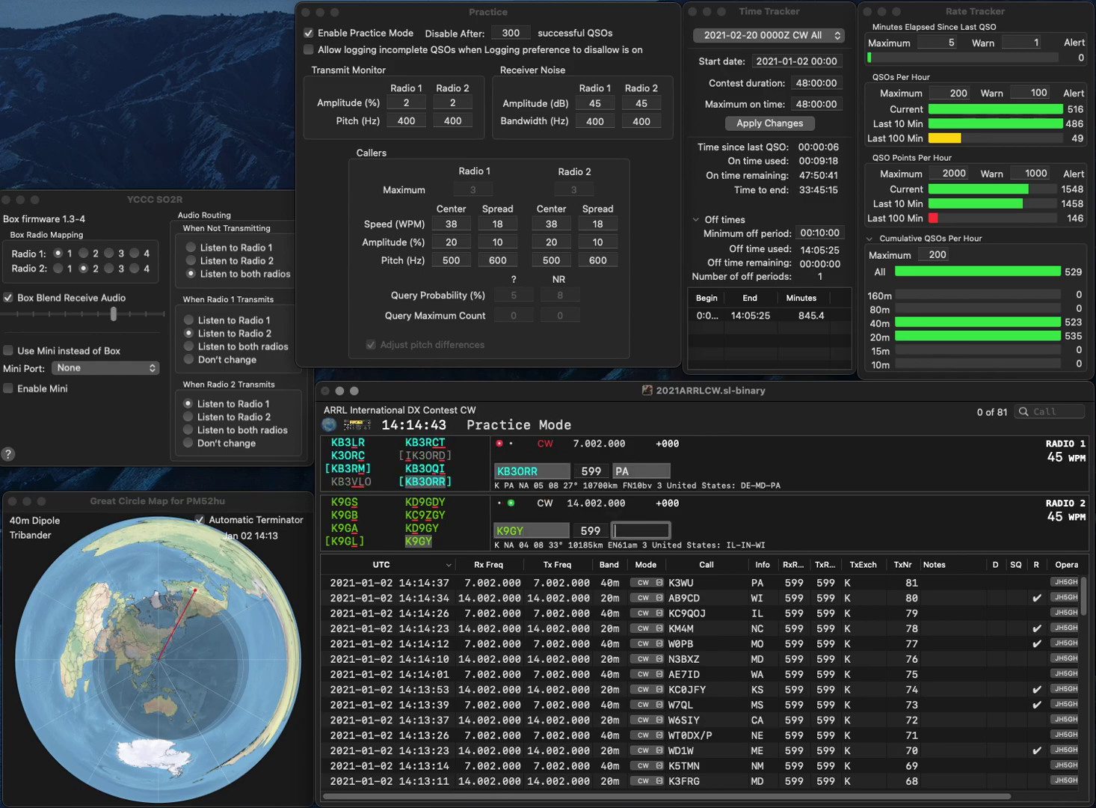
{"action": "type", "text": "IN"}
{"action": "key", "text": "Return"}
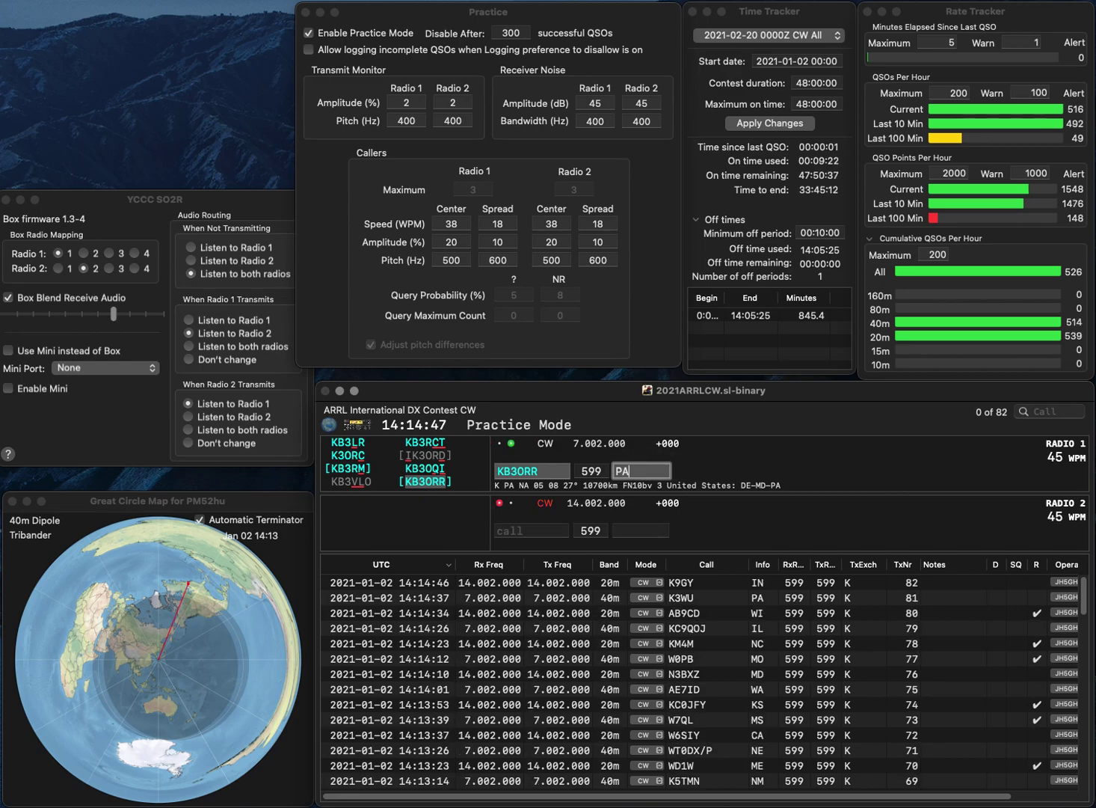
{"action": "key", "text": "Return"}
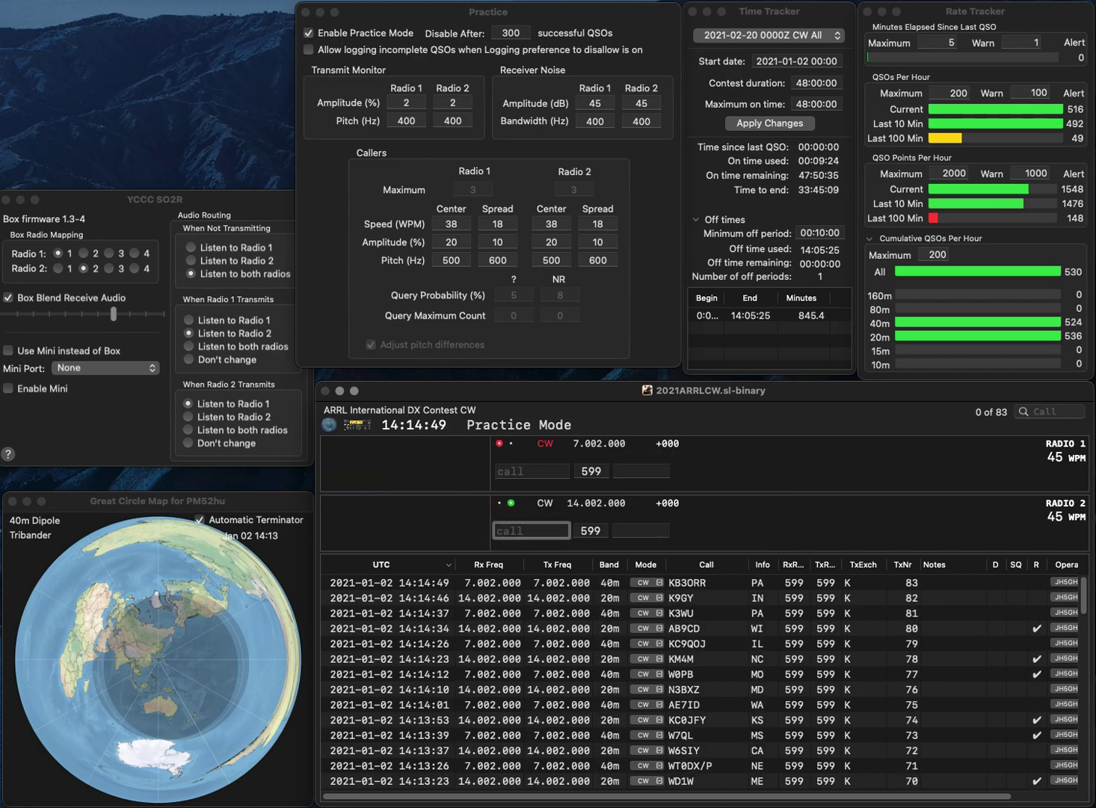
{"action": "key", "text": "Return"}
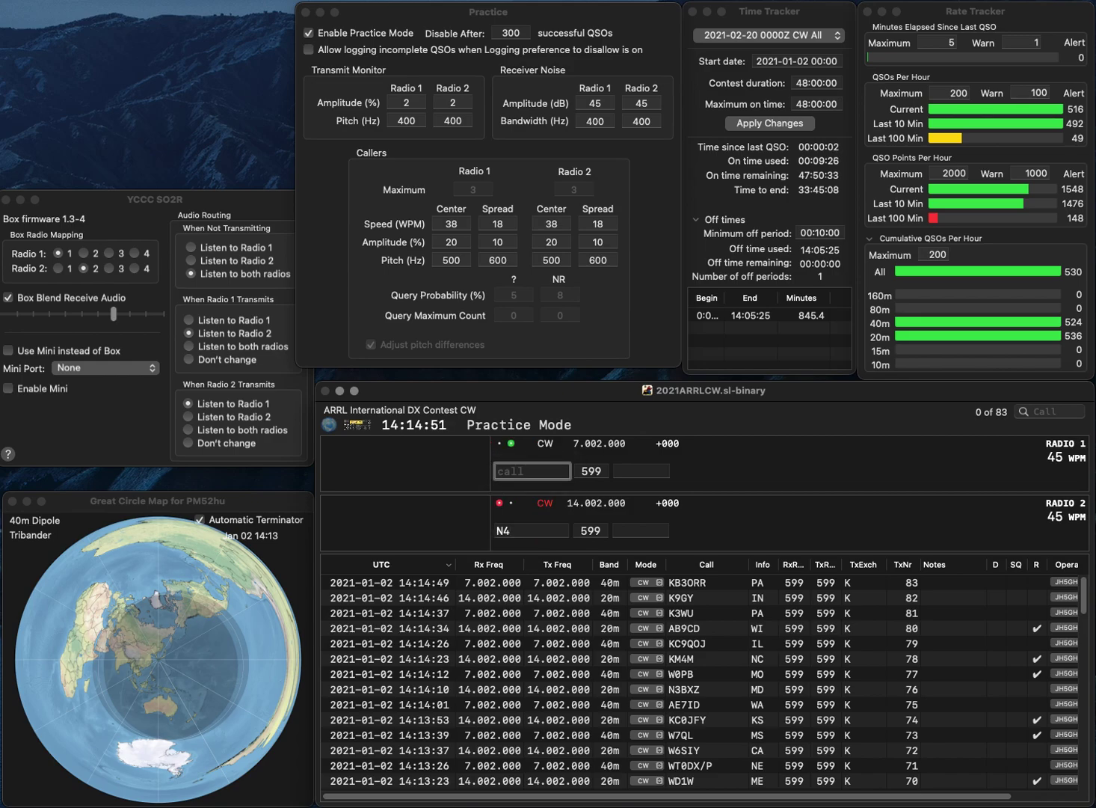
{"action": "type", "text": "W4VQ"}
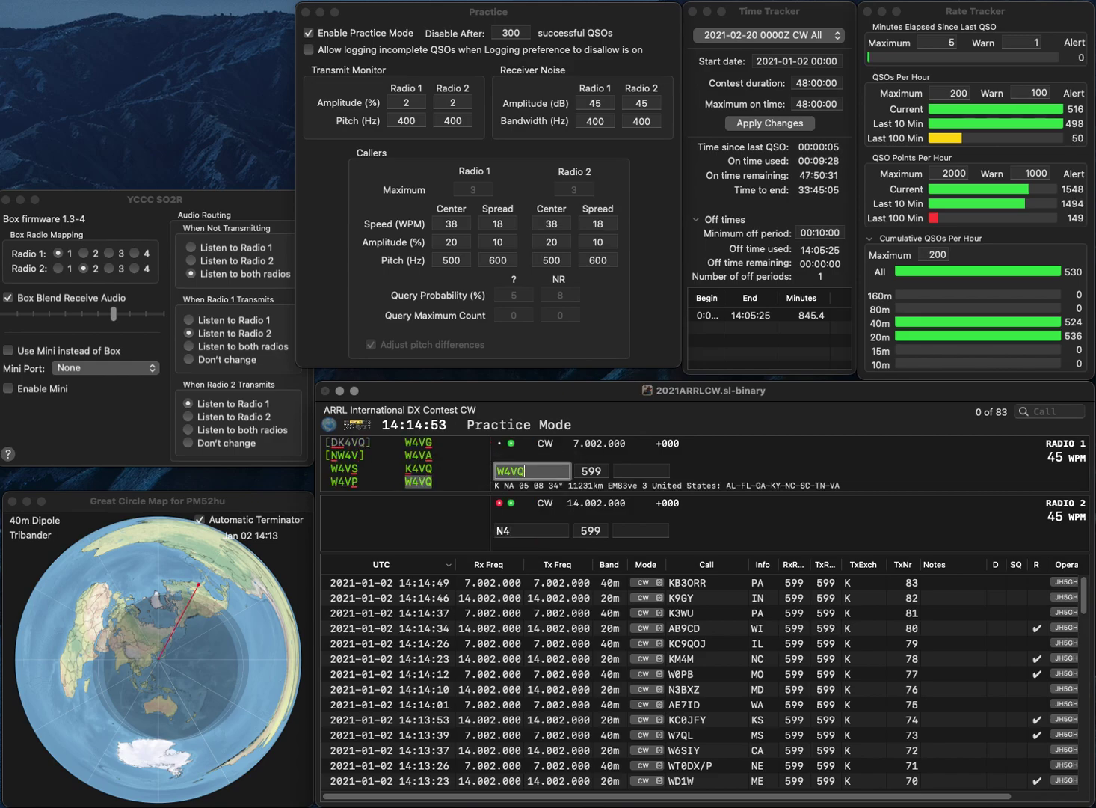
{"action": "key", "text": "Return"}
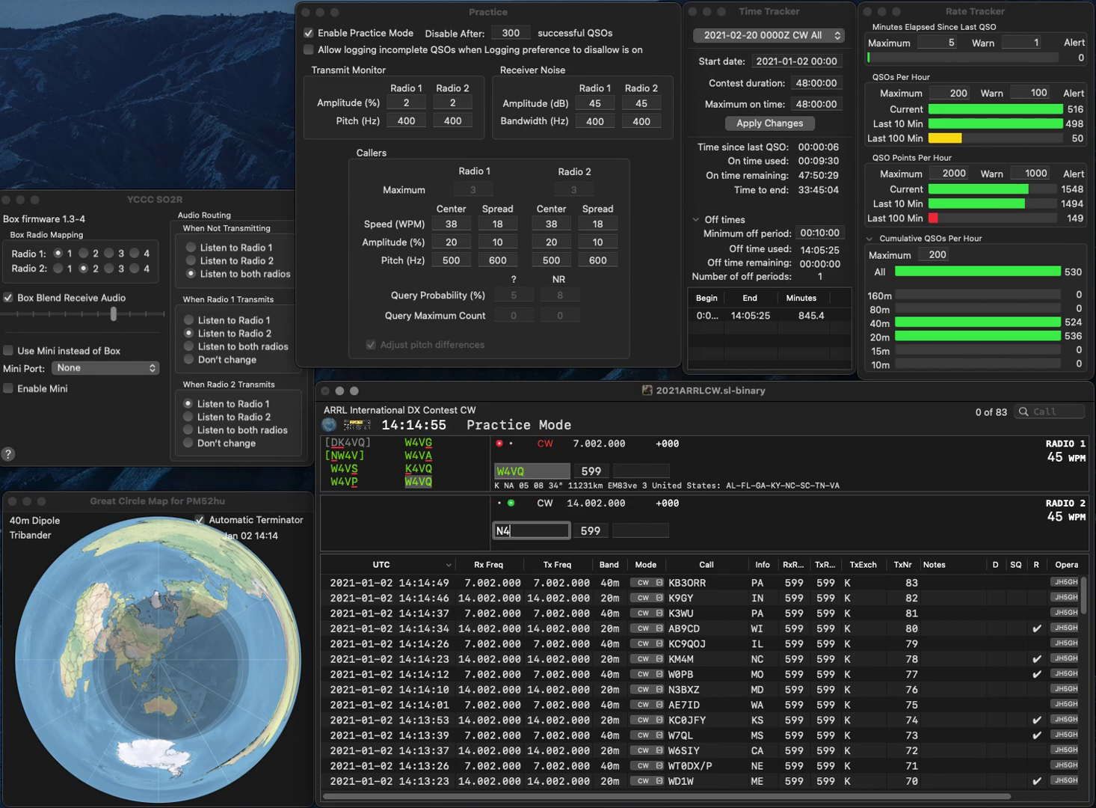
{"action": "type", "text": "JRG"}
{"action": "key", "text": "Return"}
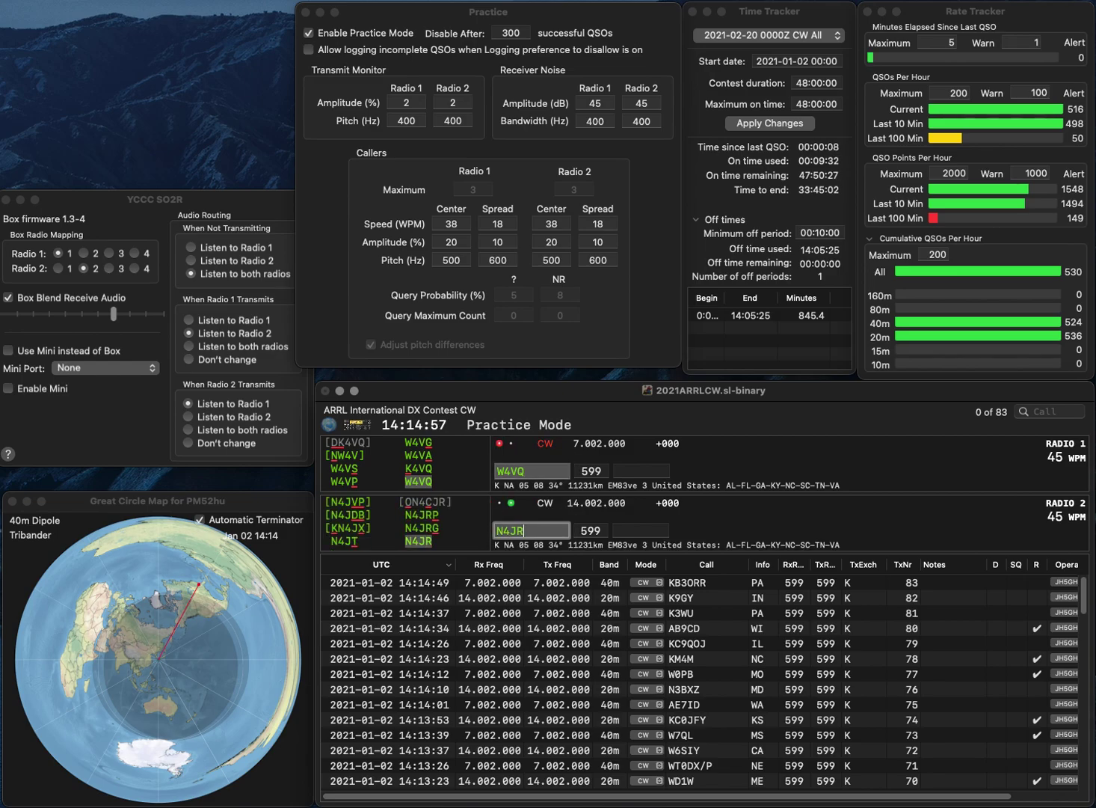
{"action": "key", "text": "space"}
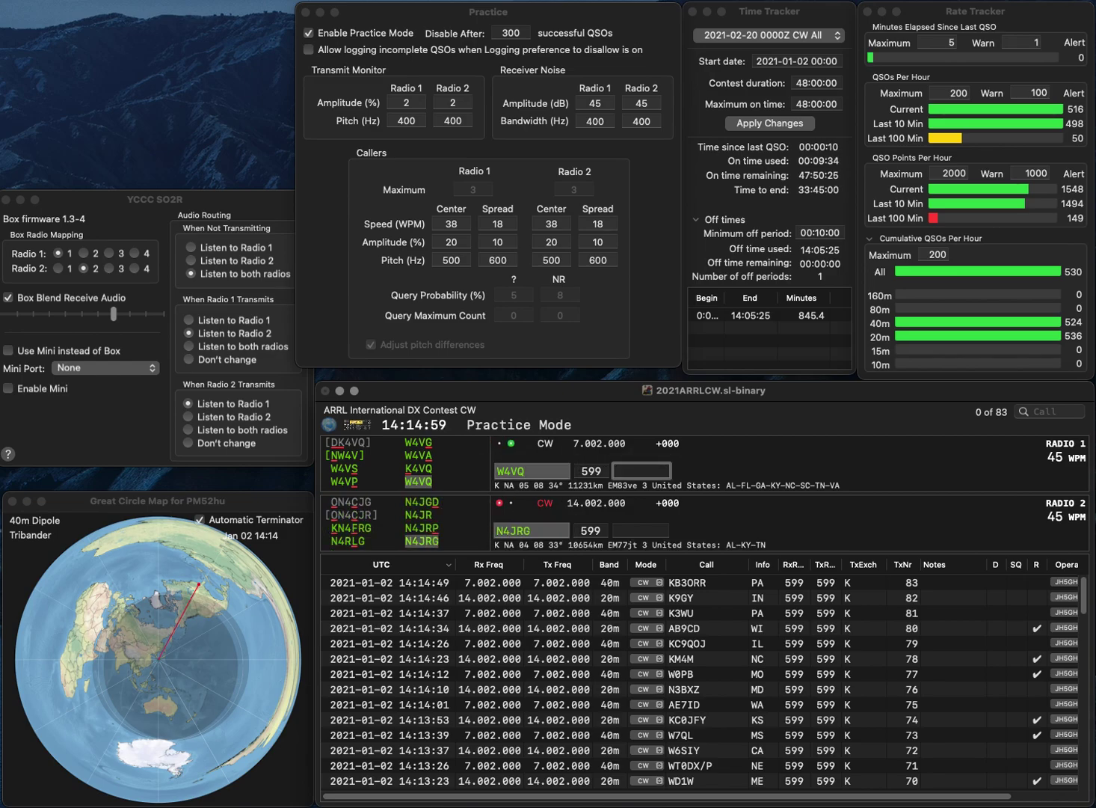
{"action": "type", "text": "NC"}
{"action": "key", "text": "Return"}
{"action": "type", "text": "AL"}
{"action": "key", "text": "Return"}
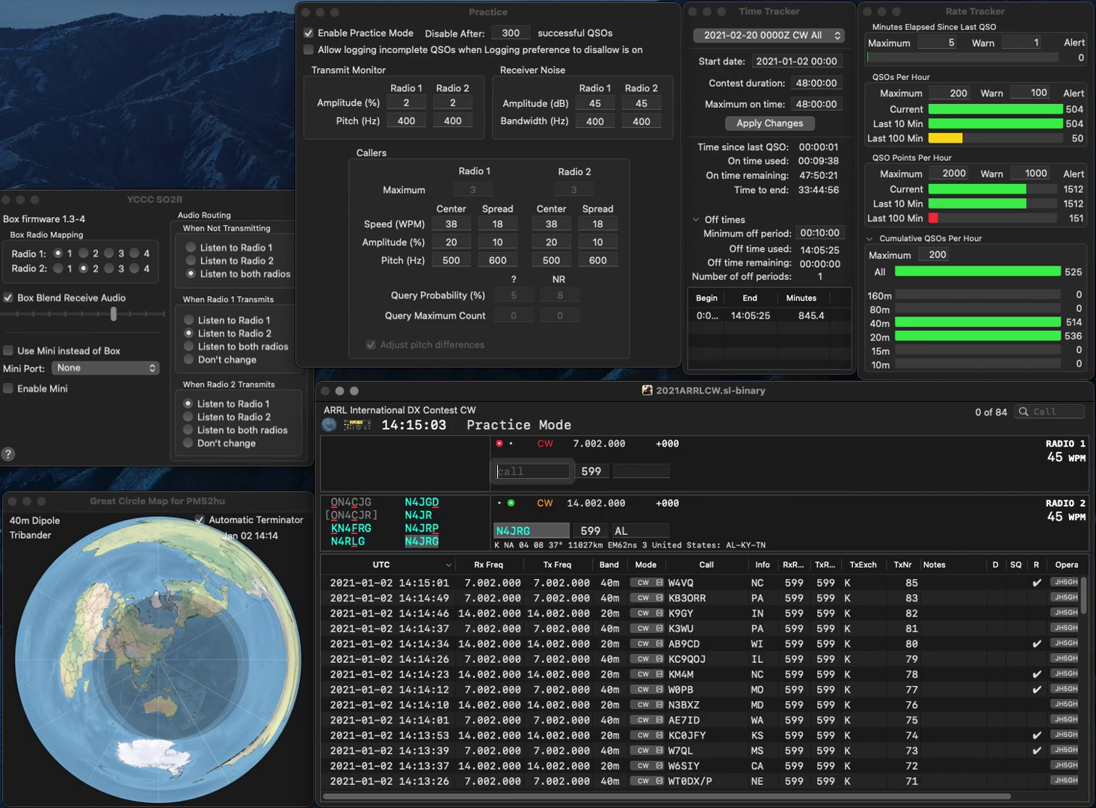
{"action": "type", "text": "KN"}
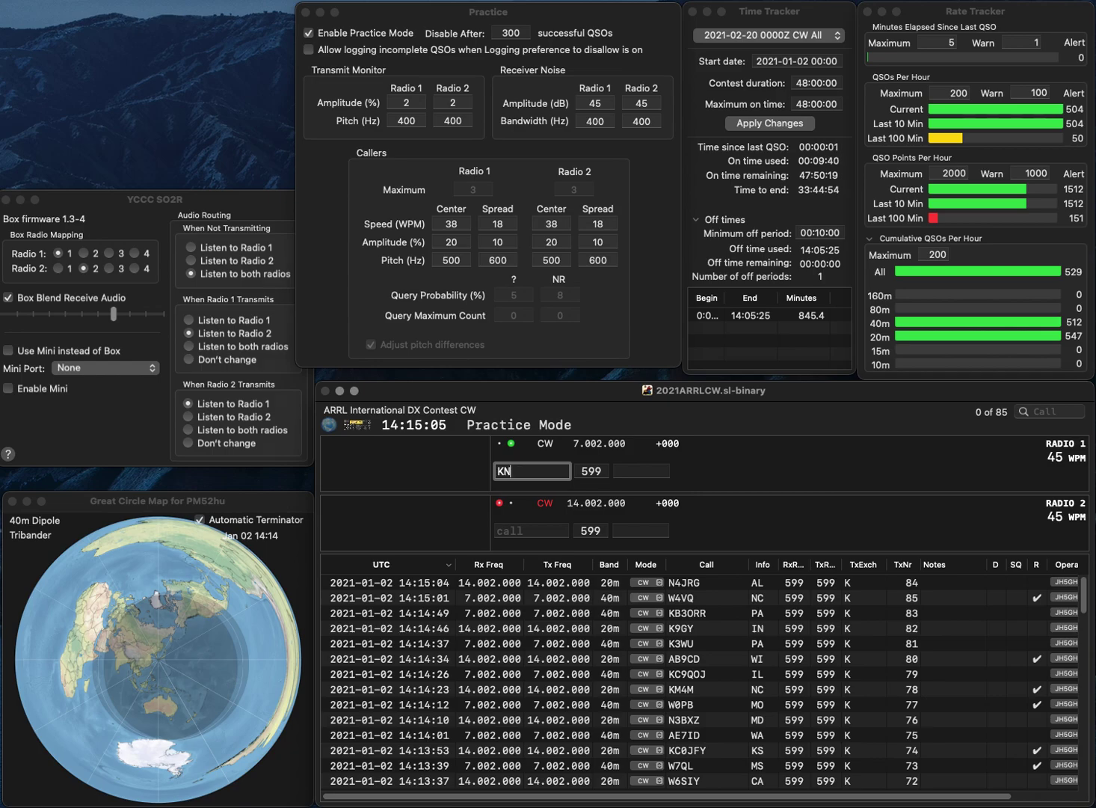
{"action": "type", "text": "4KIK"}
{"action": "key", "text": "Return"}
{"action": "type", "text": "AF5XF"}
{"action": "key", "text": "Return"}
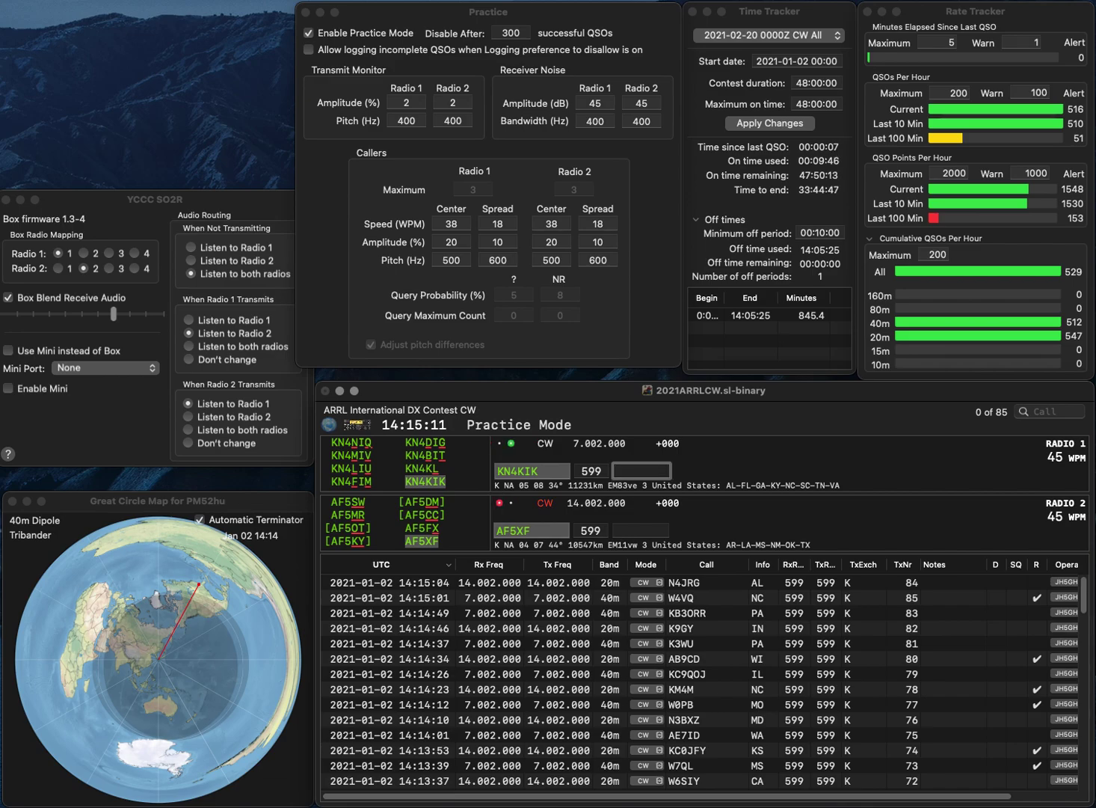
{"action": "type", "text": "VA"}
{"action": "key", "text": "Return"}
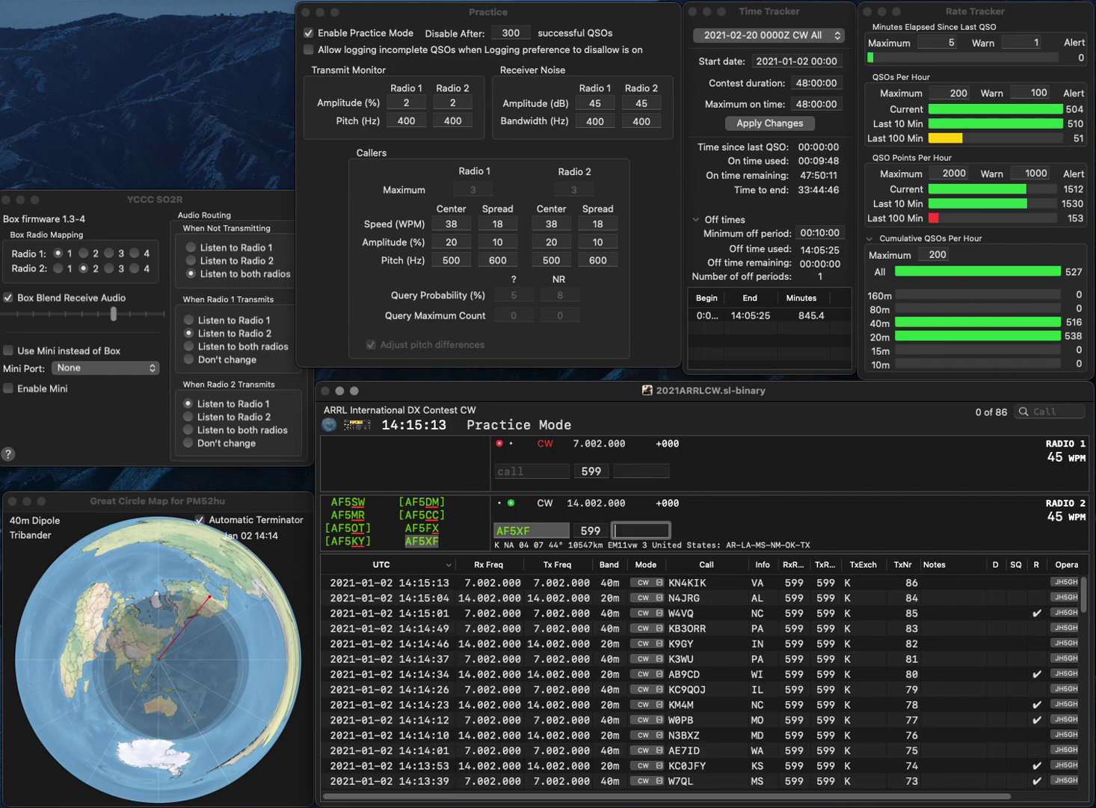
{"action": "type", "text": "AR"}
{"action": "key", "text": "Return"}
Step: Answer caller KE0TT on Radio 1 and caller W1WBB on Radio 2
{"action": "type", "text": "KE0TT"}
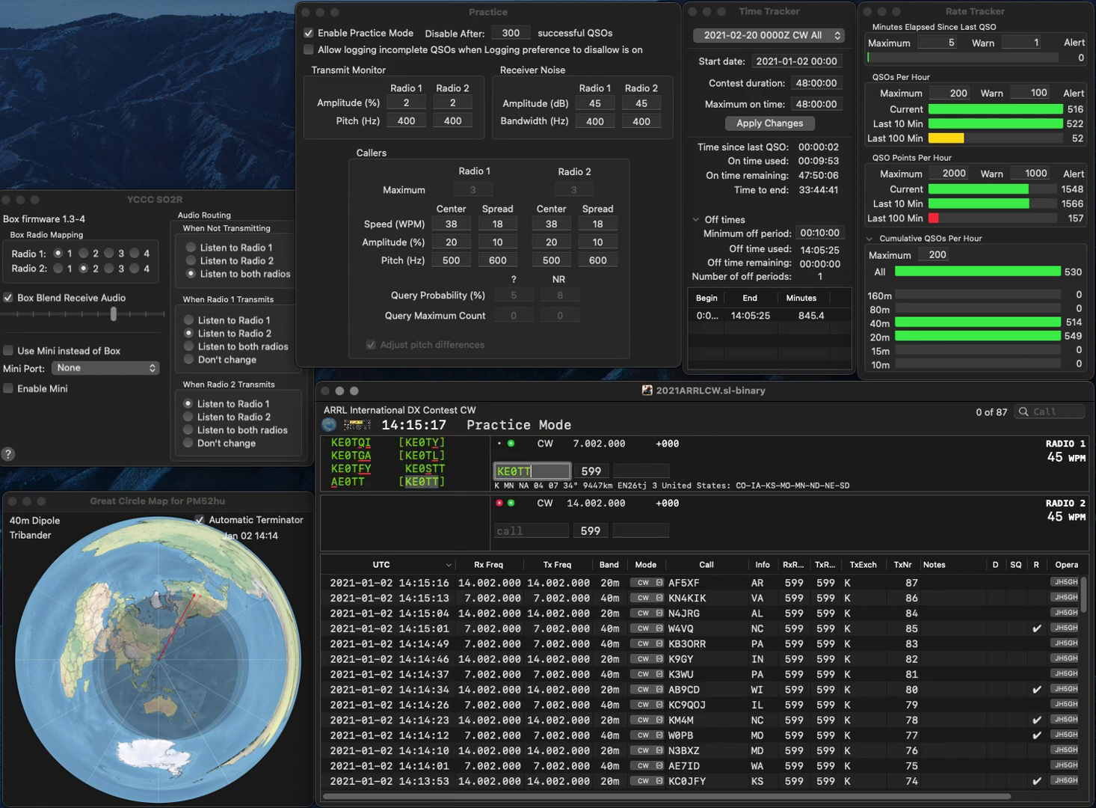
{"action": "key", "text": "Return"}
{"action": "type", "text": "W1"}
{"action": "type", "text": "WB"}
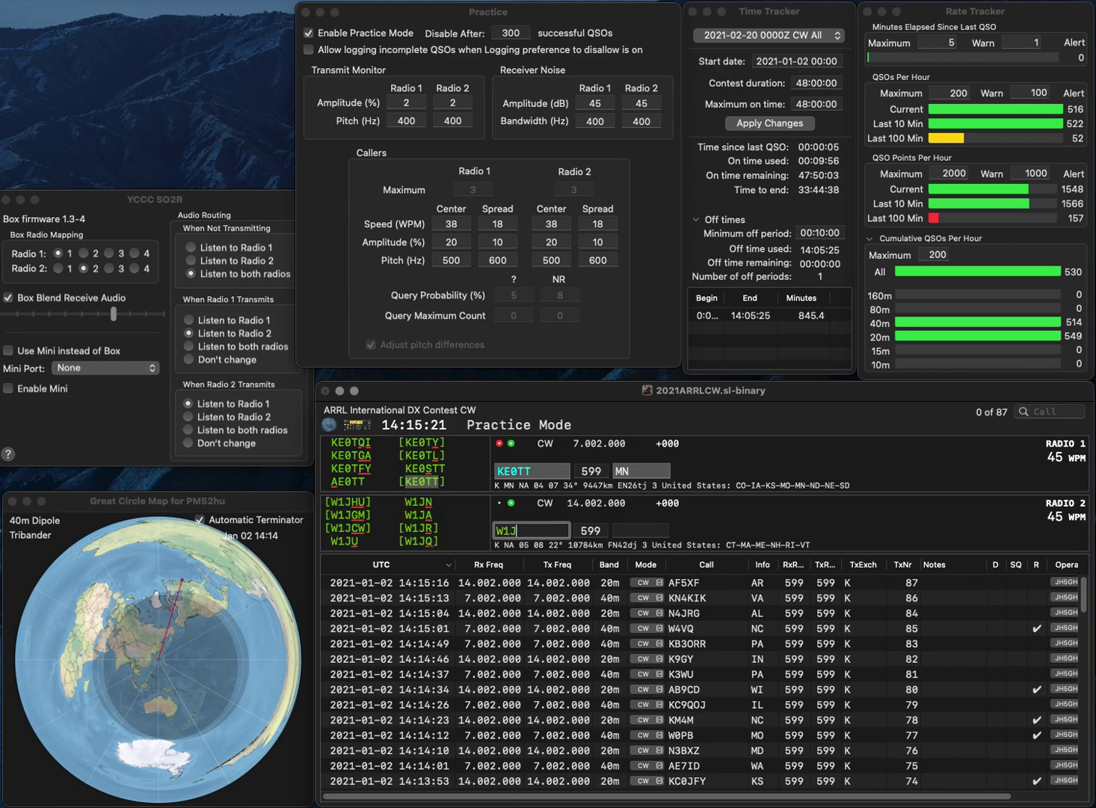
{"action": "type", "text": "B"}
{"action": "key", "text": "Return"}
{"action": "type", "text": "N"}
{"action": "key", "text": "BackSpace"}
{"action": "key", "text": "Return"}
{"action": "key", "text": "space"}
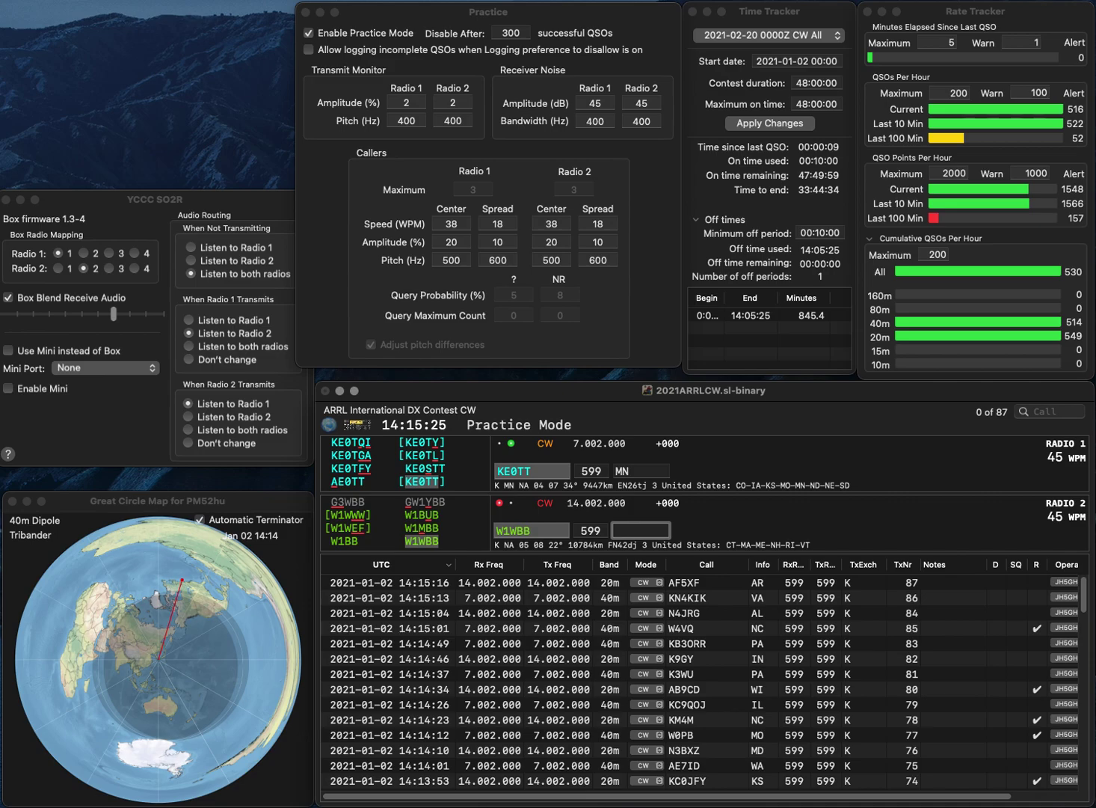
{"action": "type", "text": "NH"}
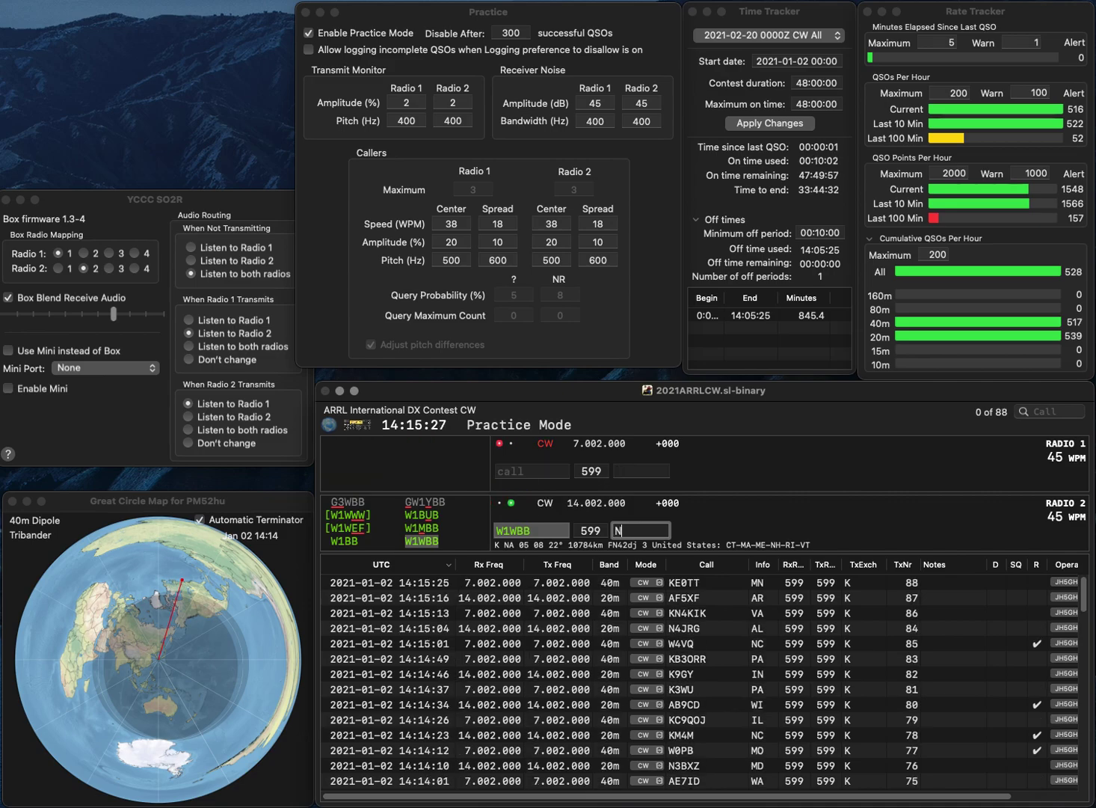
{"action": "key", "text": "Return"}
{"action": "type", "text": "W"}
{"action": "type", "text": "6"}
{"action": "type", "text": "B"}
{"action": "key", "text": "Return"}
{"action": "type", "text": "W4DD"}
{"action": "key", "text": "Return"}
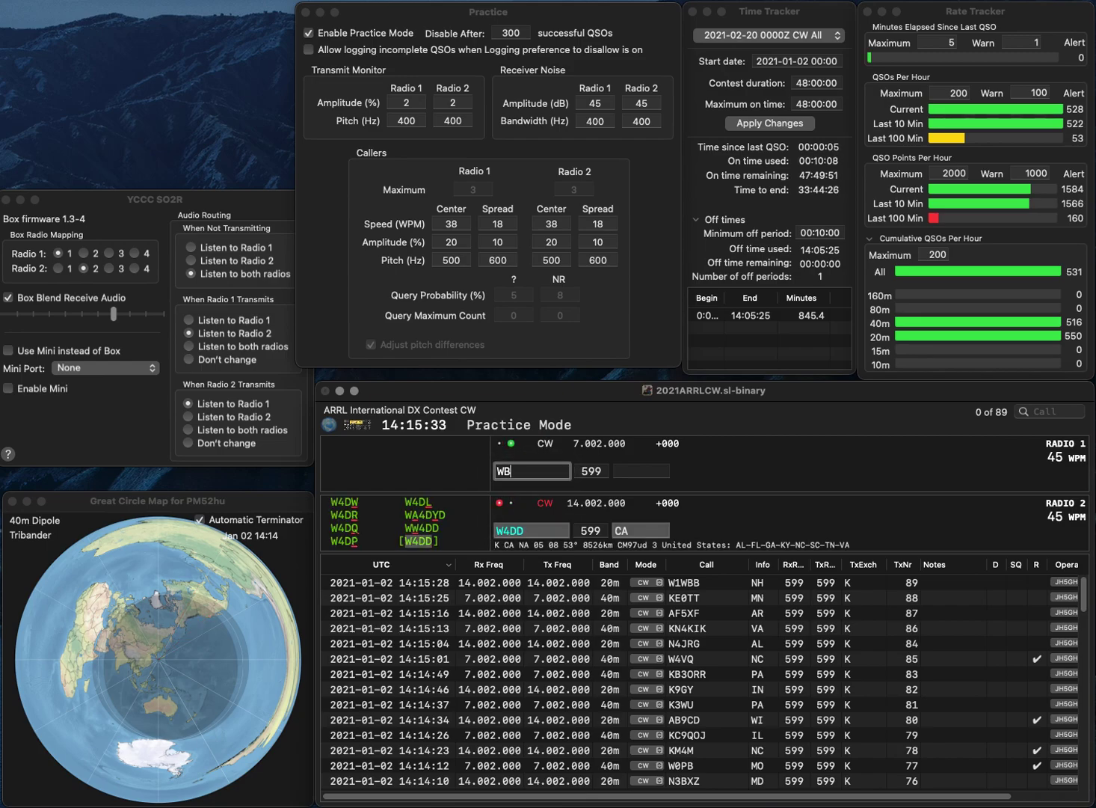
{"action": "type", "text": "8EJN"}
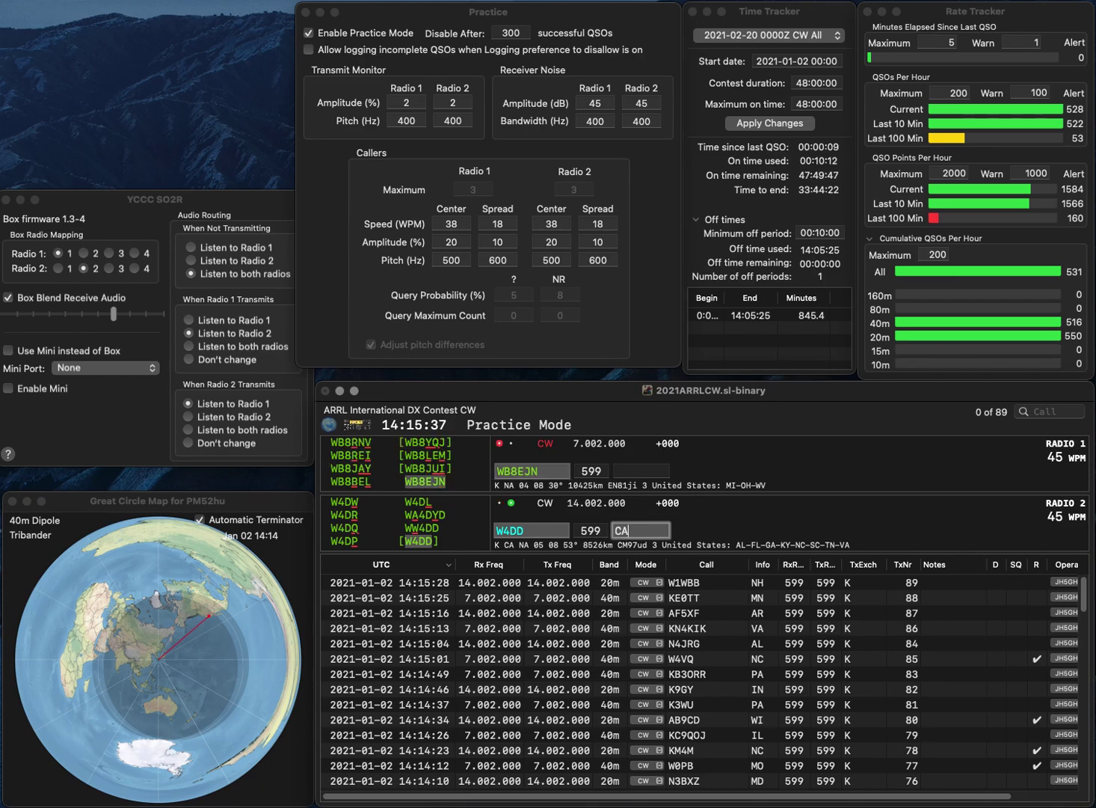
{"action": "key", "text": "Return"}
{"action": "key", "text": "Return"}
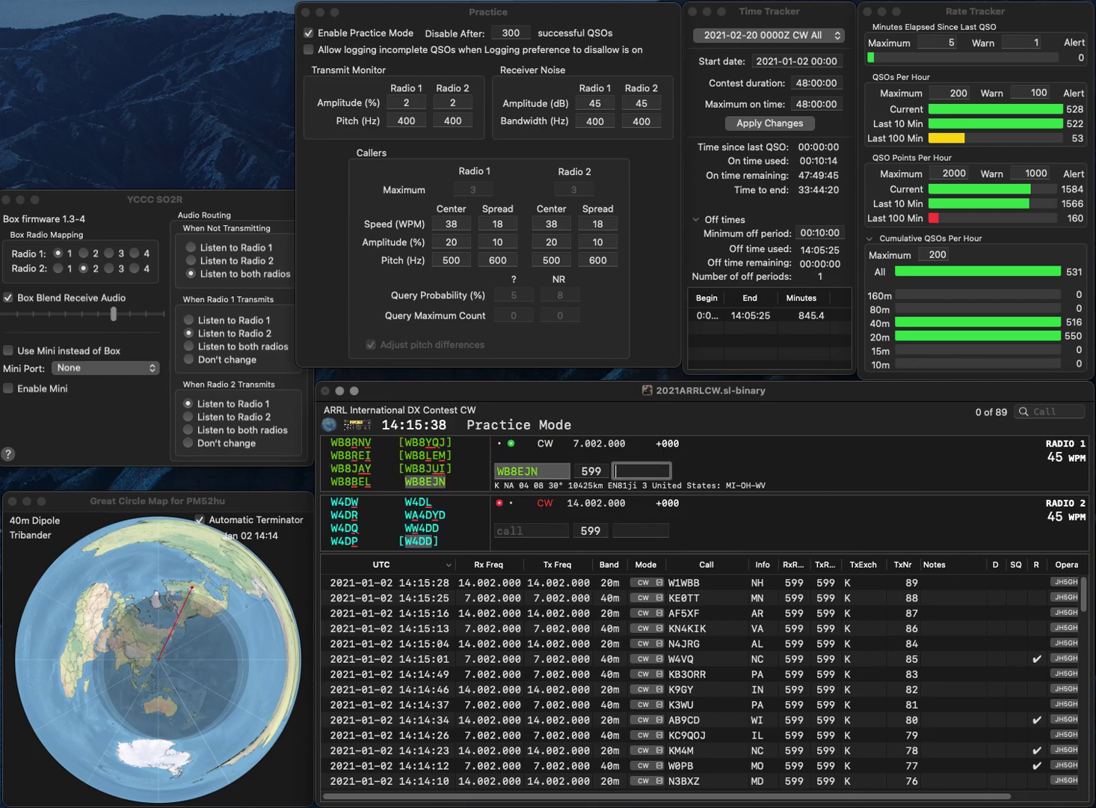
{"action": "type", "text": "WV"}
{"action": "key", "text": "Return"}
{"action": "type", "text": "W3"}
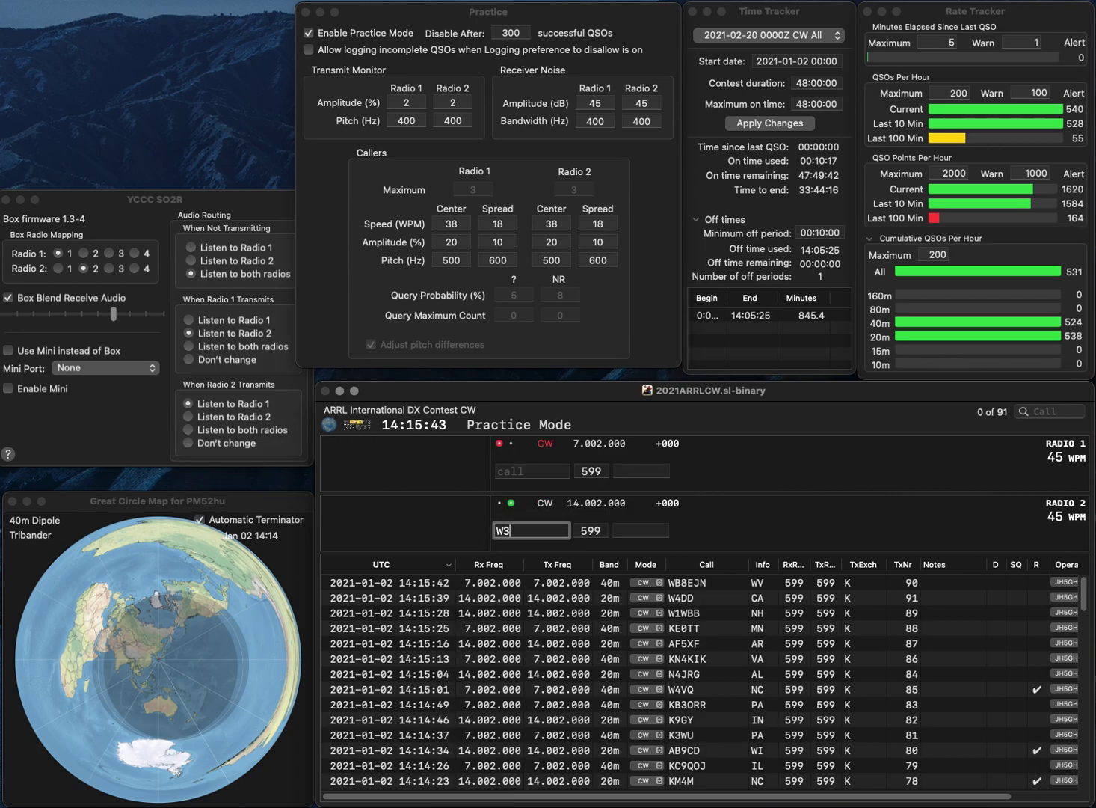
{"action": "type", "text": "W"}
{"action": "type", "text": "TAB"}
{"action": "key", "text": "Return"}
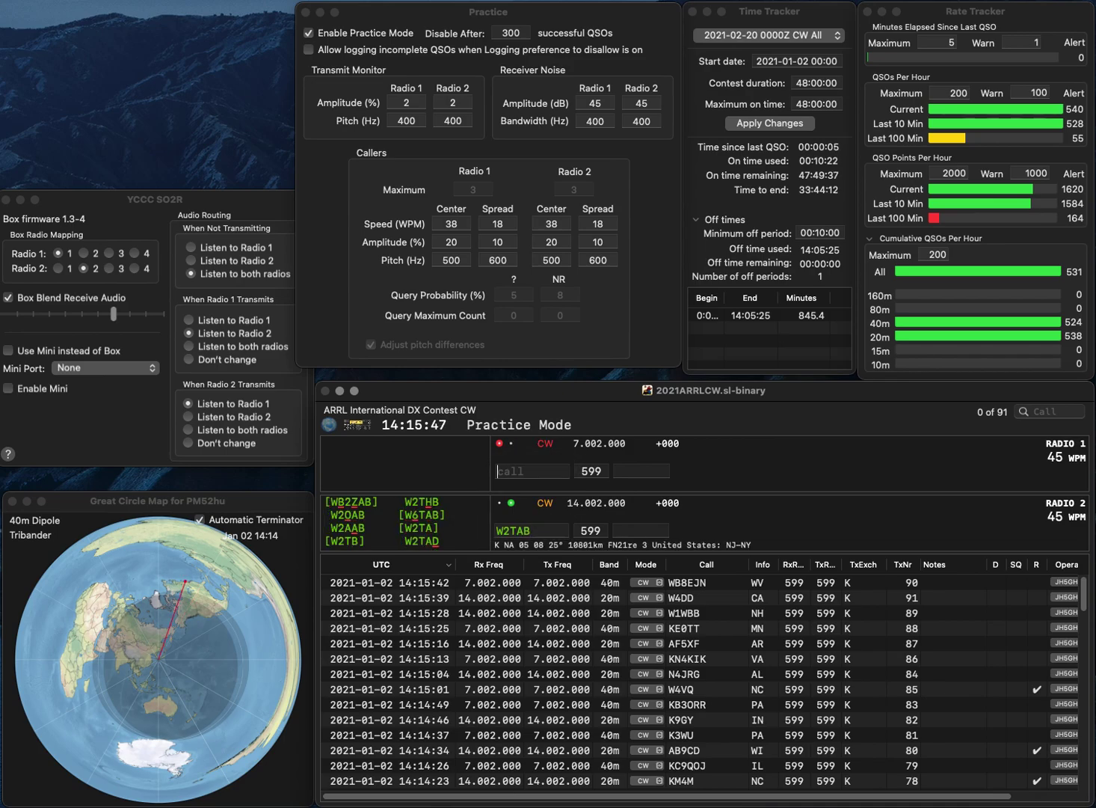
{"action": "key", "text": "backslash"}
{"action": "key", "text": "BackSpace"}
{"action": "type", "text": "D"}
{"action": "key", "text": "backslash"}
{"action": "type", "text": "T"}
{"action": "key", "text": "BackSpace"}
{"action": "type", "text": "NT"}
{"action": "key", "text": "Return"}
{"action": "type", "text": "NJ"}
{"action": "key", "text": "Return"}
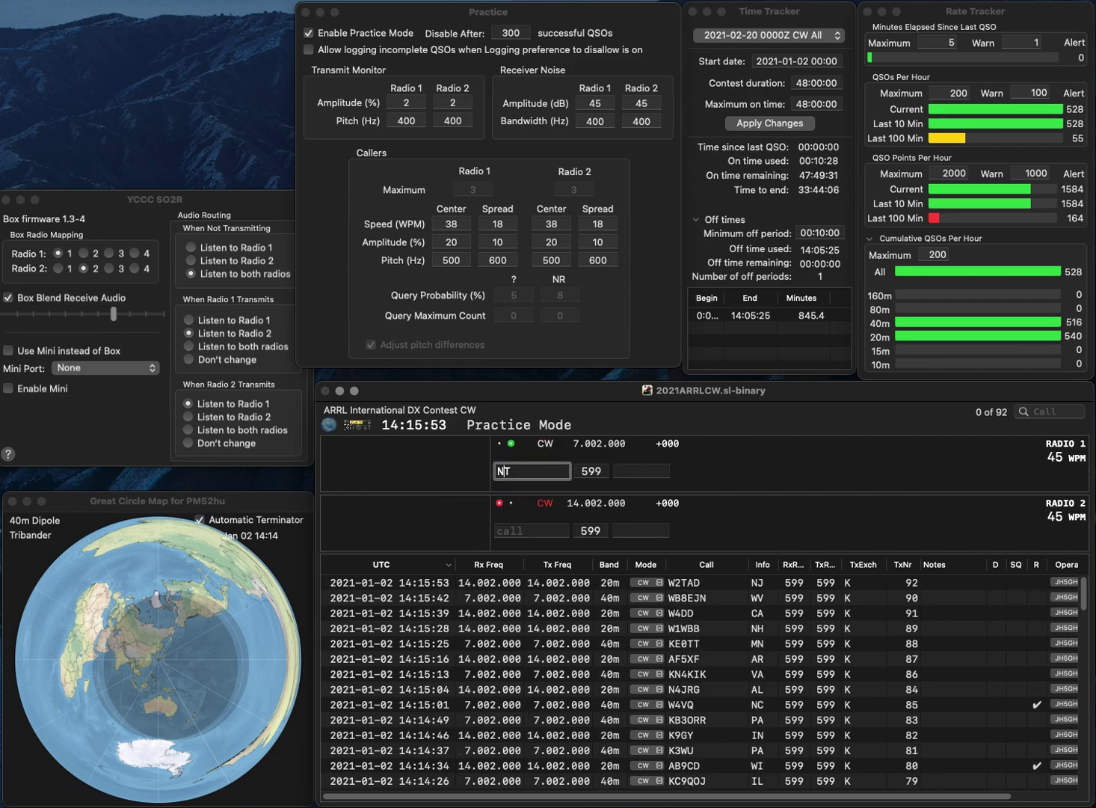
Step: Complete the Radio 1 call as NR5T and log it with exchange NM
{"action": "type", "text": "R5"}
{"action": "key", "text": "Tab"}
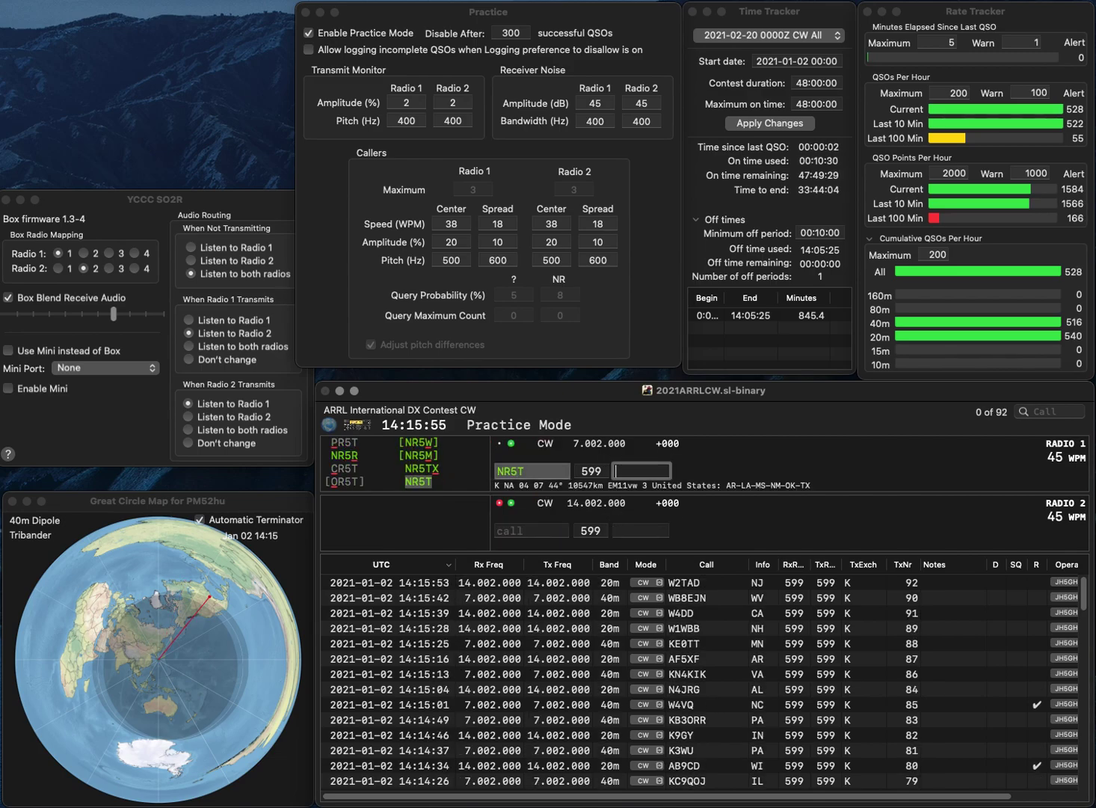
{"action": "type", "text": "NM"}
{"action": "key", "text": "Return"}
{"action": "type", "text": "VM"}
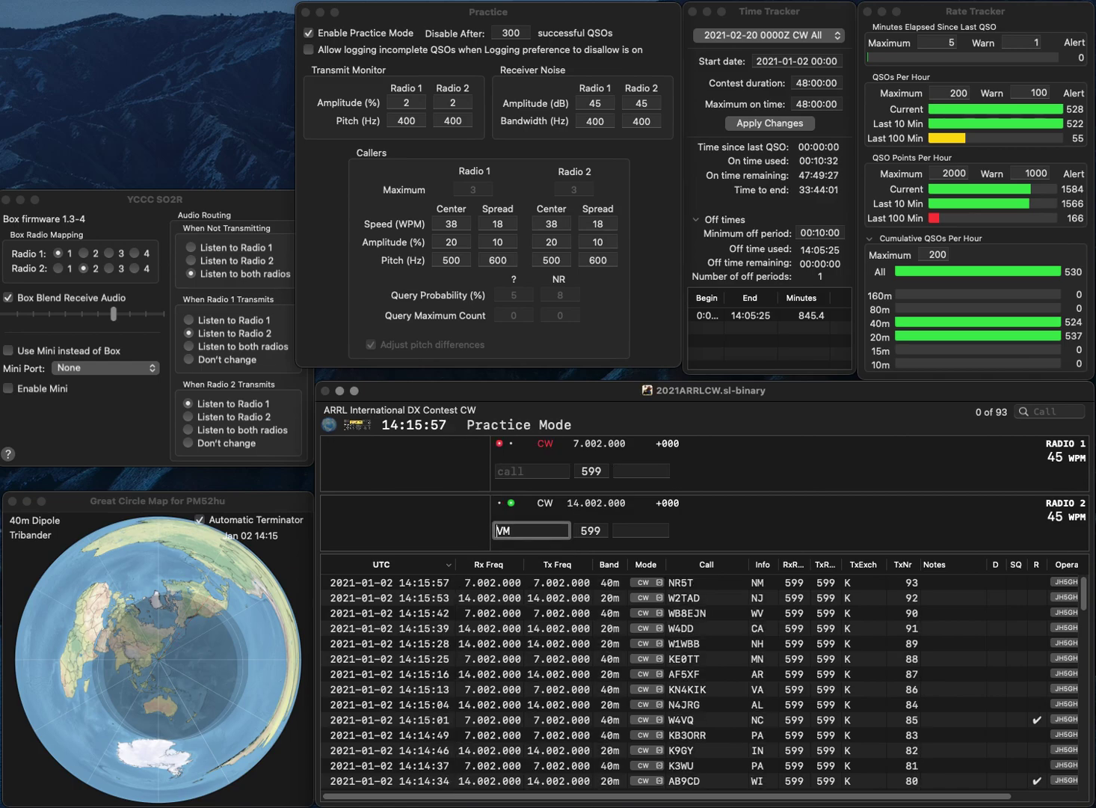
{"action": "key", "text": "Return"}
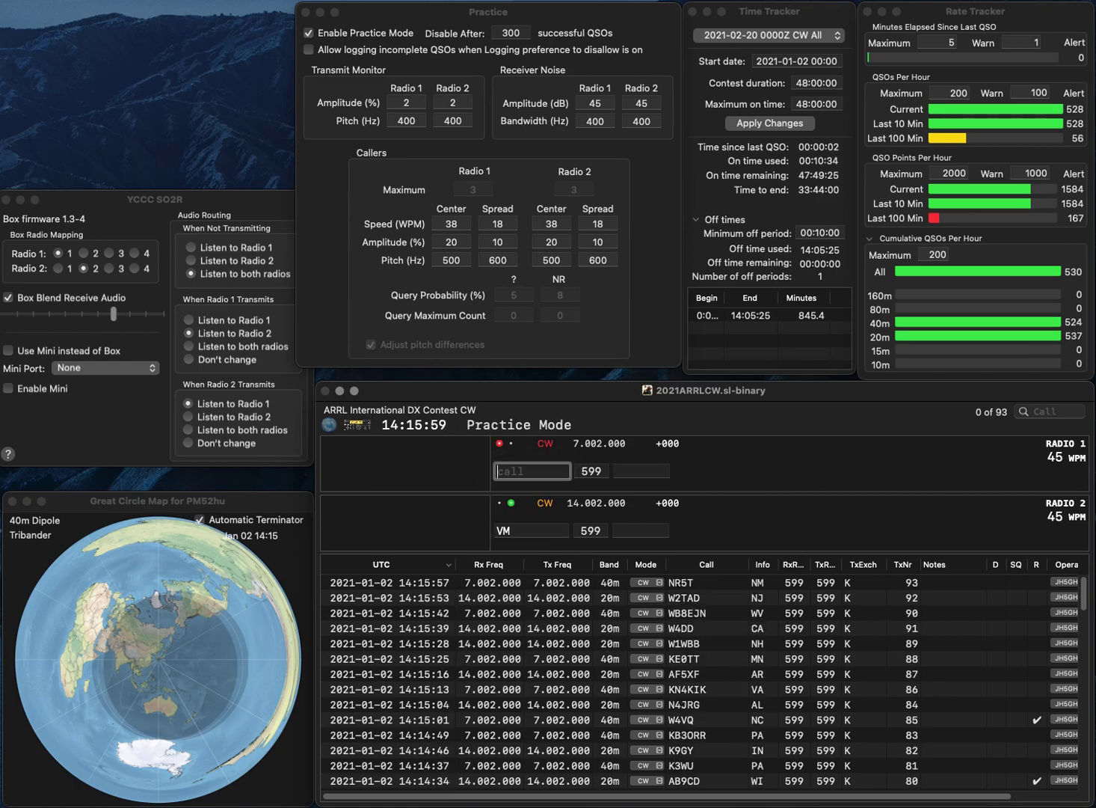
{"action": "type", "text": "NA6O"}
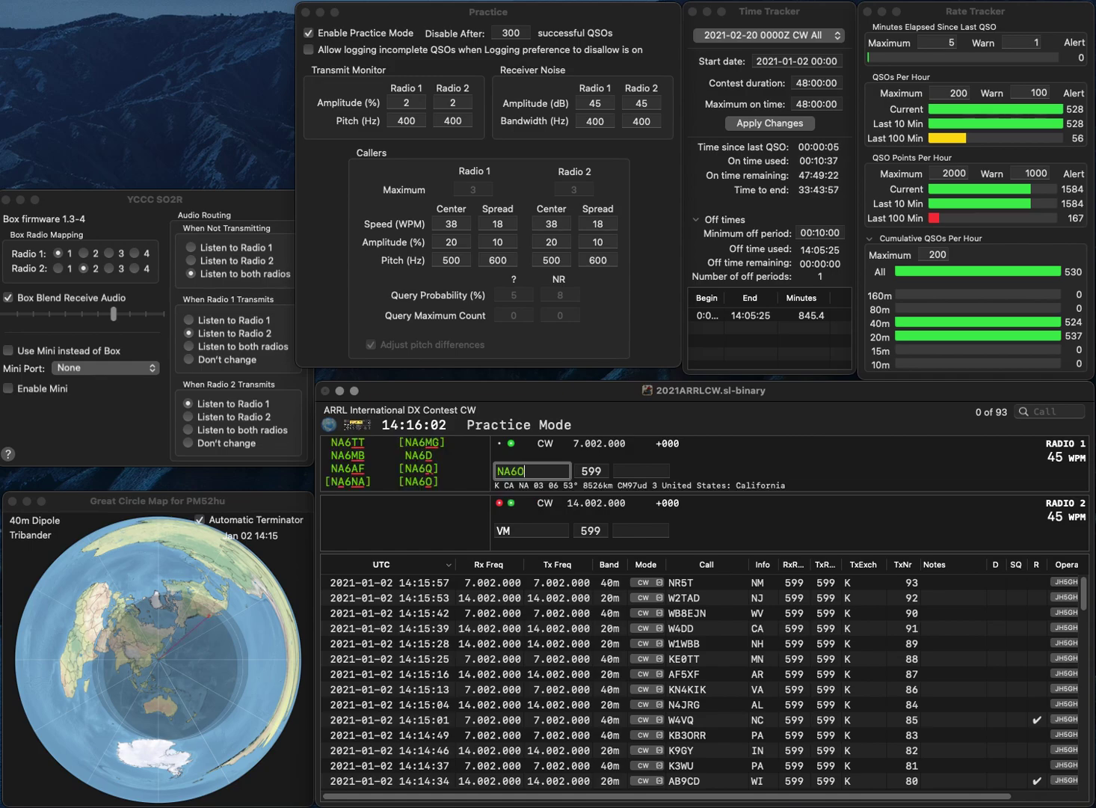
{"action": "key", "text": "Return"}
{"action": "type", "text": "VE3"}
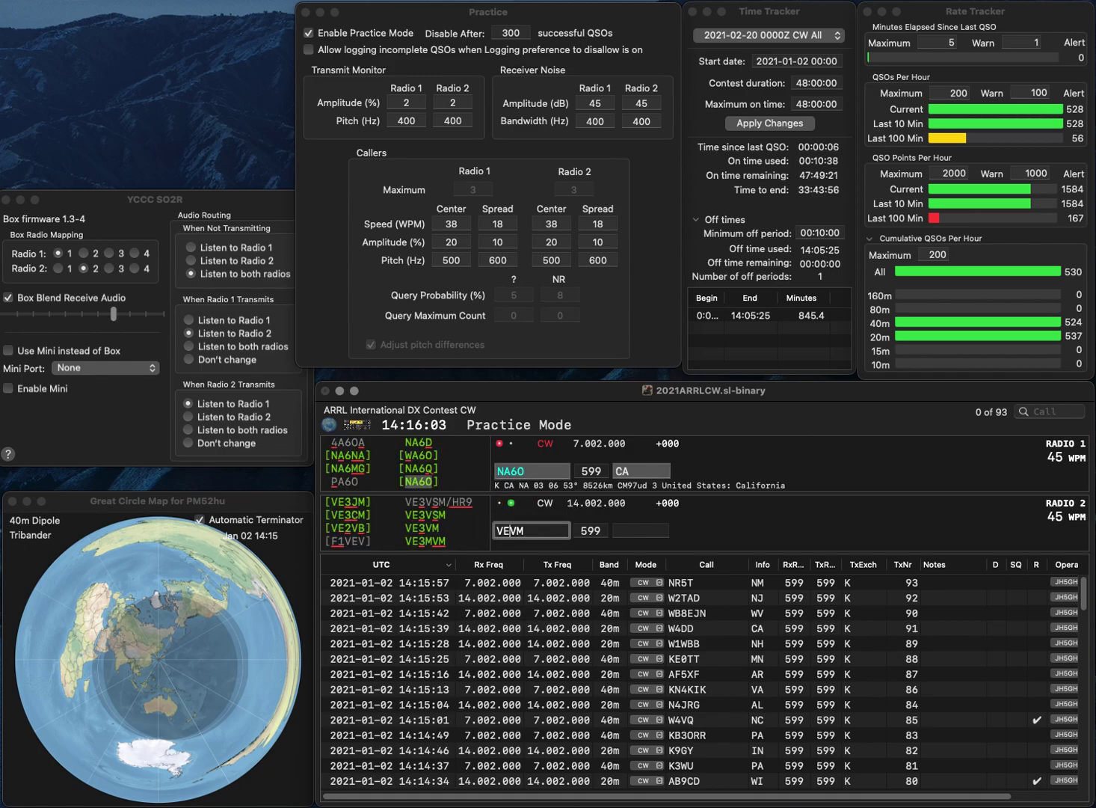
{"action": "key", "text": "Return"}
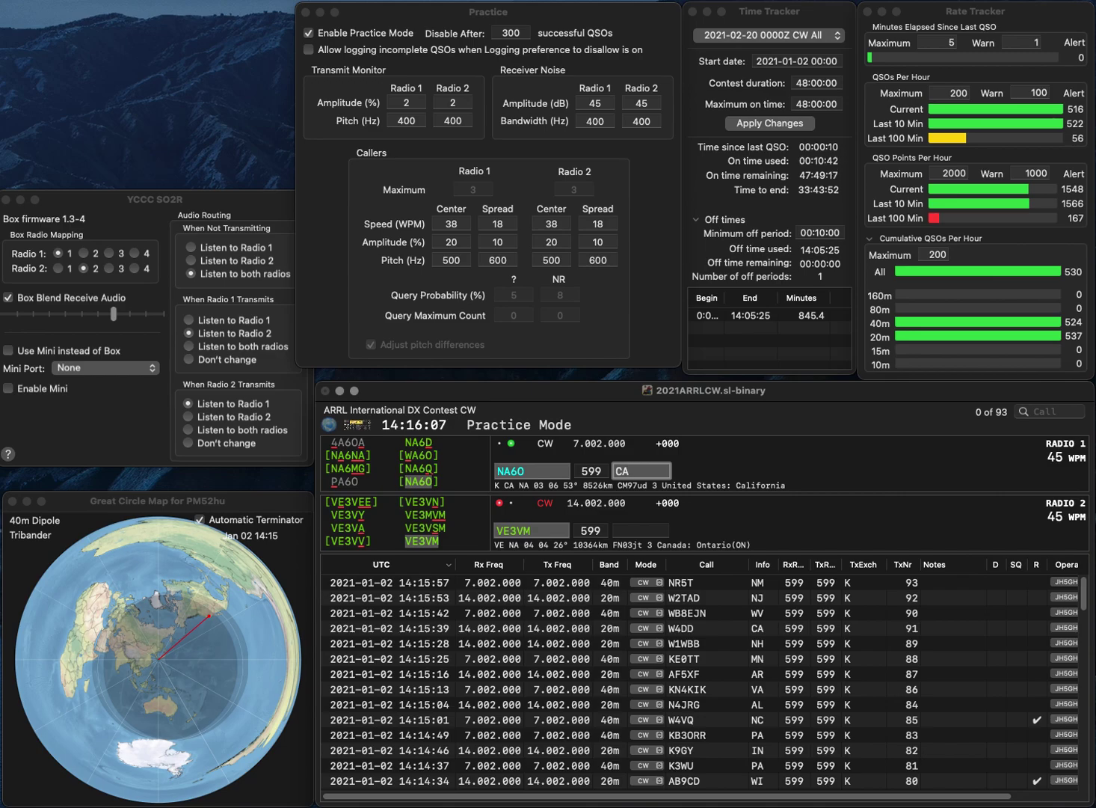
{"action": "key", "text": "Return"}
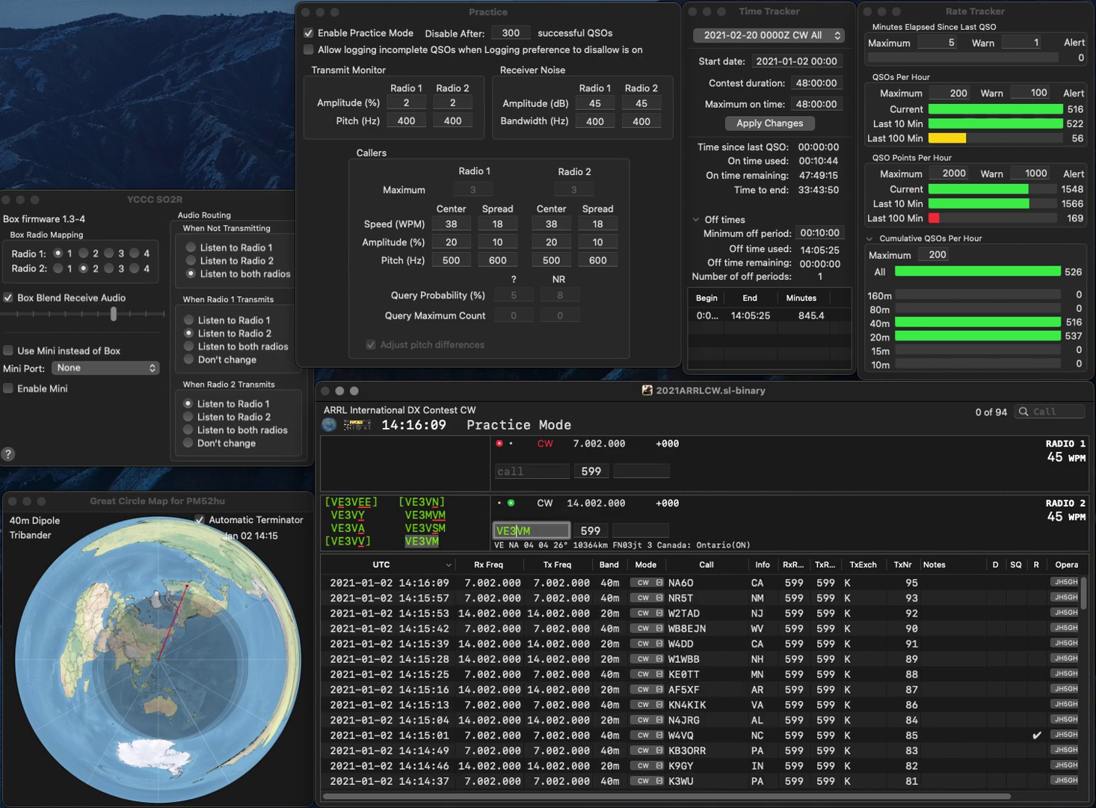
{"action": "type", "text": "ON"}
{"action": "key", "text": "Return"}
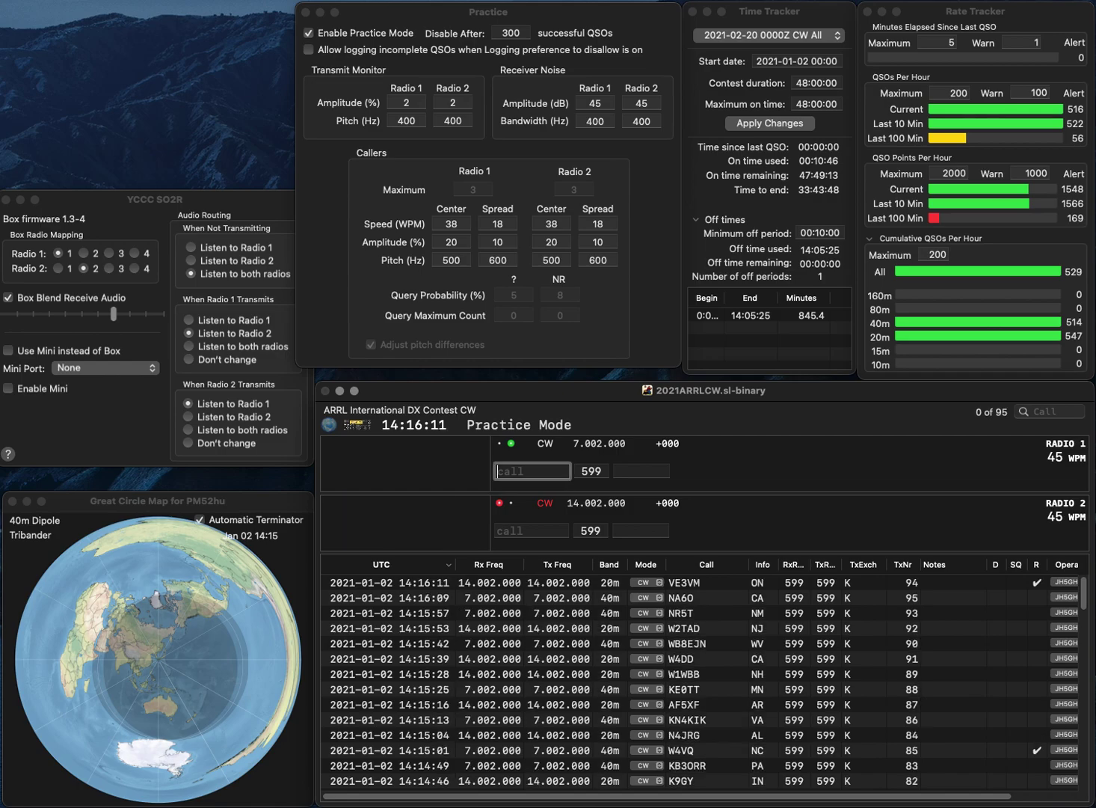
Step: Answer the Radio 1 caller as VE2DLJ and the Radio 2 caller as KI6LQE
{"action": "type", "text": "VE2D"}
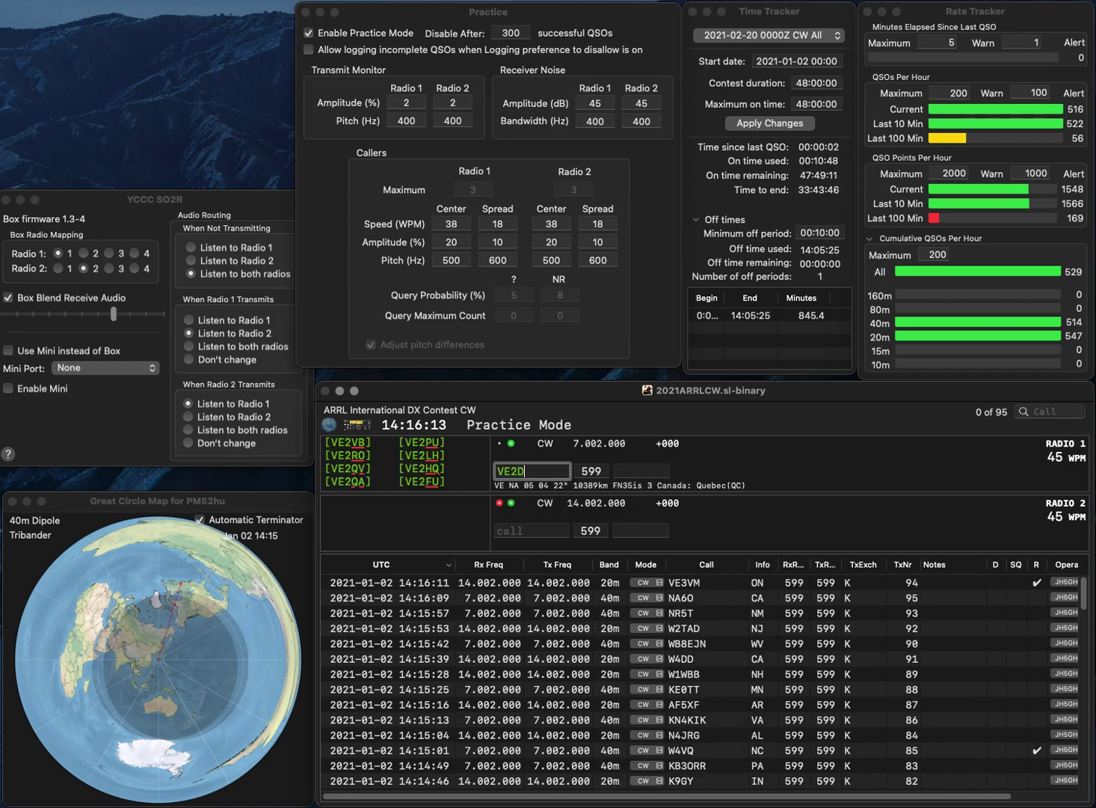
{"action": "type", "text": "LJ"}
{"action": "key", "text": "Return"}
{"action": "type", "text": "6LQEKI"}
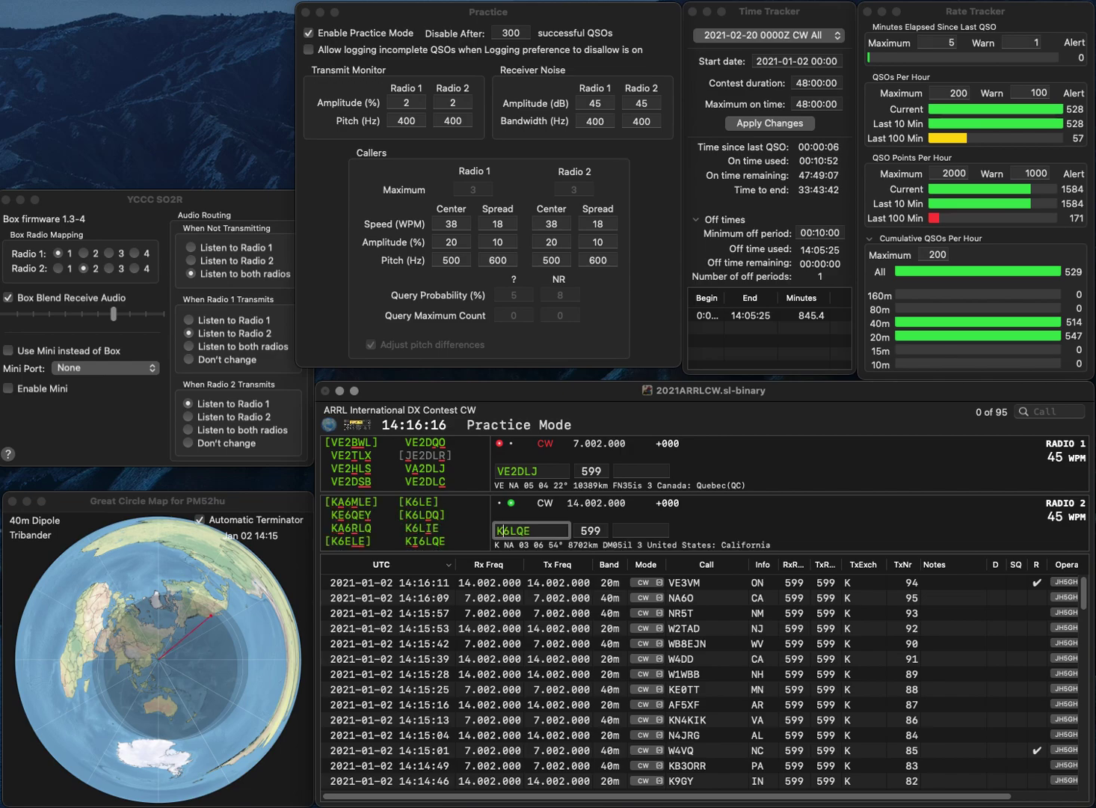
{"action": "key", "text": "Return"}
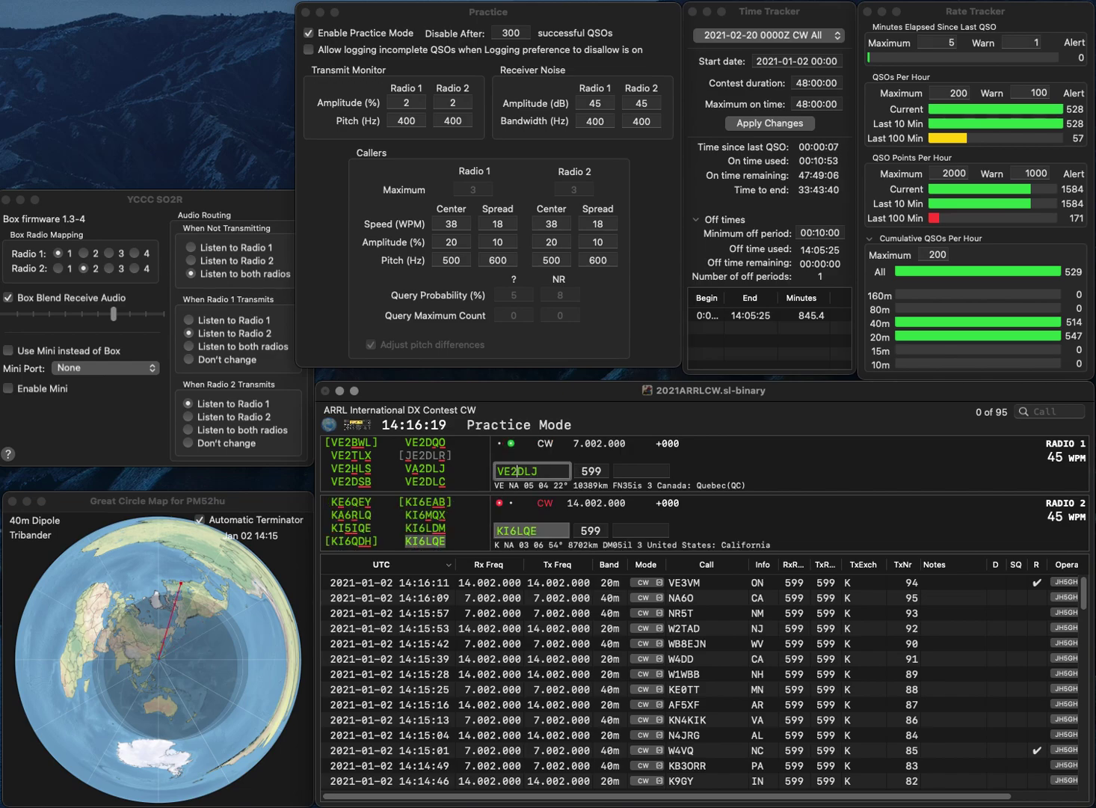
{"action": "key", "text": "BackSpace"}
{"action": "key", "text": "BackSpace"}
{"action": "type", "text": "A3"}
{"action": "key", "text": "BackSpace"}
{"action": "type", "text": "2"}
{"action": "key", "text": "Return"}
{"action": "type", "text": "CA"}
{"action": "key", "text": "Return"}
{"action": "type", "text": "Q"}
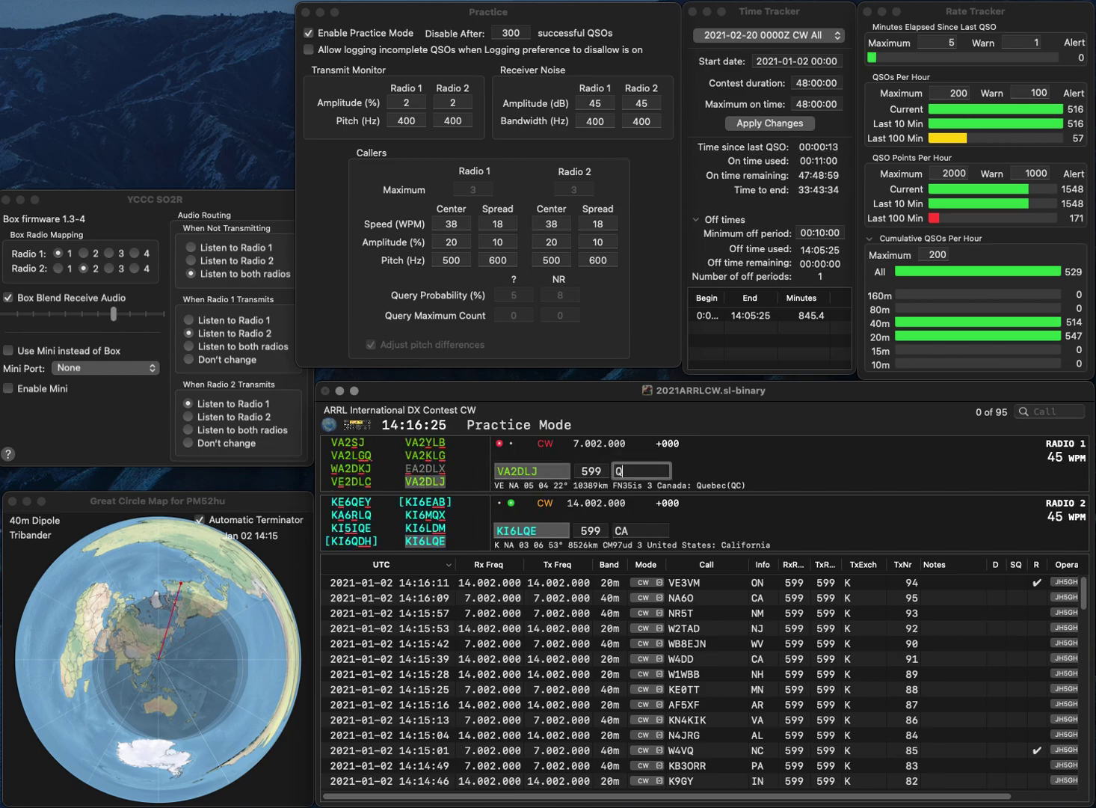
{"action": "type", "text": "C"}
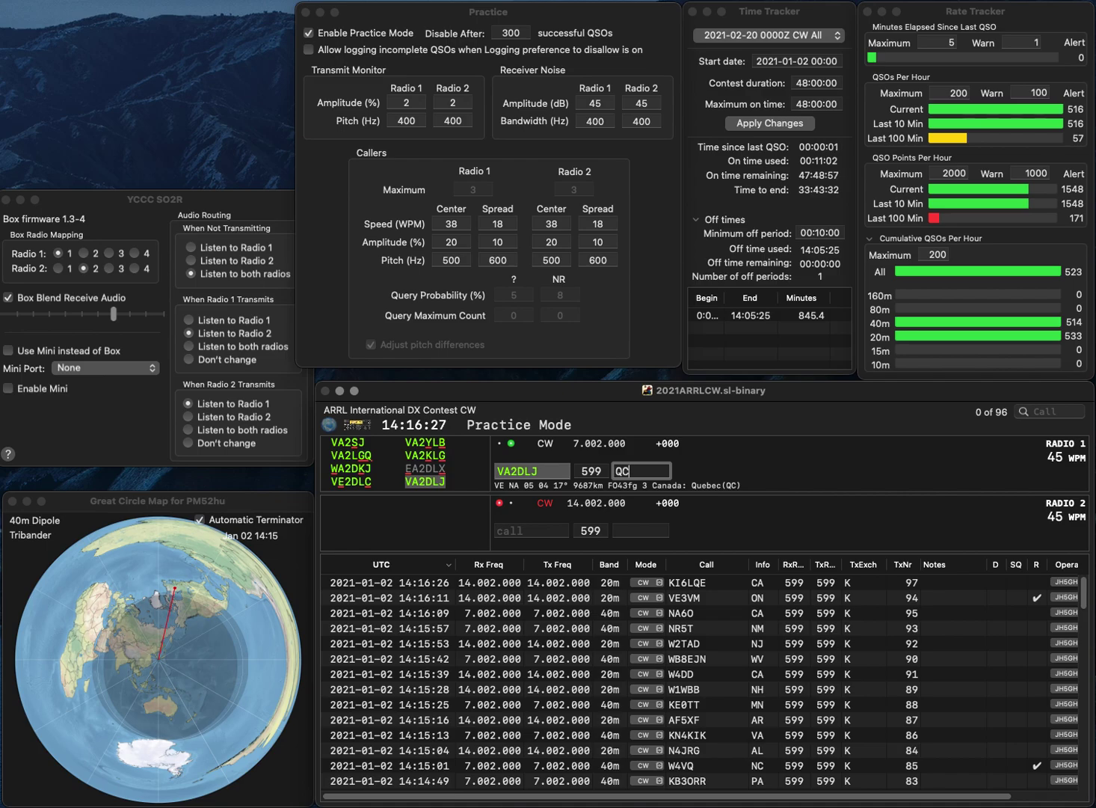
{"action": "key", "text": "Return"}
{"action": "type", "text": "KC0QIK"}
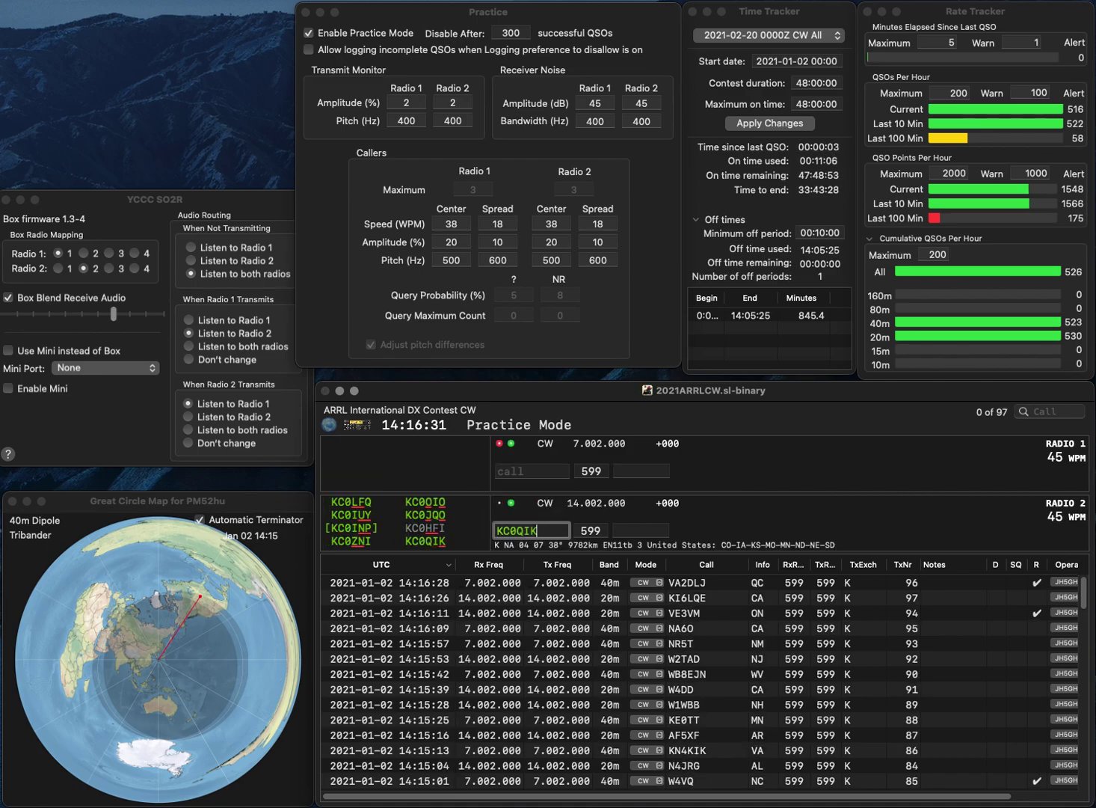
{"action": "key", "text": "Return"}
{"action": "type", "text": "20W"}
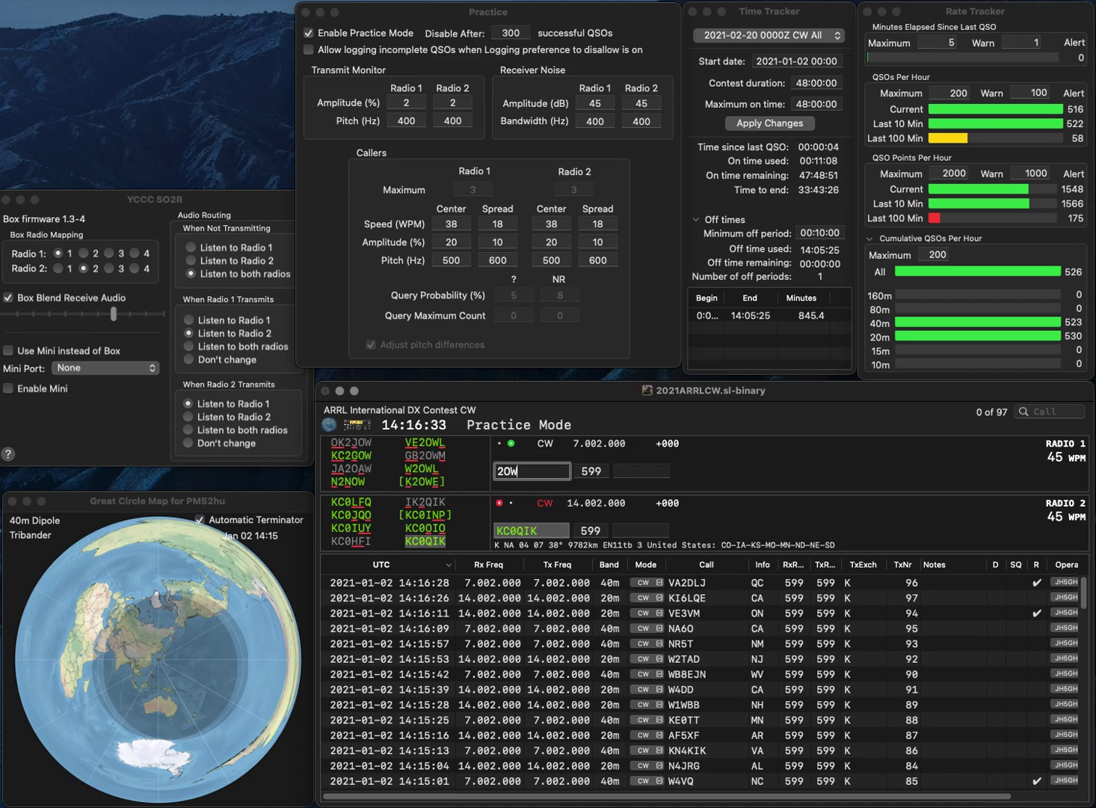
{"action": "key", "text": "BackSpace"}
{"action": "type", "text": "AX"}
{"action": "key", "text": "Home"}
{"action": "type", "text": "WA"}
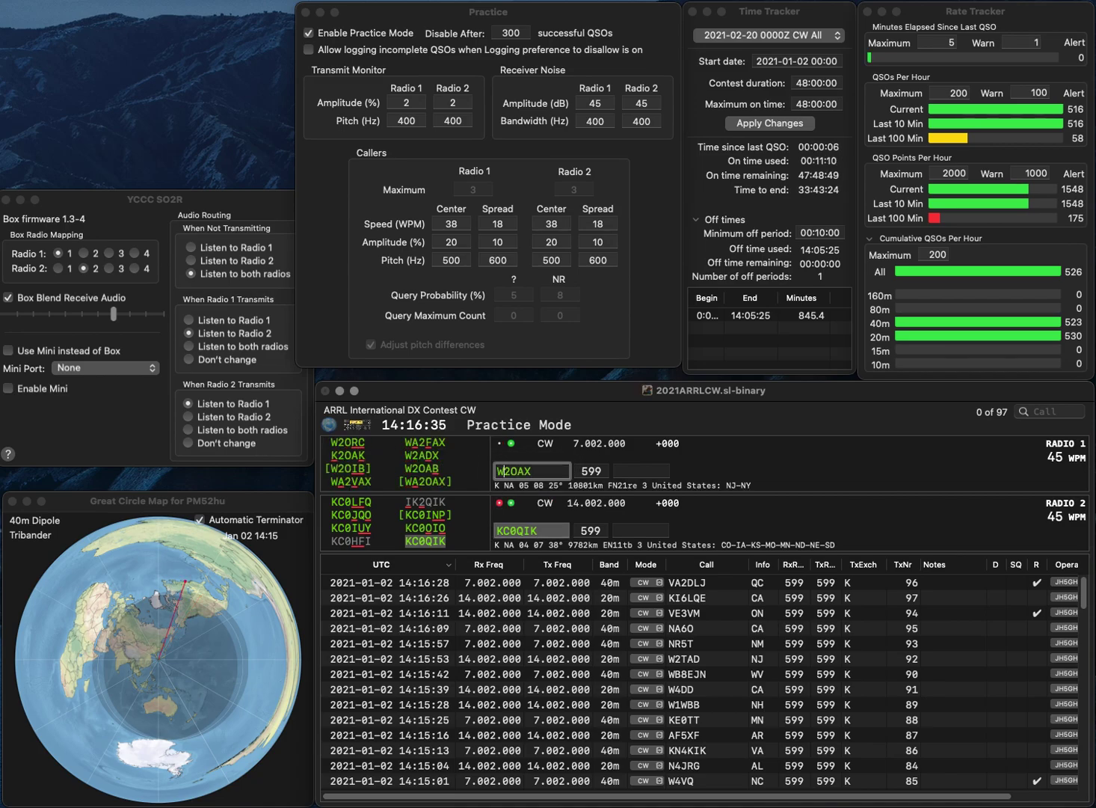
{"action": "key", "text": "Return"}
{"action": "key", "text": "Return"}
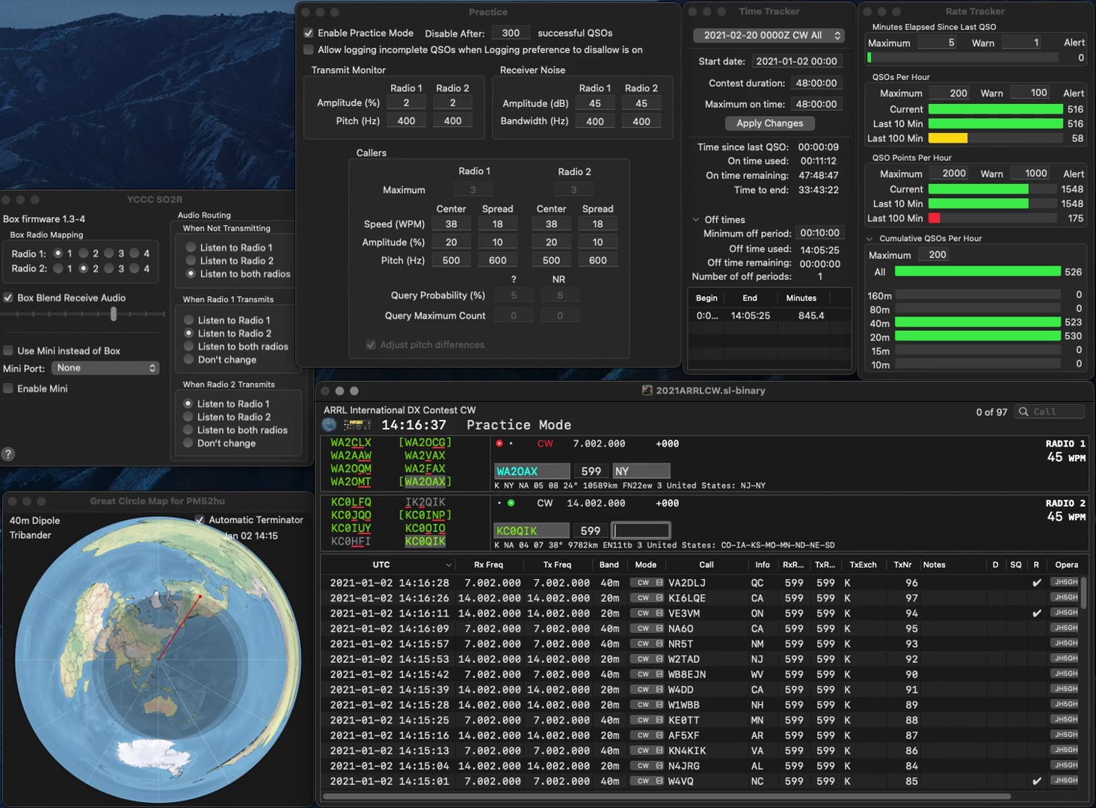
{"action": "type", "text": "KS"}
{"action": "key", "text": "Return"}
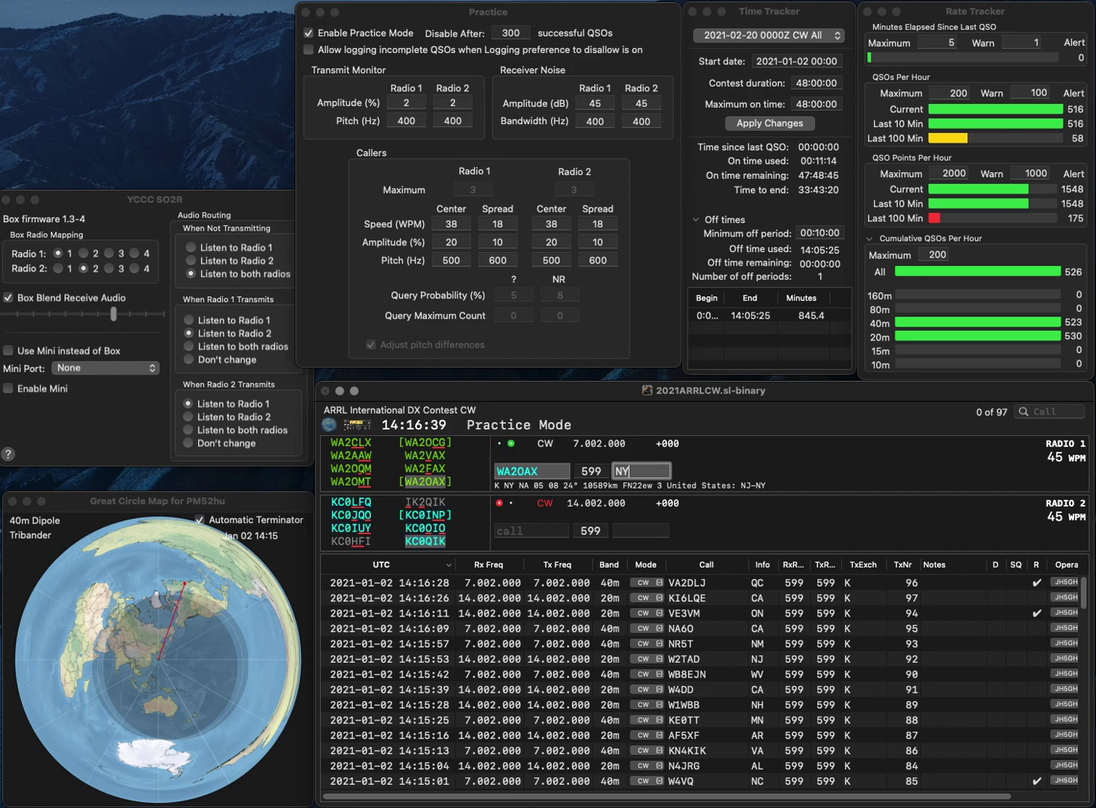
{"action": "key", "text": "Return"}
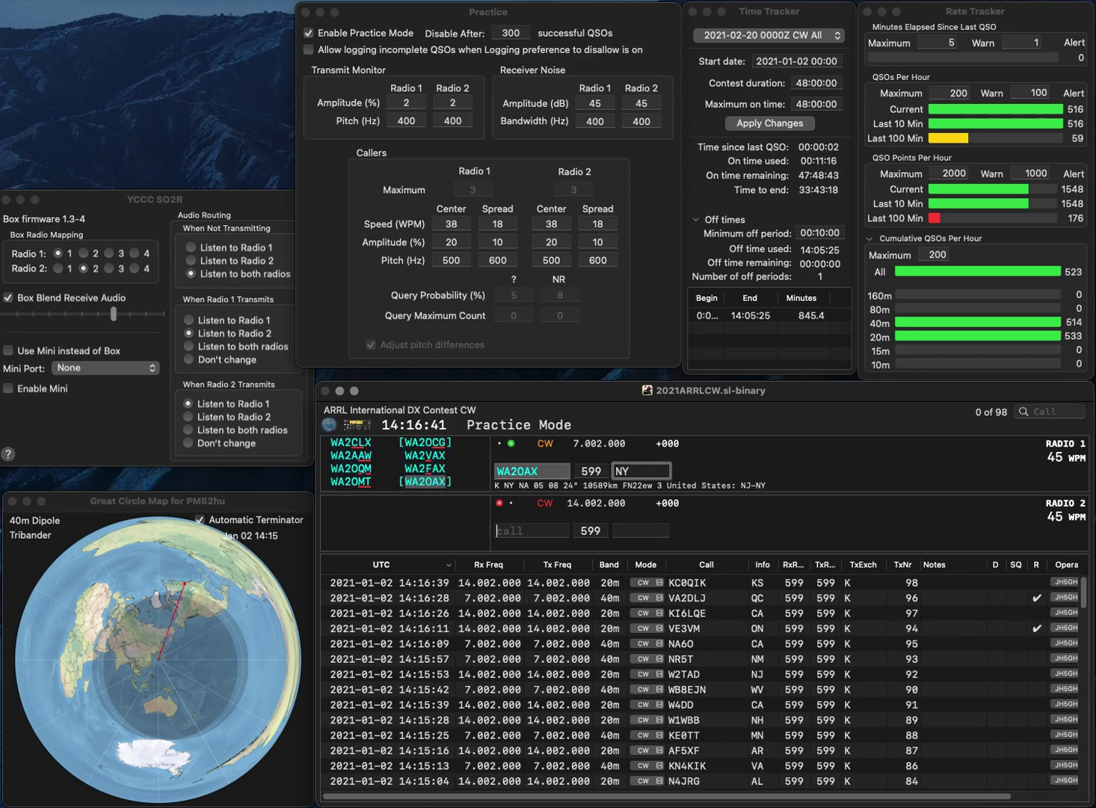
{"action": "type", "text": "W4R"}
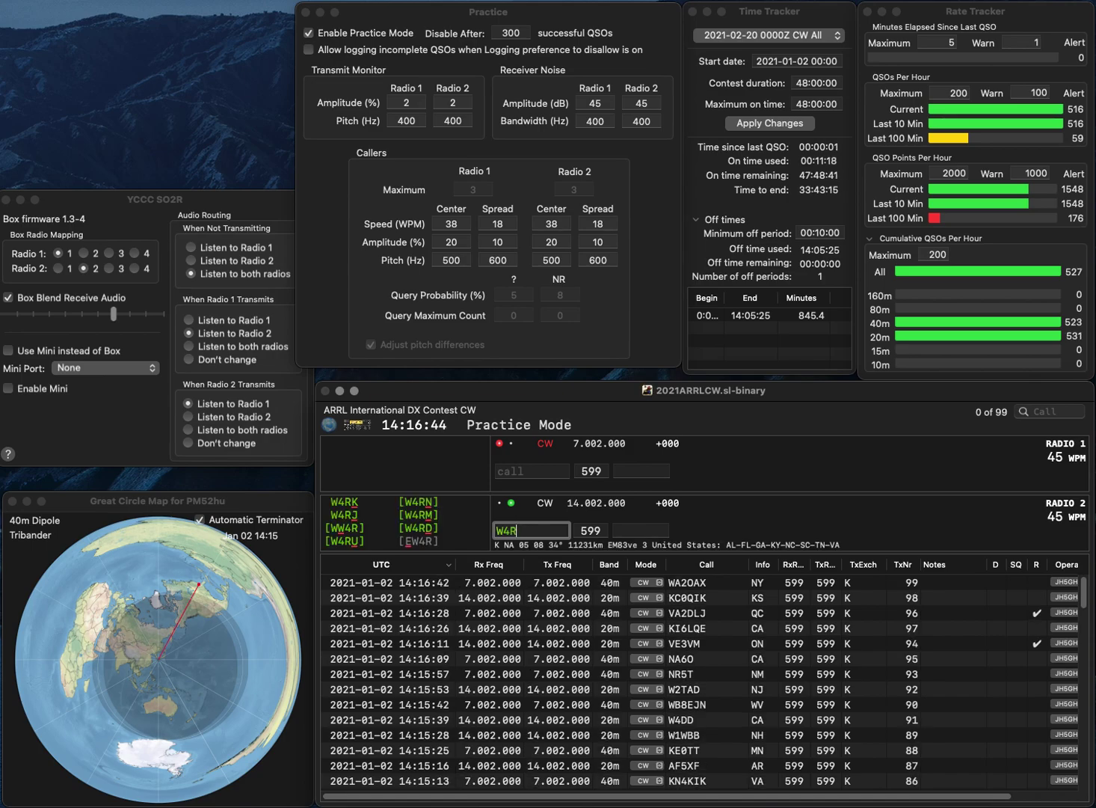
{"action": "key", "text": "Return"}
{"action": "type", "text": "W3JDM"}
{"action": "key", "text": "Return"}
{"action": "type", "text": "C"}
{"action": "key", "text": "Return"}
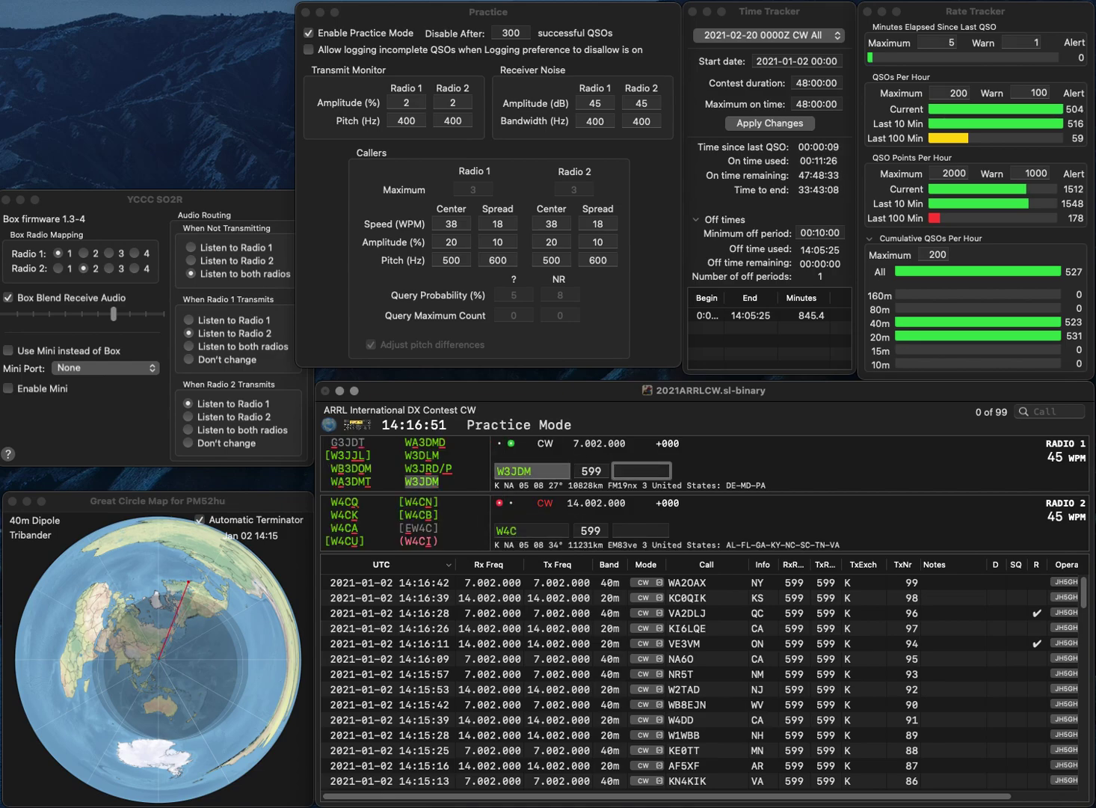
{"action": "key", "text": "Return"}
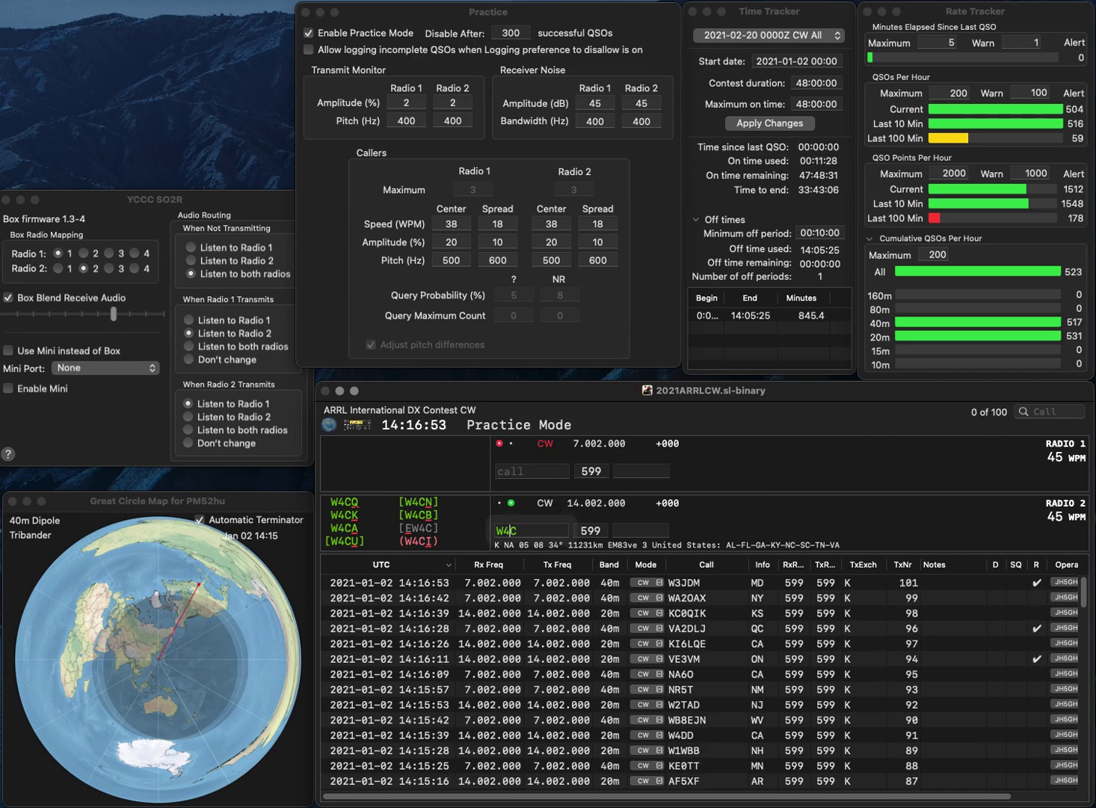
{"action": "type", "text": "FW"}
{"action": "key", "text": "Return"}
Step: Answer N4XD on Radio 1 and correct the Radio 2 call to W4UWC
{"action": "type", "text": "N5"}
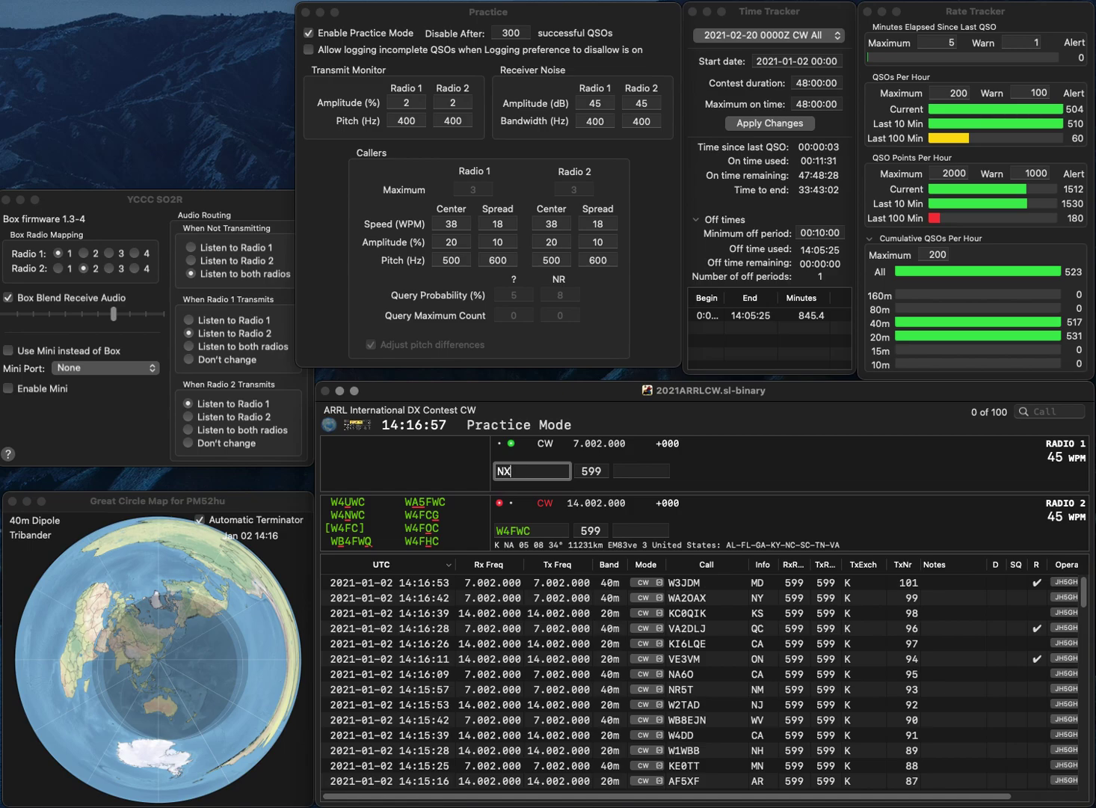
{"action": "type", "text": "D"}
{"action": "type", "text": "4"}
{"action": "key", "text": "Return"}
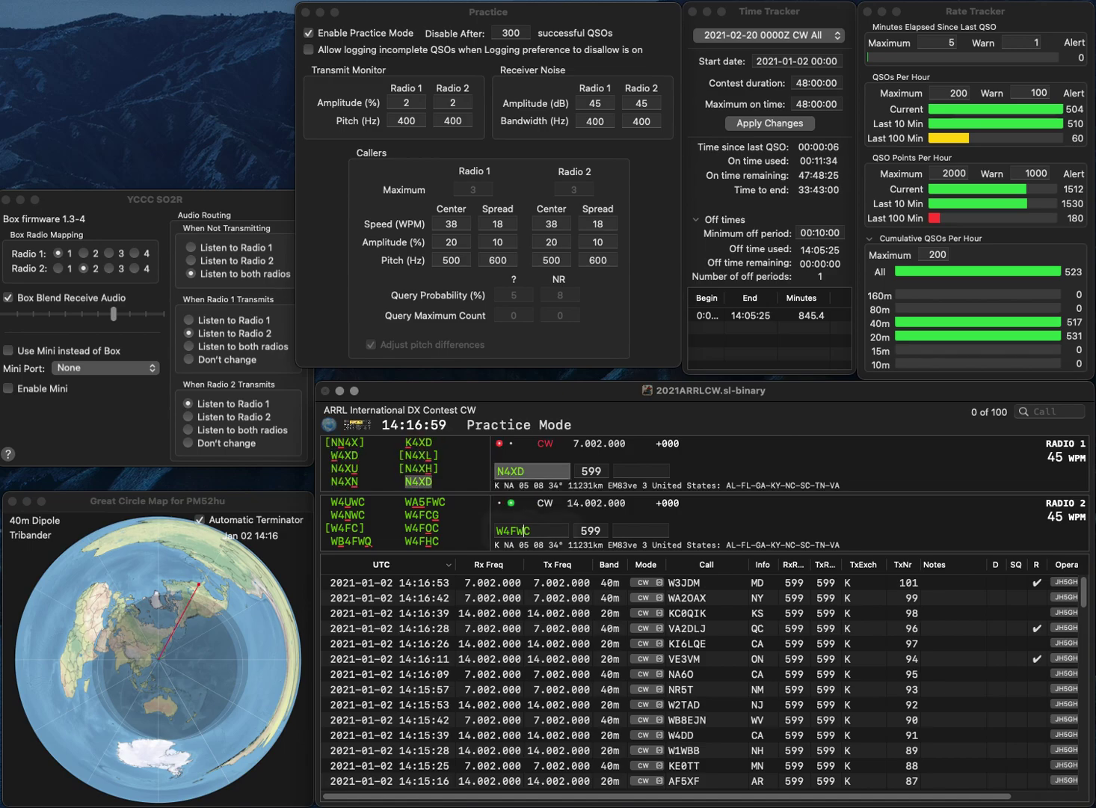
{"action": "type", "text": "U"}
{"action": "key", "text": "Return"}
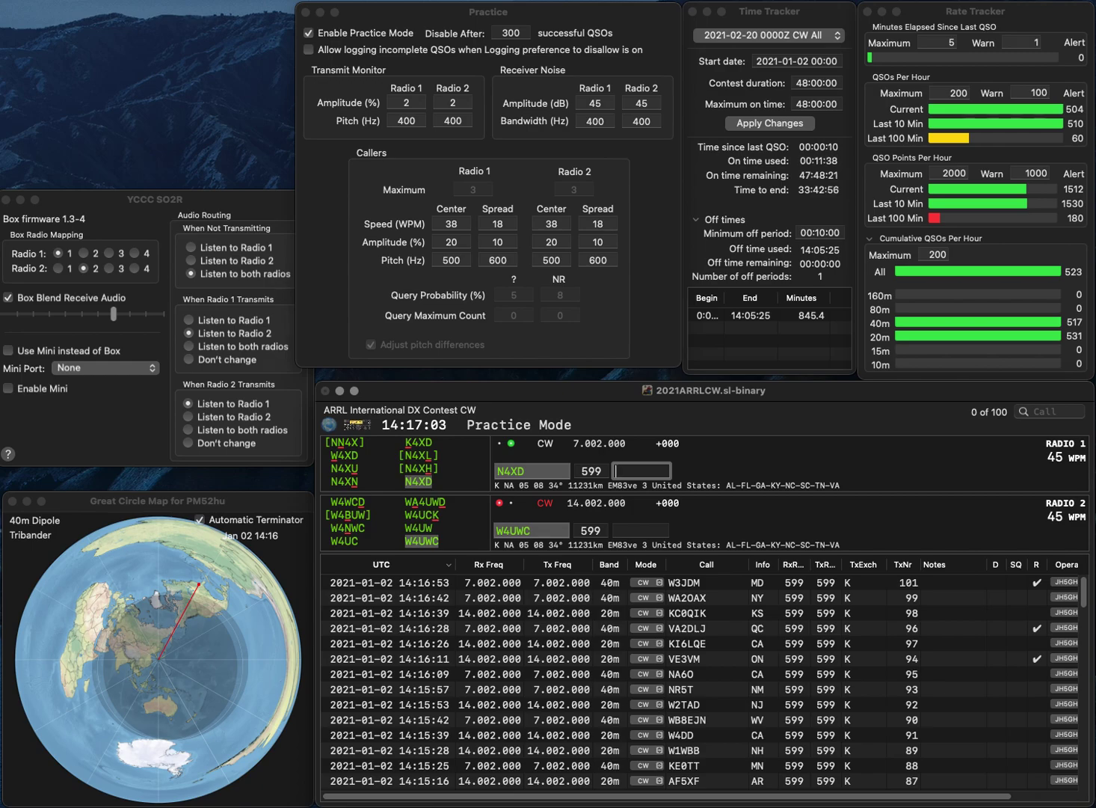
{"action": "type", "text": "AL"}
{"action": "key", "text": "Return"}
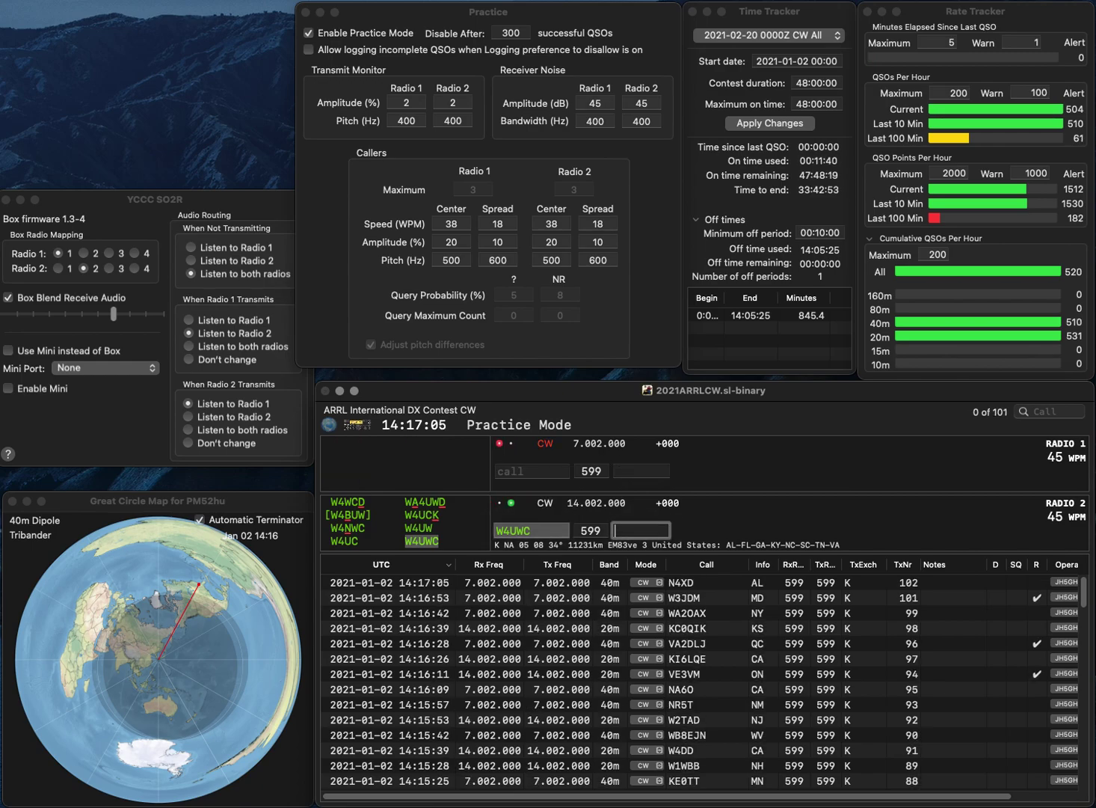
{"action": "key", "text": "Return"}
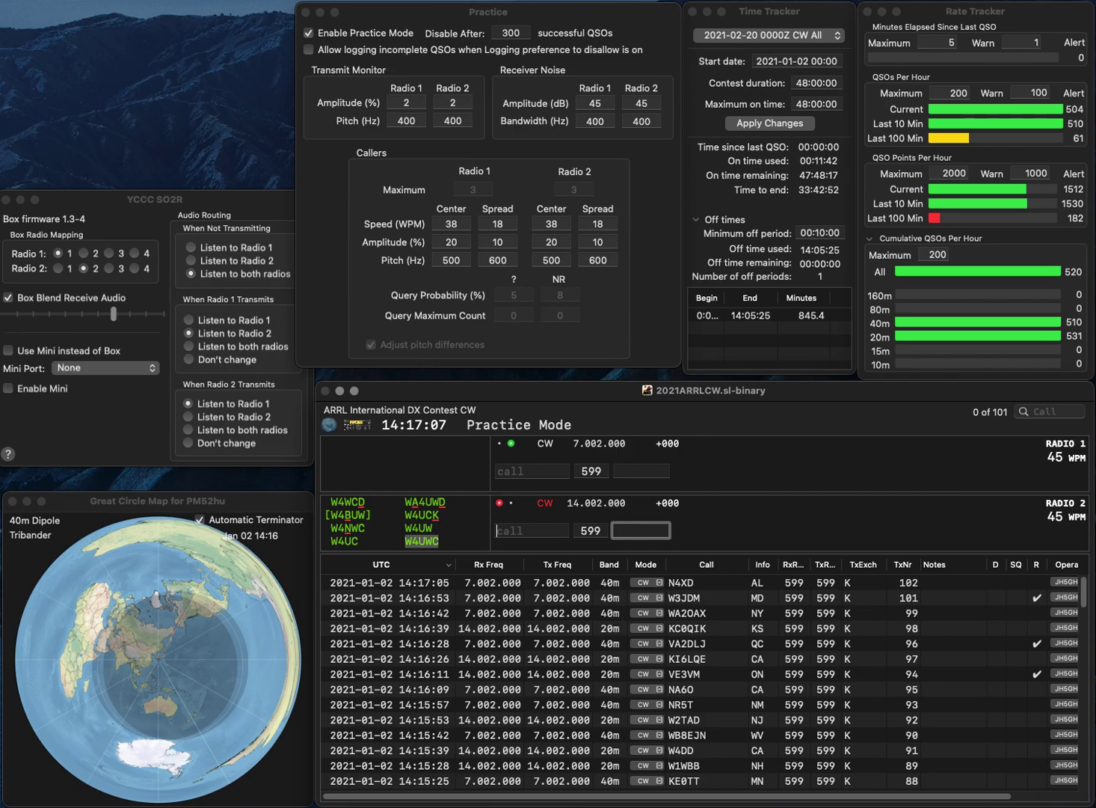
{"action": "type", "text": "KG"}
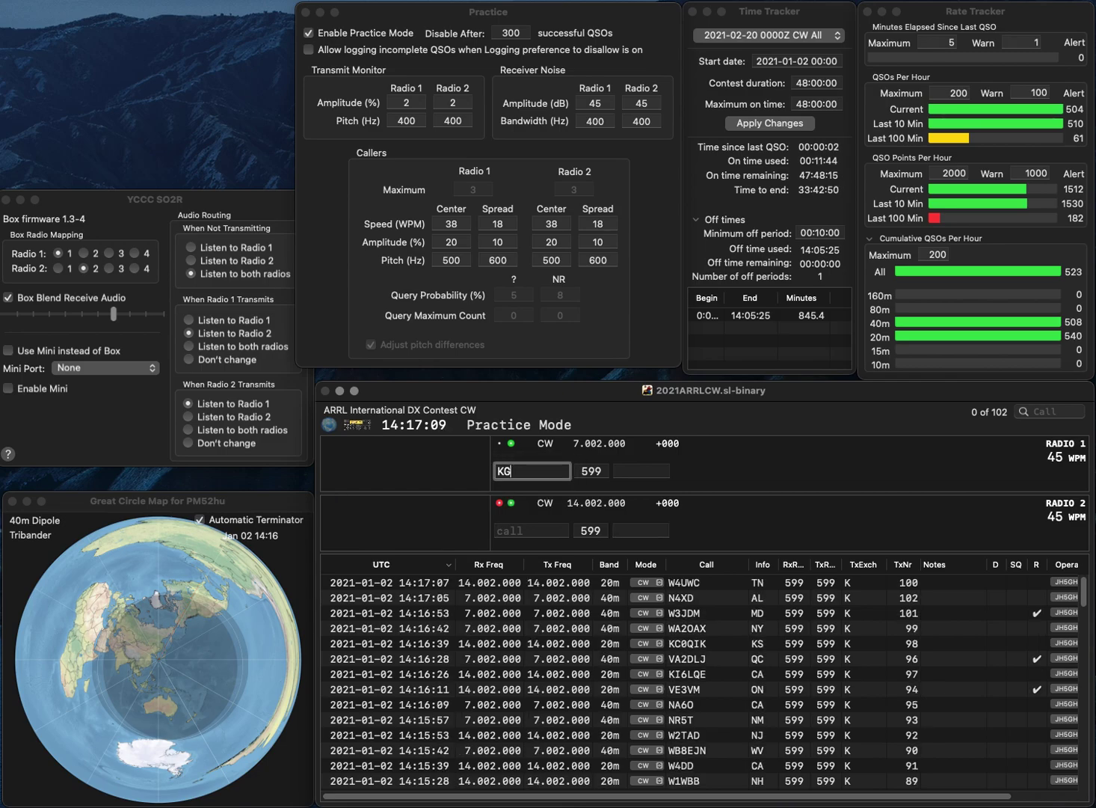
{"action": "type", "text": "7OVH"}
{"action": "key", "text": "Return"}
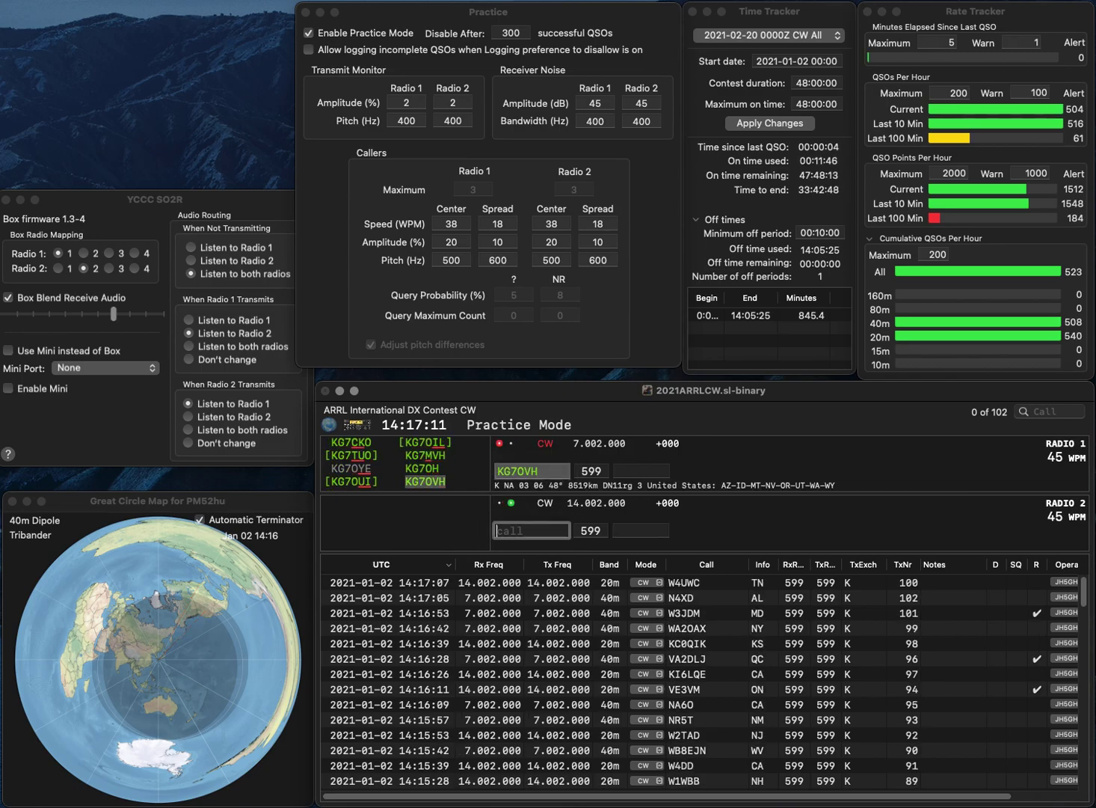
{"action": "type", "text": "USA"}
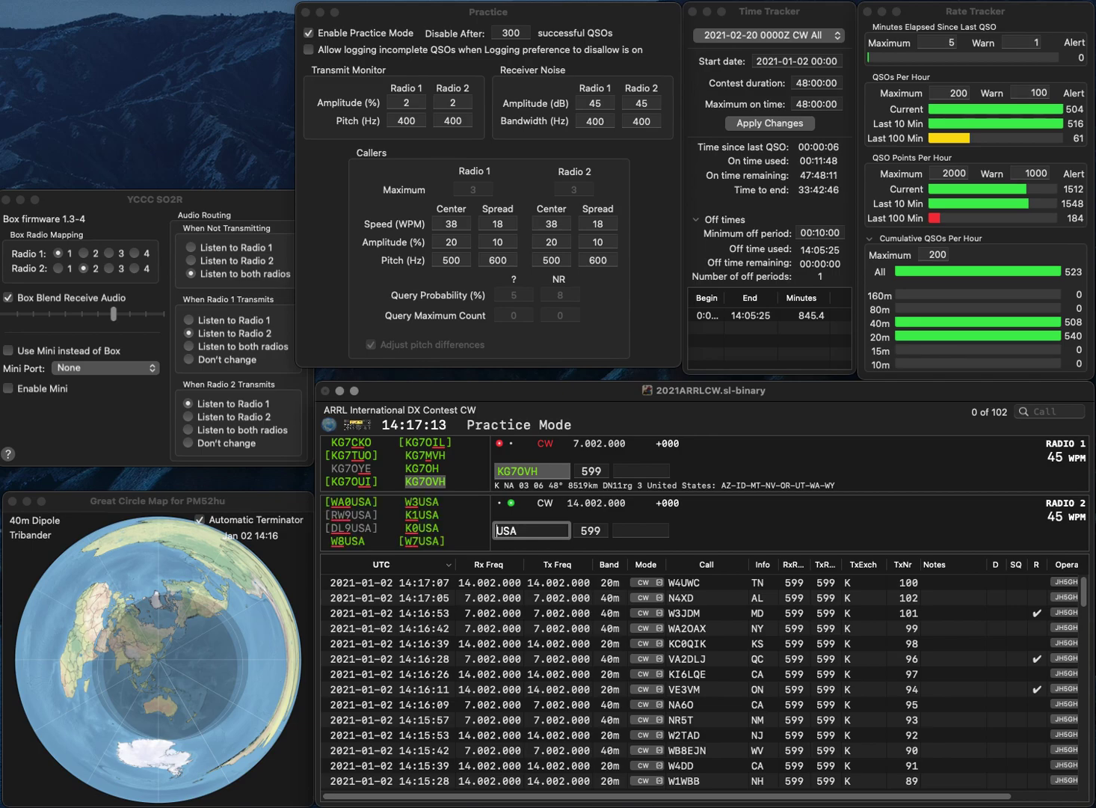
{"action": "key", "text": "Return"}
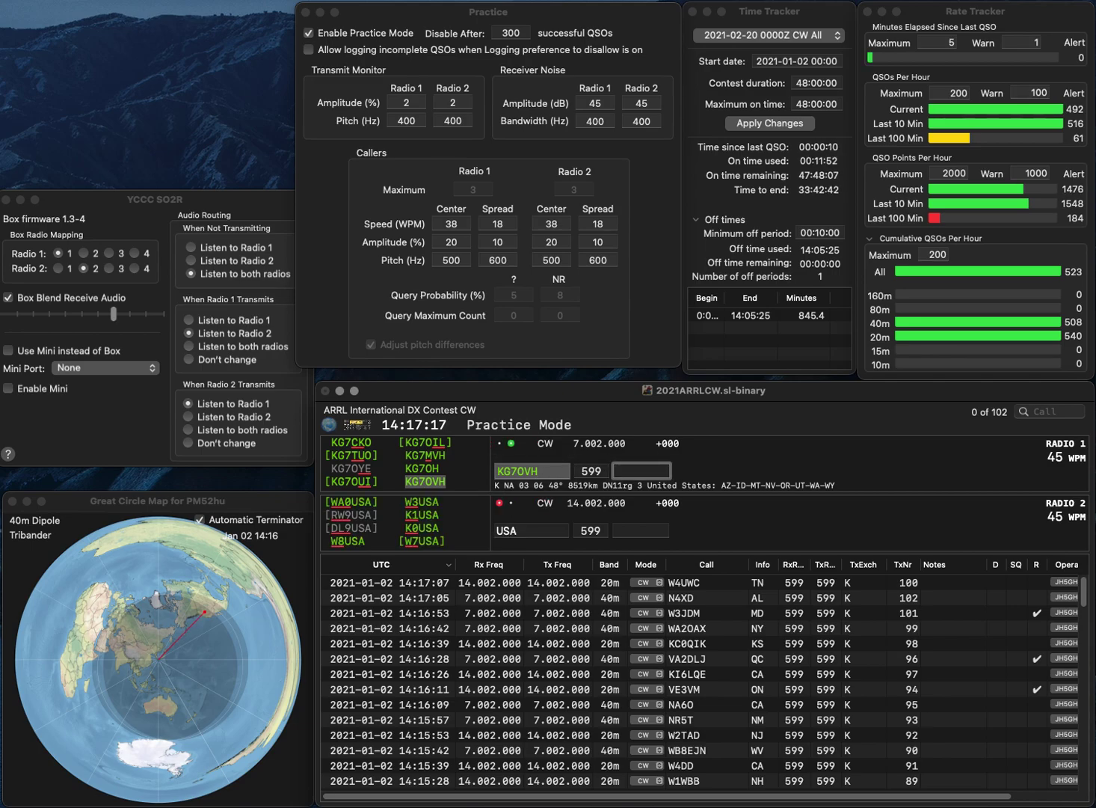
{"action": "key", "text": "BackSpace"}
{"action": "type", "text": "D"}
{"action": "key", "text": "Return"}
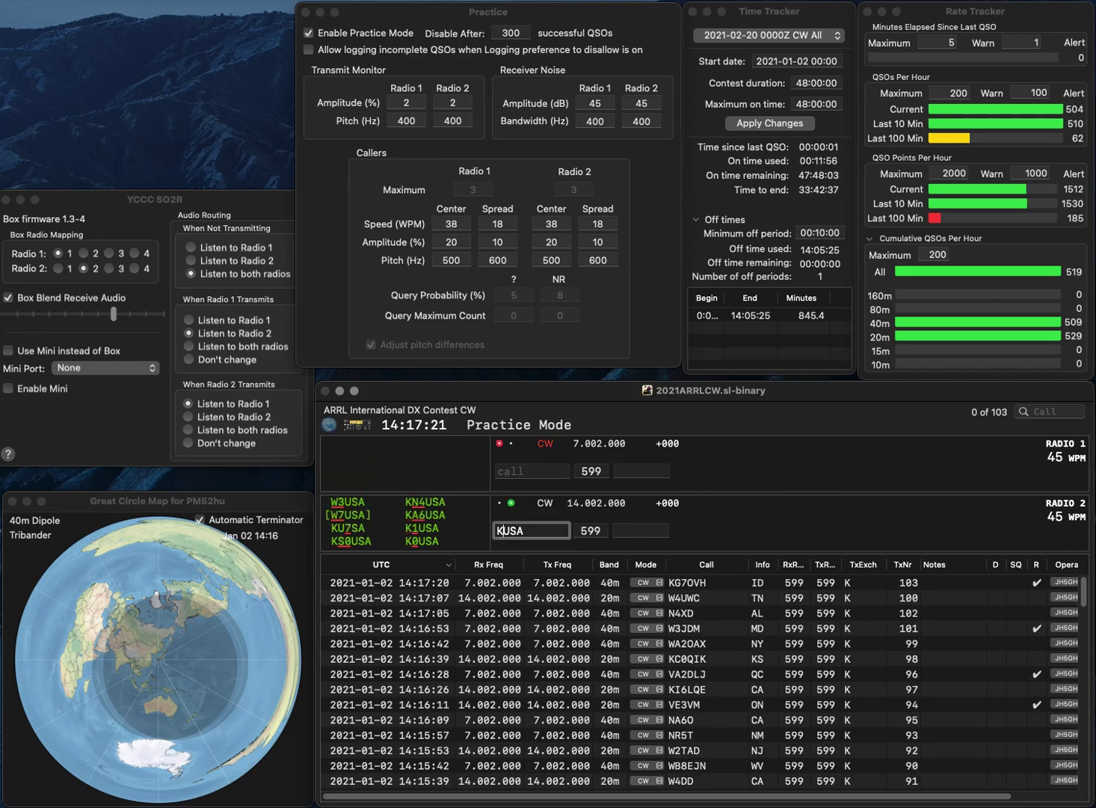
{"action": "type", "text": "K0"}
{"action": "key", "text": "Return"}
{"action": "type", "text": "KC3MYU"}
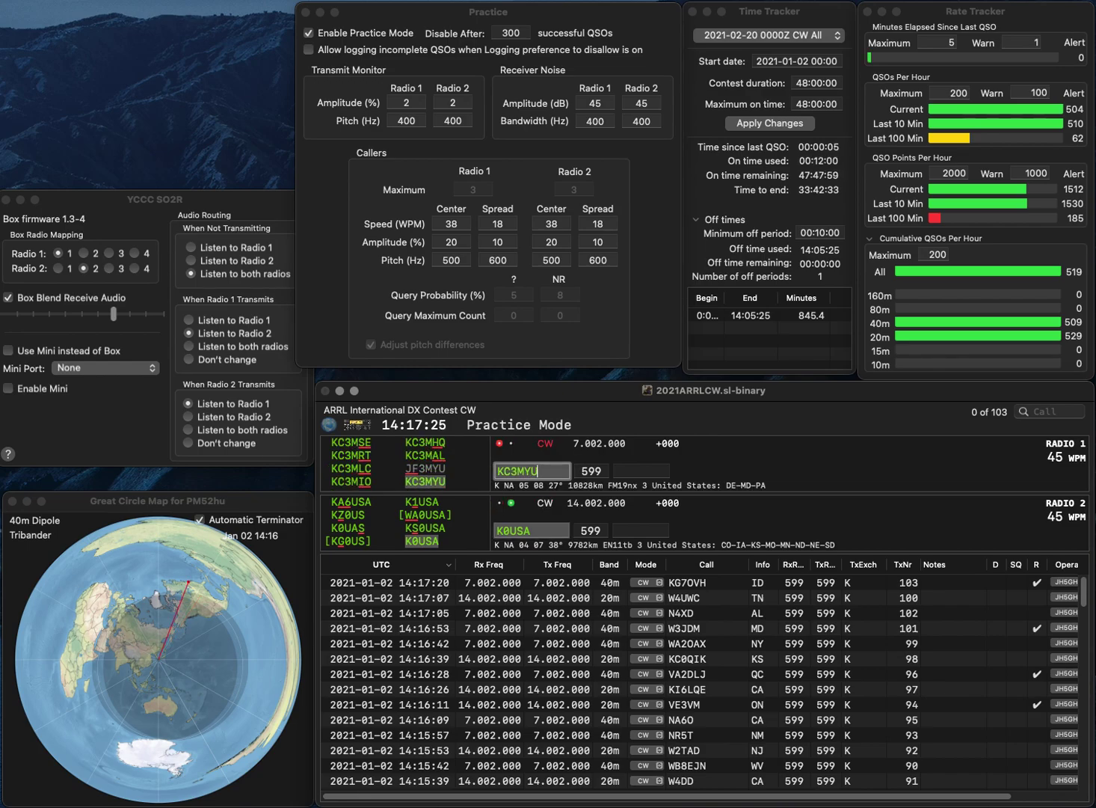
{"action": "key", "text": "Return"}
{"action": "type", "text": "IA"}
{"action": "key", "text": "Return"}
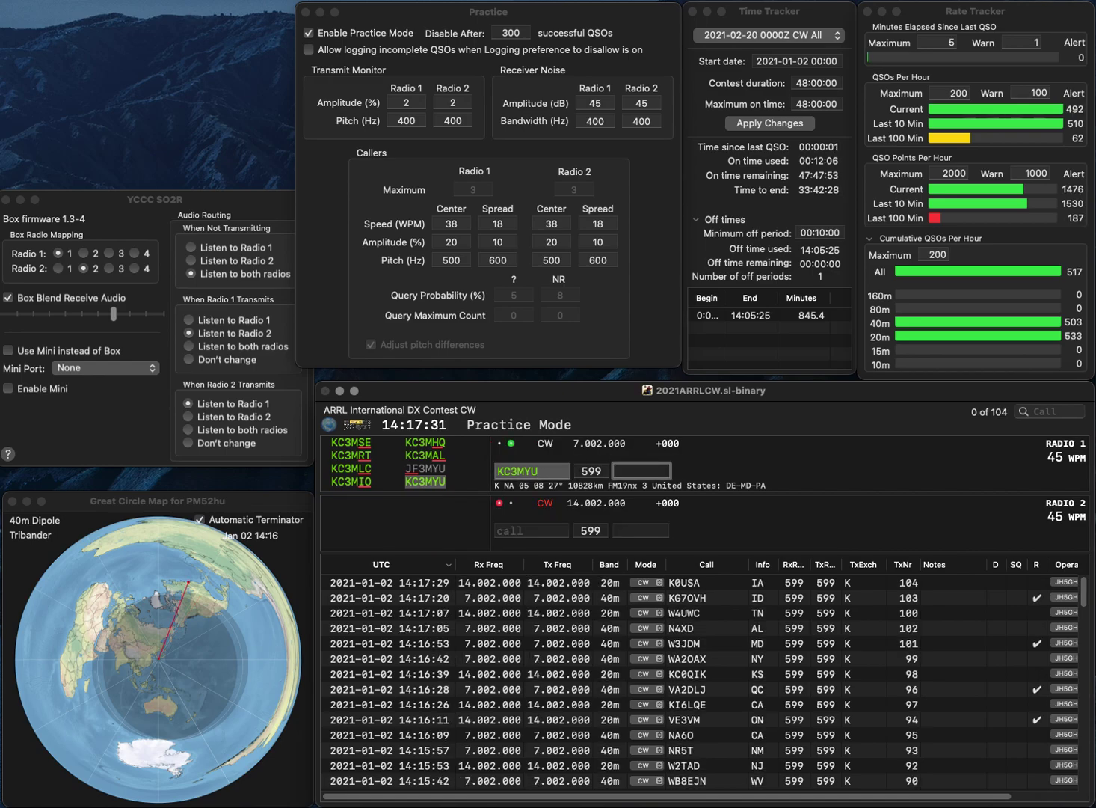
{"action": "type", "text": "DE"}
{"action": "key", "text": "Return"}
{"action": "type", "text": "VE"}
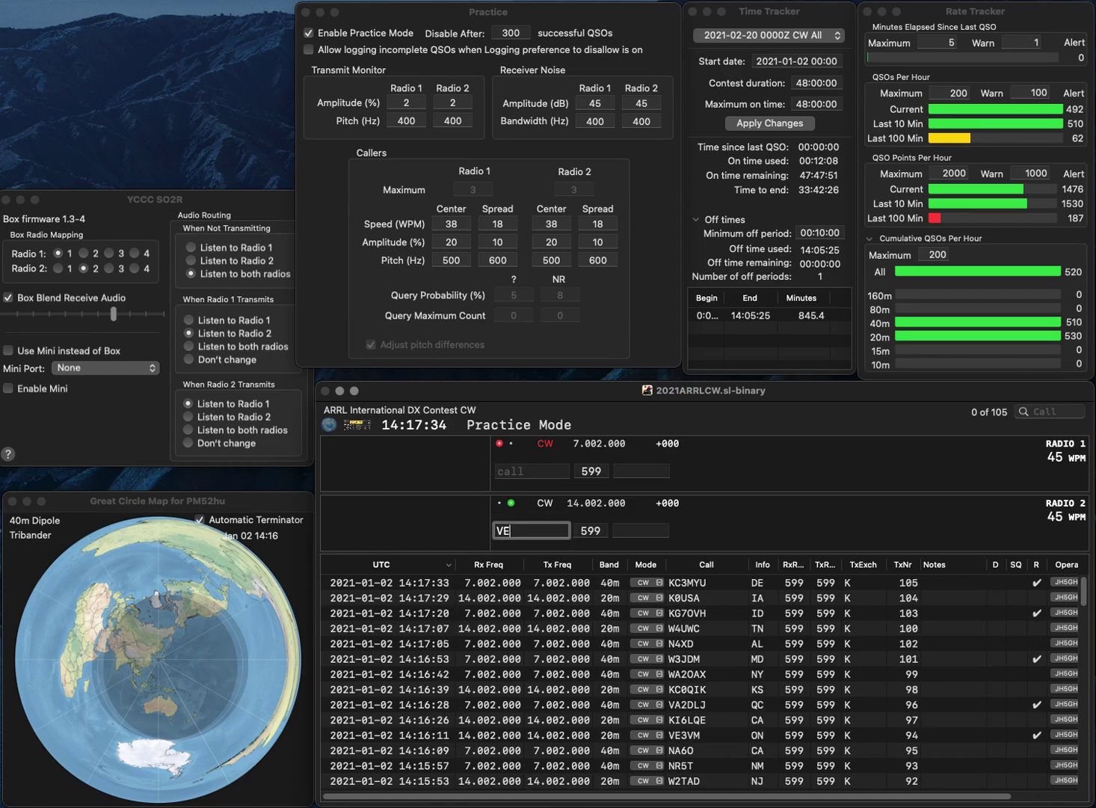
{"action": "type", "text": "2GSO"}
{"action": "key", "text": "Return"}
{"action": "type", "text": "NX7W"}
{"action": "key", "text": "Return"}
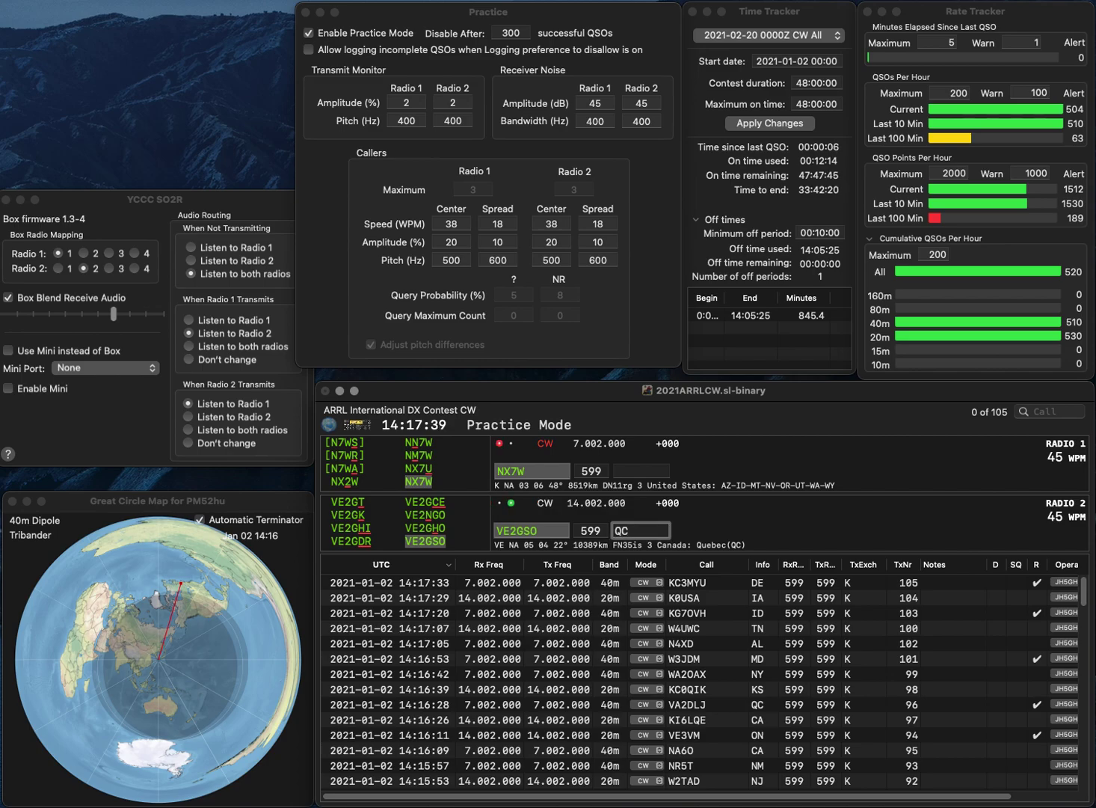
Step: Log VE2GSO with exchange QC on Radio 2 and NX7W with exchange WA on Radio 1
{"action": "key", "text": "Return"}
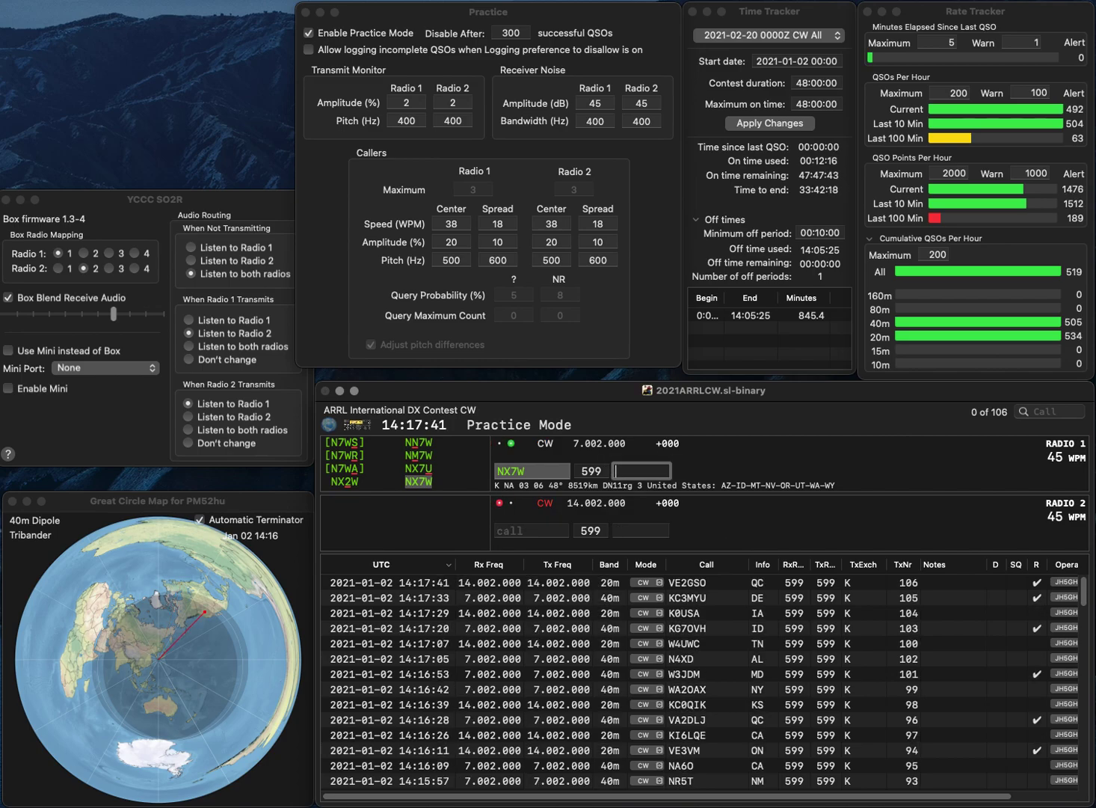
{"action": "type", "text": "WA"}
{"action": "key", "text": "Return"}
{"action": "type", "text": "WB"}
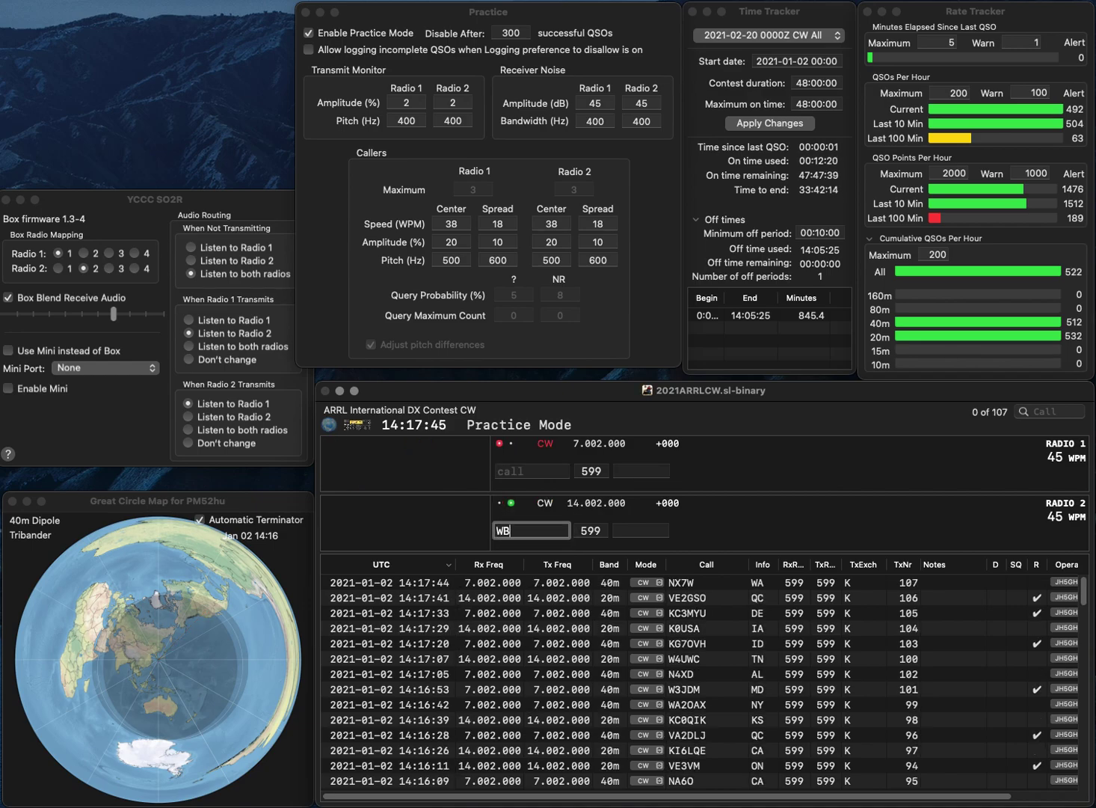
{"action": "key", "text": "BackSpace"}
{"action": "type", "text": "6AT"}
{"action": "key", "text": "Return"}
{"action": "type", "text": "7JT"}
{"action": "key", "text": "BackSpace"}
{"action": "key", "text": "BackSpace"}
{"action": "type", "text": "PT"}
{"action": "key", "text": "super+Left"}
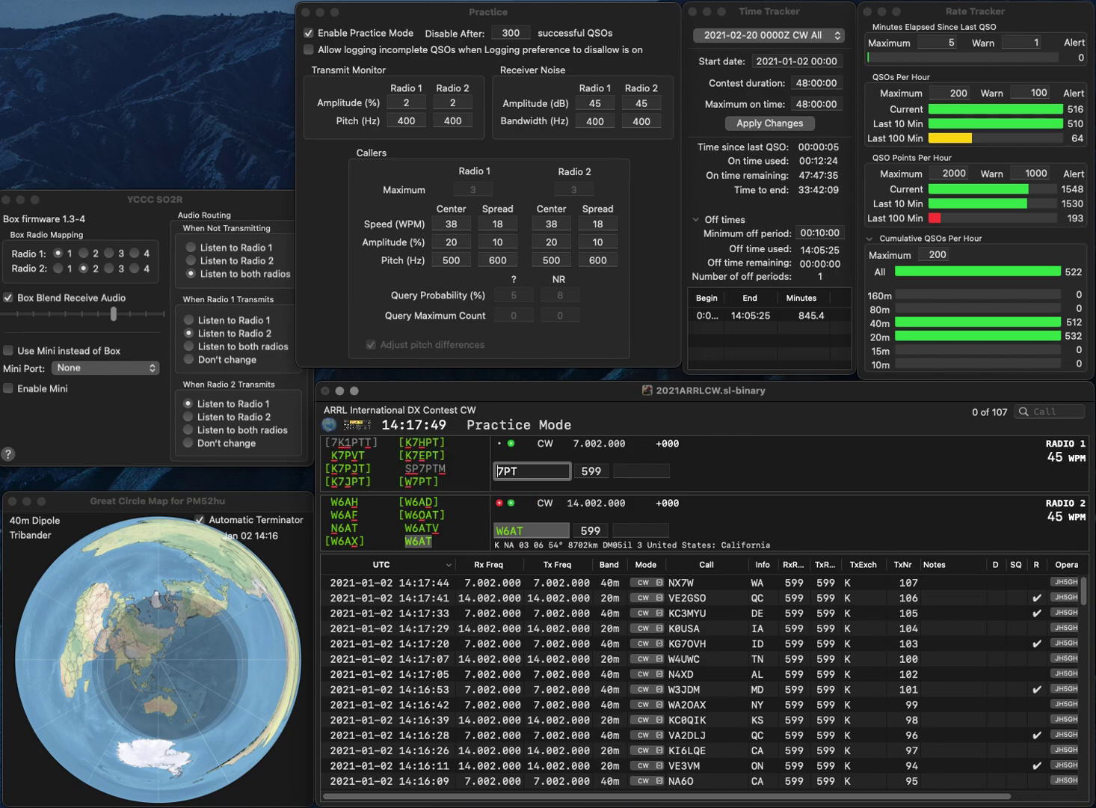
{"action": "type", "text": "W"}
{"action": "key", "text": "Return"}
{"action": "key", "text": "Return"}
Step: Enter exchange CA for W6AT on Radio 2 and log the contact
{"action": "type", "text": "C"}
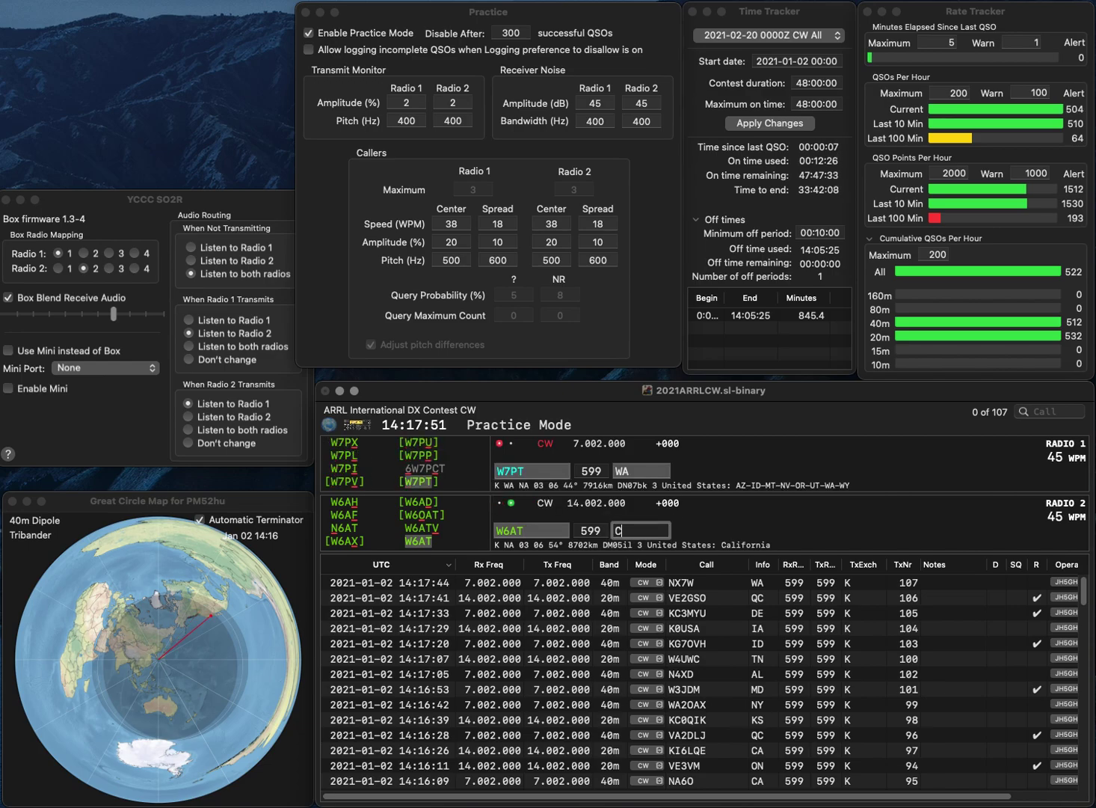
{"action": "type", "text": "A"}
{"action": "key", "text": "Return"}
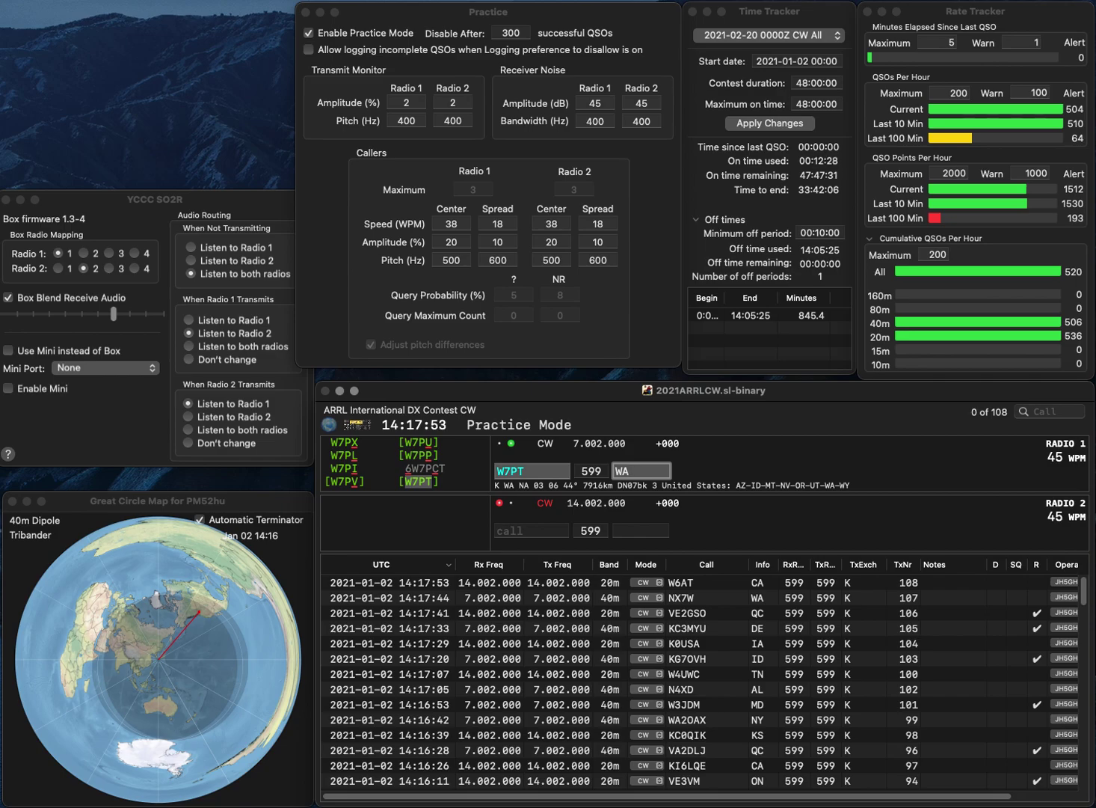
{"action": "key", "text": "Return"}
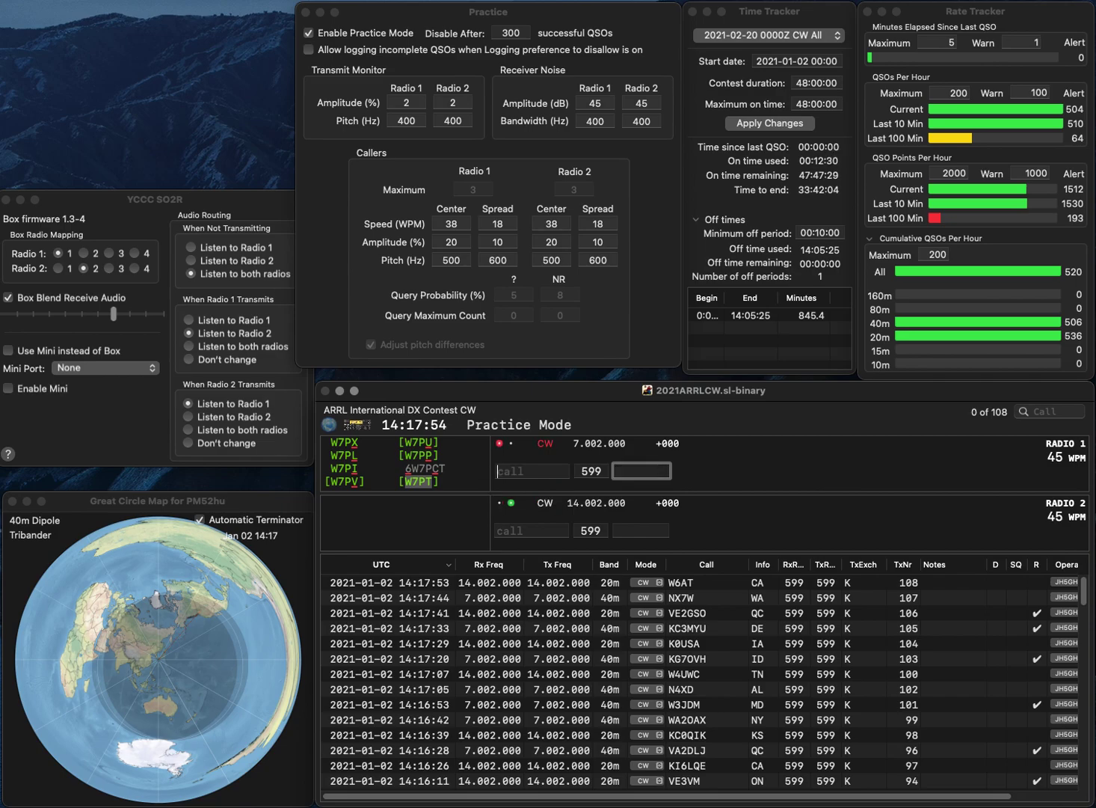
{"action": "type", "text": "KC7TAK"}
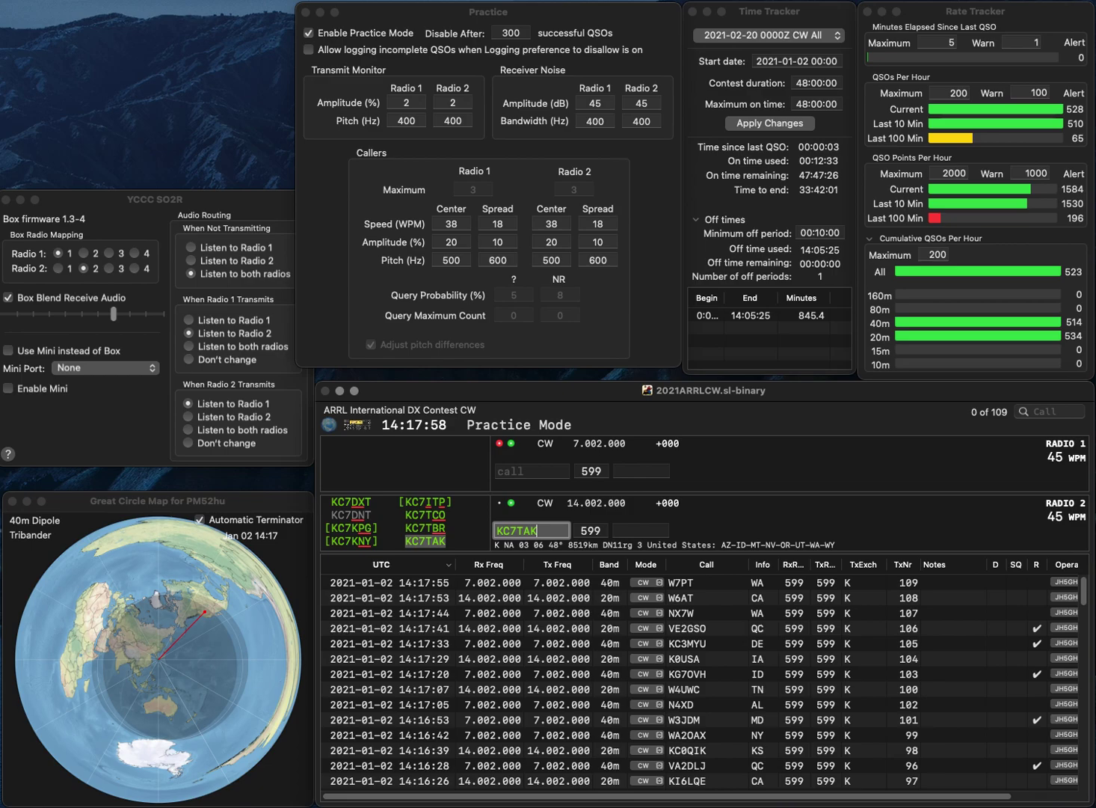
{"action": "key", "text": "Return"}
{"action": "type", "text": "BO"}
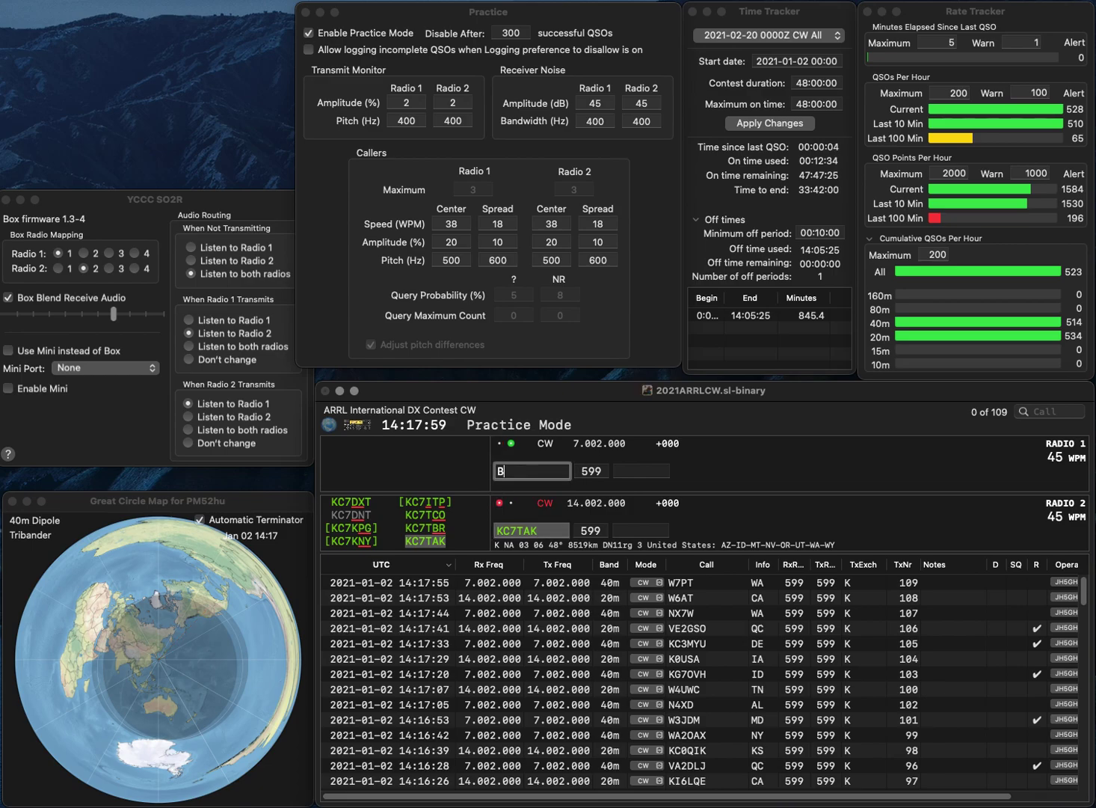
{"action": "key", "text": "Return"}
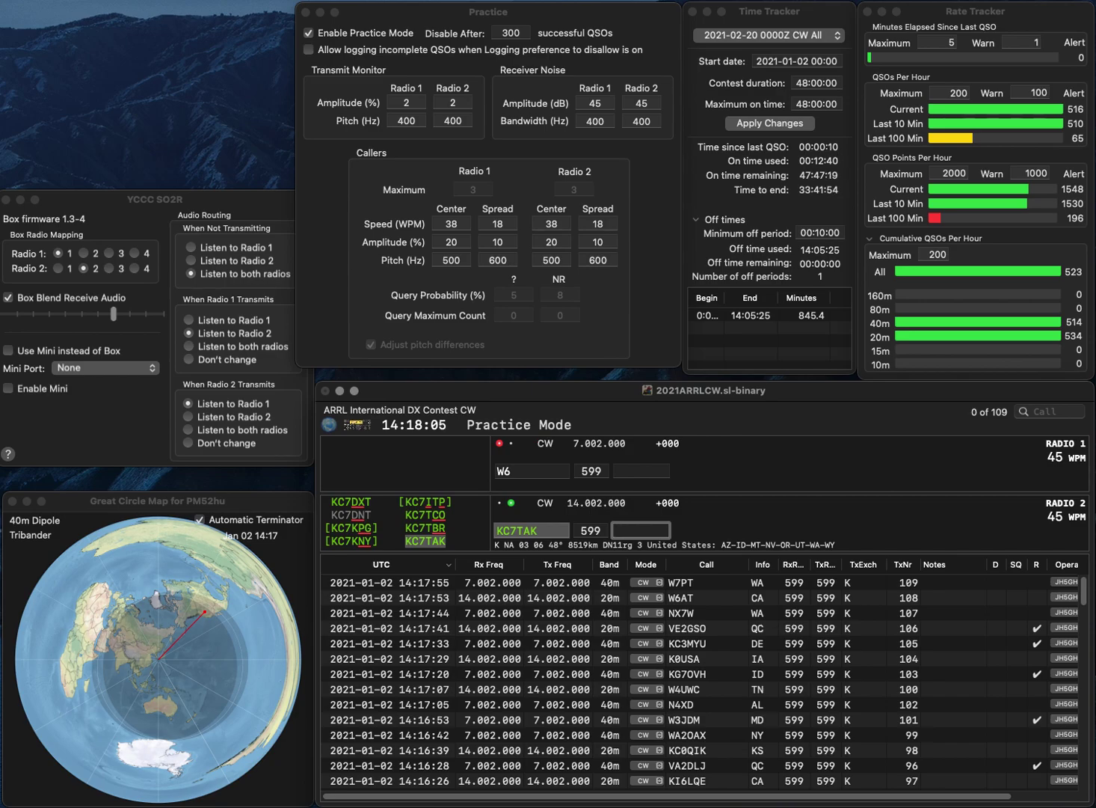
{"action": "type", "text": "ME"}
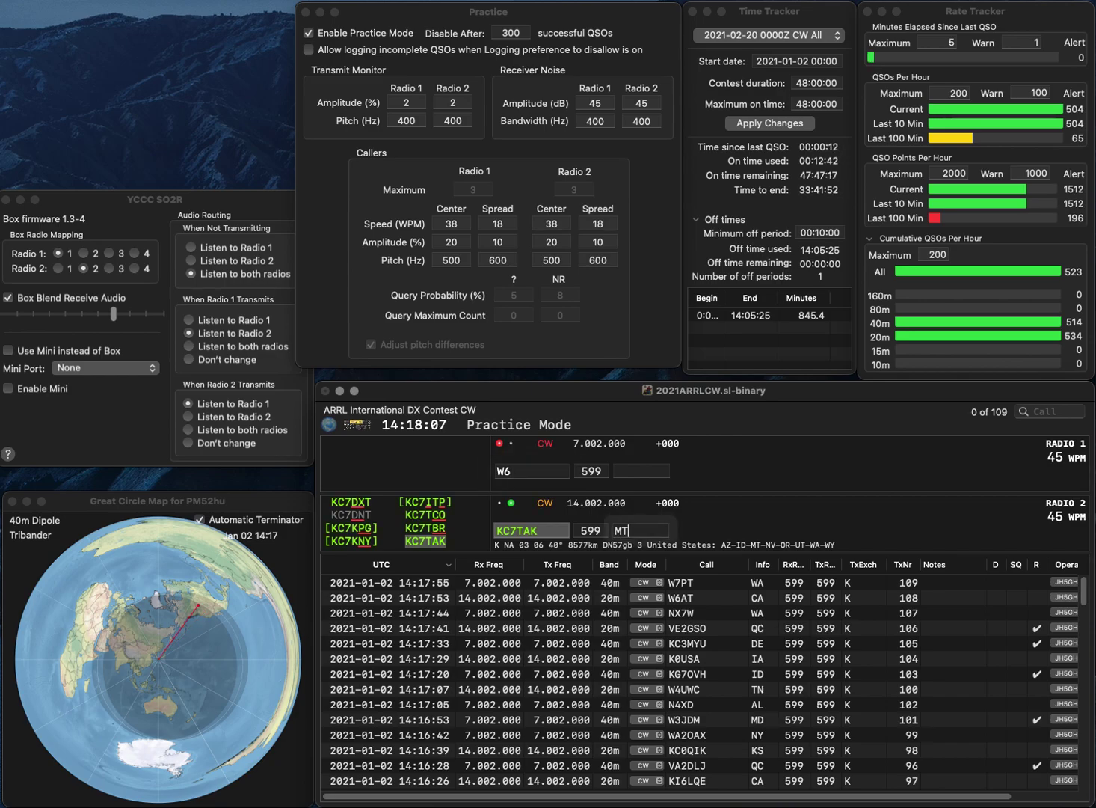
{"action": "key", "text": "Return"}
Step: Complete the partial call as W6OPO and answer it on Radio 1, and answer W7HJ on Radio 2
{"action": "type", "text": "OPO"}
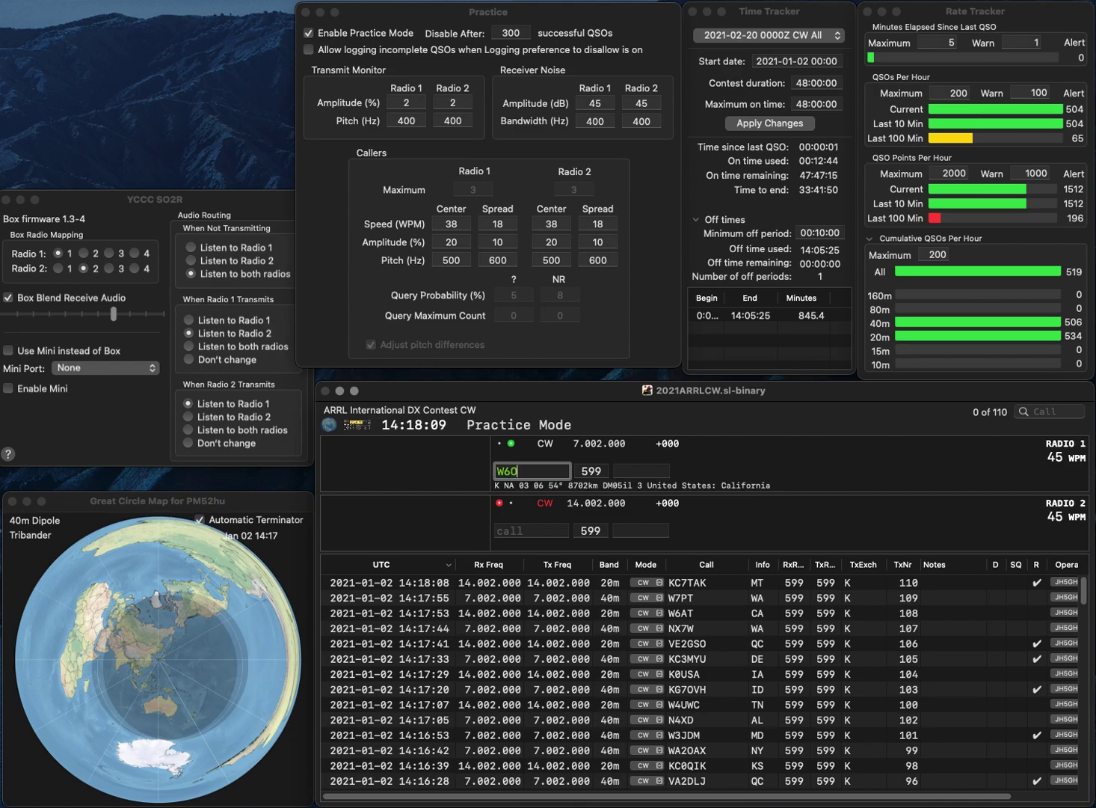
{"action": "key", "text": "Return"}
{"action": "type", "text": "W7HJ"}
{"action": "key", "text": "Return"}
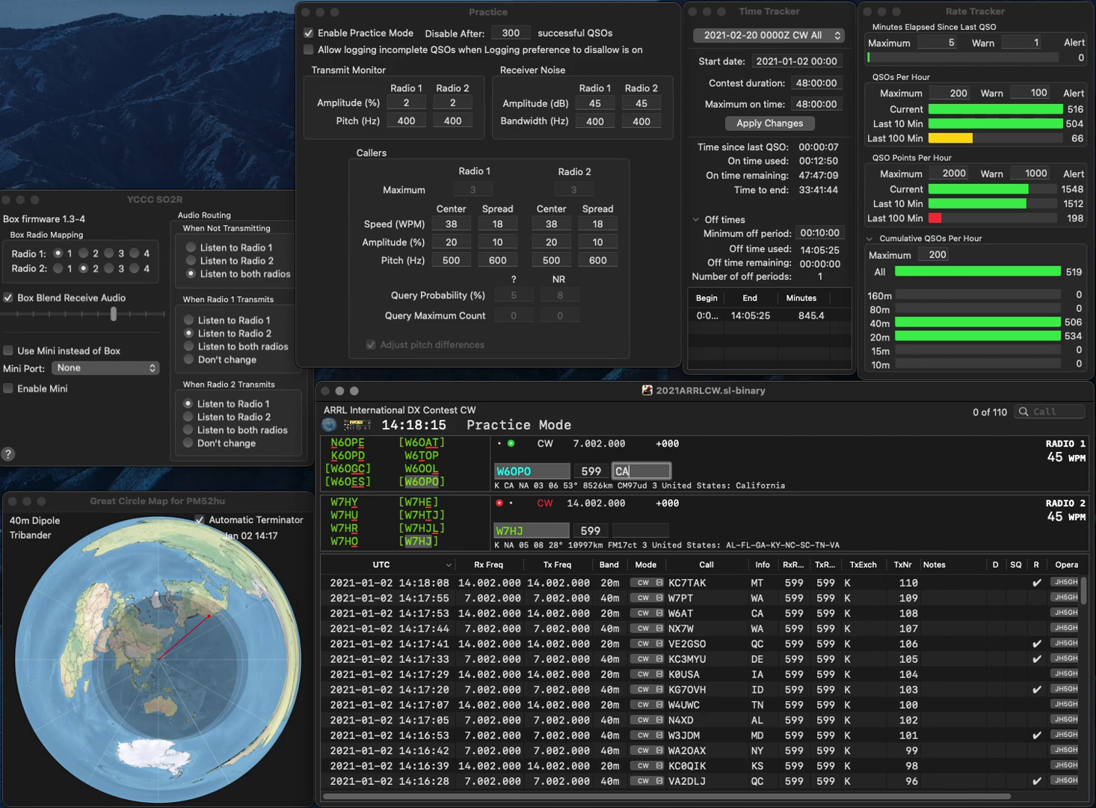
{"action": "key", "text": "Return"}
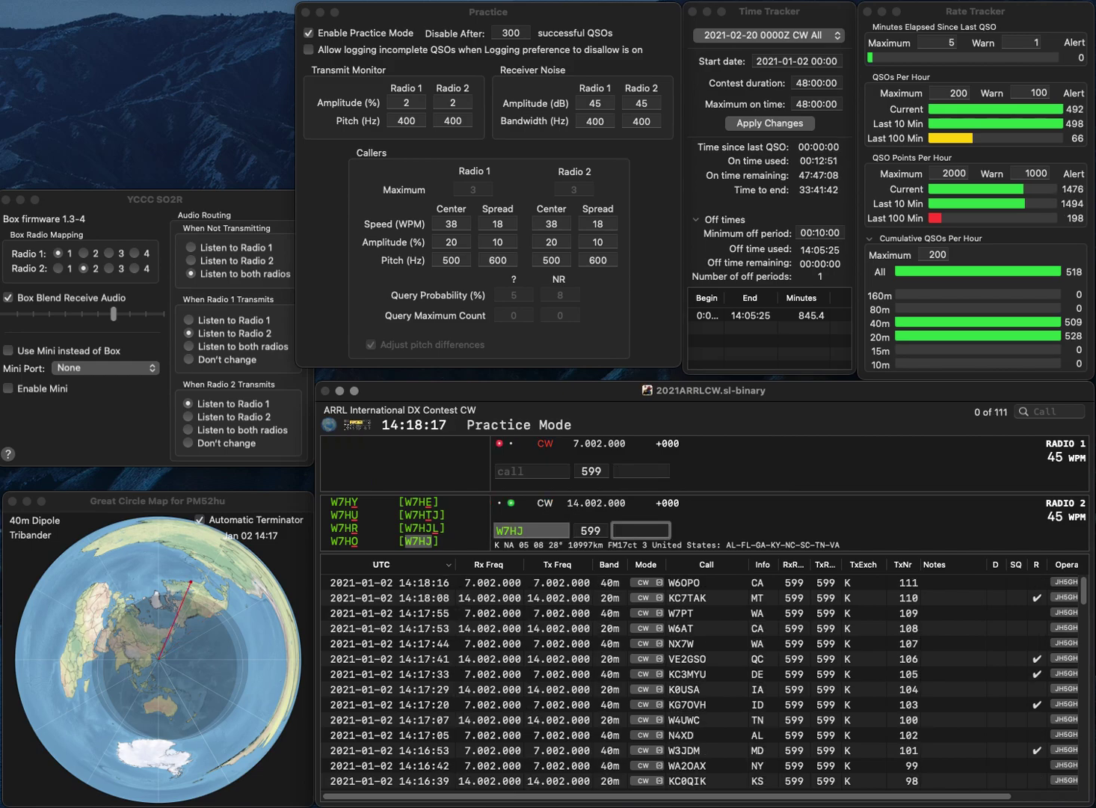
{"action": "type", "text": "KY"}
{"action": "key", "text": "Return"}
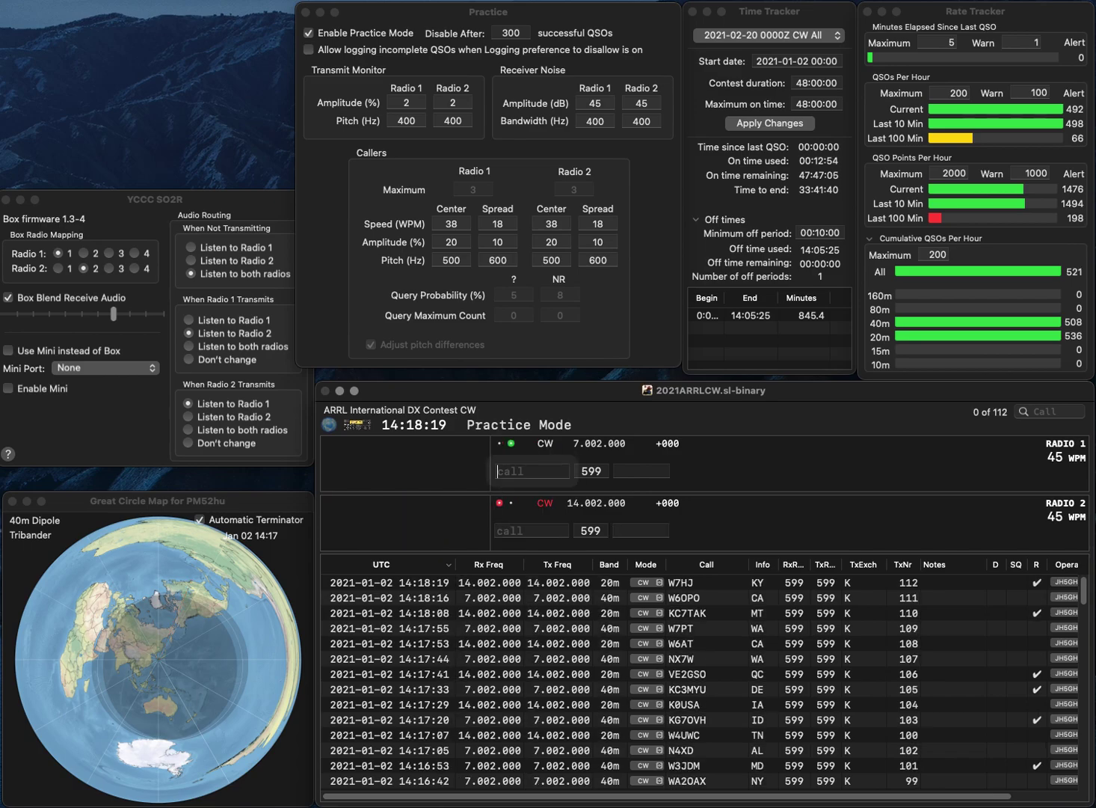
{"action": "type", "text": "KC"}
{"action": "key", "text": "Return"}
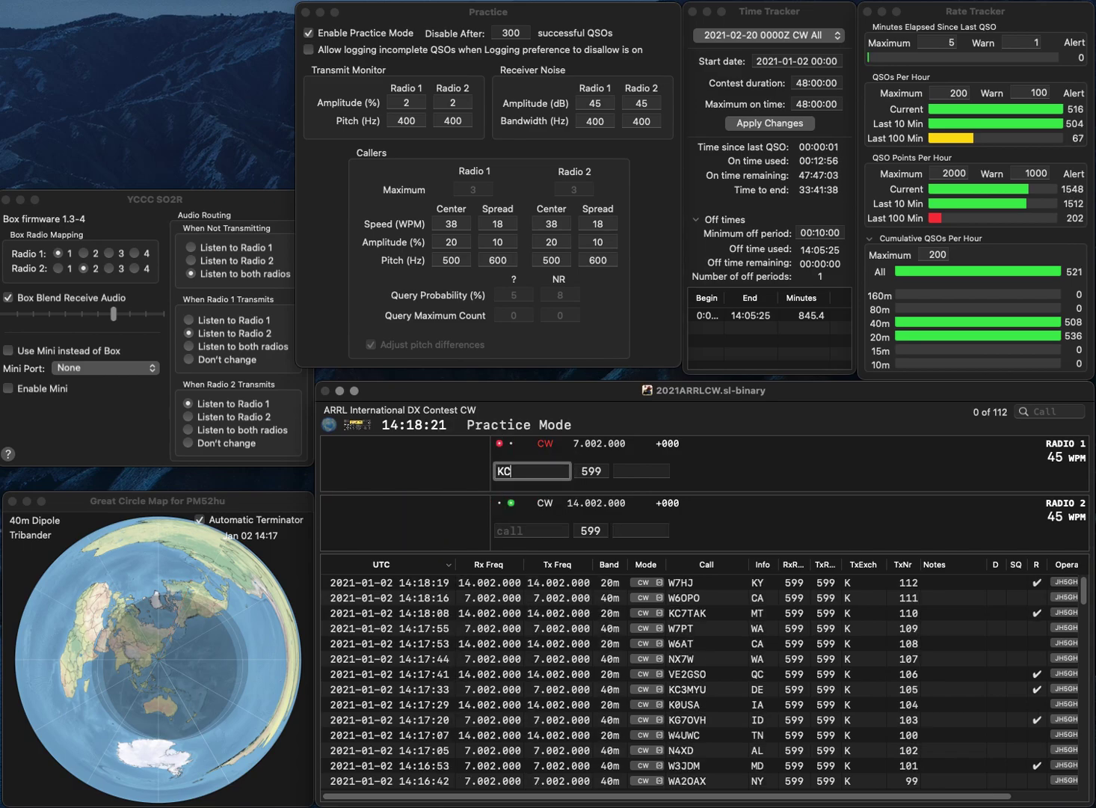
{"action": "type", "text": "K8IBX"}
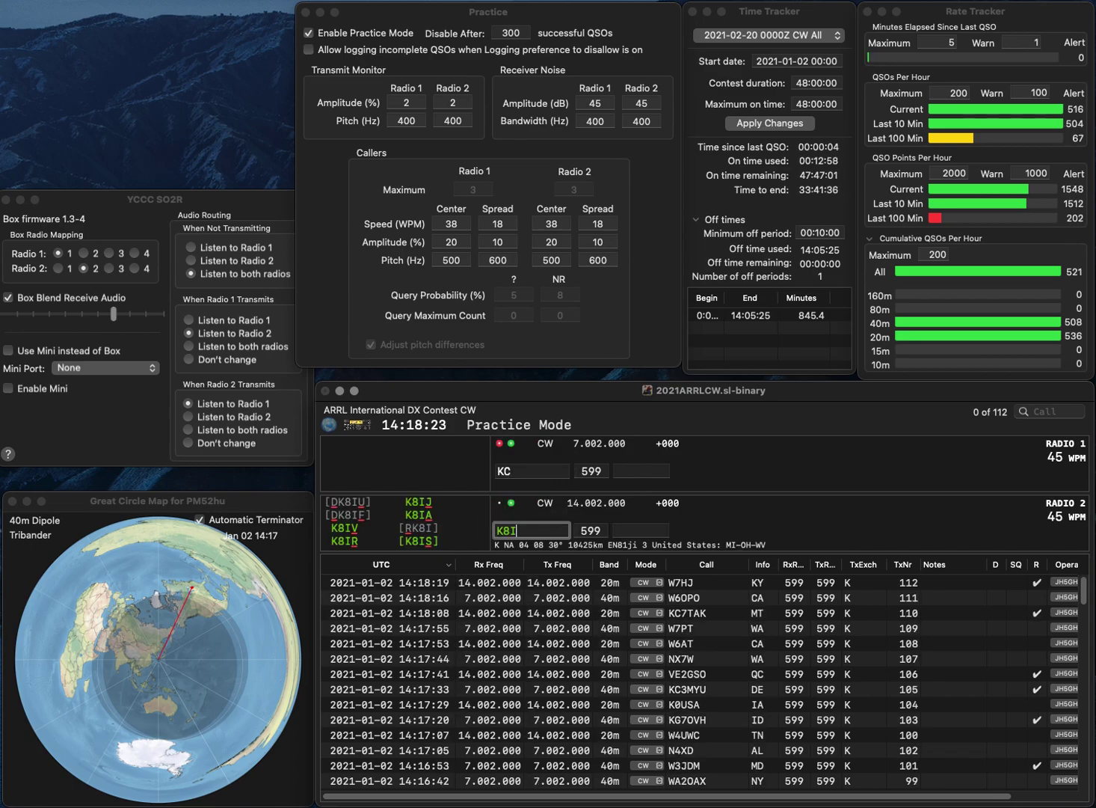
{"action": "key", "text": "Return"}
{"action": "type", "text": "4IM"}
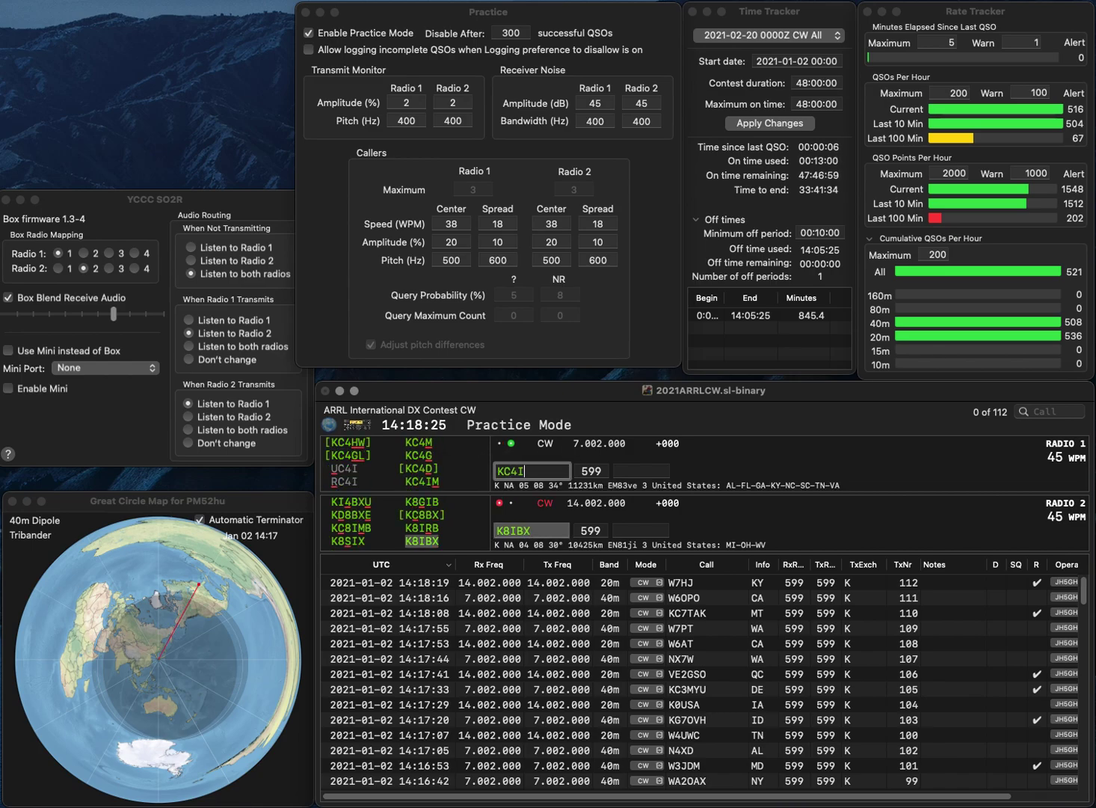
{"action": "key", "text": "Return"}
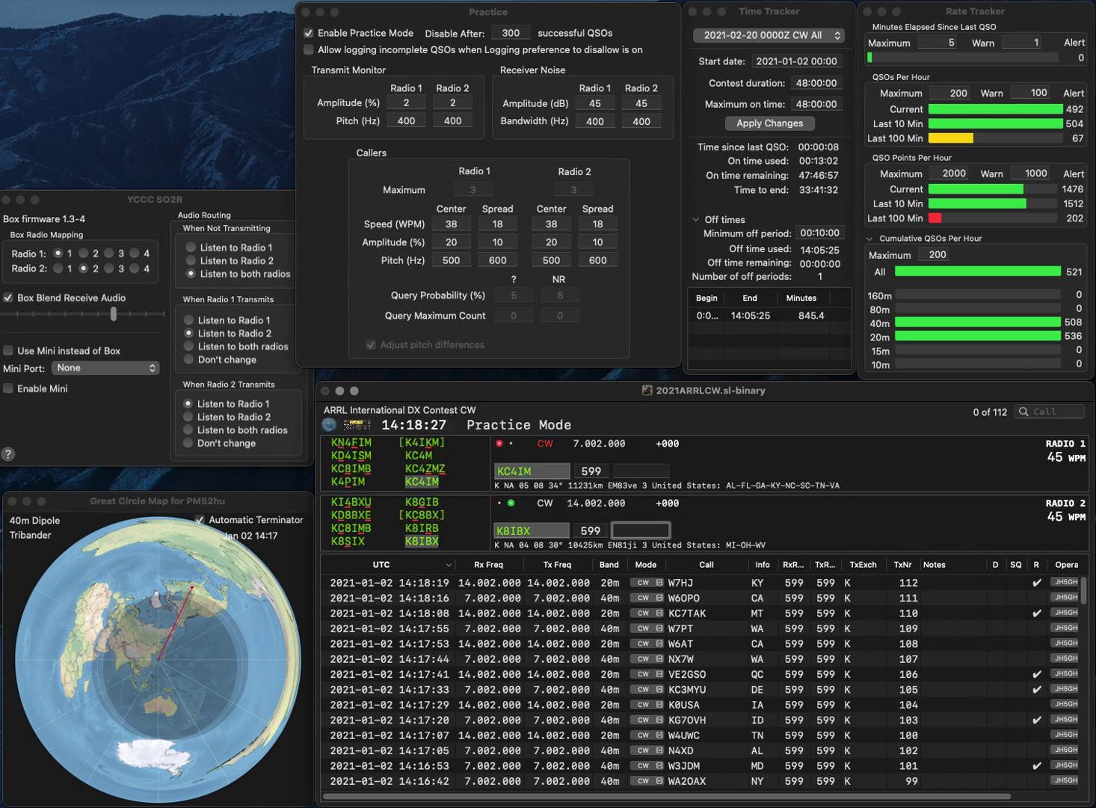
{"action": "type", "text": "OH"}
{"action": "key", "text": "Return"}
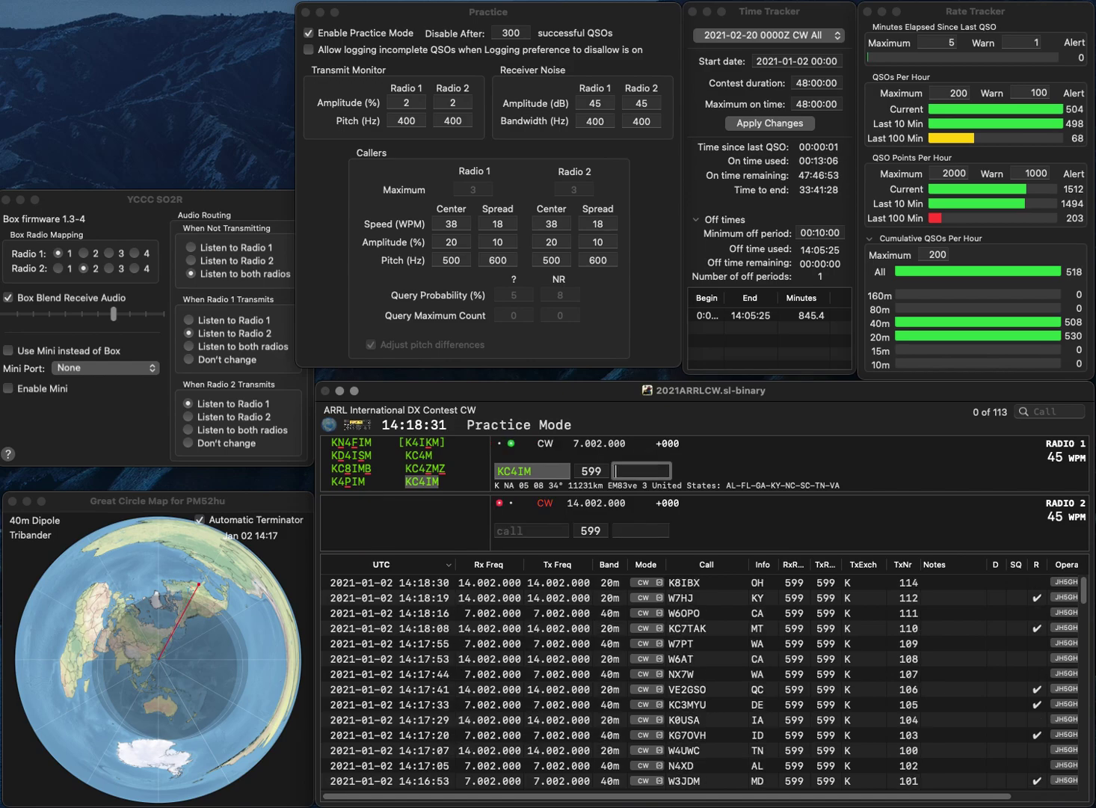
{"action": "type", "text": "GA"}
{"action": "key", "text": "Return"}
{"action": "type", "text": "K5ME"}
{"action": "key", "text": "Return"}
{"action": "type", "text": "W5VGR"}
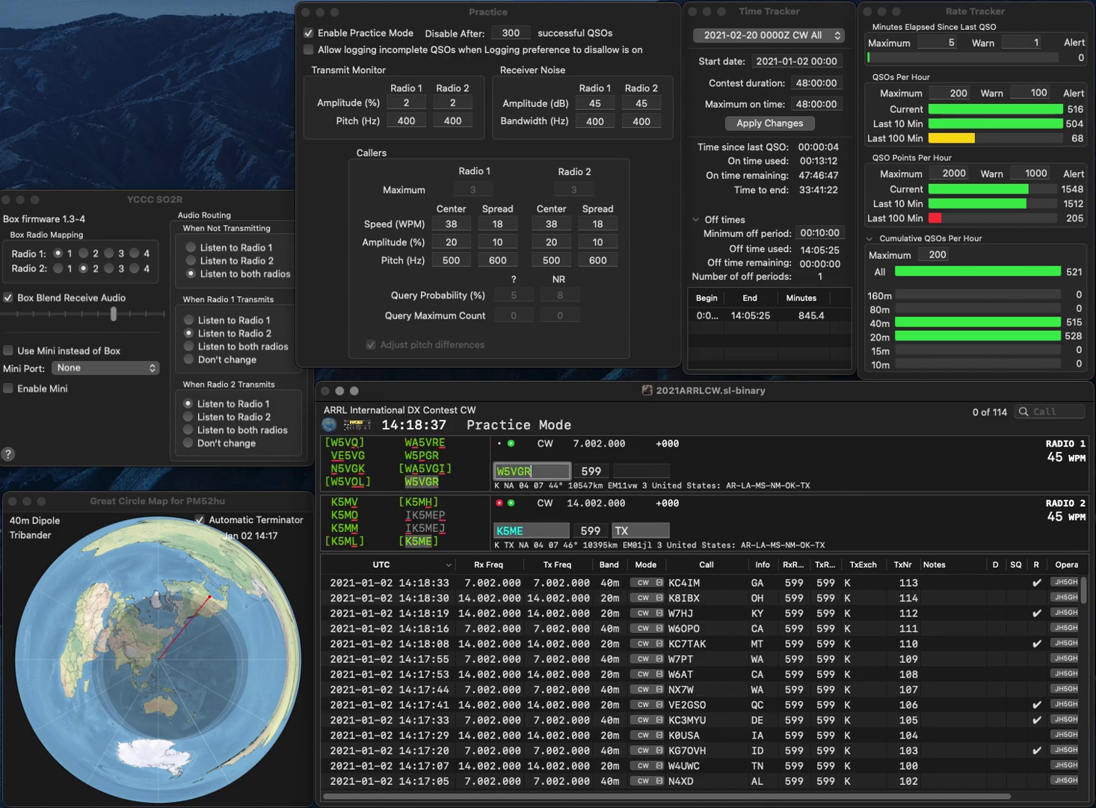
{"action": "key", "text": "Return"}
{"action": "key", "text": "Return"}
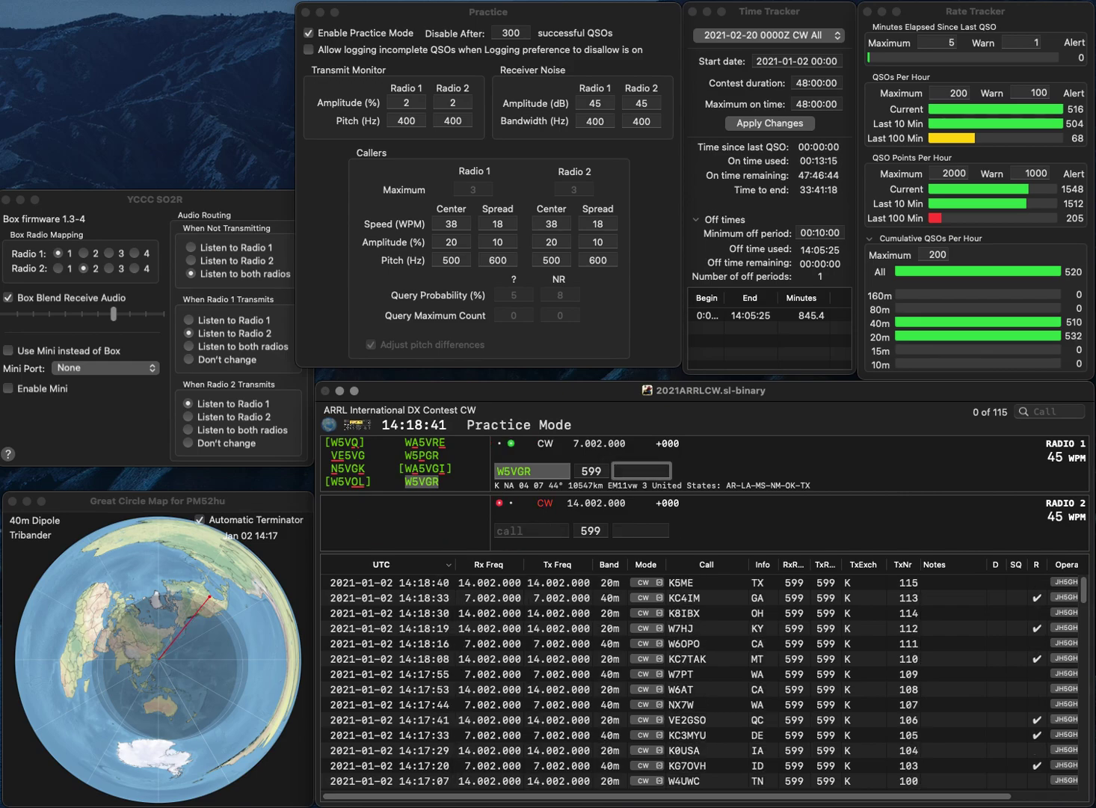
{"action": "key", "text": "Return"}
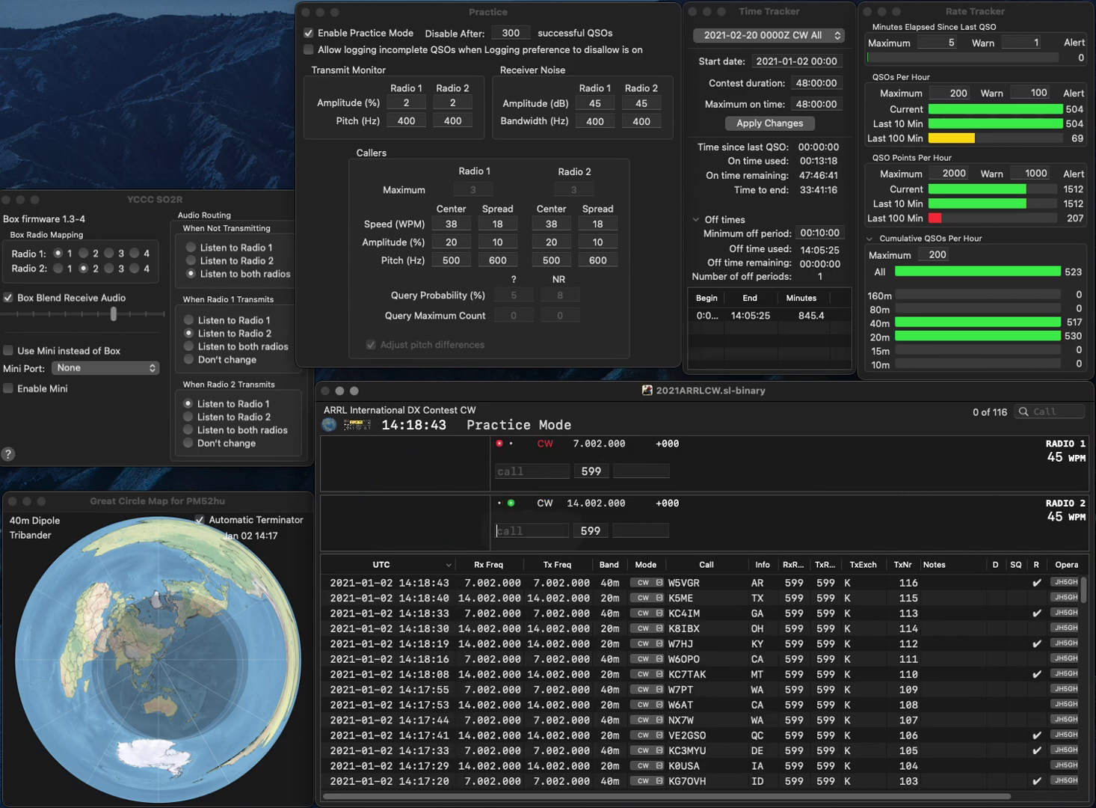
{"action": "type", "text": "NN4X"}
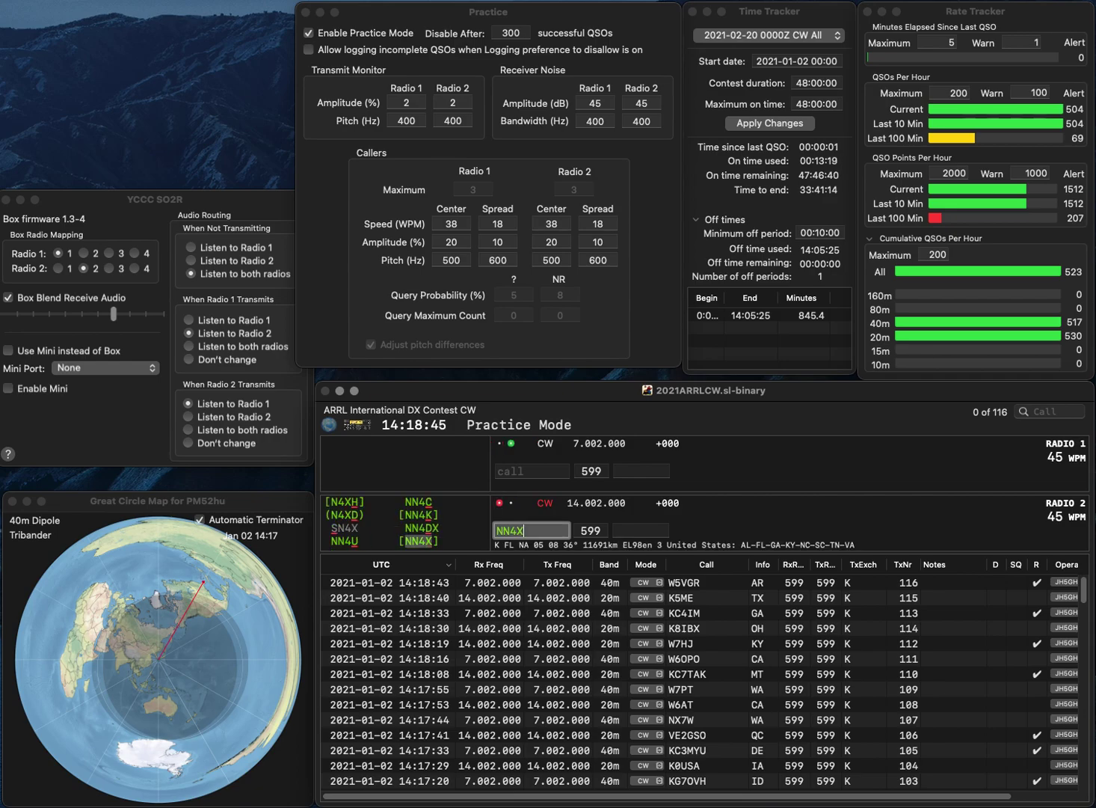
{"action": "key", "text": "Return"}
{"action": "type", "text": "VA3PT"}
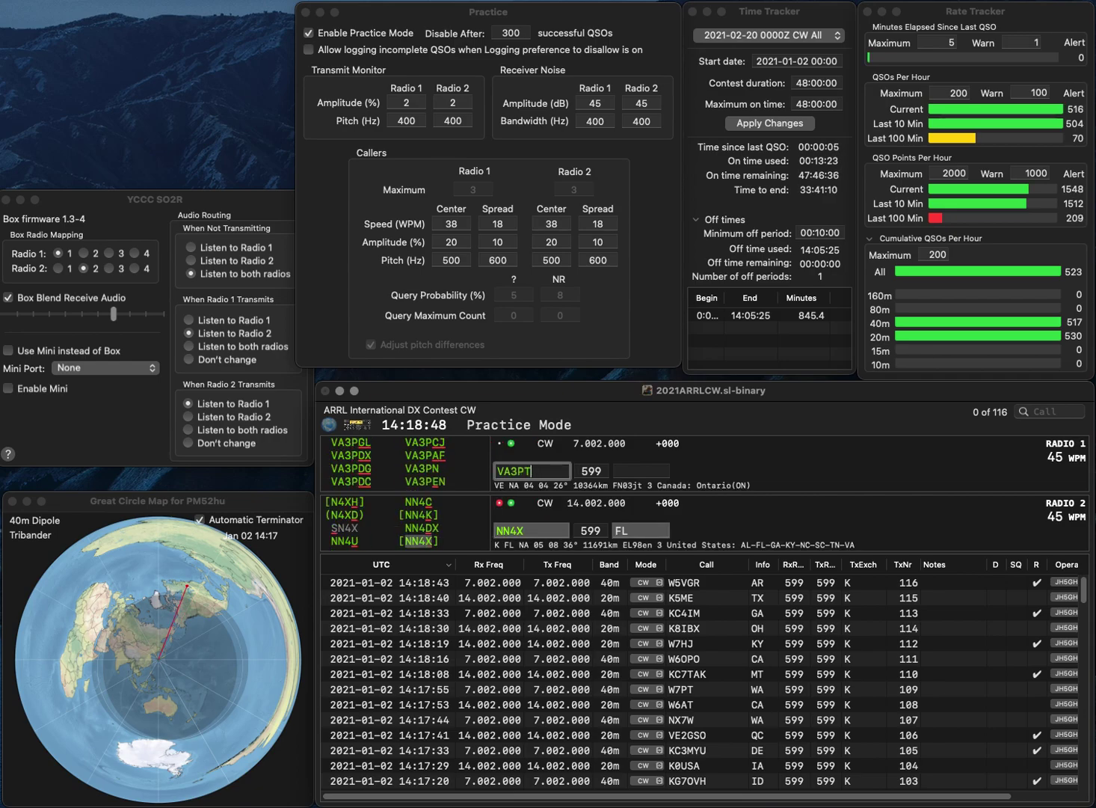
{"action": "key", "text": "BackSpace"}
{"action": "type", "text": "EN"}
{"action": "key", "text": "Return"}
{"action": "key", "text": "Return"}
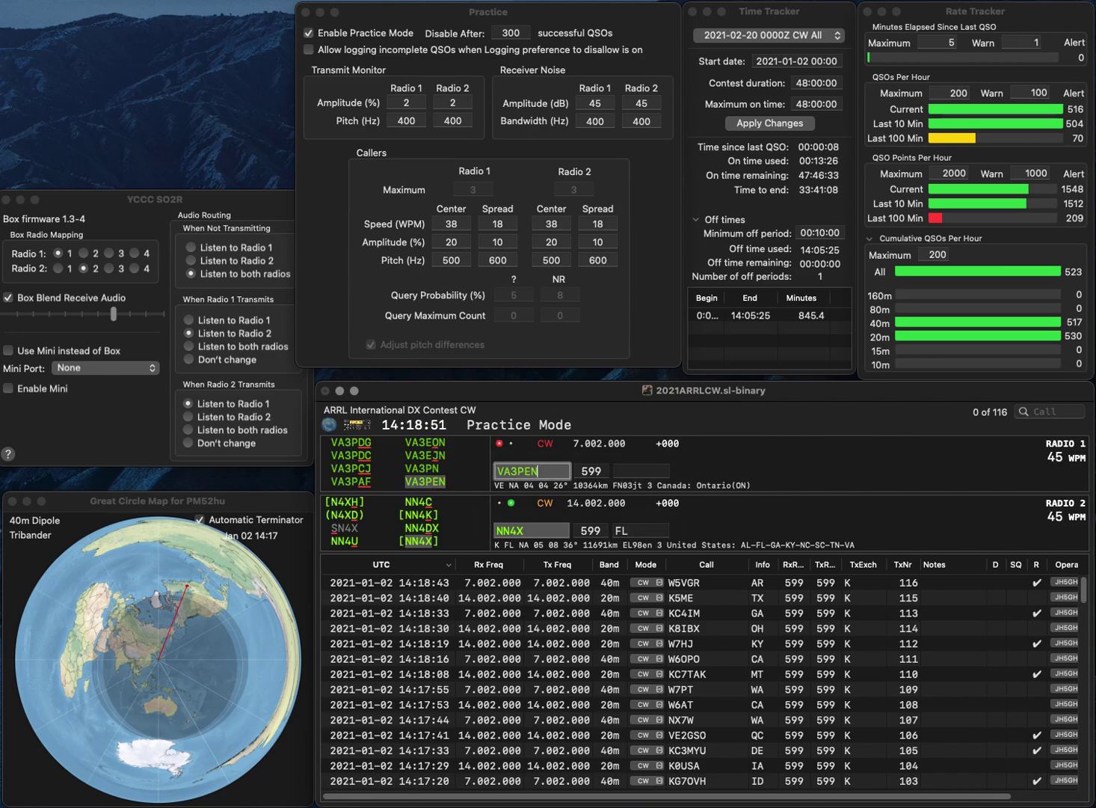
{"action": "type", "text": "ON"}
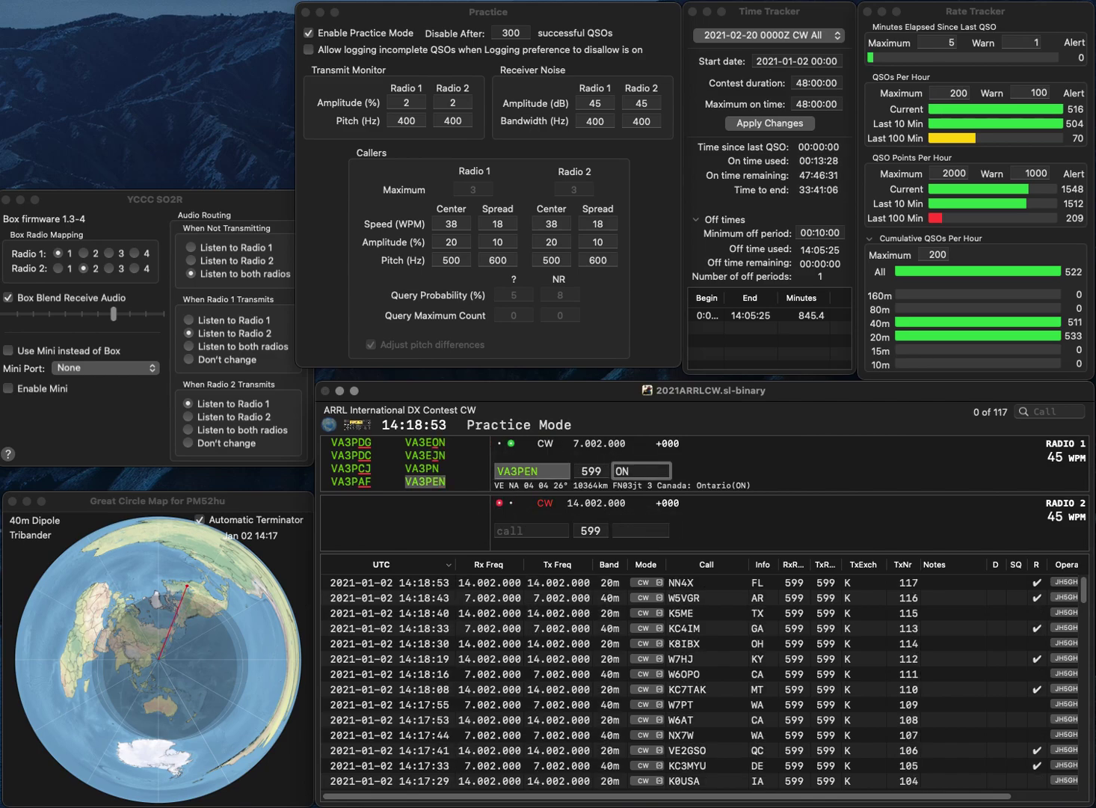
{"action": "key", "text": "Return"}
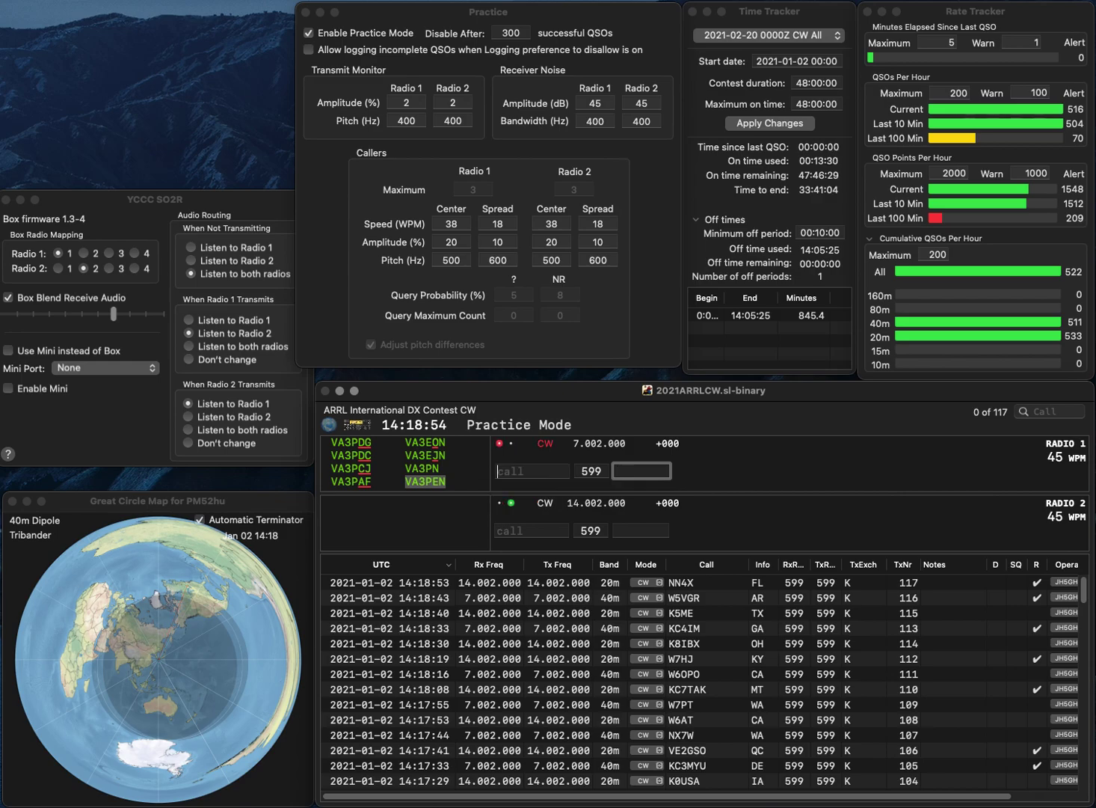
{"action": "type", "text": "QIK"}
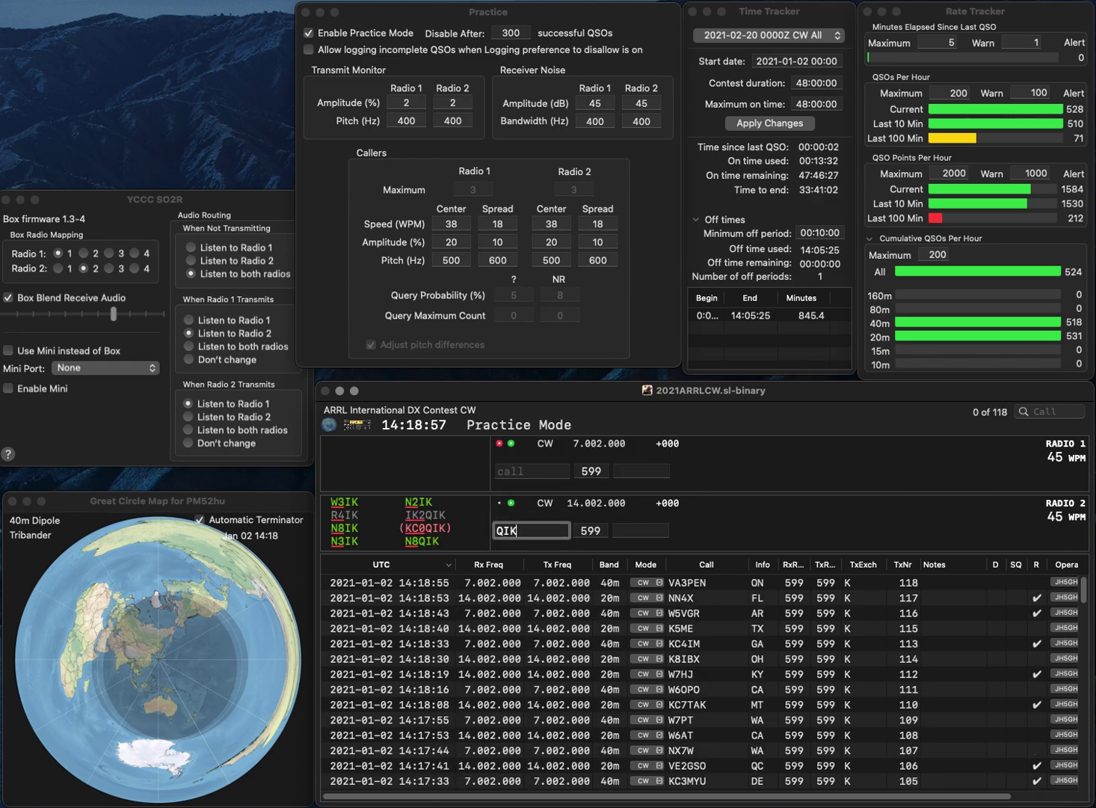
{"action": "key", "text": "Home"}
{"action": "type", "text": "N8"}
{"action": "key", "text": "Return"}
{"action": "type", "text": "Y5"}
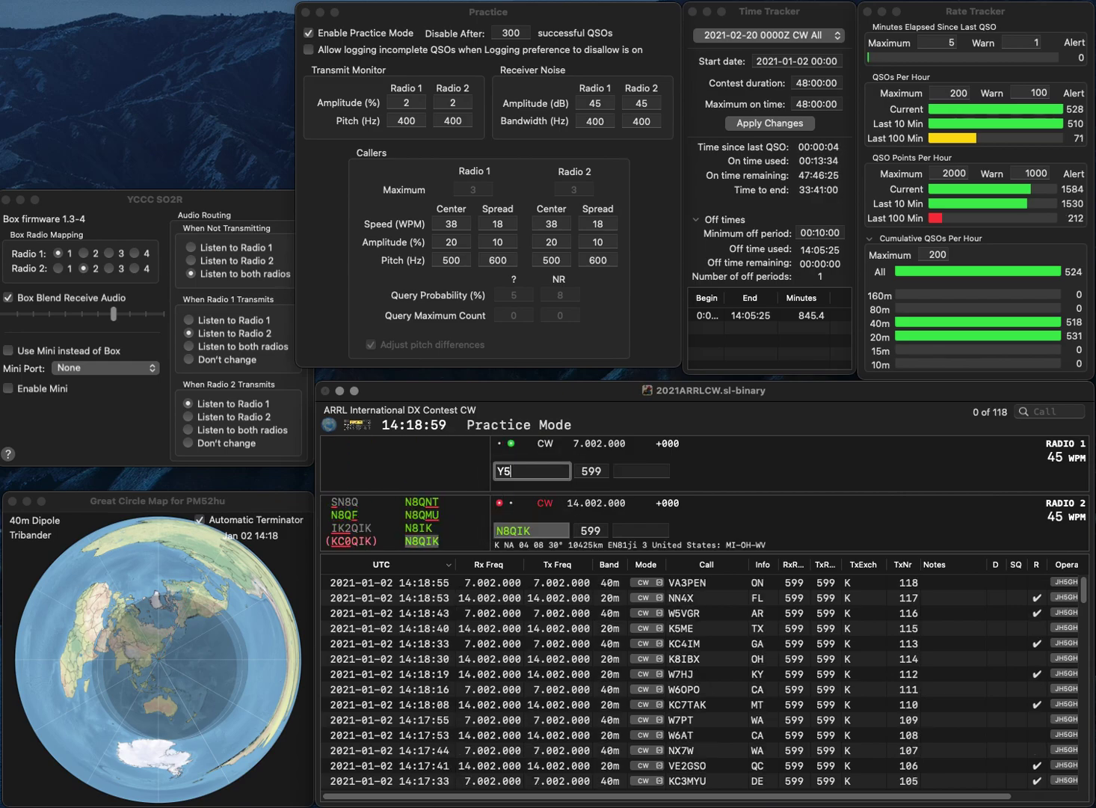
{"action": "type", "text": "AAK"}
{"action": "key", "text": "BackSpace"}
{"action": "key", "text": "BackSpace"}
{"action": "key", "text": "BackSpace"}
{"action": "type", "text": "6AA"}
{"action": "key", "text": "Return"}
Step: Log N8QIK with exchange WV on Radio 2 and KY6AA with exchange CA on Radio 1
{"action": "key", "text": "space"}
{"action": "type", "text": "A"}
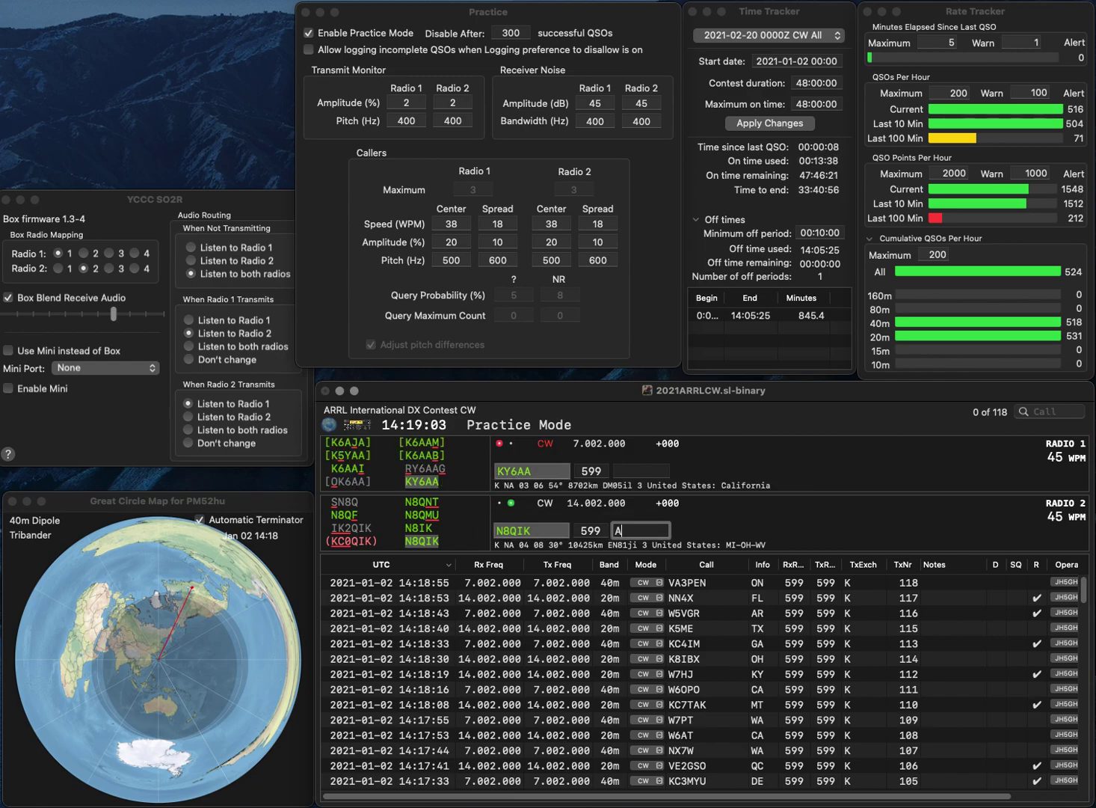
{"action": "type", "text": "WV"}
{"action": "key", "text": "Return"}
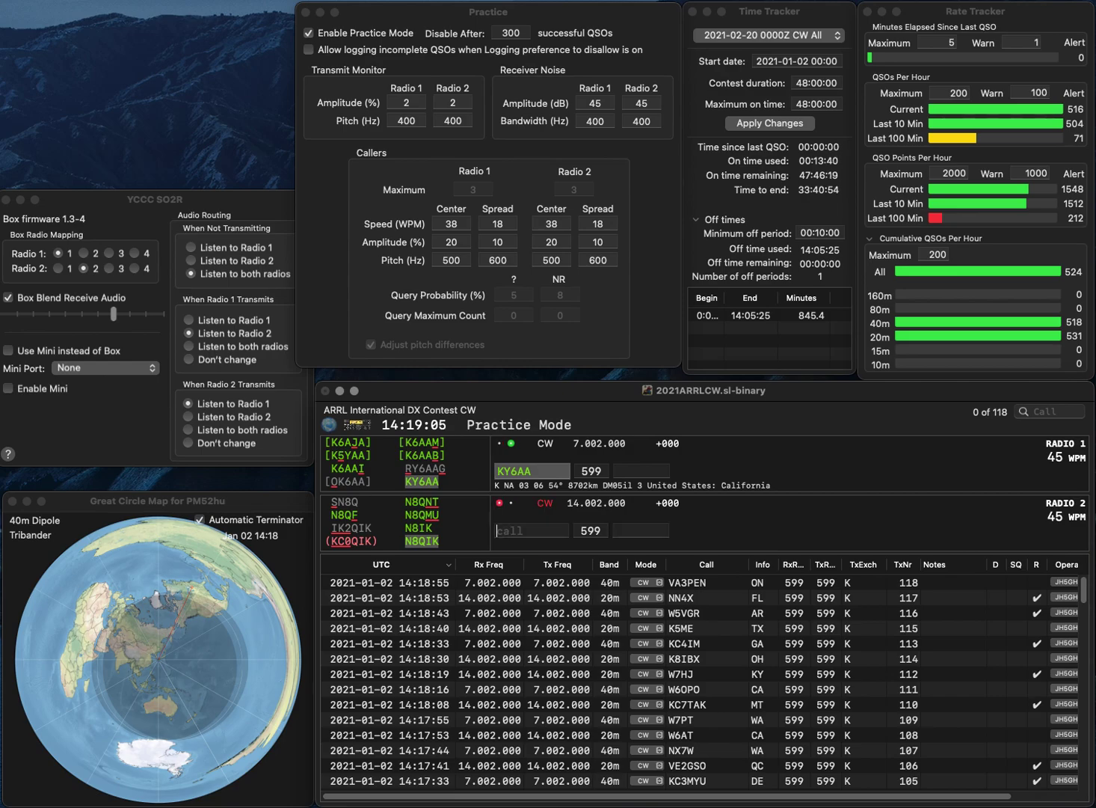
{"action": "type", "text": "CA"}
{"action": "key", "text": "Return"}
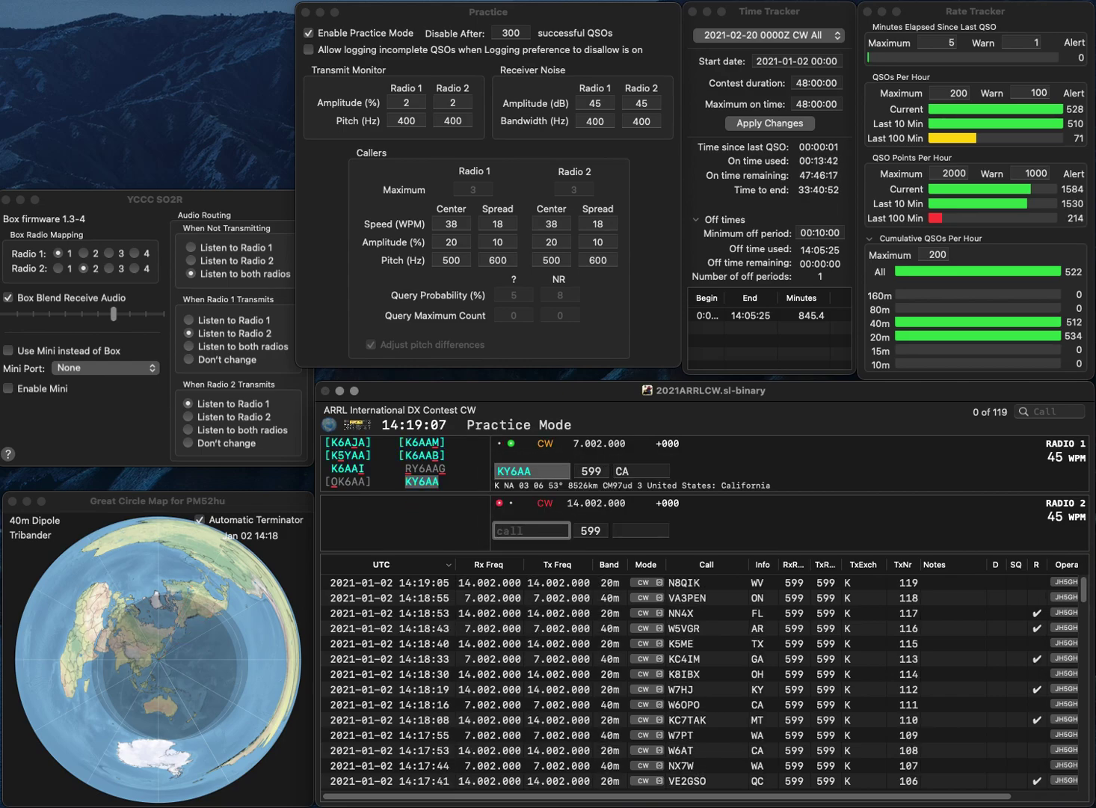
{"action": "type", "text": "KD"}
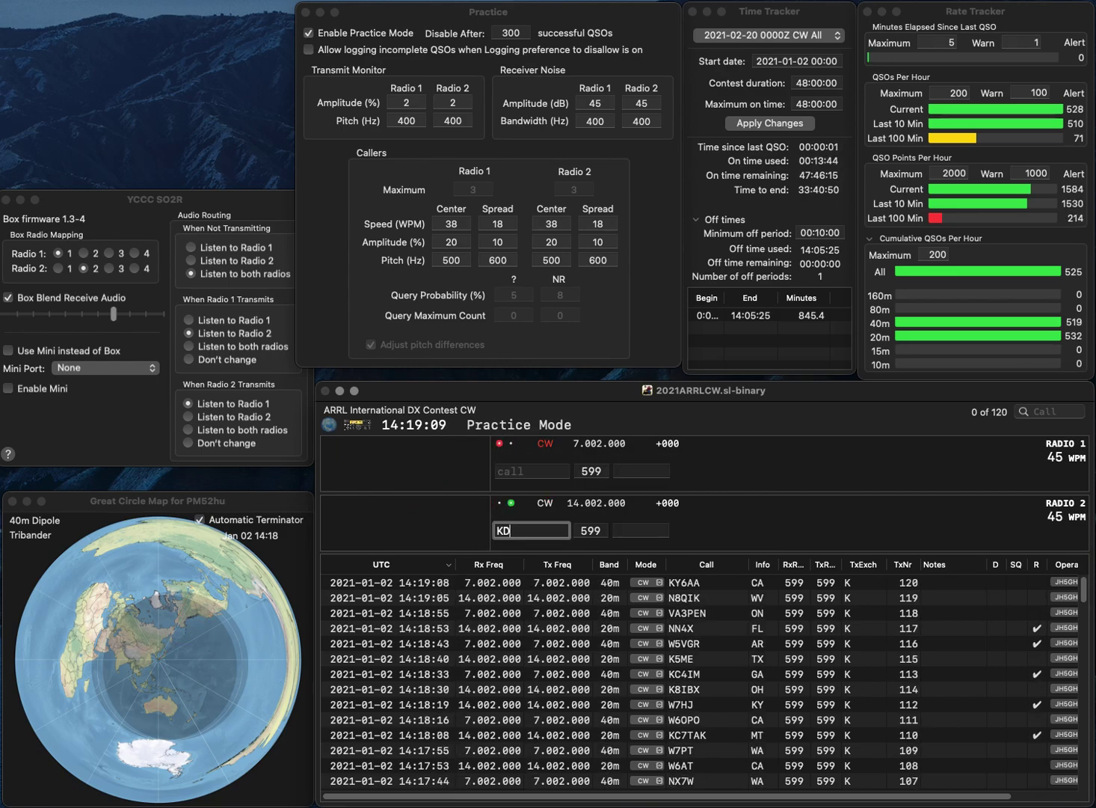
{"action": "type", "text": "8ZXM"}
{"action": "key", "text": "Return"}
{"action": "type", "text": "N2IK"}
{"action": "key", "text": "Return"}
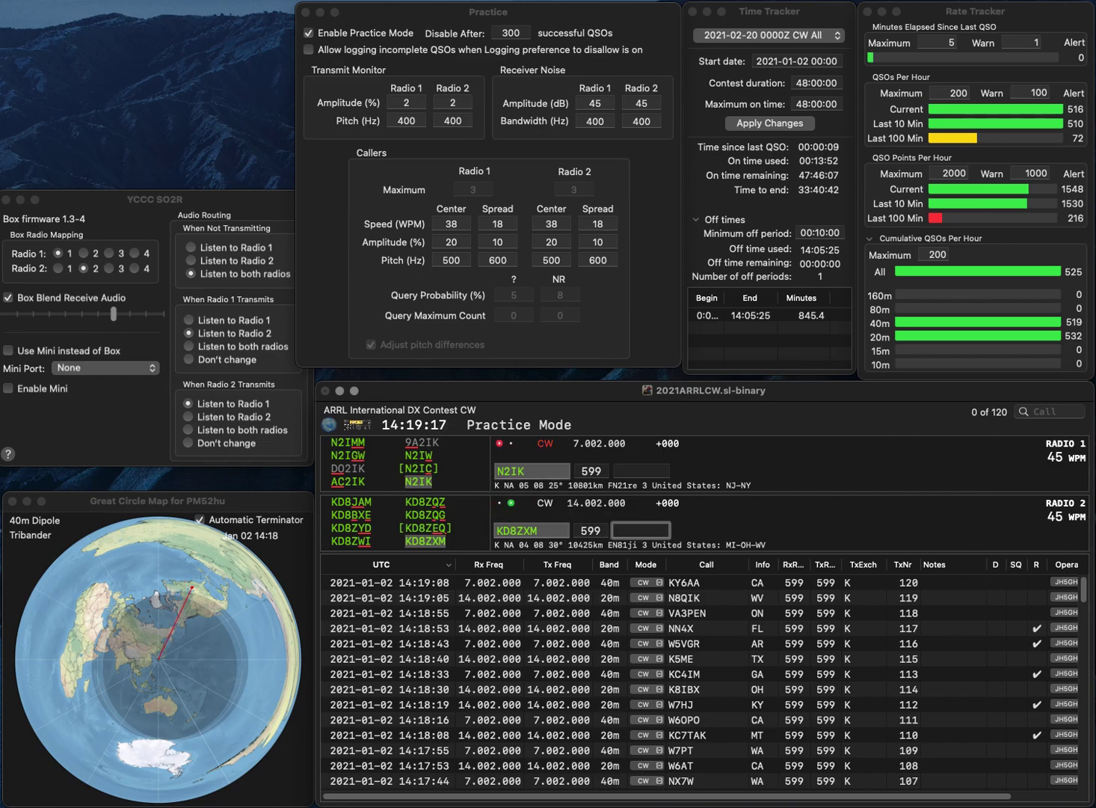
{"action": "type", "text": "WV"}
{"action": "key", "text": "Return"}
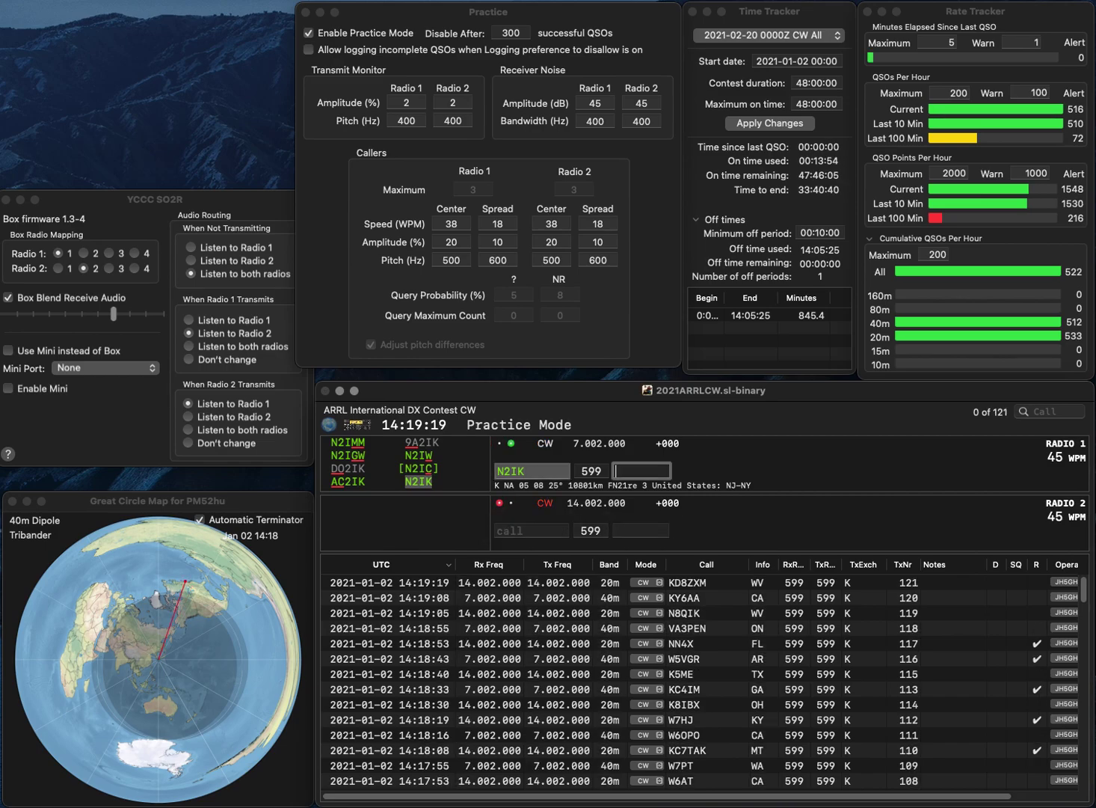
{"action": "type", "text": "NY"}
{"action": "key", "text": "Return"}
{"action": "type", "text": "WB"}
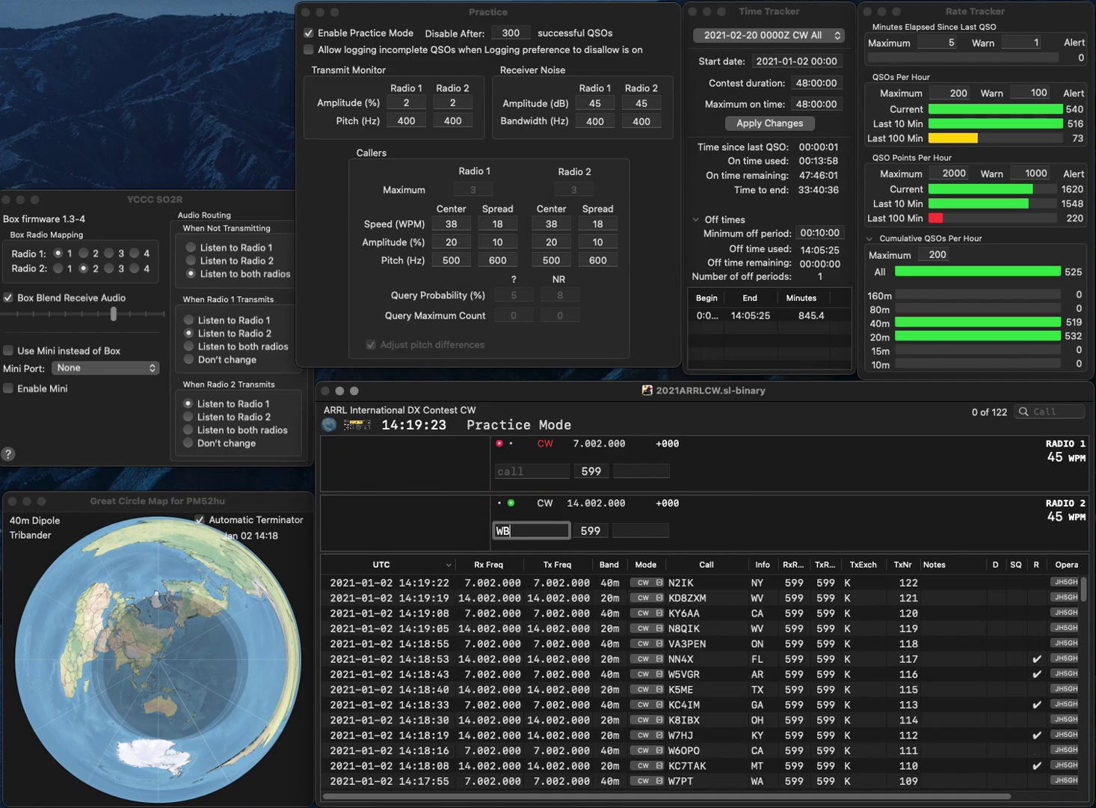
{"action": "type", "text": "0SND"}
{"action": "key", "text": "Return"}
{"action": "type", "text": "30SK"}
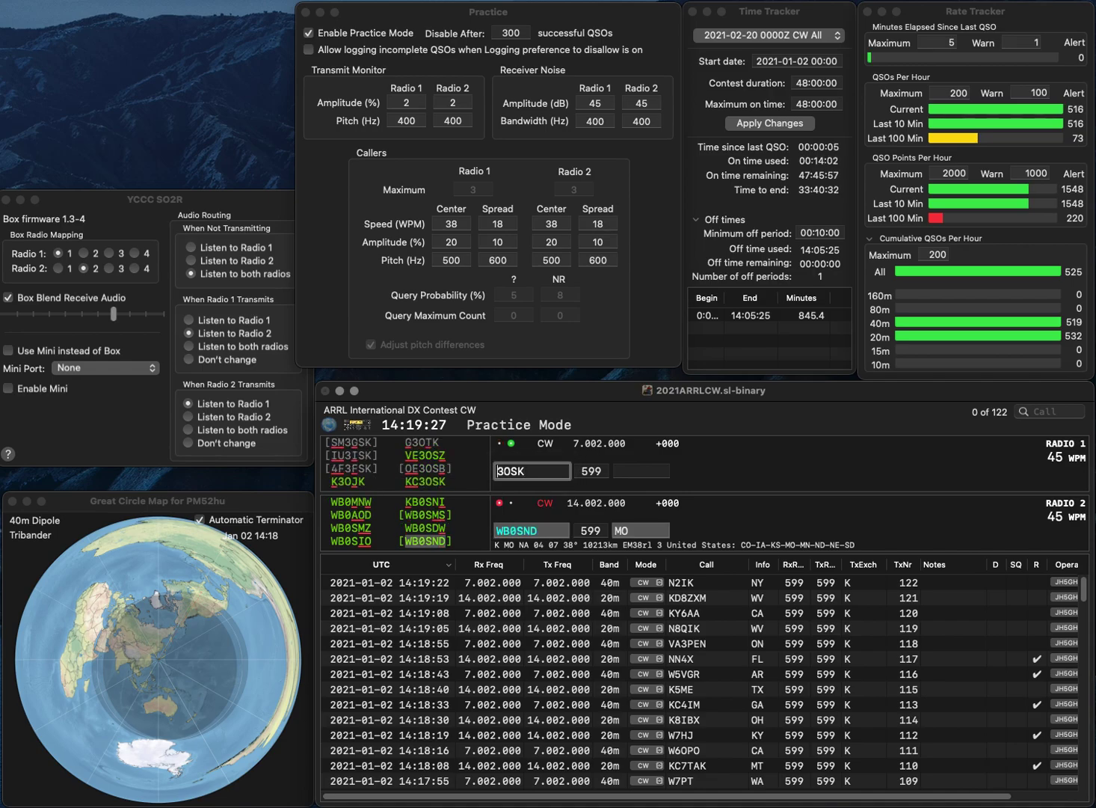
{"action": "key", "text": "Home"}
{"action": "type", "text": "KC"}
{"action": "key", "text": "Return"}
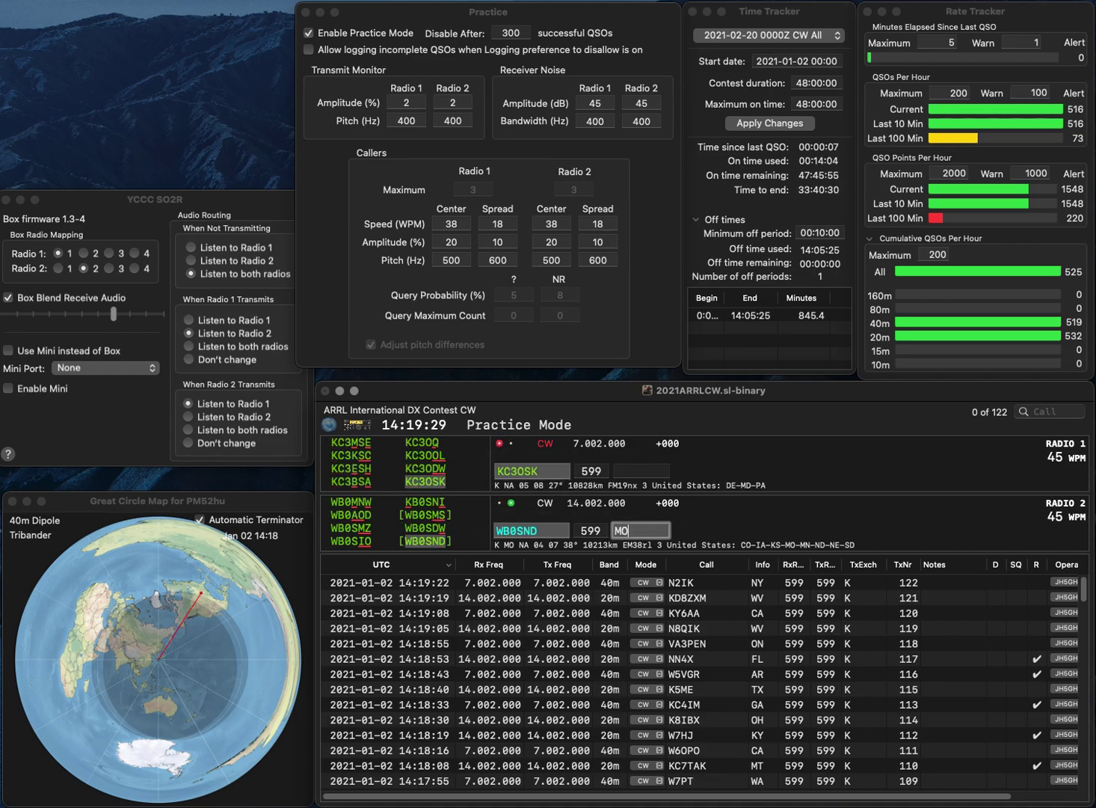
{"action": "key", "text": "Return"}
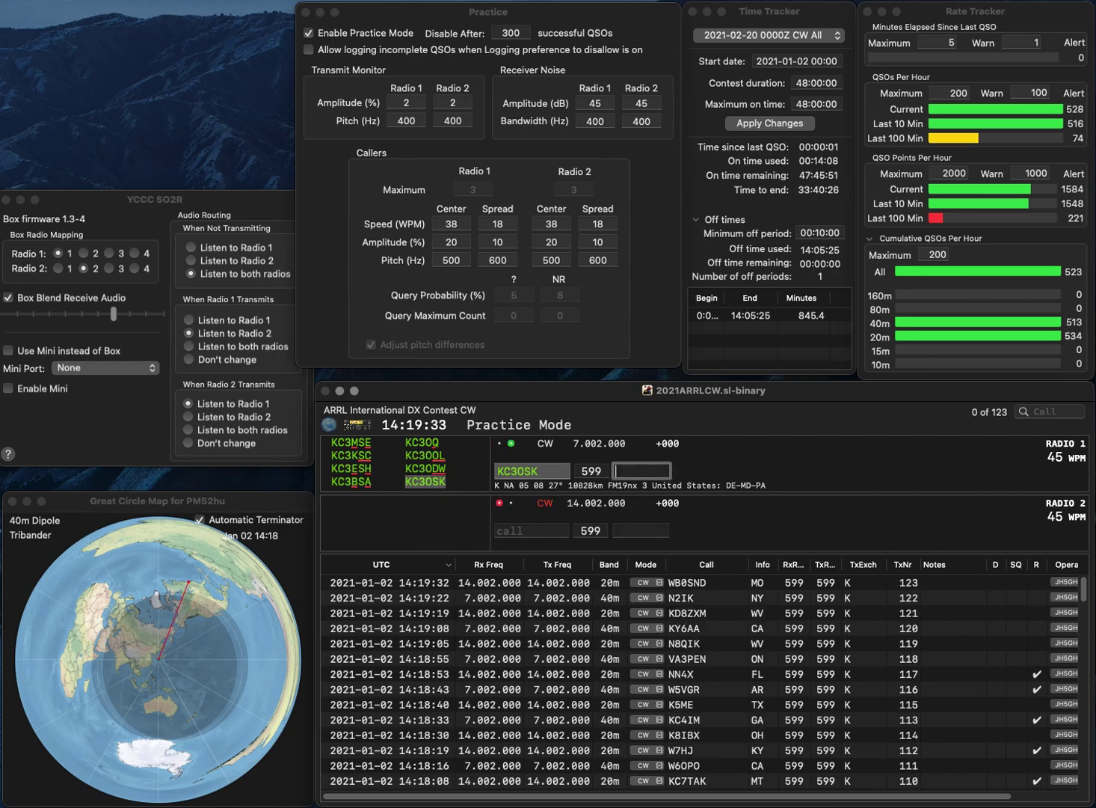
{"action": "type", "text": "MD"}
{"action": "key", "text": "Return"}
Step: Answer NA7V on Radio 2
{"action": "type", "text": "NA7V"}
{"action": "key", "text": "Return"}
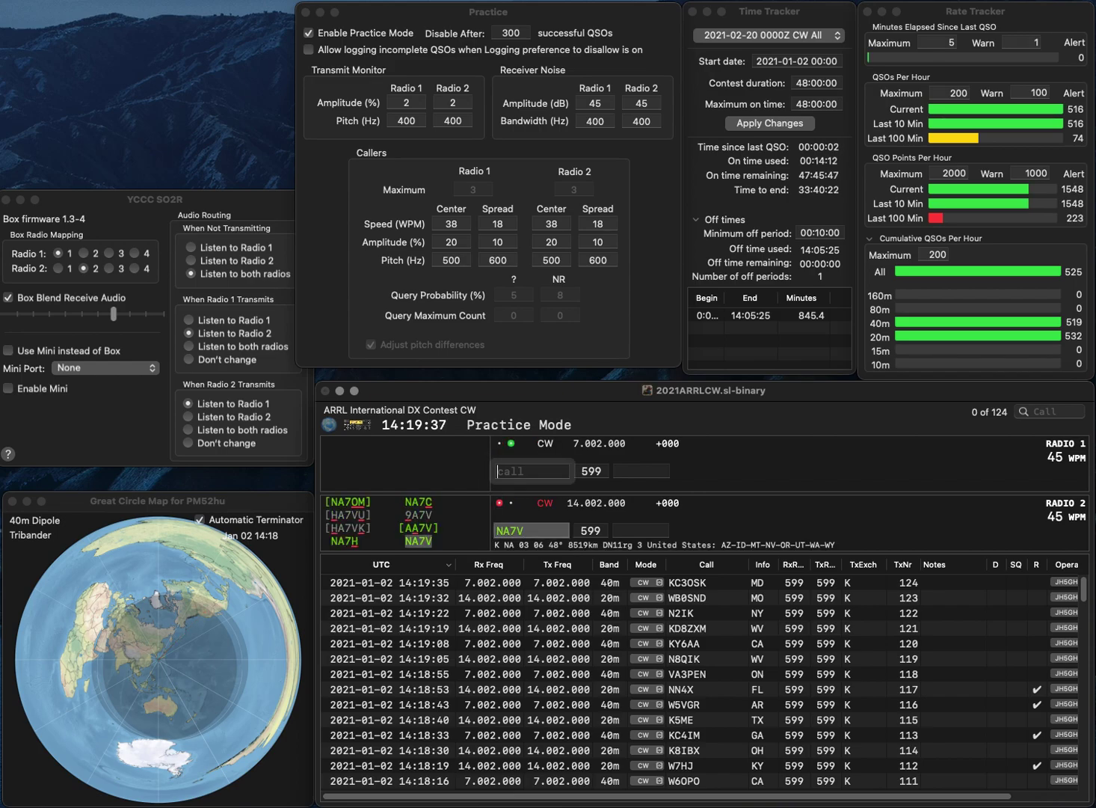
Step: Answer K9OT on Radio 1
{"action": "type", "text": "K9OT"}
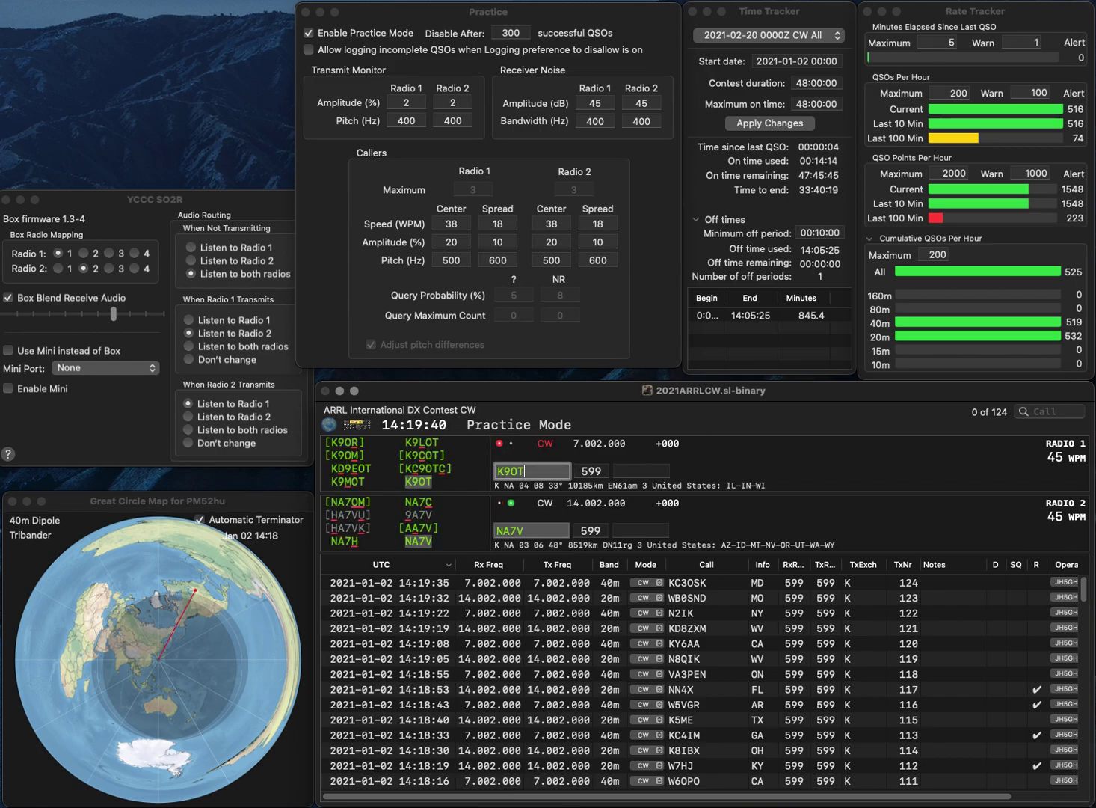
{"action": "key", "text": "Return"}
{"action": "type", "text": "F"}
{"action": "type", "text": "T"}
{"action": "key", "text": "Return"}
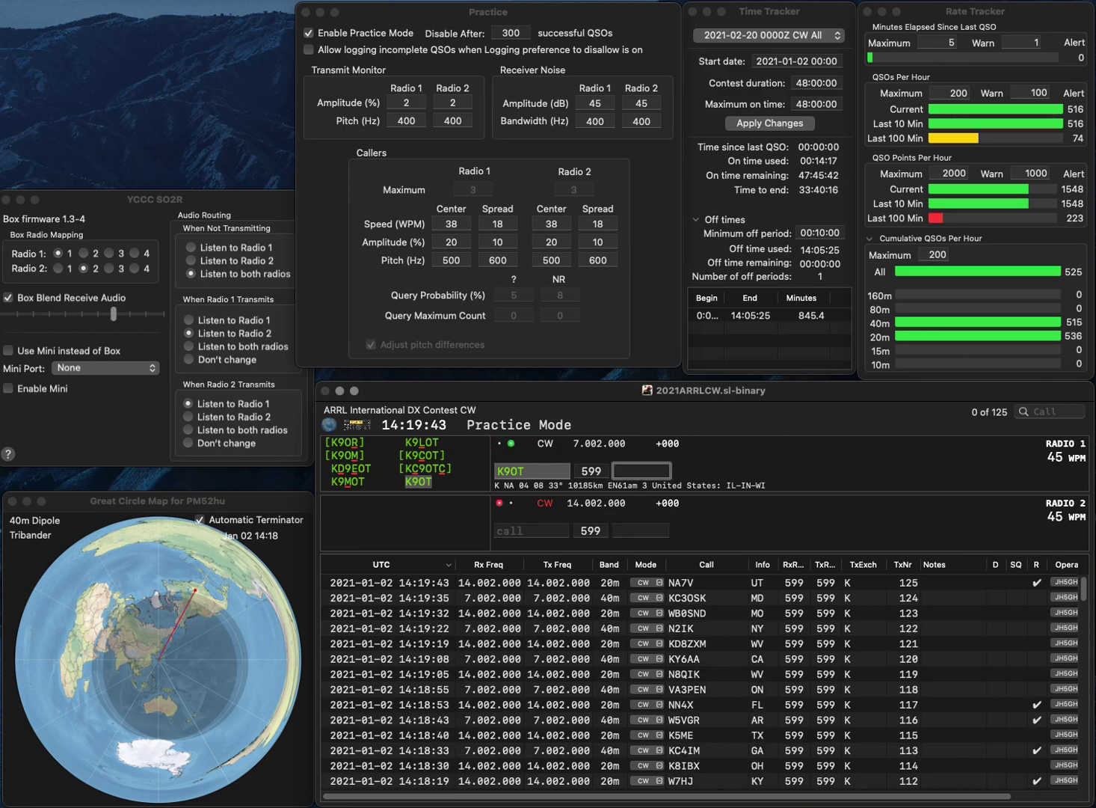
{"action": "key", "text": "Return"}
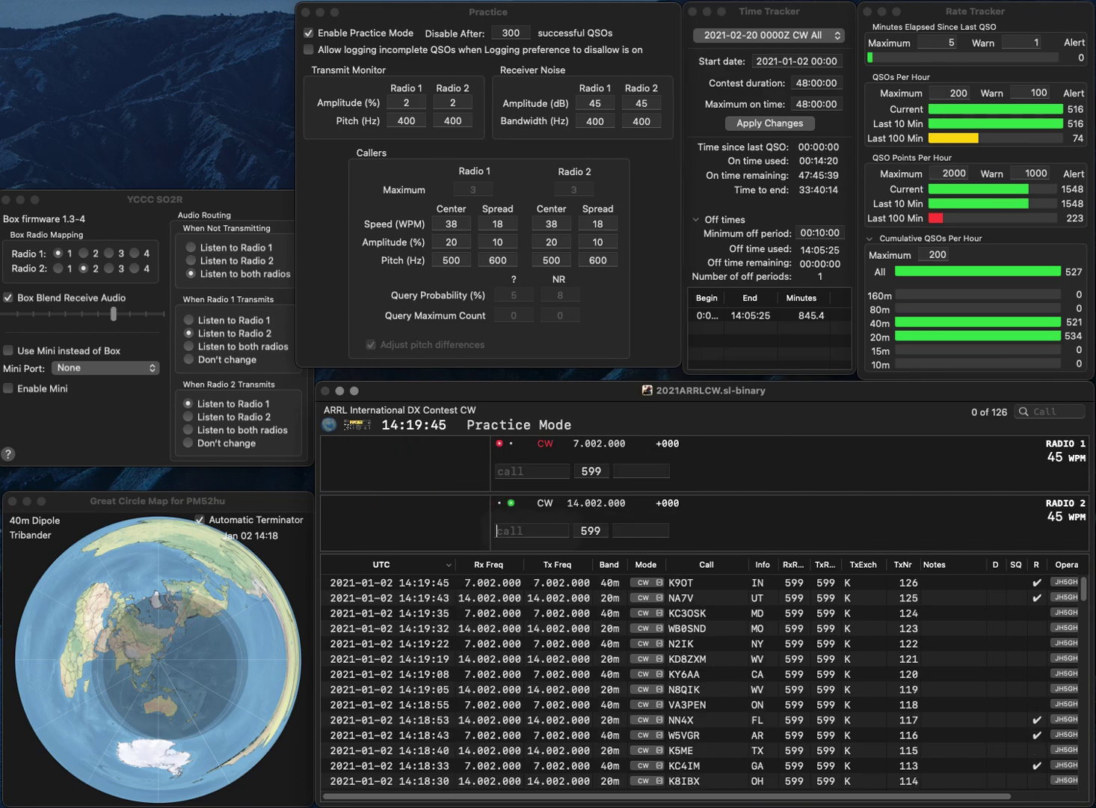
{"action": "type", "text": "VE7OM"}
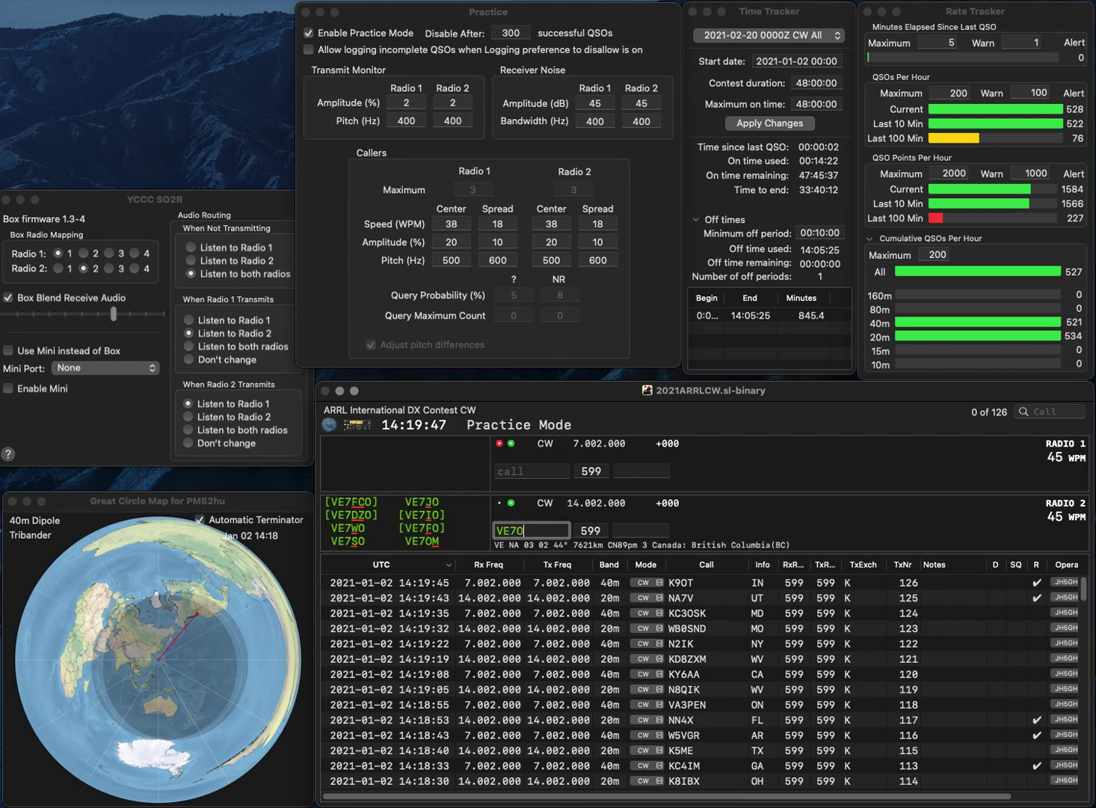
{"action": "key", "text": "Return"}
{"action": "type", "text": "NC4MI"}
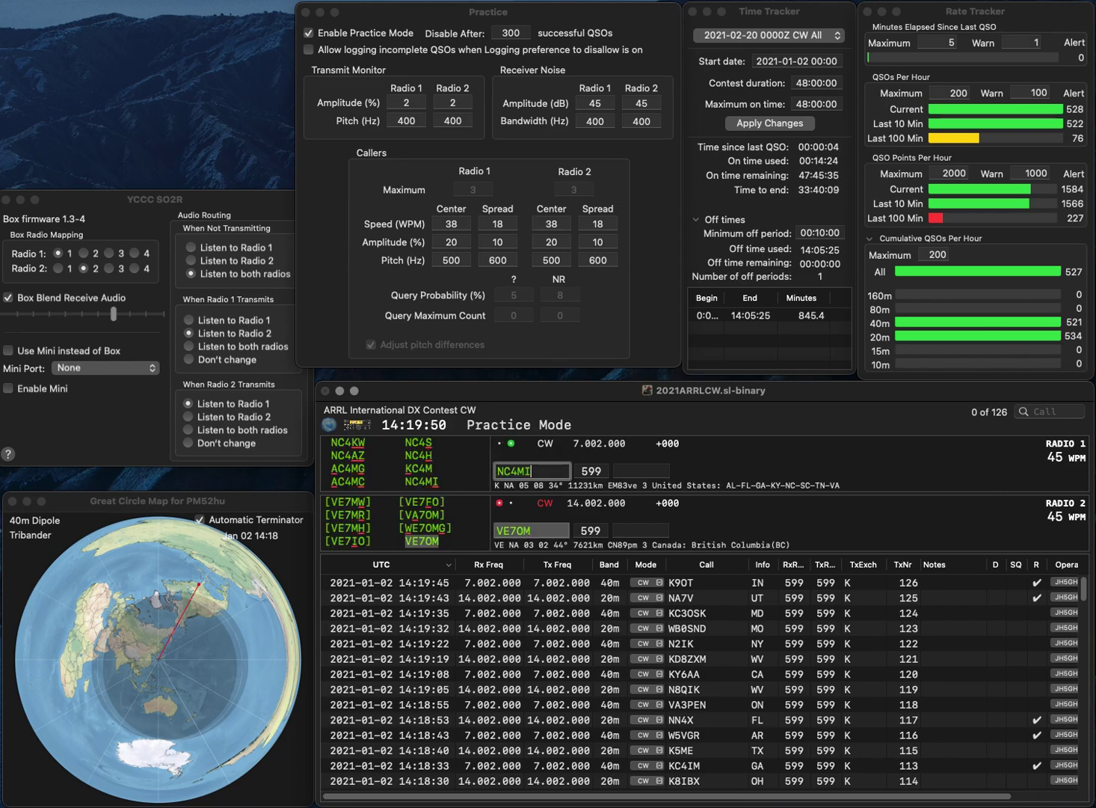
{"action": "key", "text": "Return"}
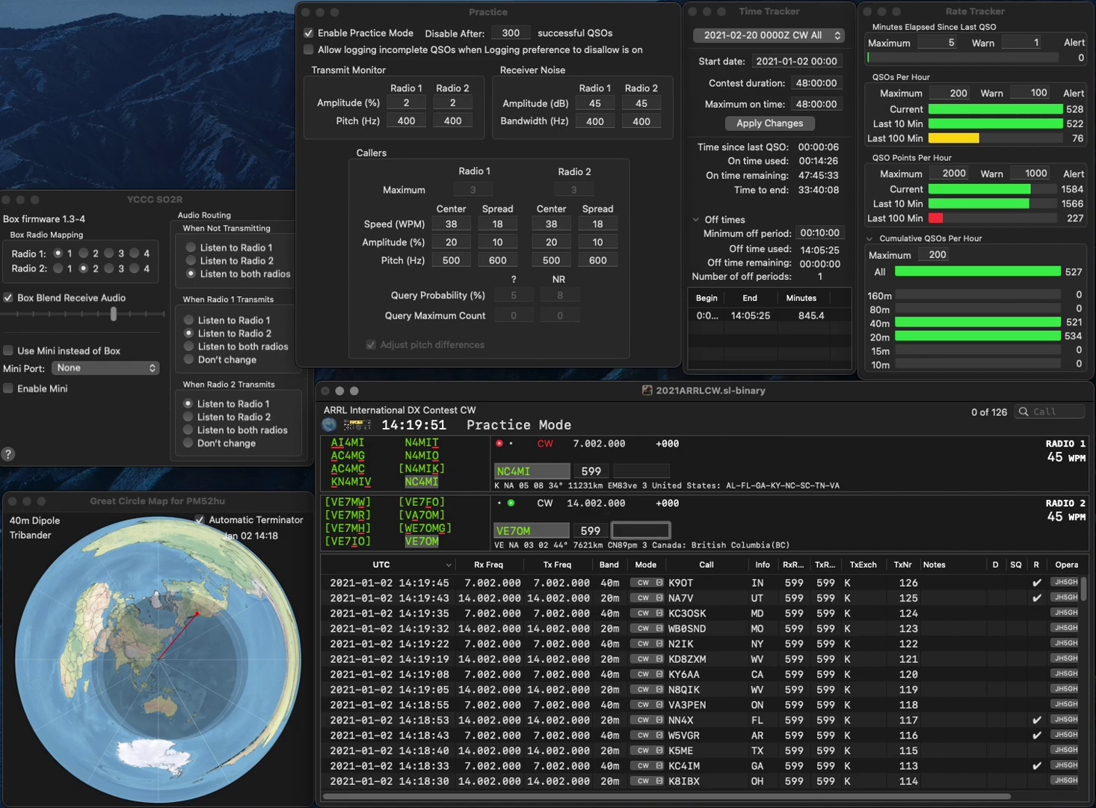
{"action": "key", "text": "BackSpace"}
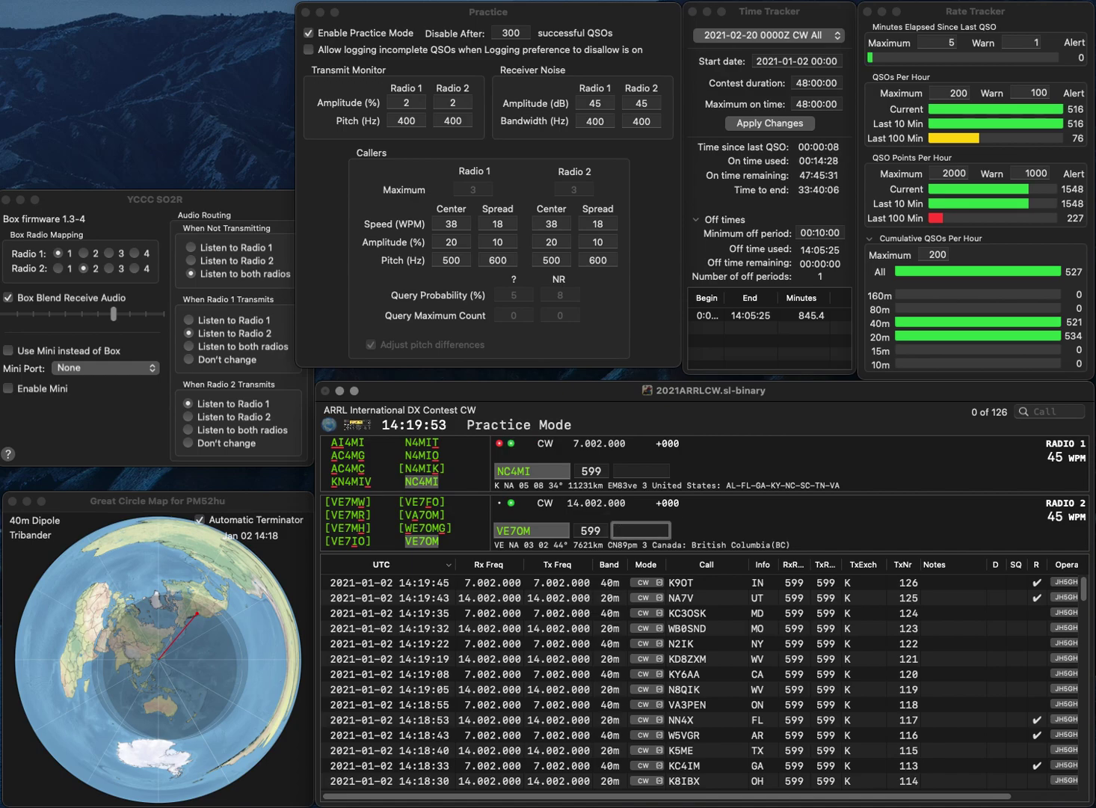
{"action": "type", "text": "BC"}
{"action": "key", "text": "Return"}
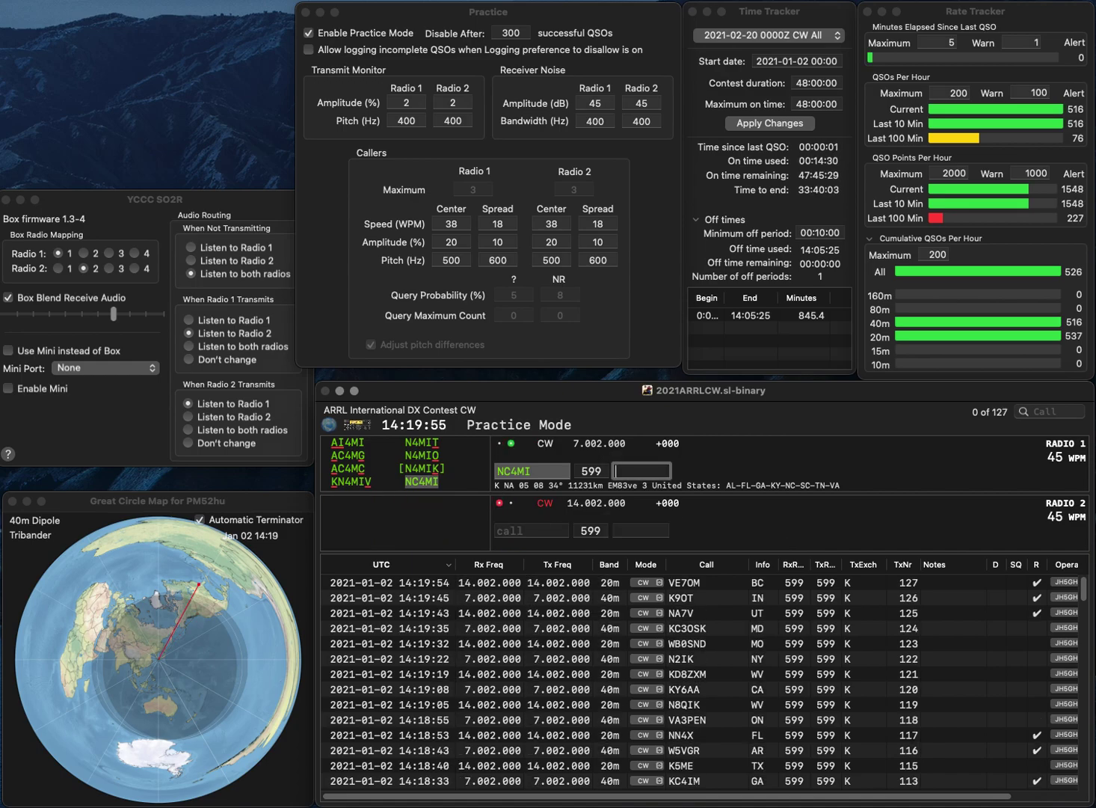
{"action": "type", "text": "TN"}
{"action": "key", "text": "Return"}
Step: Answer VA3SEW on Radio 2 and K4YT on Radio 1
{"action": "type", "text": "VE3SEW"}
{"action": "key", "text": "BackSpace"}
{"action": "type", "text": "A"}
{"action": "key", "text": "Return"}
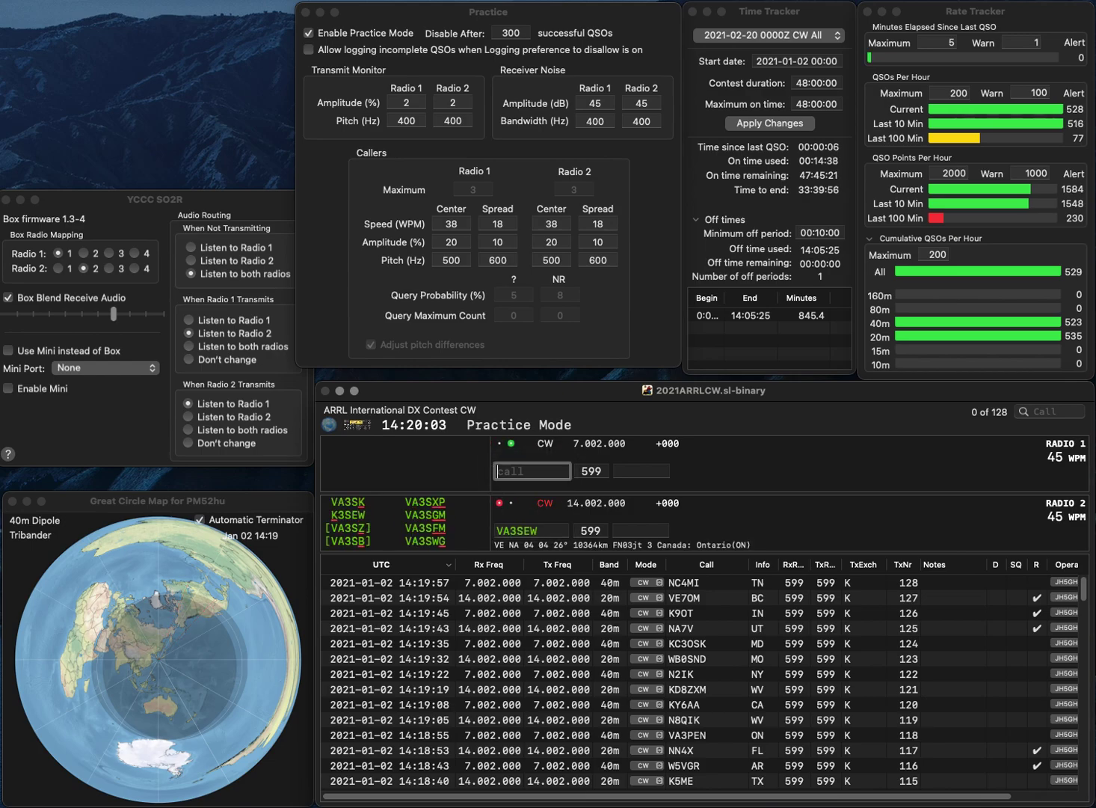
{"action": "type", "text": "K4YT"}
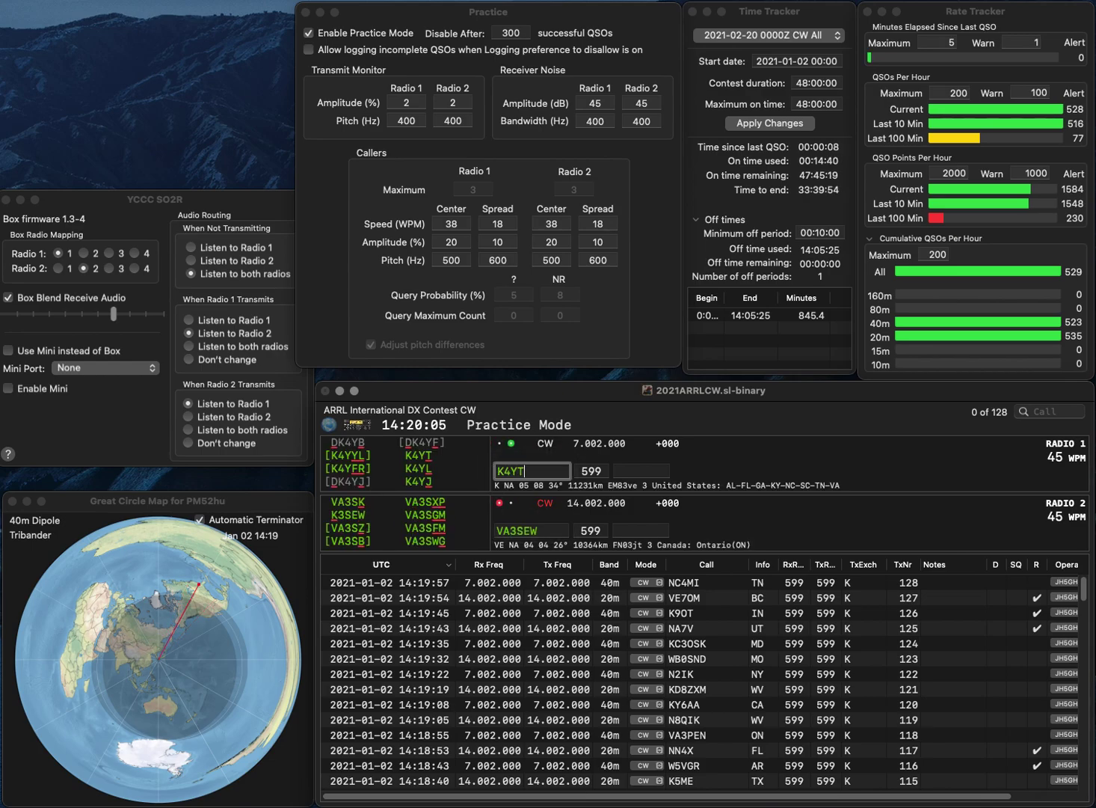
{"action": "key", "text": "Return"}
{"action": "key", "text": "BackSpace"}
{"action": "key", "text": "Delete"}
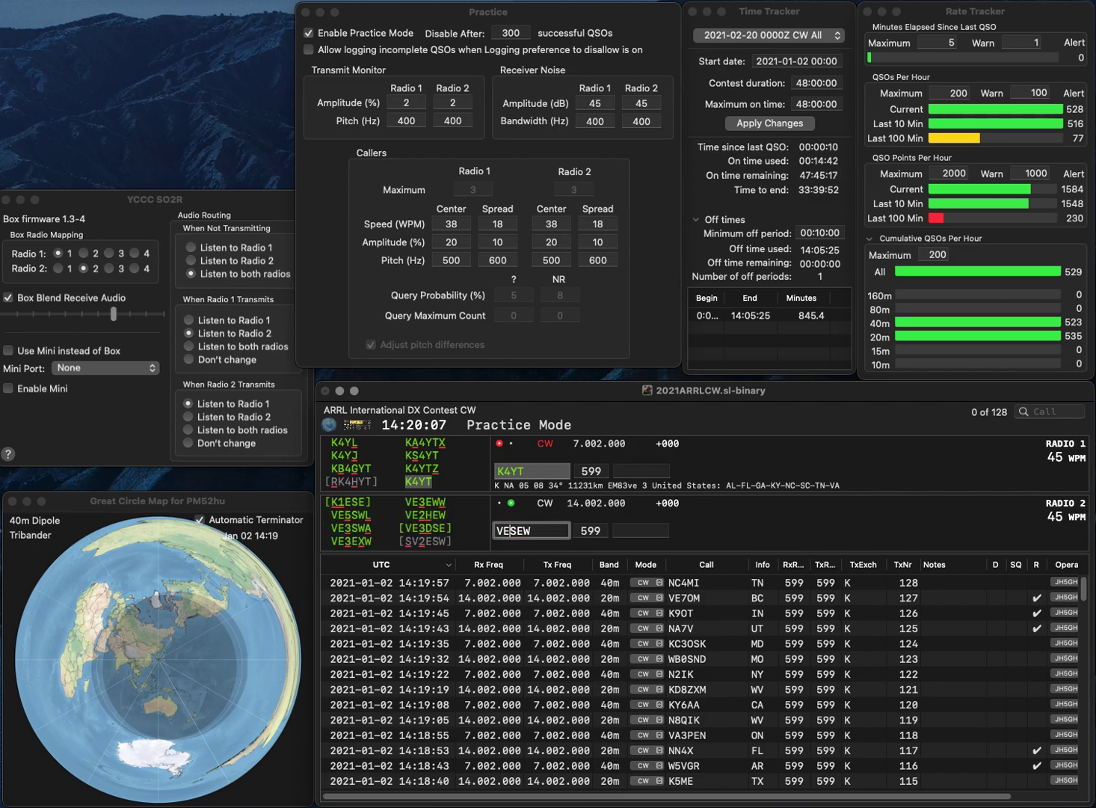
{"action": "type", "text": "E2"}
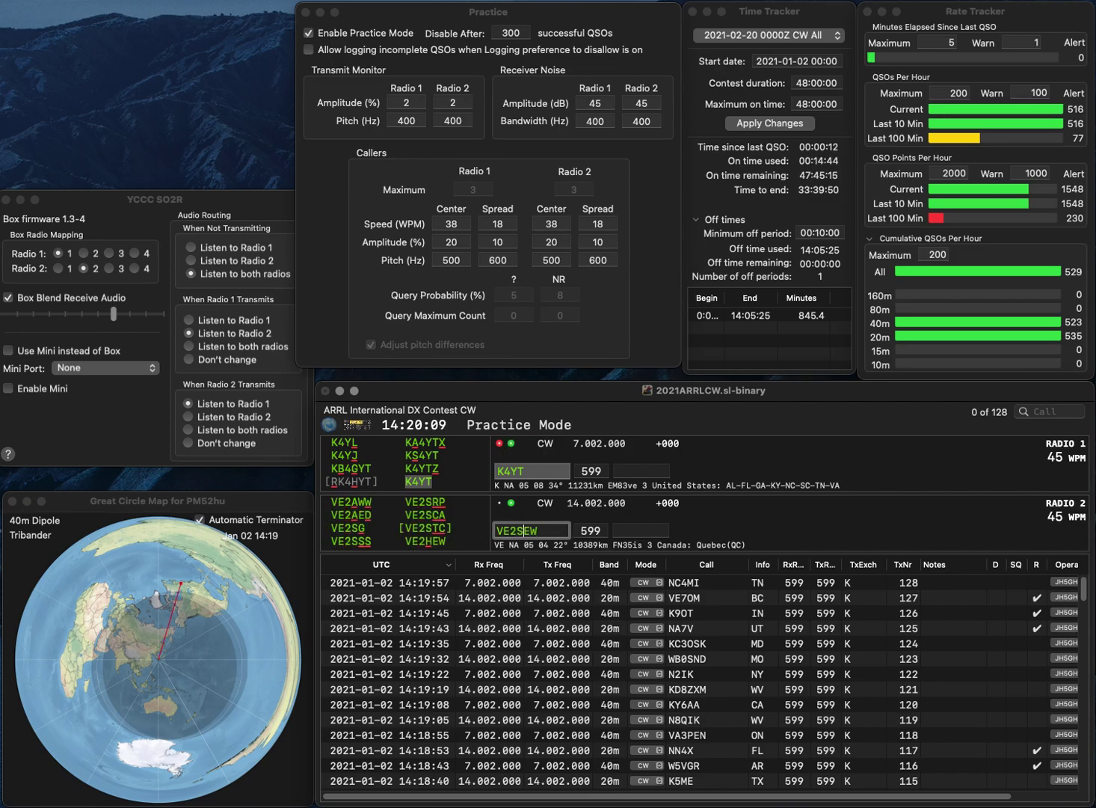
{"action": "type", "text": "H"}
{"action": "key", "text": "Return"}
{"action": "type", "text": "NC"}
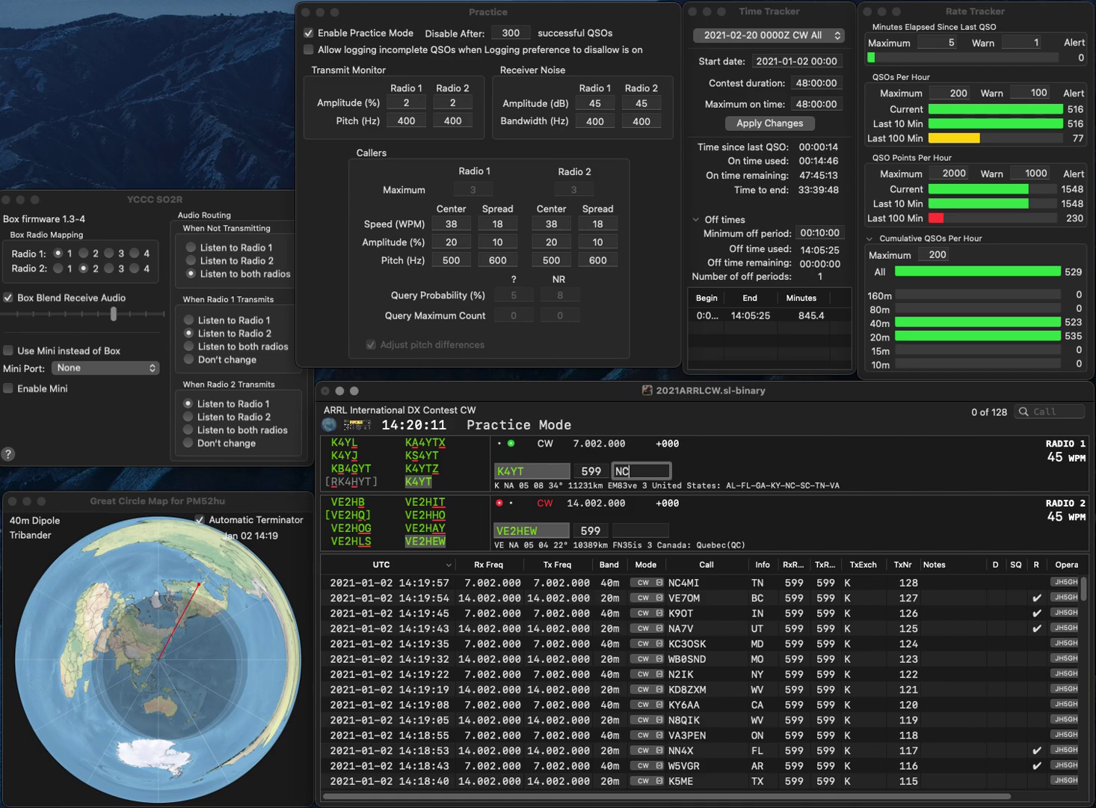
{"action": "key", "text": "Return"}
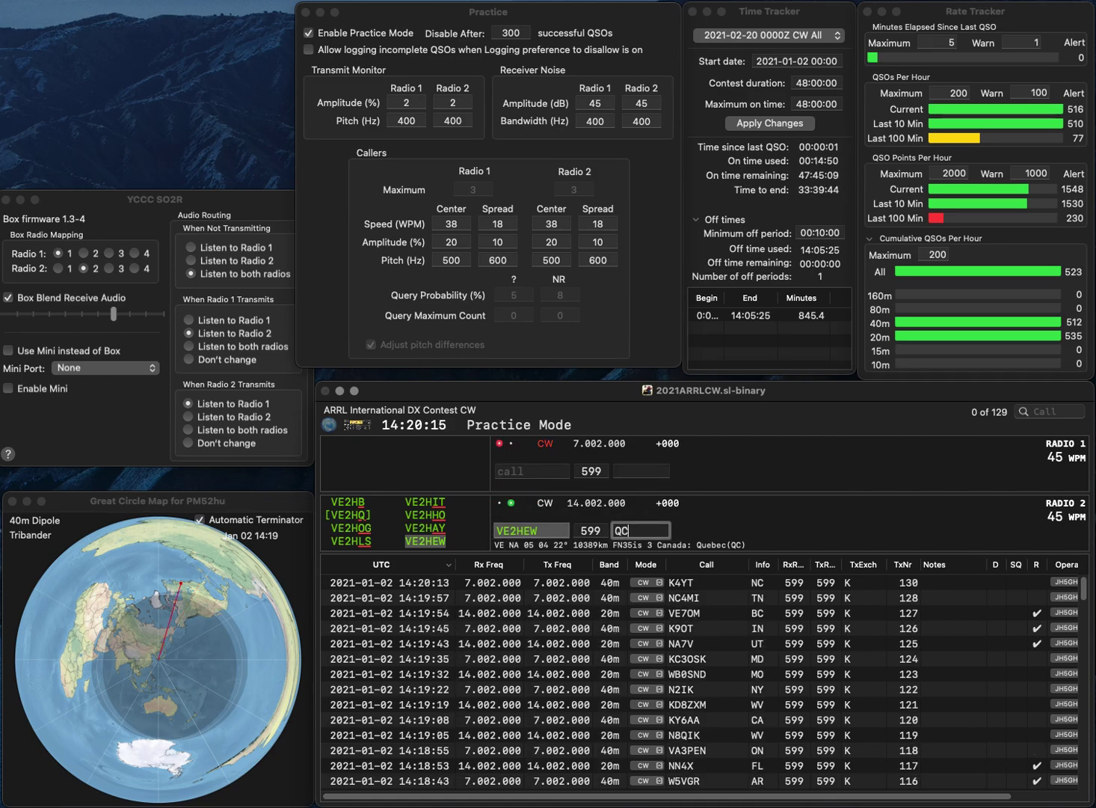
{"action": "type", "text": "QC"}
{"action": "key", "text": "Return"}
Step: Answer the partial calls W3J on Radio 1 and JP on Radio 2
{"action": "type", "text": "W3"}
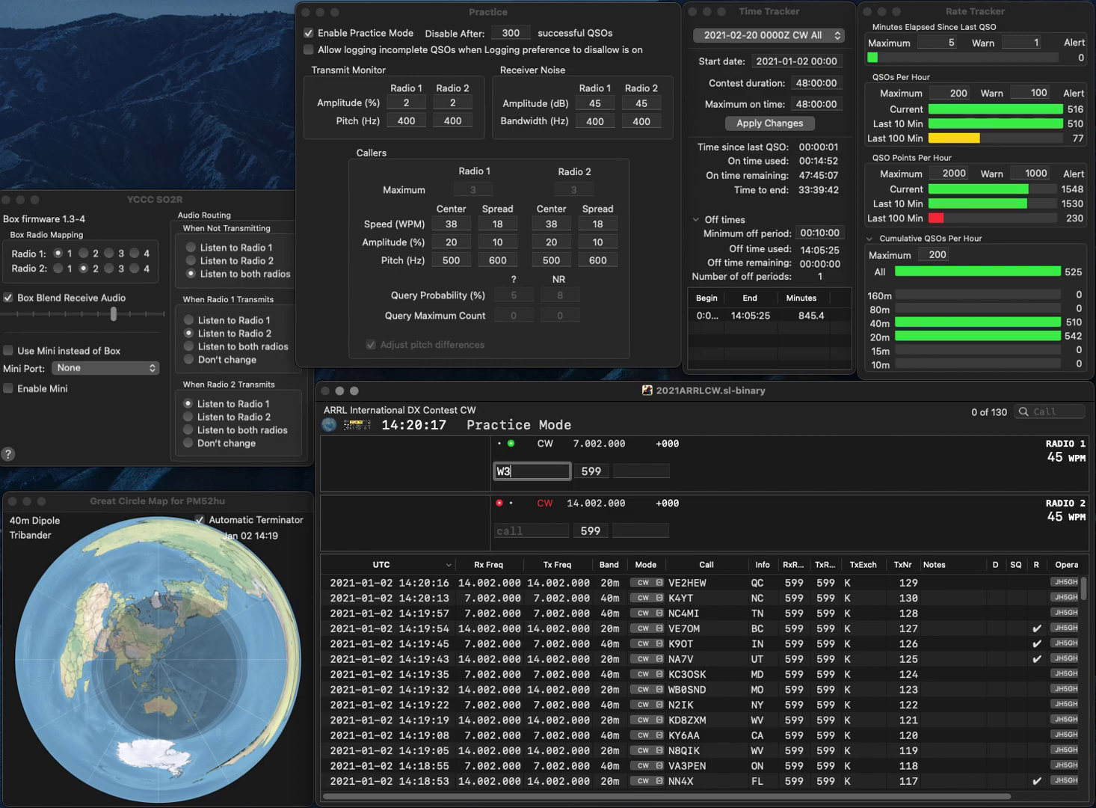
{"action": "type", "text": "J"}
{"action": "key", "text": "Return"}
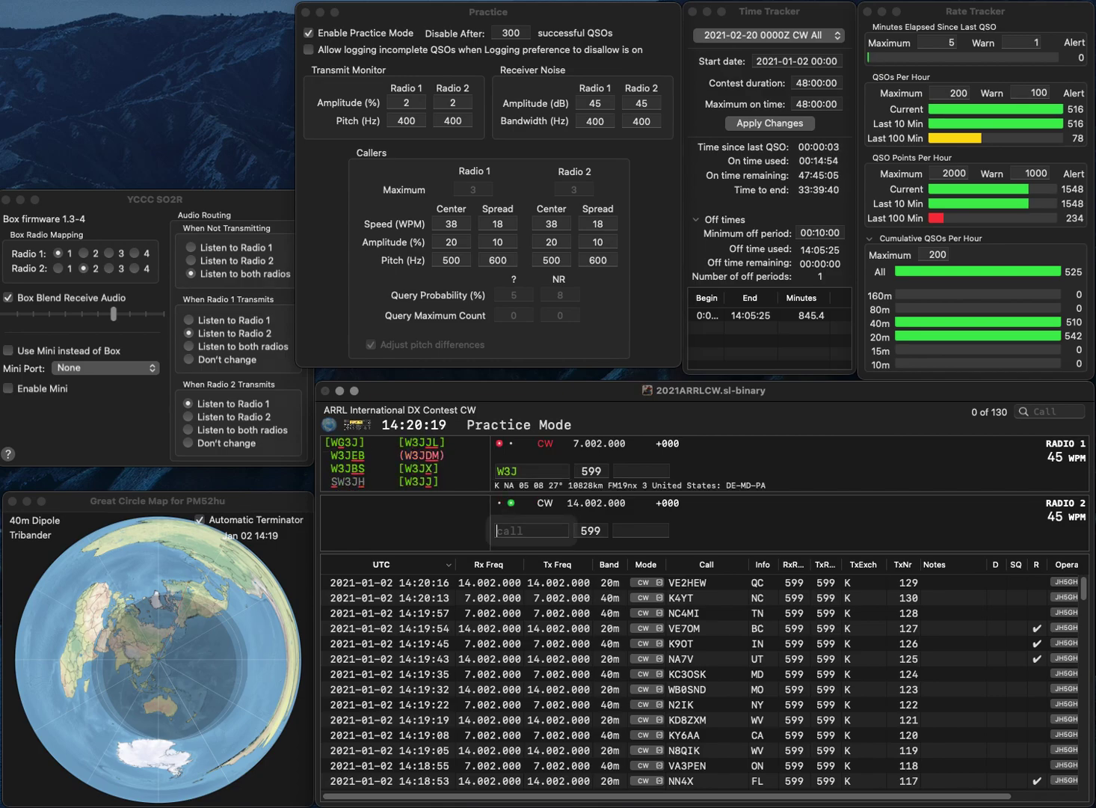
{"action": "type", "text": "JP"}
{"action": "key", "text": "Return"}
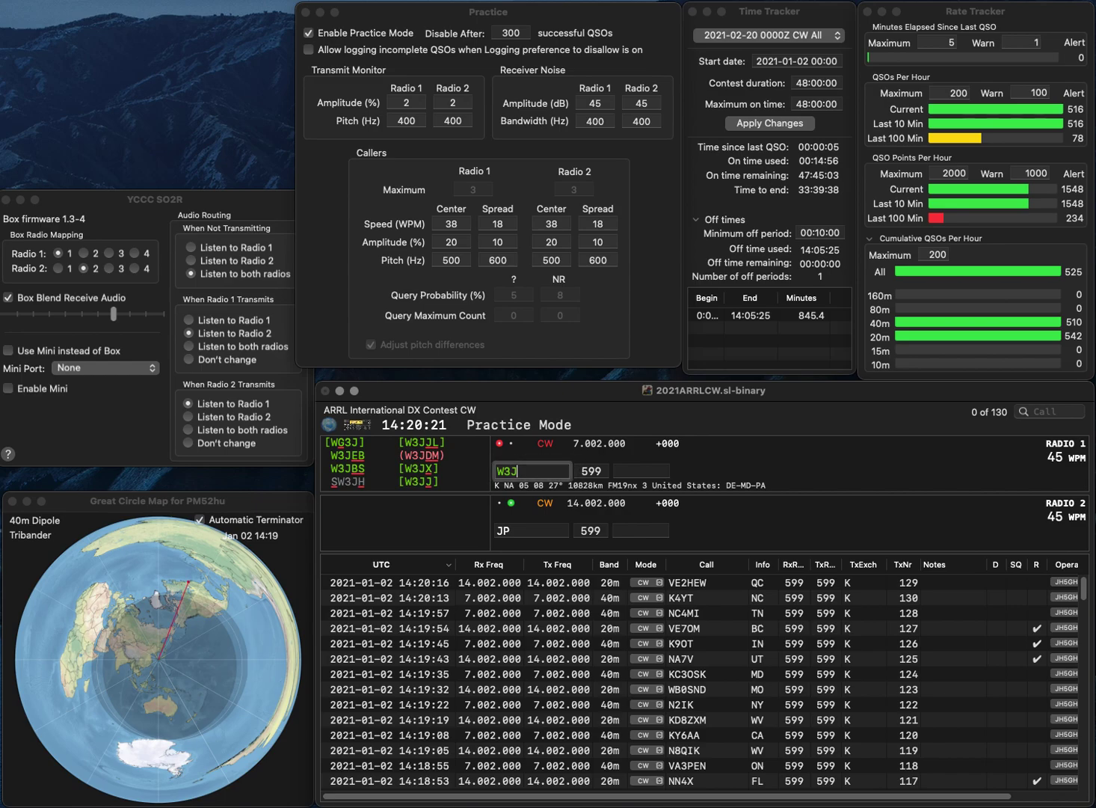
{"action": "type", "text": "RD/P"}
{"action": "key", "text": "Return"}
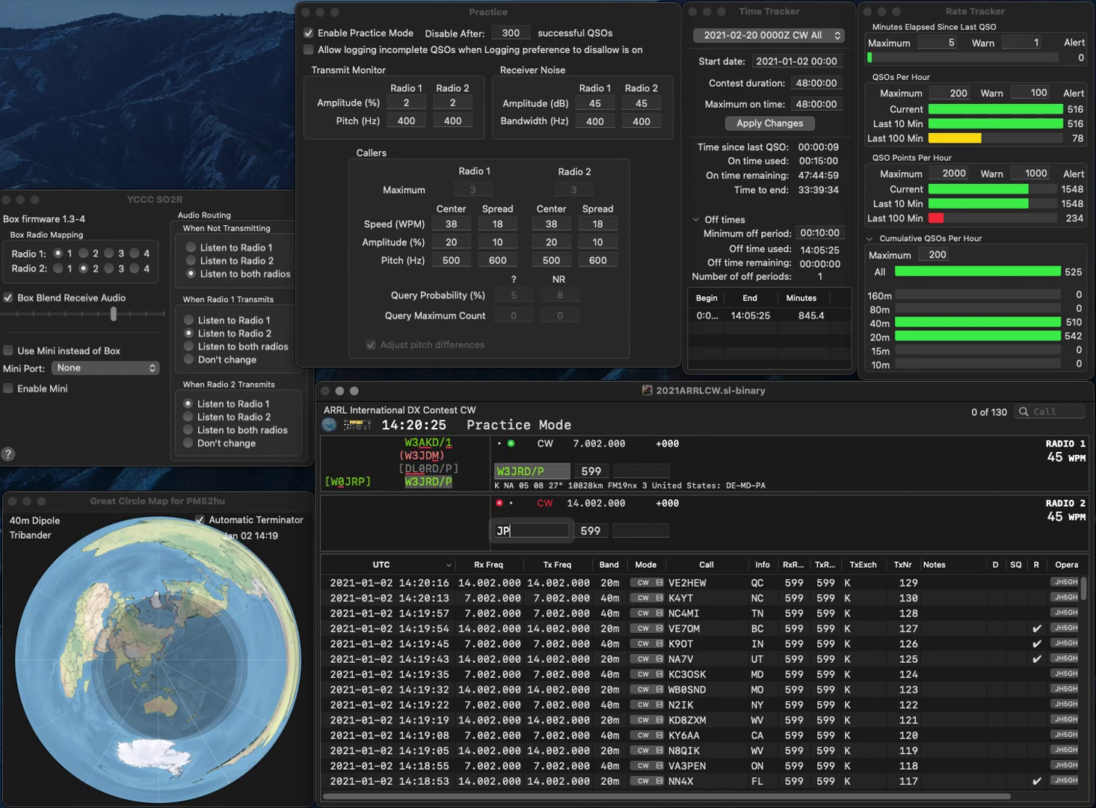
{"action": "type", "text": "N1"}
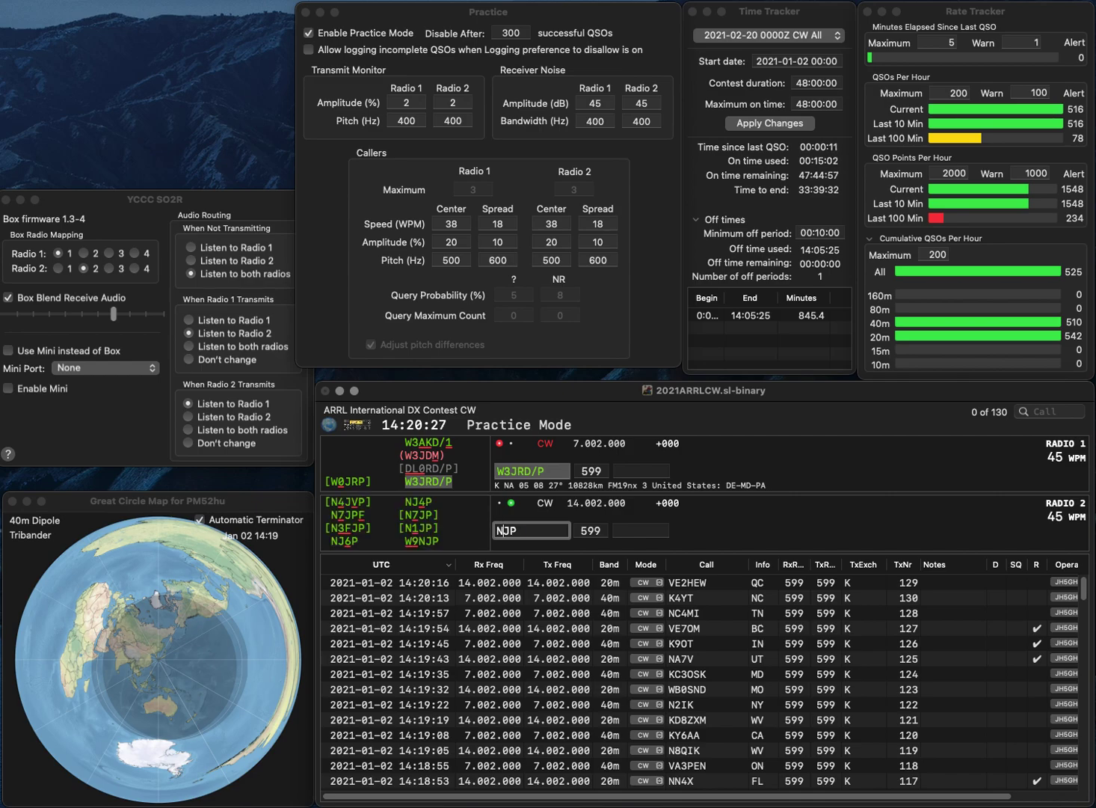
{"action": "key", "text": "Return"}
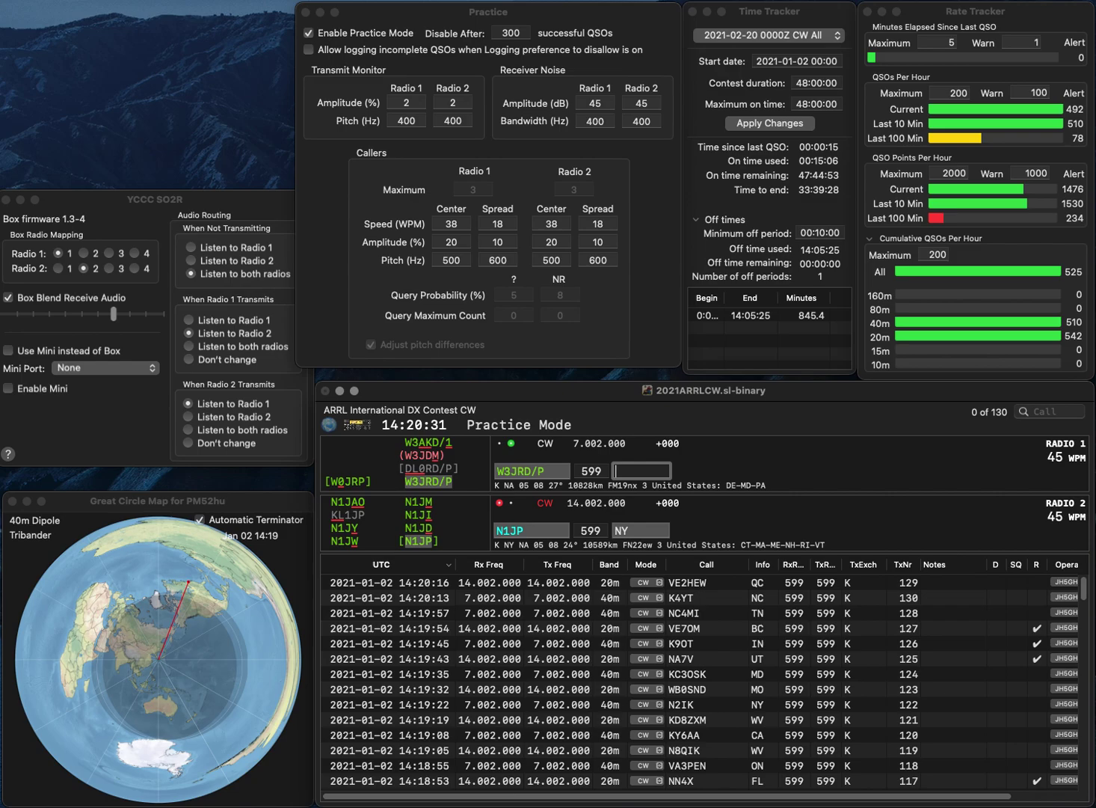
{"action": "key", "text": "Return"}
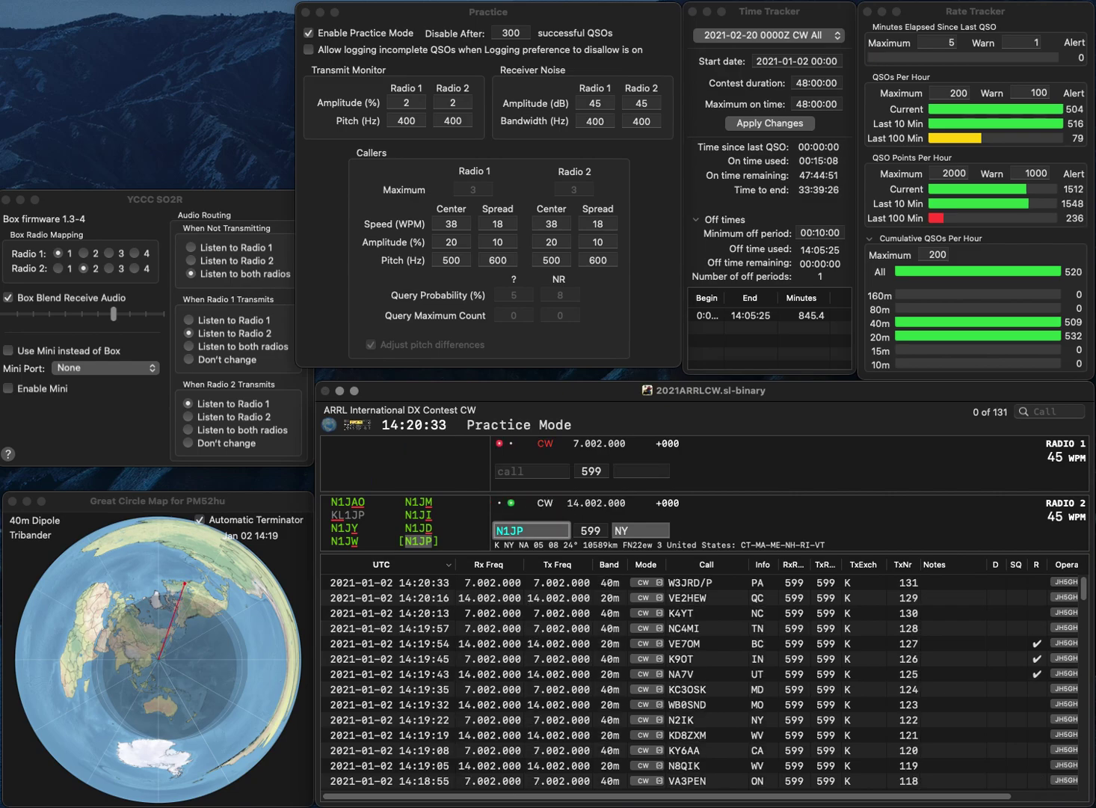
{"action": "key", "text": "Return"}
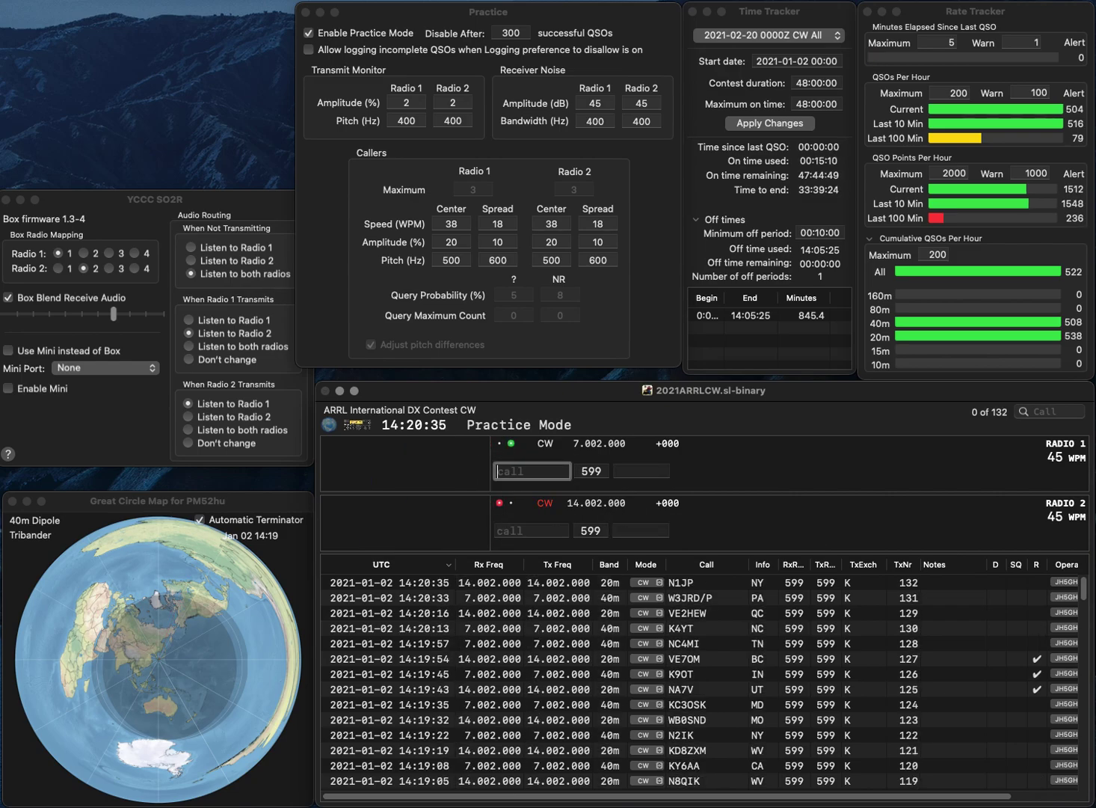
{"action": "type", "text": "KN6DLG"}
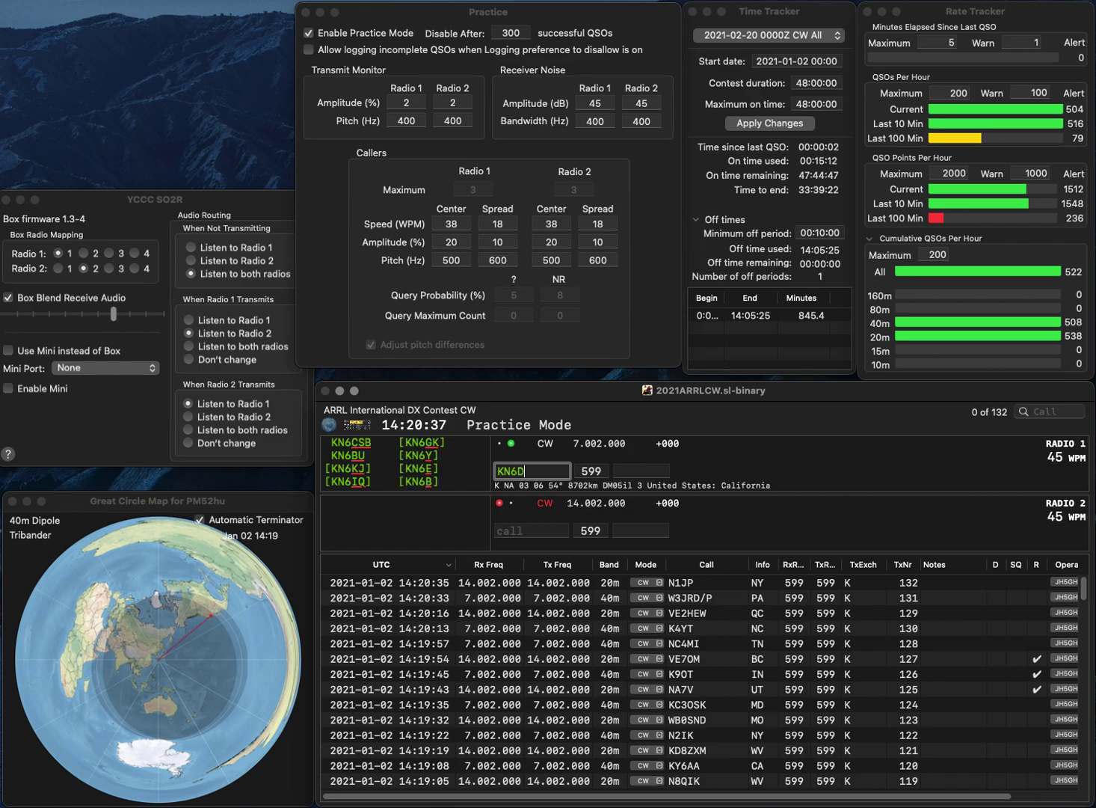
{"action": "key", "text": "Return"}
{"action": "type", "text": "KF"}
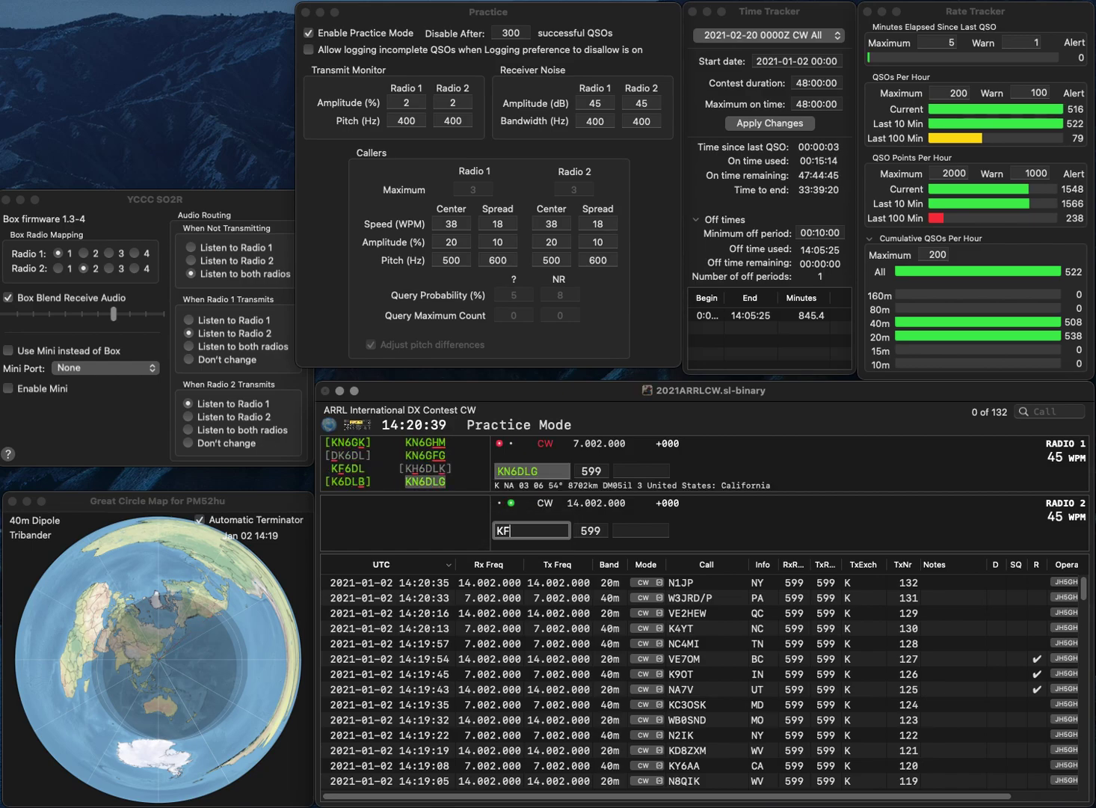
{"action": "type", "text": "2GV"}
{"action": "key", "text": "Return"}
{"action": "key", "text": "space"}
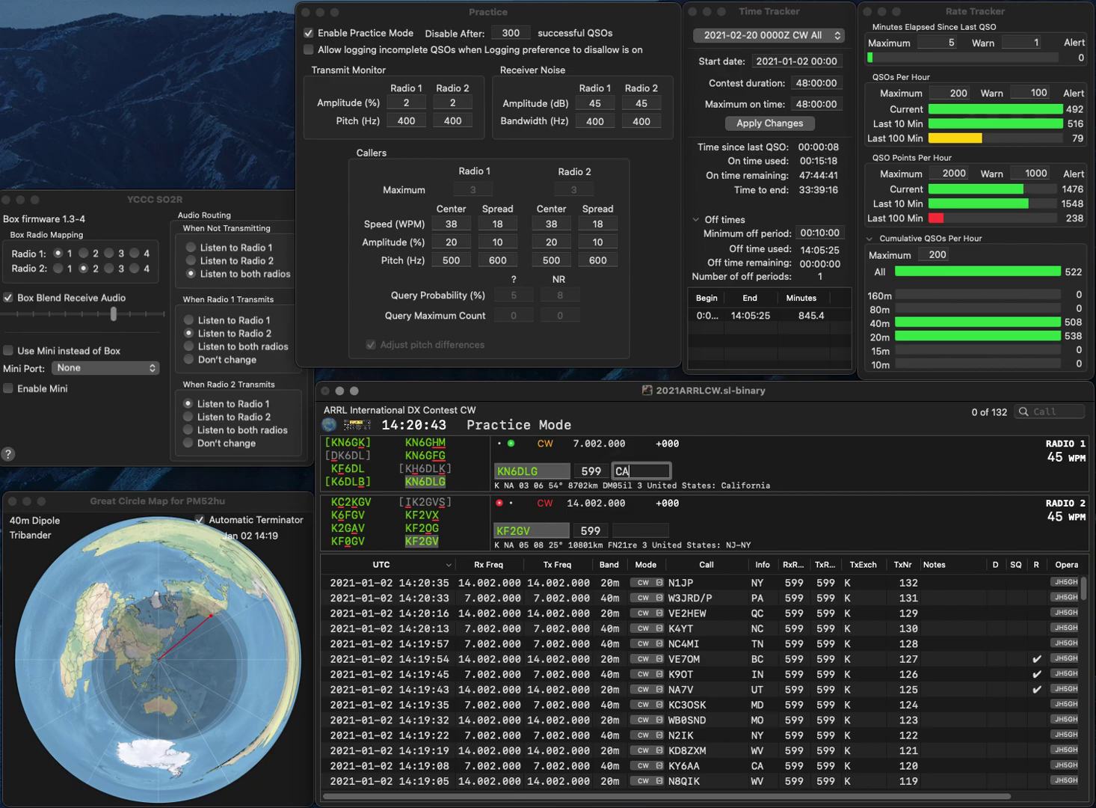
{"action": "key", "text": "Return"}
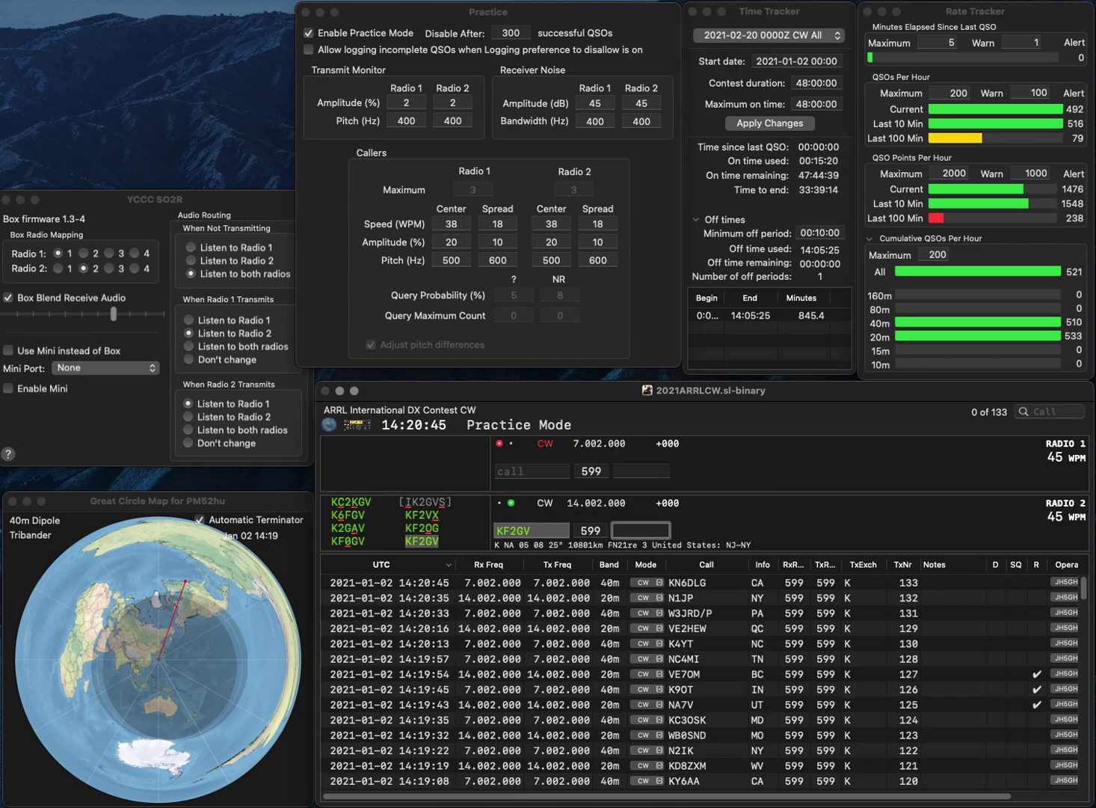
{"action": "type", "text": "NY"}
{"action": "key", "text": "Return"}
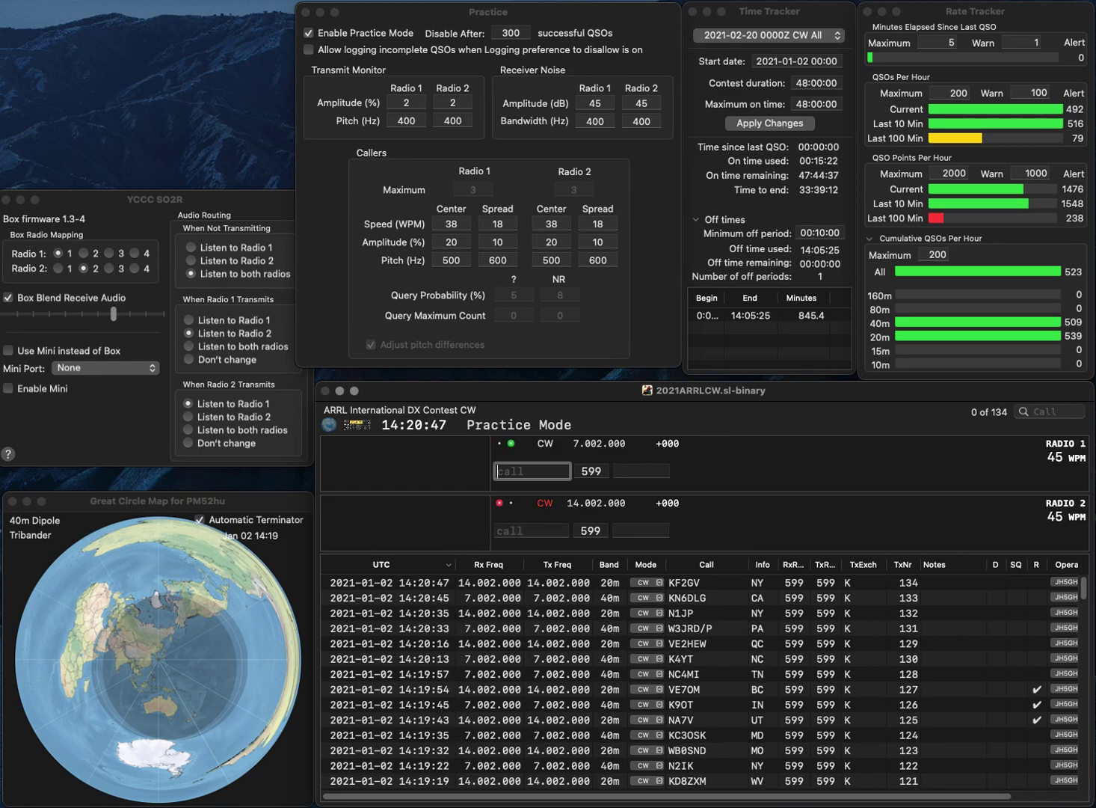
Step: Answer KX4BI on Radio 1 and KM9P on Radio 2, correcting the second call's prefix from KG to KM
{"action": "type", "text": "KX4BI"}
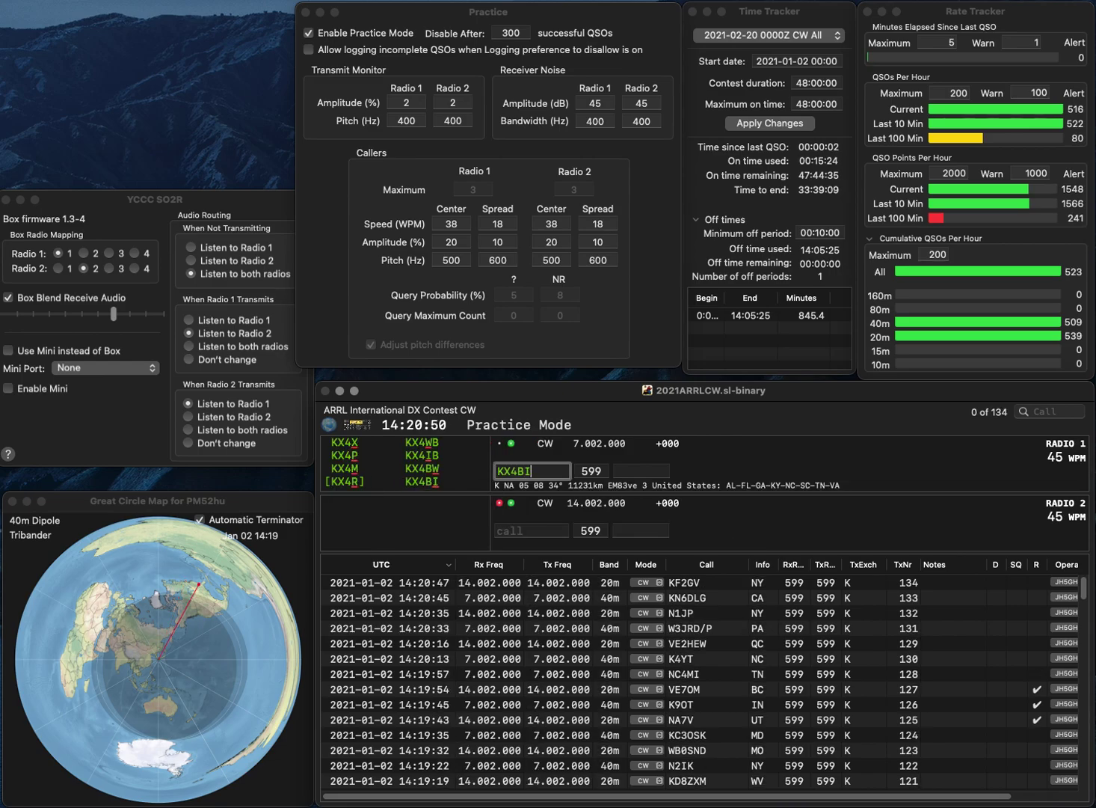
{"action": "key", "text": "Return"}
{"action": "type", "text": "KG"}
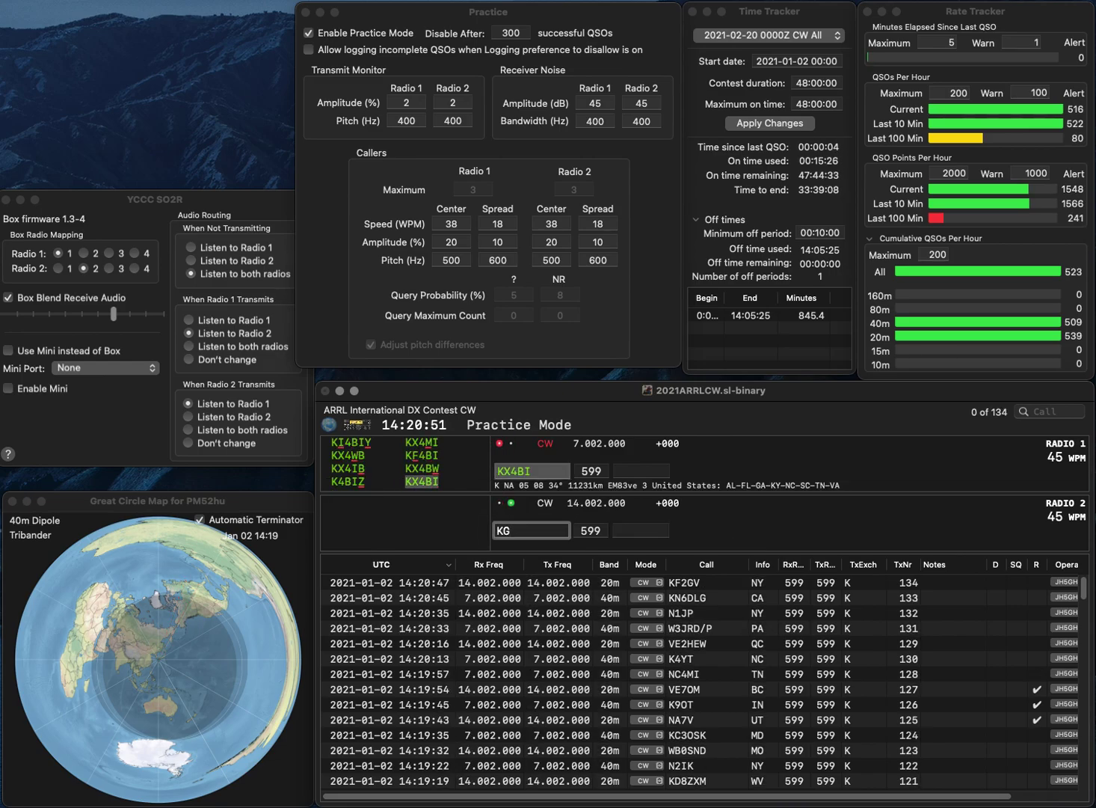
{"action": "type", "text": "9P"}
{"action": "left_click", "coordinate": [511, 530]}
{"action": "key", "text": "BackSpace"}
{"action": "type", "text": "M"}
{"action": "key", "text": "Return"}
{"action": "type", "text": "KY"}
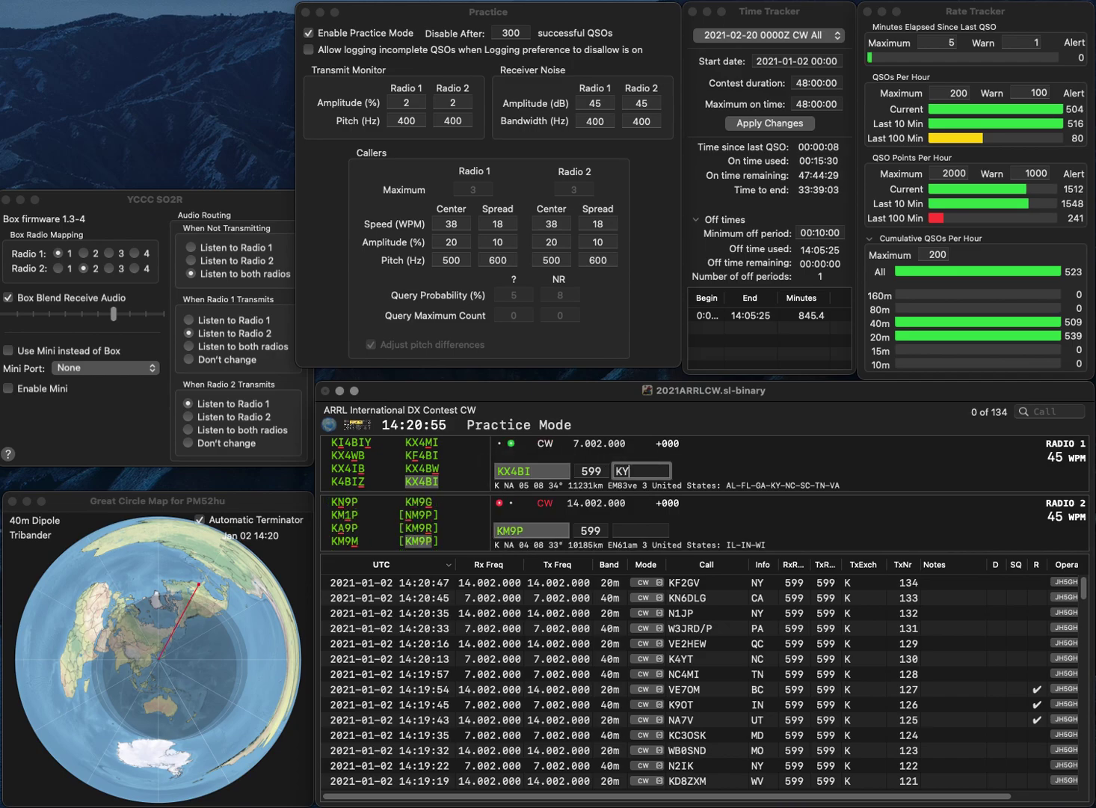
{"action": "key", "text": "Return"}
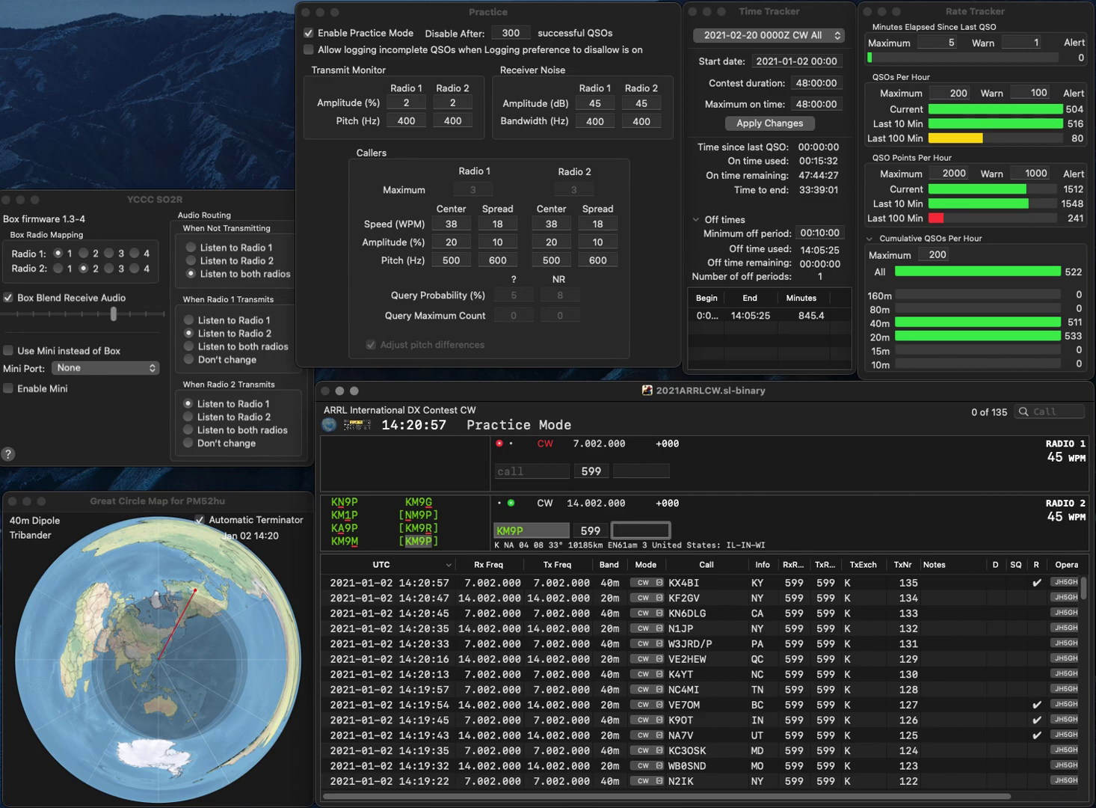
{"action": "type", "text": "WI"}
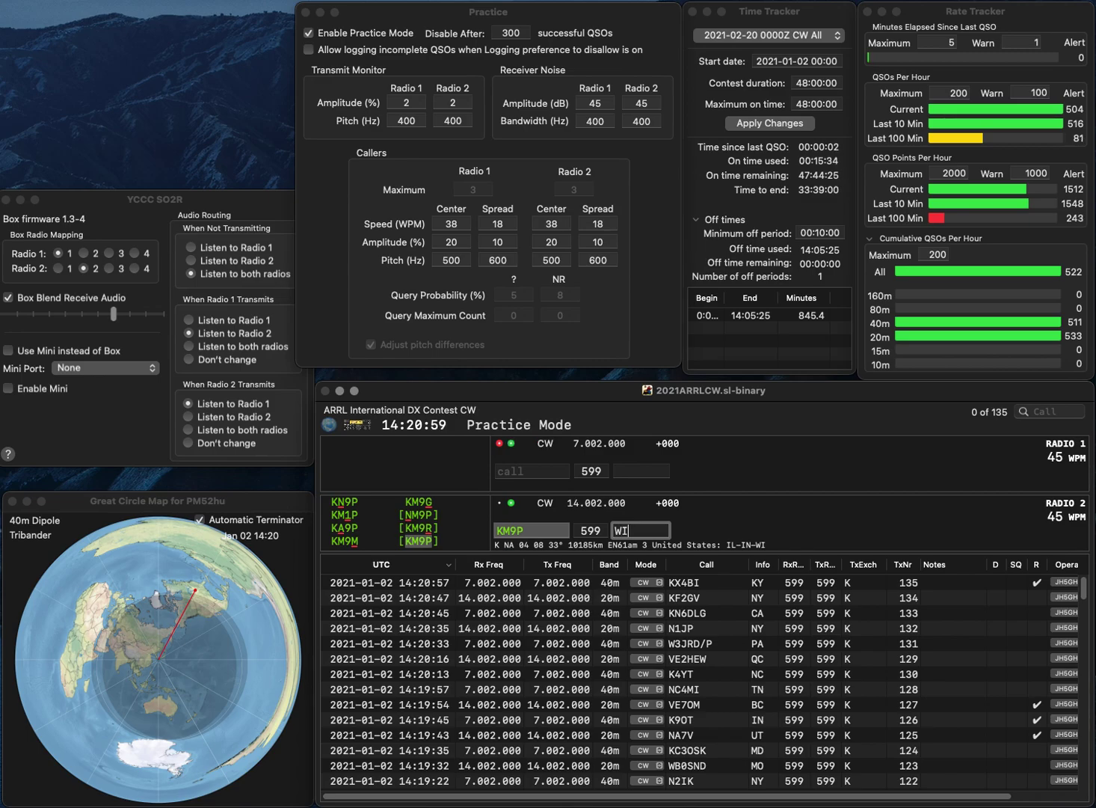
{"action": "key", "text": "Return"}
{"action": "type", "text": "KF6LU"}
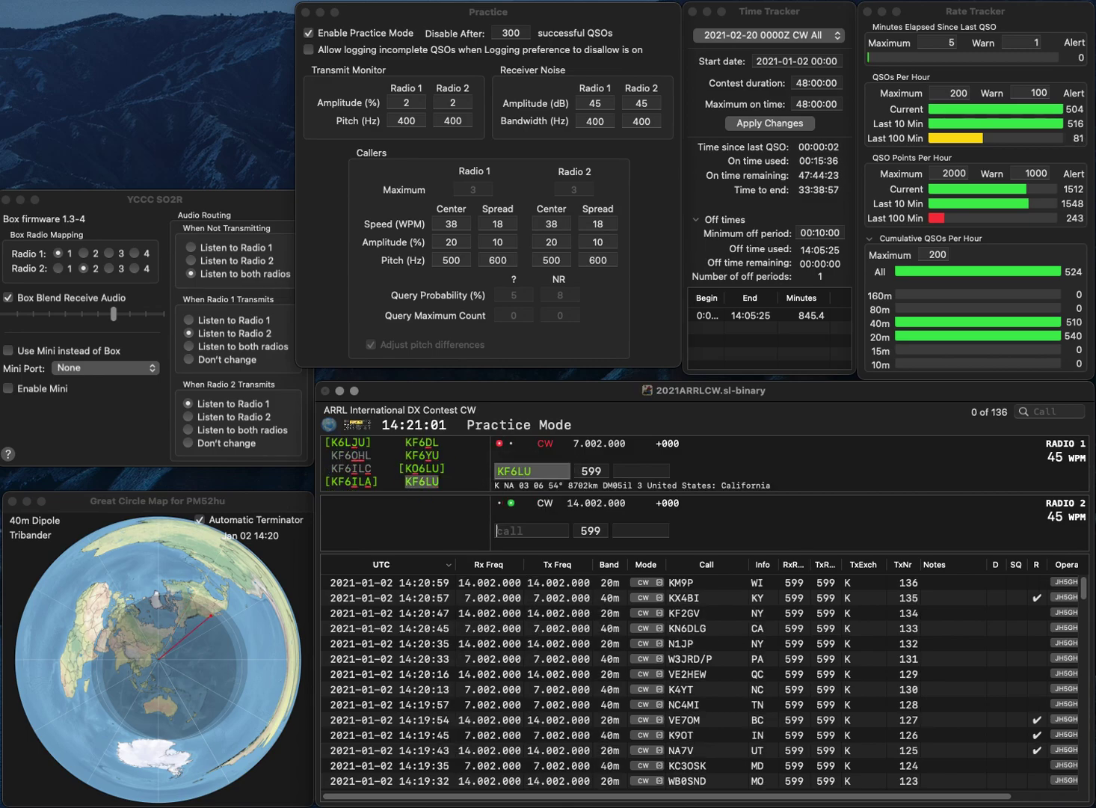
{"action": "key", "text": "Return"}
{"action": "key", "text": "Return"}
{"action": "key", "text": "space"}
{"action": "type", "text": "CA"}
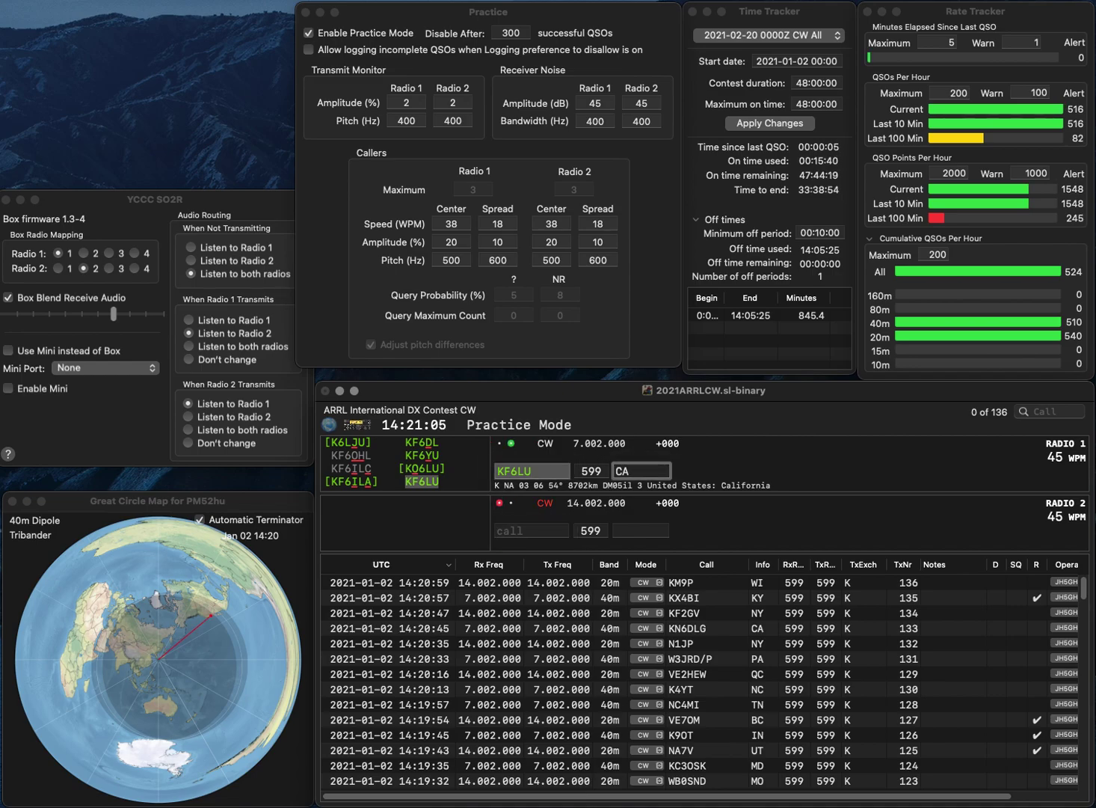
{"action": "key", "text": "Return"}
{"action": "type", "text": "KG4IGC"}
{"action": "key", "text": "Return"}
{"action": "type", "text": "WR6D"}
{"action": "key", "text": "Return"}
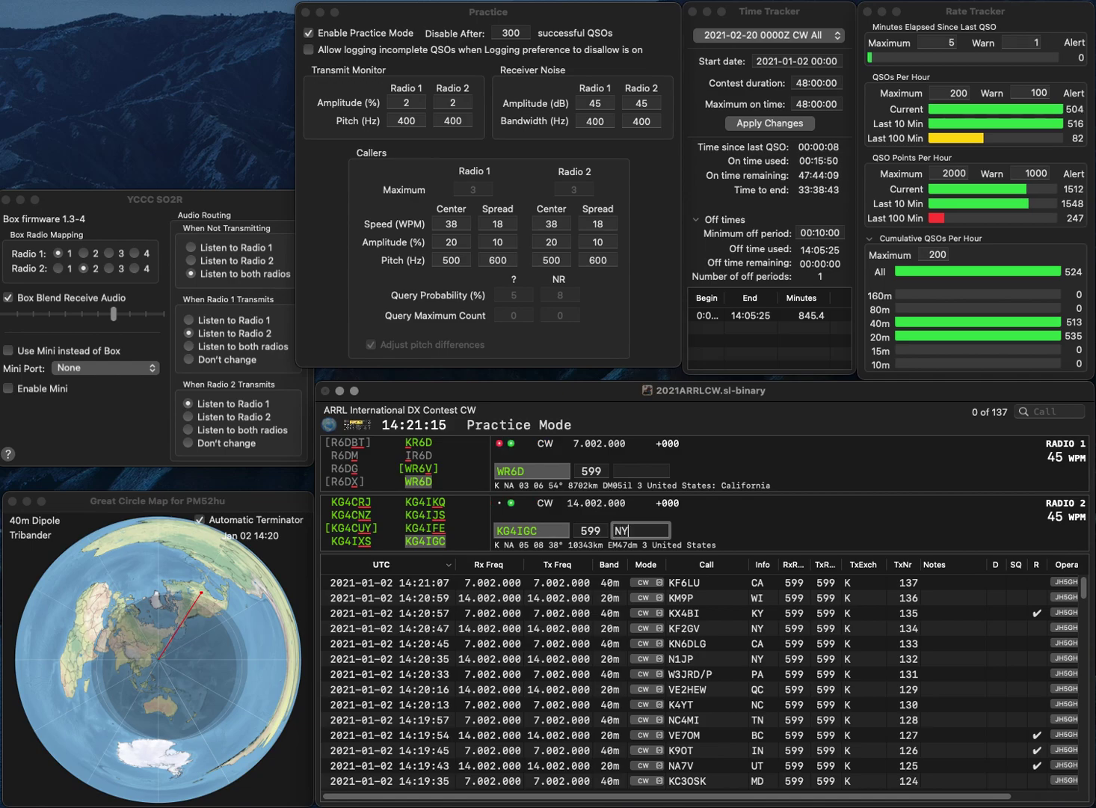
{"action": "key", "text": "Return"}
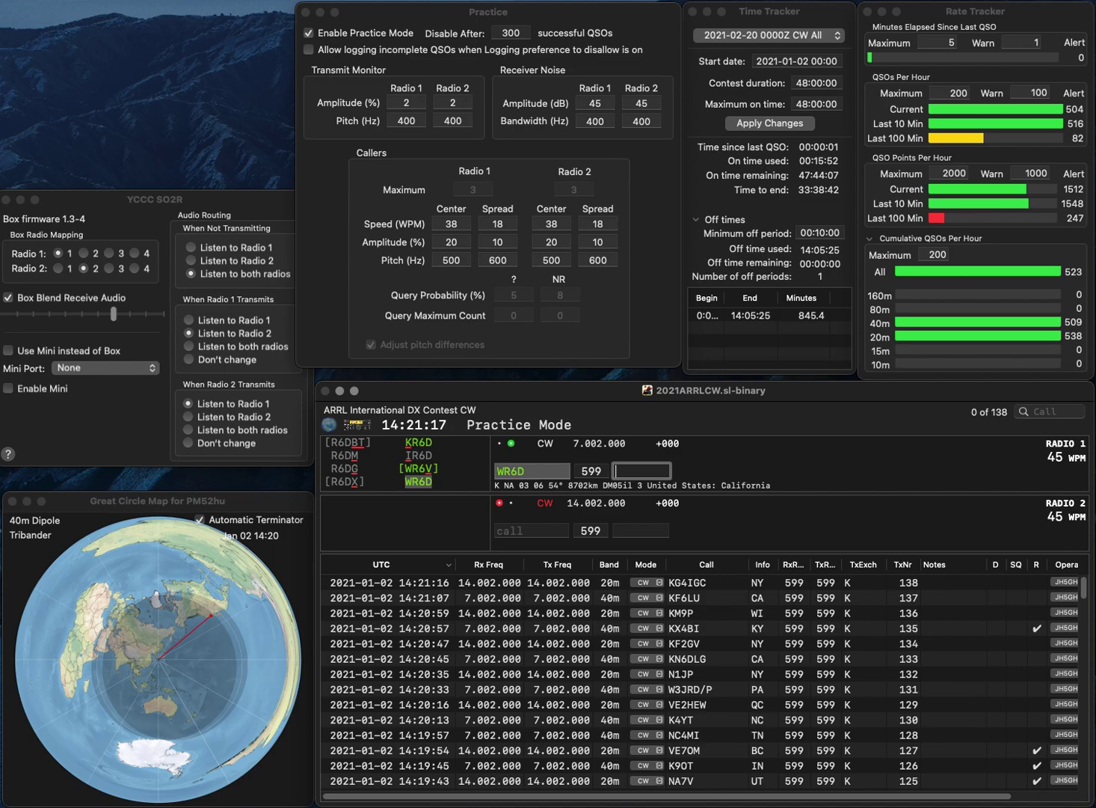
{"action": "type", "text": "CA"}
{"action": "key", "text": "Return"}
Step: Answer the partial calls VE3R on Radio 1 and KAP on Radio 2
{"action": "type", "text": "KA"}
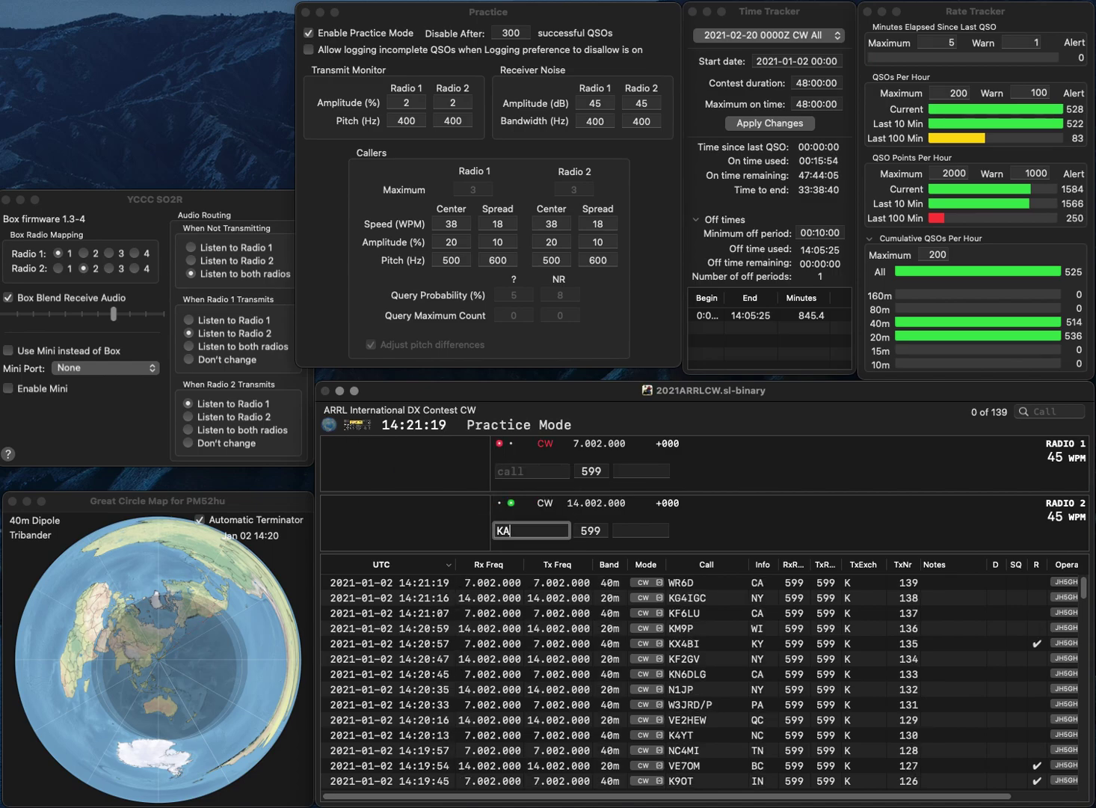
{"action": "left_click", "coordinate": [532, 471]}
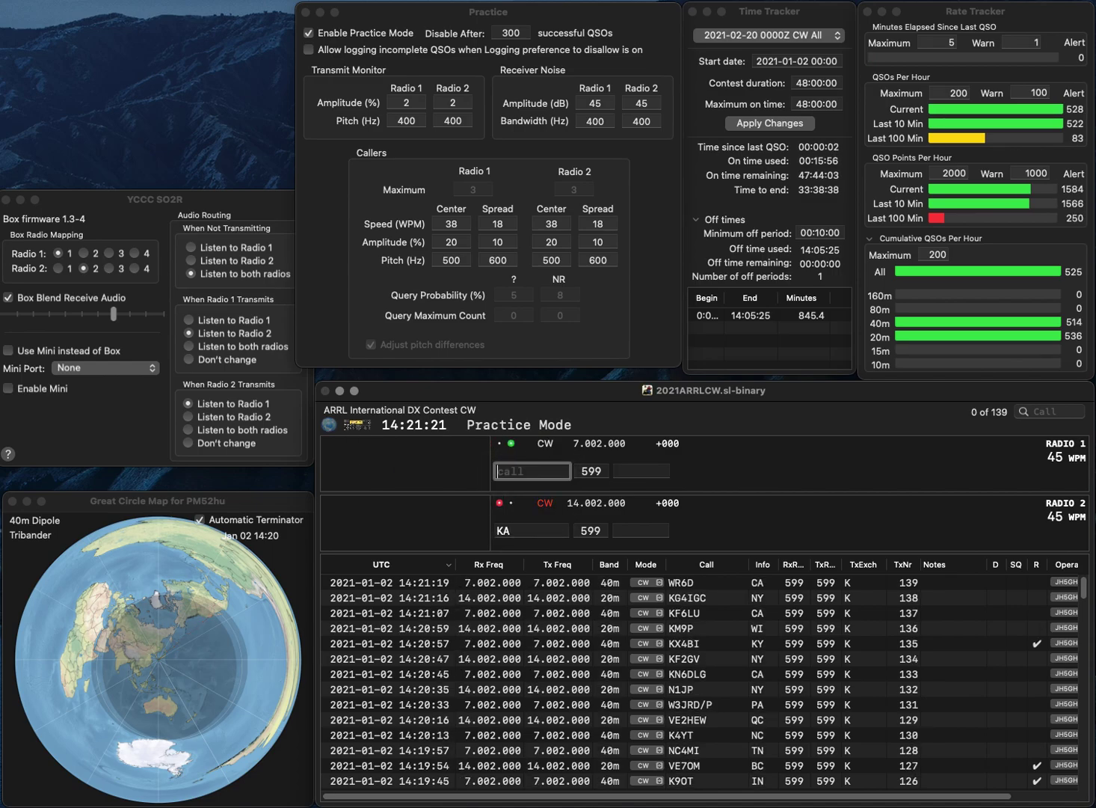
{"action": "type", "text": "VE3RE"}
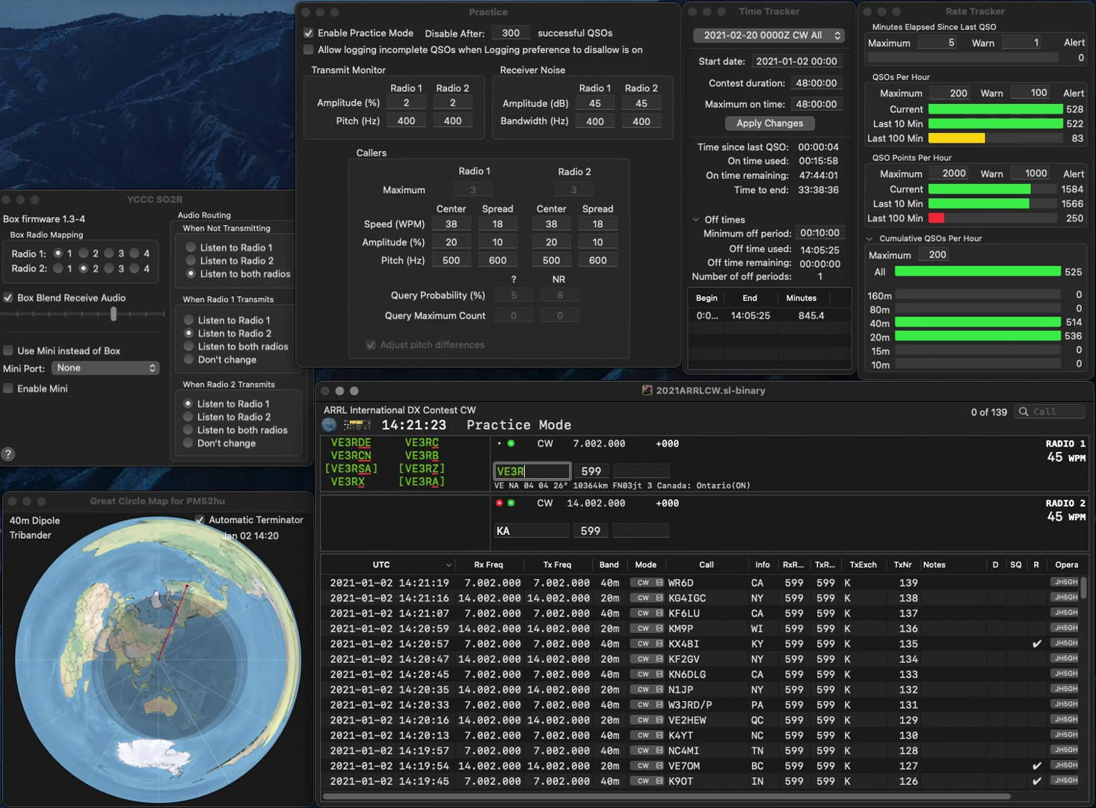
{"action": "key", "text": "Return"}
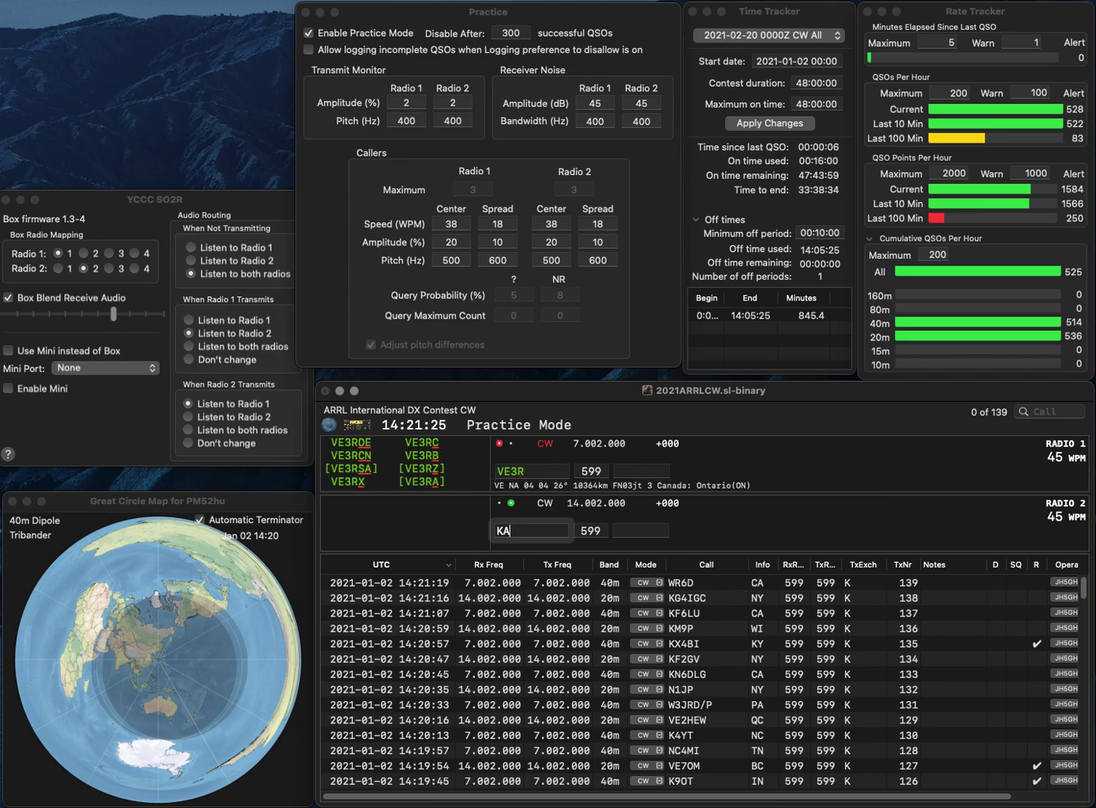
{"action": "type", "text": "P"}
{"action": "type", "text": "R"}
{"action": "key", "text": "BackSpace"}
{"action": "key", "text": "Return"}
Step: Correct the partial calls to VE3LMS on Radio 1 and KE1AK on Radio 2, and answer both
{"action": "key", "text": "BackSpace"}
{"action": "type", "text": "LMS"}
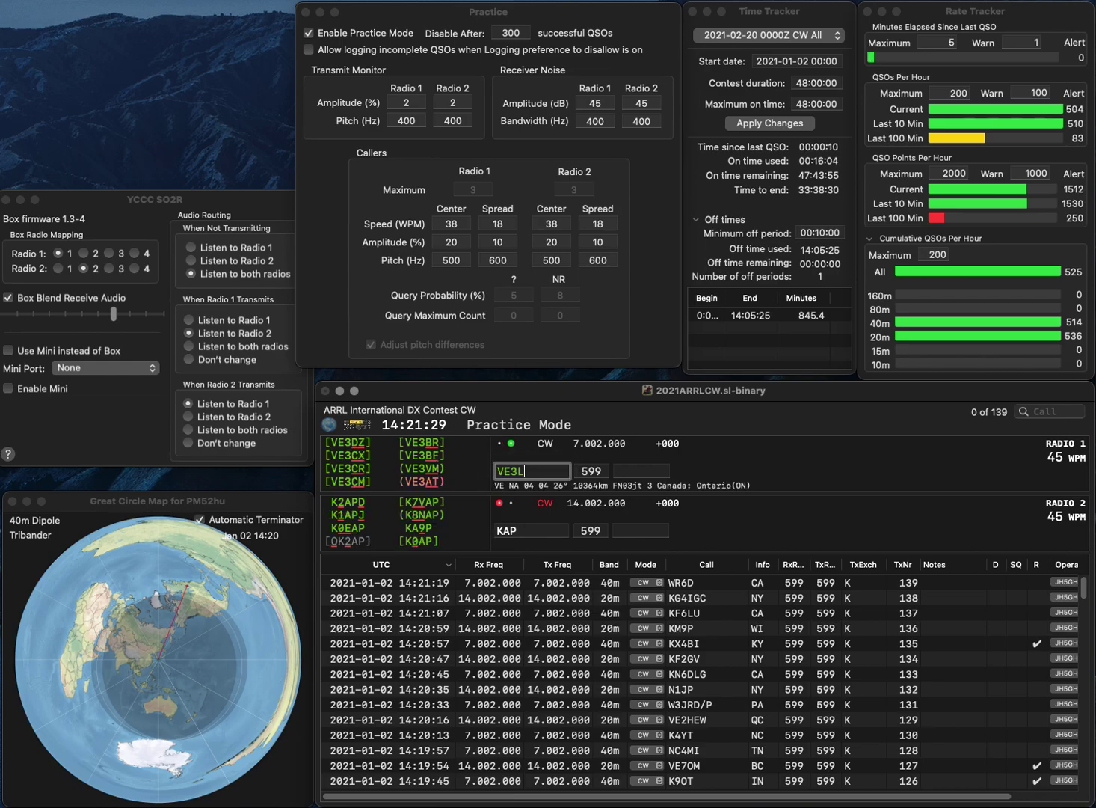
{"action": "key", "text": "Return"}
{"action": "key", "text": "BackSpace"}
{"action": "type", "text": "E1AK"}
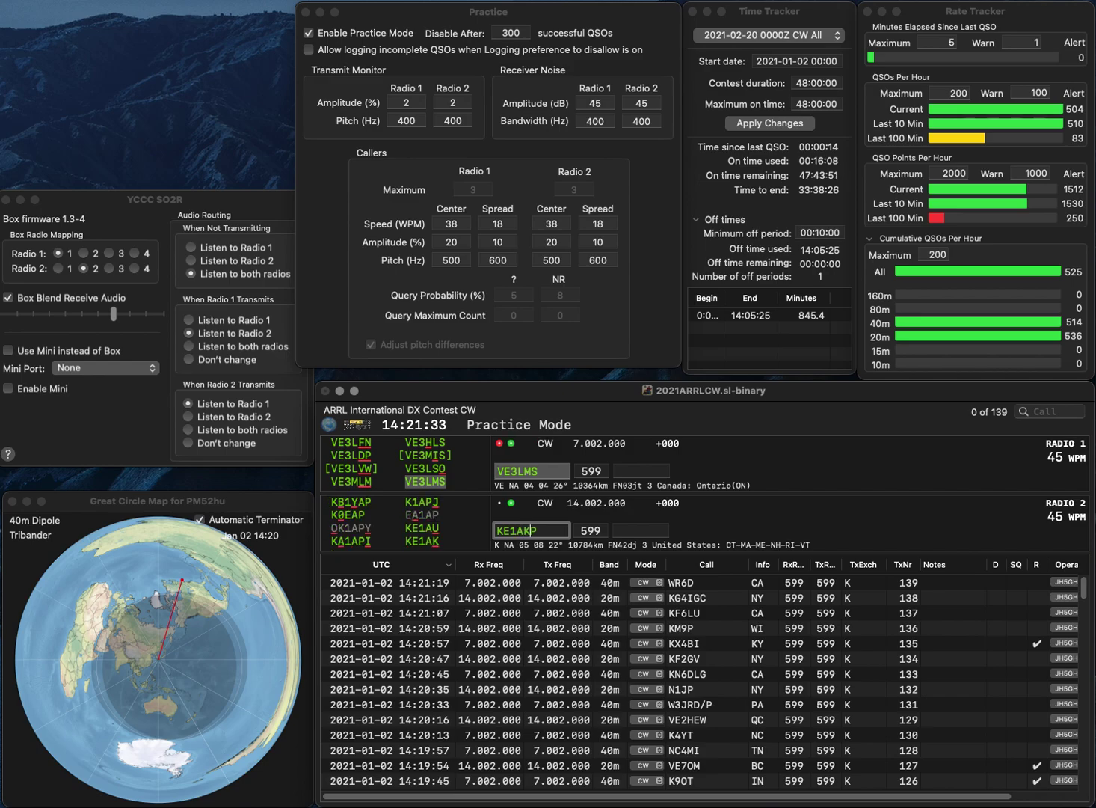
{"action": "key", "text": "Delete"}
{"action": "key", "text": "Return"}
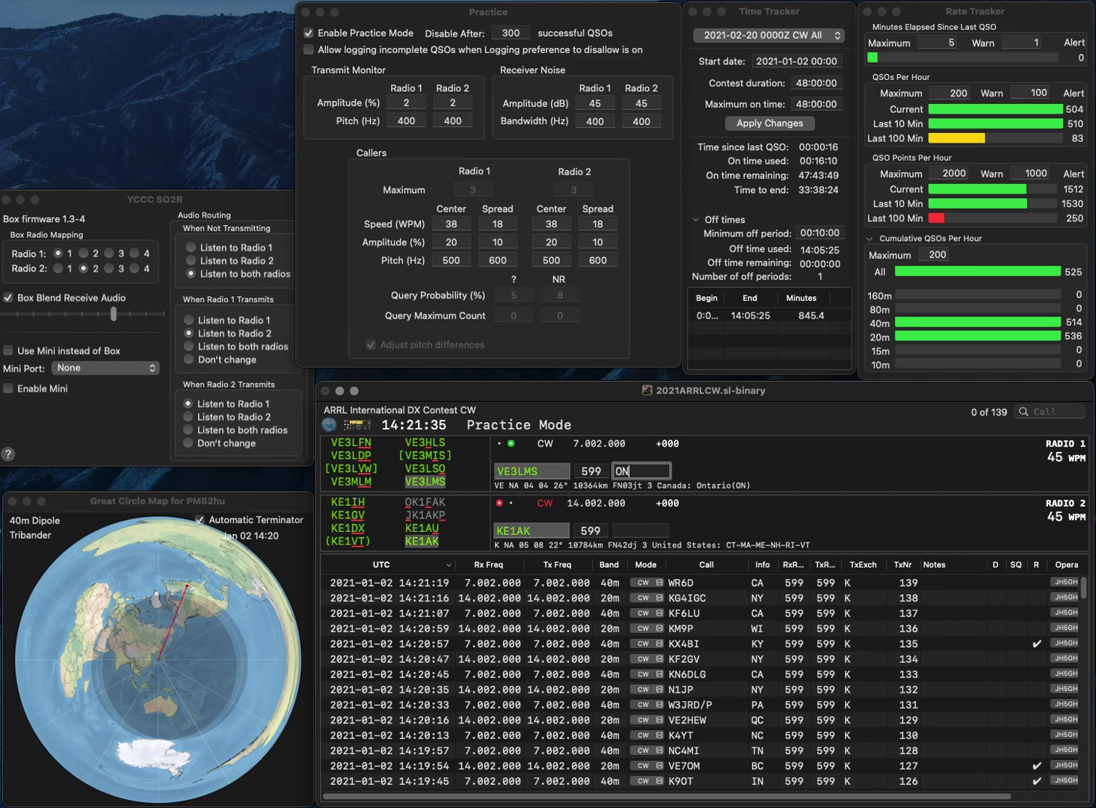
Step: Log VE3LMS with exchange ON on Radio 1 and KE1AK with exchange MA on Radio 2
{"action": "key", "text": "Return"}
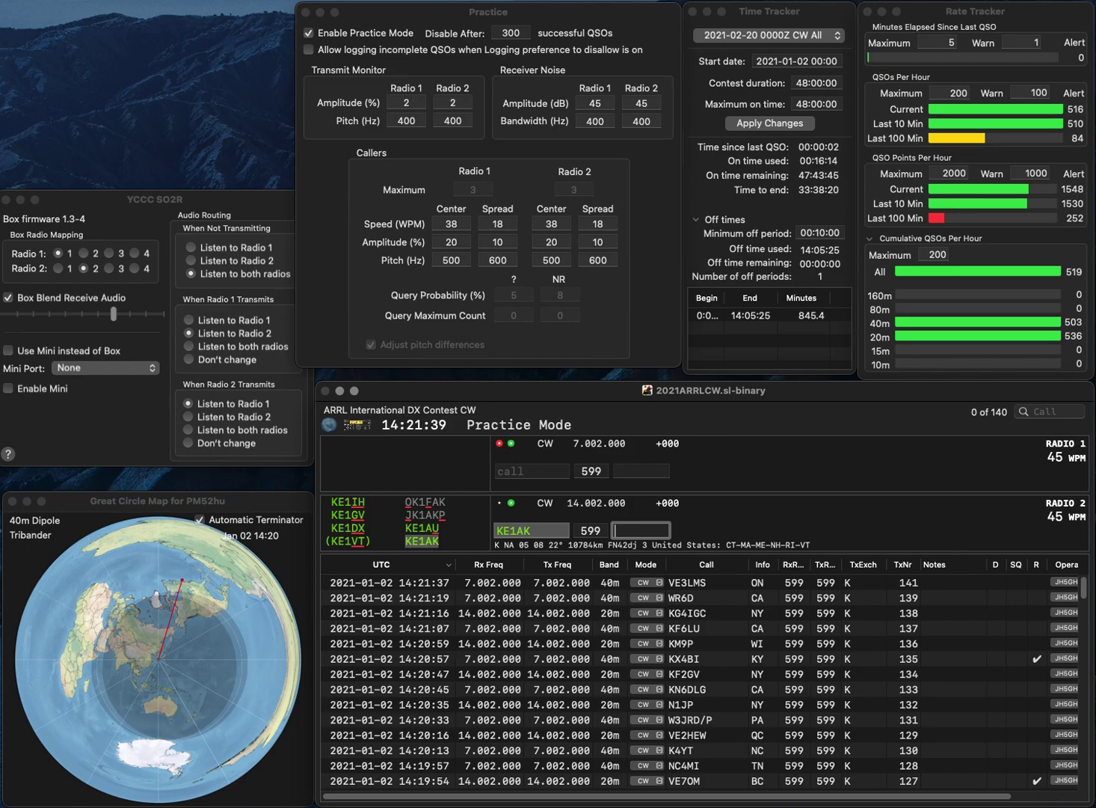
{"action": "key", "text": "Return"}
Step: Enter K4LZ on Radio 1, correct its prefix to KE and answer KE4LZ
{"action": "type", "text": "K4LZ"}
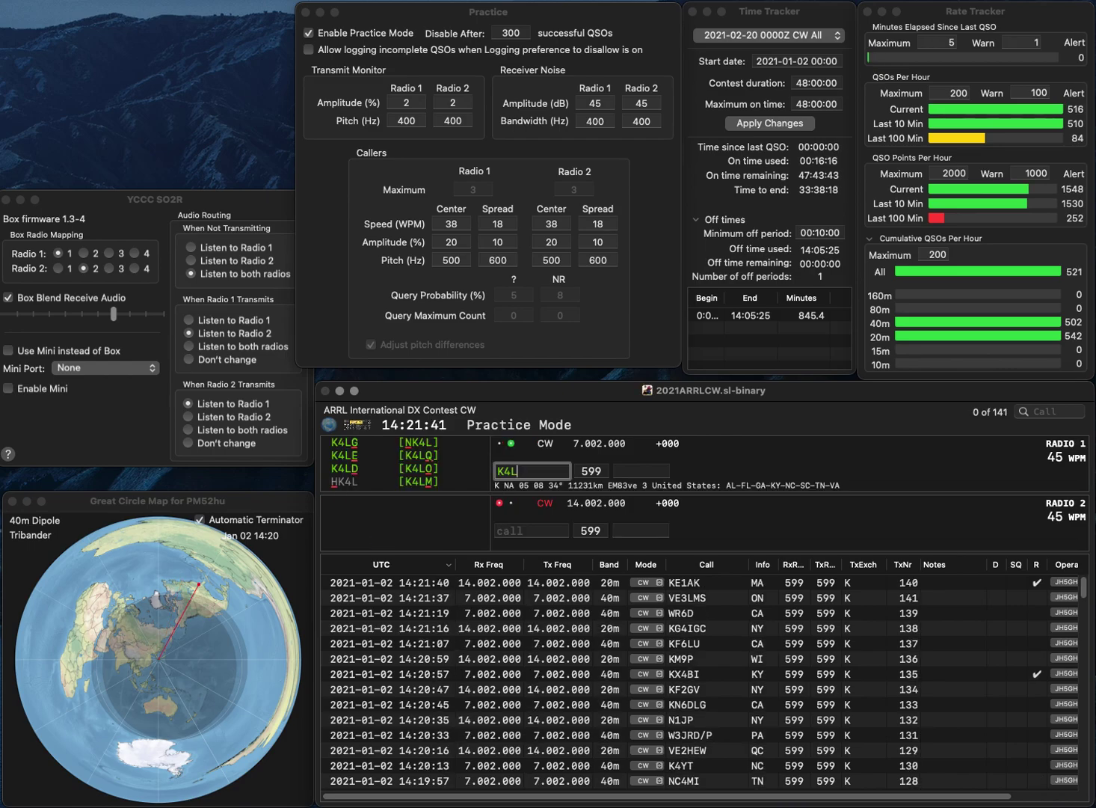
{"action": "key", "text": "Left"}
{"action": "key", "text": "Left"}
{"action": "key", "text": "Left"}
{"action": "type", "text": "K"}
{"action": "key", "text": "BackSpace"}
{"action": "type", "text": "E"}
{"action": "key", "text": "Return"}
Step: Answer KA2PBT on Radio 2, adding the missing K at the start of the call
{"action": "type", "text": "A2PBT"}
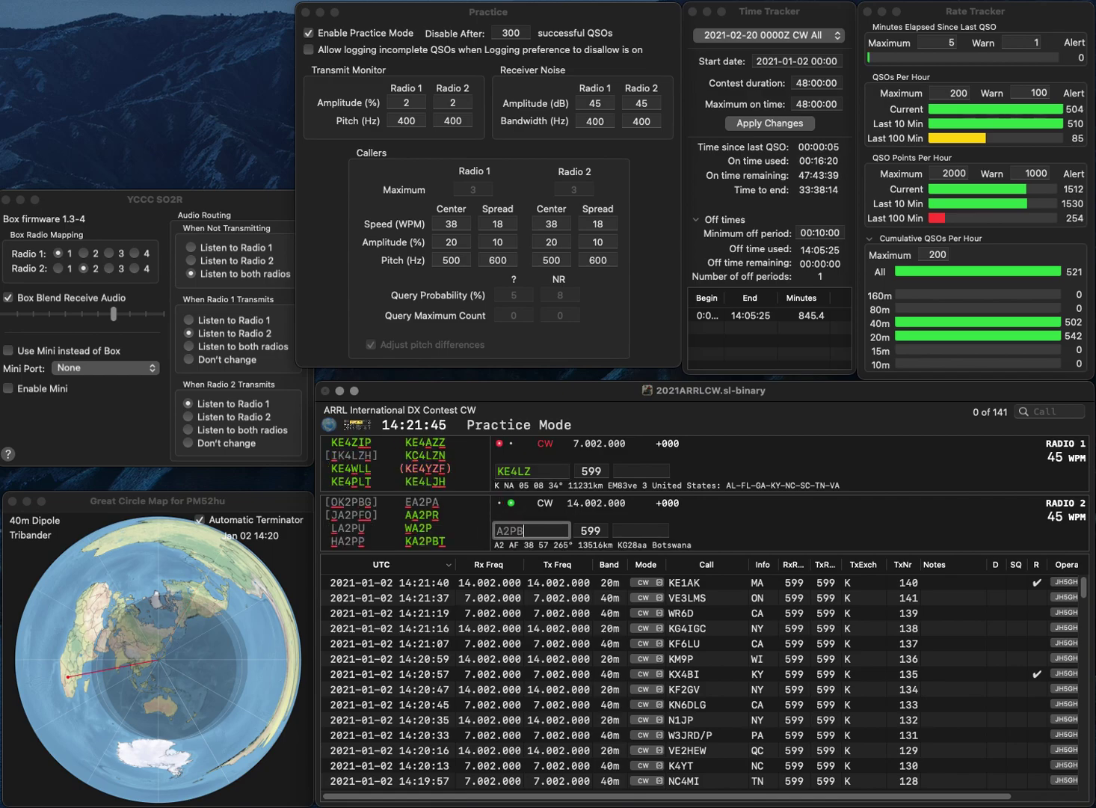
{"action": "key", "text": "Left"}
{"action": "key", "text": "Left"}
{"action": "key", "text": "Left"}
{"action": "key", "text": "Left"}
{"action": "key", "text": "Left"}
{"action": "type", "text": "K"}
{"action": "key", "text": "Return"}
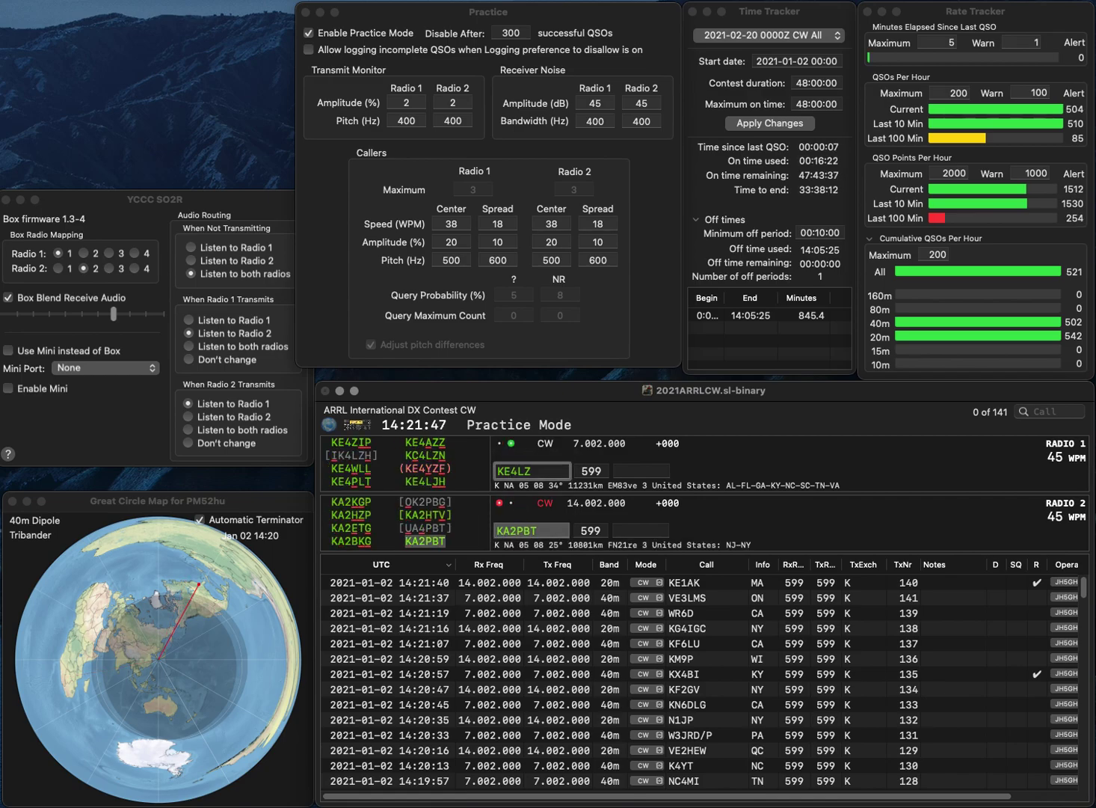
{"action": "key", "text": "Delete"}
{"action": "key", "text": "Delete"}
{"action": "type", "text": "RG"}
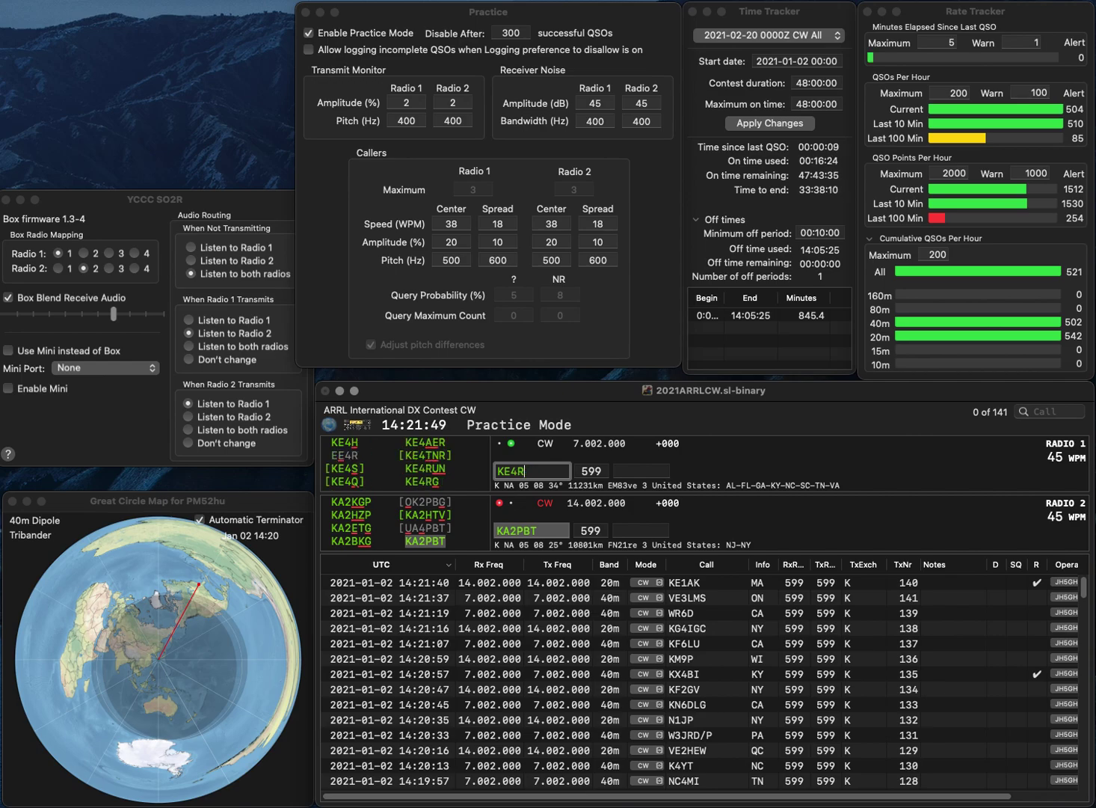
{"action": "key", "text": "Return"}
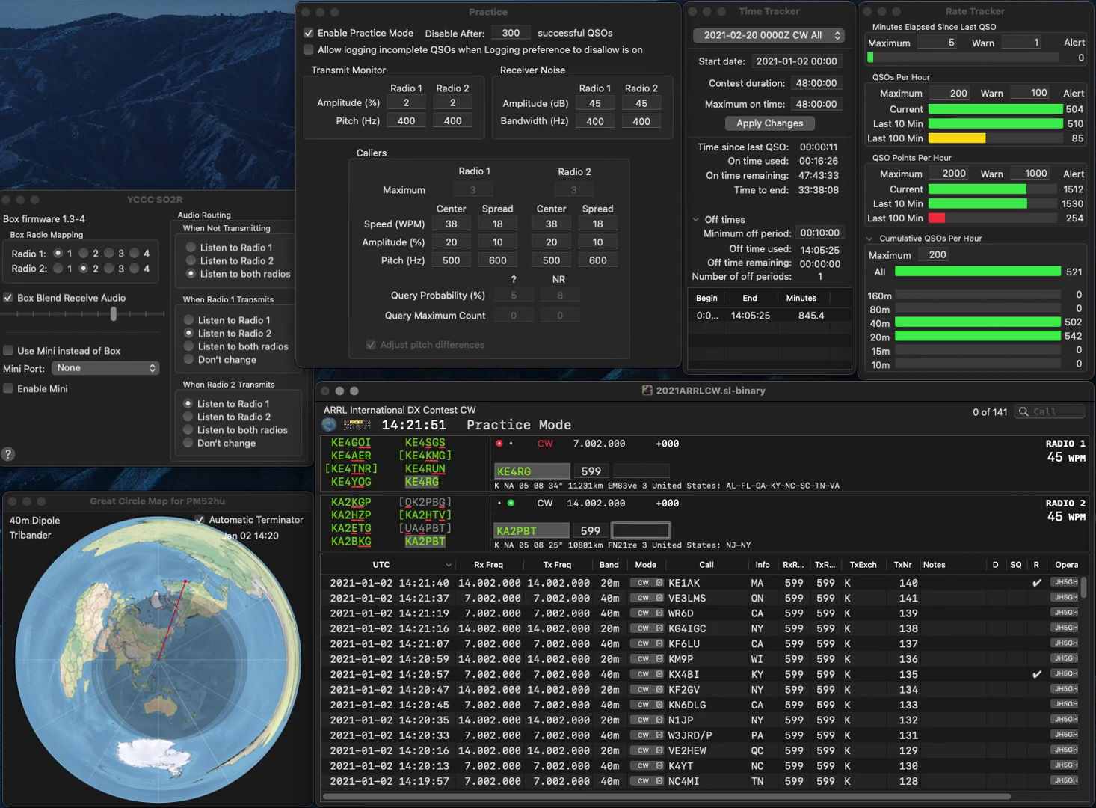
{"action": "type", "text": "NJ"}
{"action": "key", "text": "Return"}
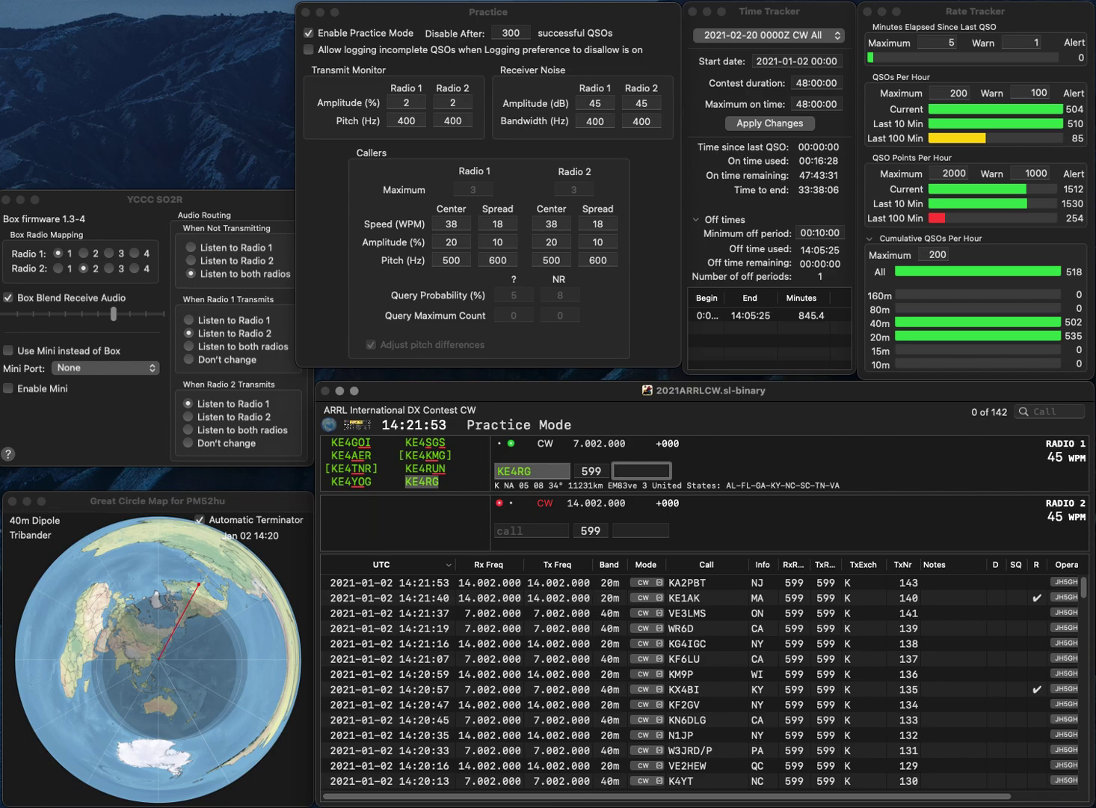
{"action": "type", "text": "AL"}
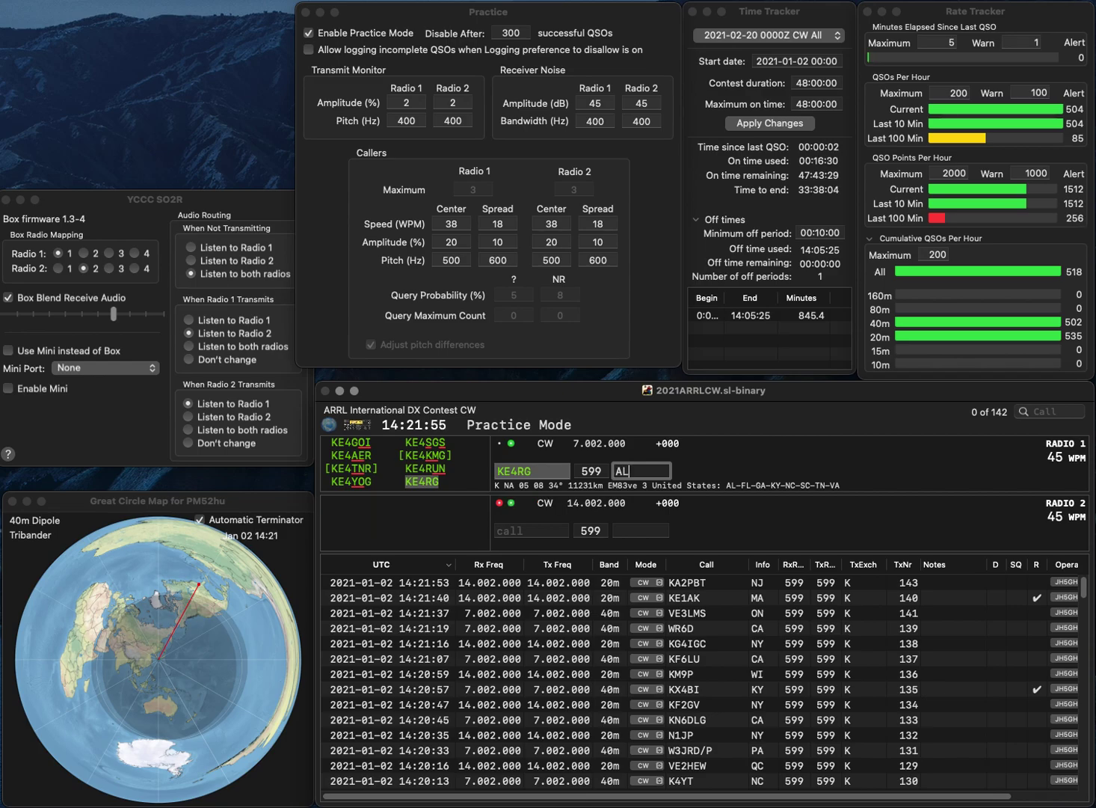
{"action": "key", "text": "Return"}
{"action": "type", "text": "VE4"}
{"action": "type", "text": "PL"}
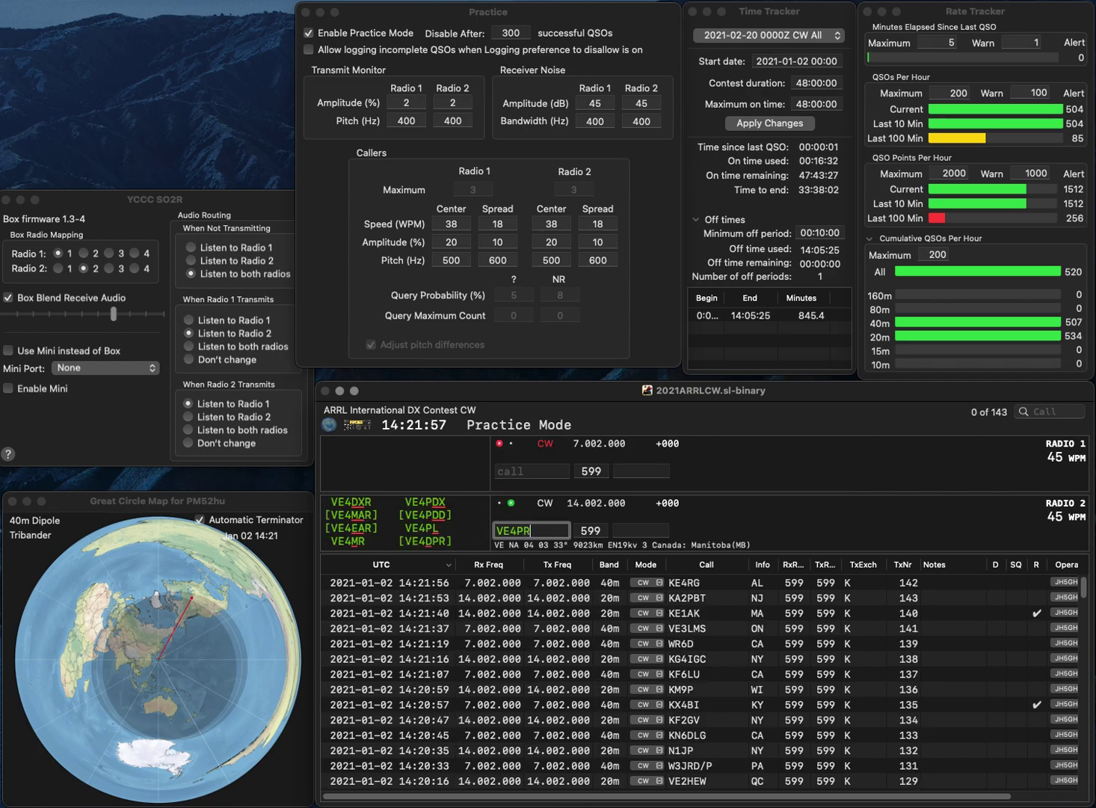
{"action": "key", "text": "Return"}
{"action": "type", "text": "W4KYC"}
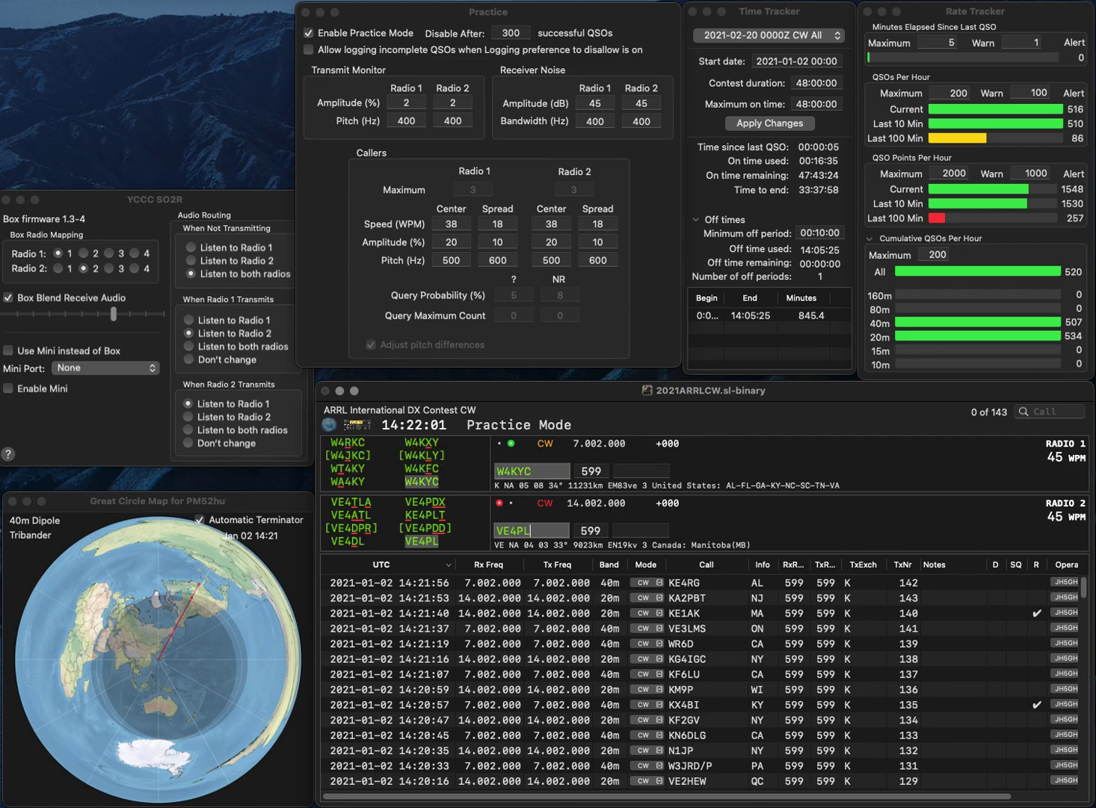
{"action": "key", "text": "Return"}
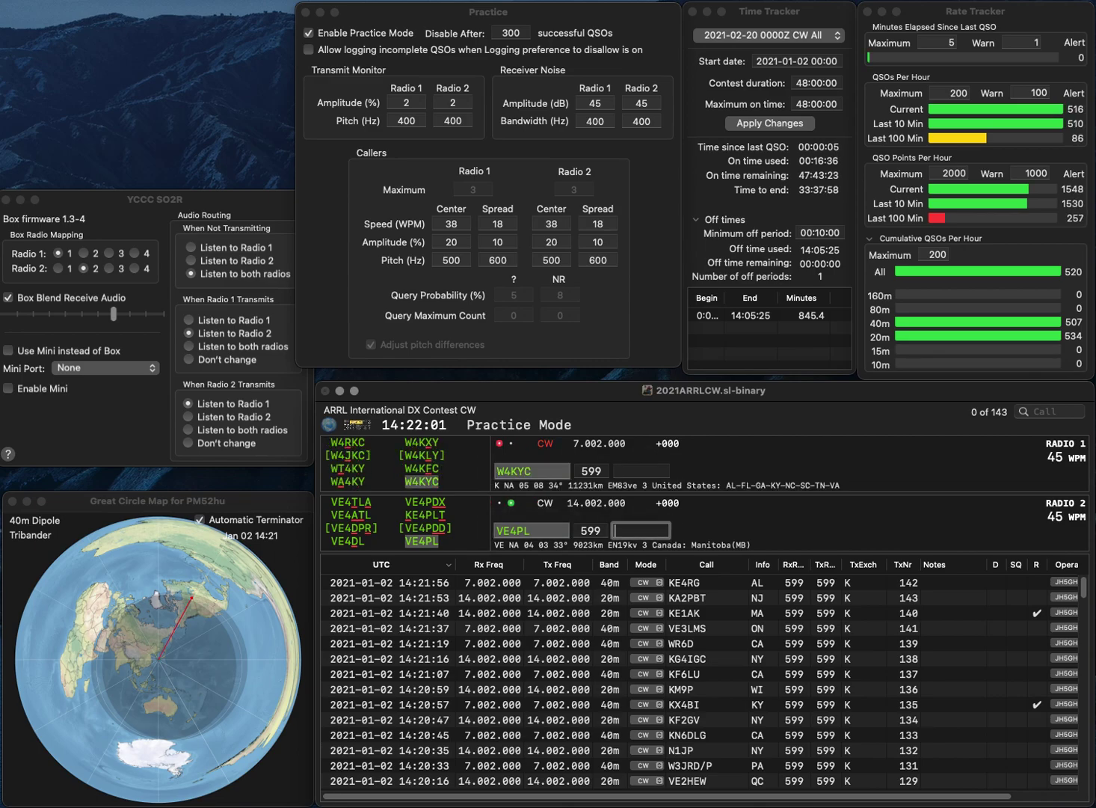
{"action": "type", "text": "B"}
{"action": "key", "text": "Return"}
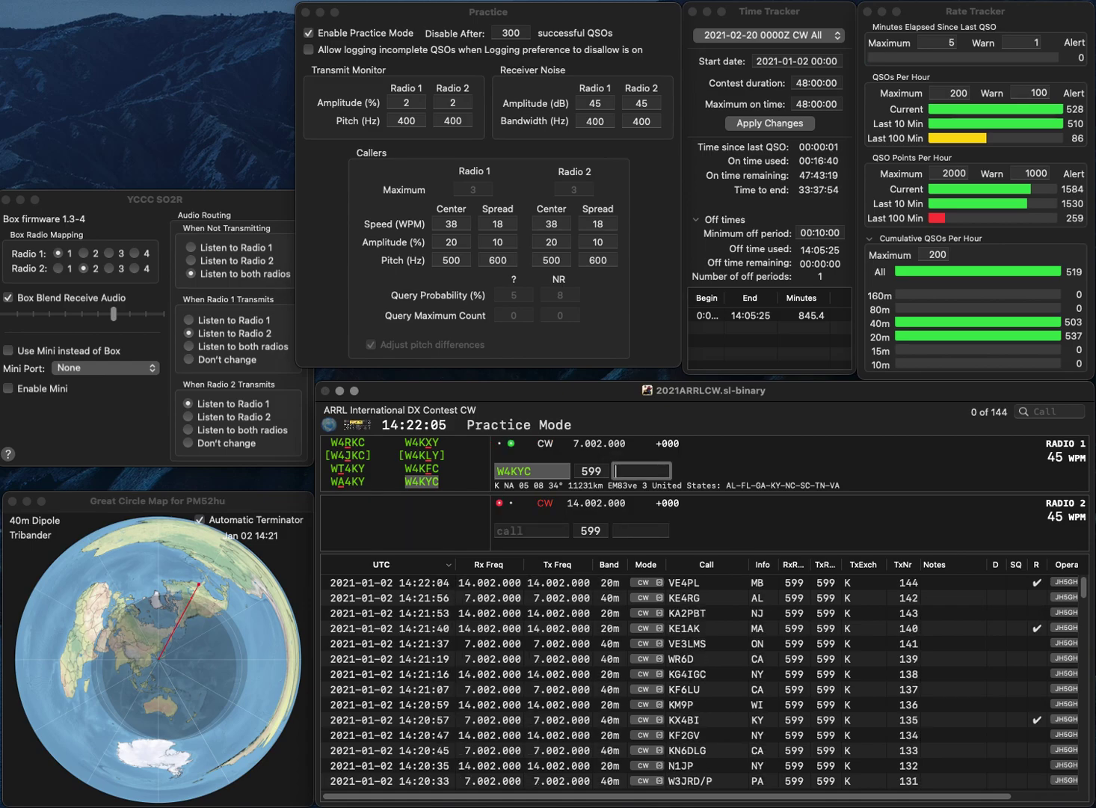
{"action": "type", "text": "VA"}
{"action": "key", "text": "Return"}
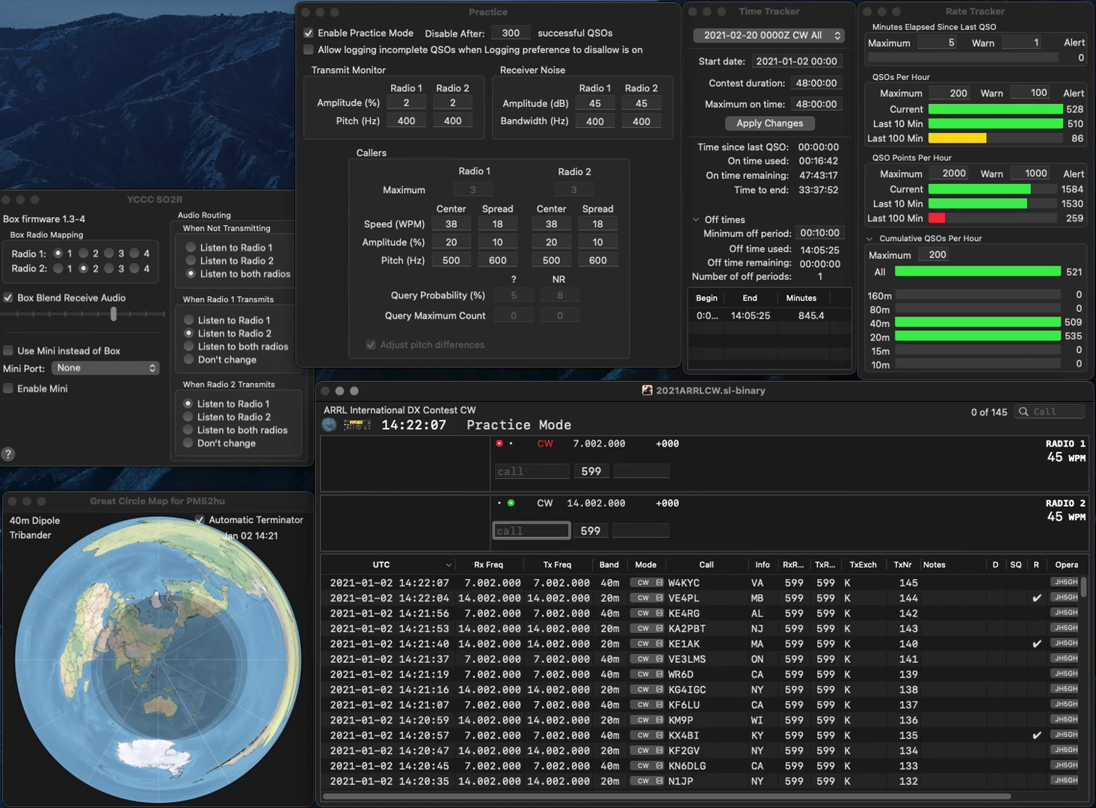
Step: Answer K0VIO on Radio 2 and KM5FW on Radio 1
{"action": "type", "text": "K0VIO"}
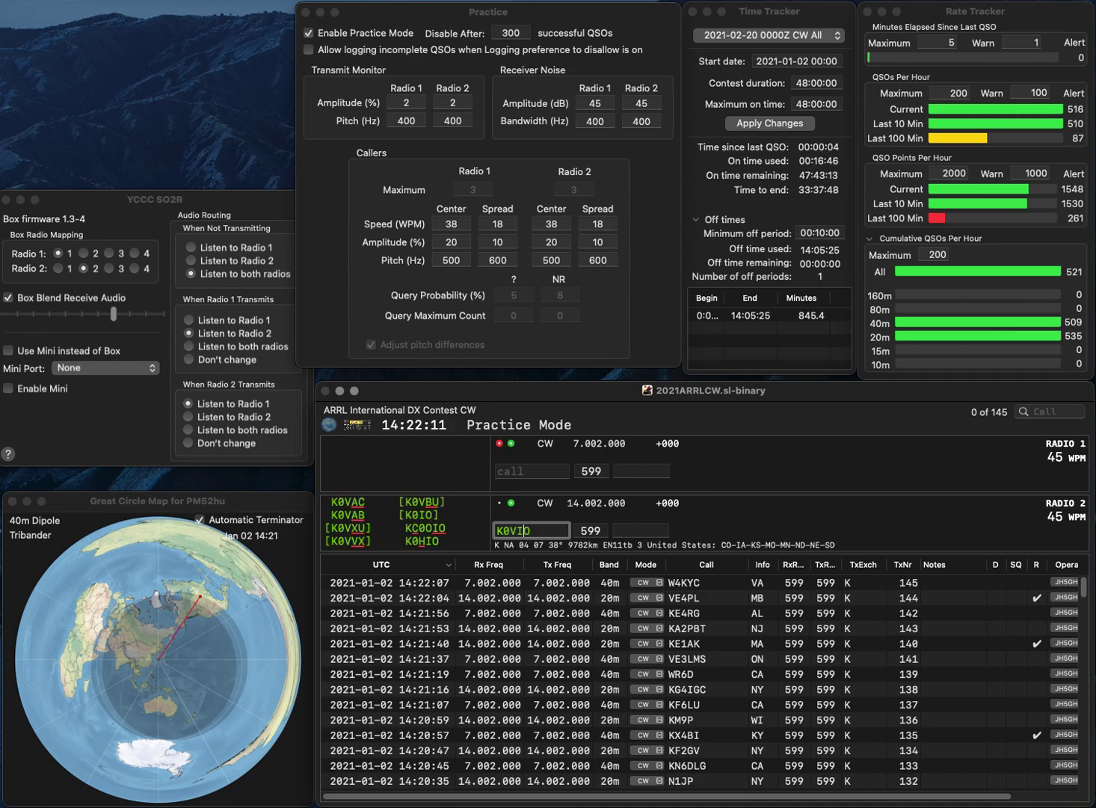
{"action": "key", "text": "Return"}
{"action": "type", "text": "KM5FW"}
{"action": "key", "text": "Return"}
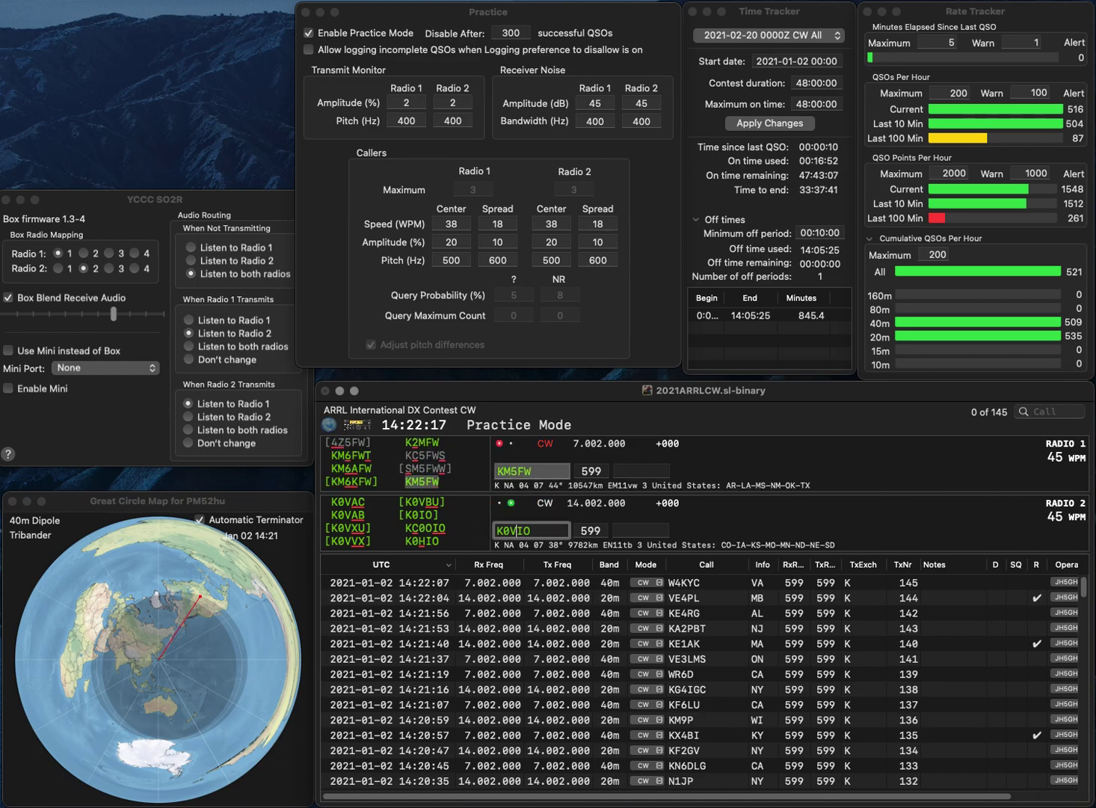
{"action": "key", "text": "BackSpace"}
{"action": "type", "text": "H"}
{"action": "key", "text": "Return"}
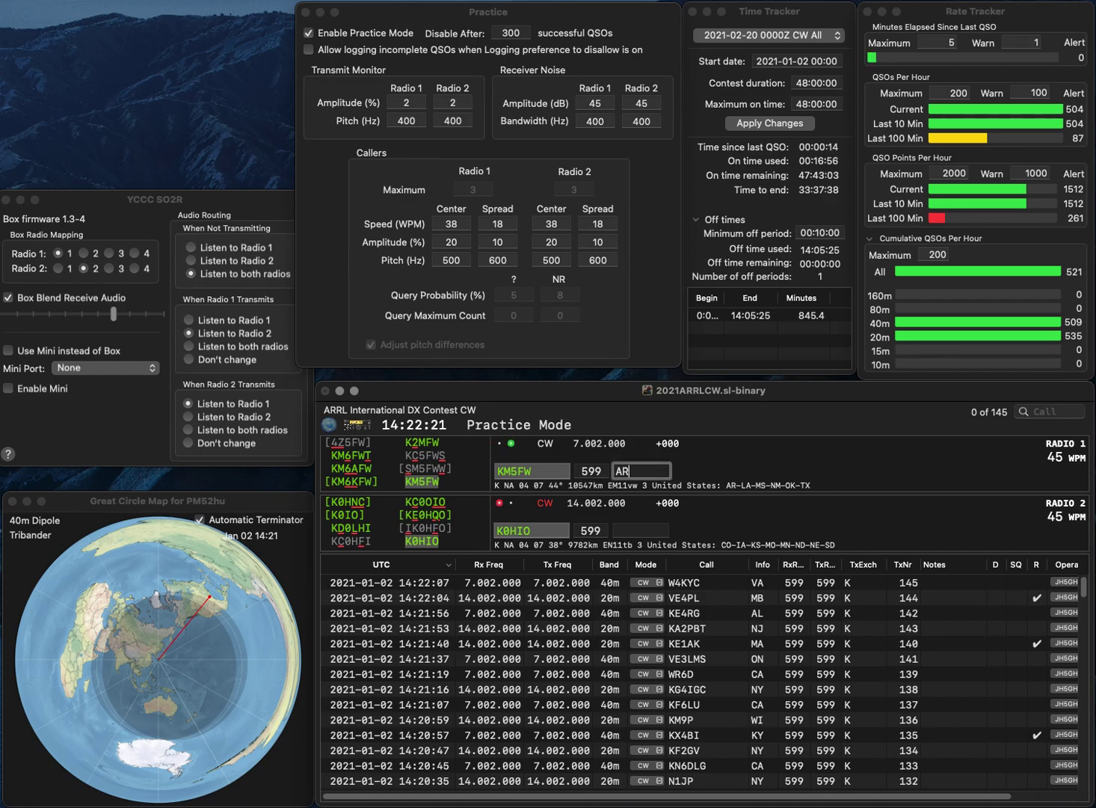
{"action": "type", "text": "AR"}
{"action": "key", "text": "Return"}
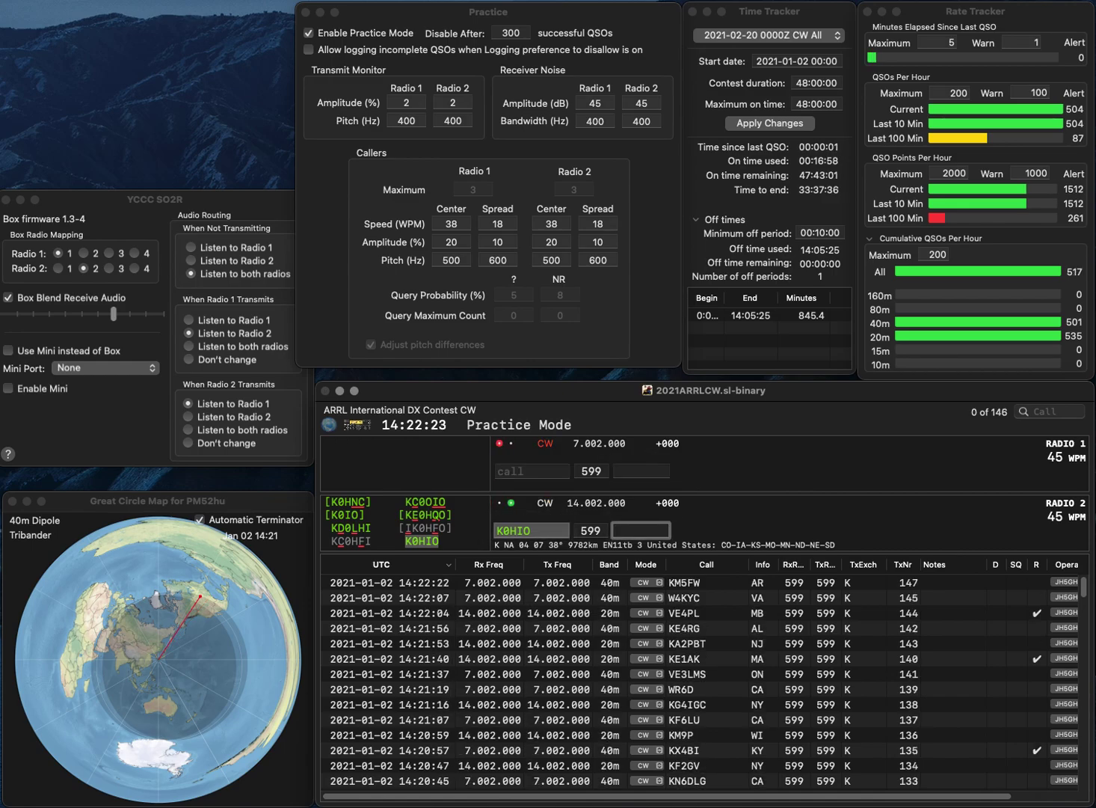
{"action": "type", "text": "IA"}
{"action": "key", "text": "Return"}
{"action": "type", "text": "N"}
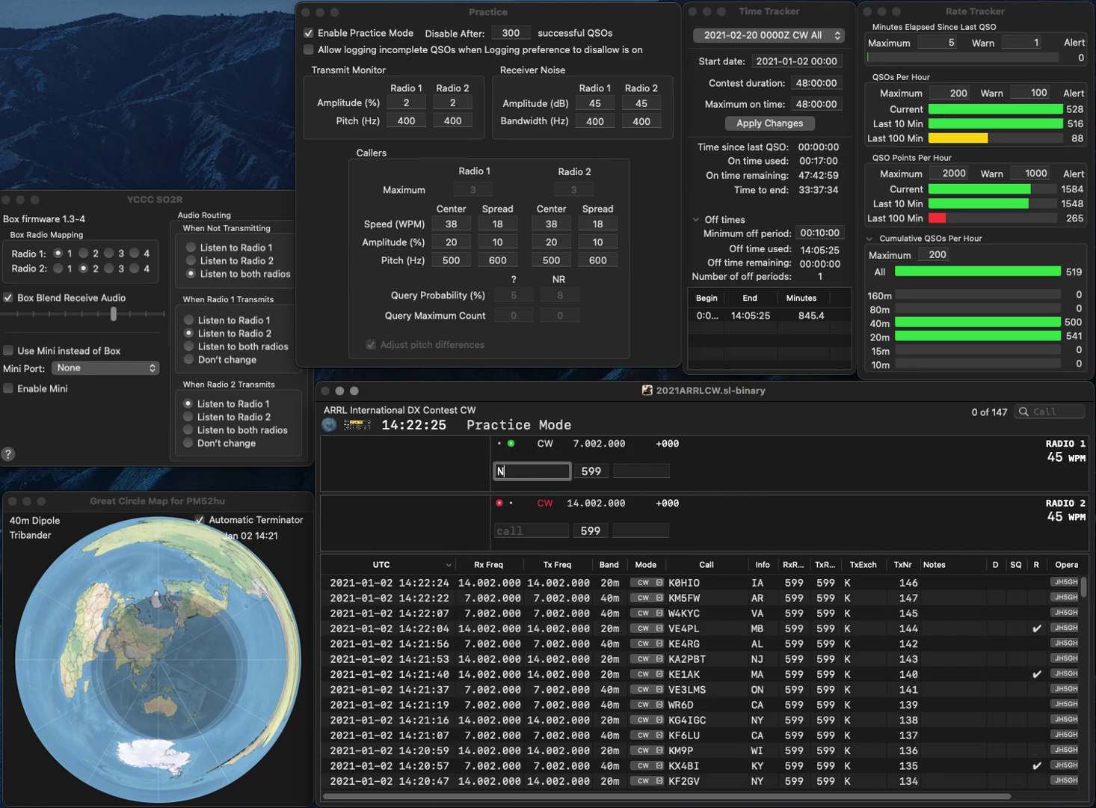
{"action": "type", "text": "4SGC"}
{"action": "key", "text": "Return"}
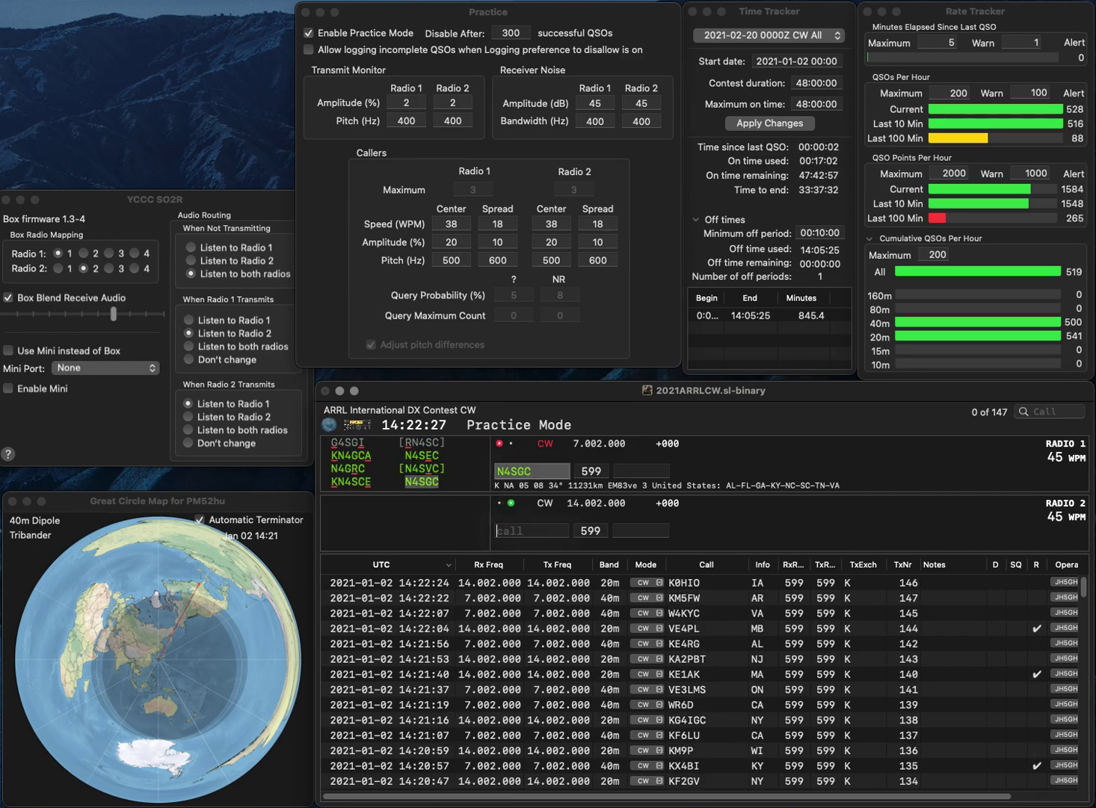
{"action": "type", "text": "WA2EMF"}
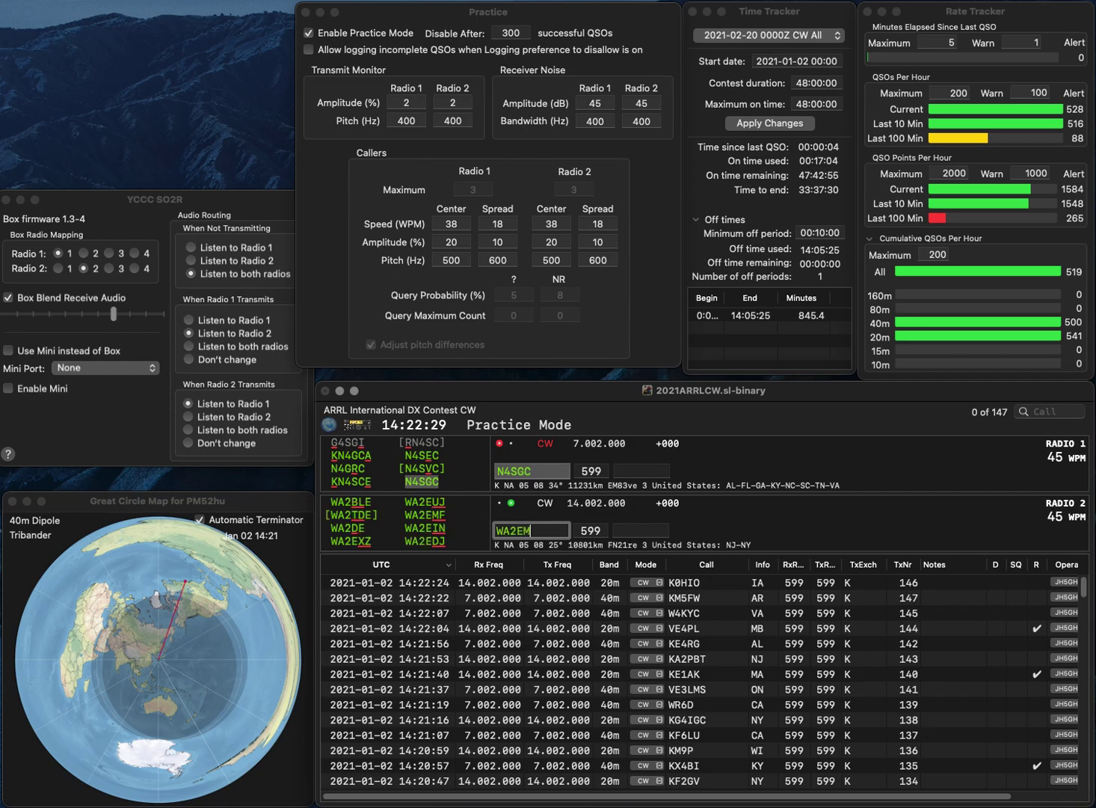
{"action": "key", "text": "Return"}
{"action": "type", "text": "F"}
{"action": "type", "text": "A"}
{"action": "key", "text": "Return"}
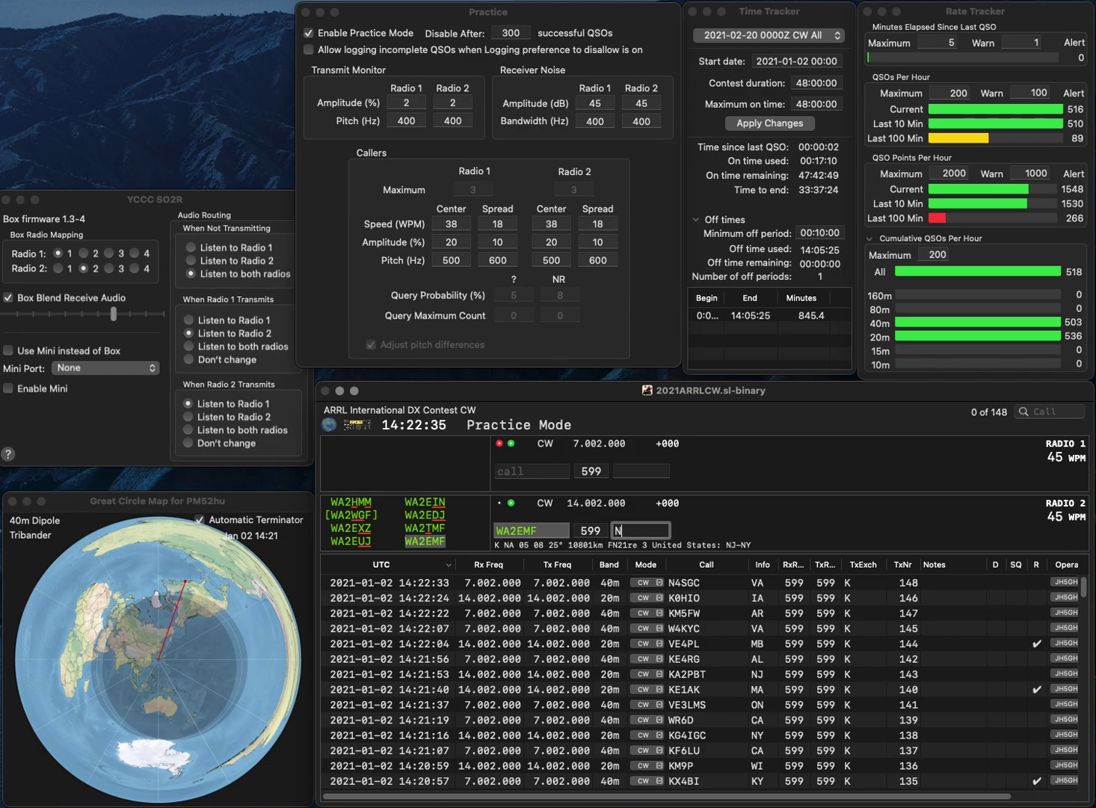
{"action": "type", "text": "NY"}
{"action": "key", "text": "Return"}
{"action": "type", "text": "KI8"}
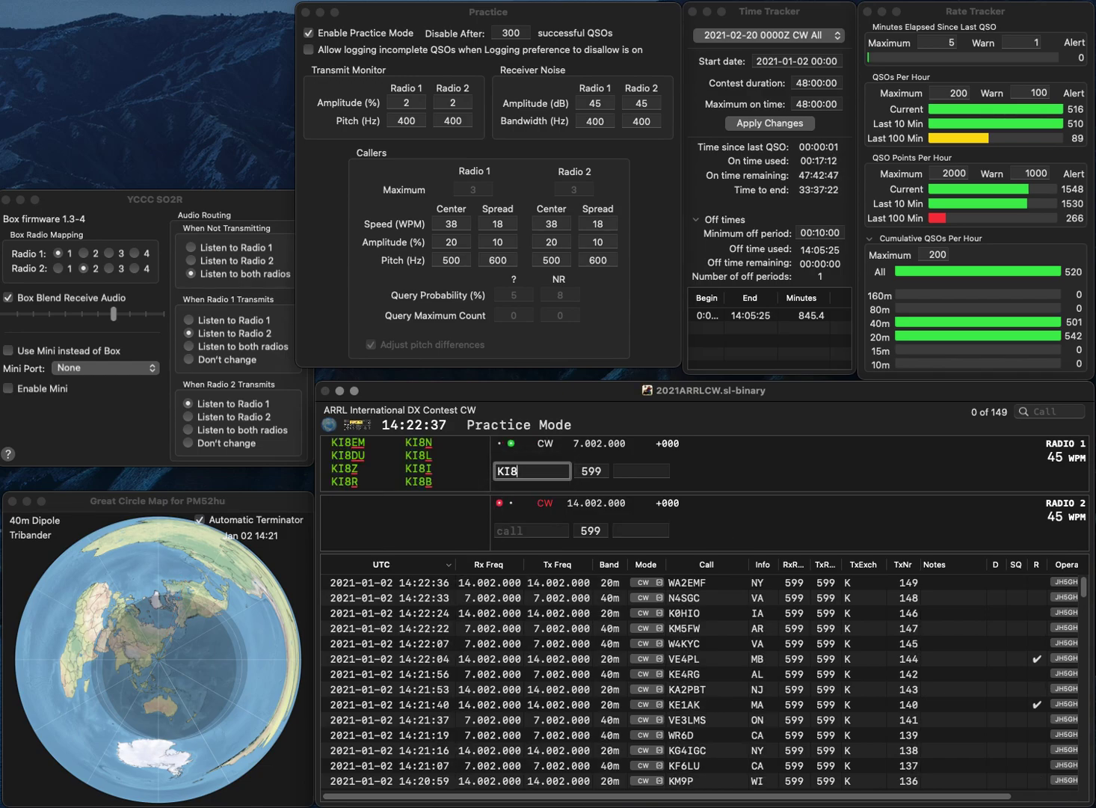
{"action": "type", "text": "Z"}
{"action": "key", "text": "Return"}
{"action": "type", "text": "N"}
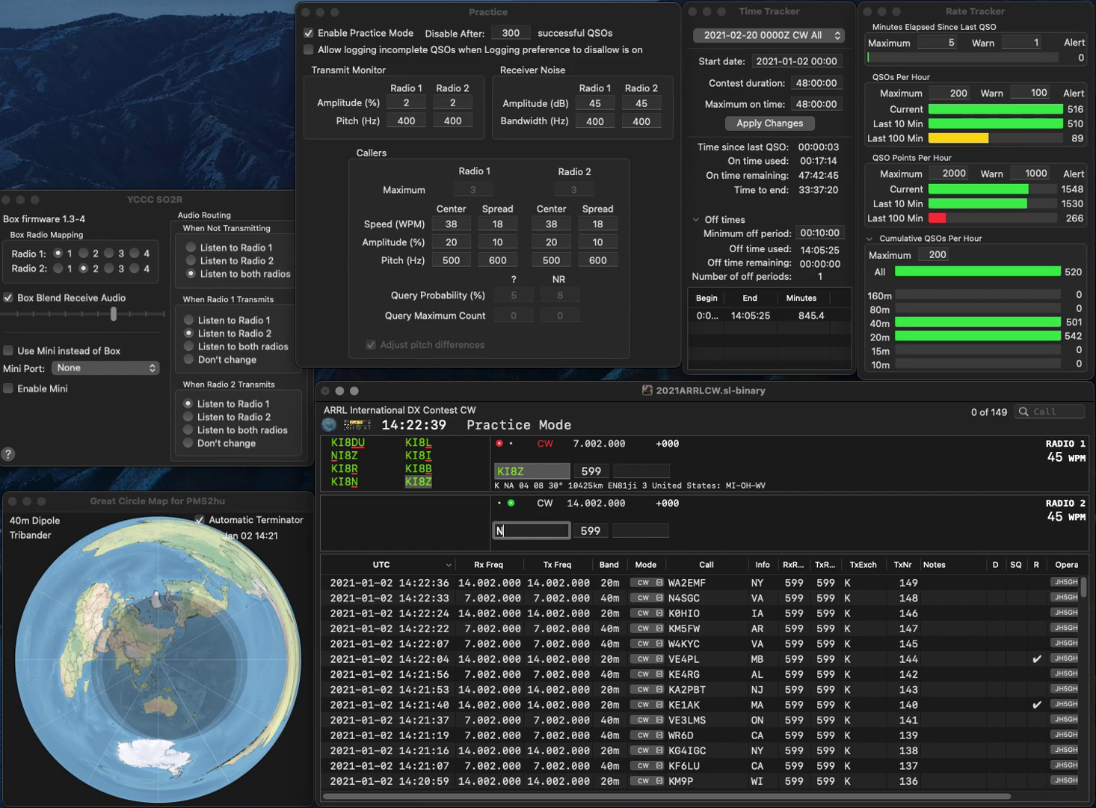
{"action": "type", "text": "J9U"}
{"action": "key", "text": "Return"}
Step: Log KI8Z with exchange WV on Radio 1 and NJ9U with exchange WI on Radio 2
{"action": "key", "text": "space"}
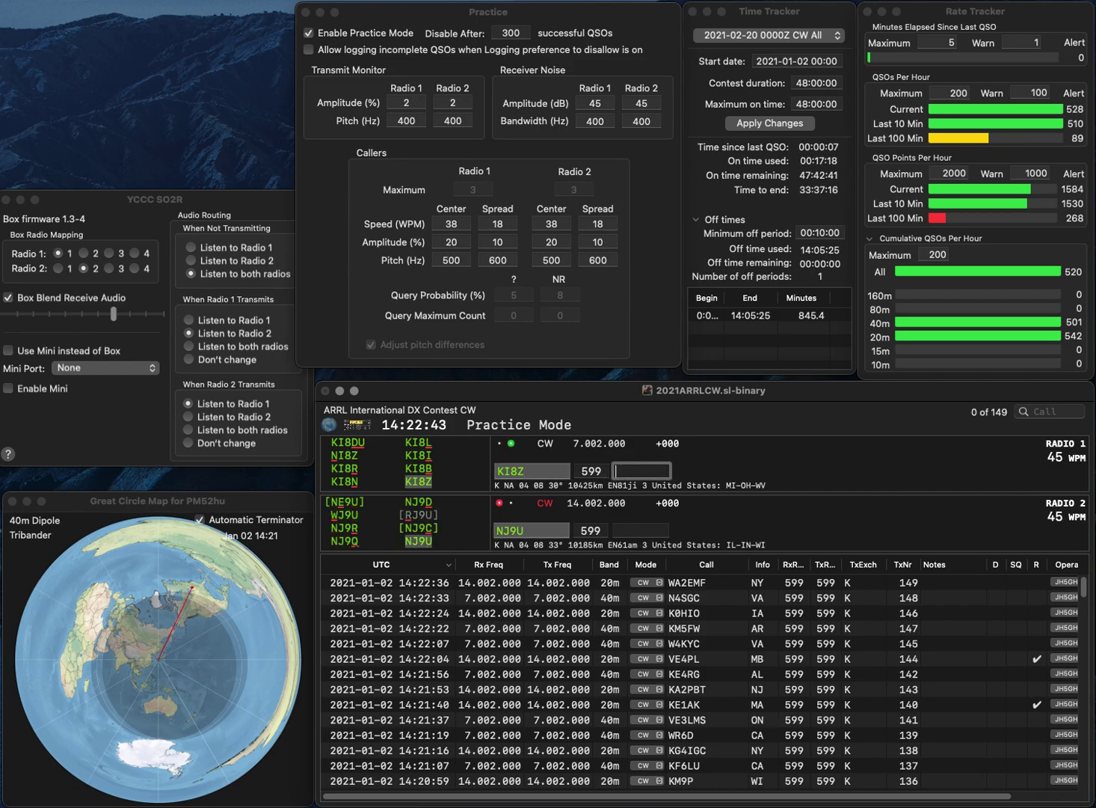
{"action": "type", "text": "WV"}
{"action": "key", "text": "Return"}
{"action": "key", "text": "space"}
{"action": "type", "text": "WI"}
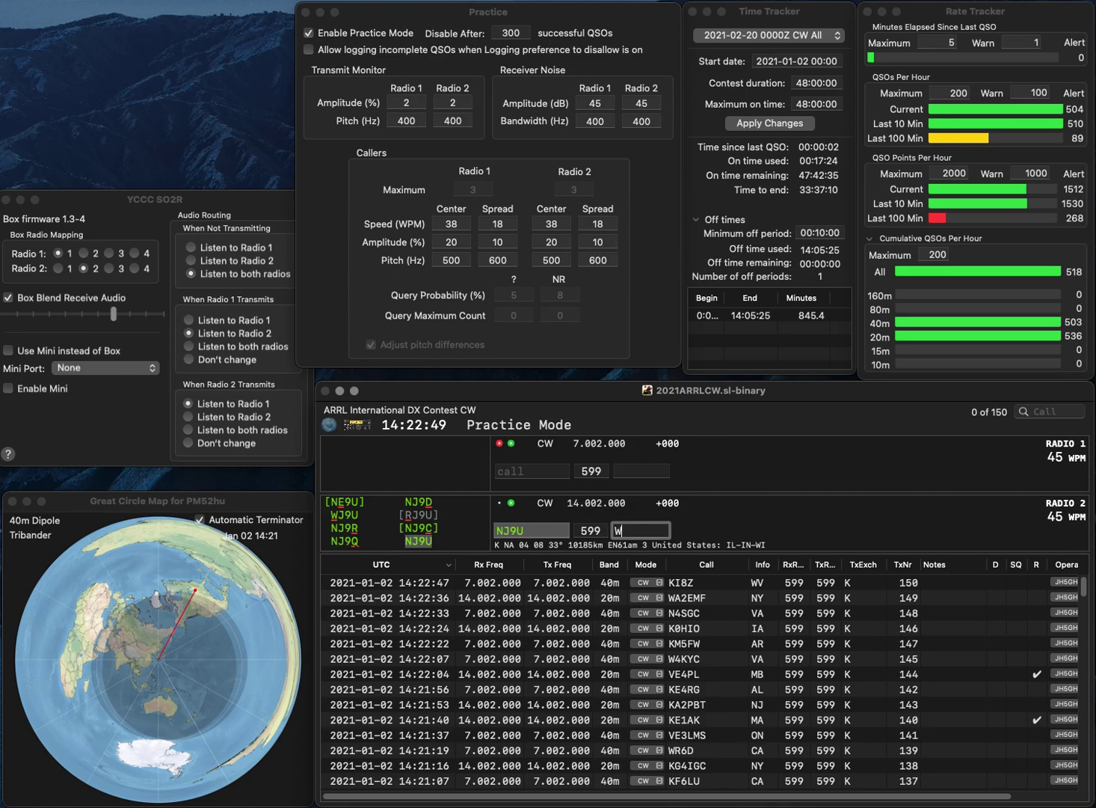
{"action": "key", "text": "Return"}
{"action": "type", "text": "KV89"}
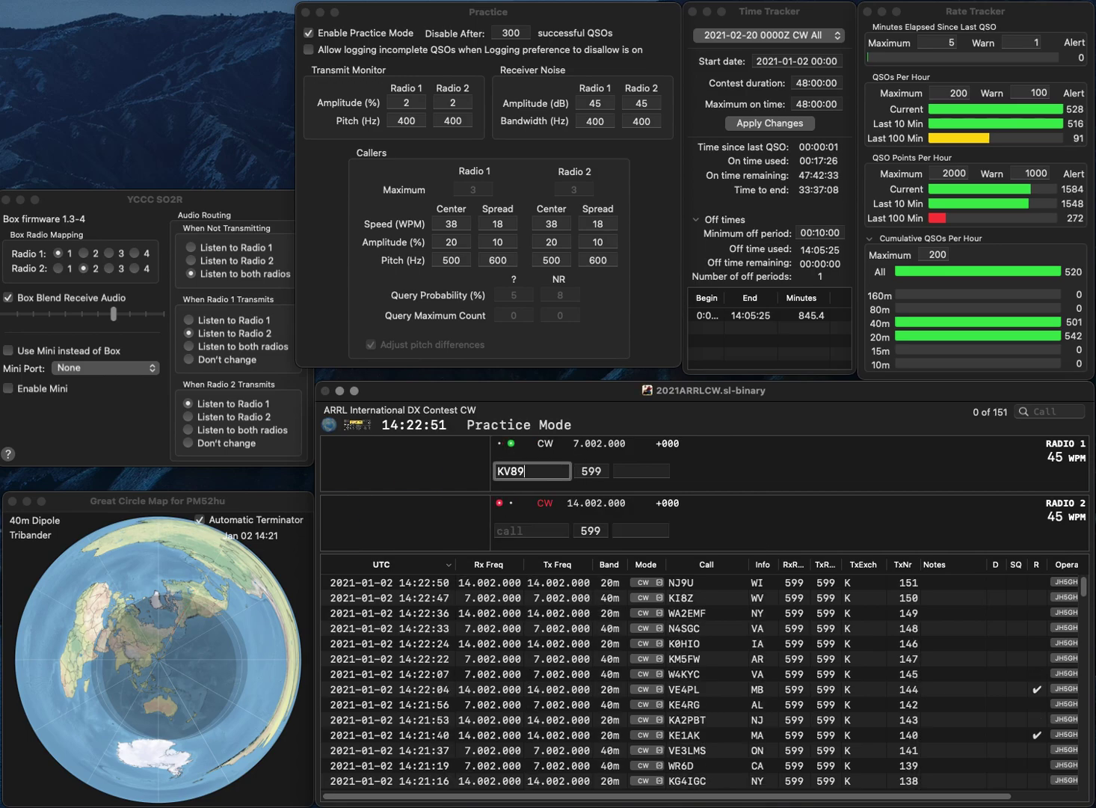
{"action": "key", "text": "BackSpace"}
{"action": "type", "text": "9P"}
{"action": "key", "text": "backslash"}
{"action": "type", "text": "DRE"}
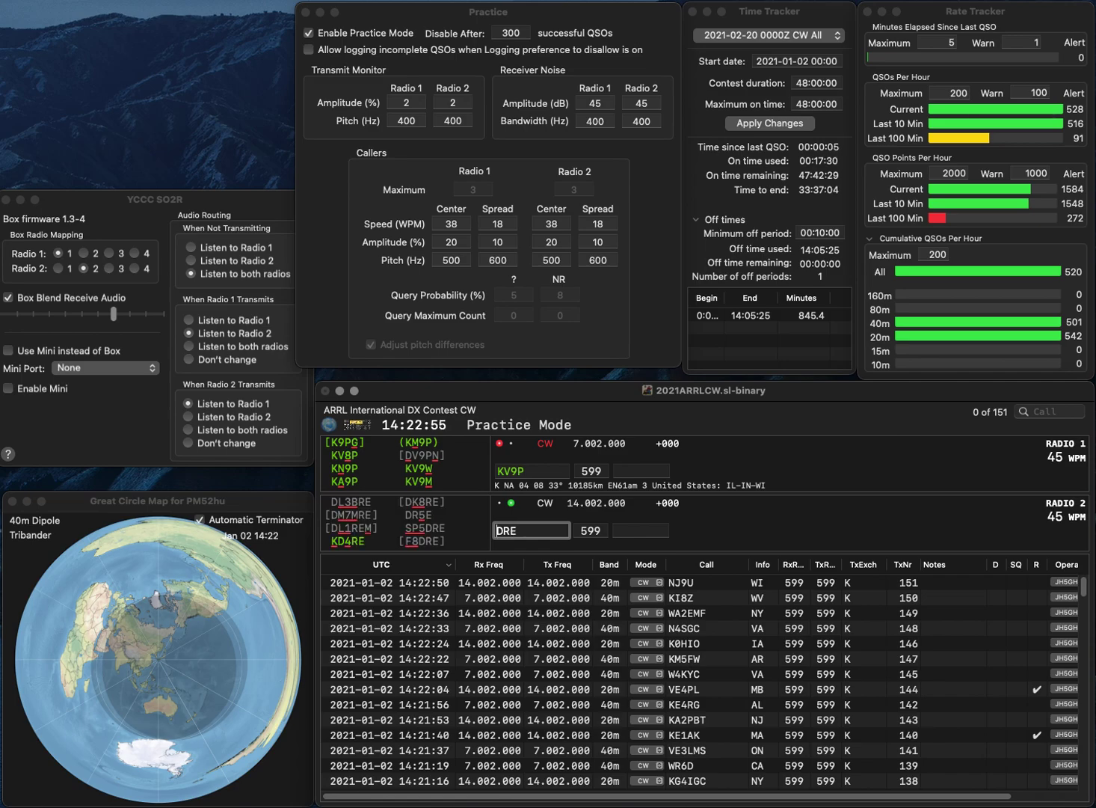
{"action": "type", "text": "W8"}
{"action": "key", "text": "Return"}
{"action": "key", "text": "backslash"}
{"action": "key", "text": "BackSpace"}
{"action": "type", "text": "8"}
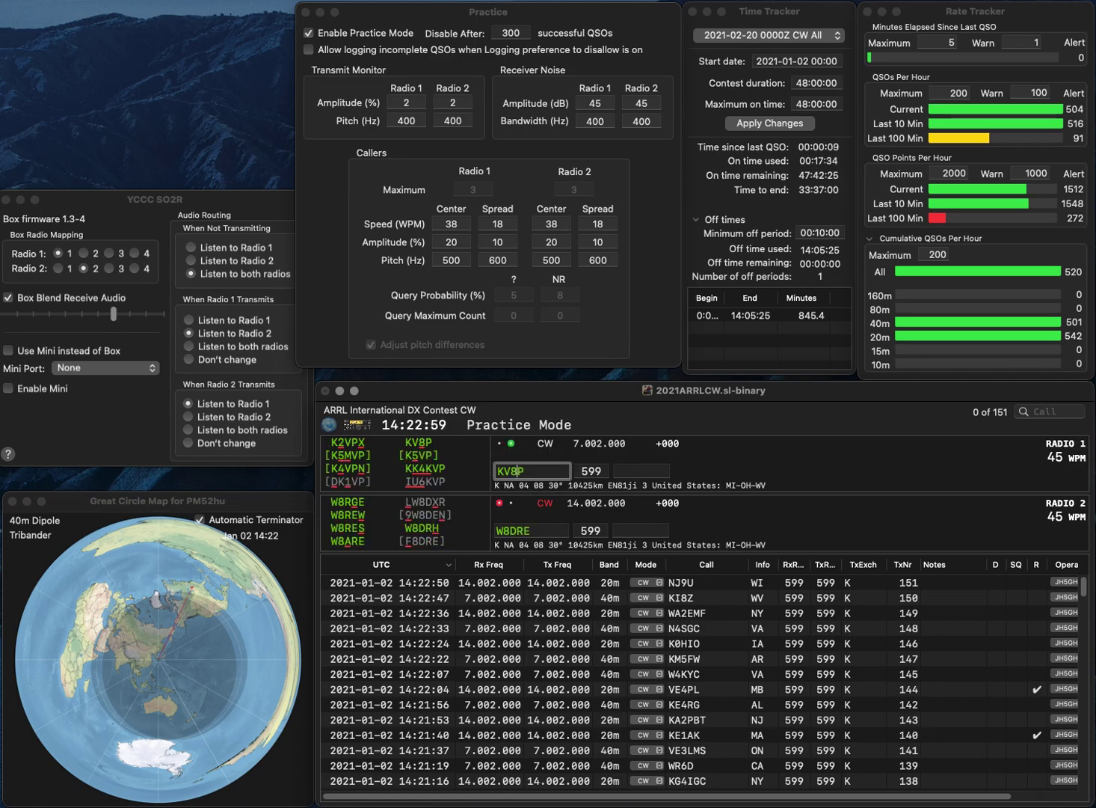
{"action": "key", "text": "backslash"}
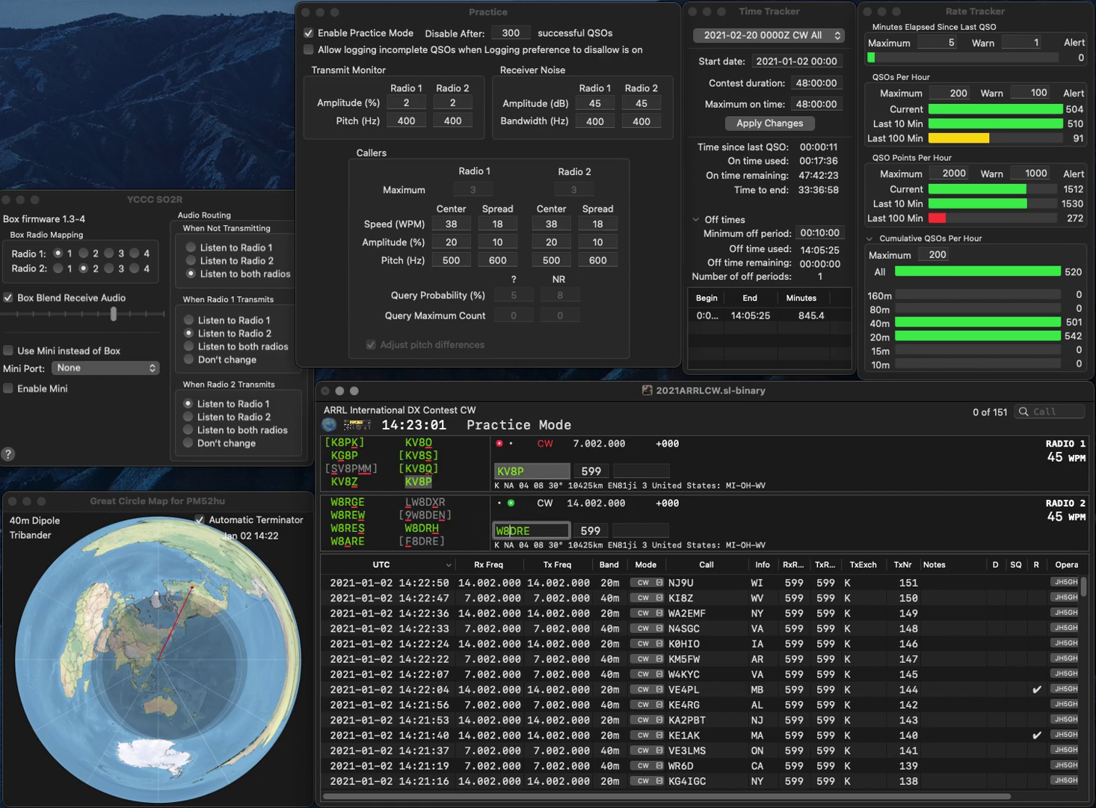
Step: Correct the Radio 2 caller's call sign to W0DLE and resend it
{"action": "key", "text": "BackSpace"}
{"action": "type", "text": "0"}
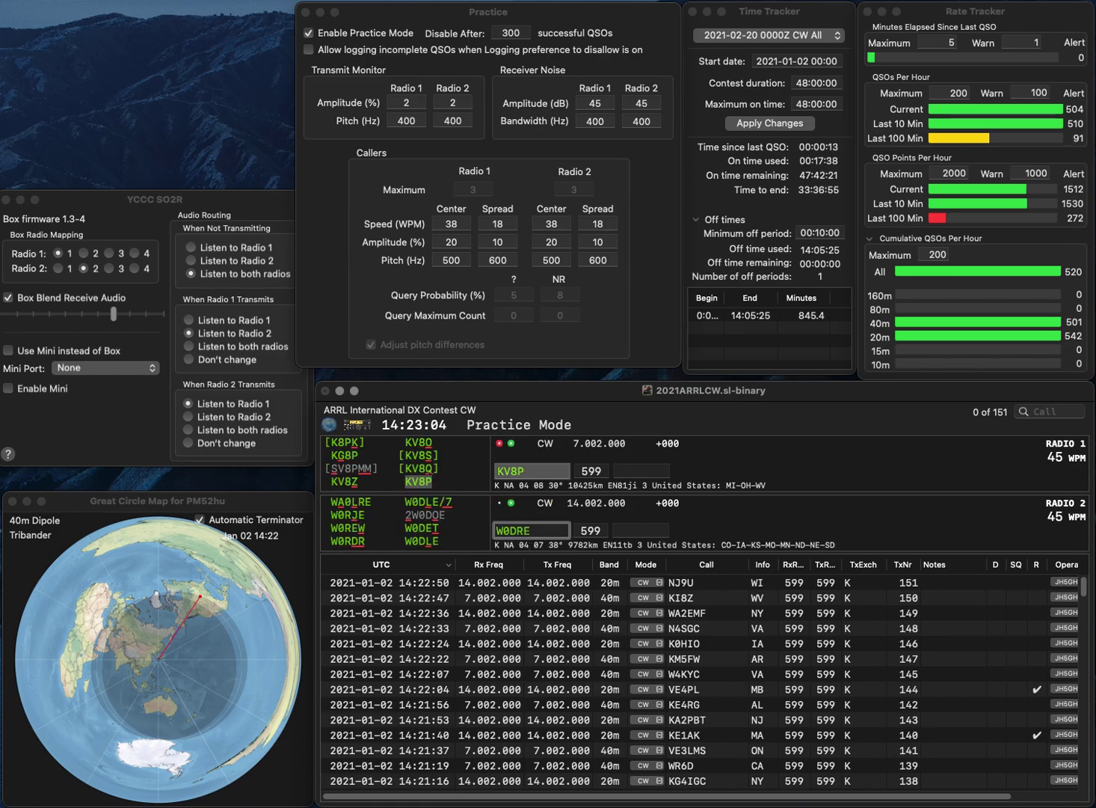
{"action": "key", "text": "Right"}
{"action": "key", "text": "Right"}
{"action": "key", "text": "BackSpace"}
{"action": "type", "text": "L"}
{"action": "key", "text": "Return"}
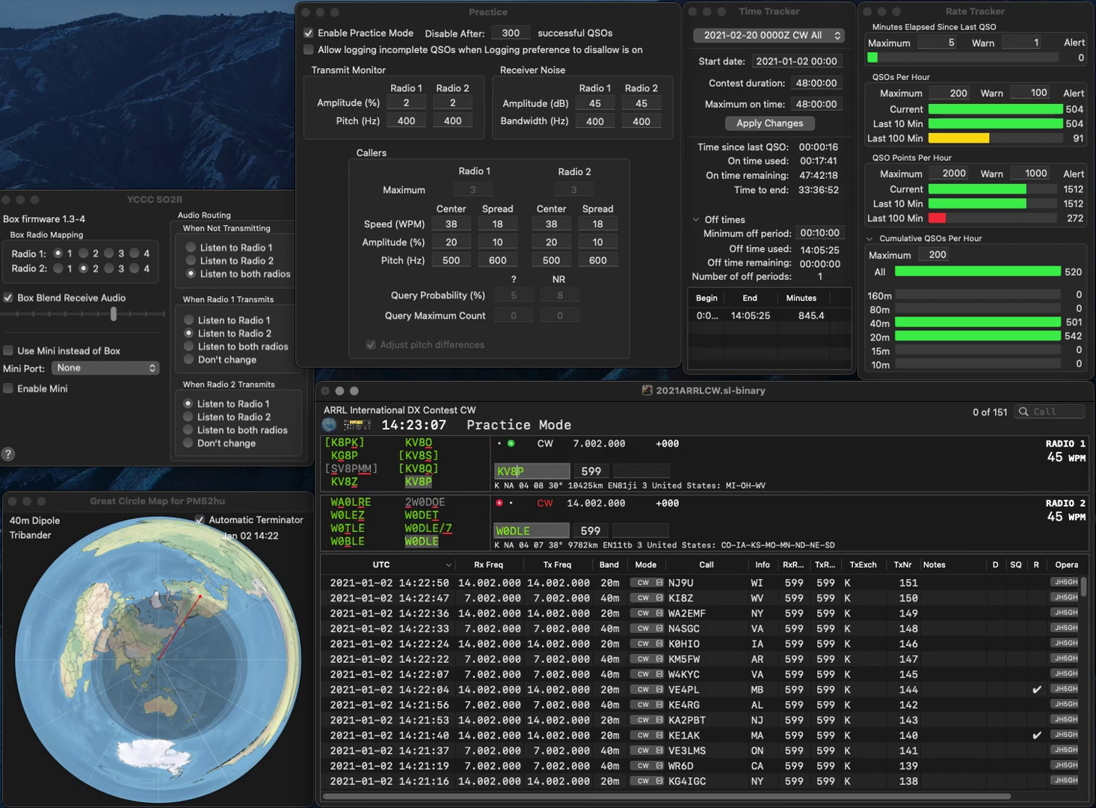
{"action": "key", "text": "Tab"}
{"action": "type", "text": "OH"}
{"action": "key", "text": "Return"}
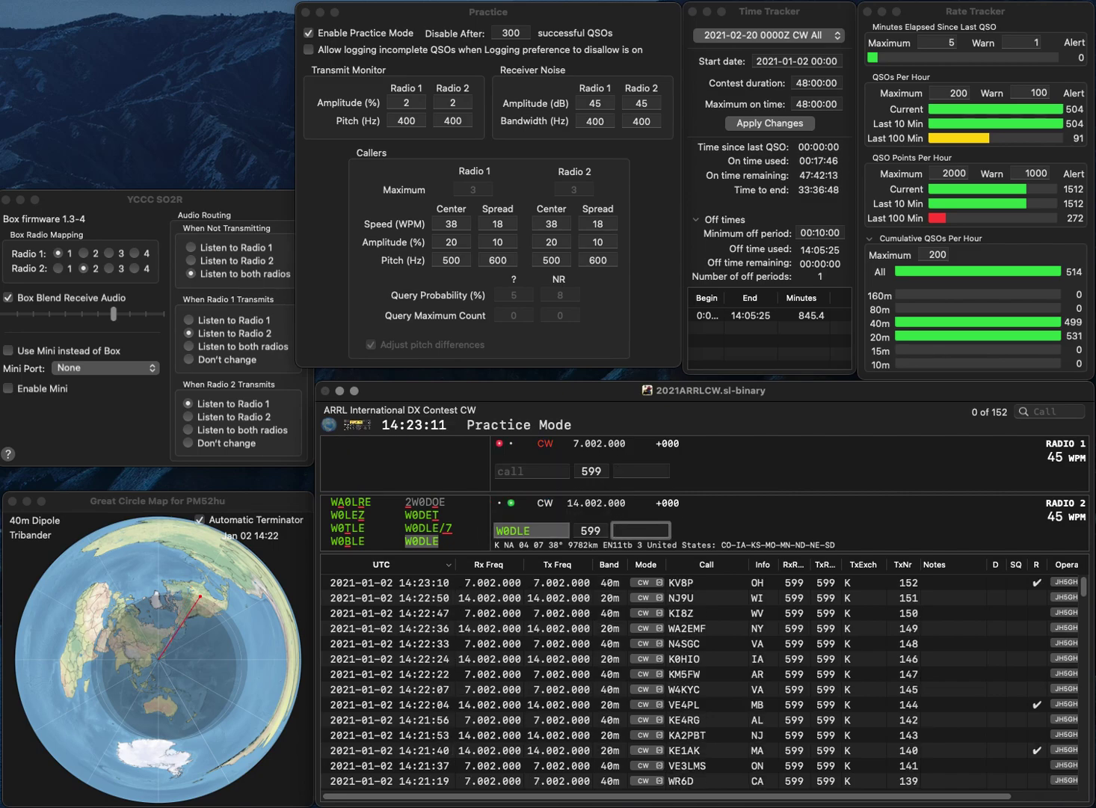
{"action": "type", "text": "IA"}
{"action": "key", "text": "Return"}
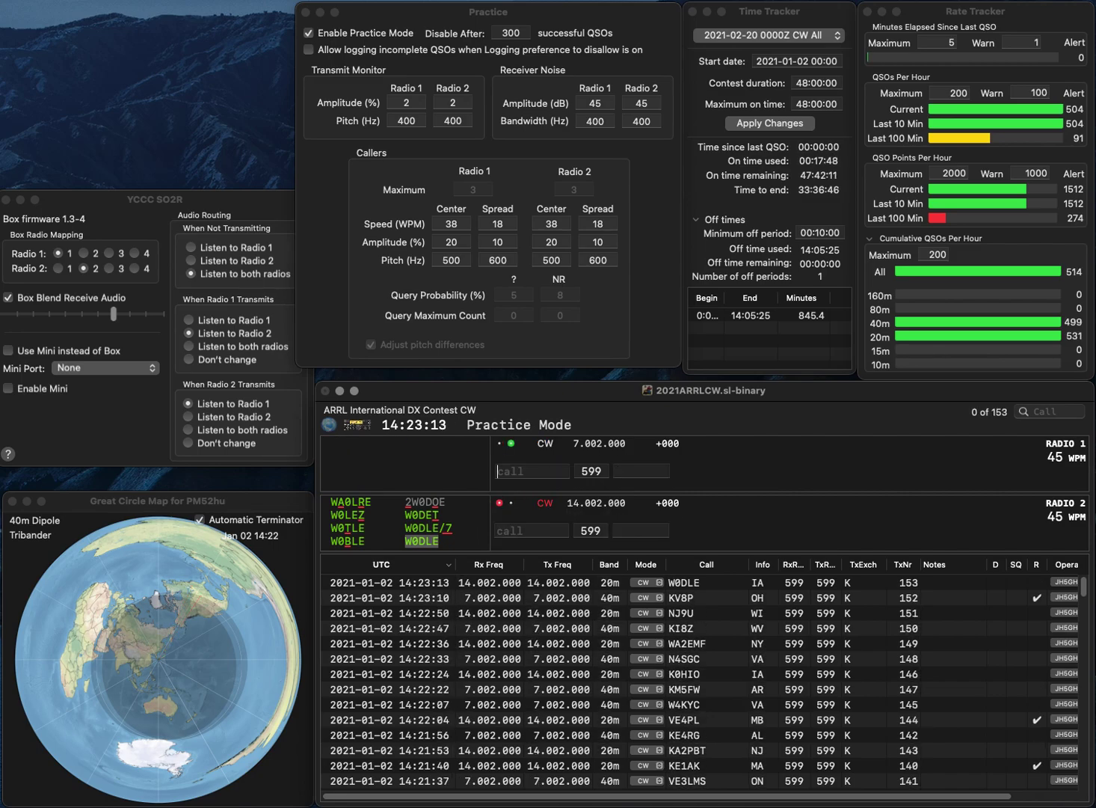
{"action": "type", "text": "KB2PER"}
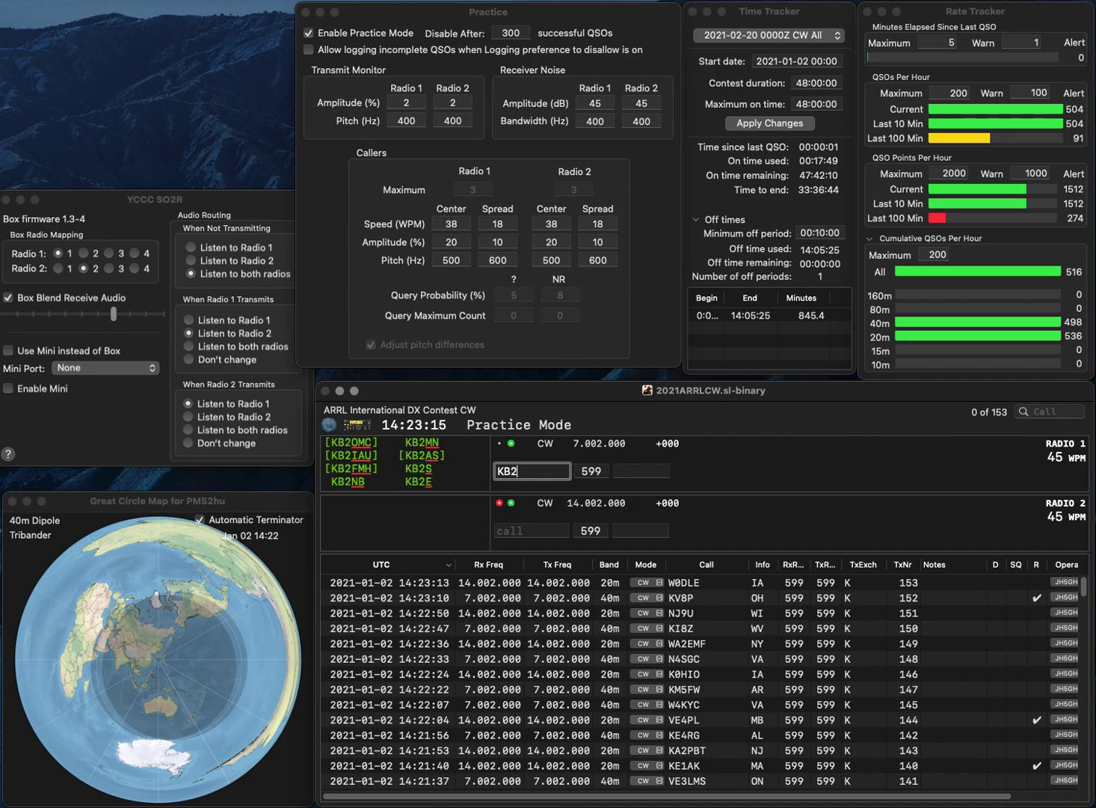
{"action": "key", "text": "Return"}
{"action": "type", "text": "WA"}
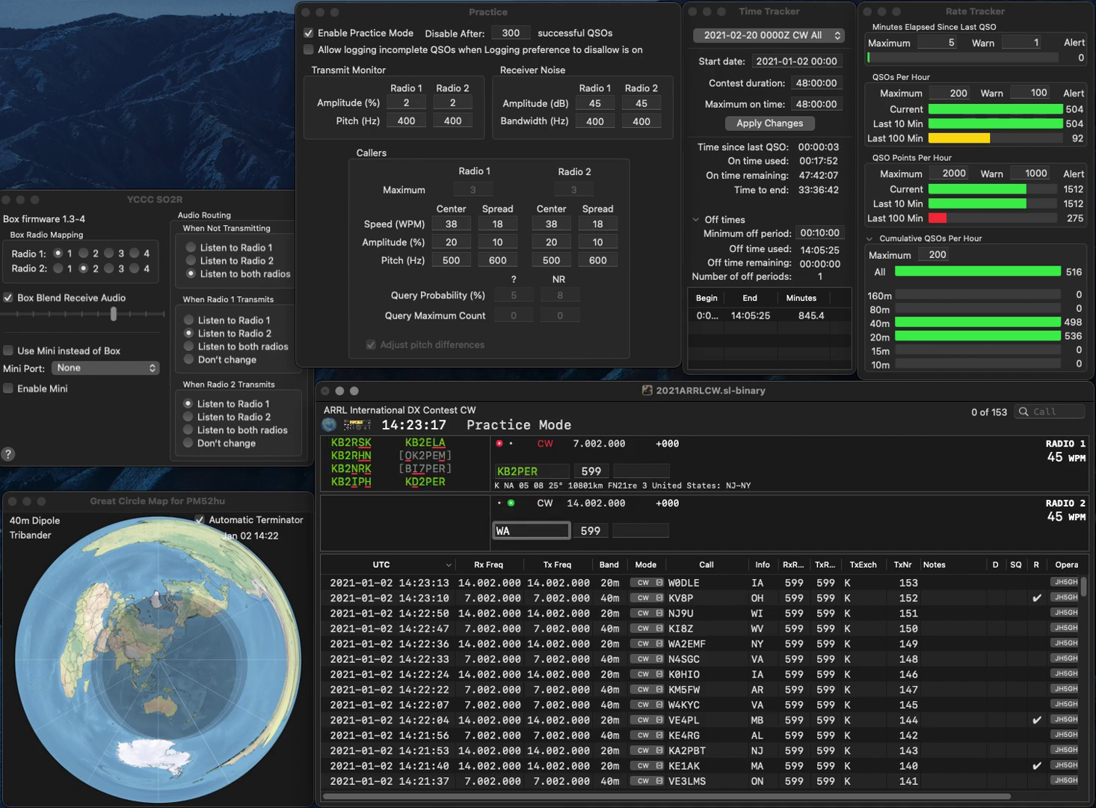
{"action": "type", "text": "0PMF"}
{"action": "key", "text": "Return"}
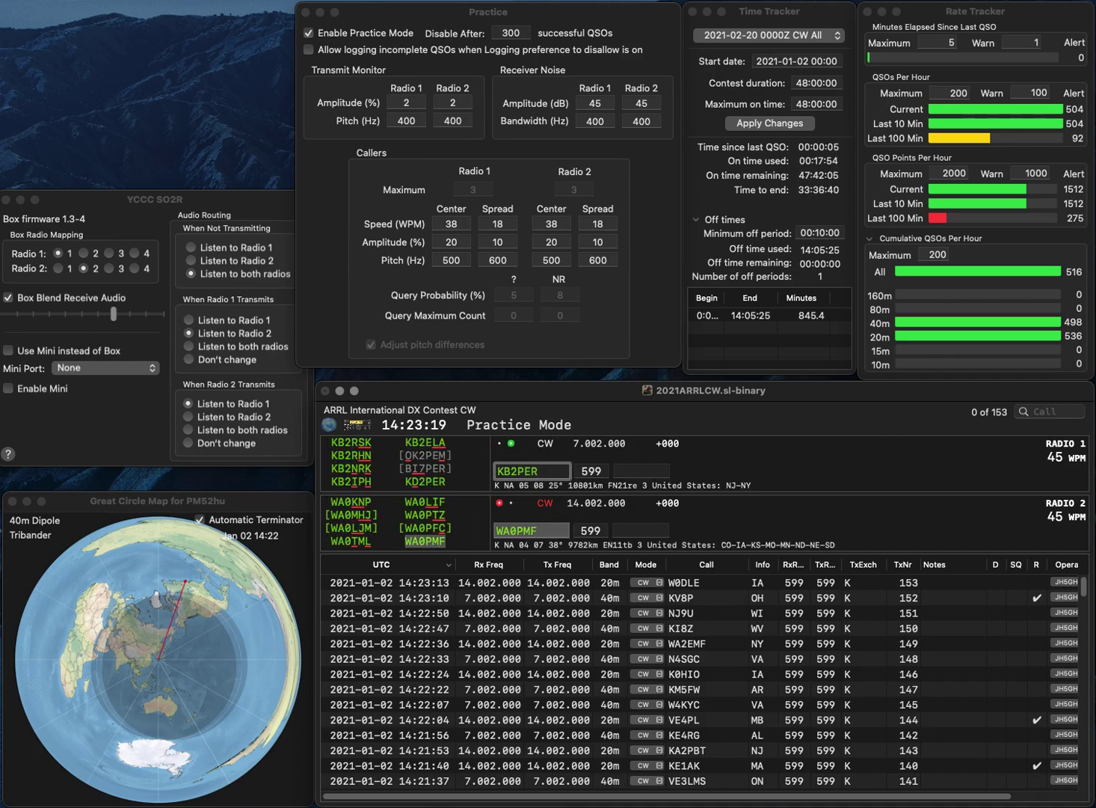
Step: Correct the Radio 1 caller's call sign to KD2PER and resend it
{"action": "key", "text": "BackSpace"}
{"action": "type", "text": "D"}
{"action": "key", "text": "Return"}
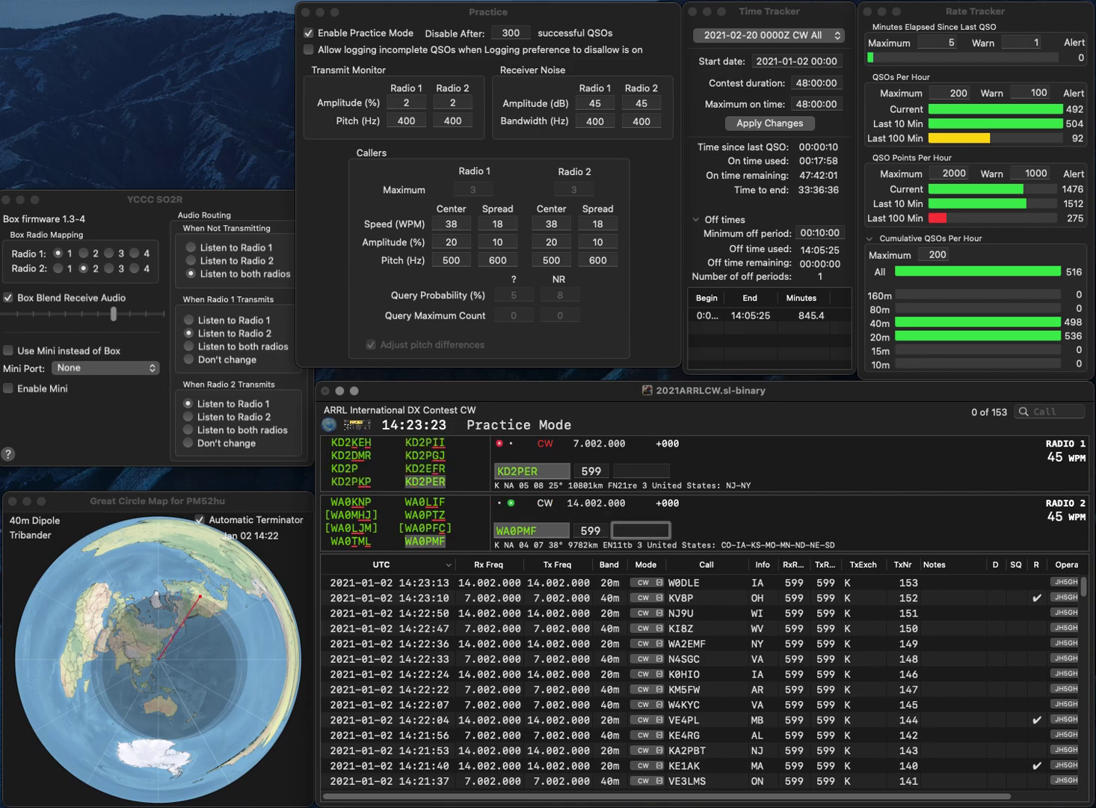
{"action": "type", "text": "CO"}
{"action": "key", "text": "Return"}
{"action": "type", "text": "N"}
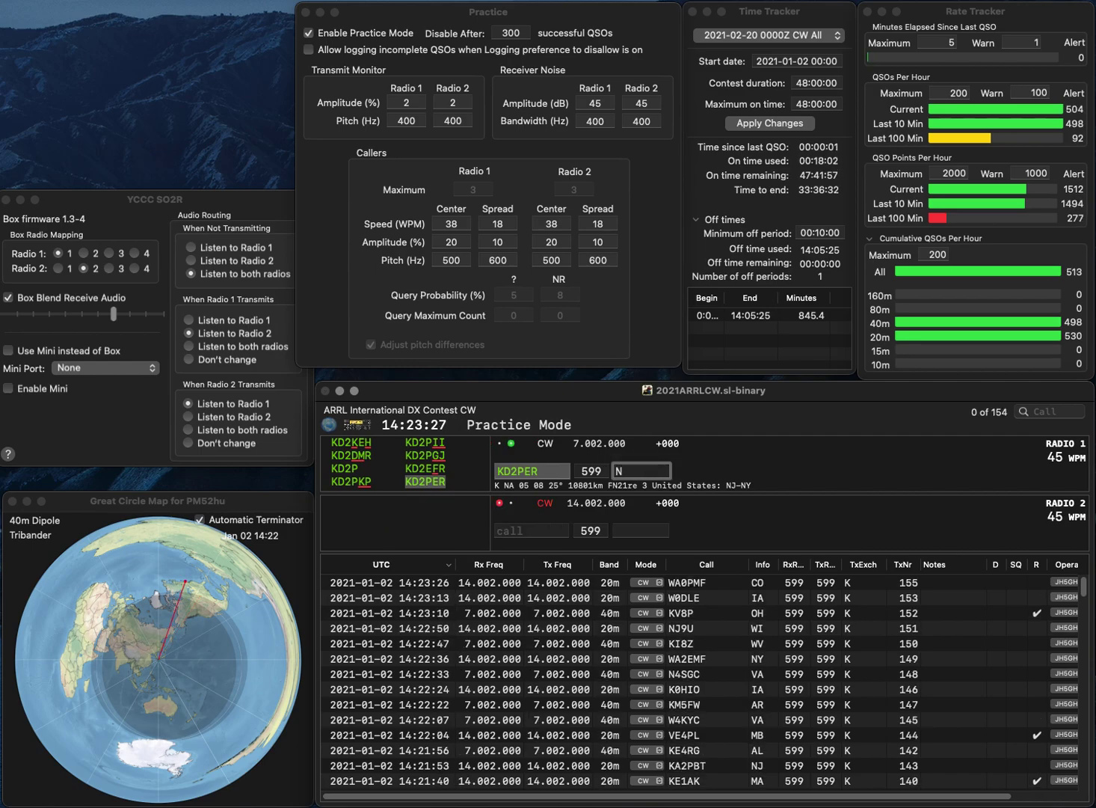
{"action": "type", "text": "J"}
{"action": "key", "text": "Return"}
Step: Answer AC1EG on Radio 2 and VE3SSJ on Radio 1
{"action": "type", "text": "AC1EG"}
{"action": "key", "text": "Return"}
{"action": "type", "text": "VE3SS"}
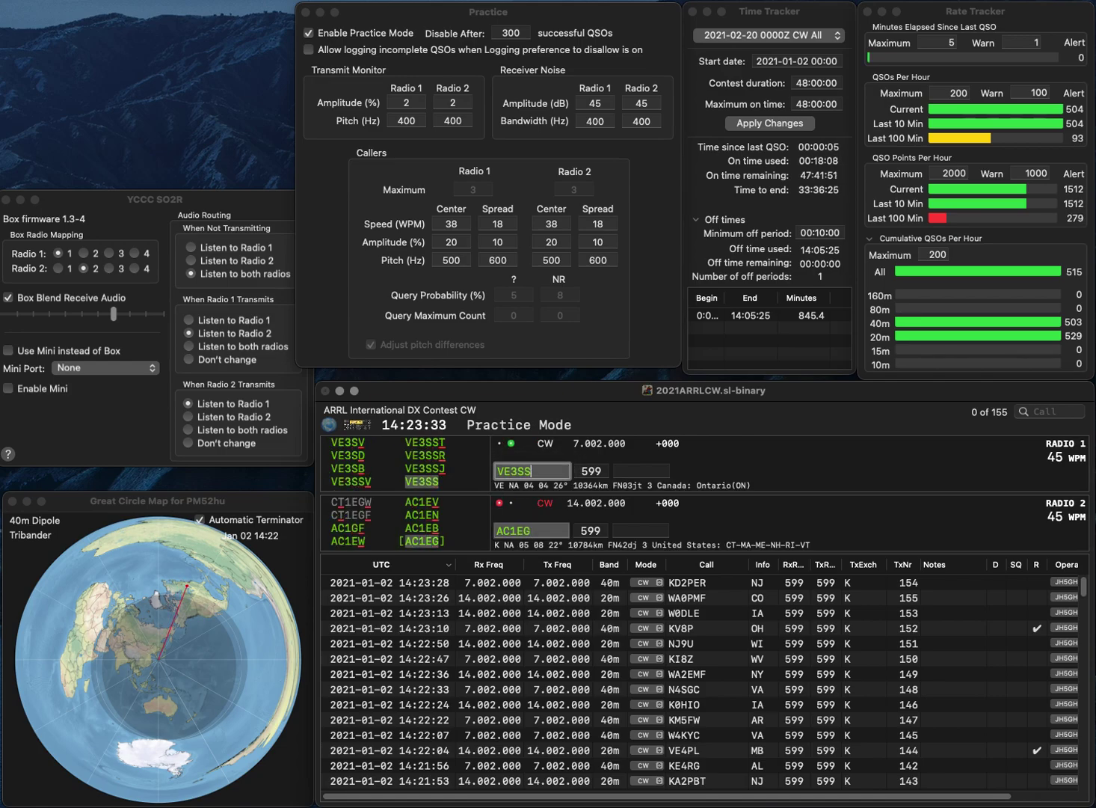
{"action": "type", "text": "J"}
{"action": "key", "text": "Return"}
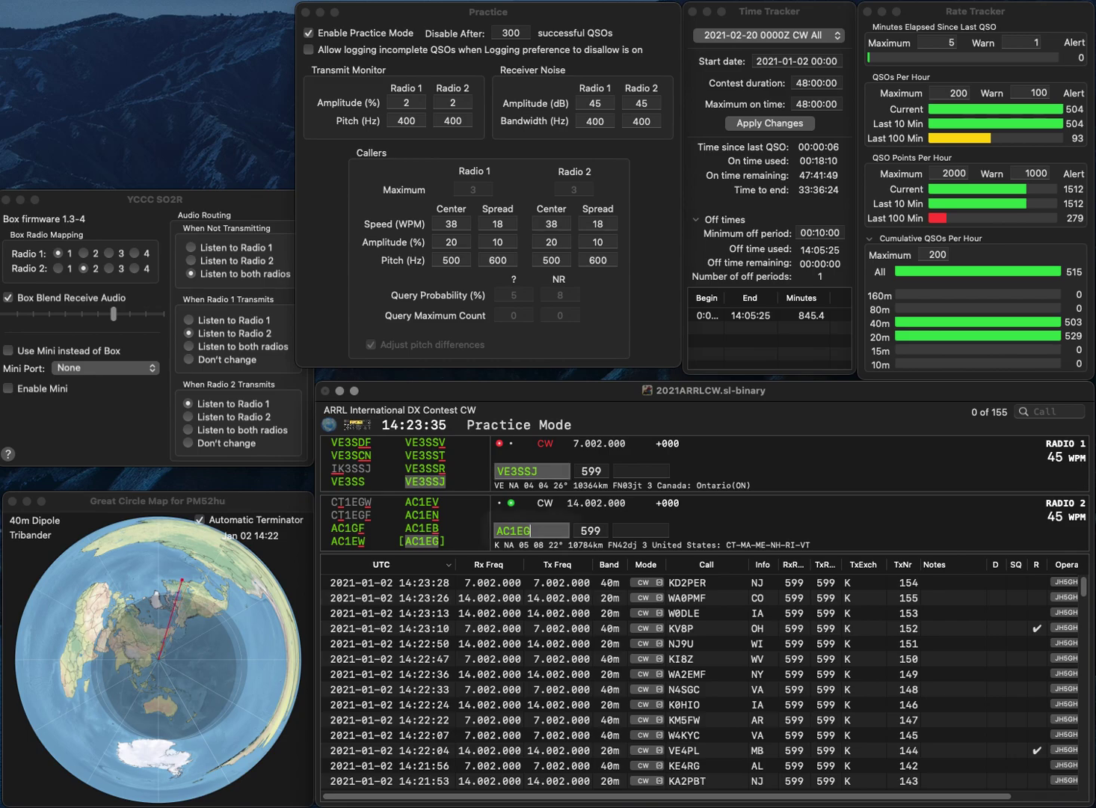
Step: Log AC1EG with exchange ME on Radio 2 and VE3SSJ with exchange ON on Radio 1
{"action": "type", "text": "ME"}
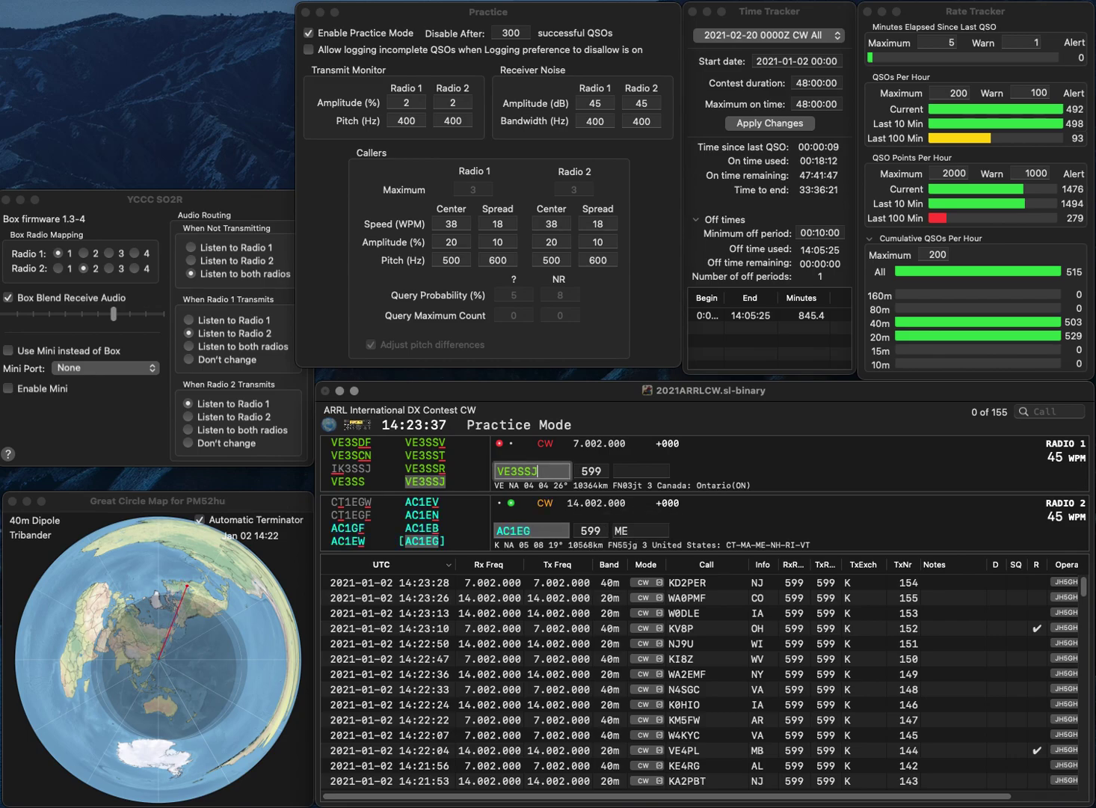
{"action": "key", "text": "Return"}
{"action": "type", "text": "ON"}
{"action": "key", "text": "Return"}
{"action": "type", "text": "KM6CQ"}
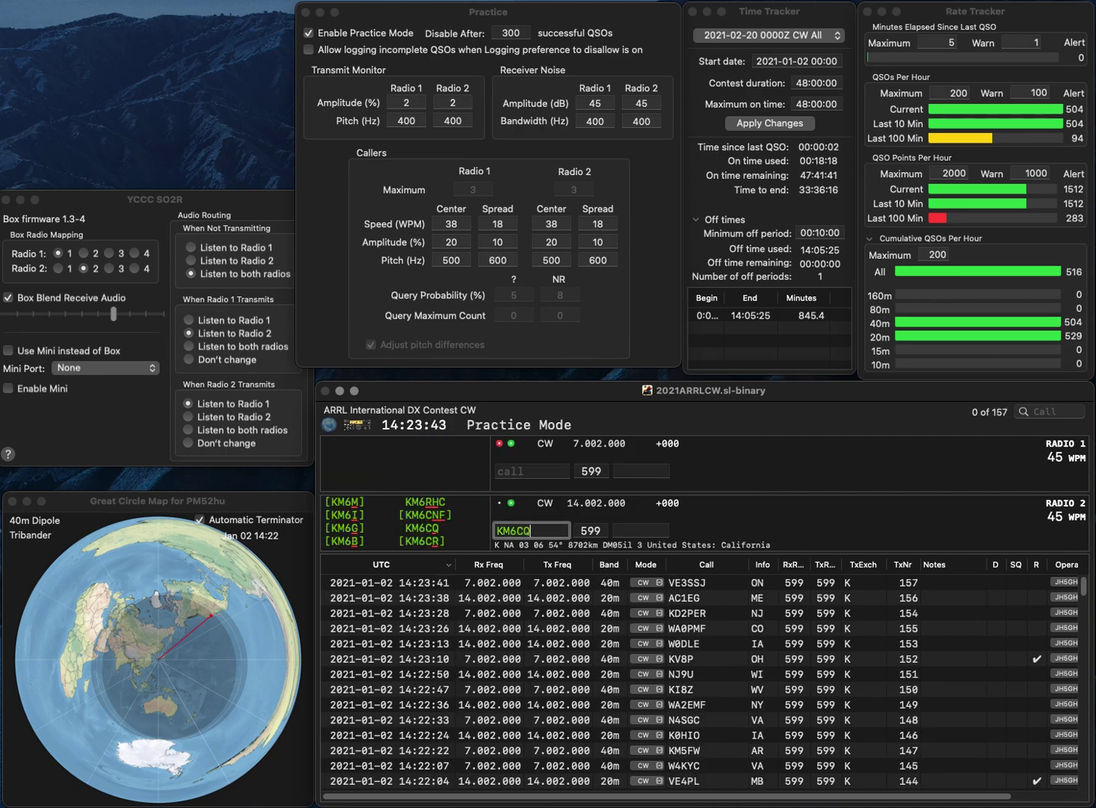
{"action": "key", "text": "Return"}
{"action": "type", "text": "WR5O"}
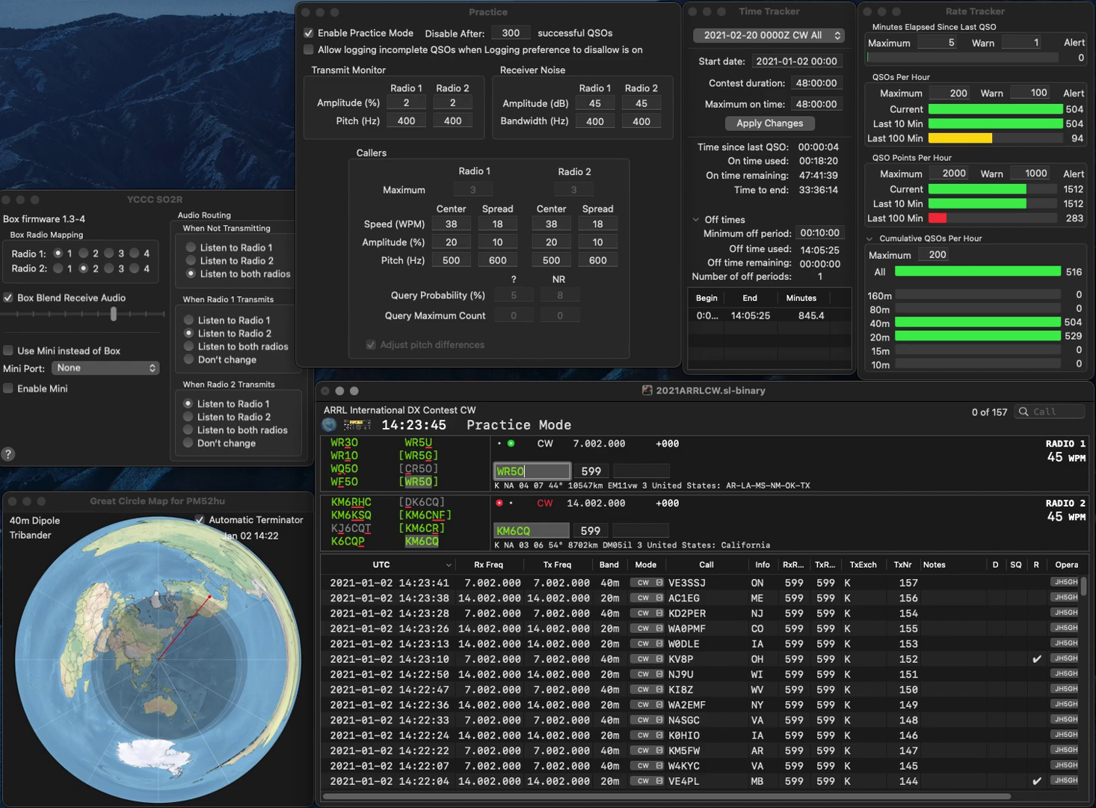
{"action": "key", "text": "Return"}
{"action": "type", "text": "C"}
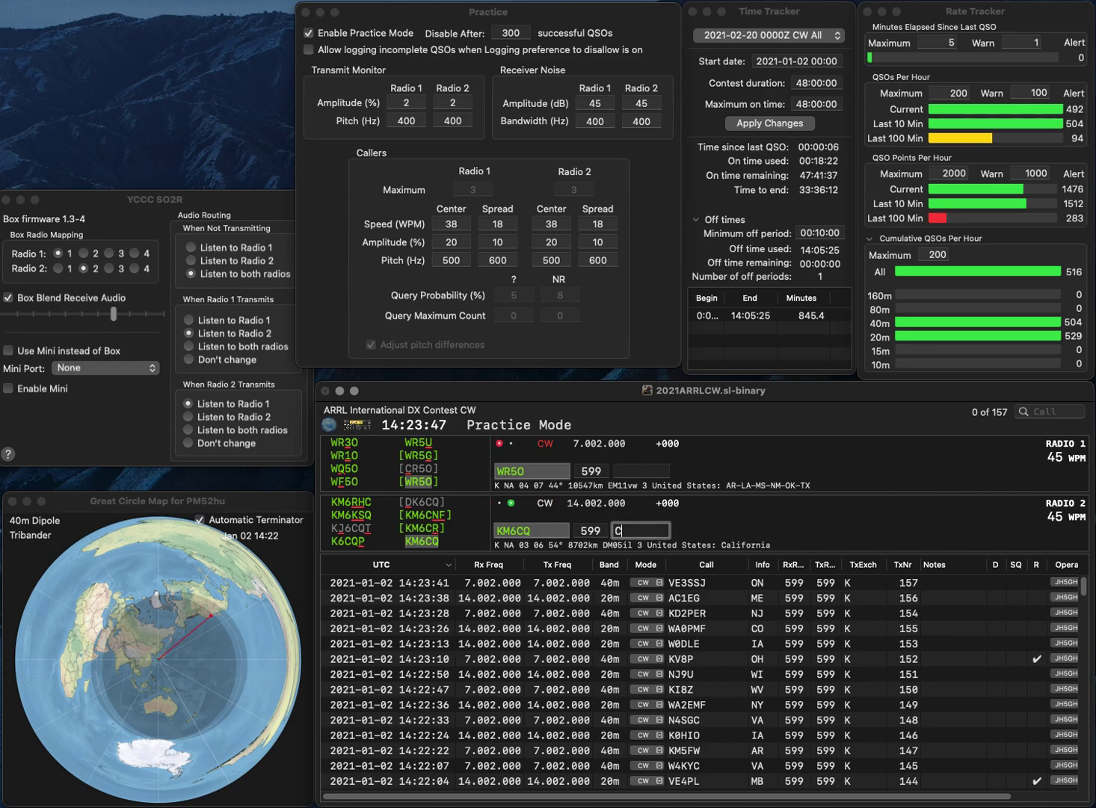
{"action": "type", "text": "A"}
{"action": "key", "text": "Return"}
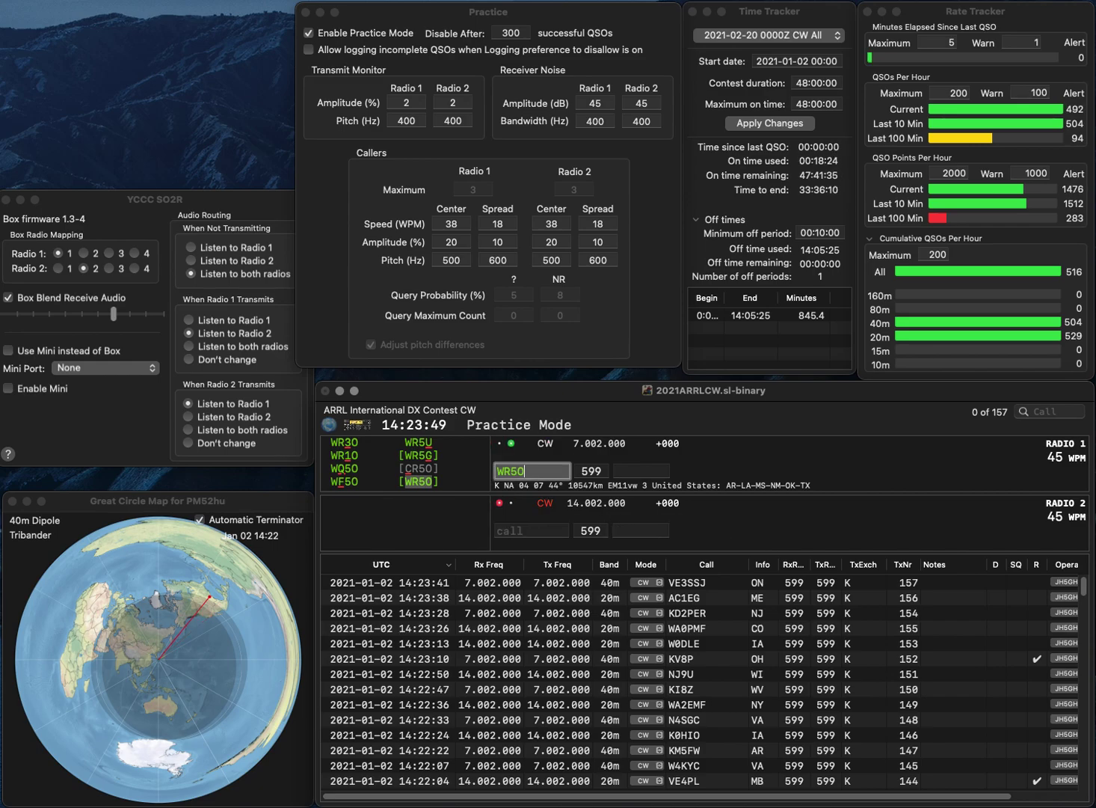
{"action": "type", "text": "TX"}
{"action": "key", "text": "Return"}
Step: Answer KW7Y on Radio 2 and W9BU on Radio 1
{"action": "type", "text": "KW7Y"}
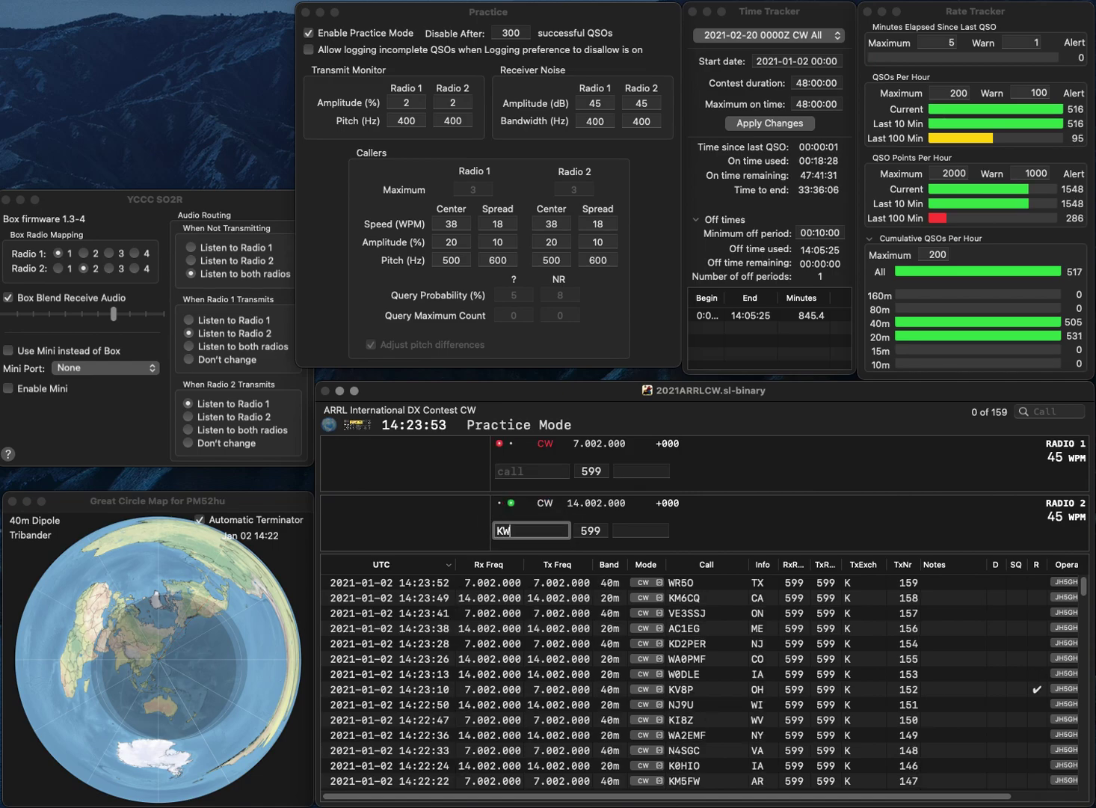
{"action": "key", "text": "Return"}
{"action": "type", "text": "W9BU"}
{"action": "key", "text": "Return"}
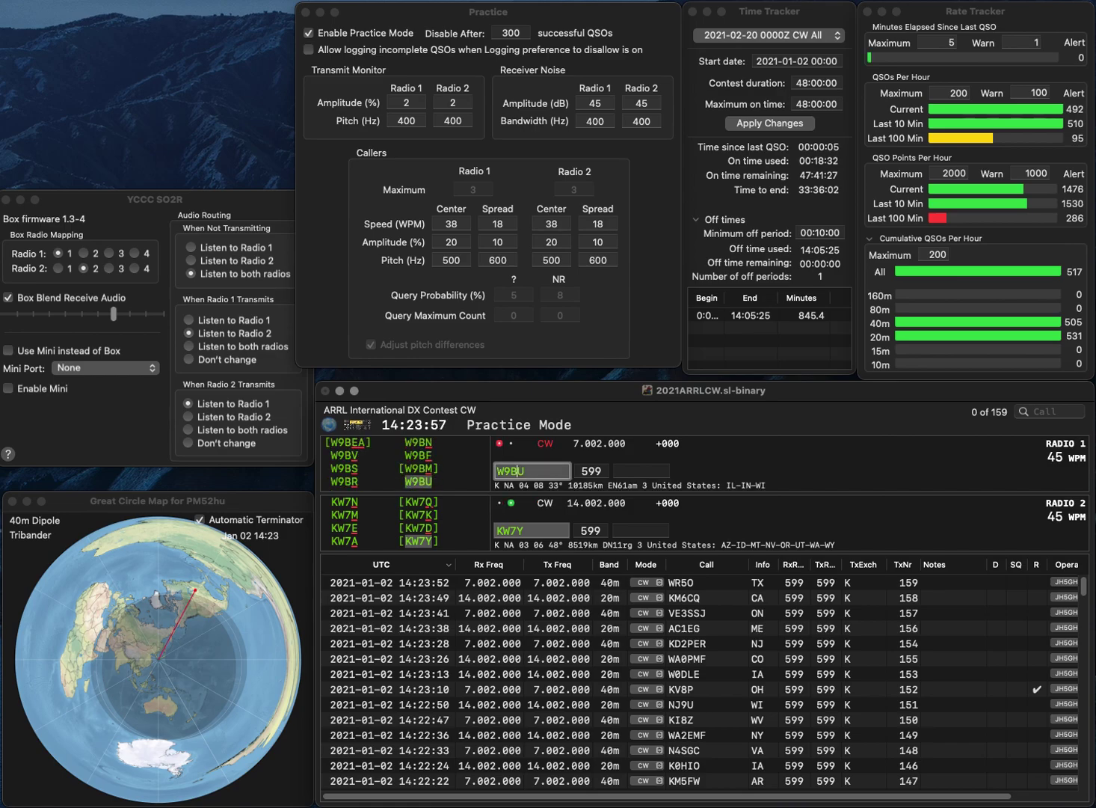
Step: Log KW7Y with exchange WY on Radio 2 and W9BU with exchange IL on Radio 1
{"action": "type", "text": "WY"}
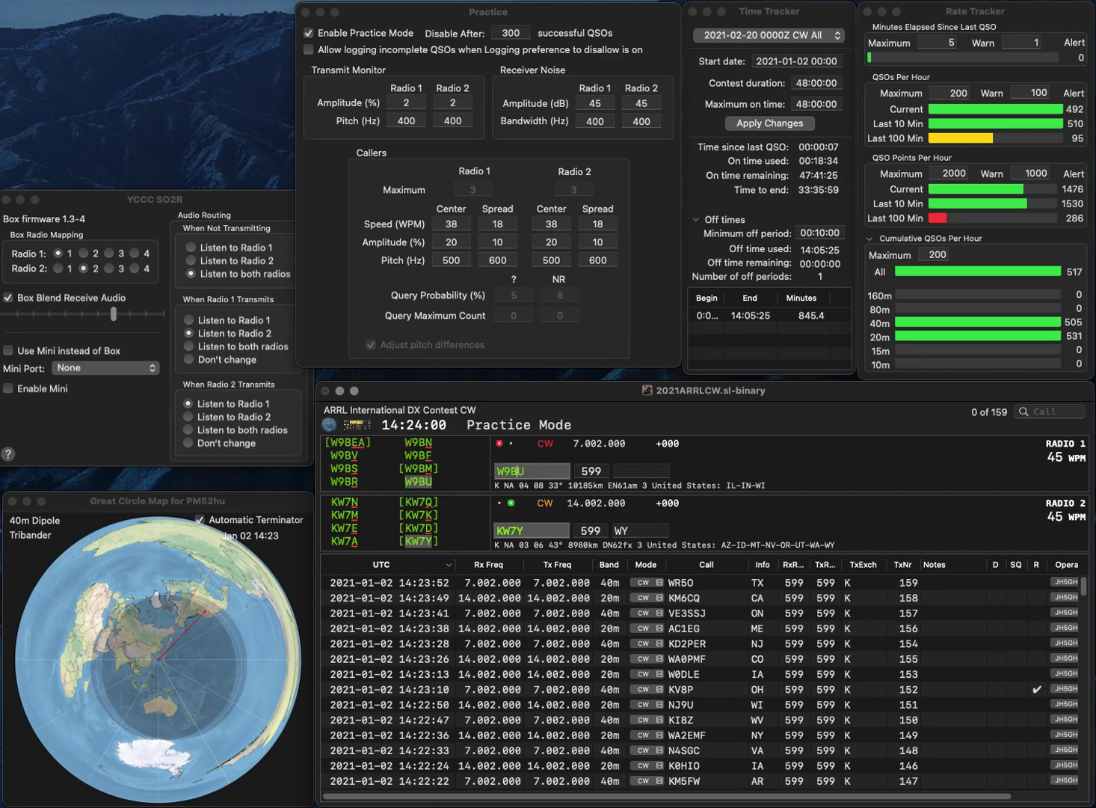
{"action": "key", "text": "Return"}
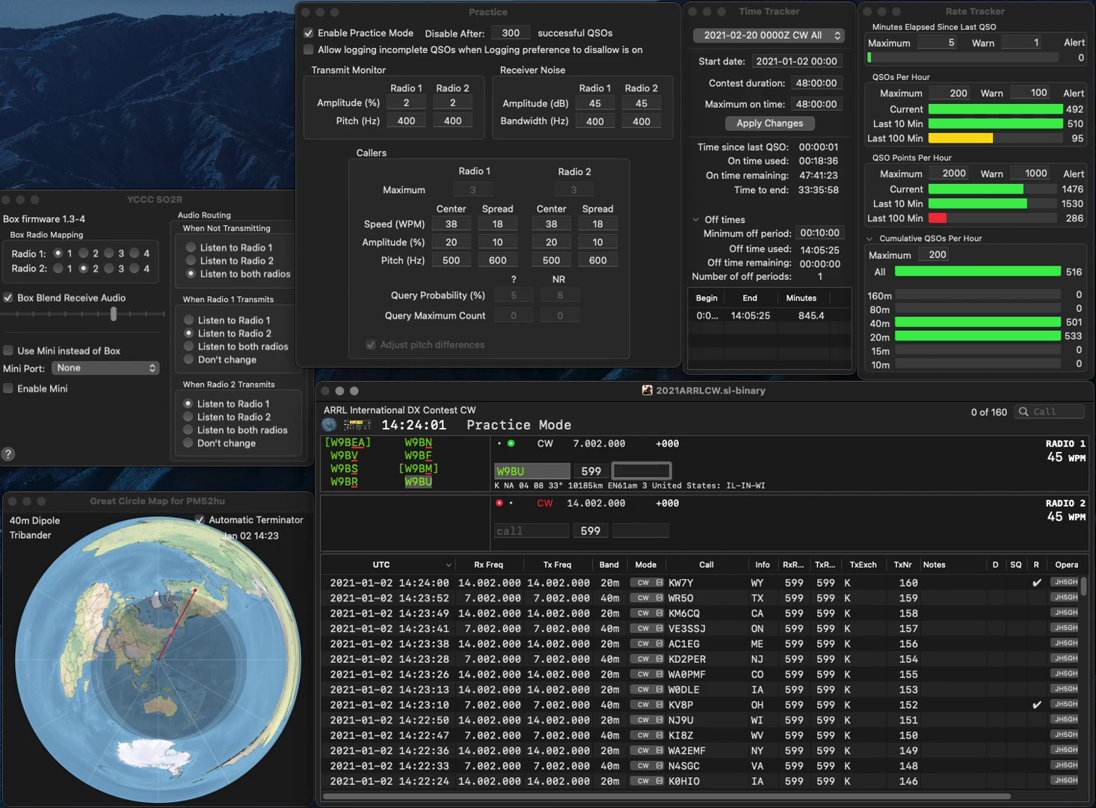
{"action": "type", "text": "IL"}
{"action": "key", "text": "Return"}
{"action": "type", "text": "VE4EA"}
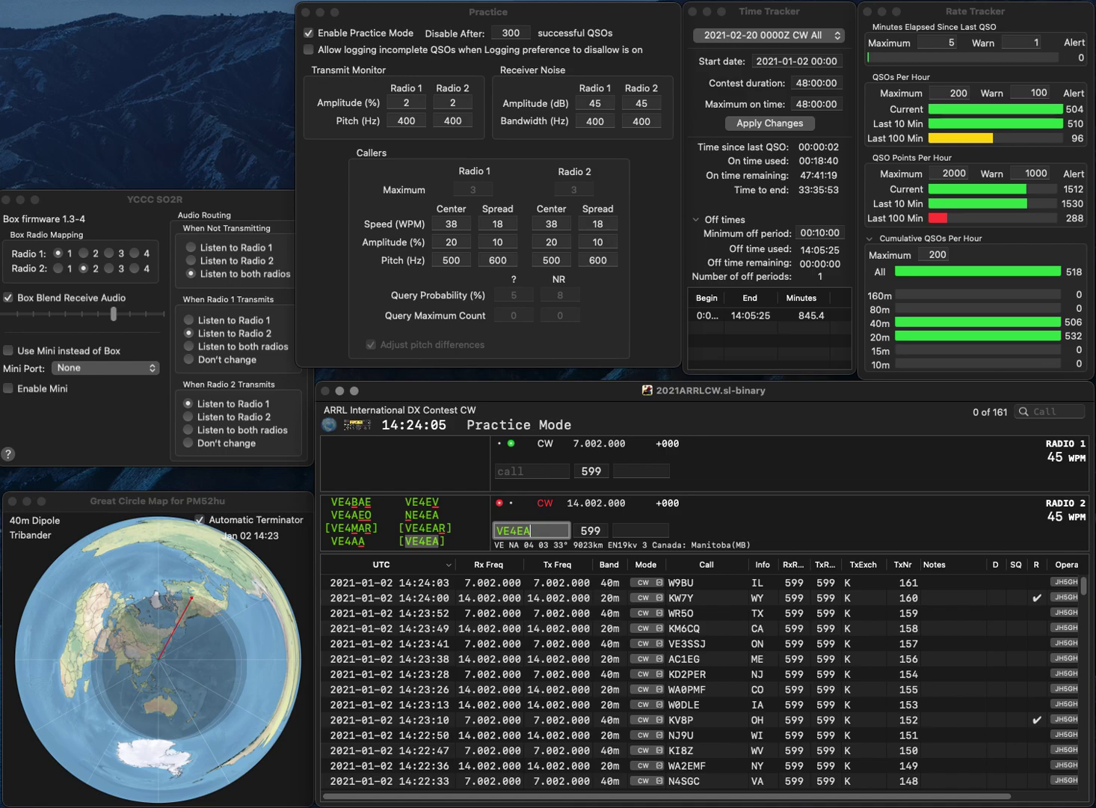
{"action": "key", "text": "Return"}
{"action": "type", "text": "W7BSO"}
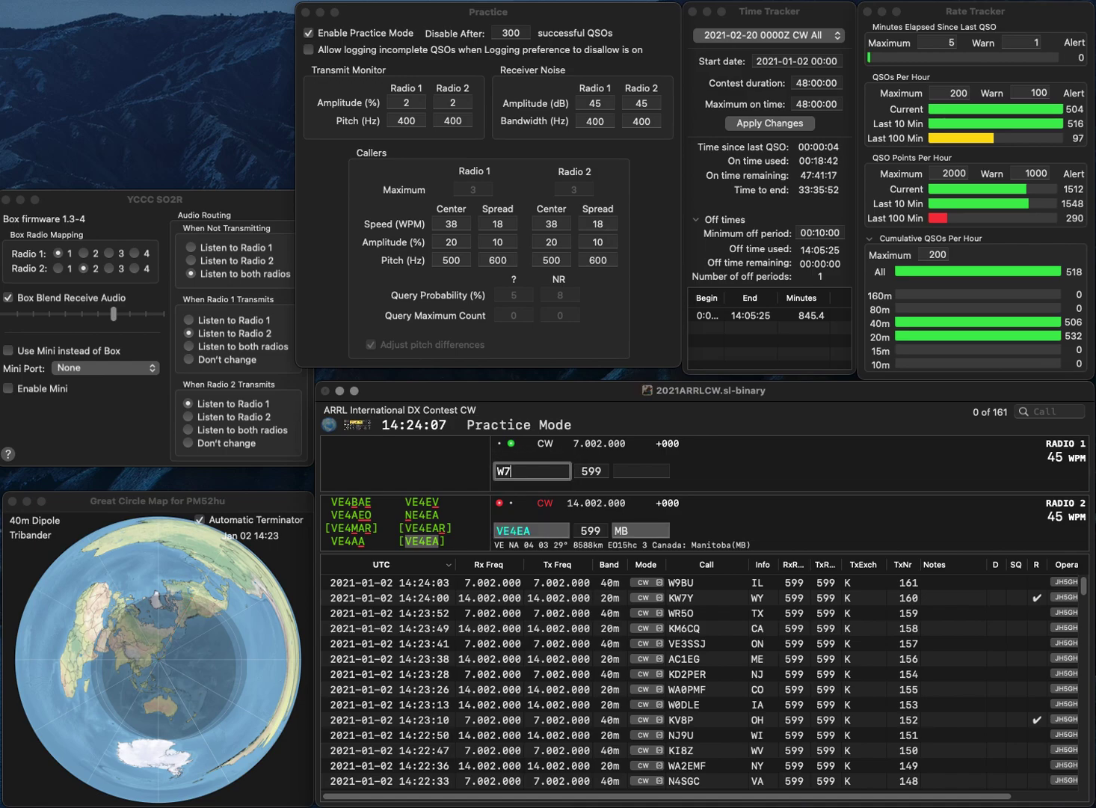
{"action": "key", "text": "Return"}
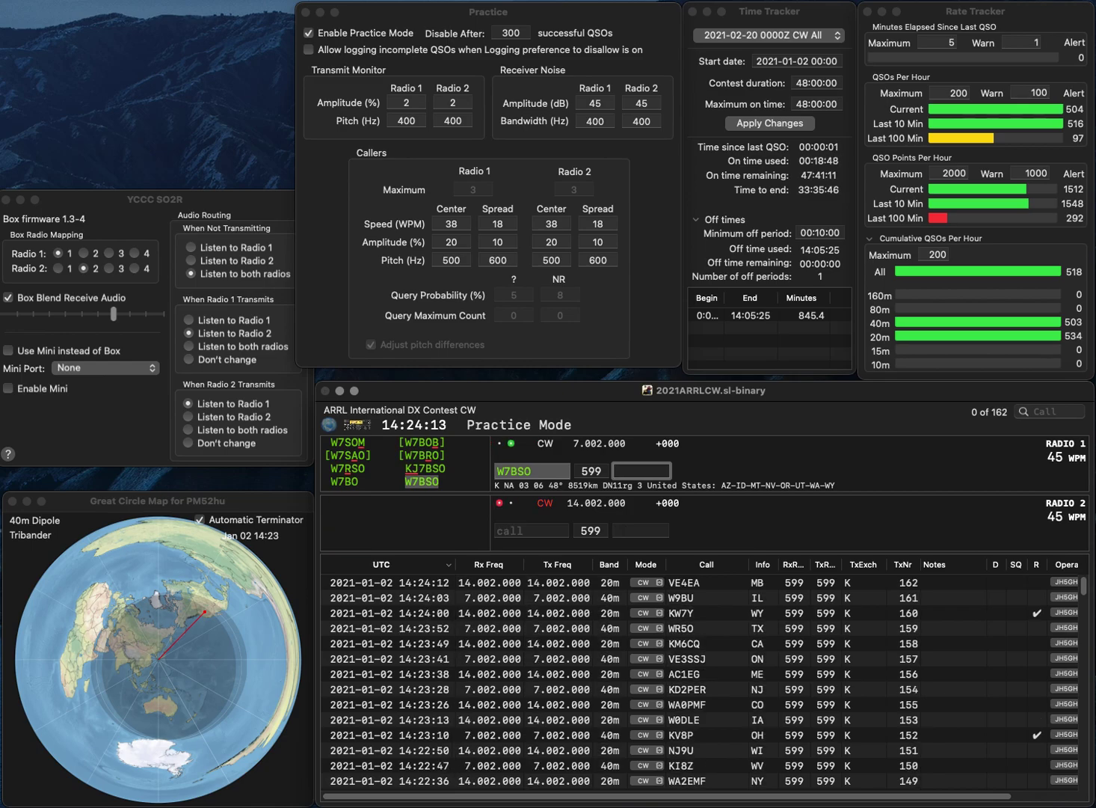
Step: Log W7BSO with exchange OR on Radio 1
{"action": "key", "text": "BackSpace"}
{"action": "type", "text": "OR"}
{"action": "key", "text": "Return"}
Step: Answer AF4HX on Radio 2 and NF0R on Radio 1
{"action": "type", "text": "K"}
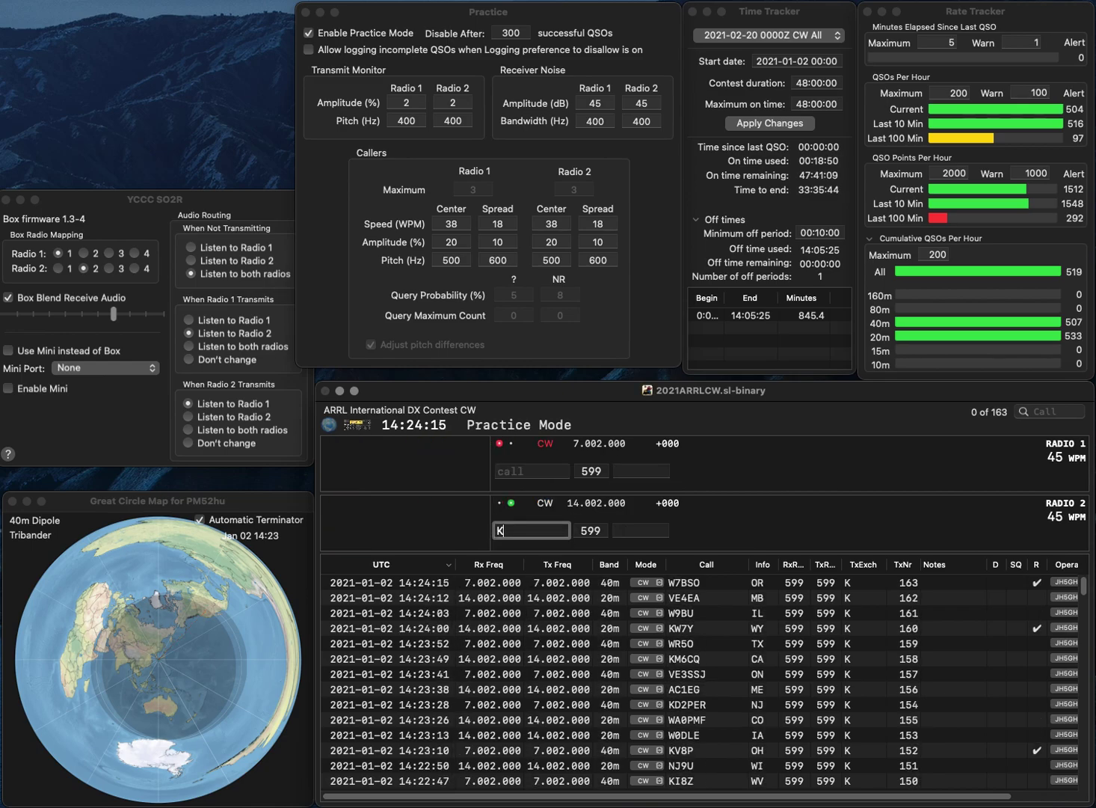
{"action": "type", "text": "AF4"}
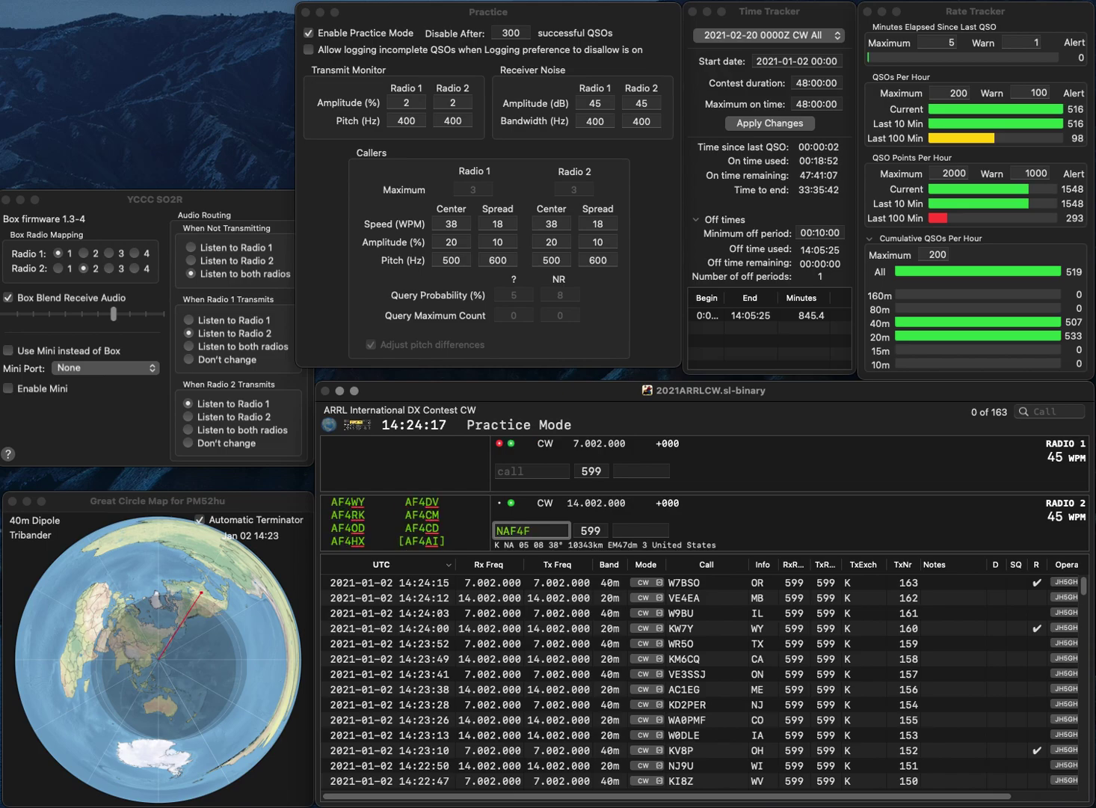
{"action": "type", "text": "HX"}
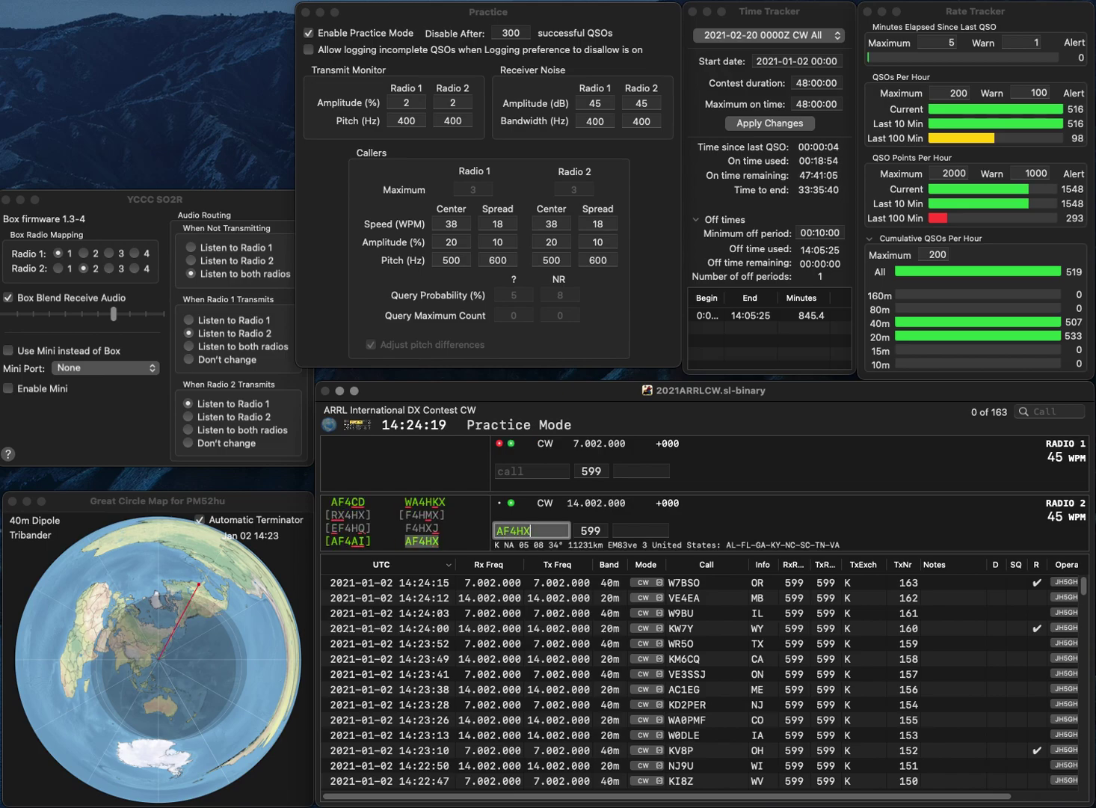
{"action": "key", "text": "Return"}
{"action": "type", "text": "NF0R"}
{"action": "key", "text": "Return"}
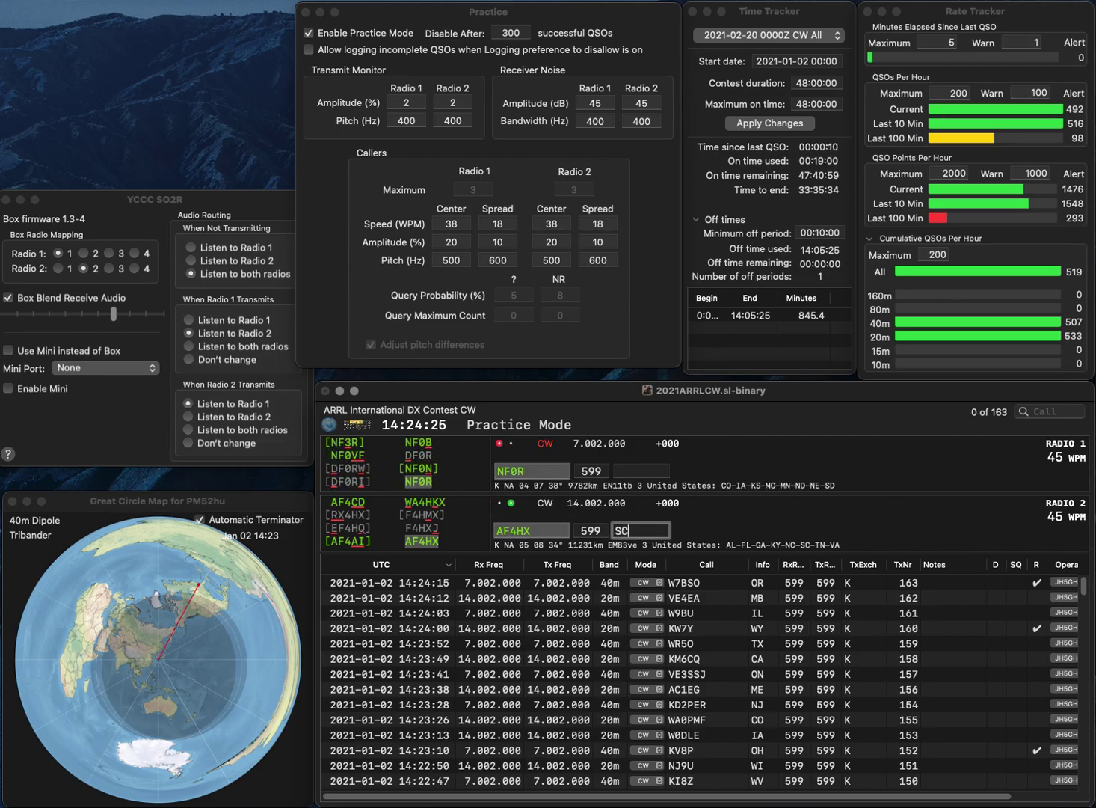
{"action": "key", "text": "Return"}
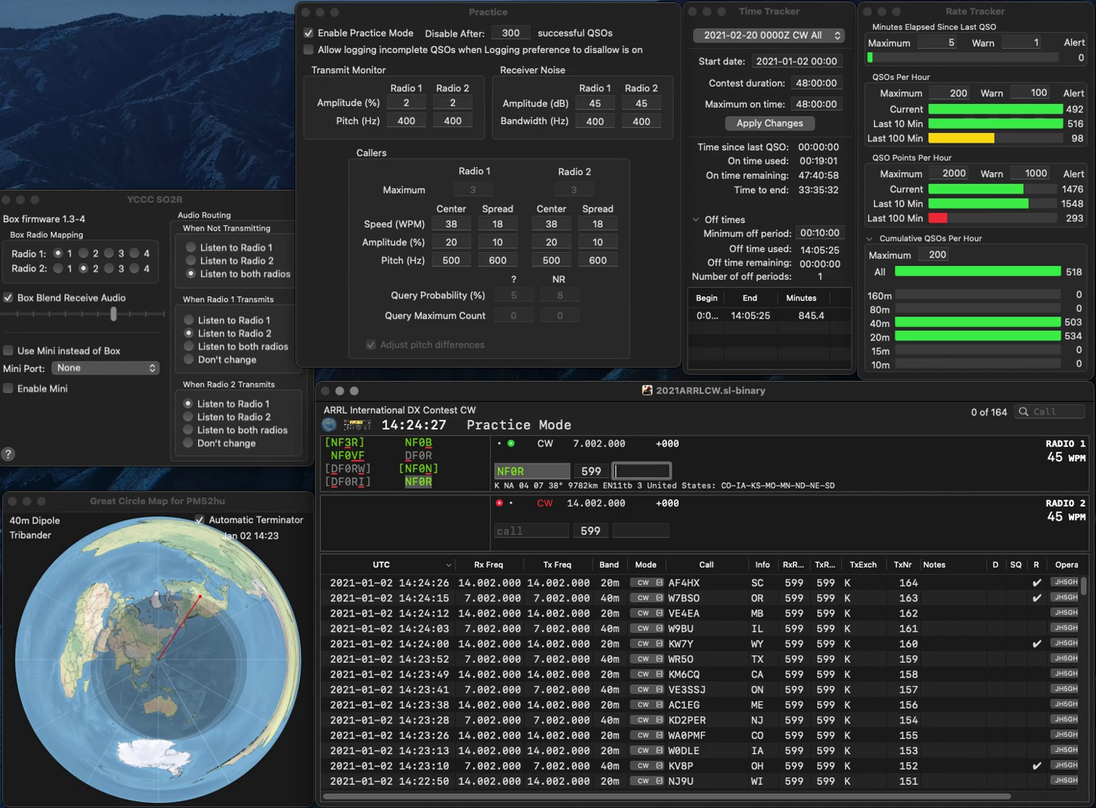
{"action": "key", "text": "Return"}
{"action": "type", "text": "NA7TB"}
{"action": "key", "text": "Return"}
{"action": "type", "text": "AG7T"}
{"action": "key", "text": "Return"}
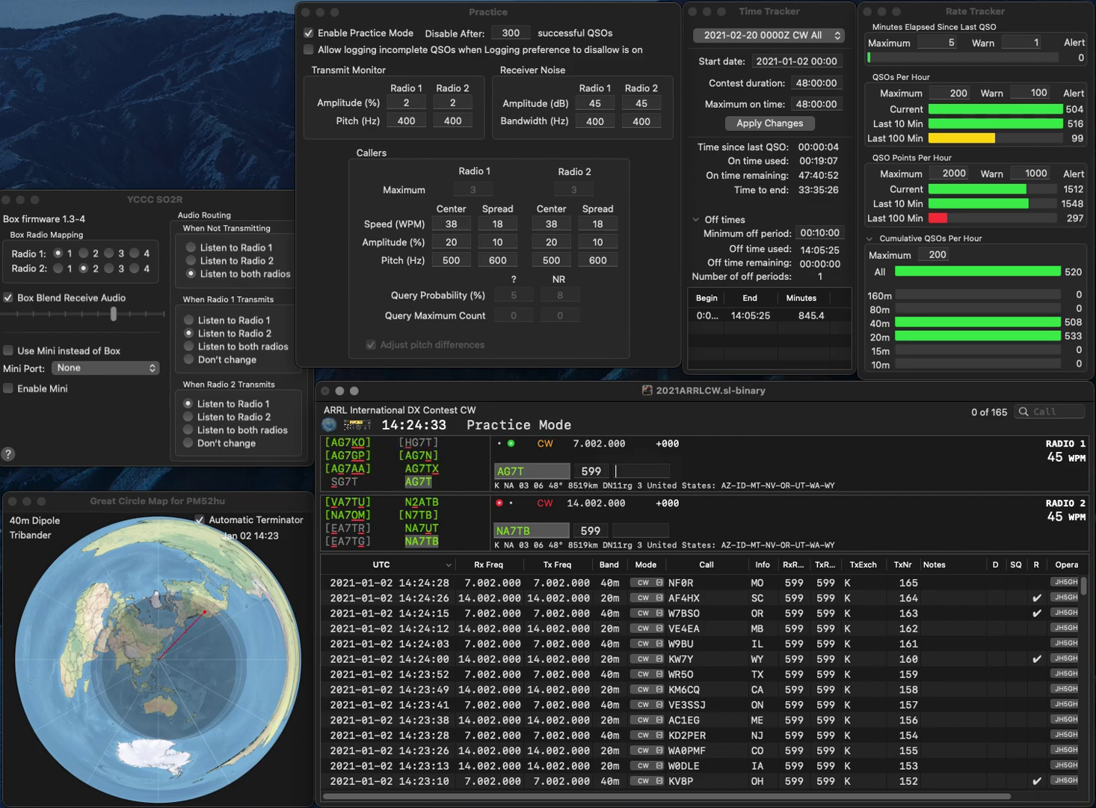
Step: Log NA7TB with exchange AZ on Radio 2 and AG7T with exchange UT on Radio 1
{"action": "type", "text": "AZ"}
{"action": "key", "text": "Return"}
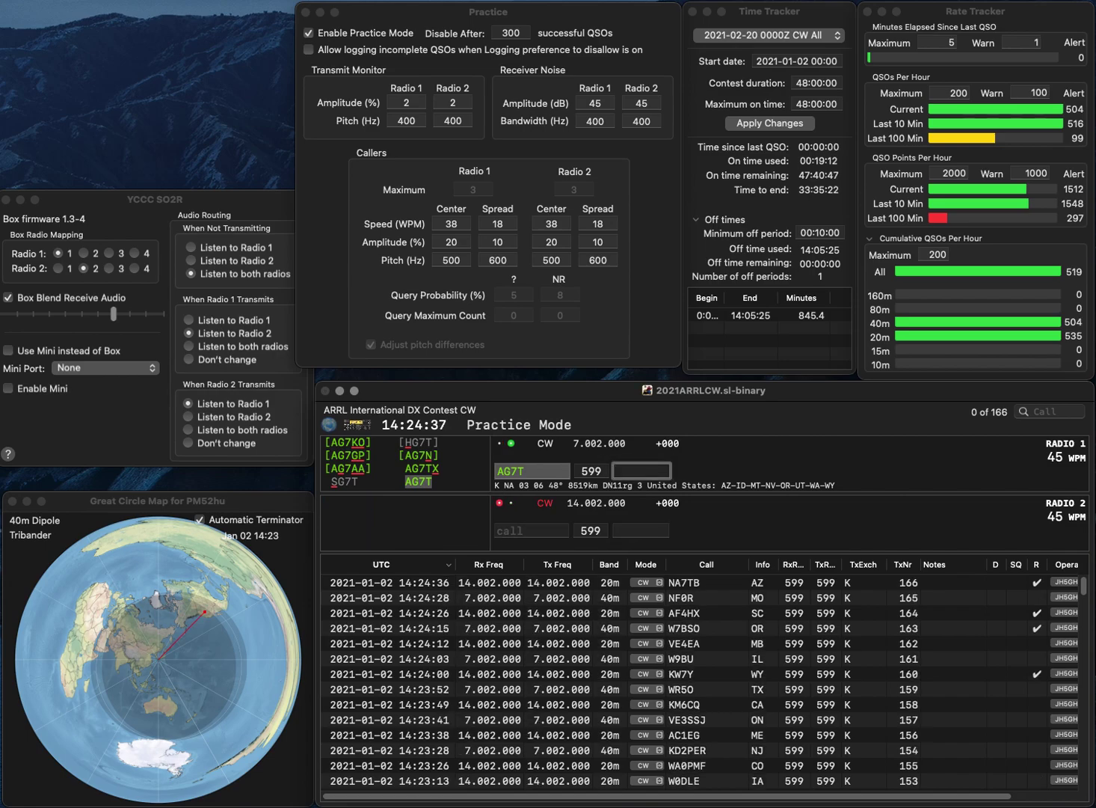
{"action": "type", "text": "UT"}
{"action": "key", "text": "Return"}
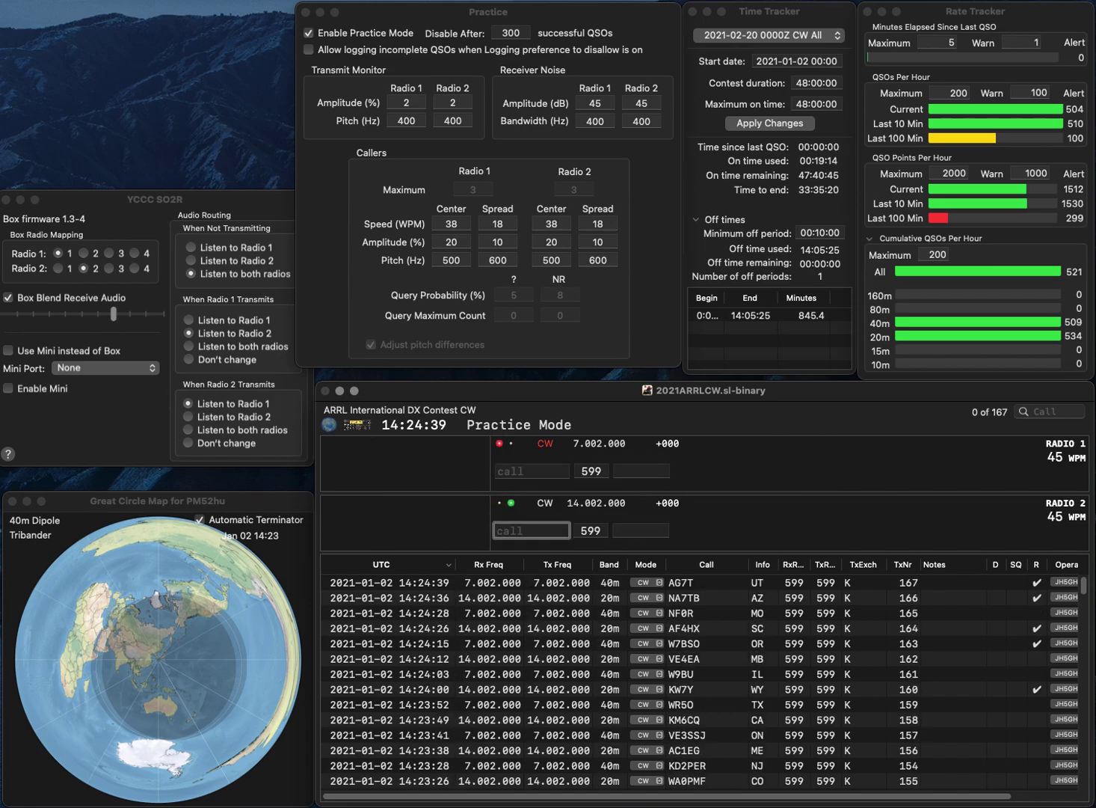
Step: Answer KR7Q on Radio 2 and N4RQO on Radio 1
{"action": "type", "text": "KR7Q"}
{"action": "key", "text": "Return"}
{"action": "type", "text": "N4RQO"}
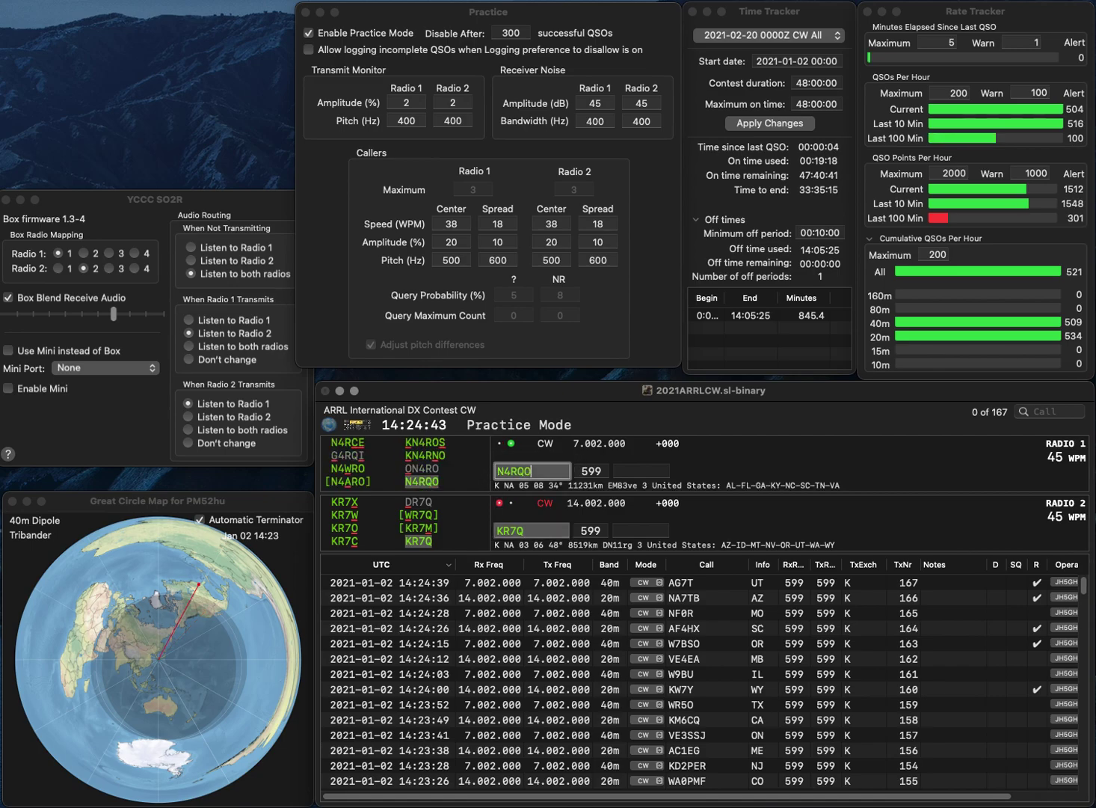
{"action": "key", "text": "Return"}
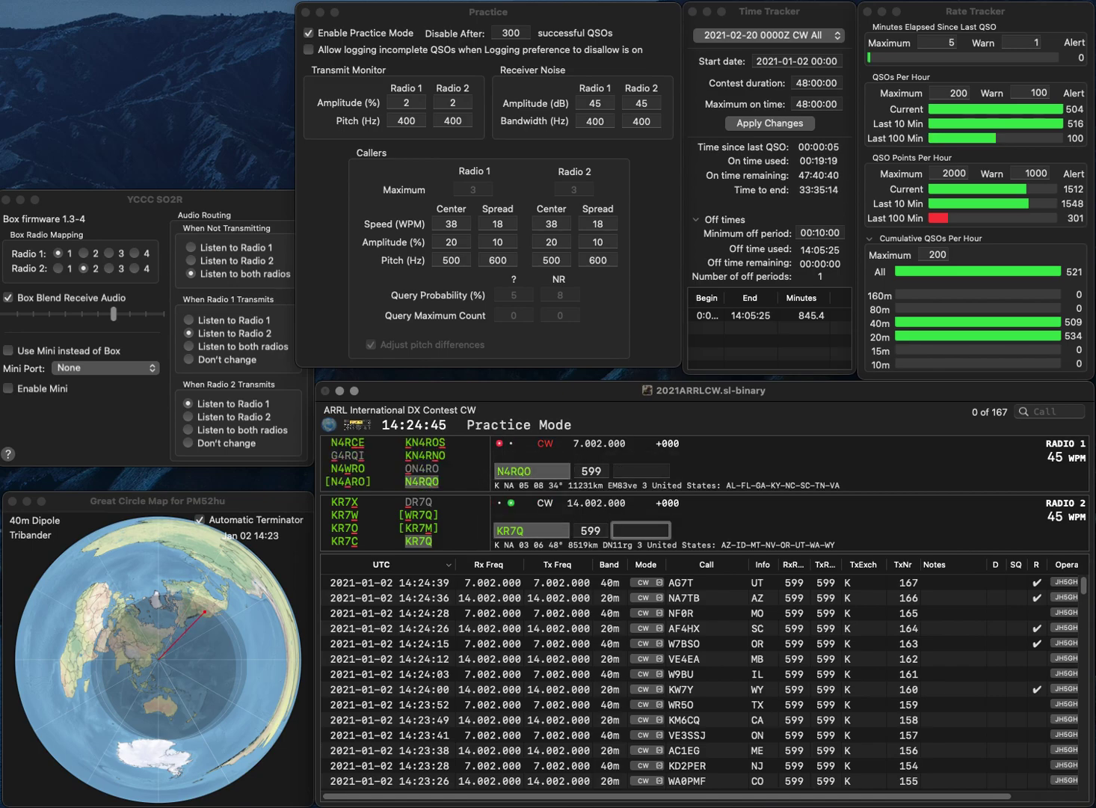
{"action": "key", "text": "Return"}
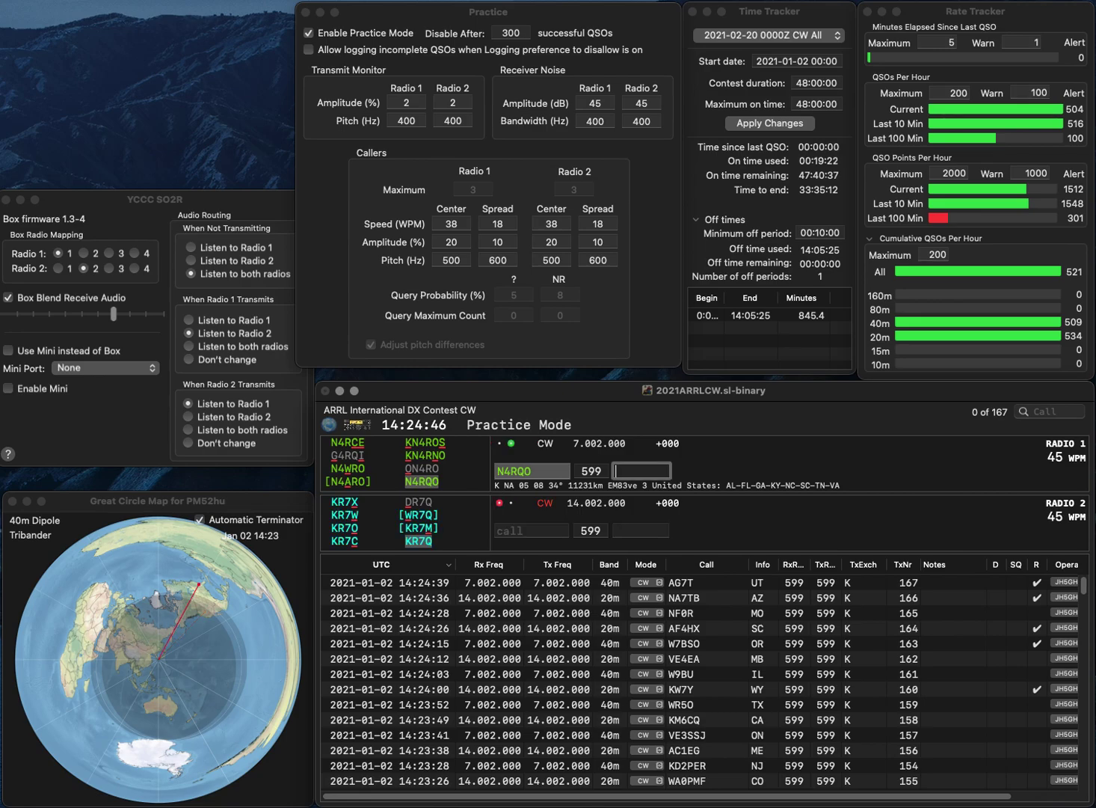
{"action": "type", "text": "TN"}
{"action": "key", "text": "Return"}
Step: Query the partial calls AC on Radio 2 and 9QJ on Radio 1
{"action": "type", "text": "A"}
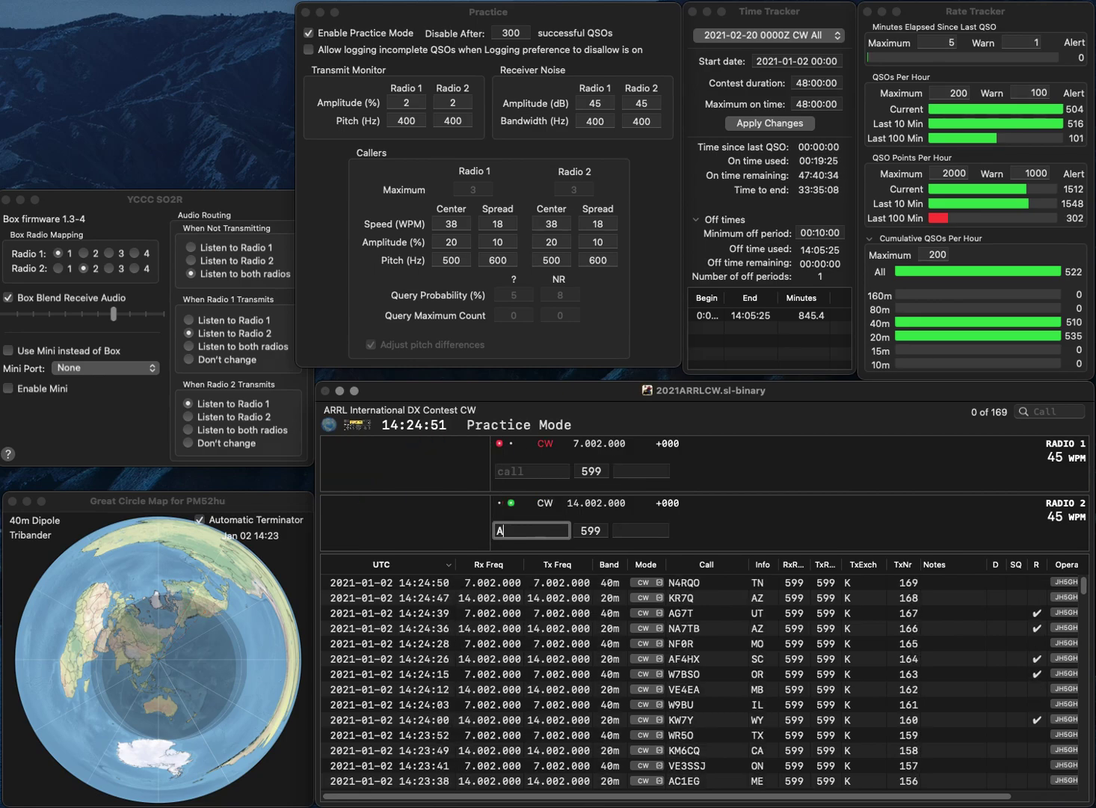
{"action": "type", "text": "C"}
{"action": "key", "text": "Return"}
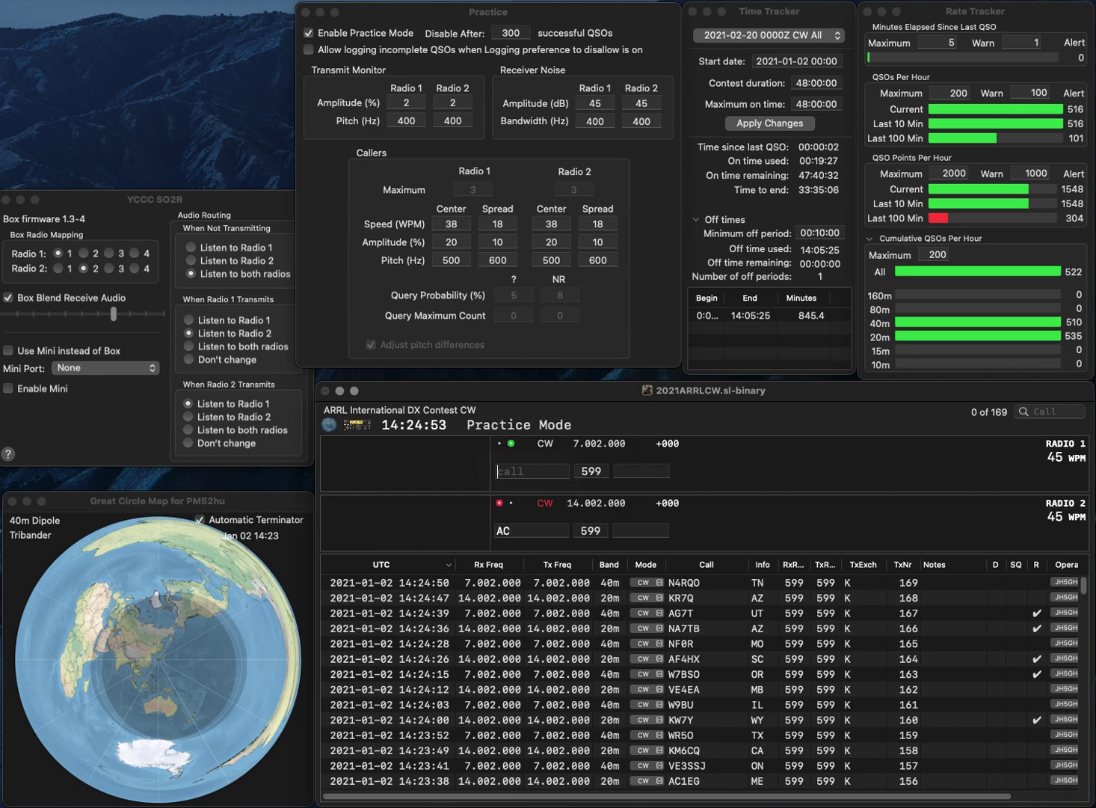
{"action": "type", "text": "9QJ"}
{"action": "key", "text": "Return"}
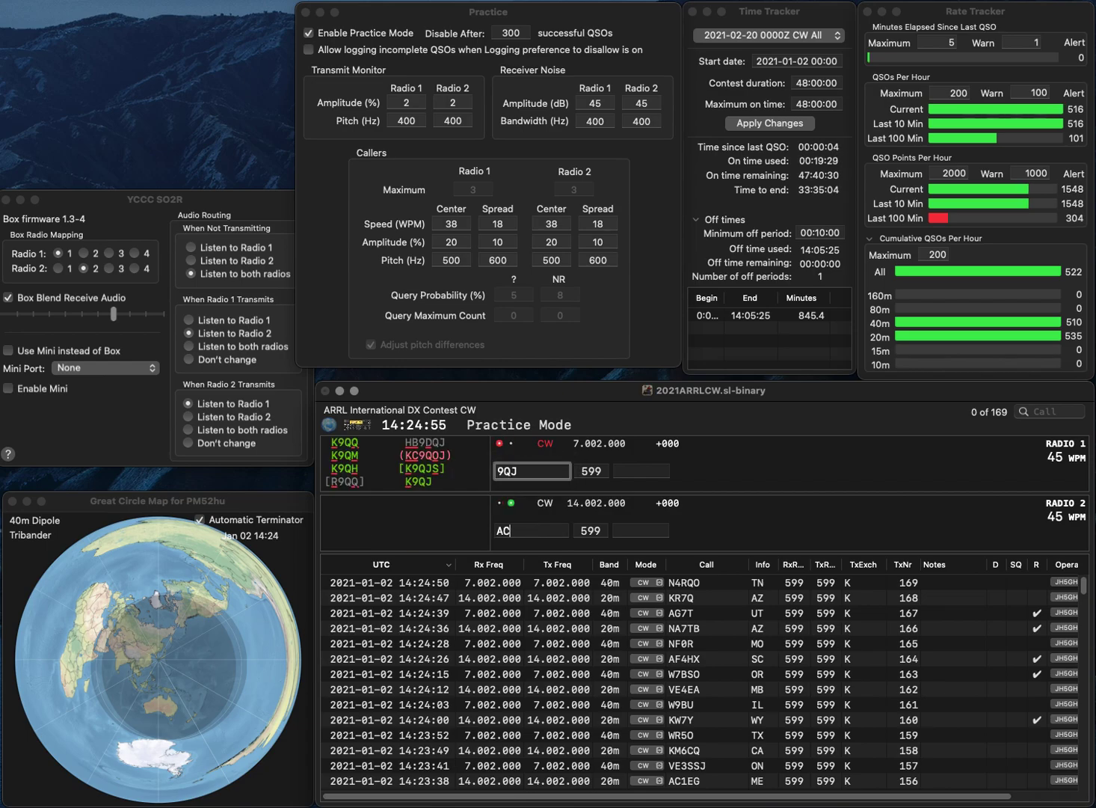
{"action": "type", "text": "9CP"}
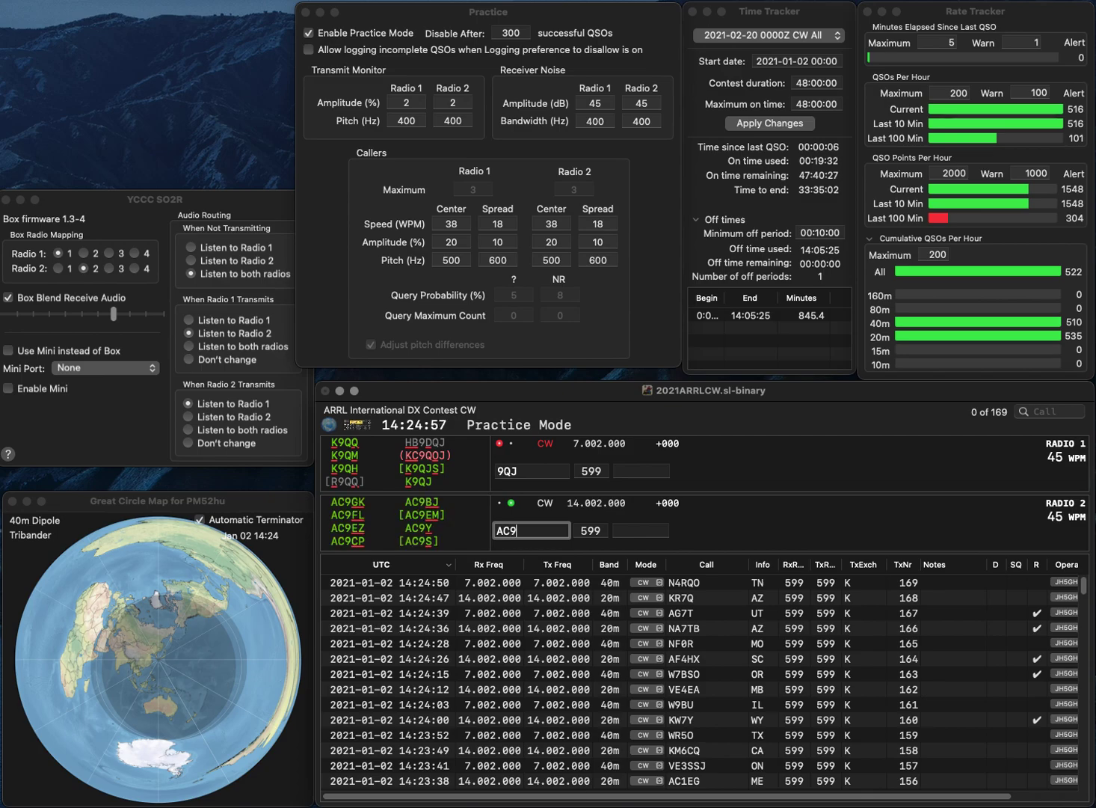
{"action": "key", "text": "space"}
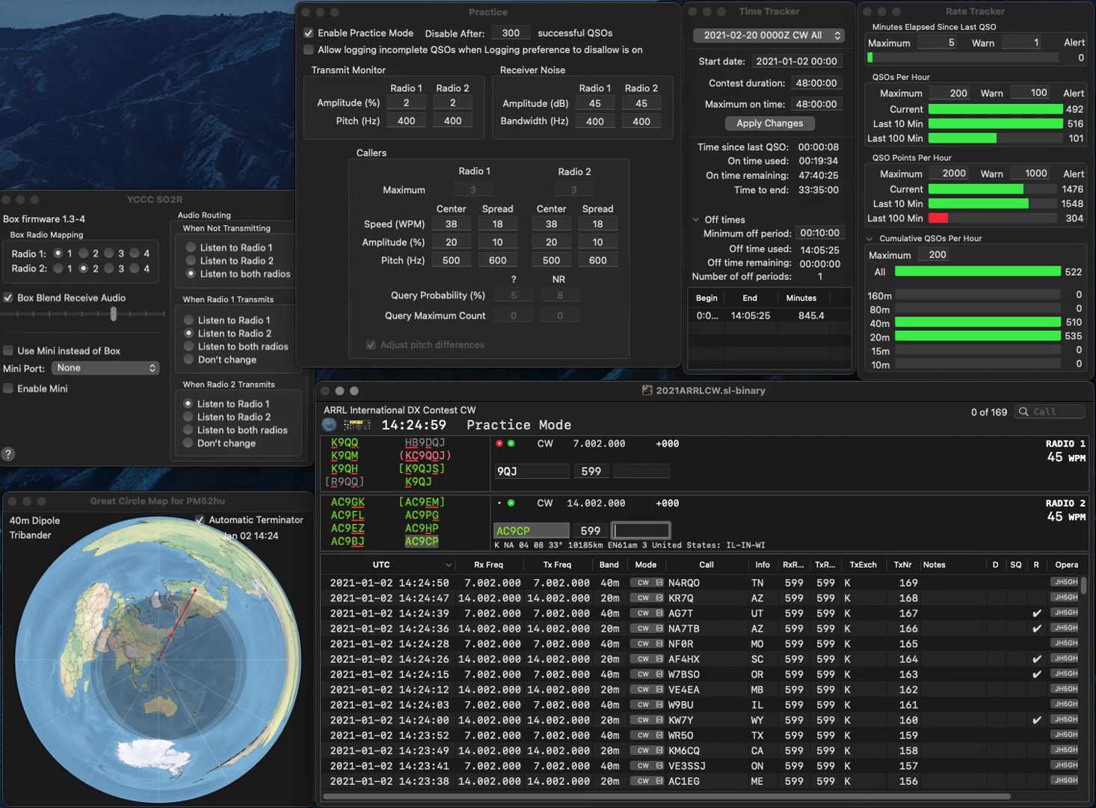
{"action": "type", "text": "in"}
{"action": "key", "text": "Return"}
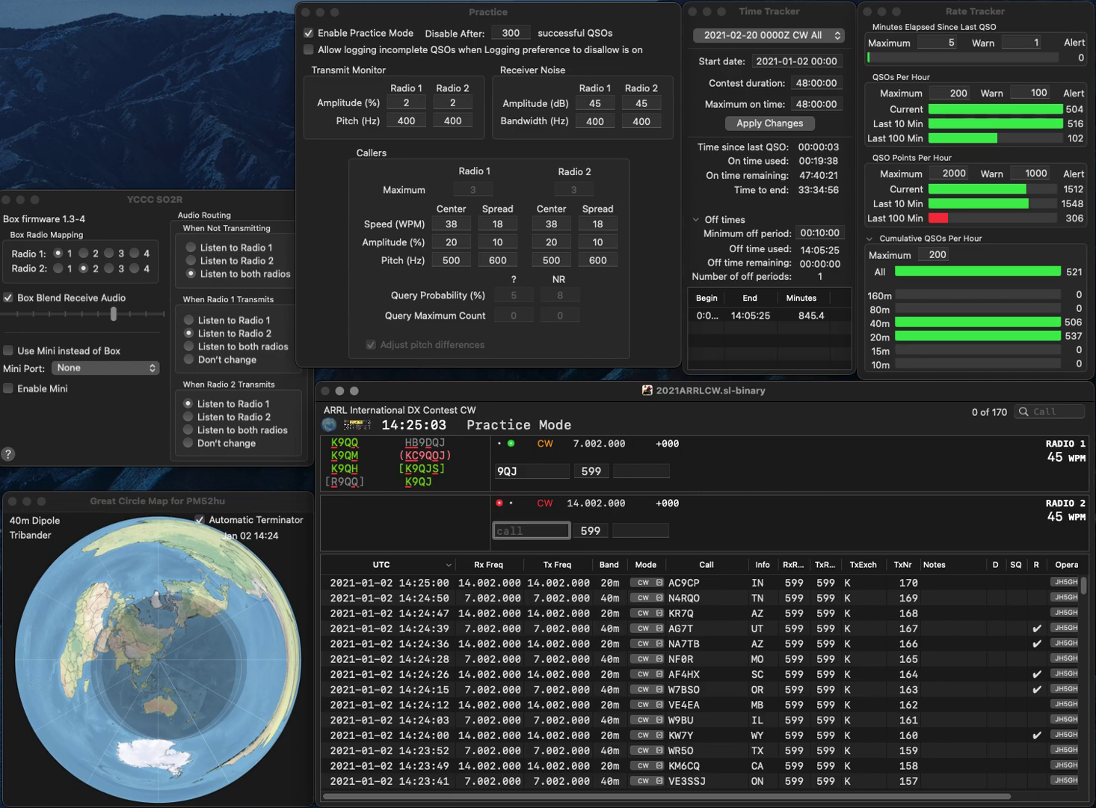
{"action": "type", "text": "K3"}
{"action": "key", "text": "Return"}
{"action": "key", "text": "Up"}
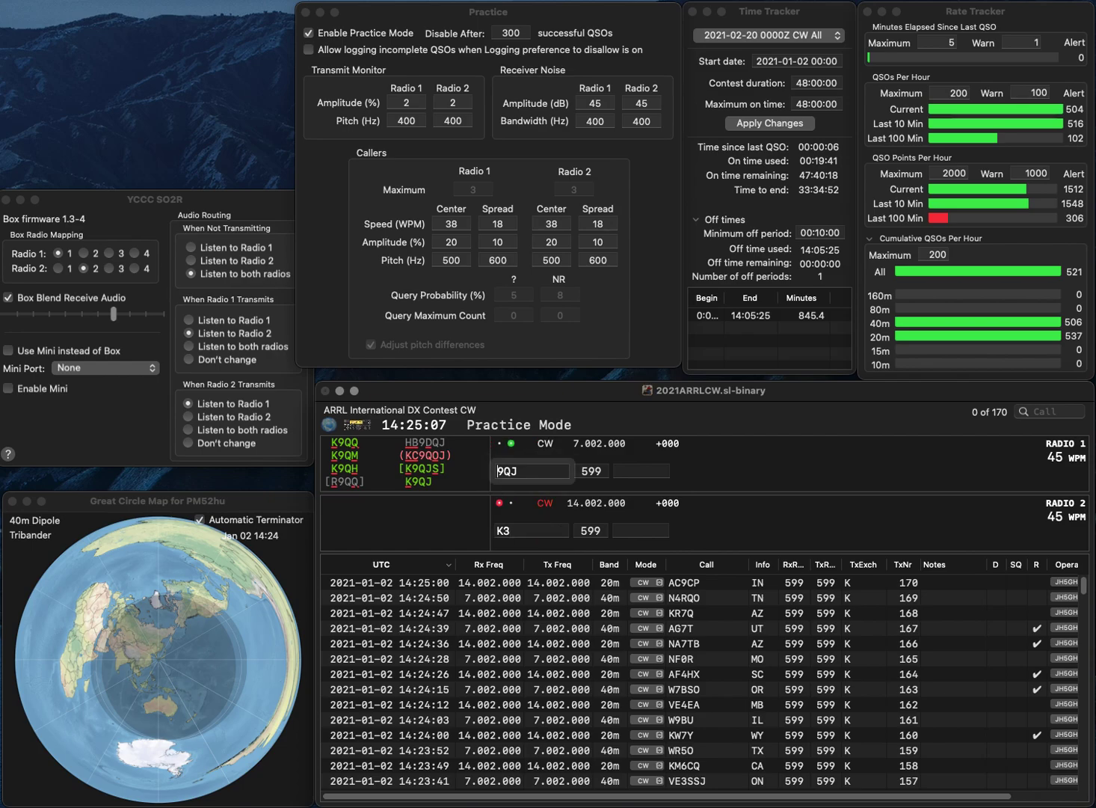
{"action": "type", "text": "K"}
{"action": "key", "text": "Return"}
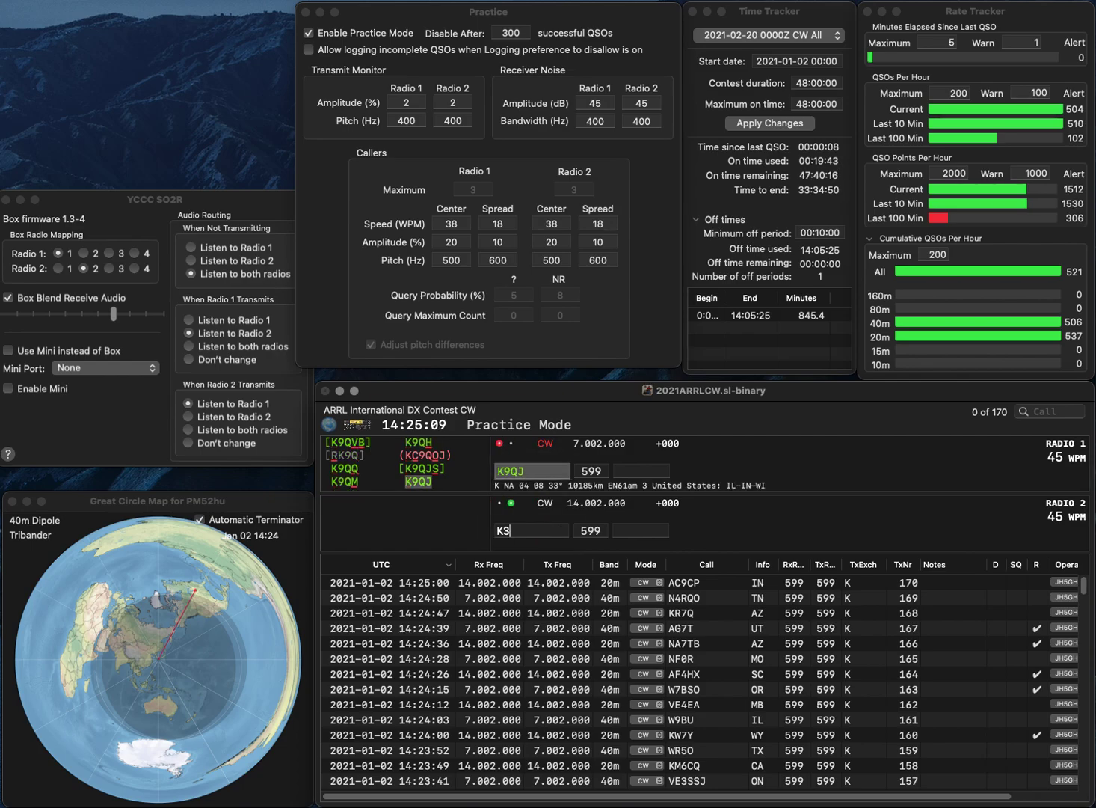
{"action": "type", "text": "SOM"}
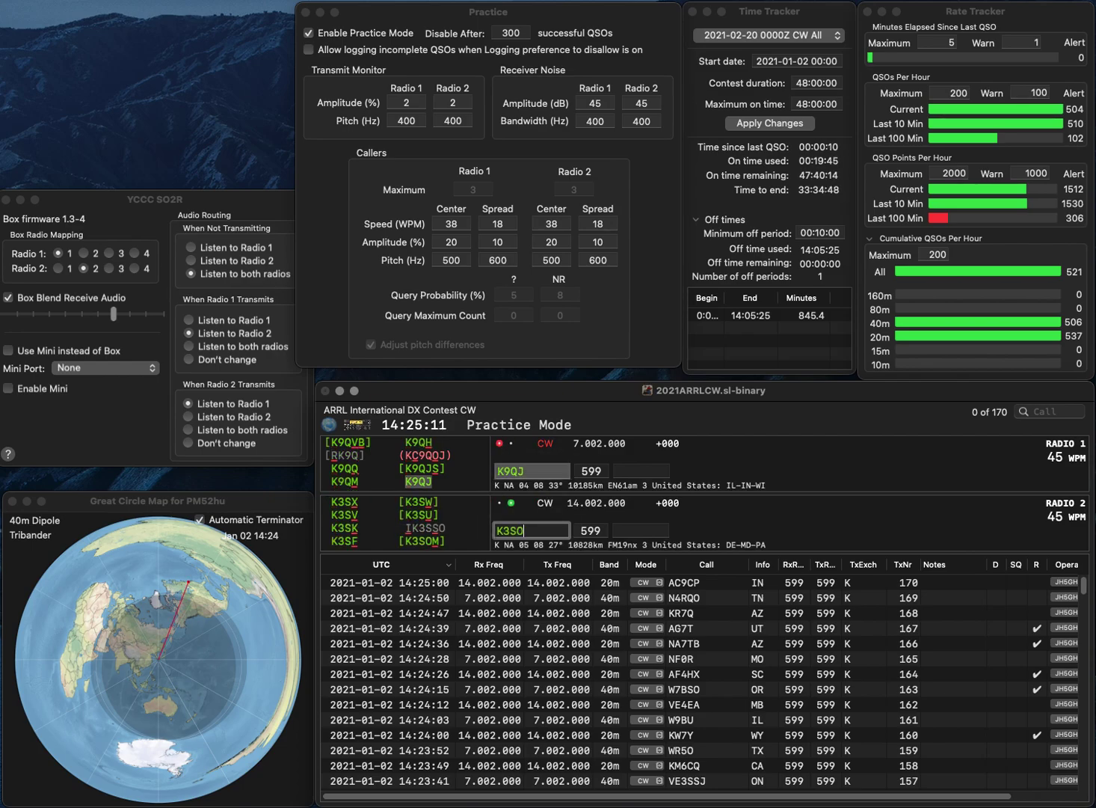
{"action": "key", "text": "Return"}
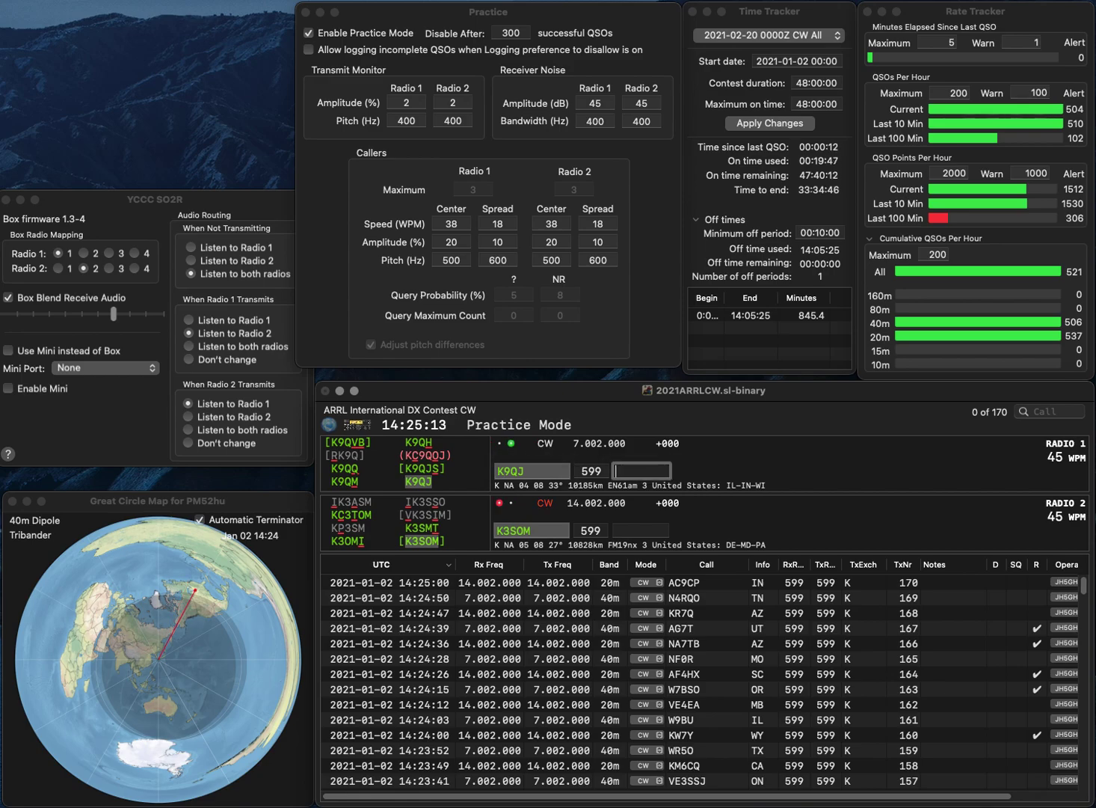
{"action": "type", "text": "WI"}
{"action": "key", "text": "Return"}
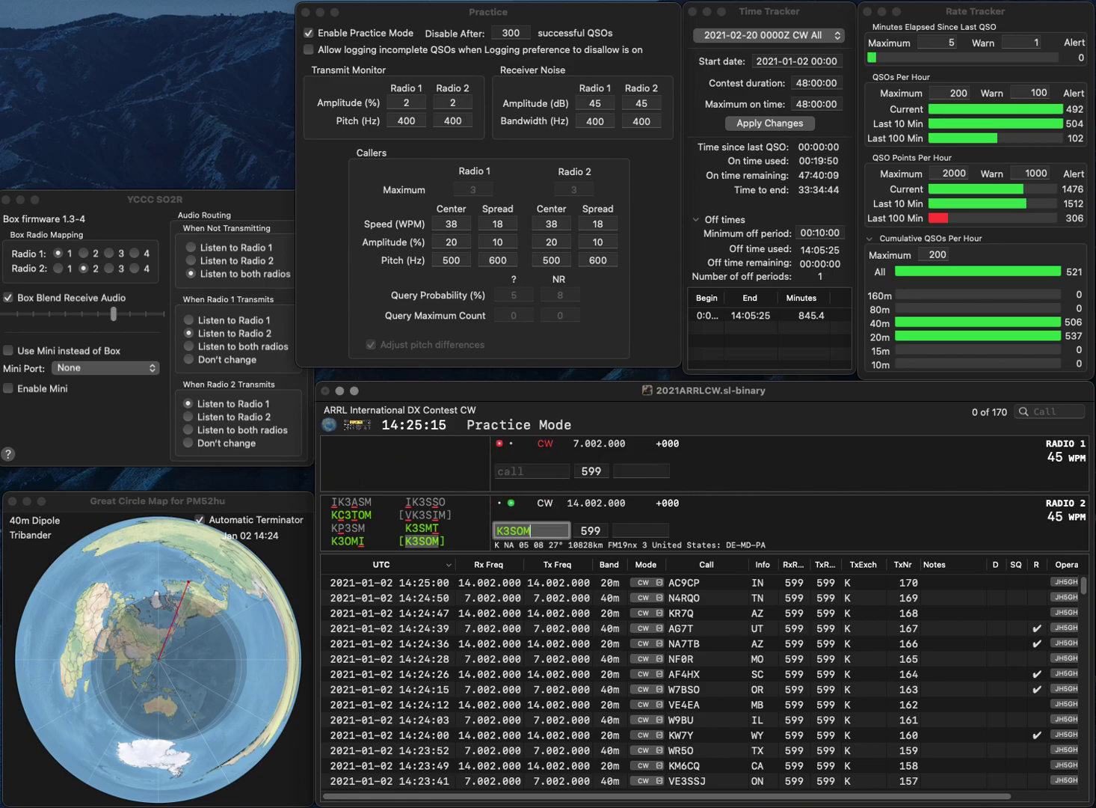
{"action": "type", "text": "MD"}
{"action": "key", "text": "Return"}
{"action": "type", "text": "NY9P"}
{"action": "key", "text": "Return"}
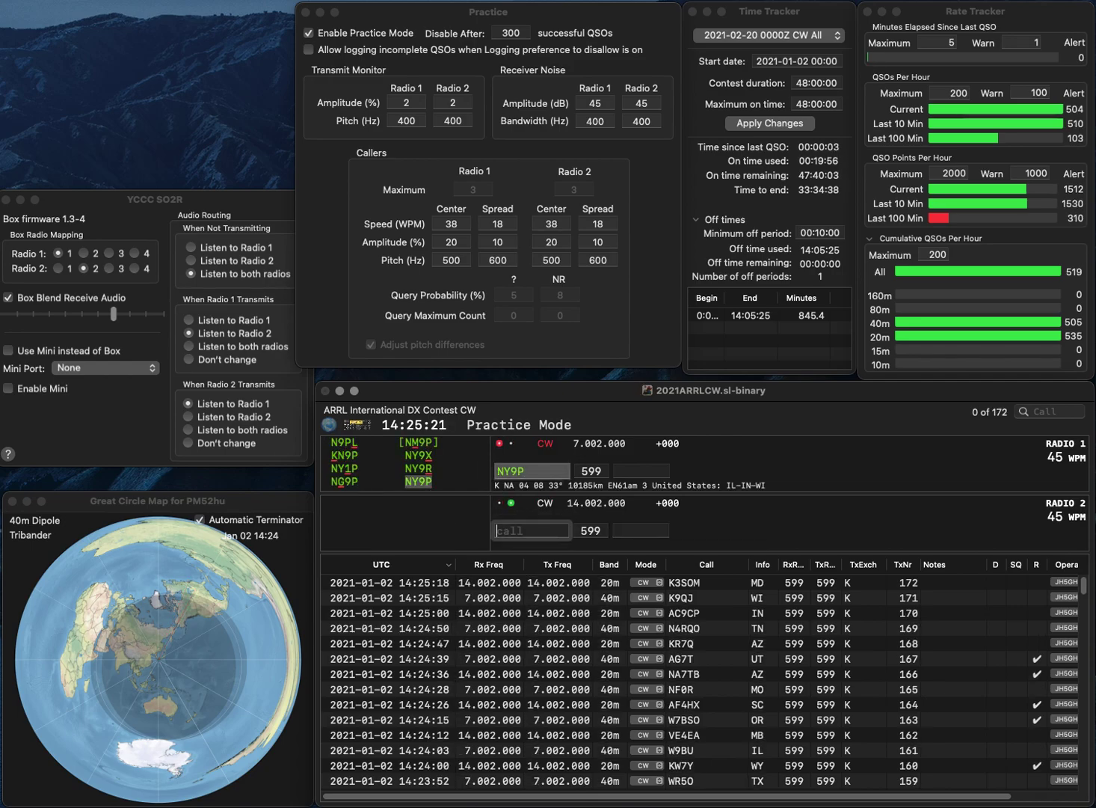
{"action": "type", "text": "WS9"}
{"action": "type", "text": "X"}
{"action": "key", "text": "Return"}
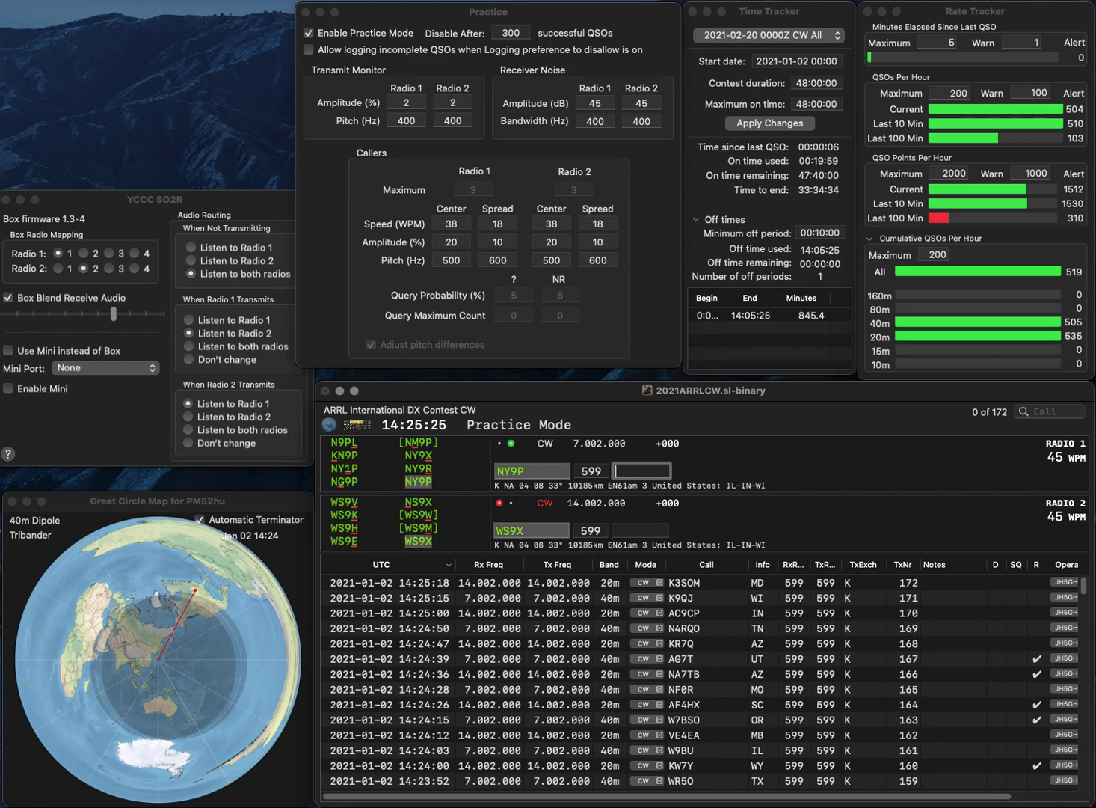
Step: Log NY9P on Radio 1 and WS9X on Radio 2, both with exchange IN
{"action": "key", "text": "Return"}
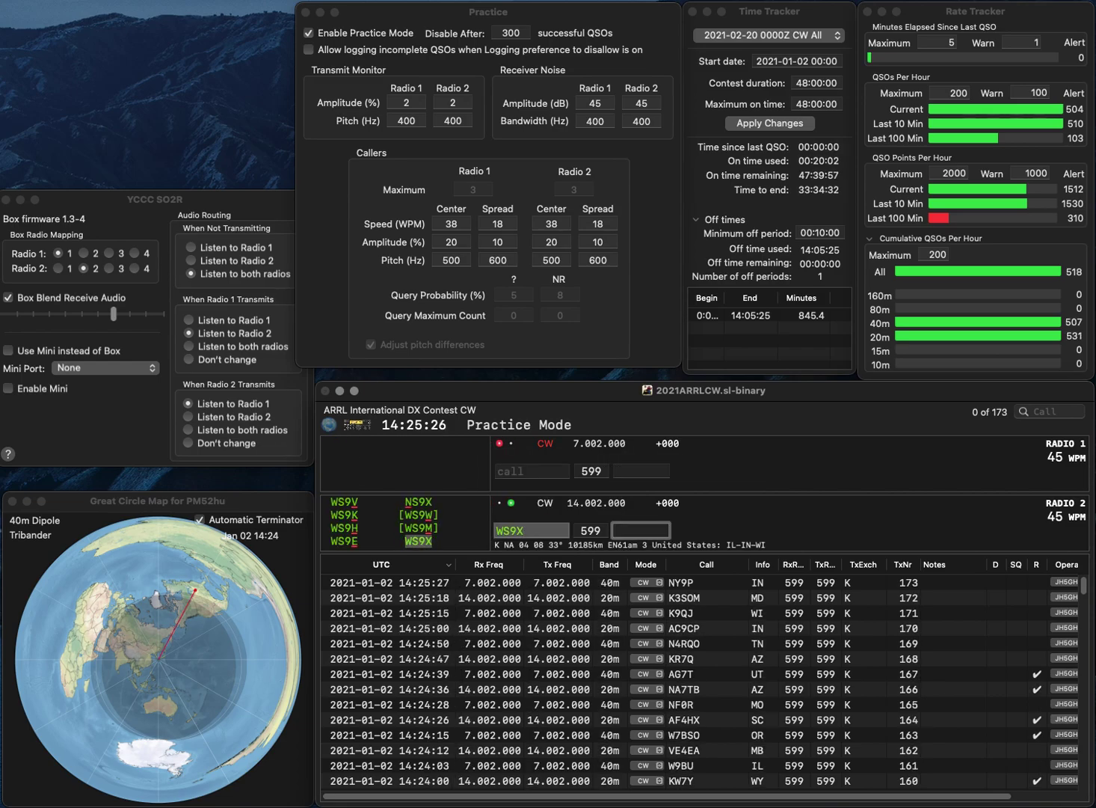
{"action": "type", "text": "IN"}
{"action": "key", "text": "Return"}
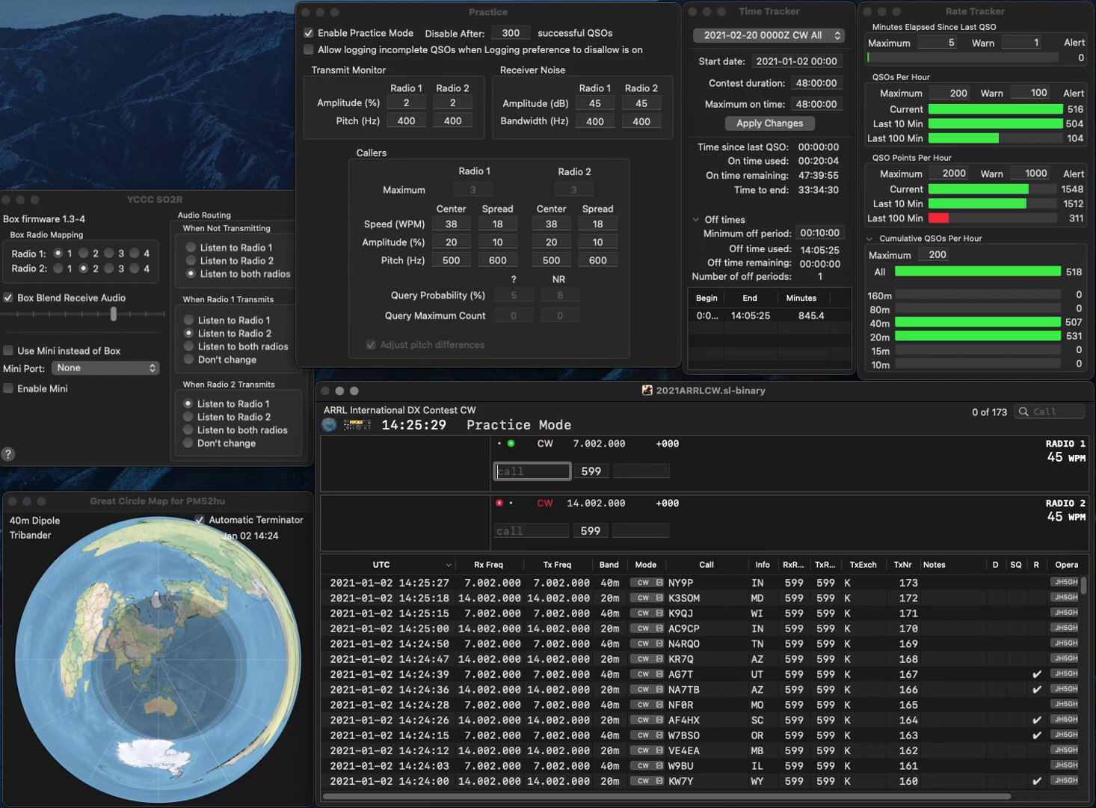
{"action": "type", "text": "KI5AXG"}
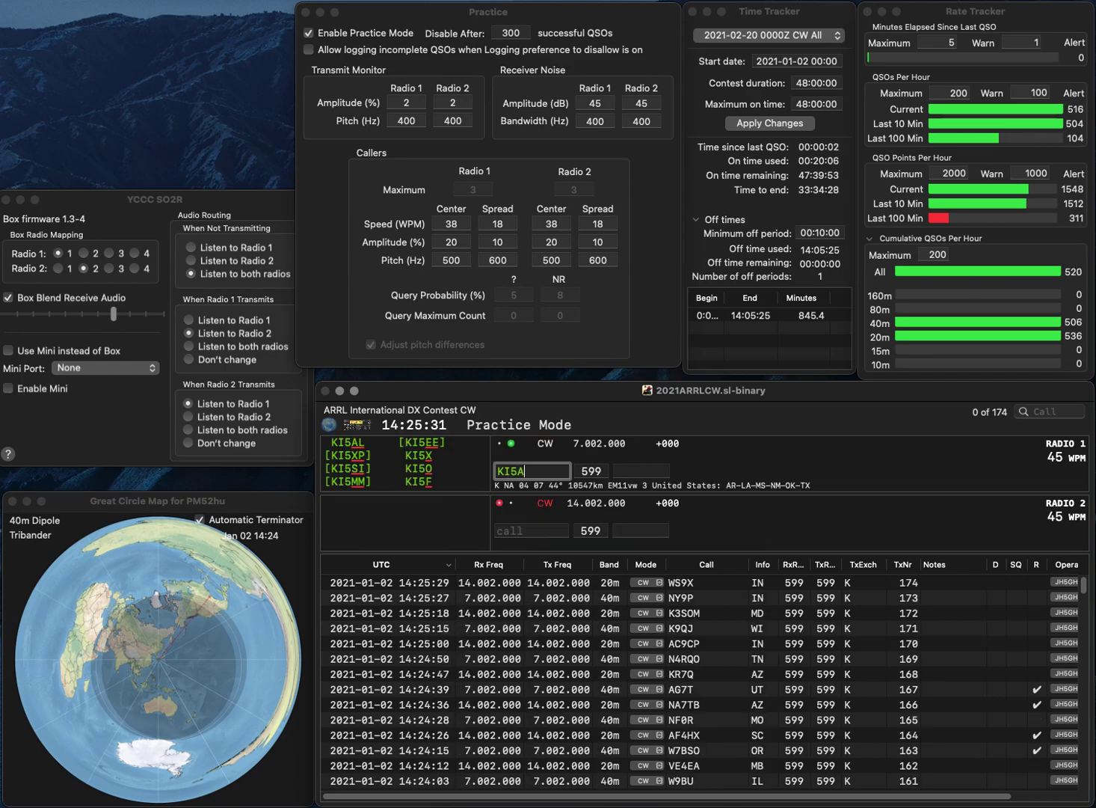
{"action": "key", "text": "Return"}
{"action": "type", "text": "KF"}
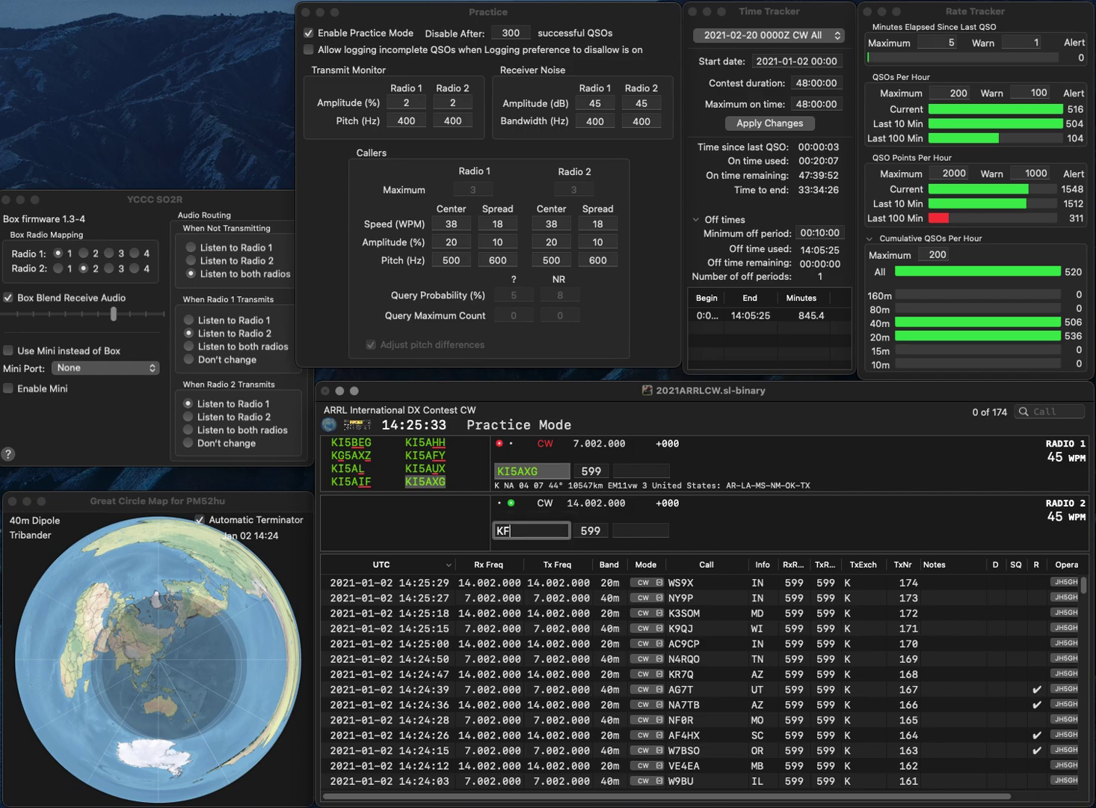
{"action": "type", "text": "5PLA"}
{"action": "key", "text": "Return"}
{"action": "key", "text": "space"}
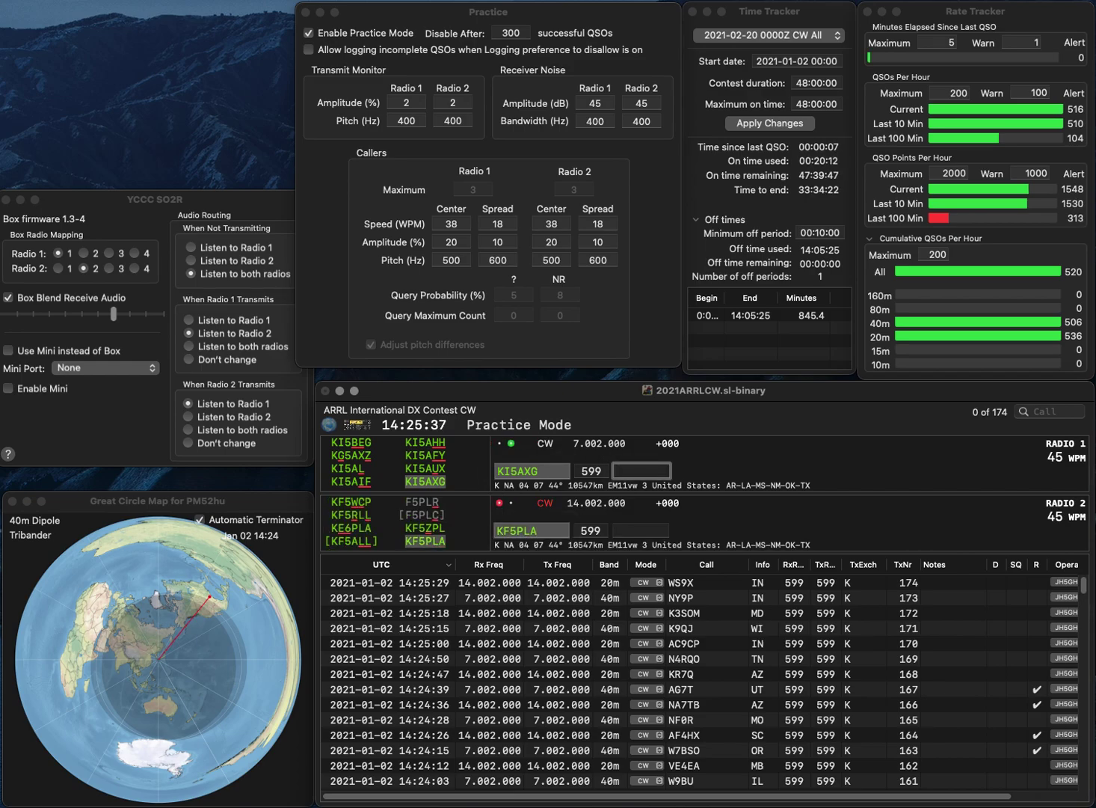
{"action": "type", "text": "LA"}
{"action": "key", "text": "Return"}
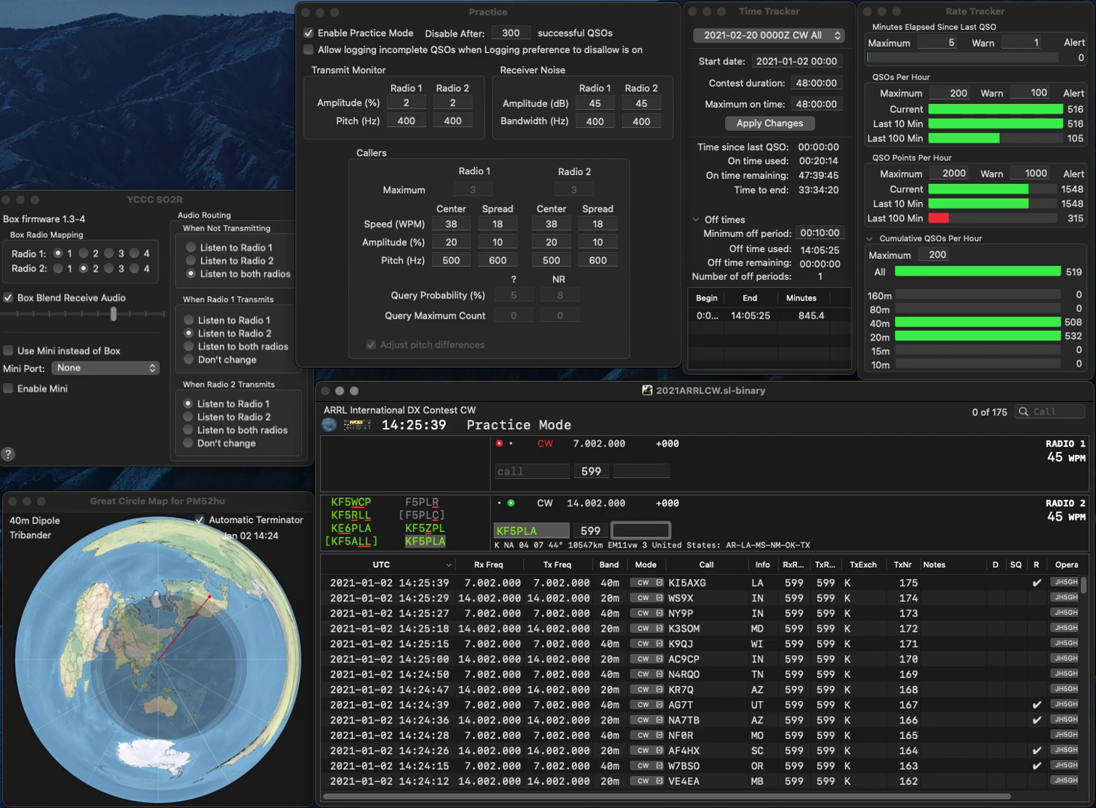
{"action": "type", "text": "LA"}
{"action": "key", "text": "Return"}
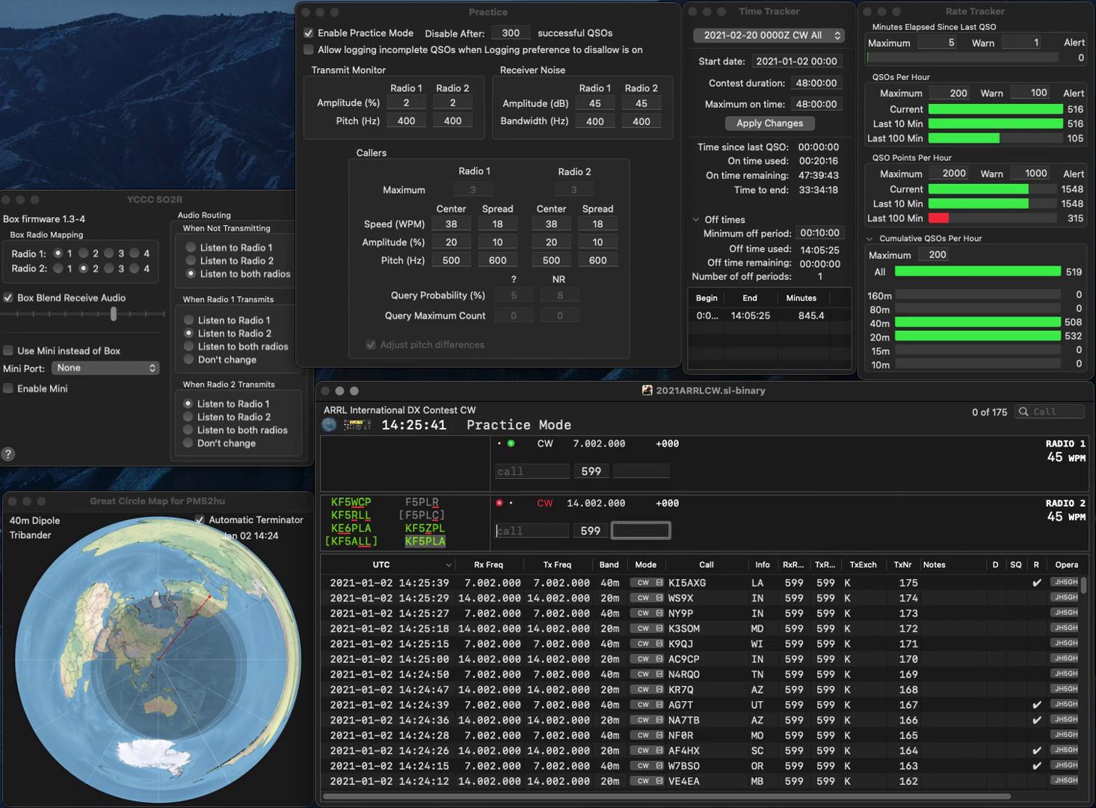
{"action": "type", "text": "WK5OMC"}
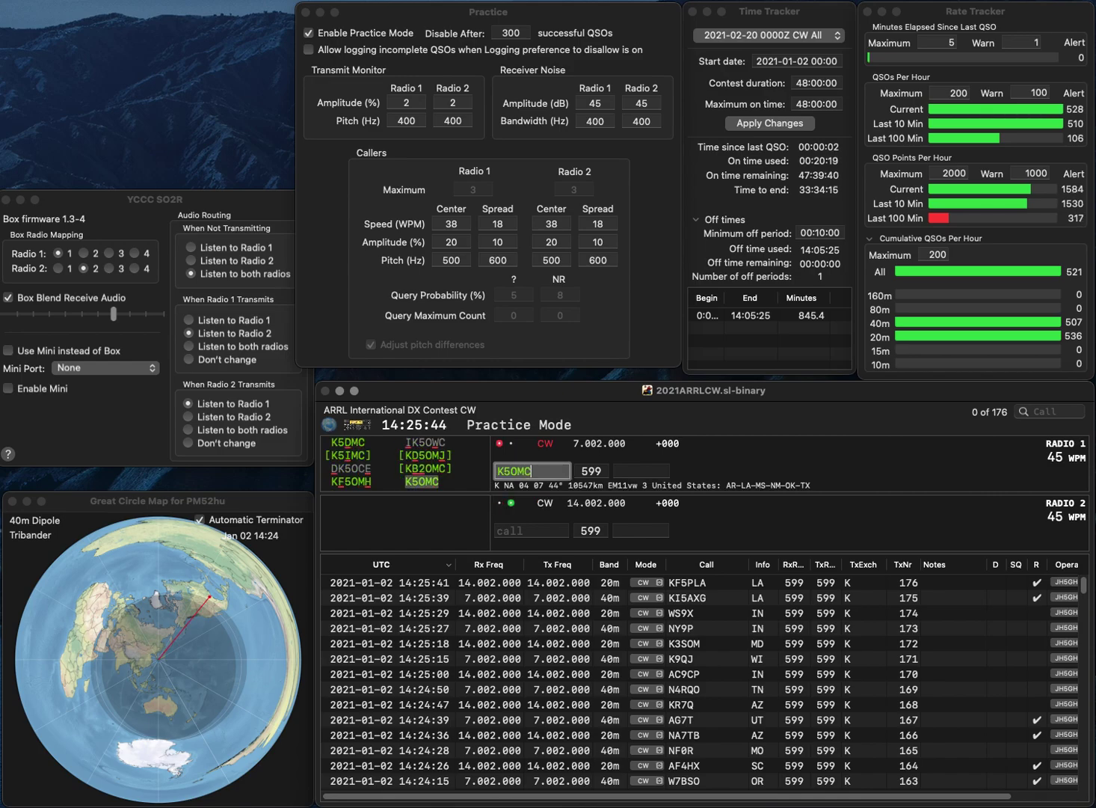
{"action": "key", "text": "Return"}
{"action": "type", "text": "AC1EN"}
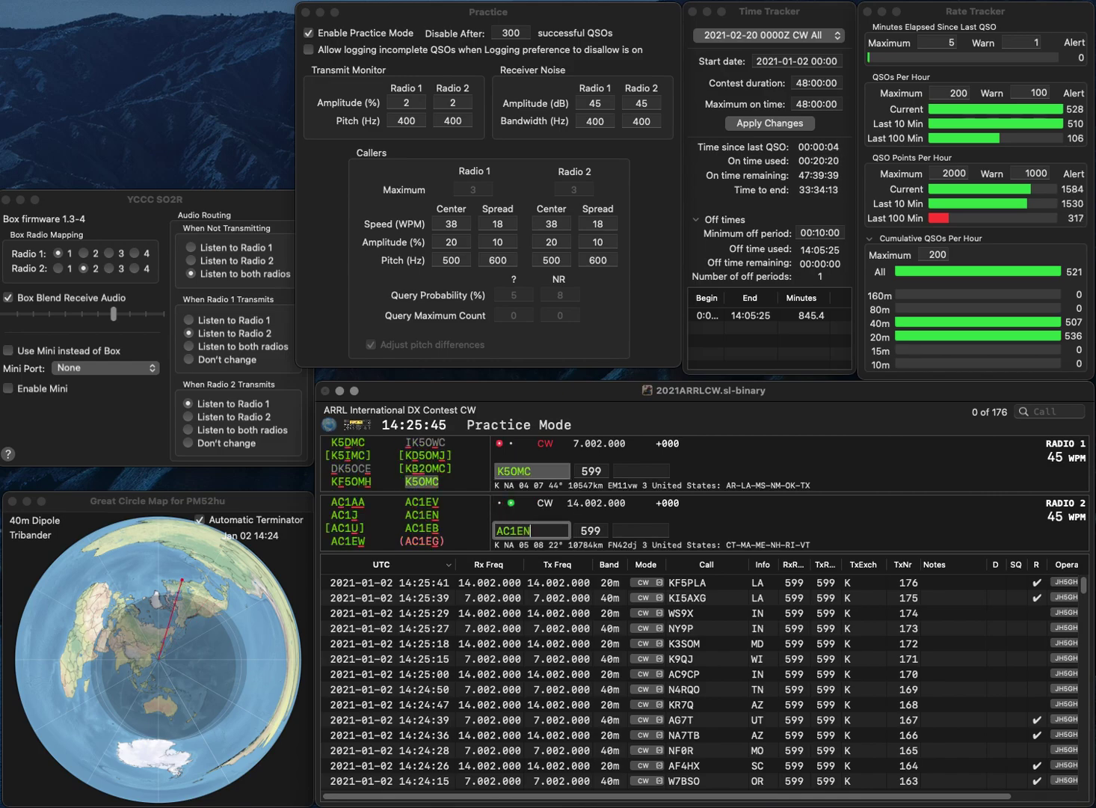
{"action": "key", "text": "Return"}
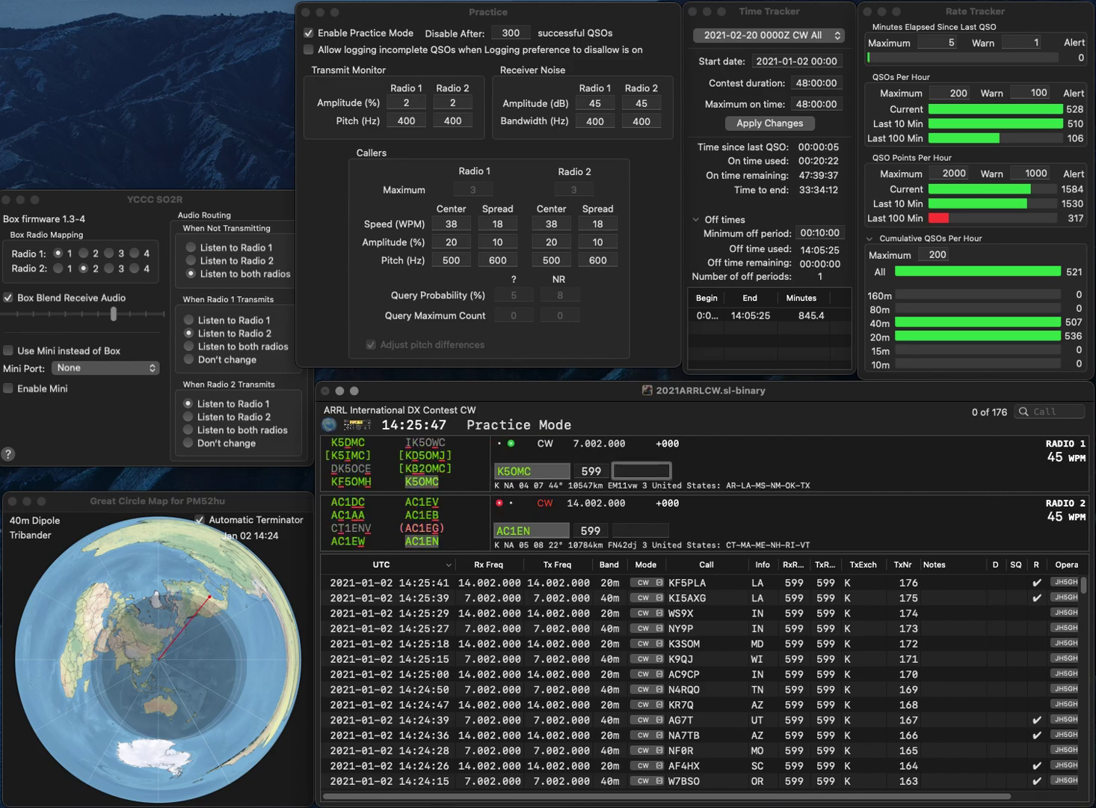
{"action": "type", "text": "TX"}
{"action": "key", "text": "Return"}
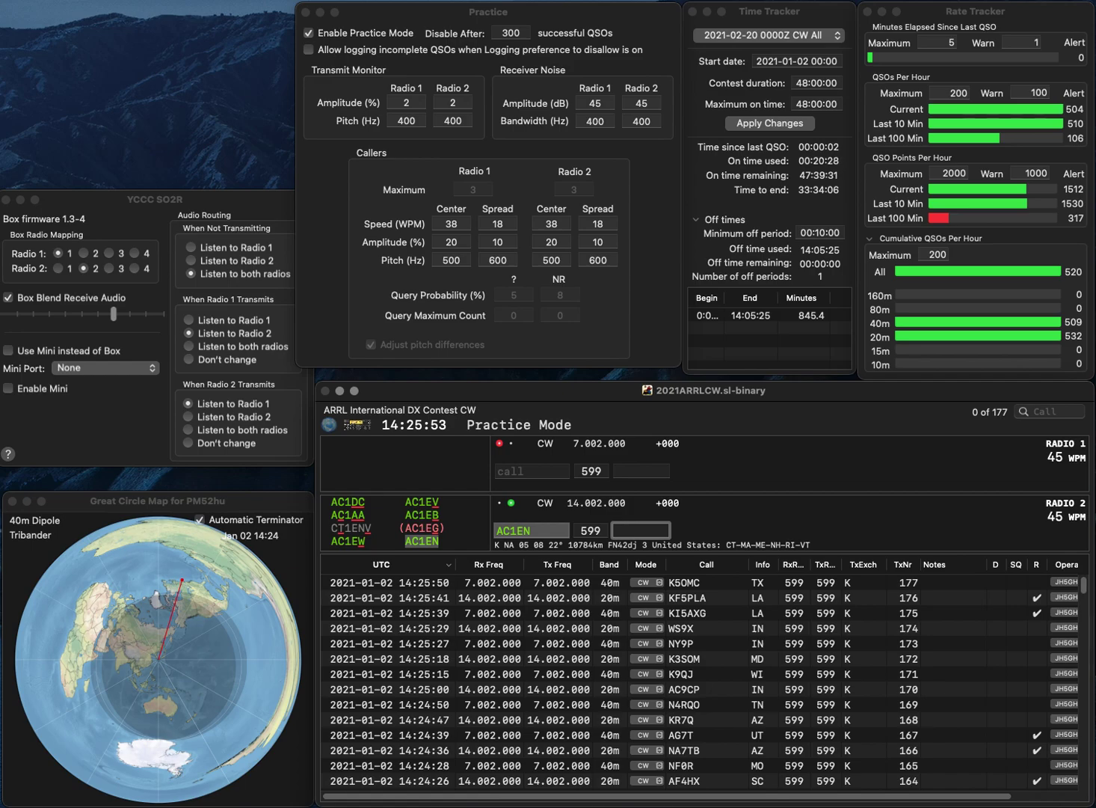
{"action": "type", "text": "CT"}
{"action": "key", "text": "Return"}
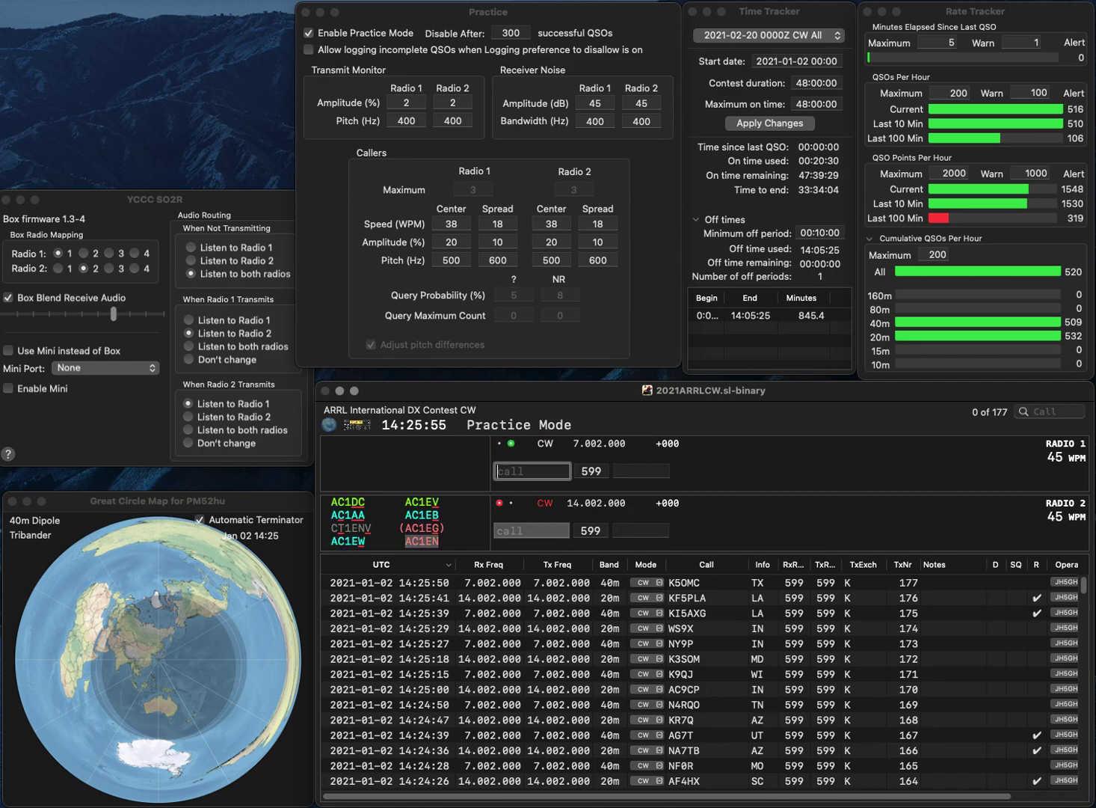
{"action": "type", "text": "VA3NQ"}
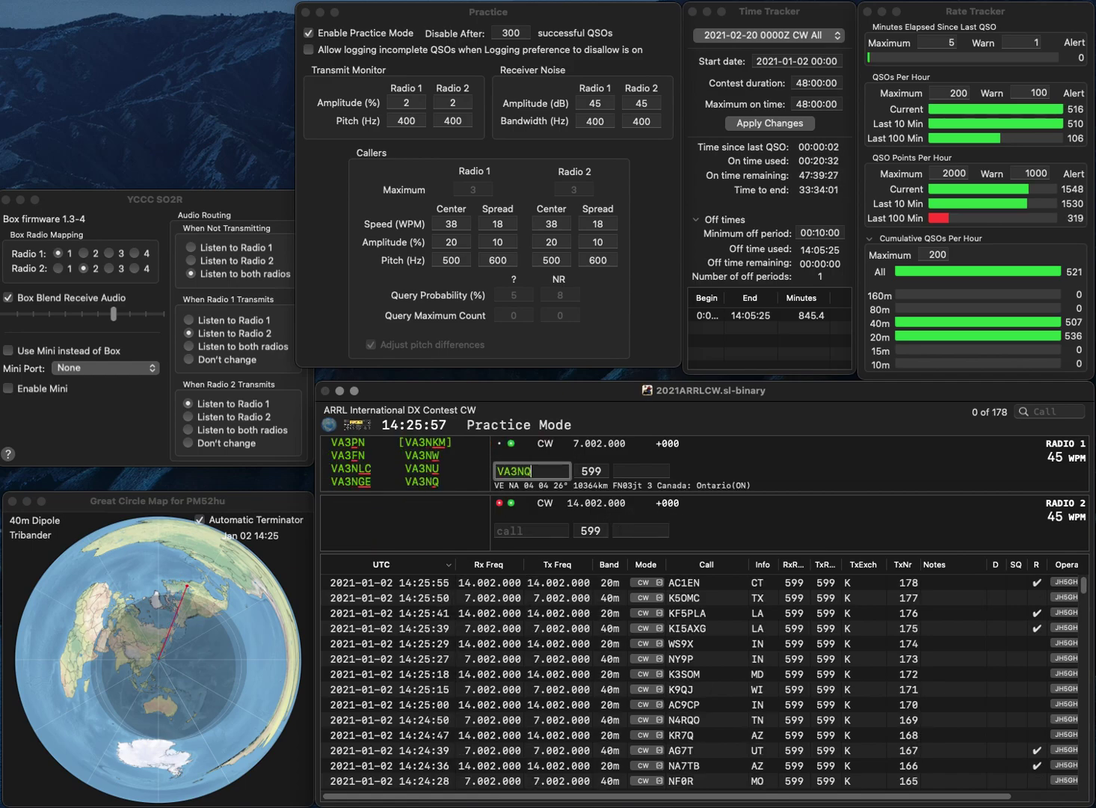
{"action": "key", "text": "Return"}
{"action": "type", "text": "KU7T"}
{"action": "key", "text": "Return"}
{"action": "type", "text": "ON"}
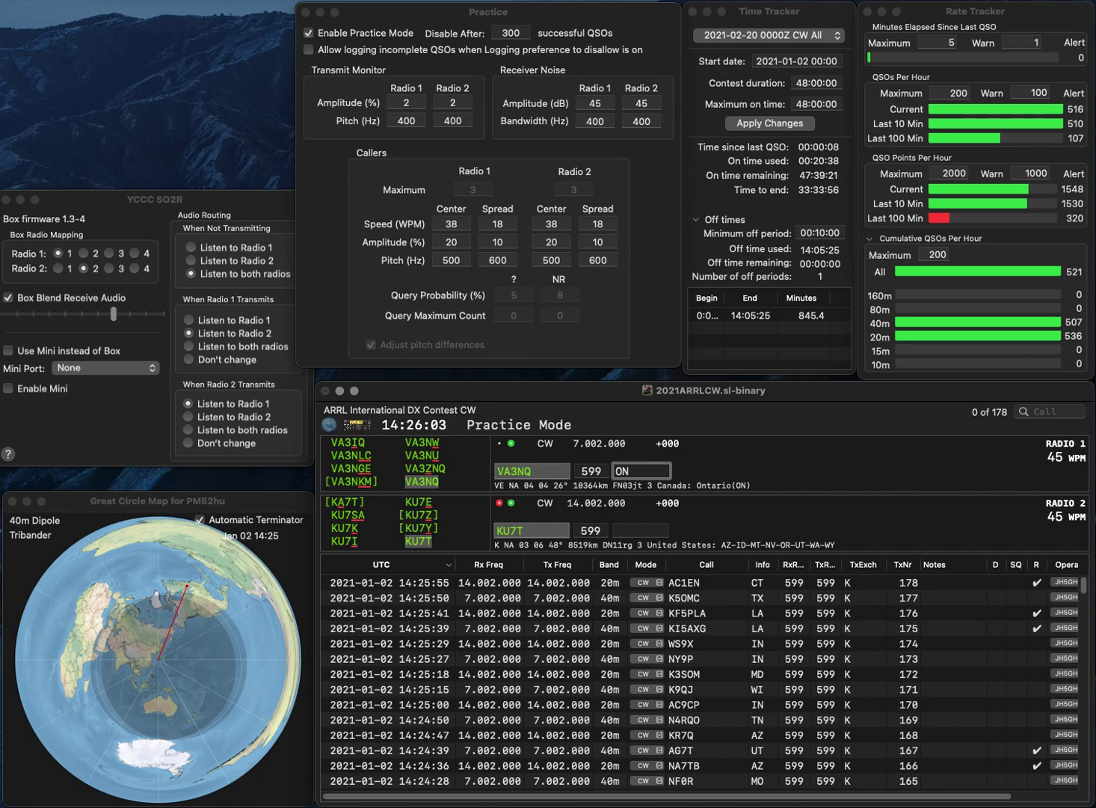
{"action": "key", "text": "Return"}
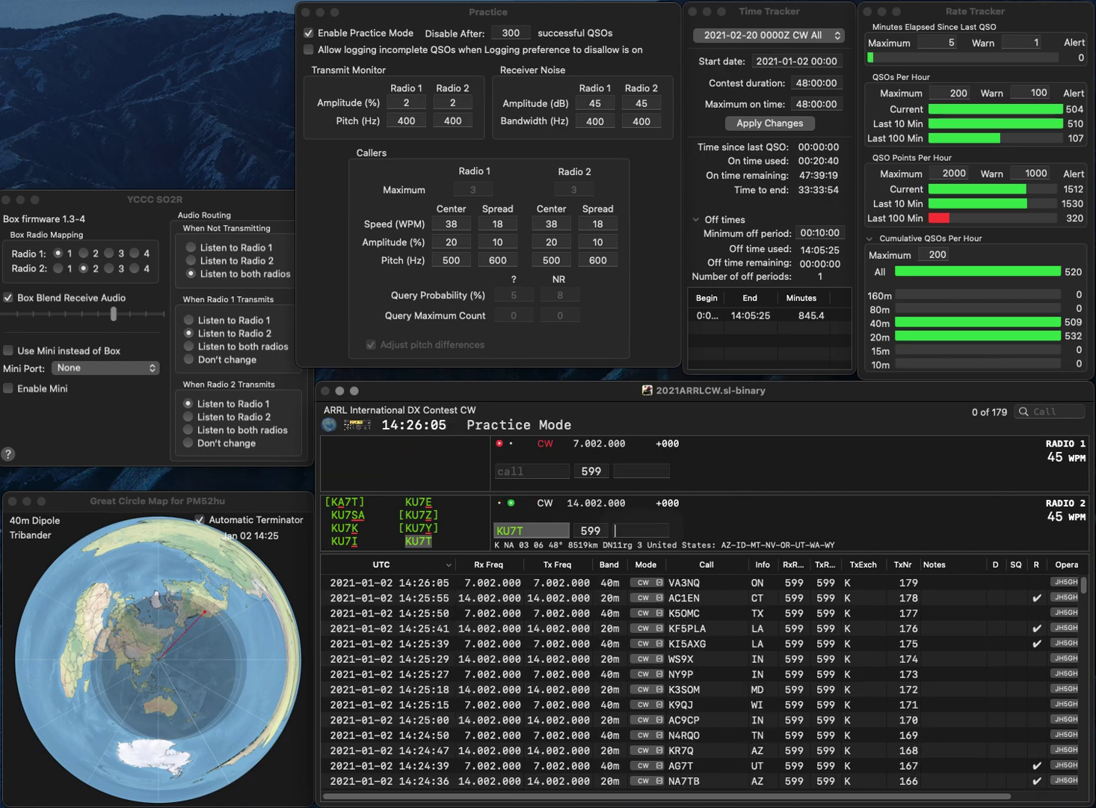
{"action": "type", "text": "AZ"}
{"action": "key", "text": "Return"}
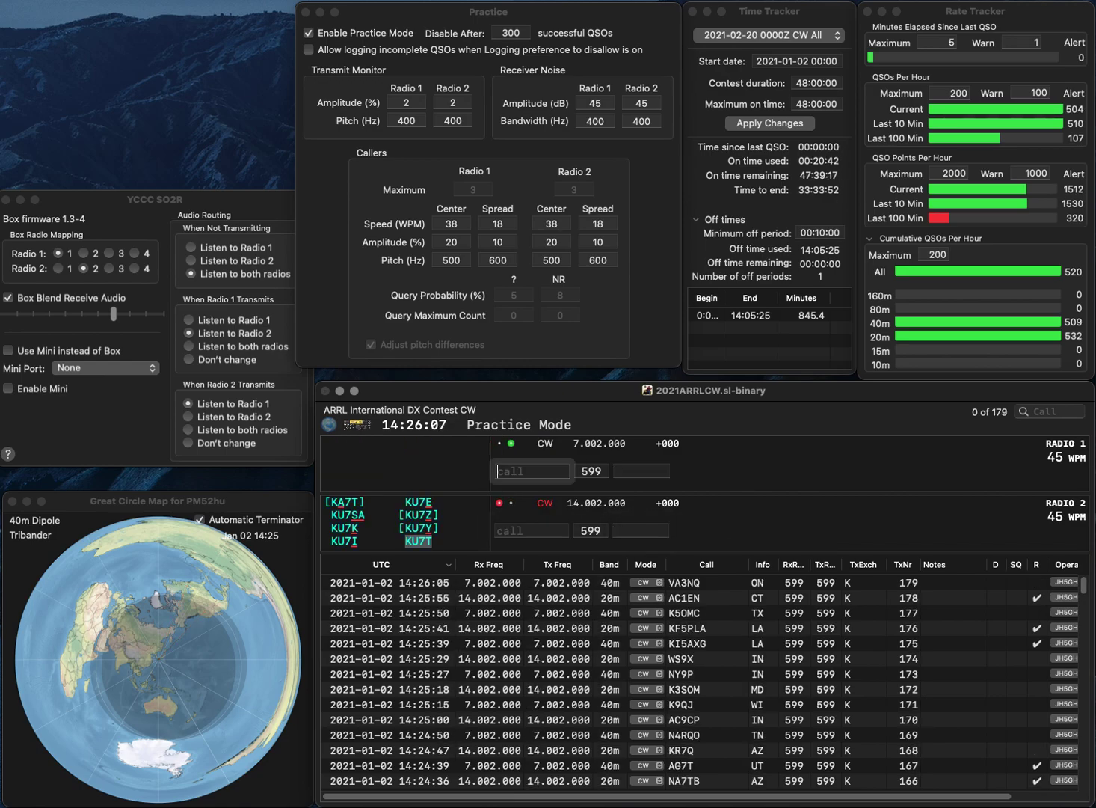
{"action": "type", "text": "W2VQ"}
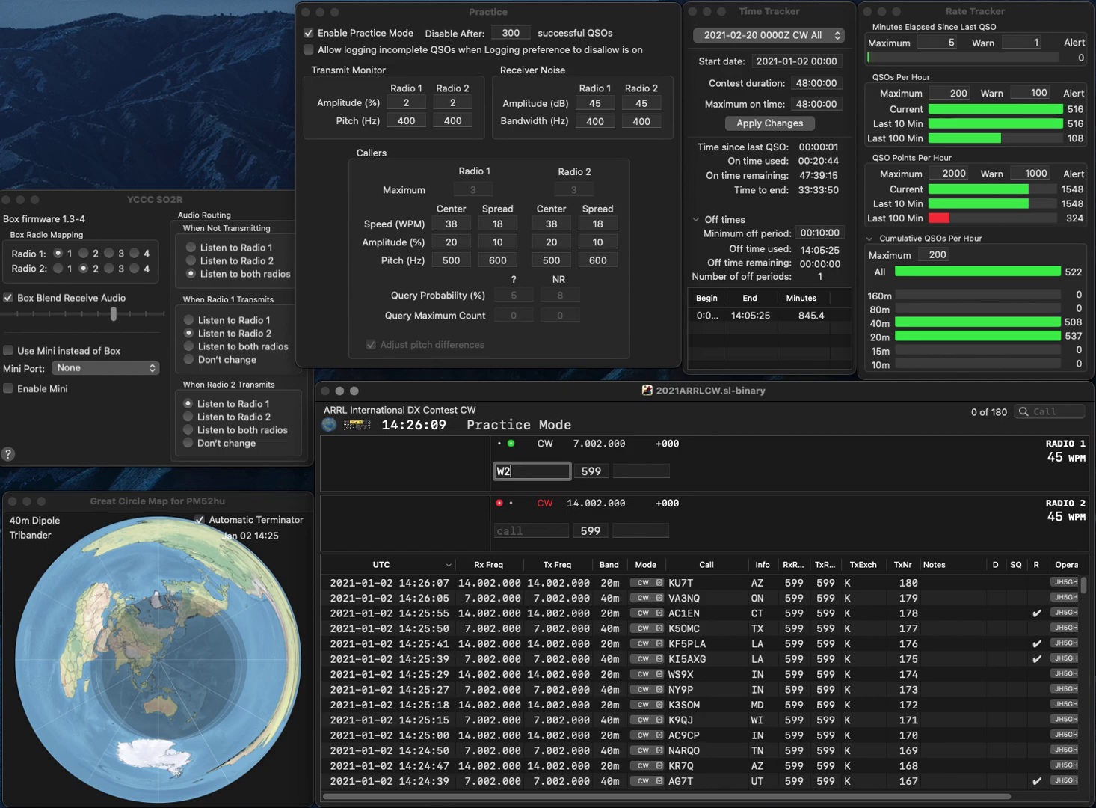
{"action": "key", "text": "Return"}
{"action": "type", "text": "KR"}
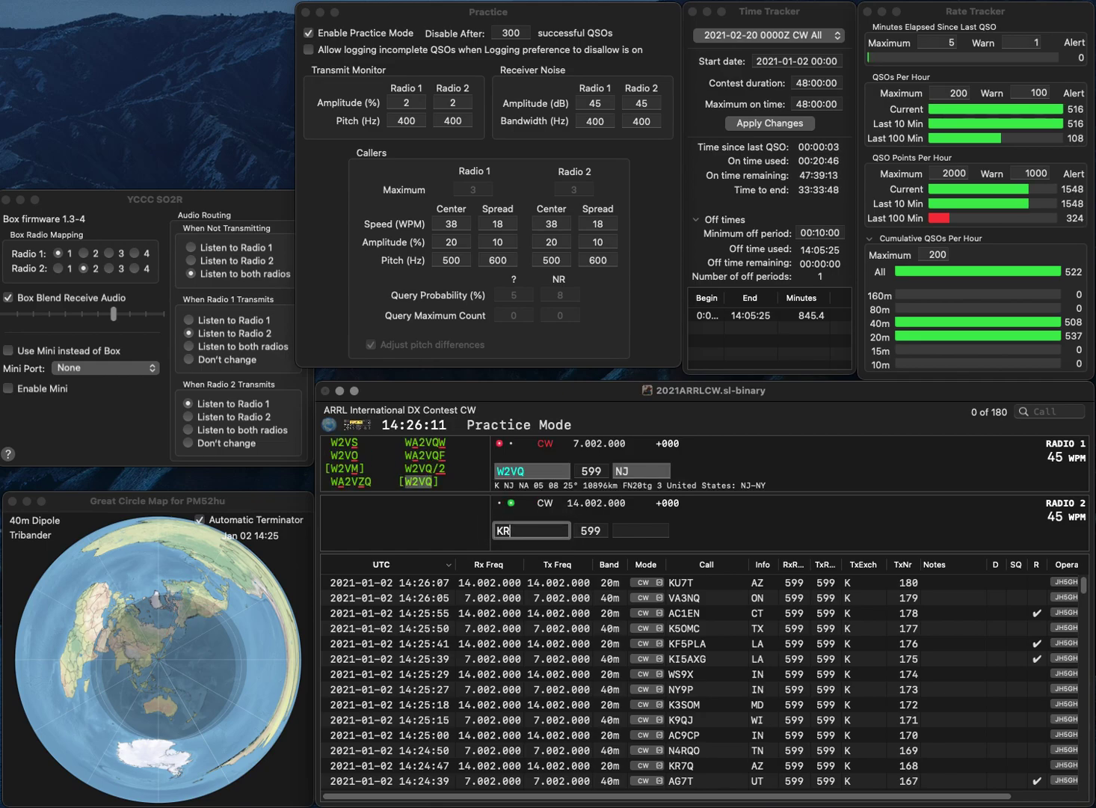
{"action": "type", "text": "9U"}
{"action": "key", "text": "Return"}
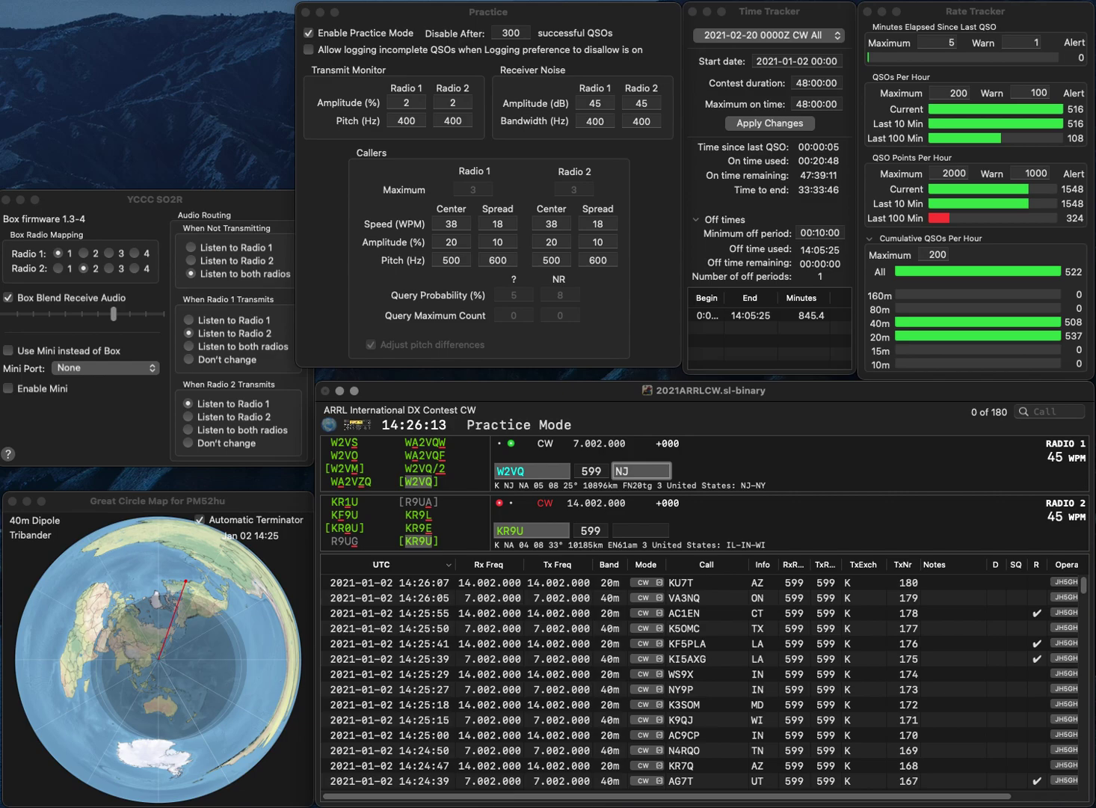
{"action": "key", "text": "Return"}
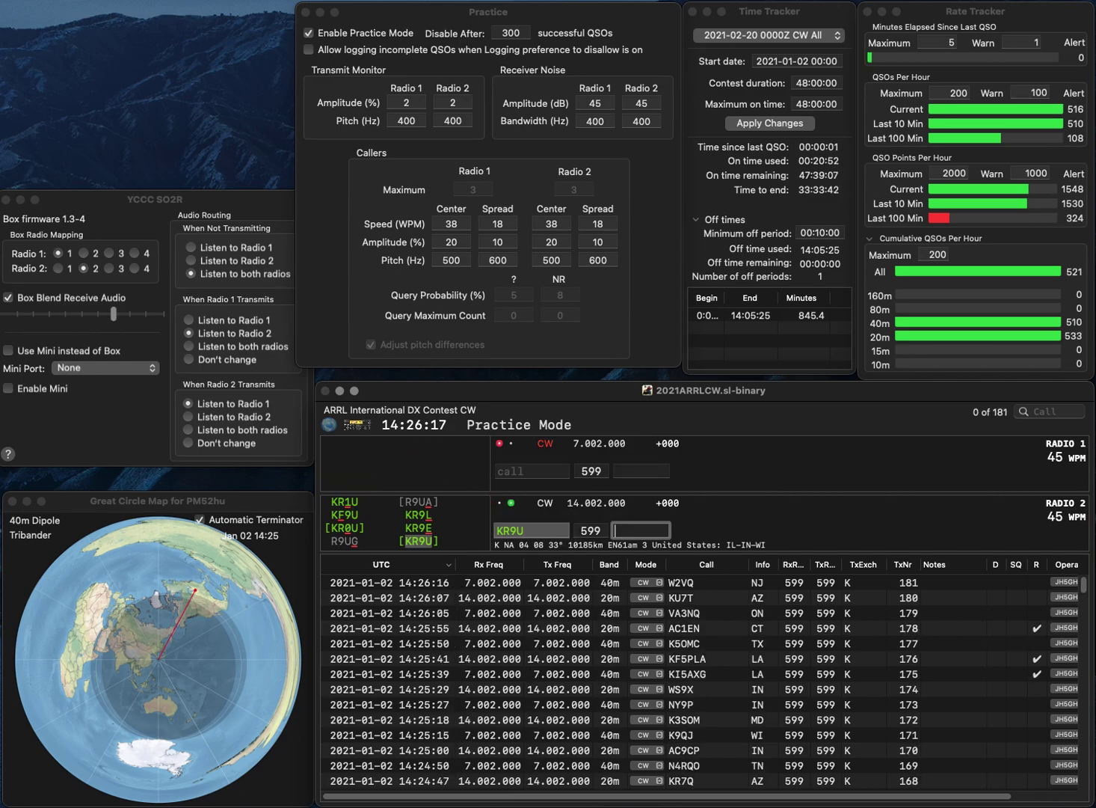
{"action": "type", "text": "IN"}
{"action": "key", "text": "Return"}
{"action": "type", "text": "WF6C"}
{"action": "key", "text": "Return"}
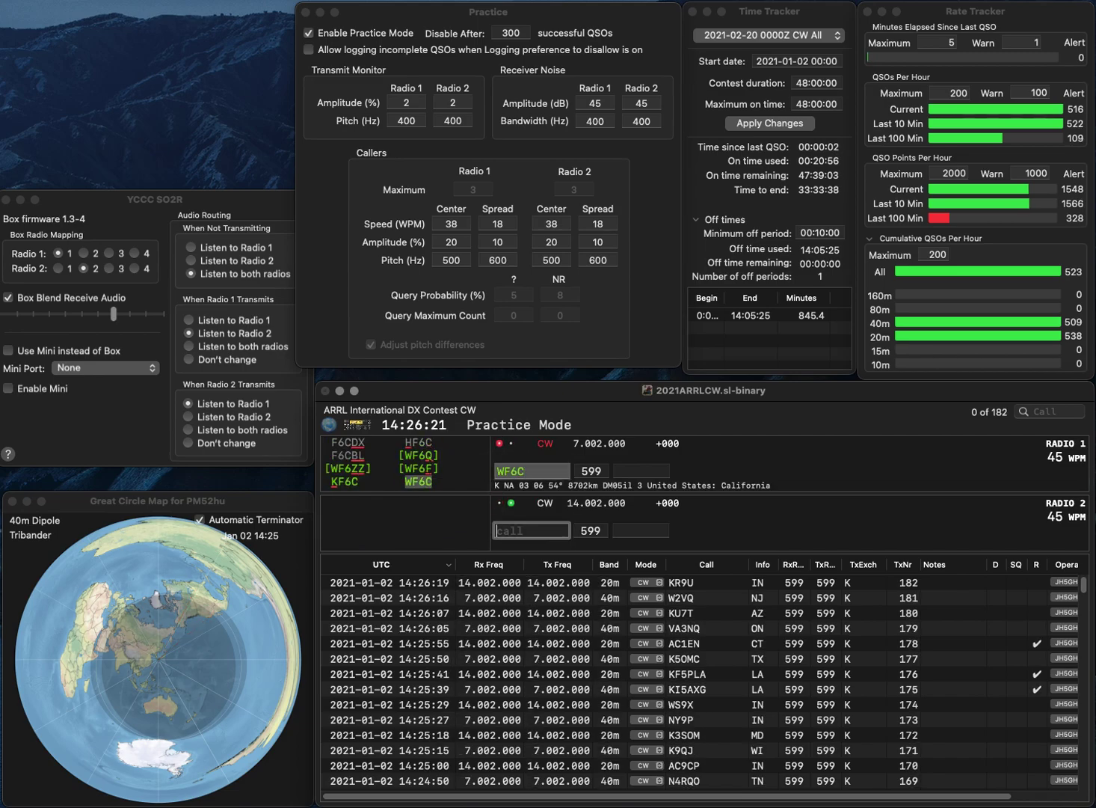
{"action": "type", "text": "K4EWG"}
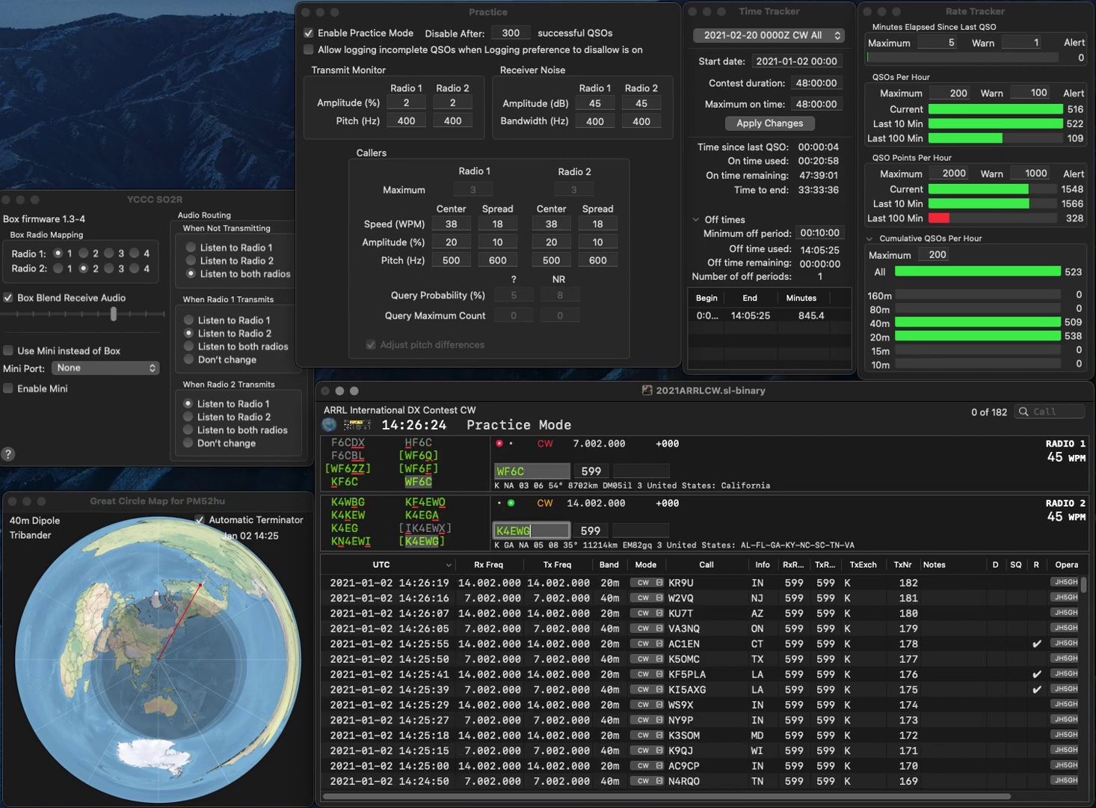
{"action": "key", "text": "Return"}
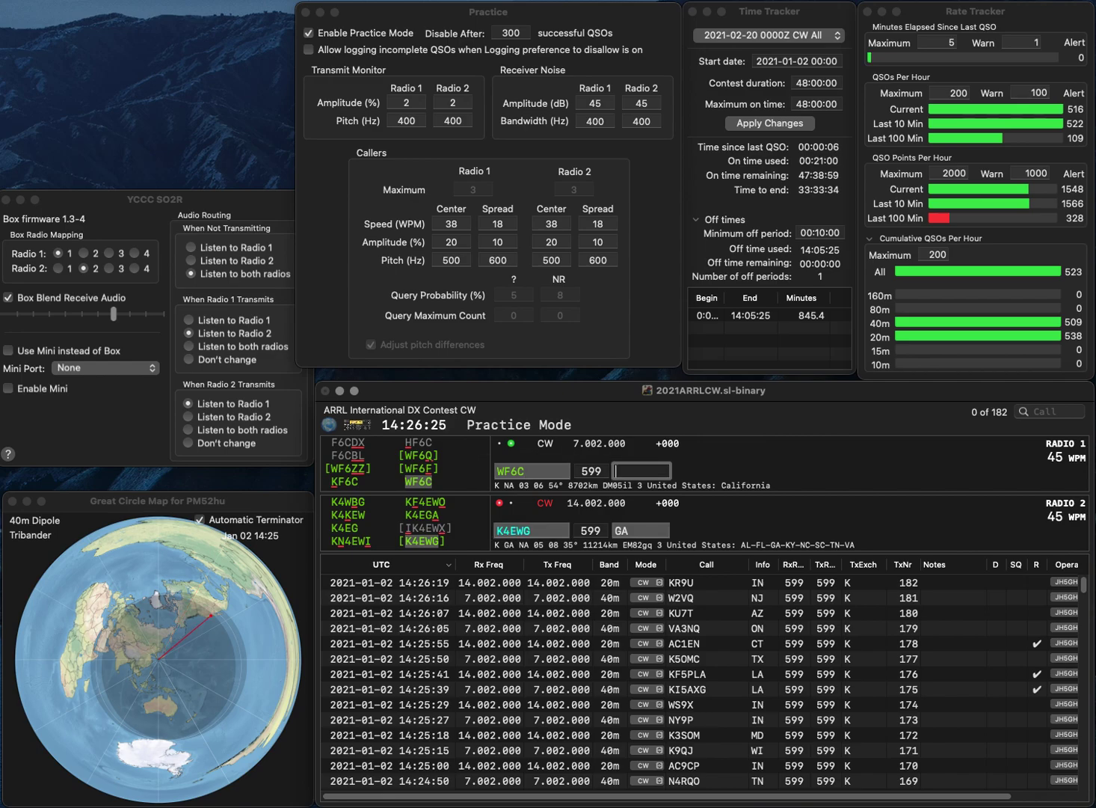
{"action": "type", "text": "CA"}
{"action": "key", "text": "Return"}
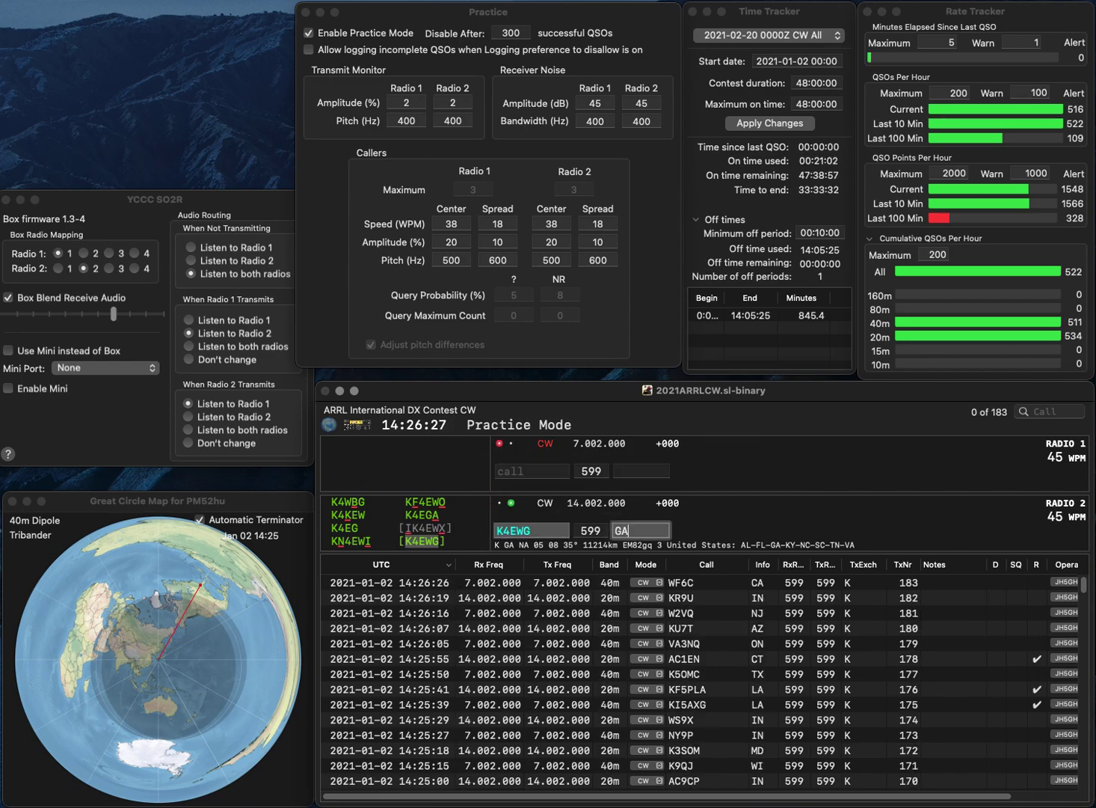
{"action": "key", "text": "Return"}
{"action": "type", "text": "KK4C"}
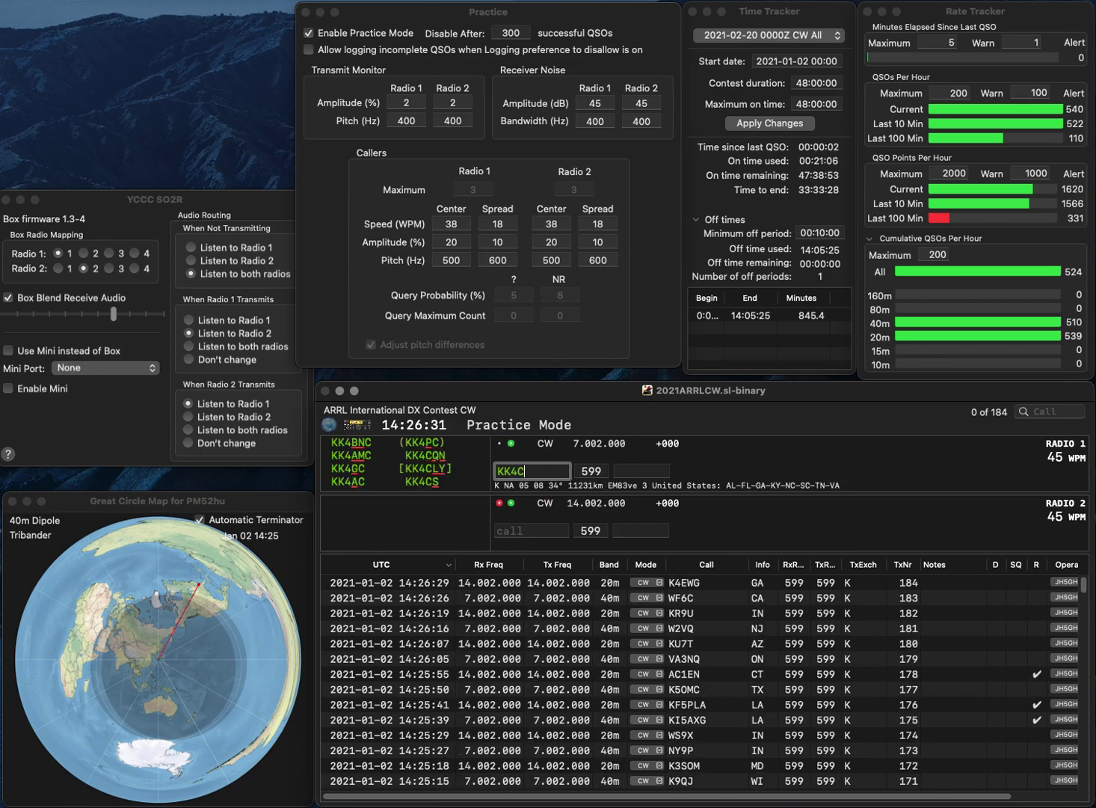
{"action": "type", "text": "QN"}
{"action": "key", "text": "Return"}
{"action": "type", "text": "5T"}
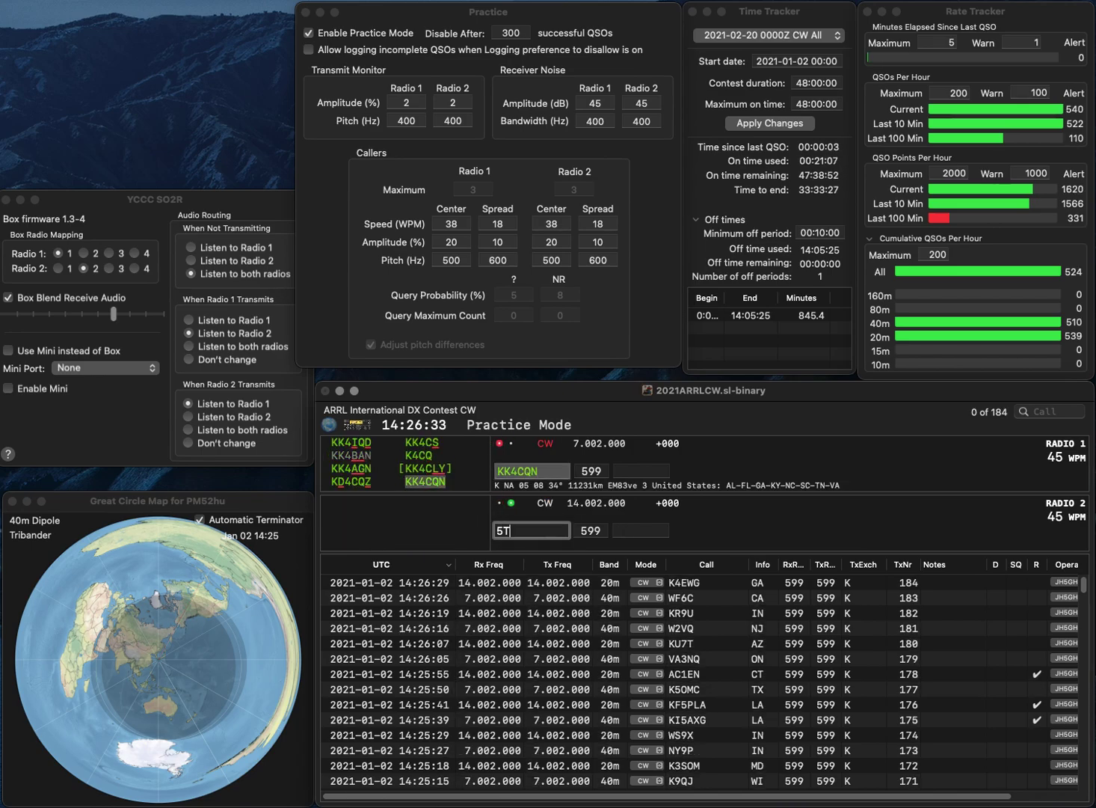
{"action": "type", "text": "AQ"}
{"action": "key", "text": "Return"}
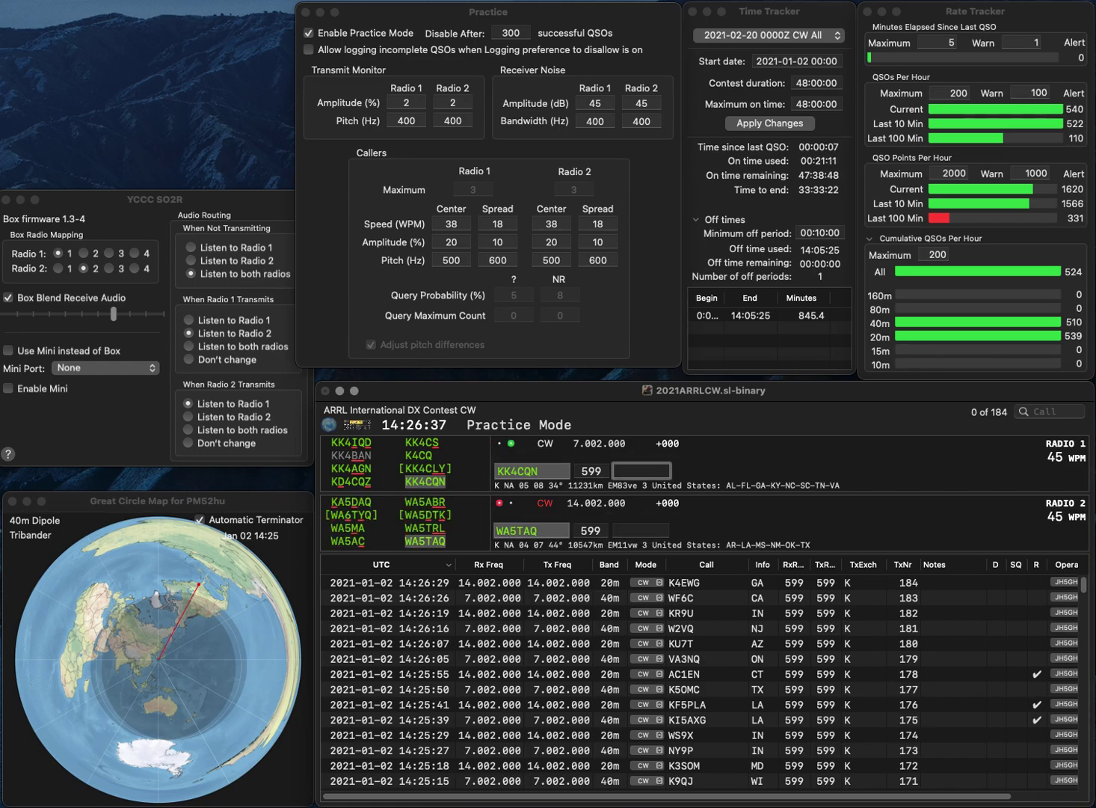
{"action": "type", "text": "SC"}
{"action": "key", "text": "Return"}
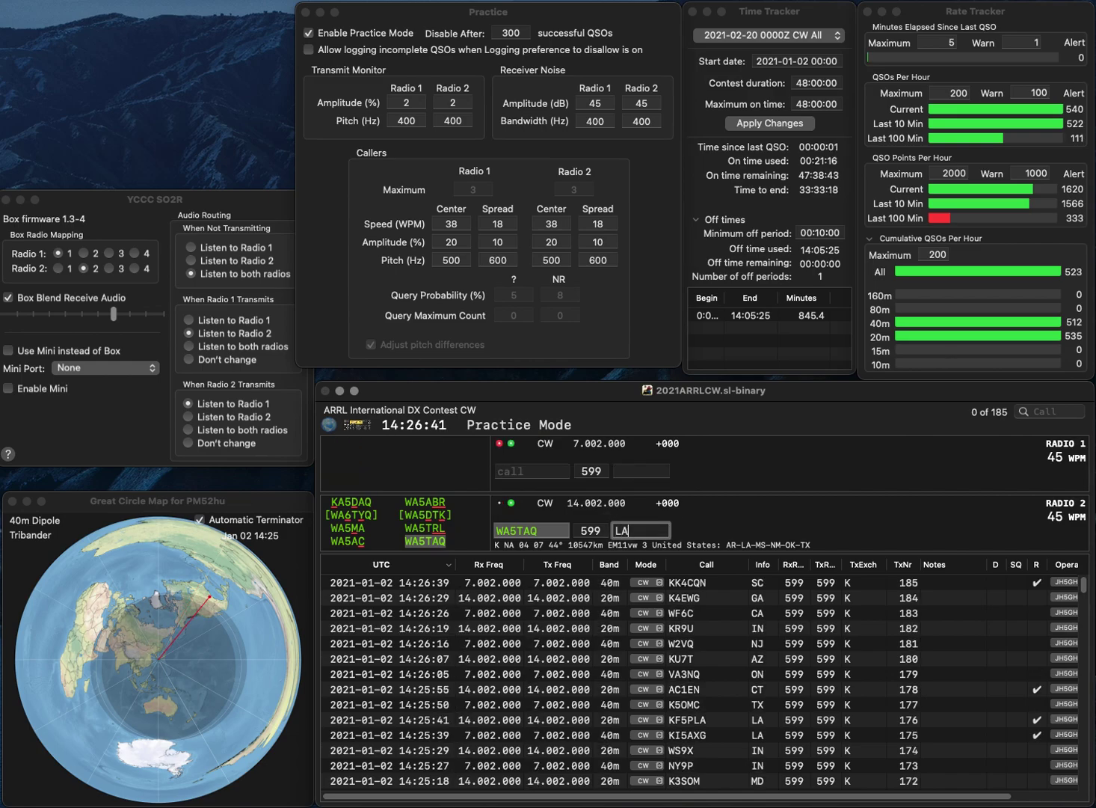
{"action": "key", "text": "Return"}
{"action": "type", "text": "VE4PDX"}
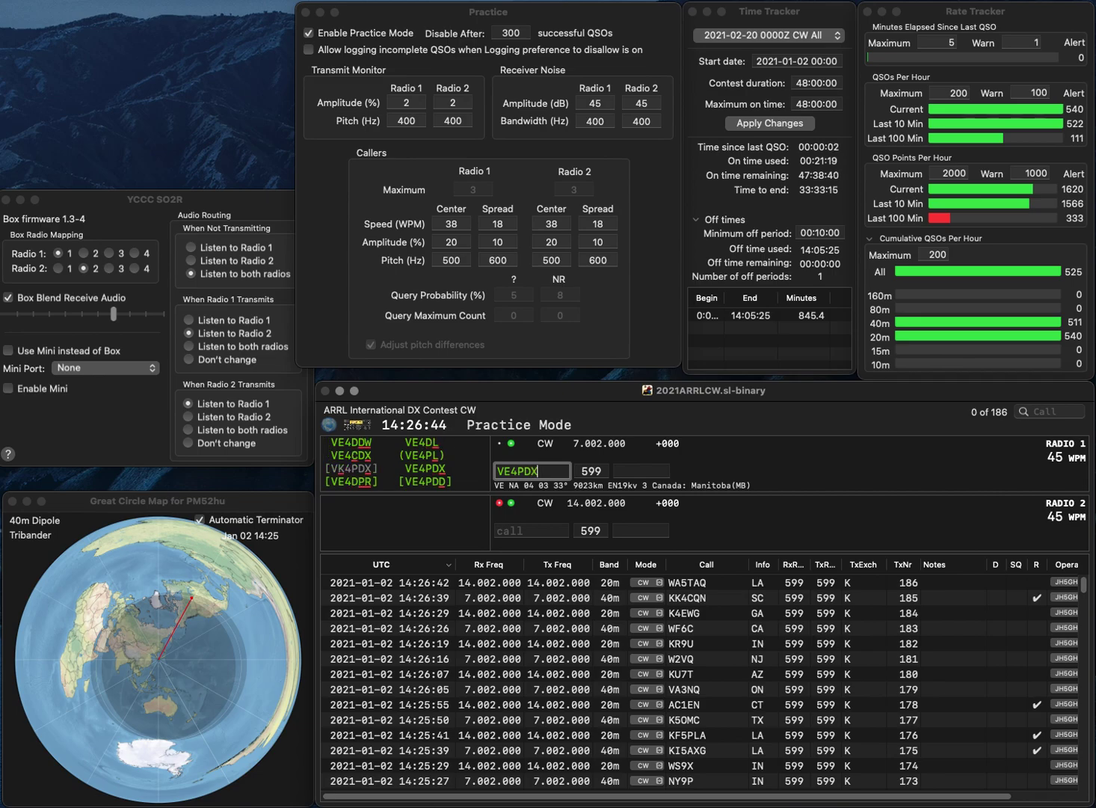
{"action": "key", "text": "Return"}
{"action": "type", "text": "W5DLB"}
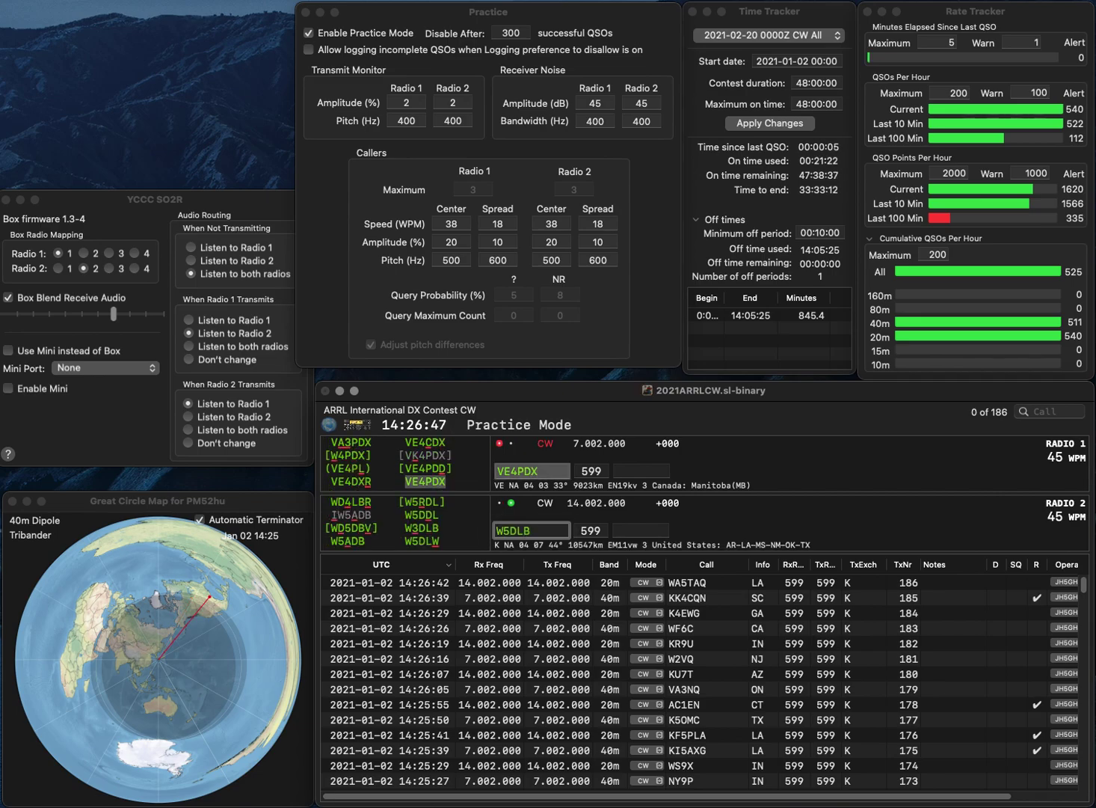
{"action": "key", "text": "Return"}
{"action": "type", "text": "MB"}
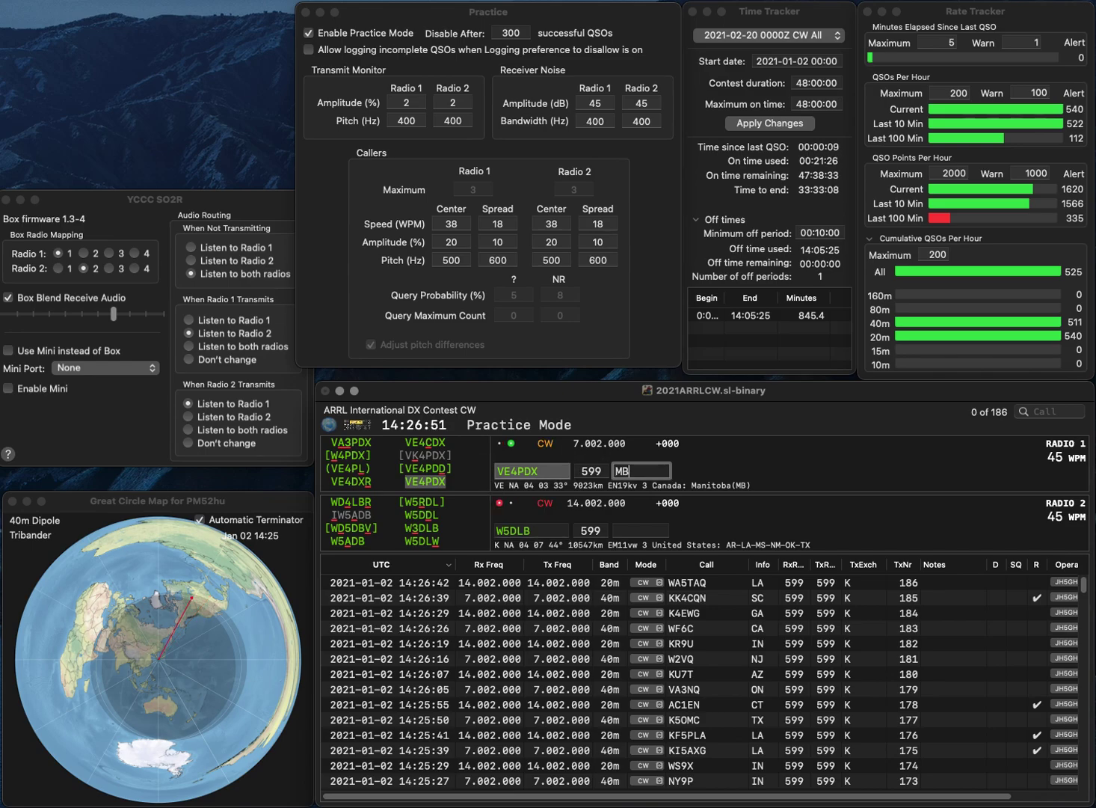
{"action": "key", "text": "Return"}
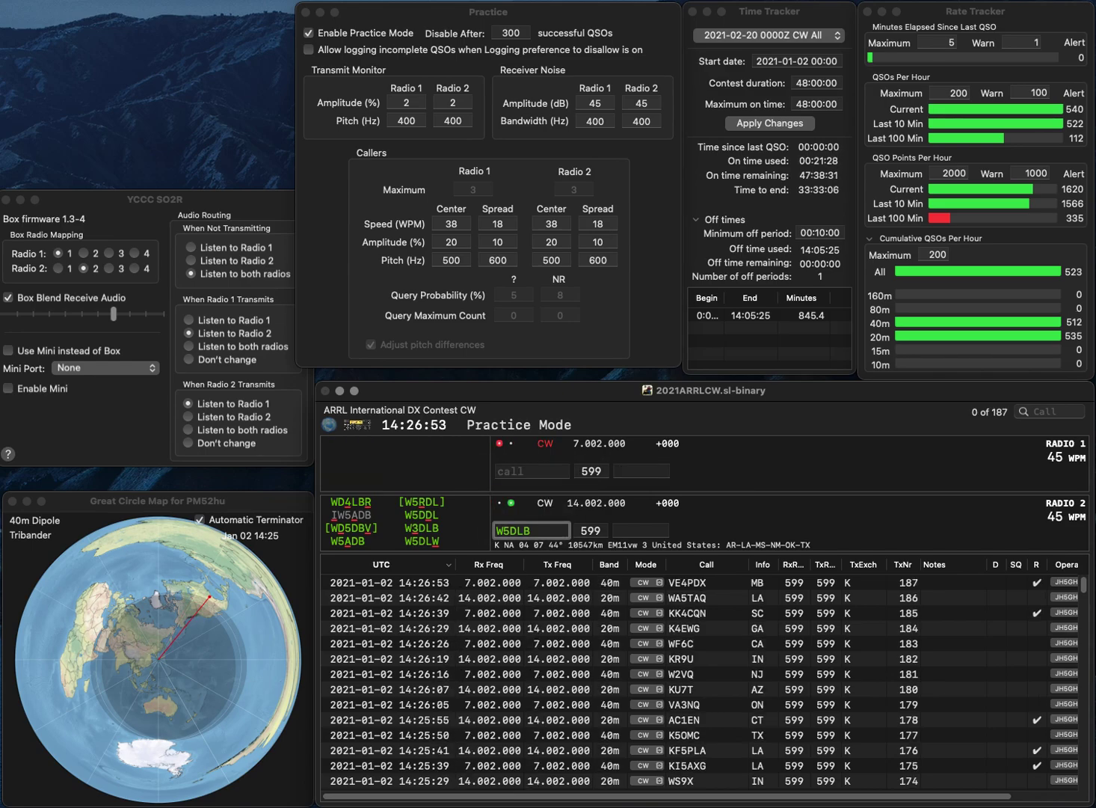
{"action": "key", "text": "BackSpace"}
{"action": "key", "text": "BackSpace"}
{"action": "key", "text": "BackSpace"}
{"action": "type", "text": "BLD"}
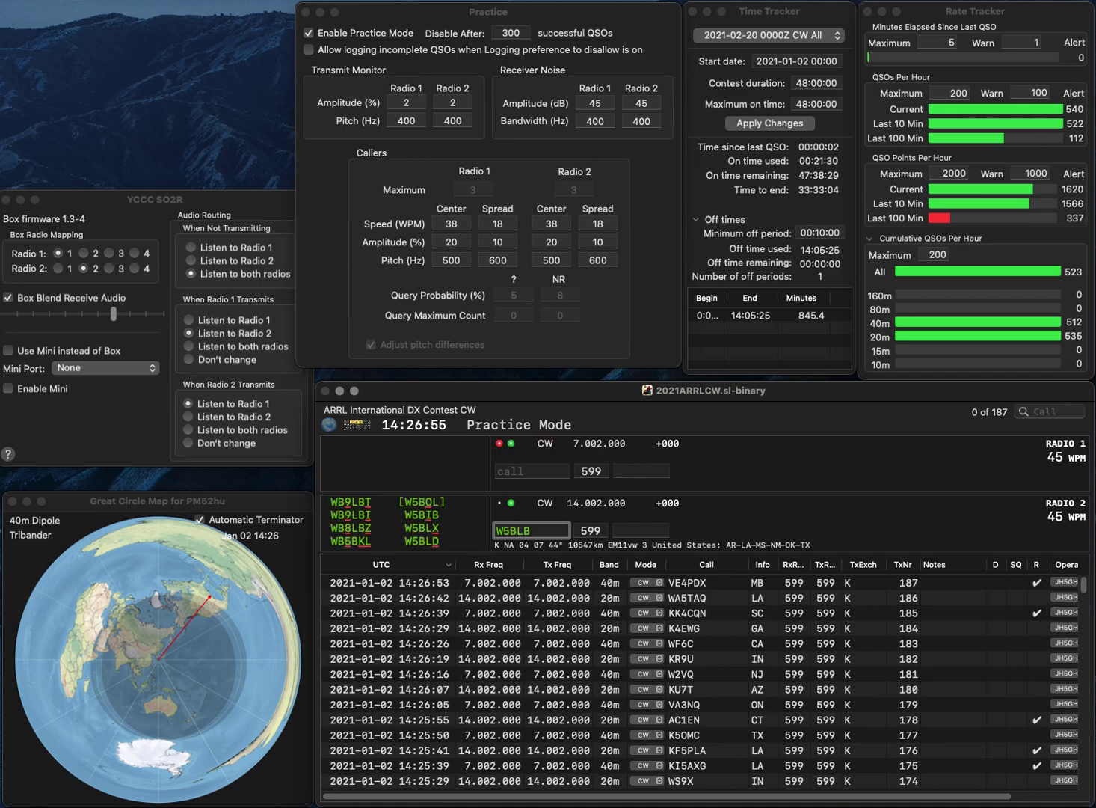
{"action": "key", "text": "Return"}
Step: Send the partial call VI on Radio 1 and log W5BLD with exchange TX on Radio 2
{"action": "type", "text": "VI"}
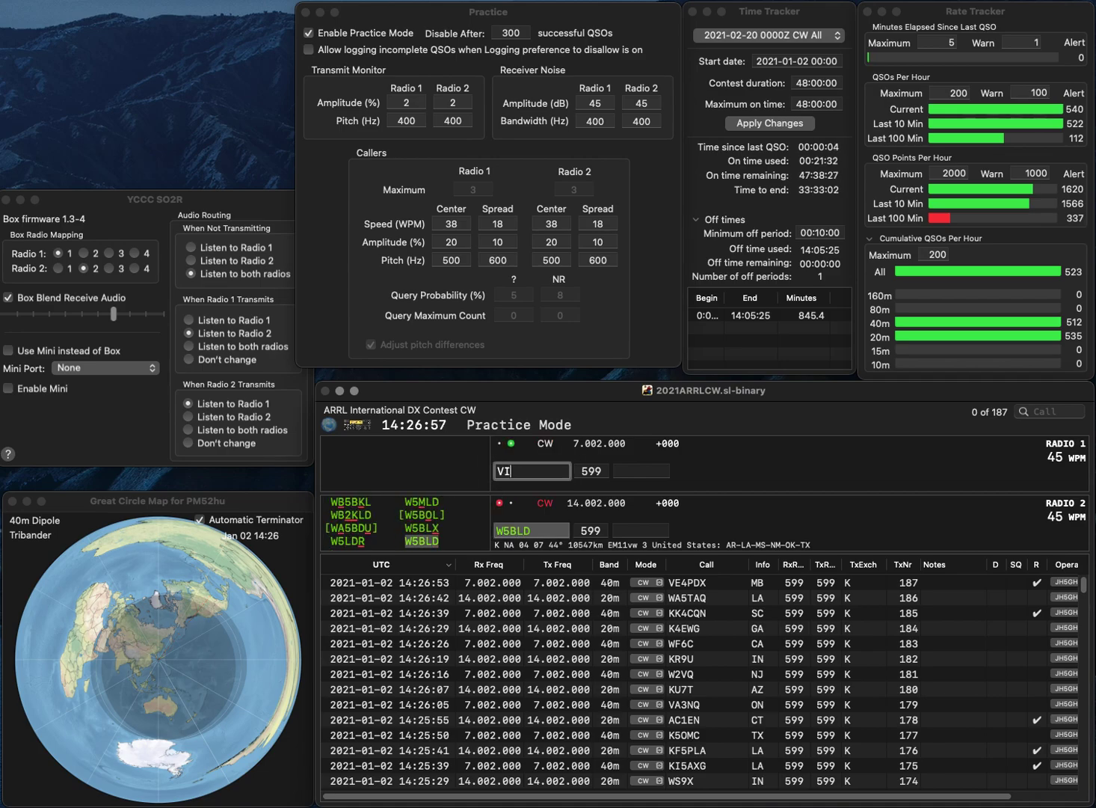
{"action": "key", "text": "space"}
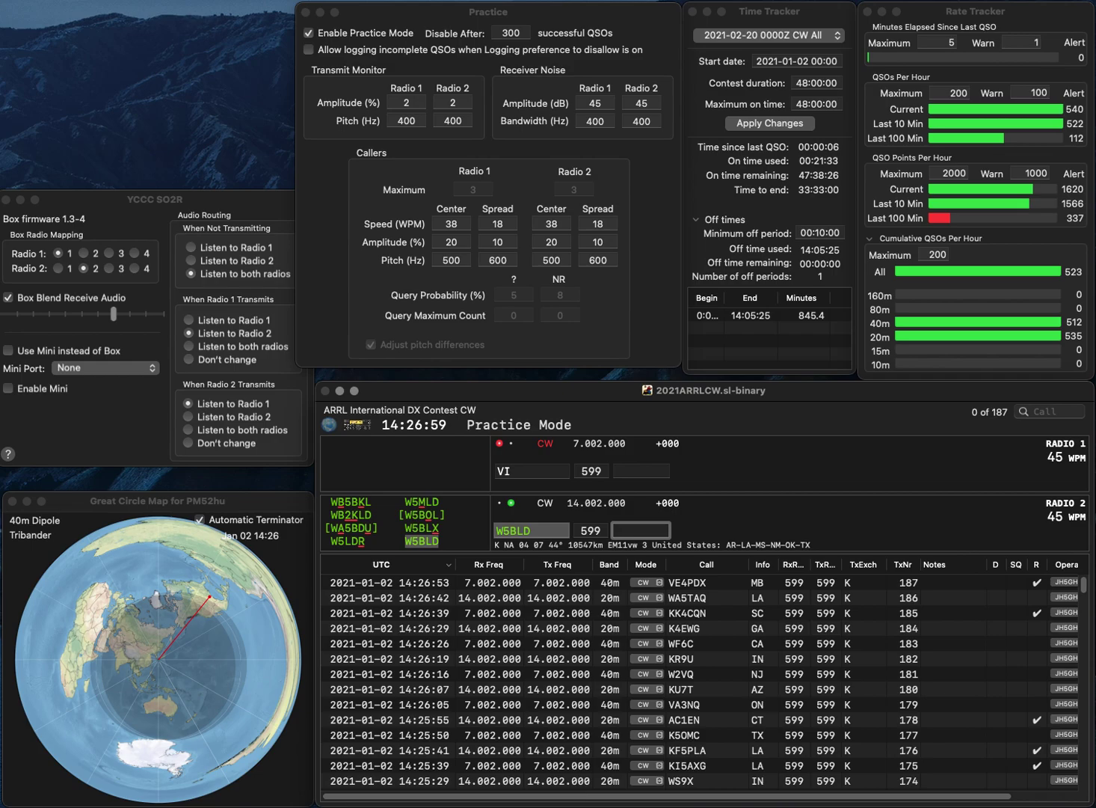
{"action": "type", "text": "TX"}
{"action": "key", "text": "Return"}
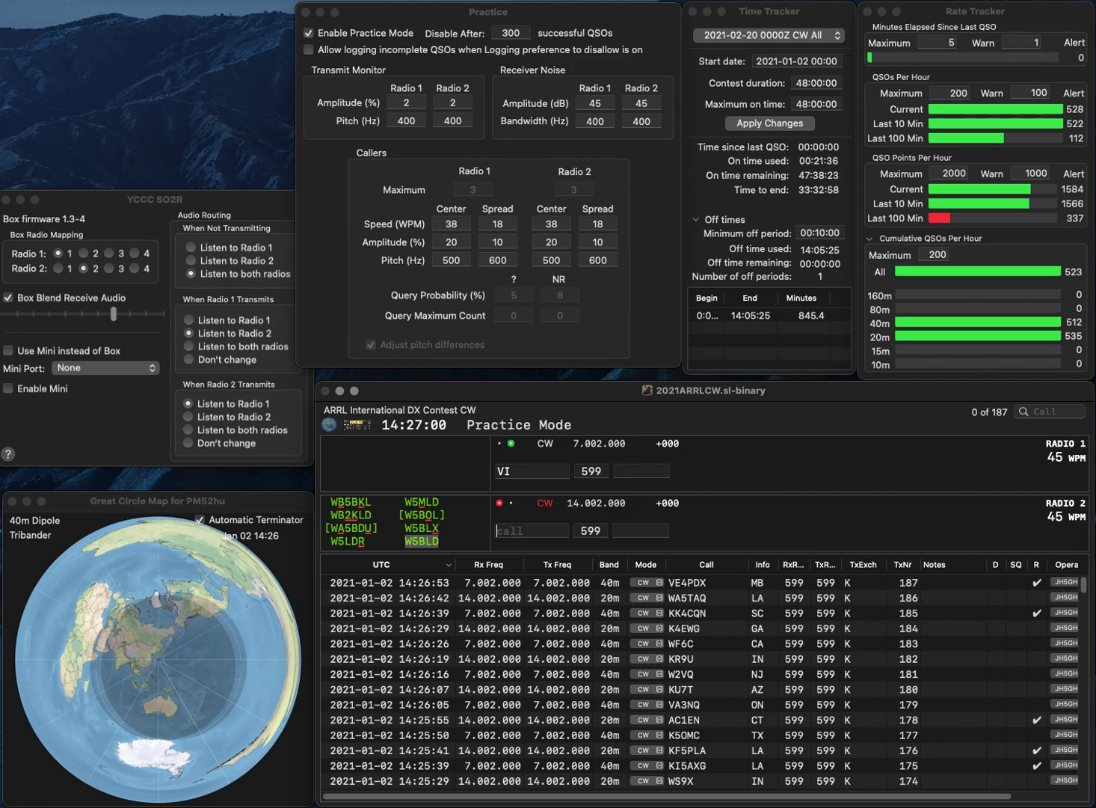
Step: Complete the Radio 1 call as N6VI, answer K7ZI on Radio 2, and correct the Radio 1 call to N6VNI
{"action": "type", "text": "N6V"}
{"action": "key", "text": "Return"}
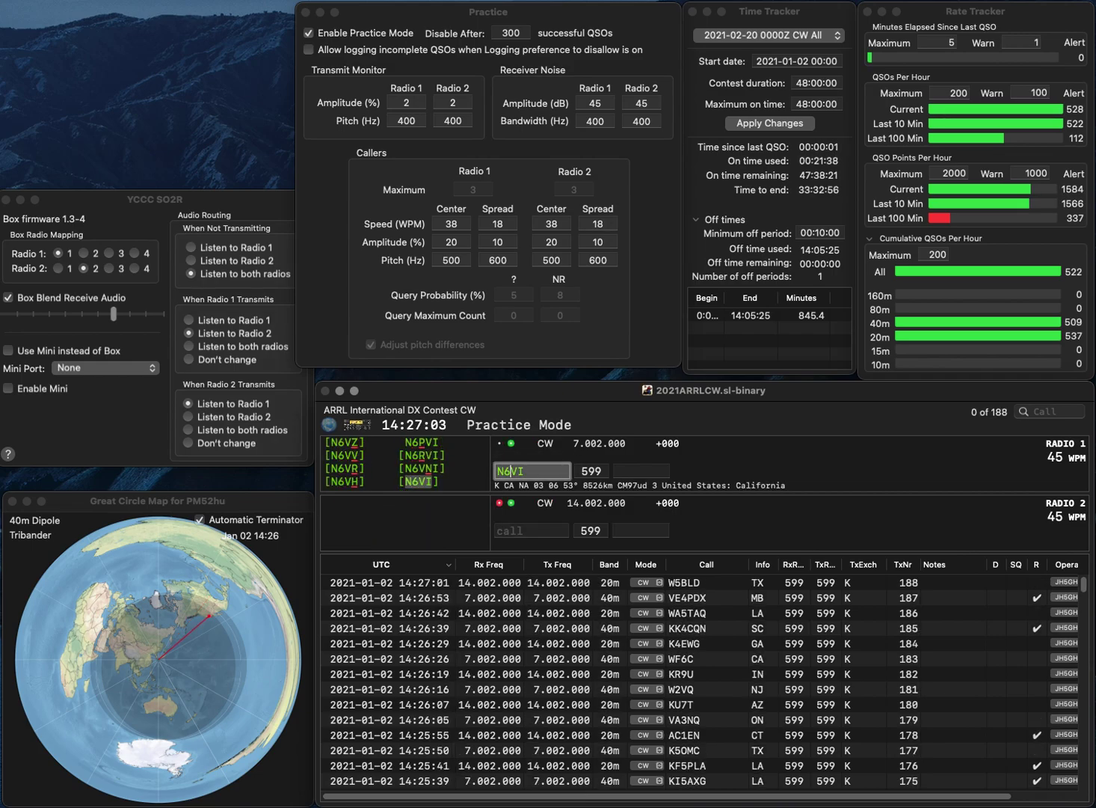
{"action": "type", "text": "K7ZI"}
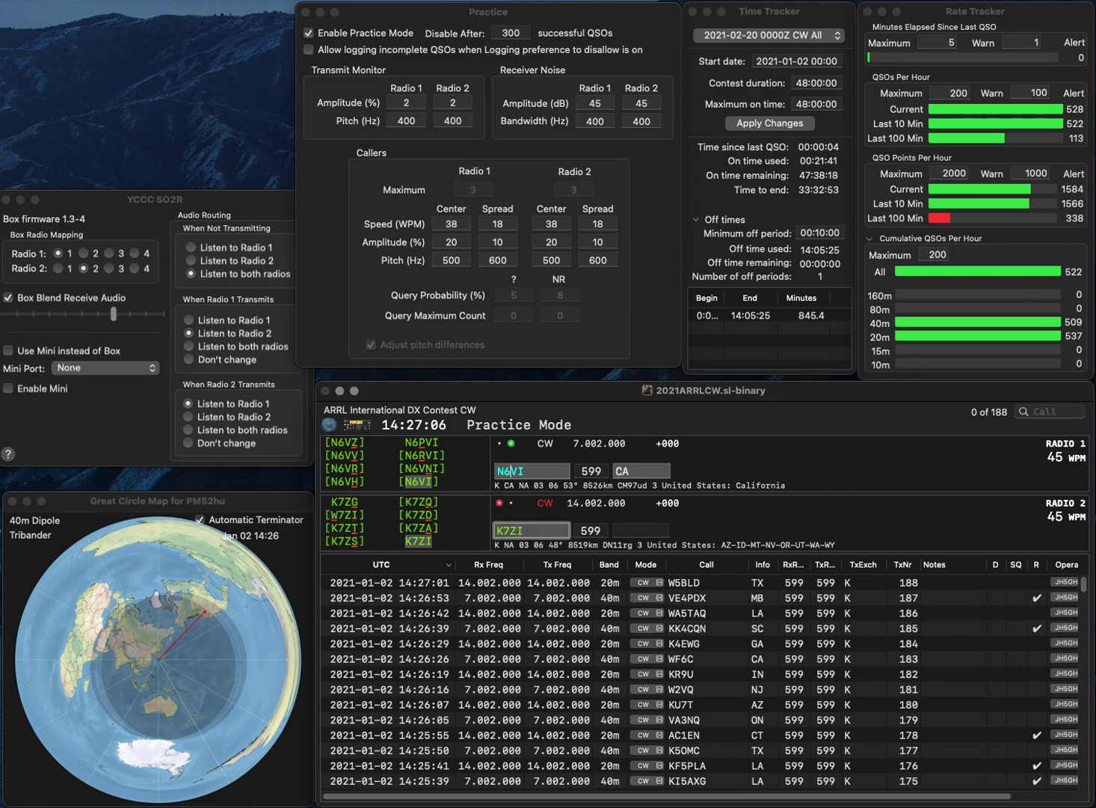
{"action": "key", "text": "backslash"}
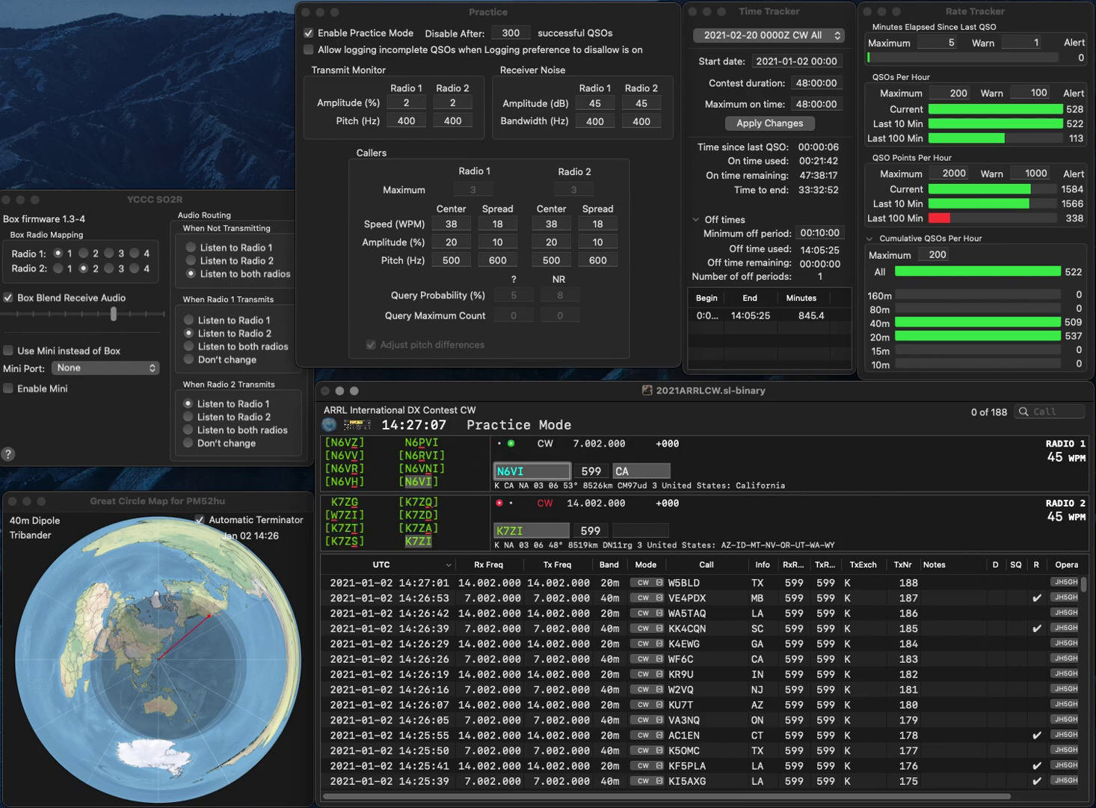
{"action": "type", "text": "N"}
{"action": "key", "text": "Return"}
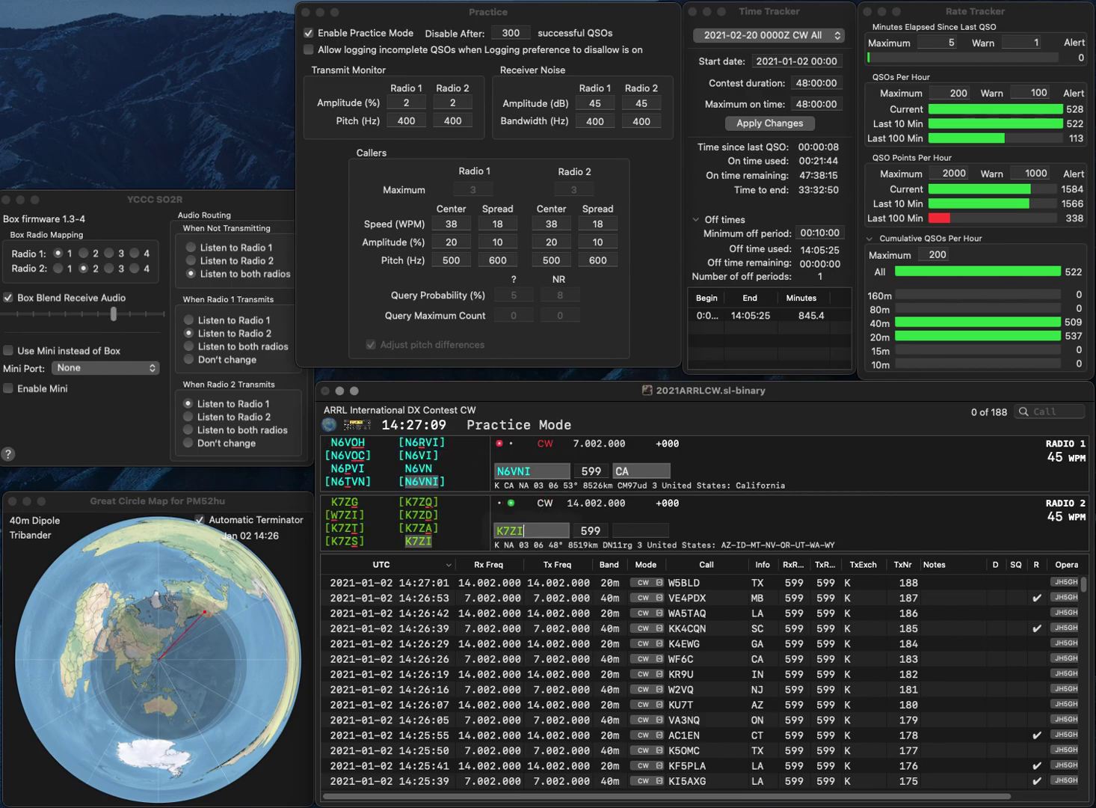
{"action": "type", "text": "AZ"}
{"action": "key", "text": "Return"}
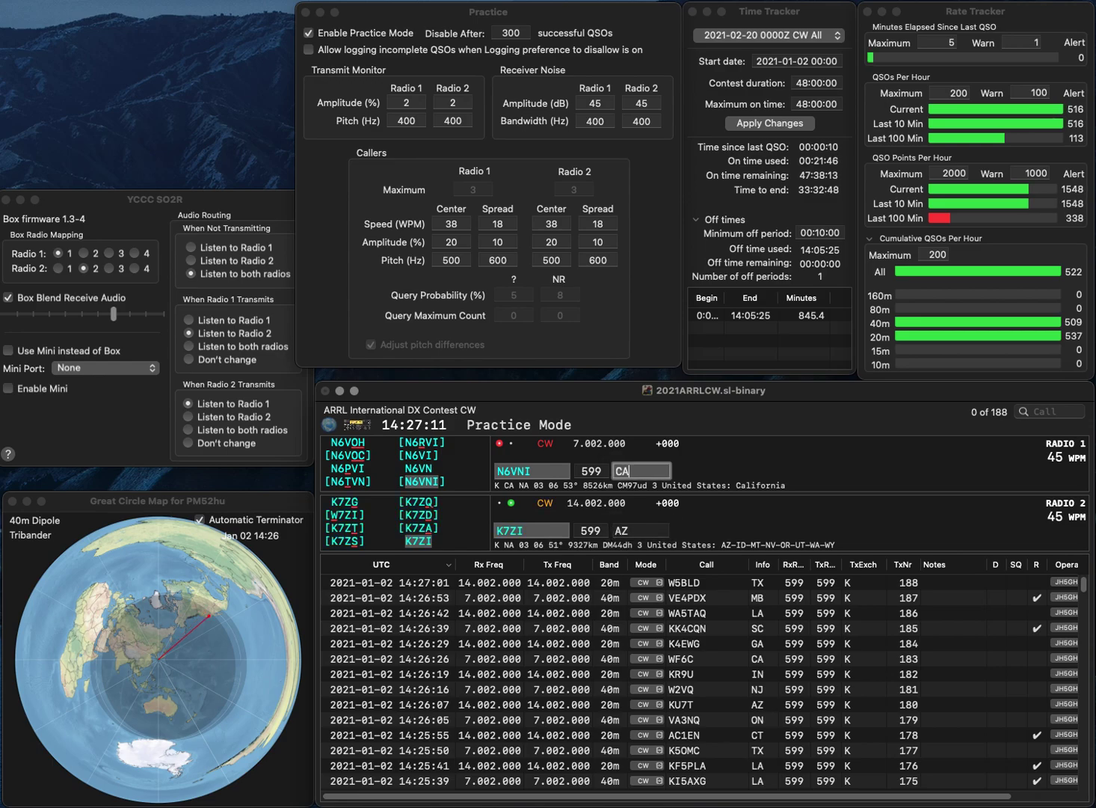
{"action": "key", "text": "Return"}
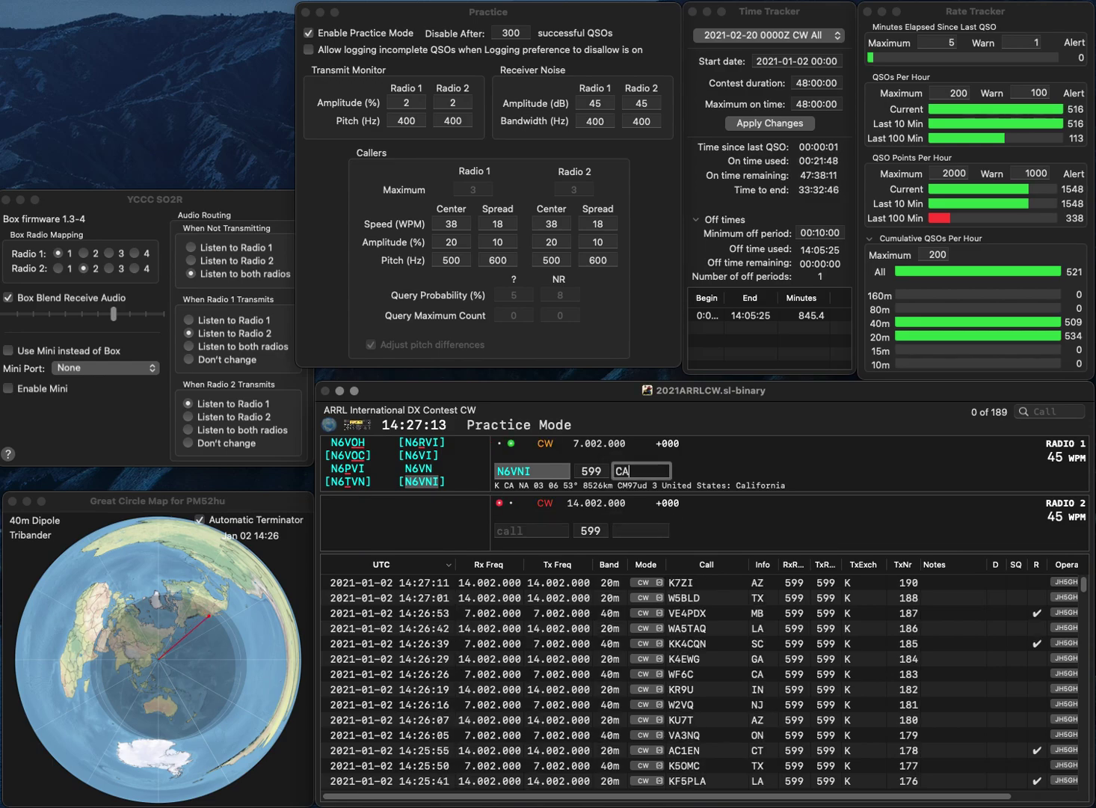
{"action": "type", "text": "KC"}
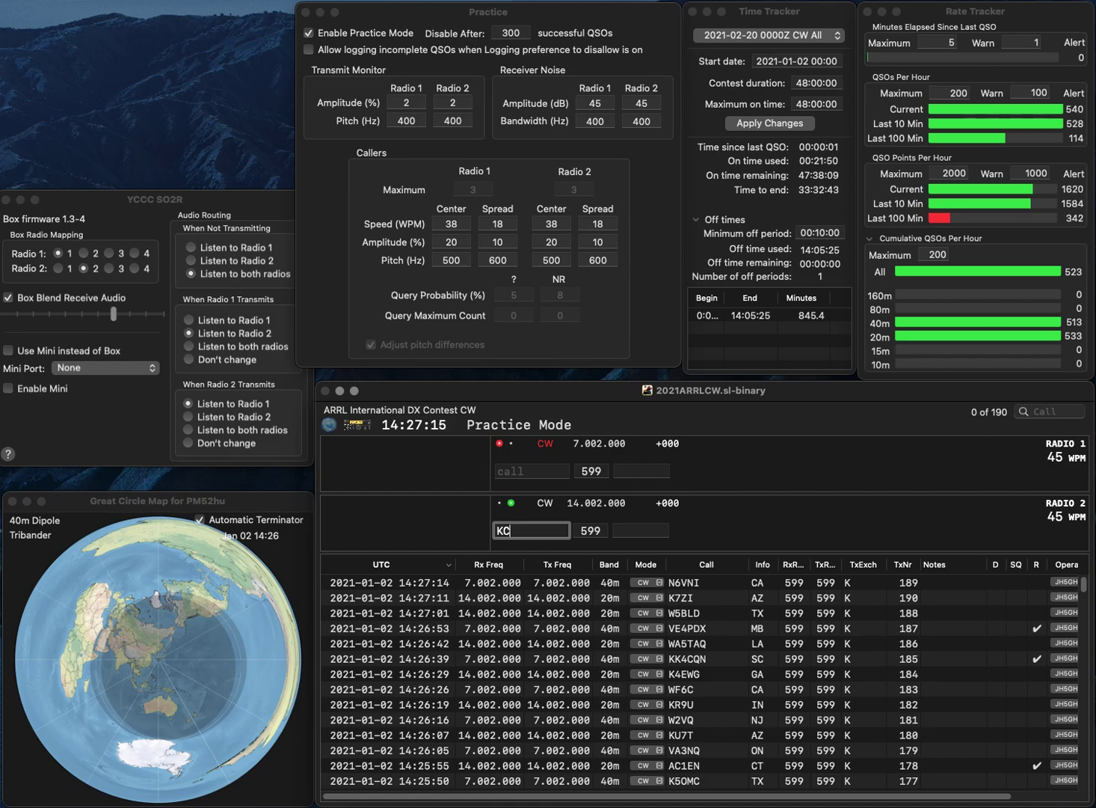
{"action": "type", "text": "3"}
{"action": "key", "text": "BackSpace"}
{"action": "key", "text": "Return"}
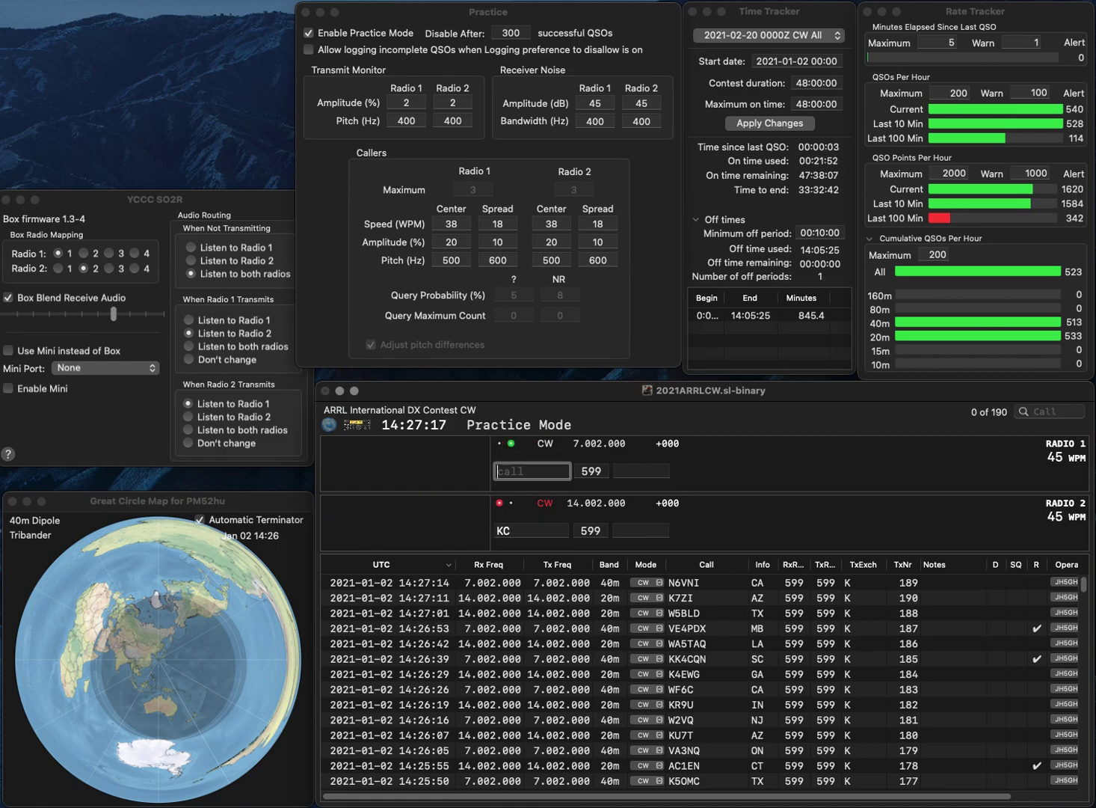
{"action": "type", "text": "KC1FRZ"}
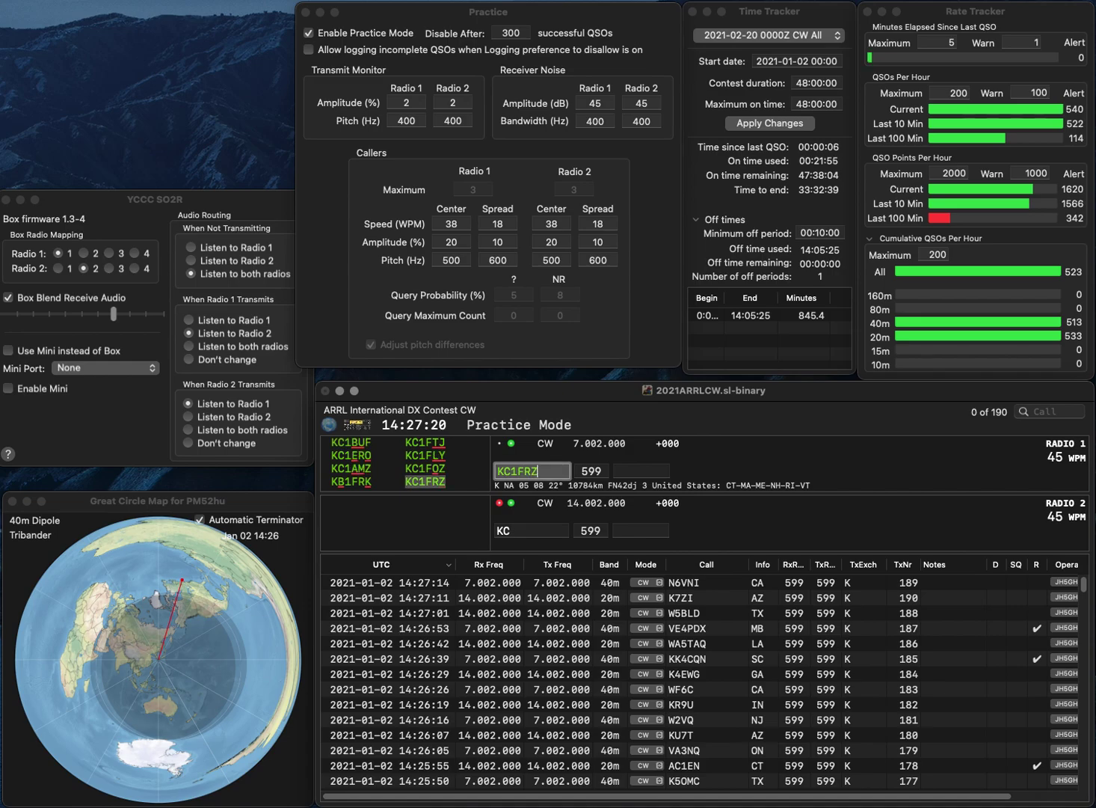
{"action": "key", "text": "Return"}
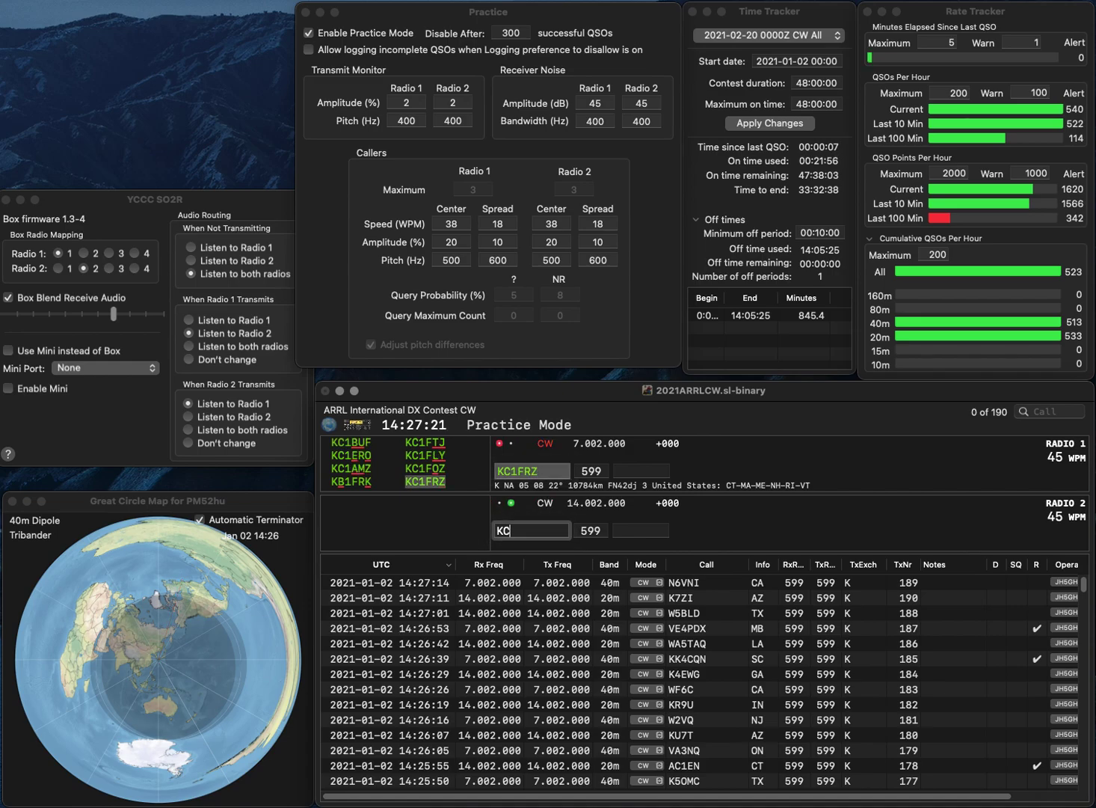
{"action": "type", "text": "3"}
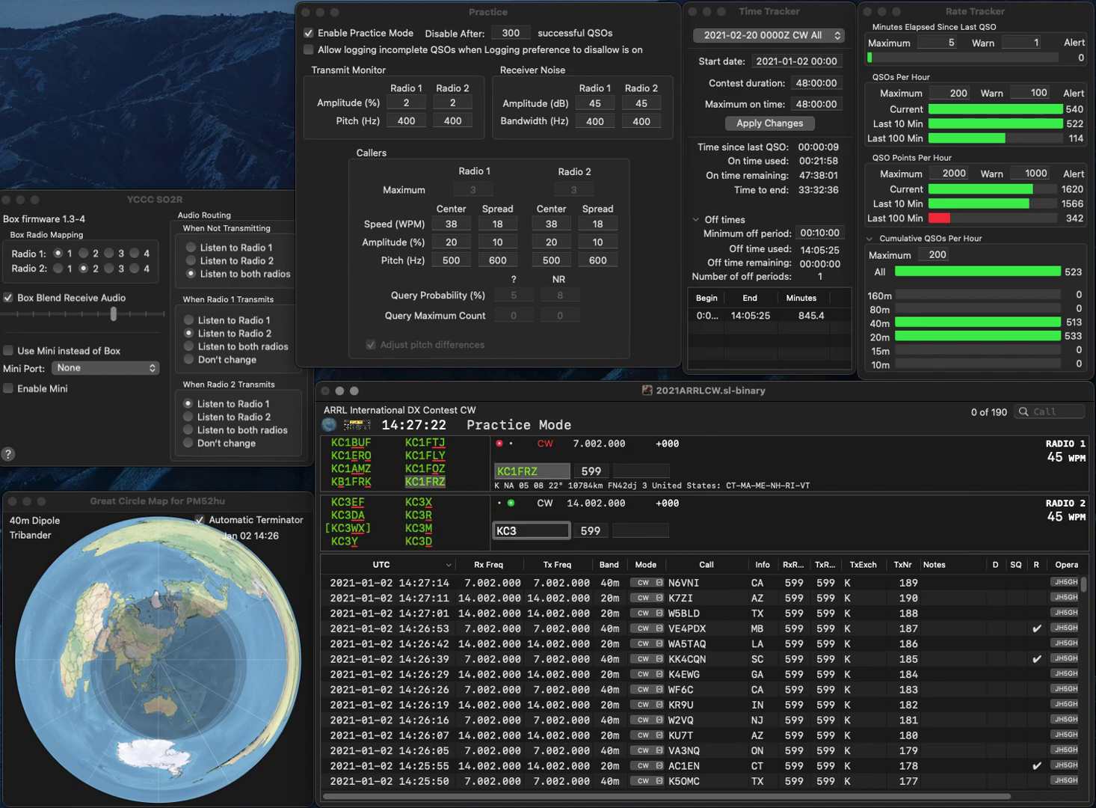
{"action": "type", "text": "NIE"}
{"action": "key", "text": "Return"}
{"action": "key", "text": "space"}
{"action": "key", "text": "Return"}
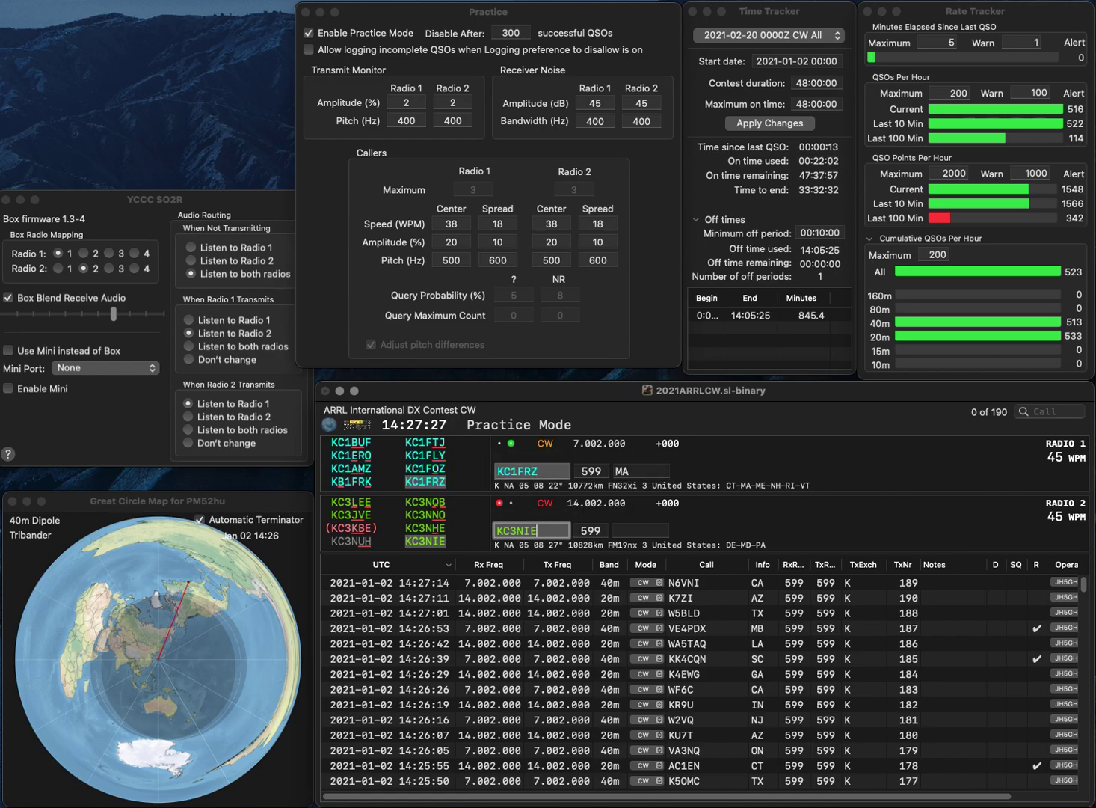
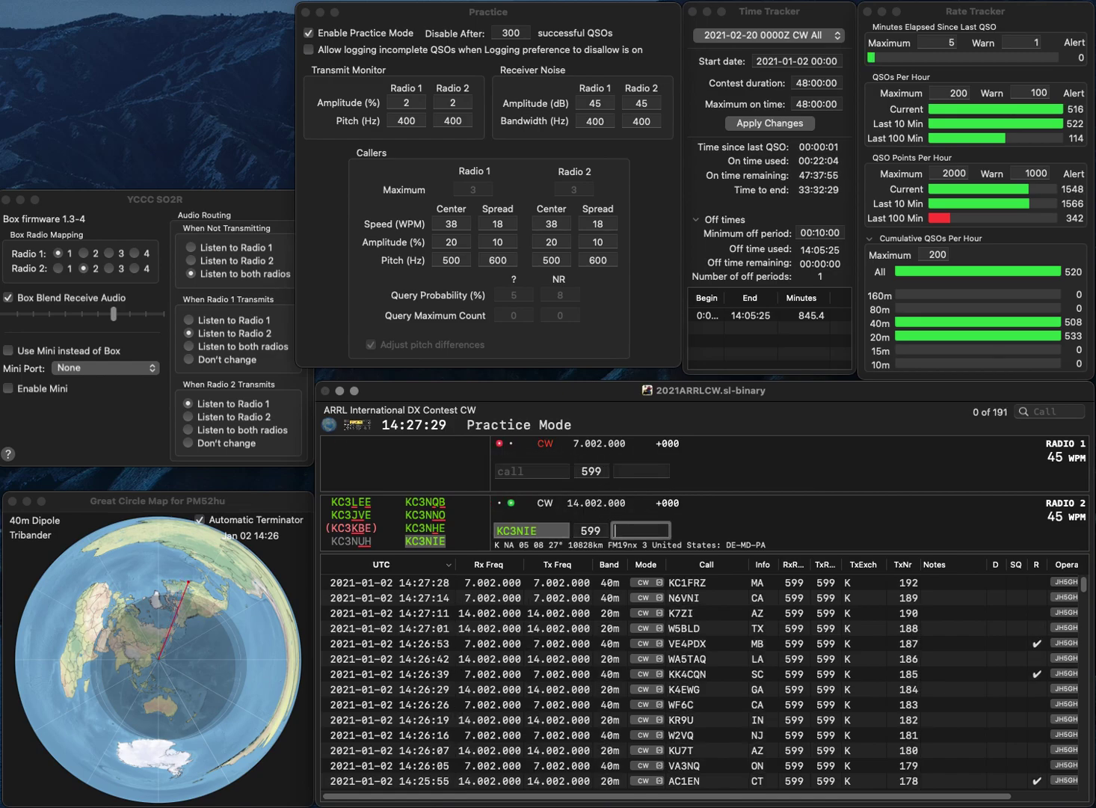
{"action": "type", "text": "PA"}
{"action": "key", "text": "Return"}
{"action": "type", "text": "K8LSB"}
{"action": "key", "text": "Return"}
Step: Answer NR4D on Radio 2, and log K8LSB with exchange TX and NR4D with exchange FL
{"action": "type", "text": "NR4D"}
{"action": "key", "text": "Return"}
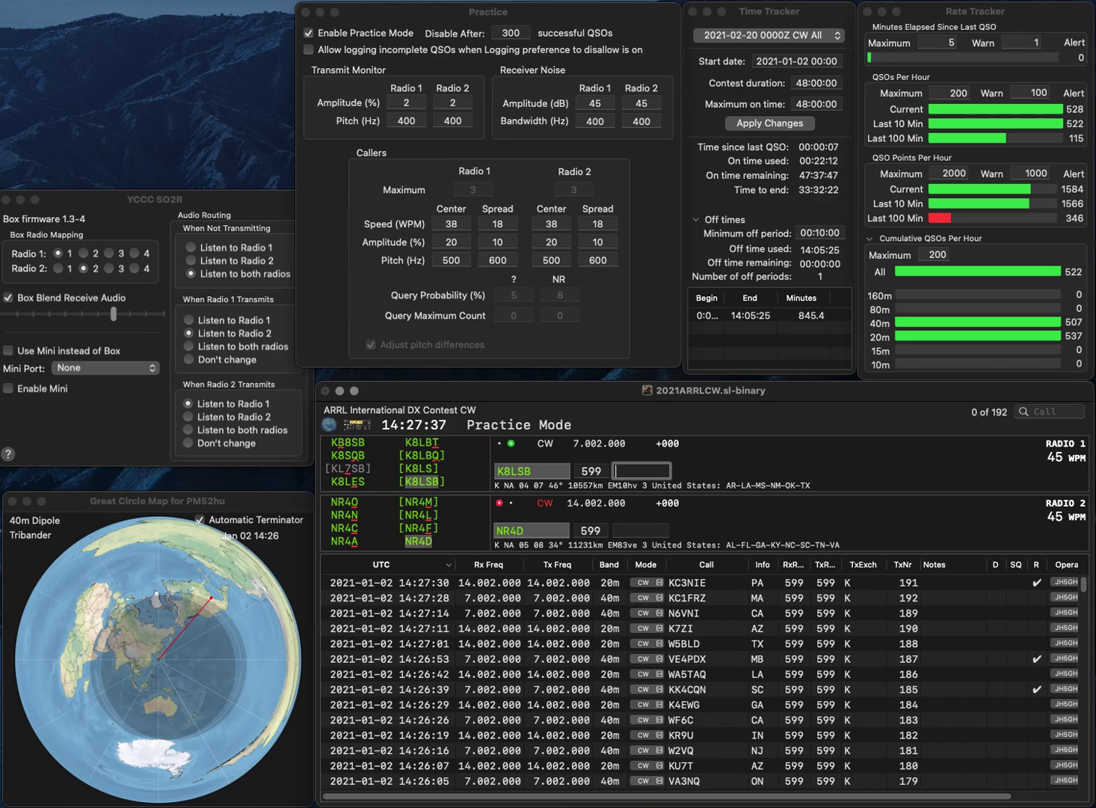
{"action": "key", "text": "Return"}
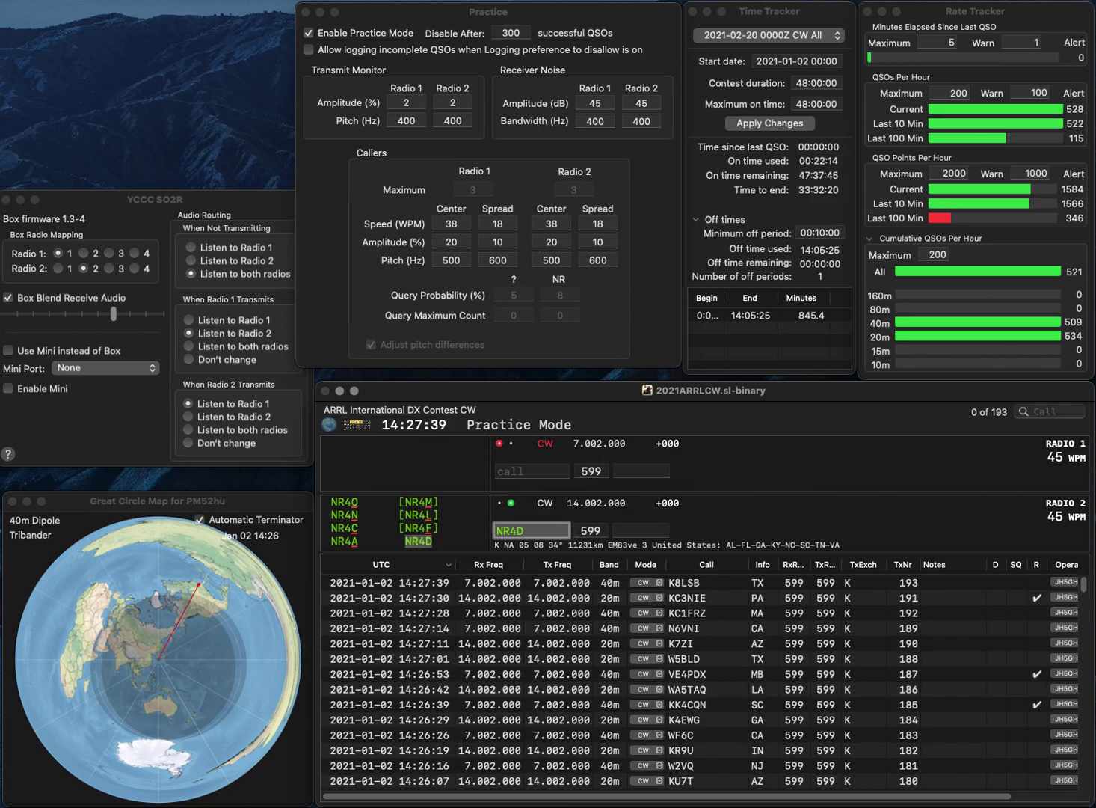
{"action": "key", "text": "Return"}
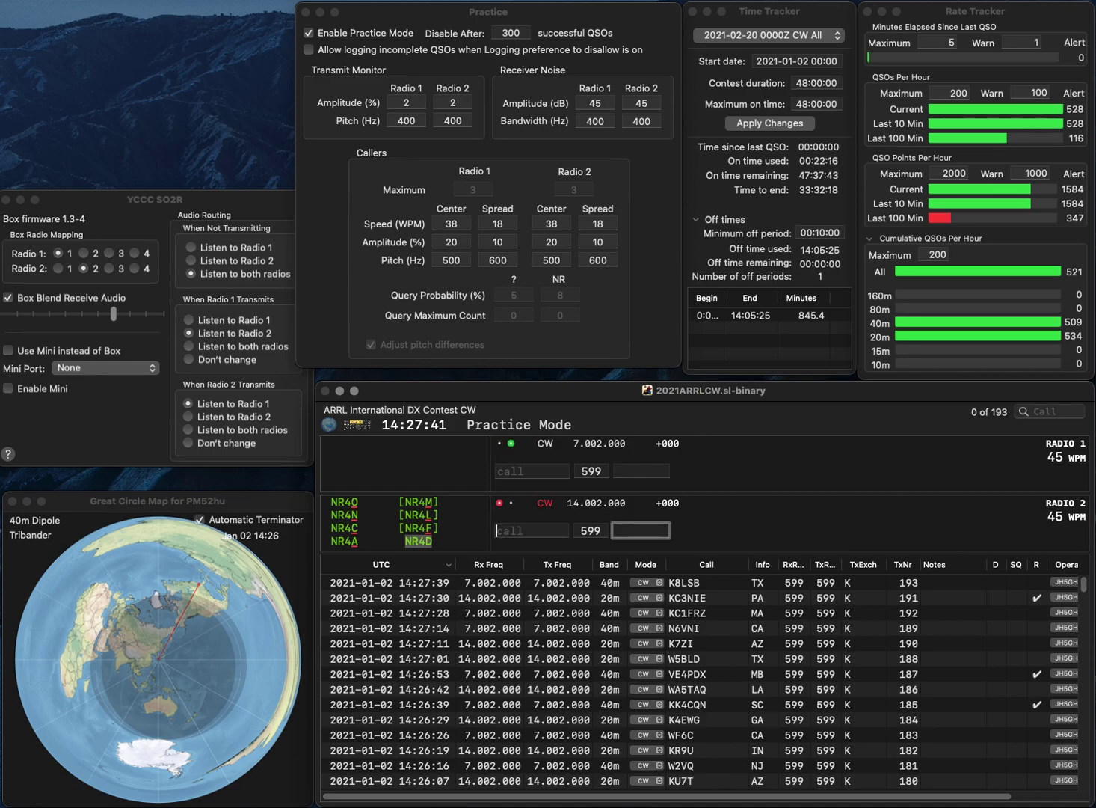
Step: Answer W4DB on Radio 1 and KX4P on Radio 2
{"action": "type", "text": "W4DB"}
{"action": "key", "text": "Return"}
{"action": "type", "text": "KX"}
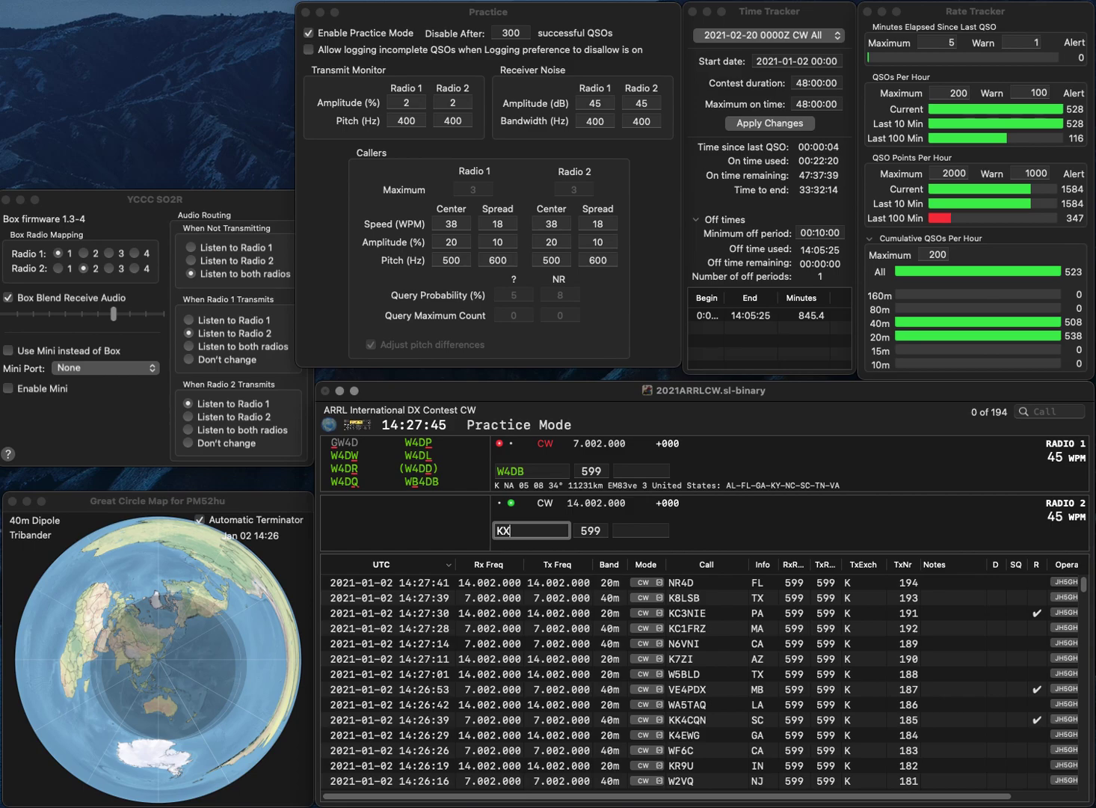
{"action": "type", "text": "4P"}
{"action": "key", "text": "Return"}
{"action": "key", "text": "BackSpace"}
{"action": "type", "text": "D"}
{"action": "key", "text": "Return"}
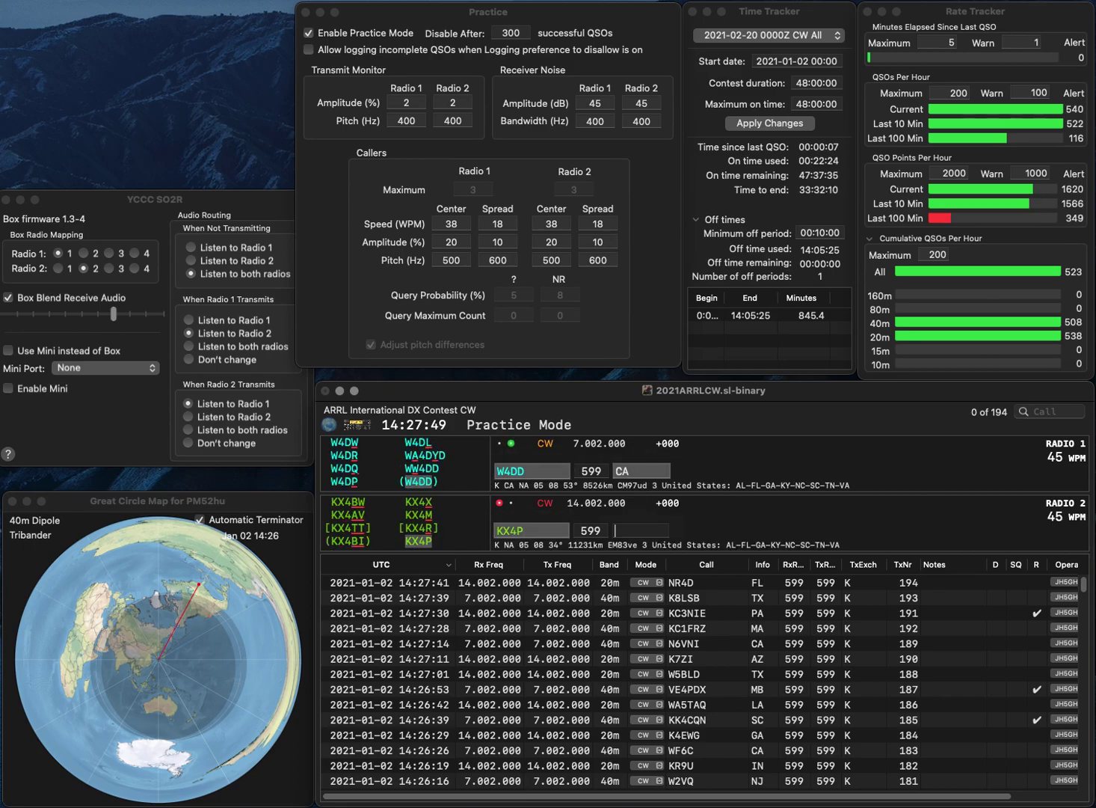
{"action": "type", "text": "TN"}
{"action": "key", "text": "Return"}
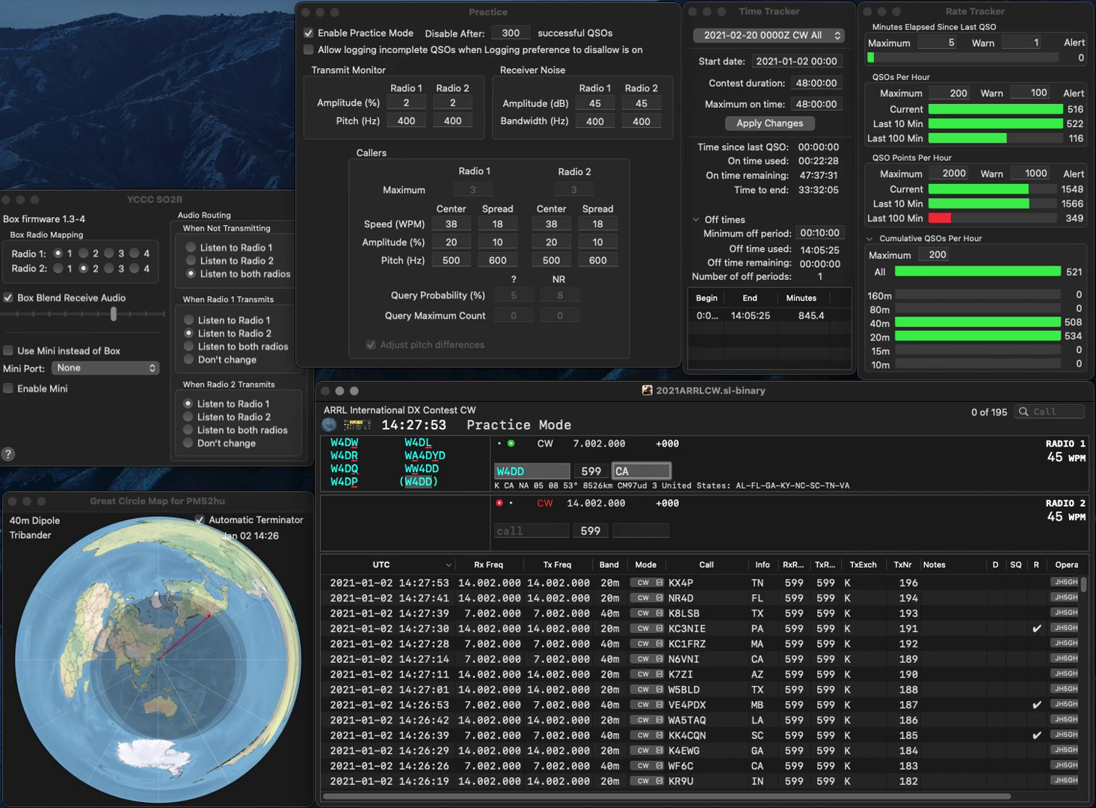
{"action": "key", "text": "Return"}
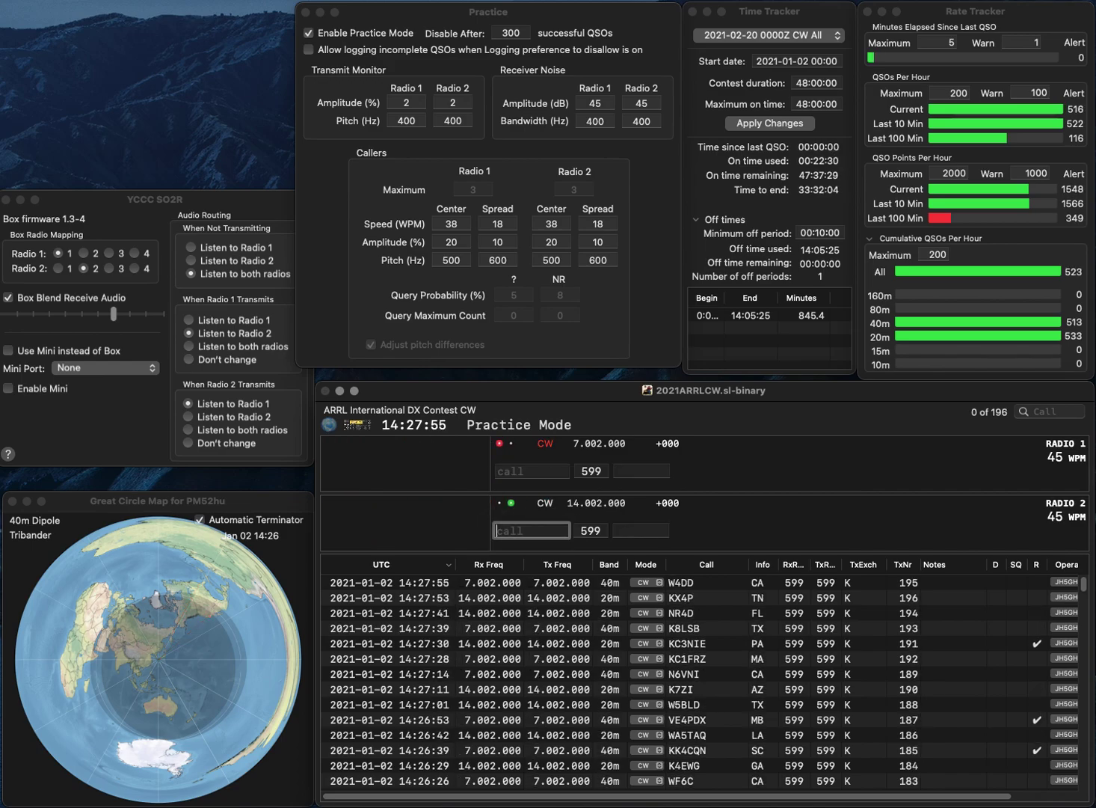
Step: Answer K7HD on Radio 2 and AA0AI on Radio 1, logging them with exchanges WY and IA
{"action": "type", "text": "K7S"}
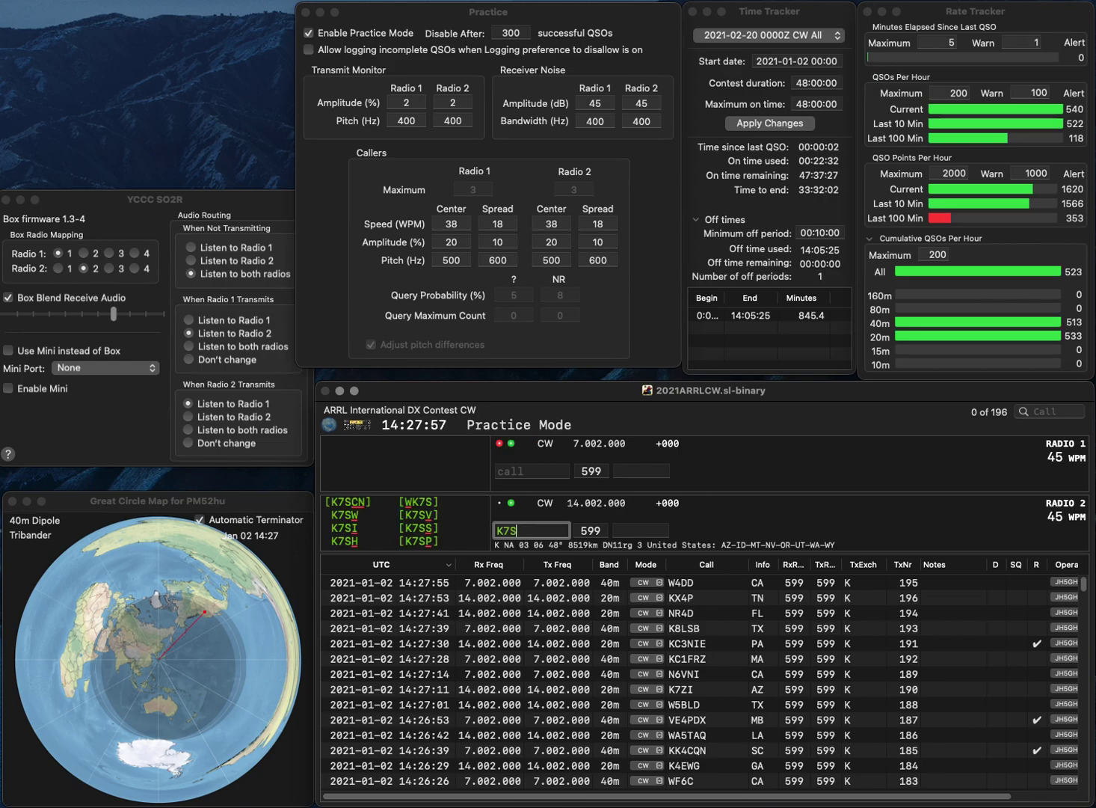
{"action": "type", "text": "DHD"}
{"action": "key", "text": "Return"}
{"action": "type", "text": "AA"}
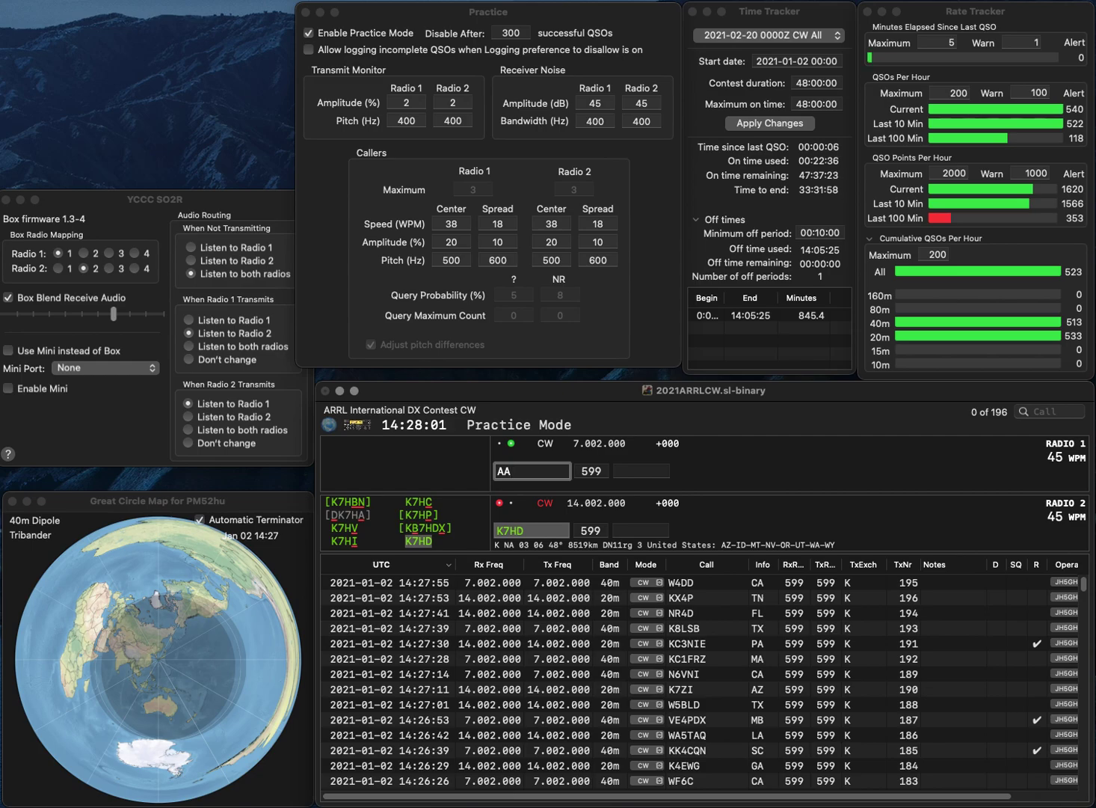
{"action": "type", "text": "0AI"}
{"action": "key", "text": "Return"}
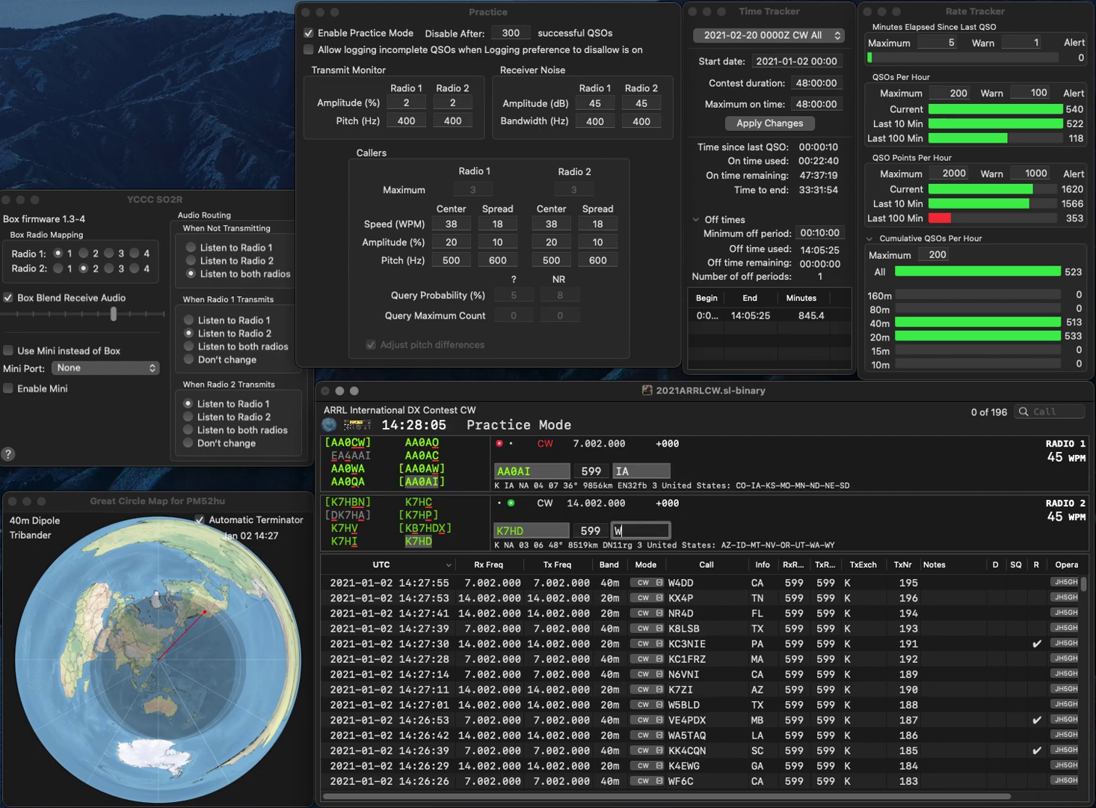
{"action": "key", "text": "Return"}
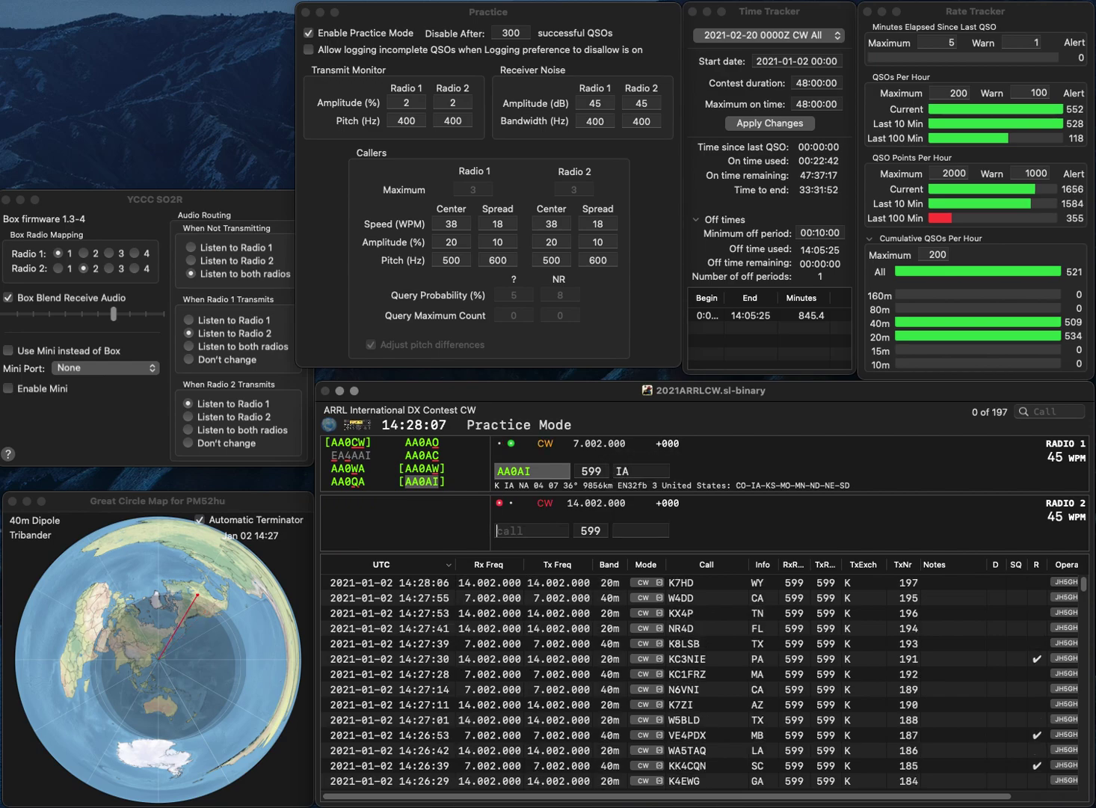
{"action": "key", "text": "Return"}
{"action": "type", "text": "KF"}
{"action": "key", "text": "Return"}
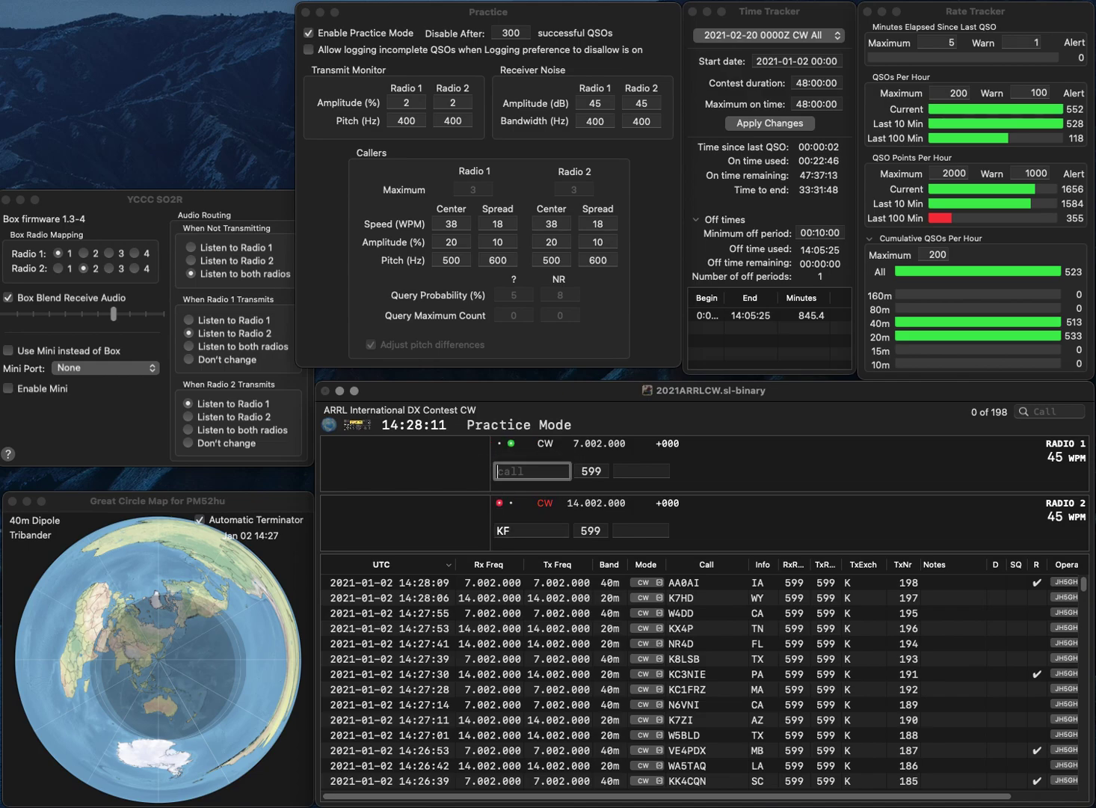
{"action": "type", "text": "VE2PIX"}
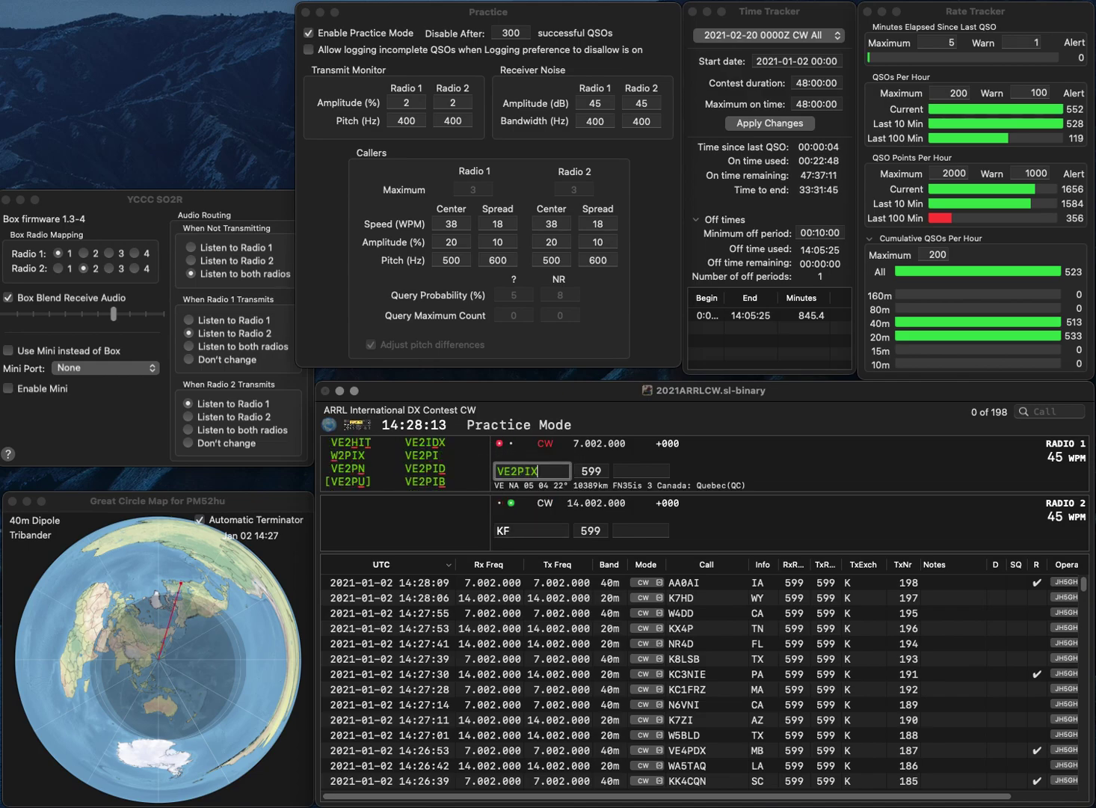
{"action": "key", "text": "Return"}
Step: Complete the Radio 2 call as KF6Q and correct the Radio 1 call to VE2PIB, sending each one
{"action": "type", "text": "Q"}
{"action": "key", "text": "Left"}
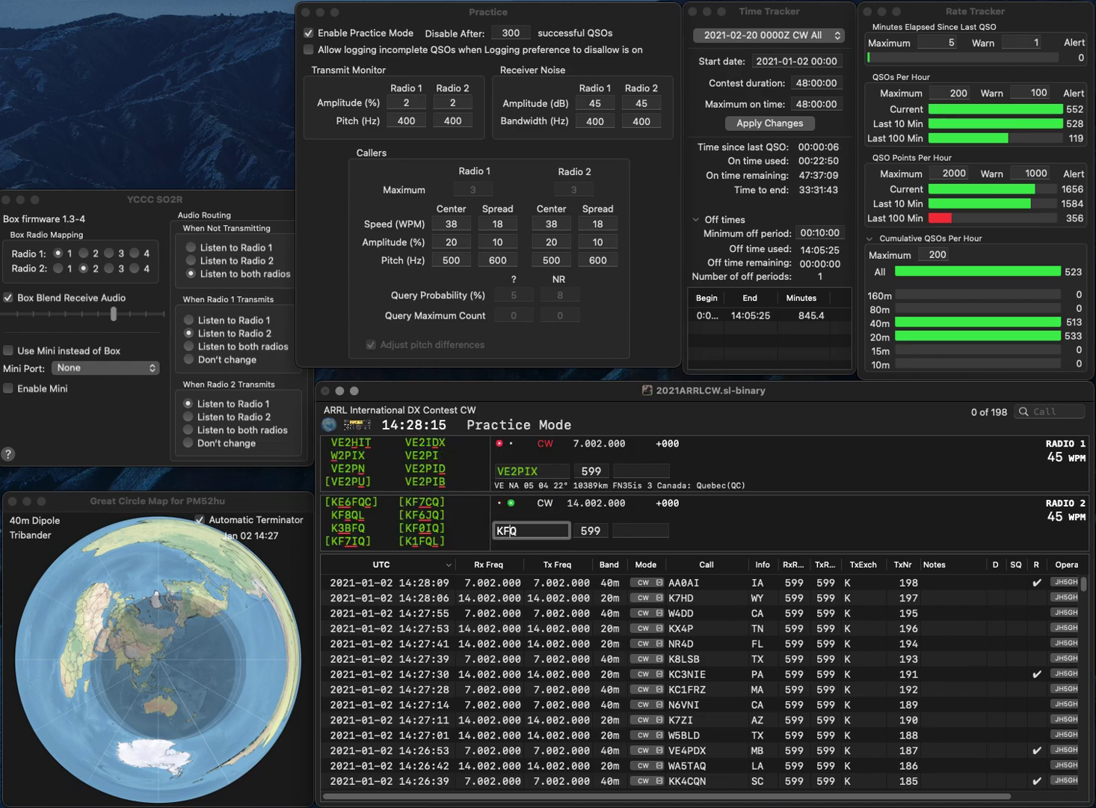
{"action": "type", "text": "6"}
{"action": "key", "text": "Return"}
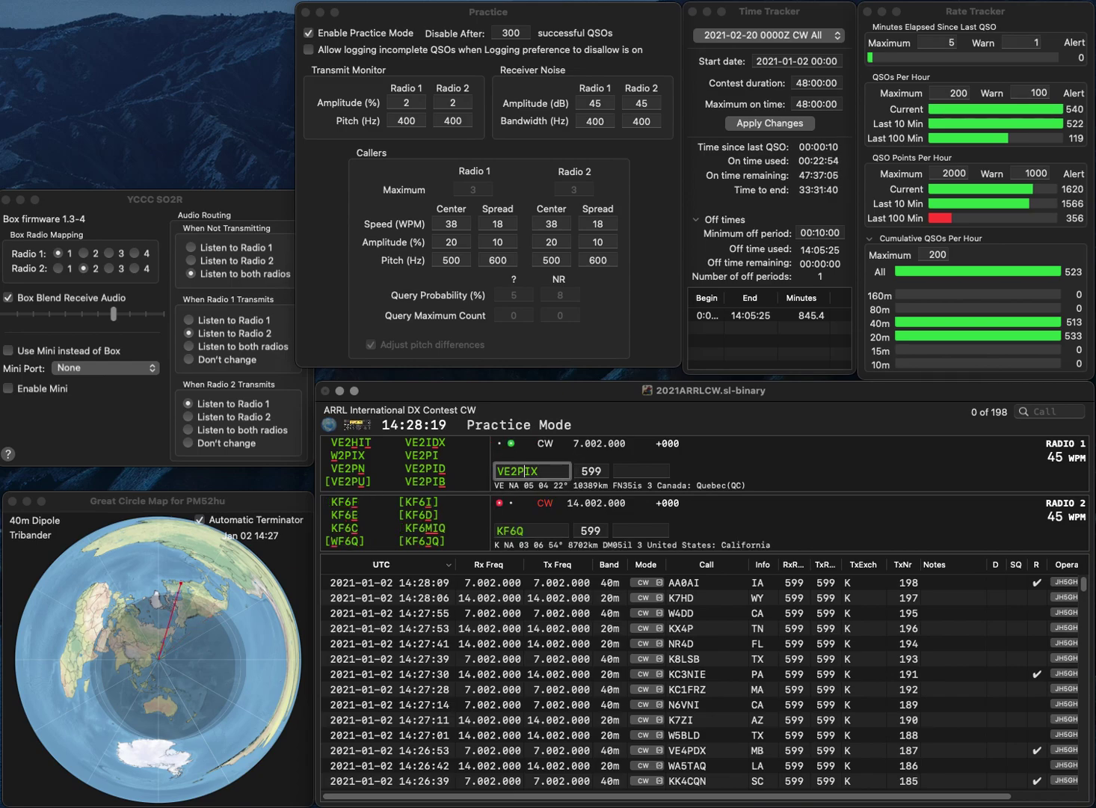
{"action": "key", "text": "Right"}
{"action": "key", "text": "Right"}
{"action": "key", "text": "BackSpace"}
{"action": "type", "text": "B"}
{"action": "key", "text": "Return"}
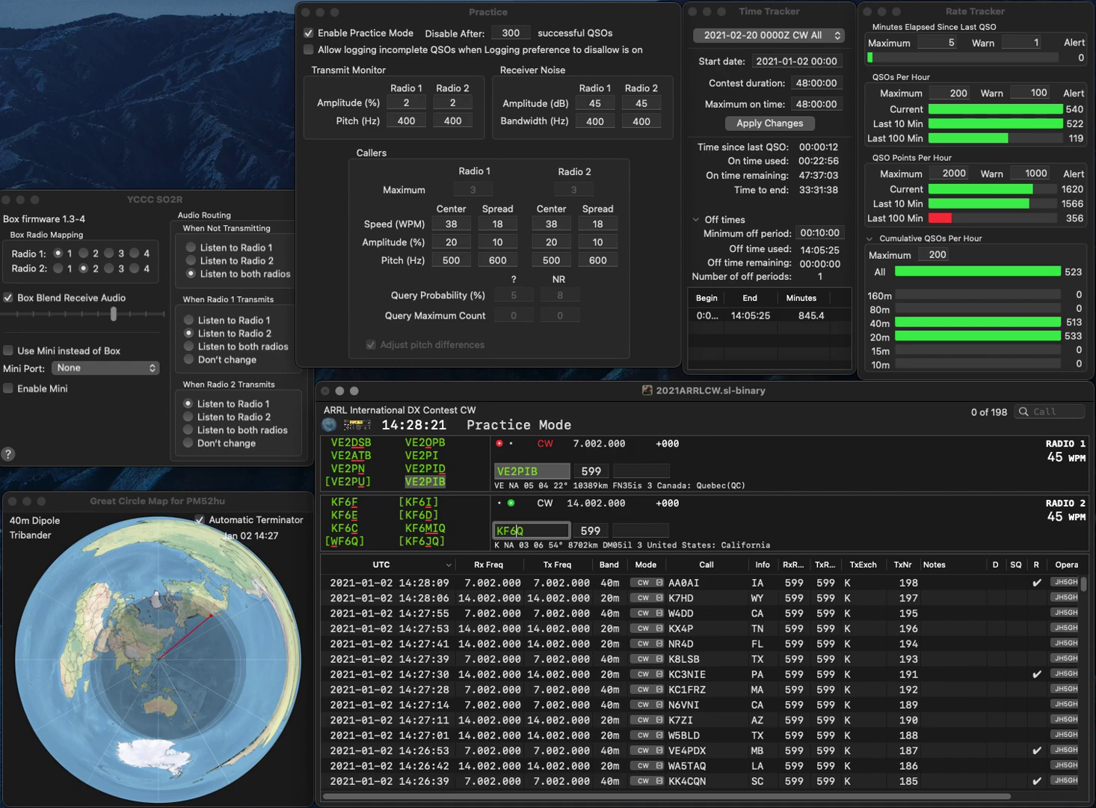
{"action": "key", "text": "Left"}
{"action": "key", "text": "BackSpace"}
{"action": "key", "text": "Right"}
{"action": "key", "text": "BackSpace"}
{"action": "type", "text": "5B"}
{"action": "key", "text": "Return"}
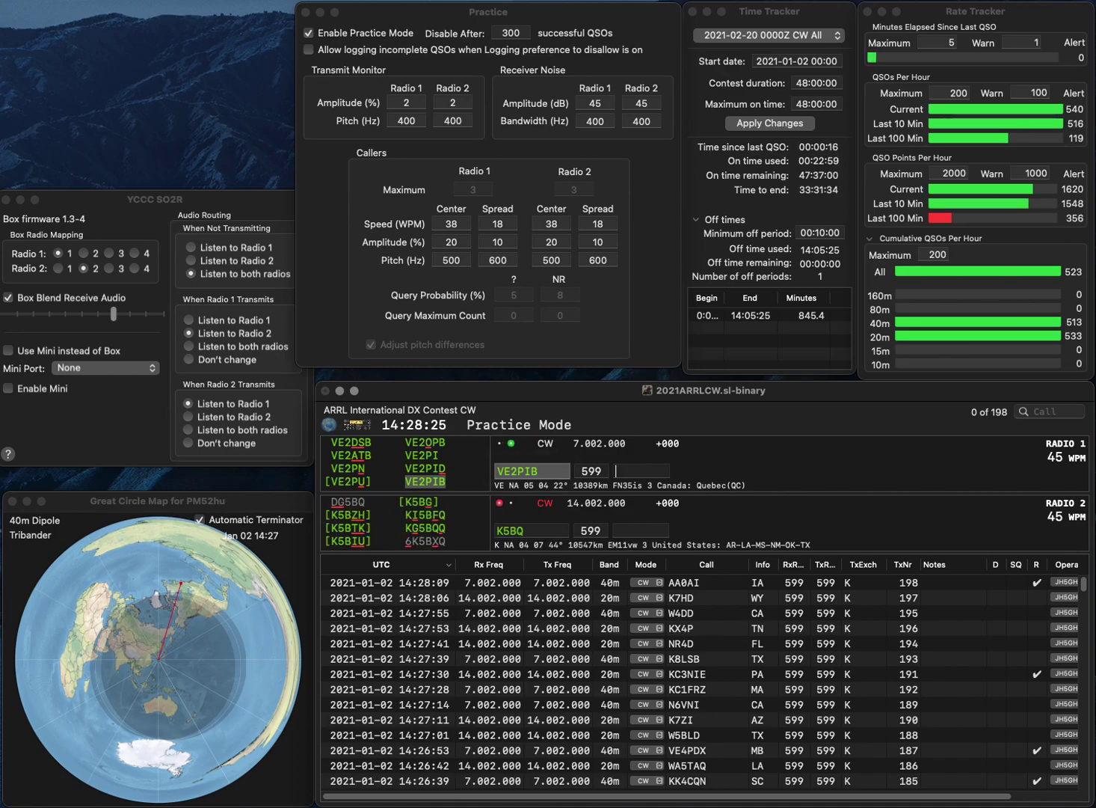
{"action": "key", "text": "Return"}
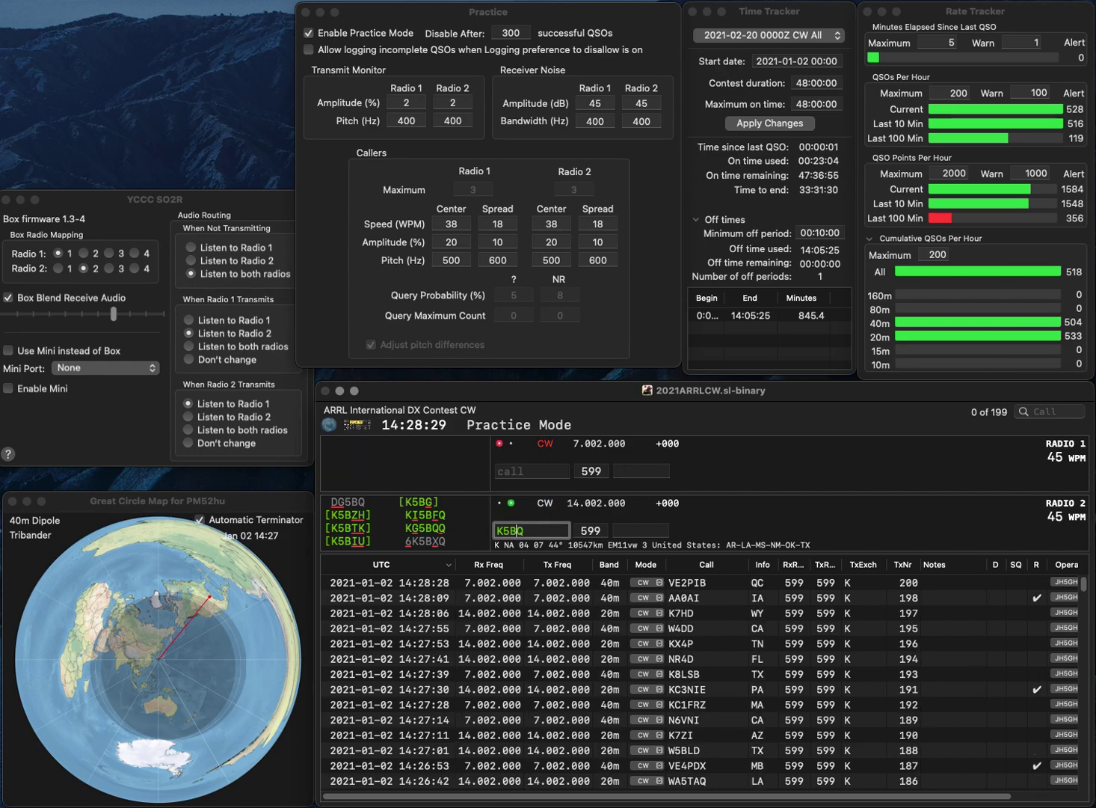
{"action": "key", "text": "BackSpace"}
{"action": "type", "text": "X"}
{"action": "key", "text": "Return"}
{"action": "type", "text": "KE"}
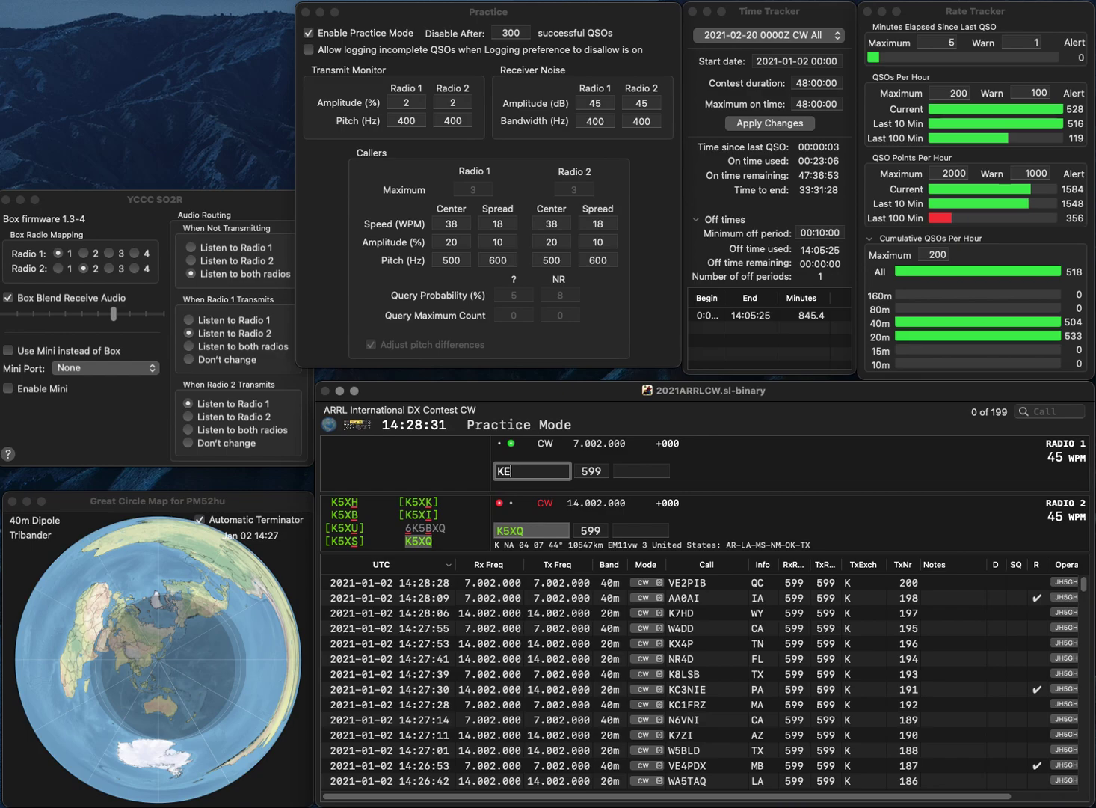
{"action": "type", "text": "8I"}
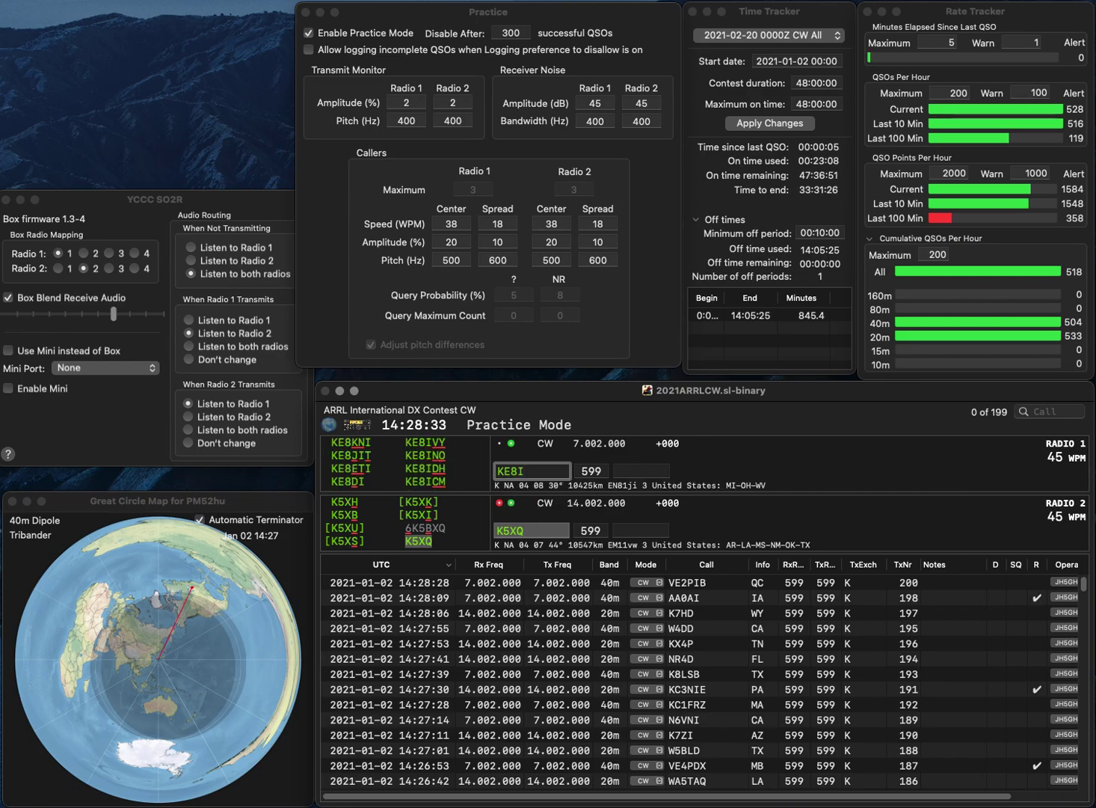
{"action": "key", "text": "Return"}
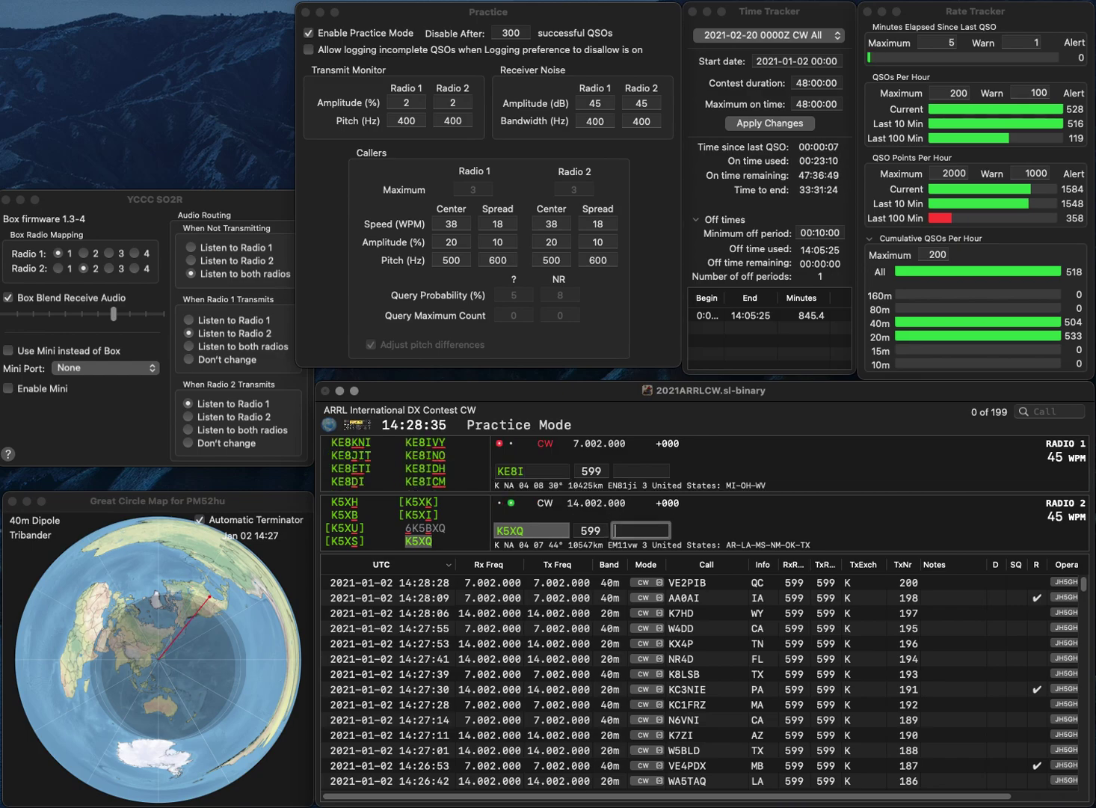
{"action": "key", "text": "Return"}
{"action": "key", "text": "BackSpace"}
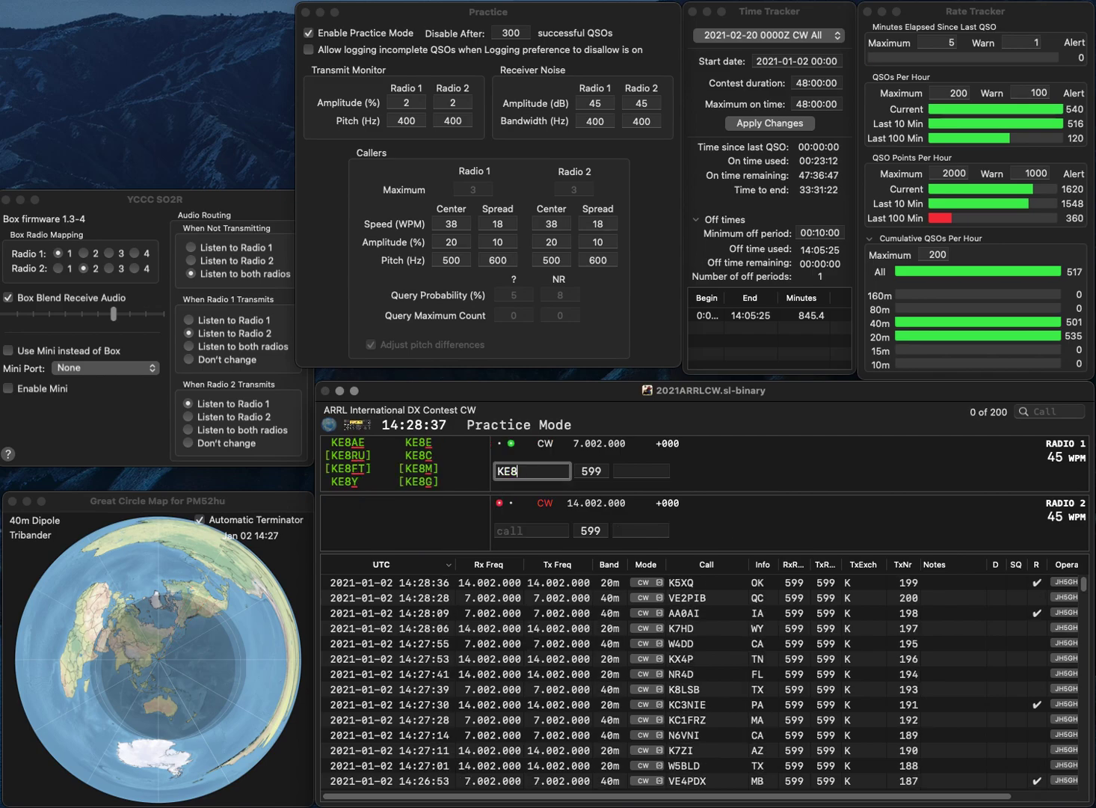
{"action": "type", "text": "NBC"}
{"action": "key", "text": "Return"}
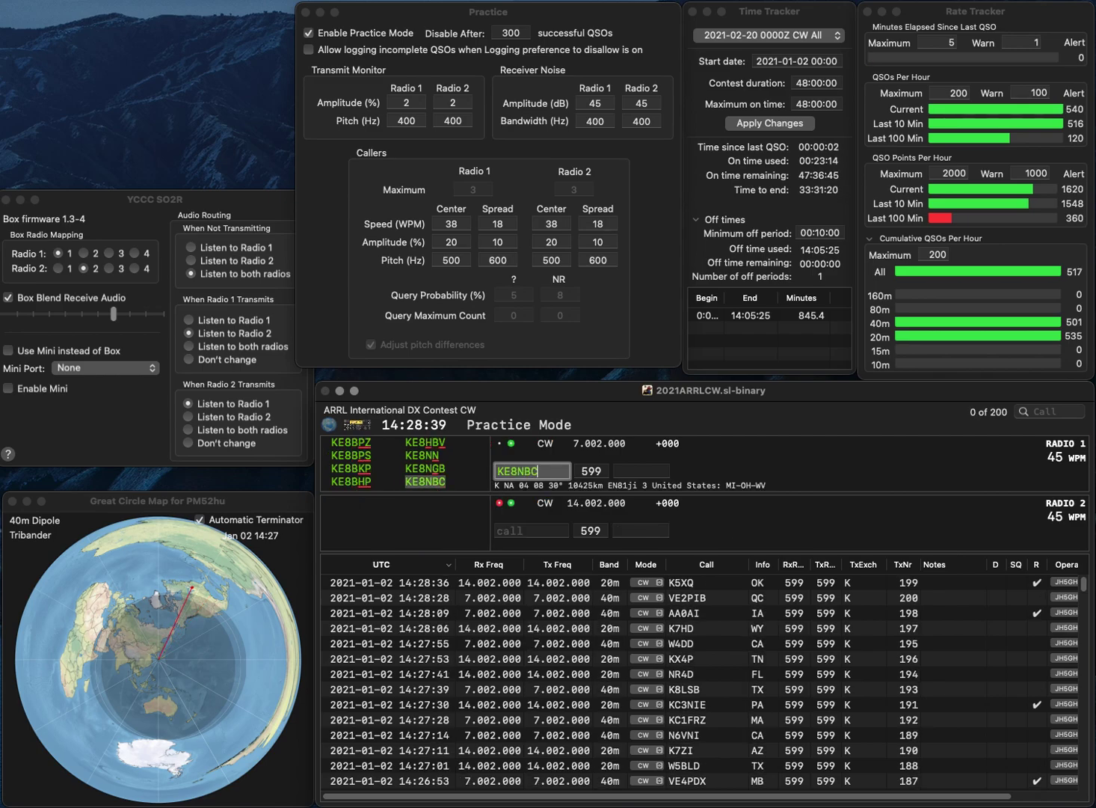
{"action": "type", "text": "KA1SU"}
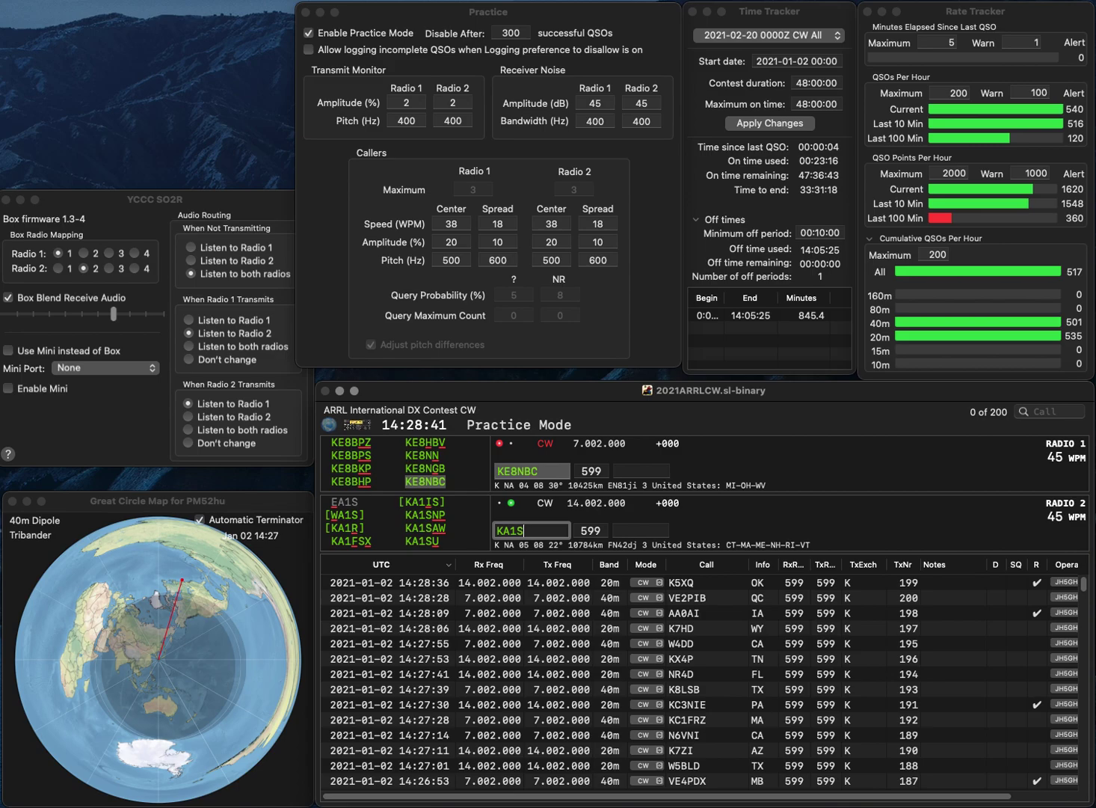
{"action": "key", "text": "Return"}
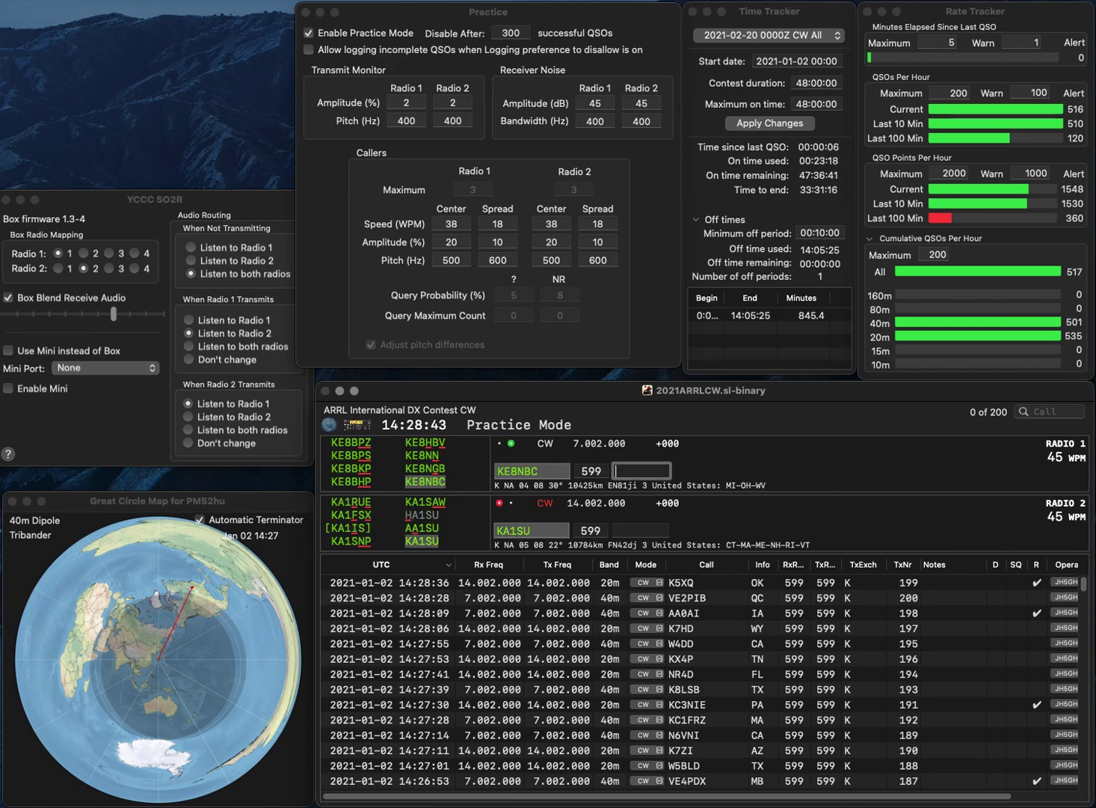
{"action": "type", "text": "WV"}
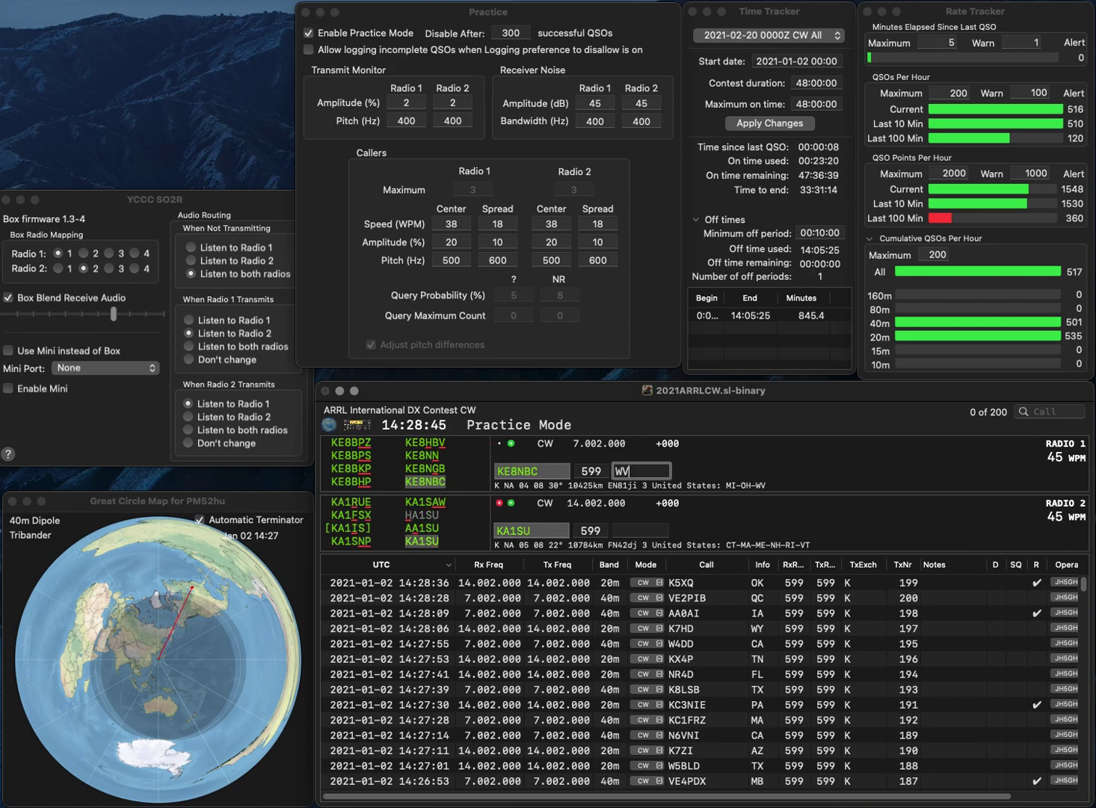
{"action": "key", "text": "Return"}
{"action": "type", "text": "ME"}
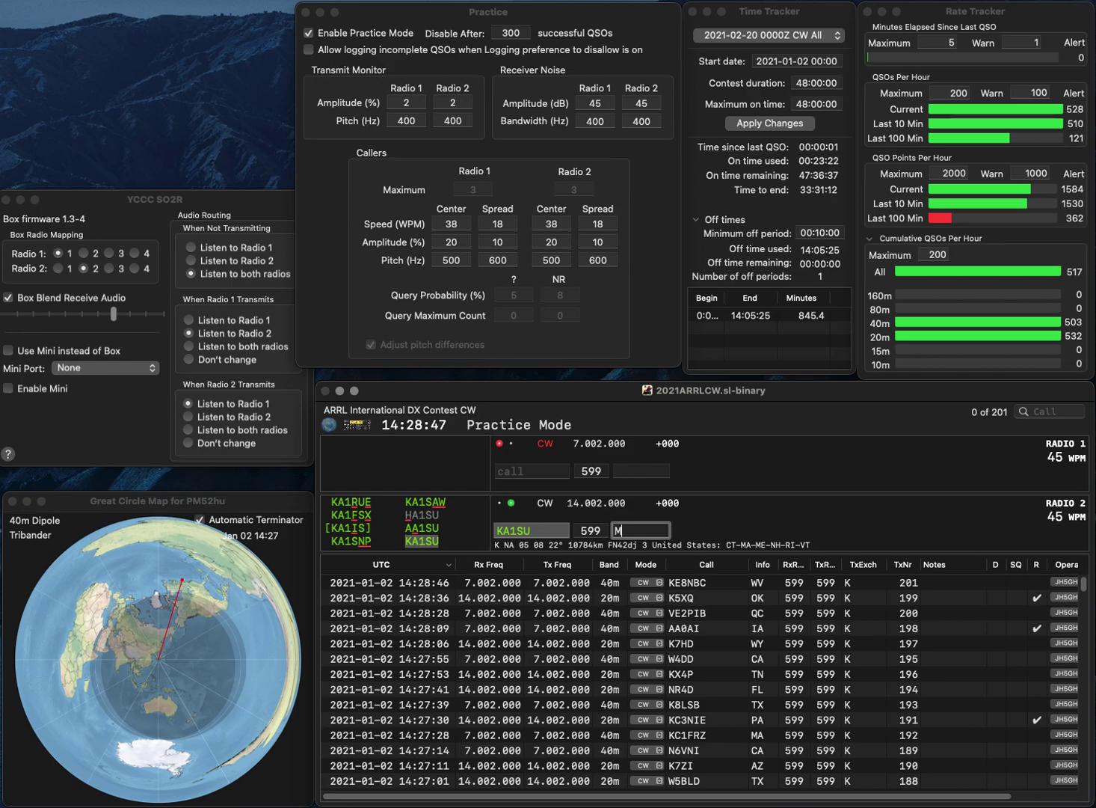
{"action": "key", "text": "Return"}
{"action": "type", "text": "W"}
{"action": "key", "text": "BackSpace"}
{"action": "type", "text": "AC8ZU"}
{"action": "key", "text": "Return"}
{"action": "type", "text": "KN7N"}
{"action": "key", "text": "Return"}
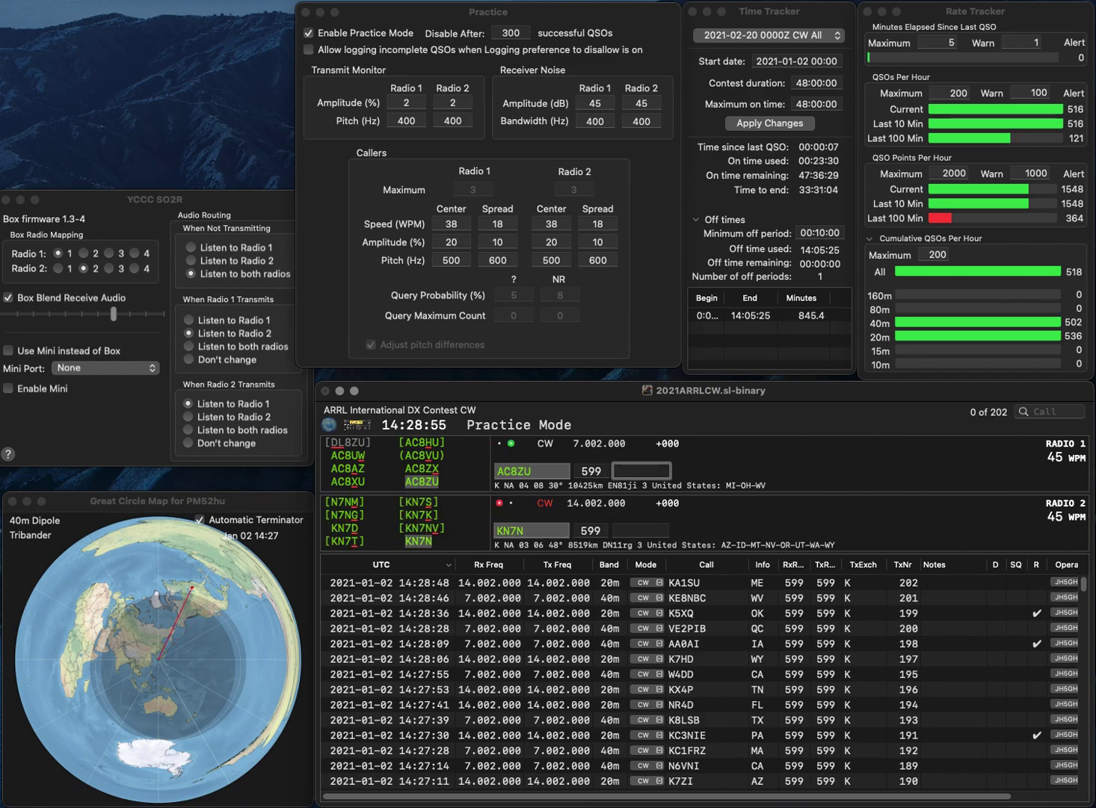
{"action": "key", "text": "Return"}
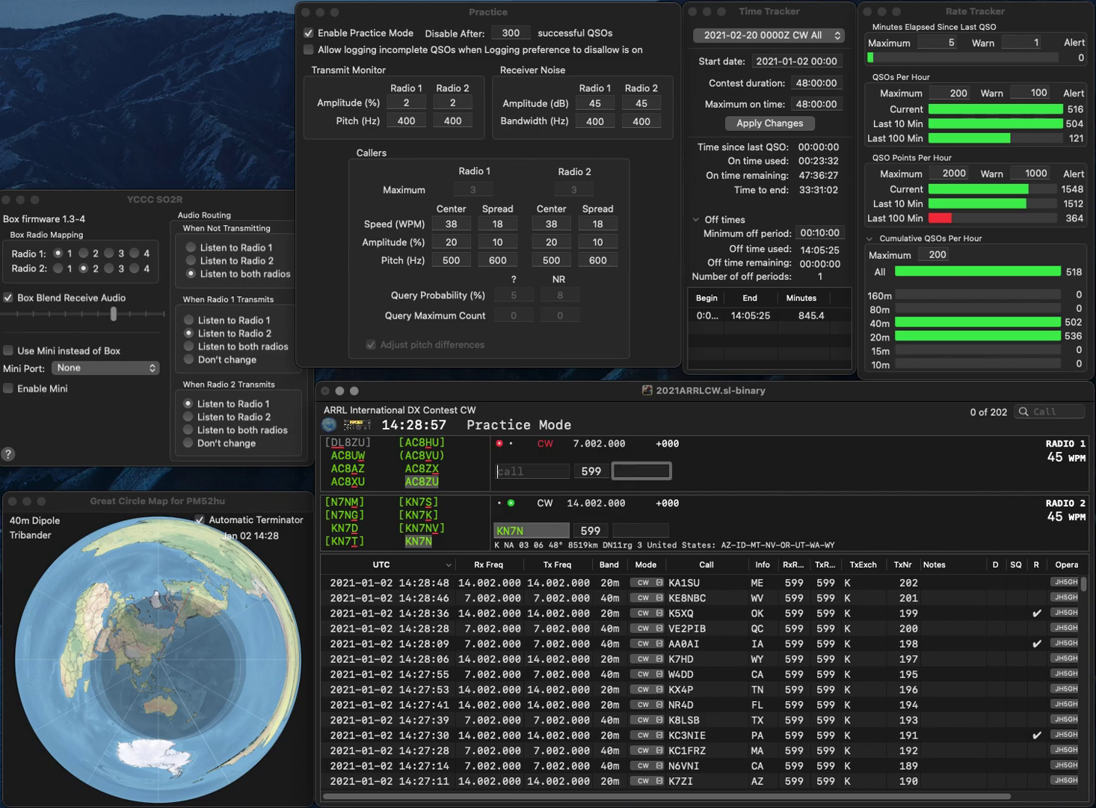
{"action": "type", "text": "U"}
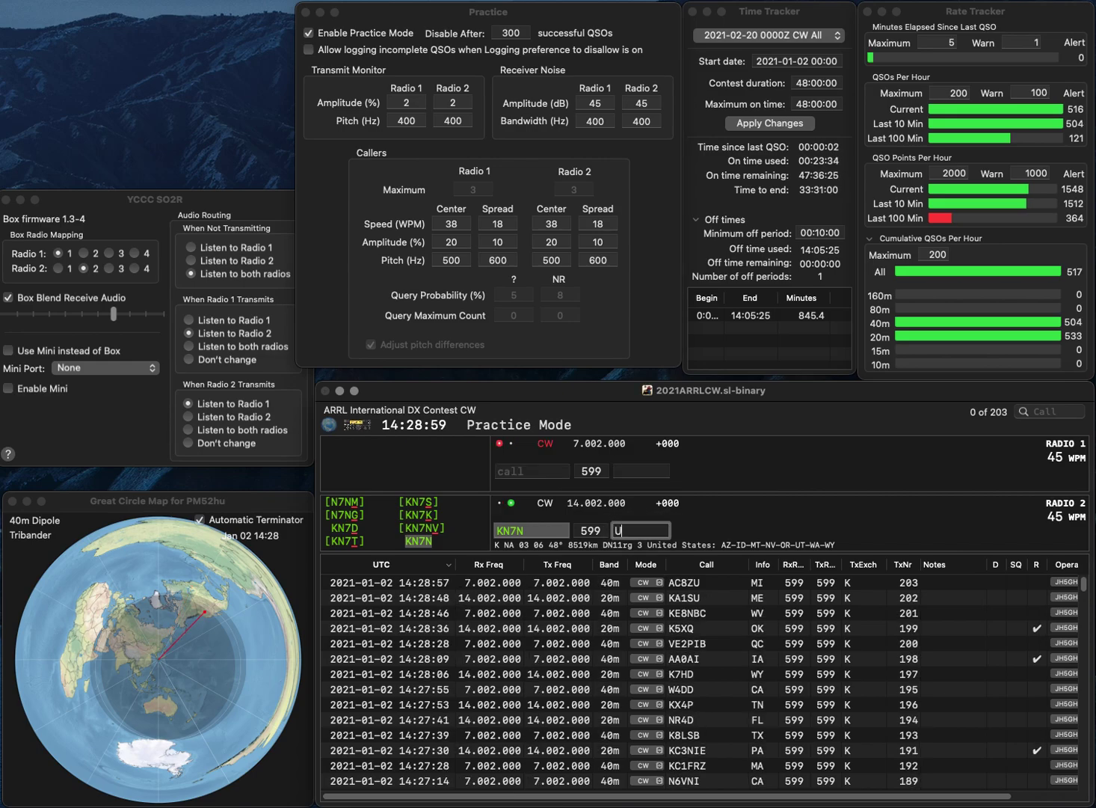
{"action": "type", "text": "T"}
{"action": "key", "text": "Return"}
{"action": "type", "text": "W8"}
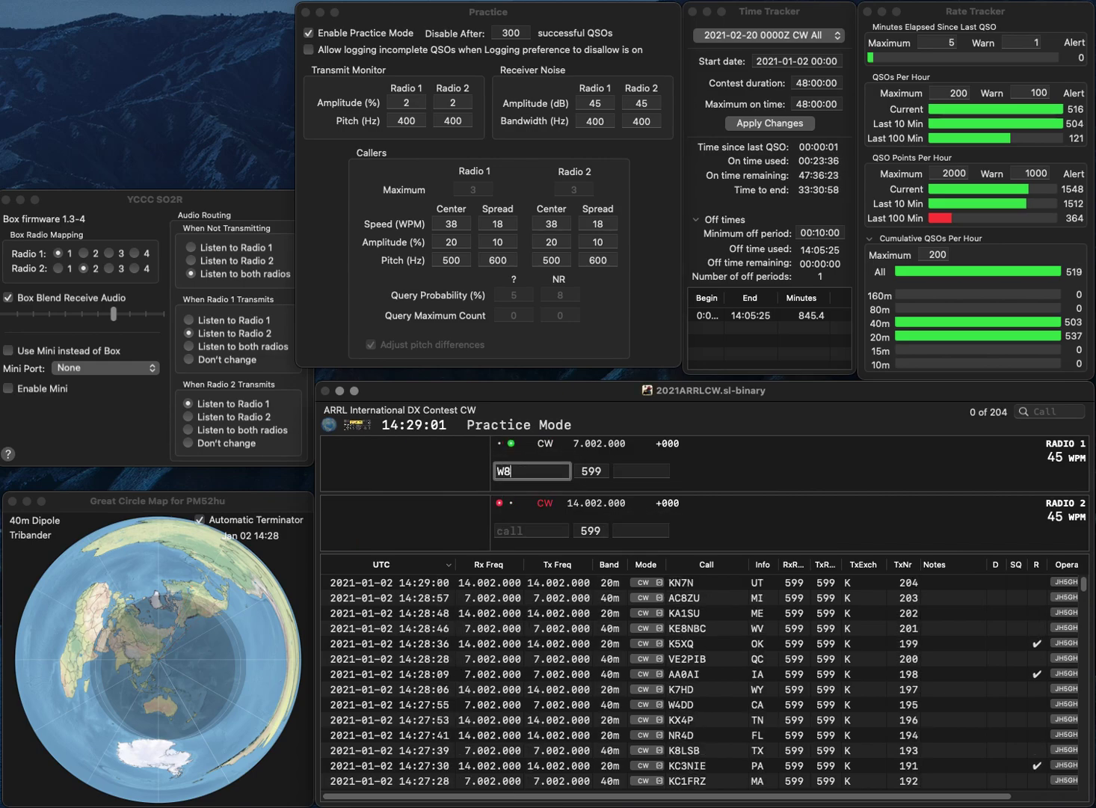
{"action": "type", "text": "JHA"}
{"action": "key", "text": "Return"}
{"action": "type", "text": "K"}
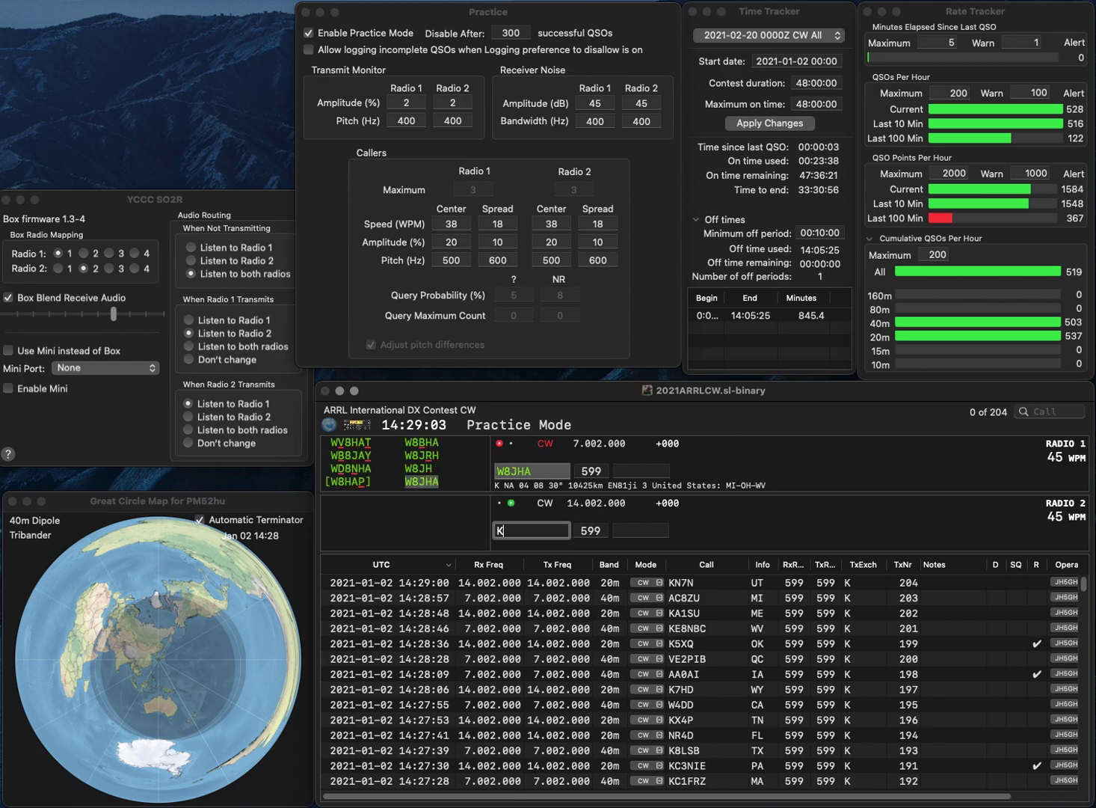
{"action": "type", "text": "URT"}
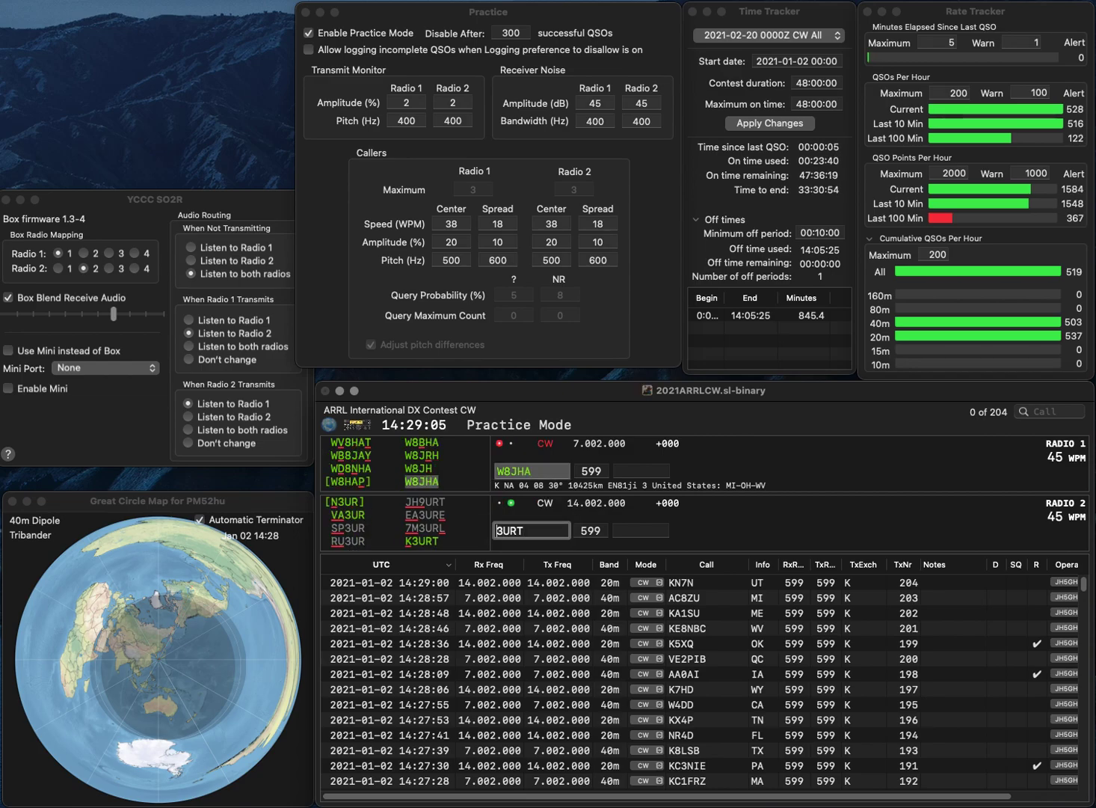
{"action": "key", "text": "Return"}
{"action": "type", "text": "WV"}
{"action": "key", "text": "Return"}
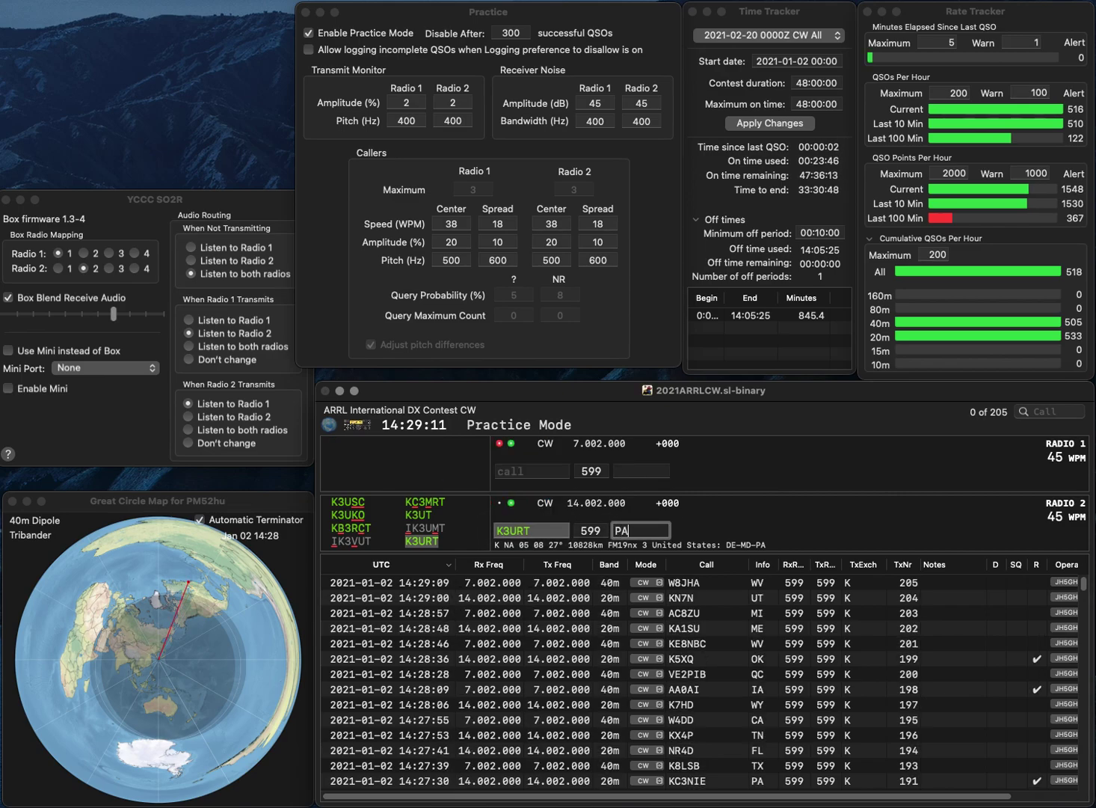
{"action": "key", "text": "Return"}
{"action": "type", "text": "WR"}
{"action": "key", "text": "Return"}
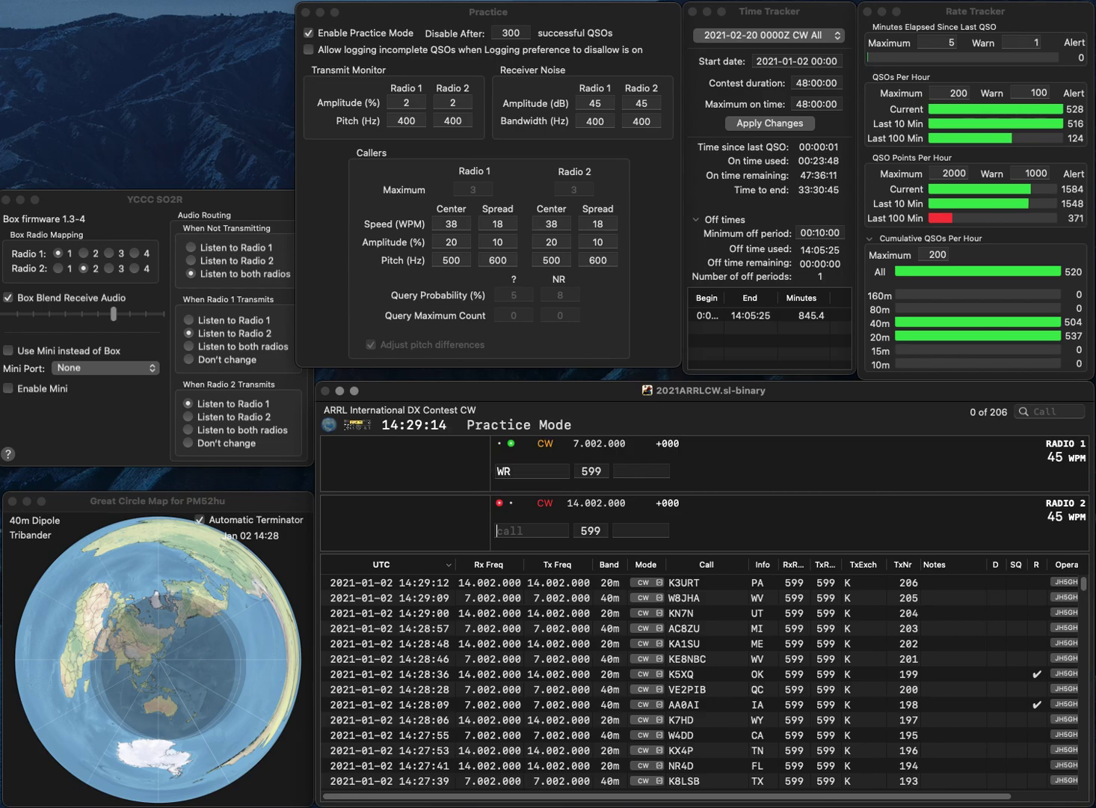
Step: Answer AA4VV on Radio 2 and complete the partial call on Radio 1 as WR4I
{"action": "type", "text": "AA4VV"}
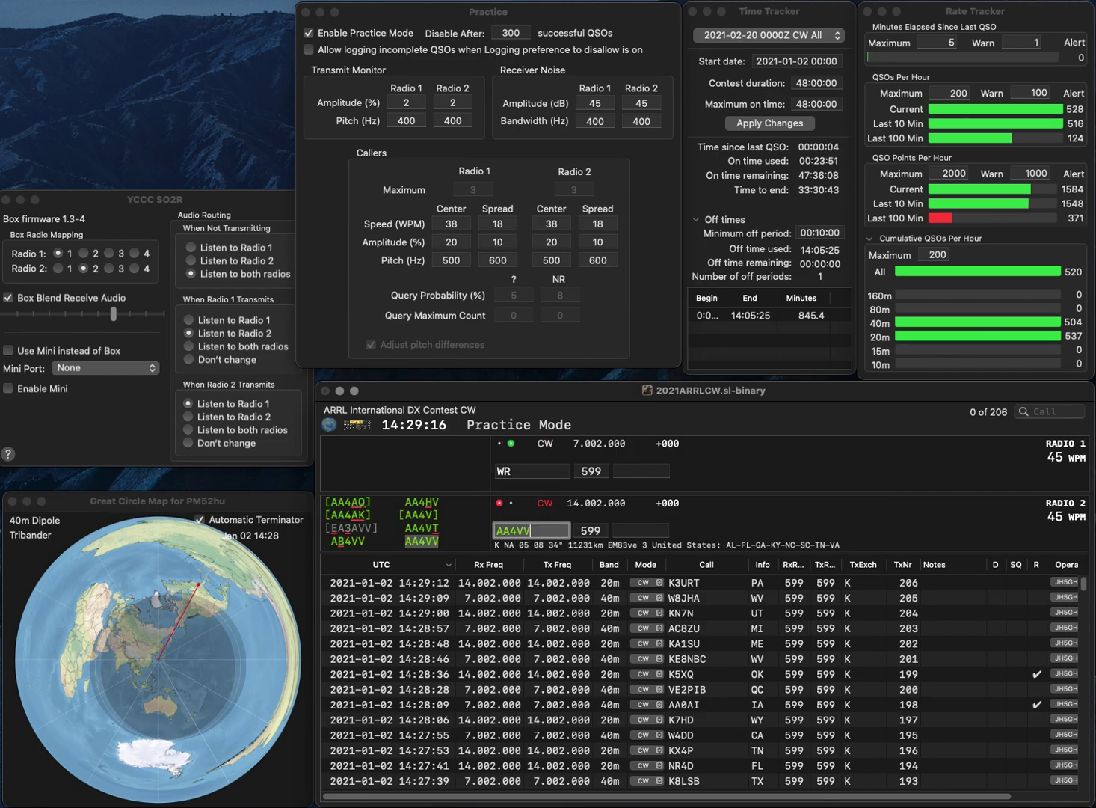
{"action": "key", "text": "Return"}
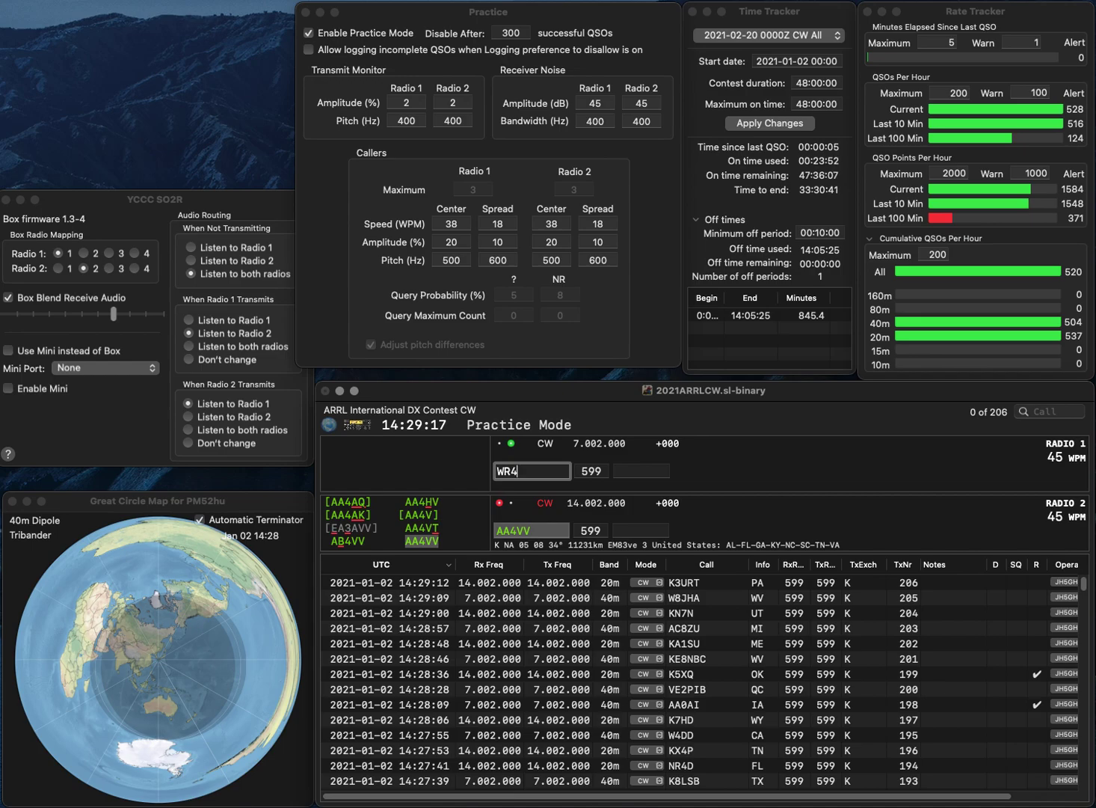
{"action": "type", "text": "4I"}
{"action": "key", "text": "Return"}
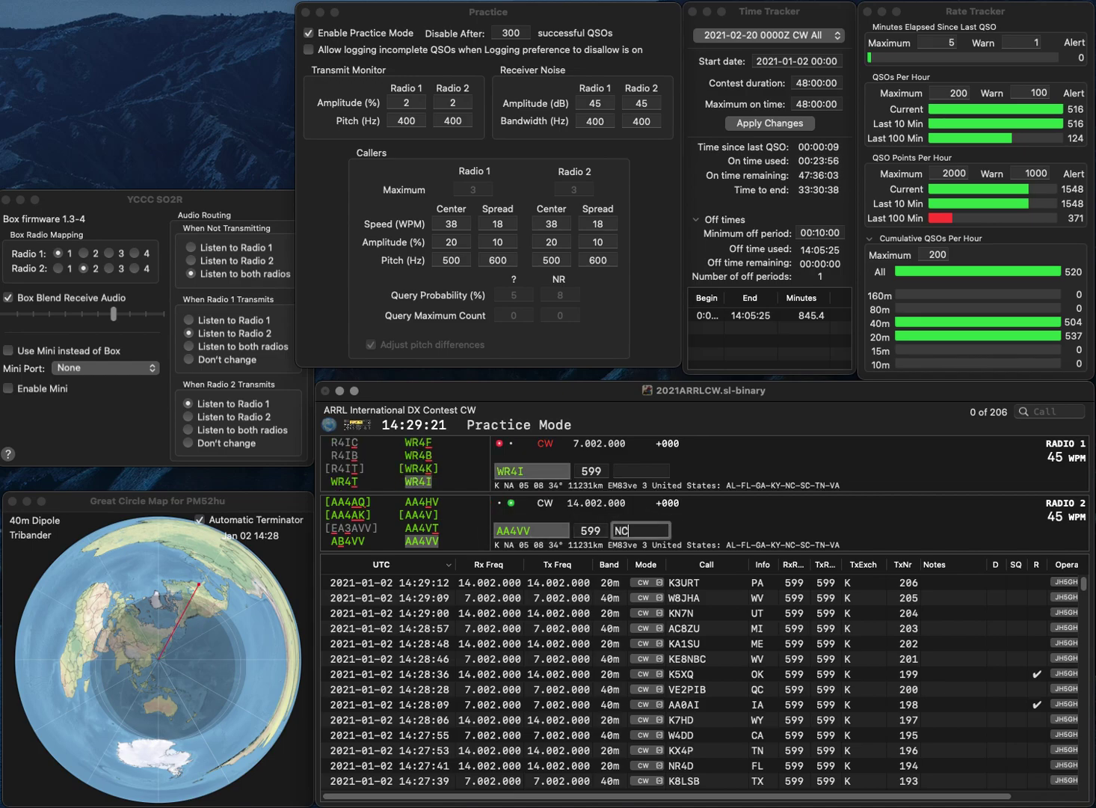
{"action": "key", "text": "Return"}
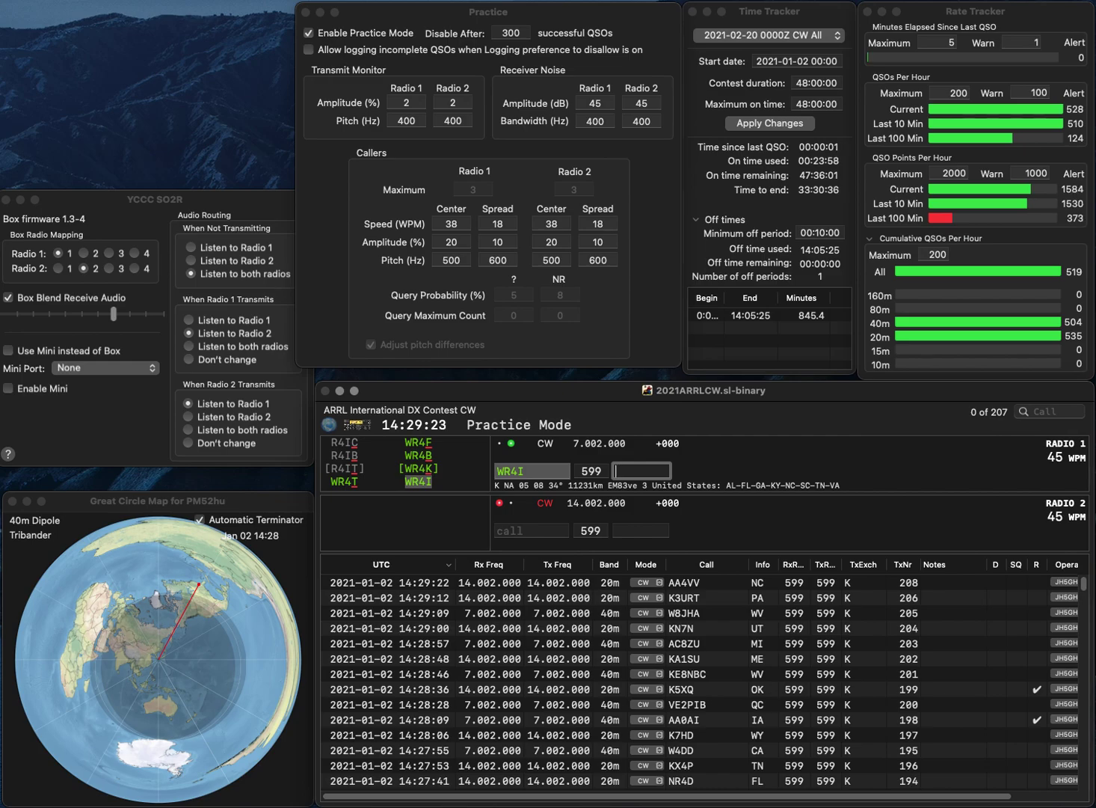
{"action": "type", "text": "KY"}
{"action": "key", "text": "Return"}
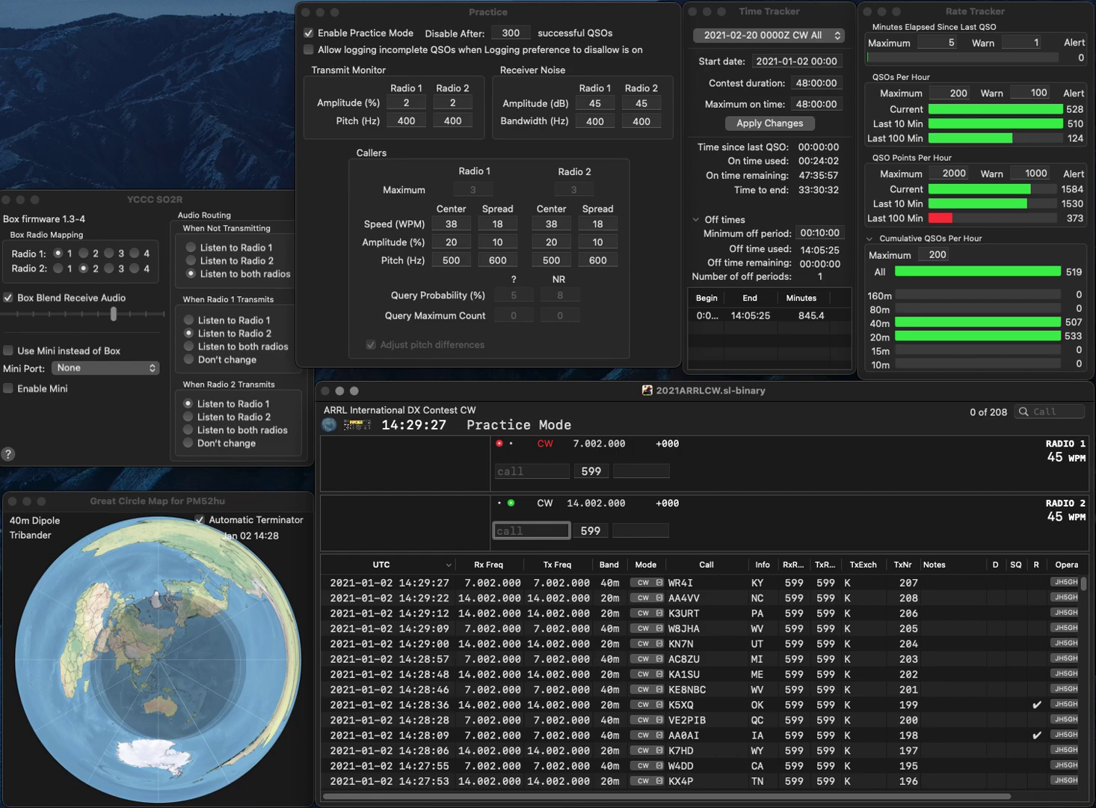
Step: Answer KJ6LV on Radio 2 and send the partial call PRY on Radio 1
{"action": "type", "text": "KJ6LV"}
{"action": "key", "text": "Return"}
{"action": "type", "text": "PR"}
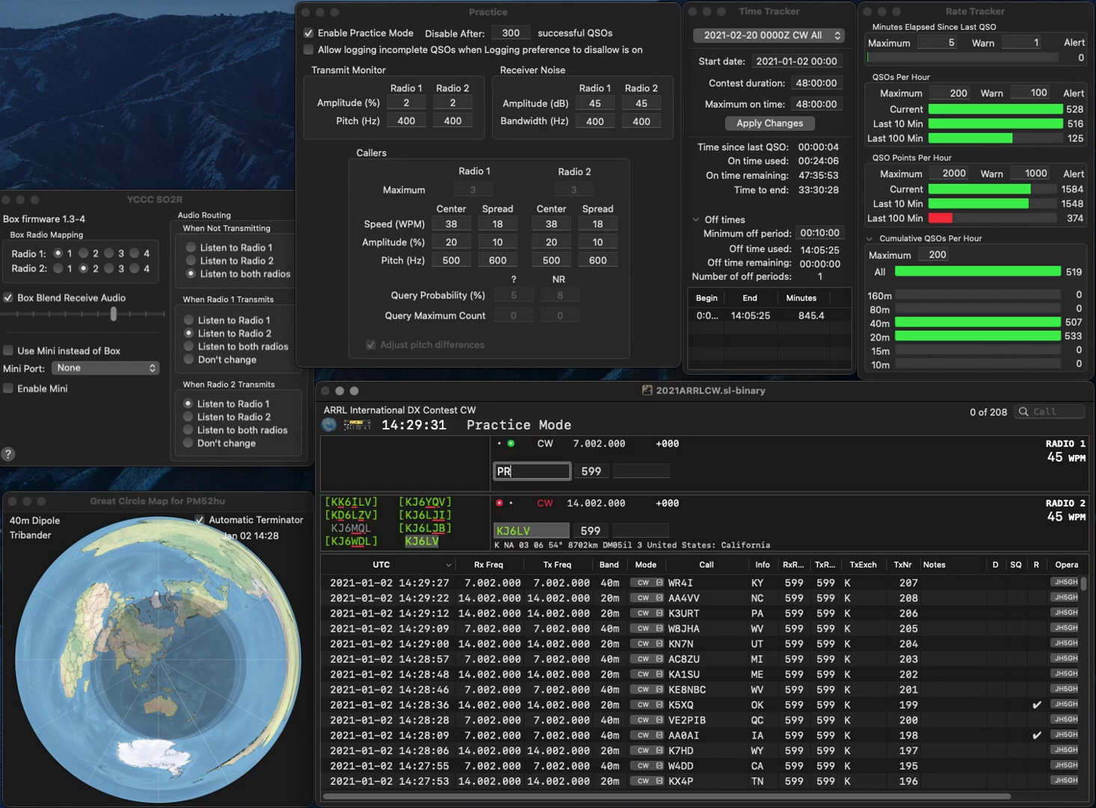
{"action": "type", "text": "Y"}
{"action": "key", "text": "Return"}
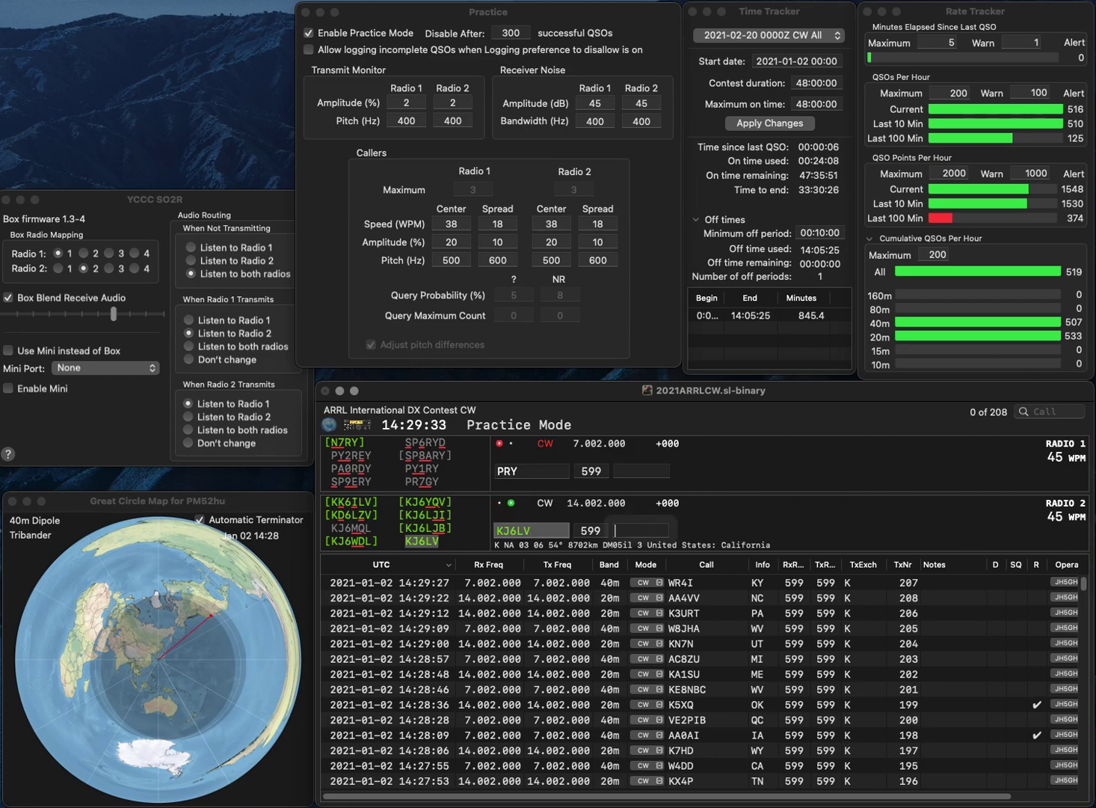
{"action": "type", "text": "CA"}
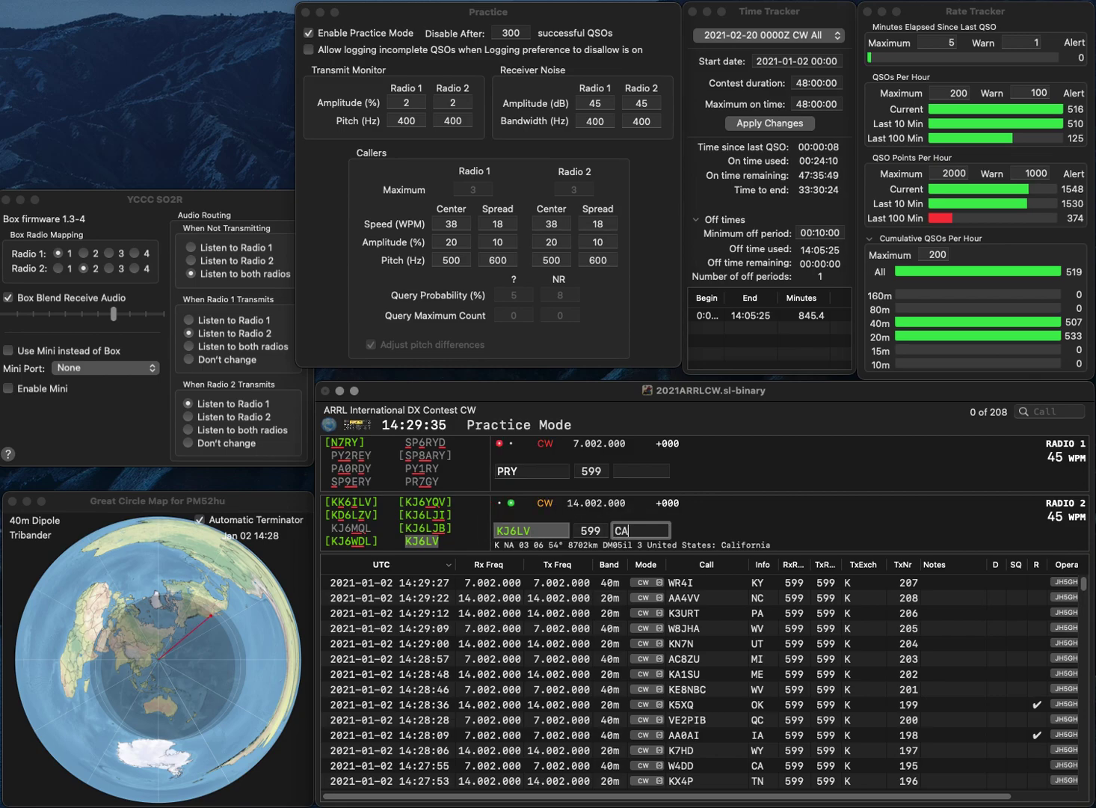
{"action": "key", "text": "Return"}
{"action": "type", "text": "W"}
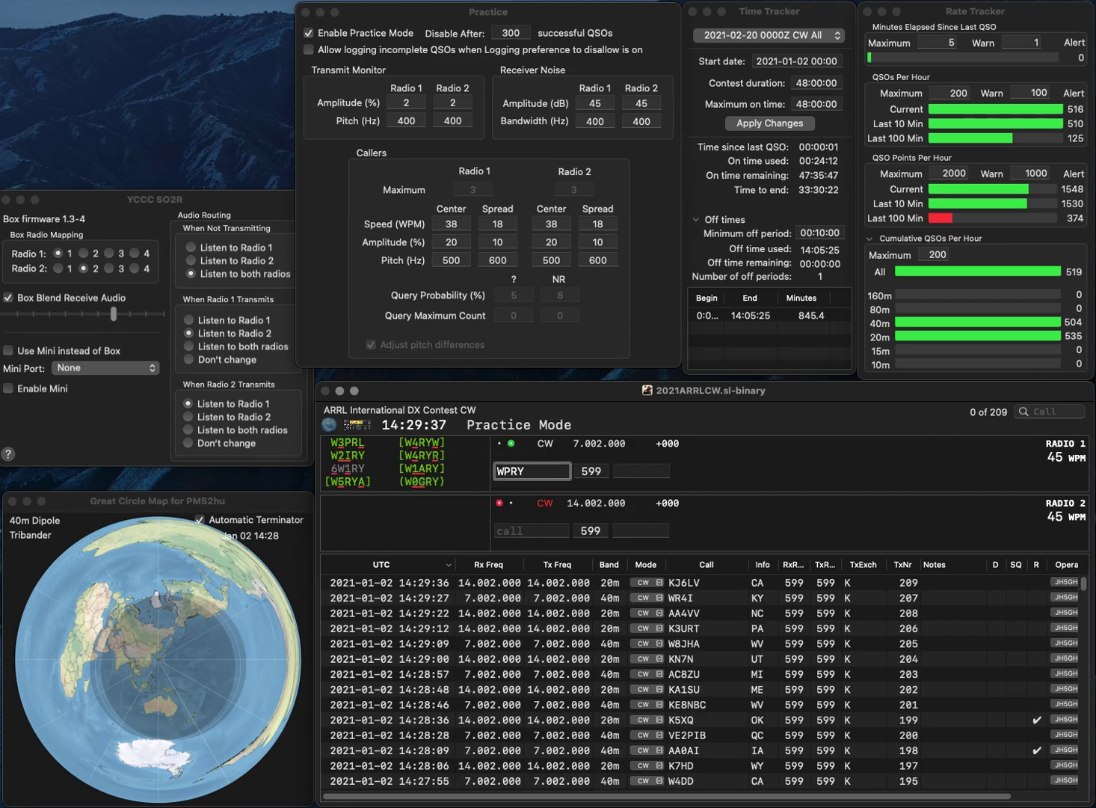
{"action": "type", "text": "1"}
{"action": "key", "text": "Delete"}
{"action": "type", "text": "A"}
{"action": "key", "text": "Return"}
{"action": "type", "text": "3S"}
{"action": "type", "text": "W"}
{"action": "key", "text": "Return"}
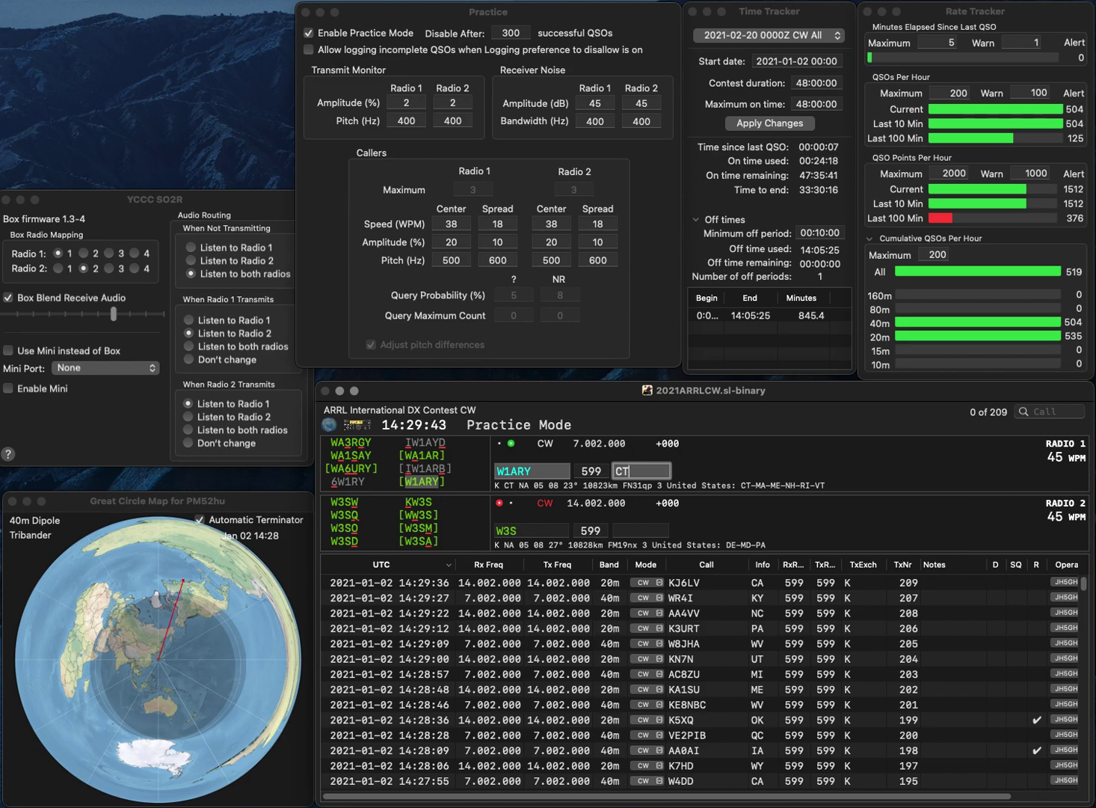
{"action": "key", "text": "Return"}
{"action": "key", "text": "BackSpace"}
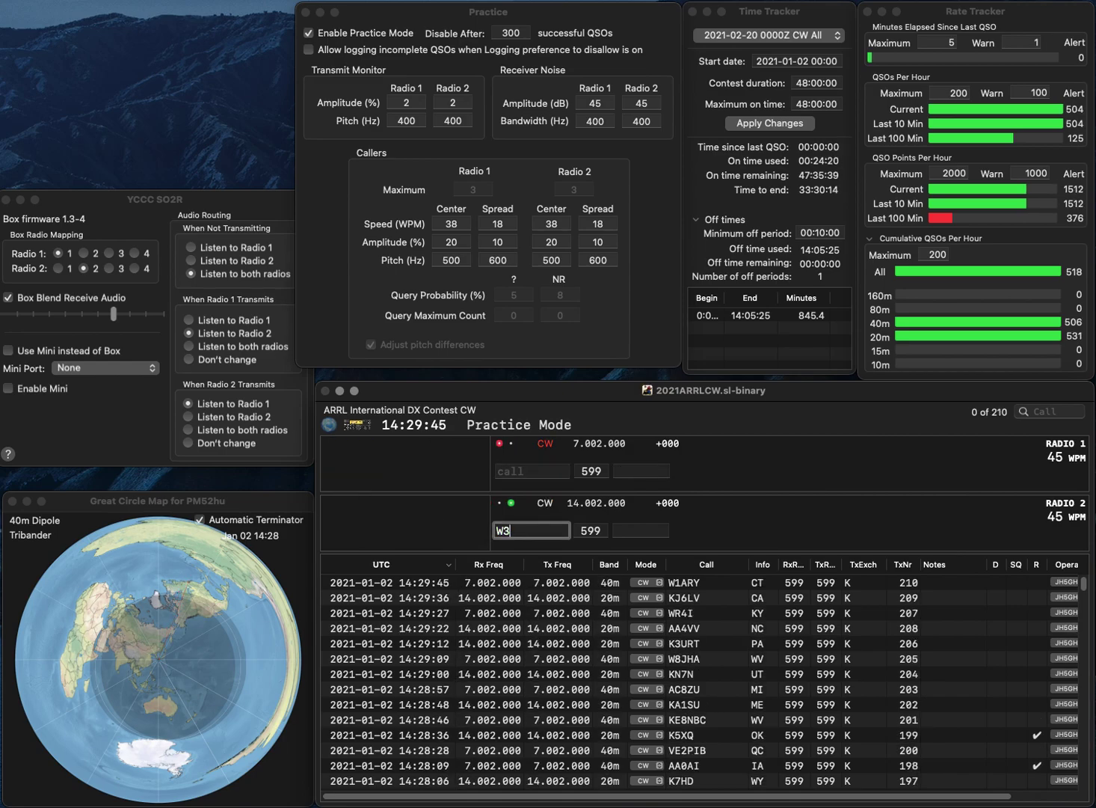
{"action": "type", "text": "HGJ"}
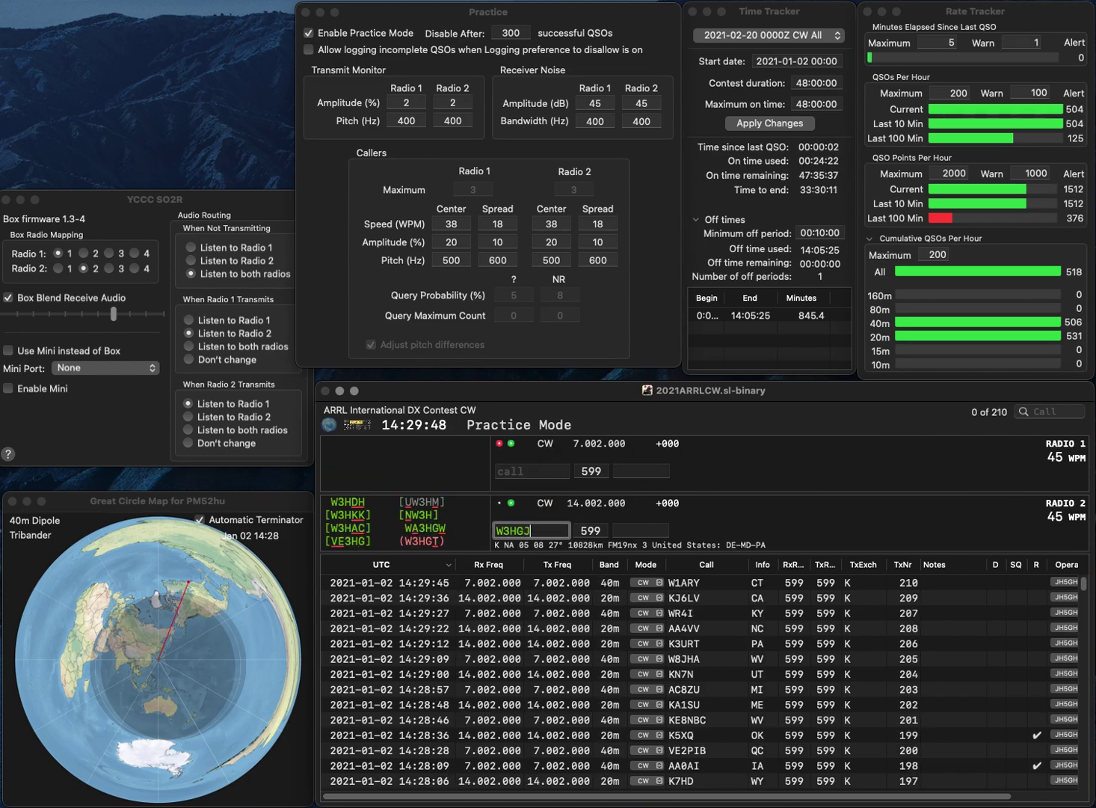
{"action": "type", "text": "S"}
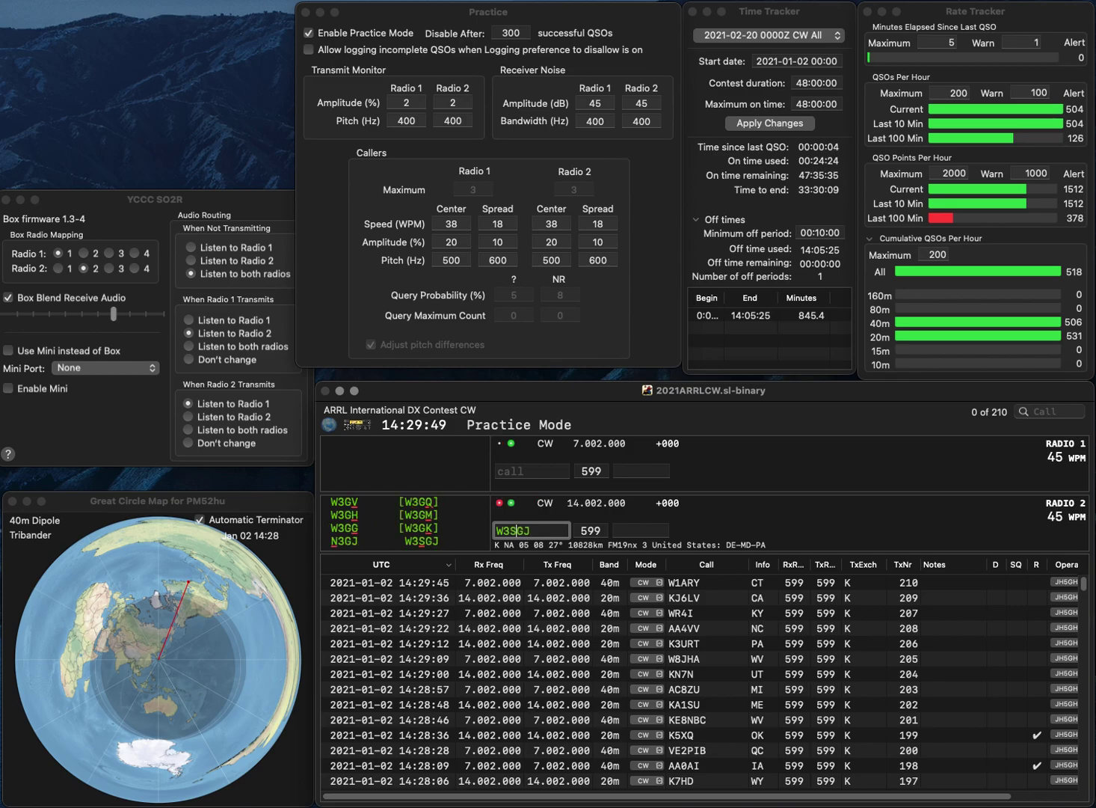
{"action": "key", "text": "Return"}
{"action": "type", "text": "N0TW"}
{"action": "key", "text": "Return"}
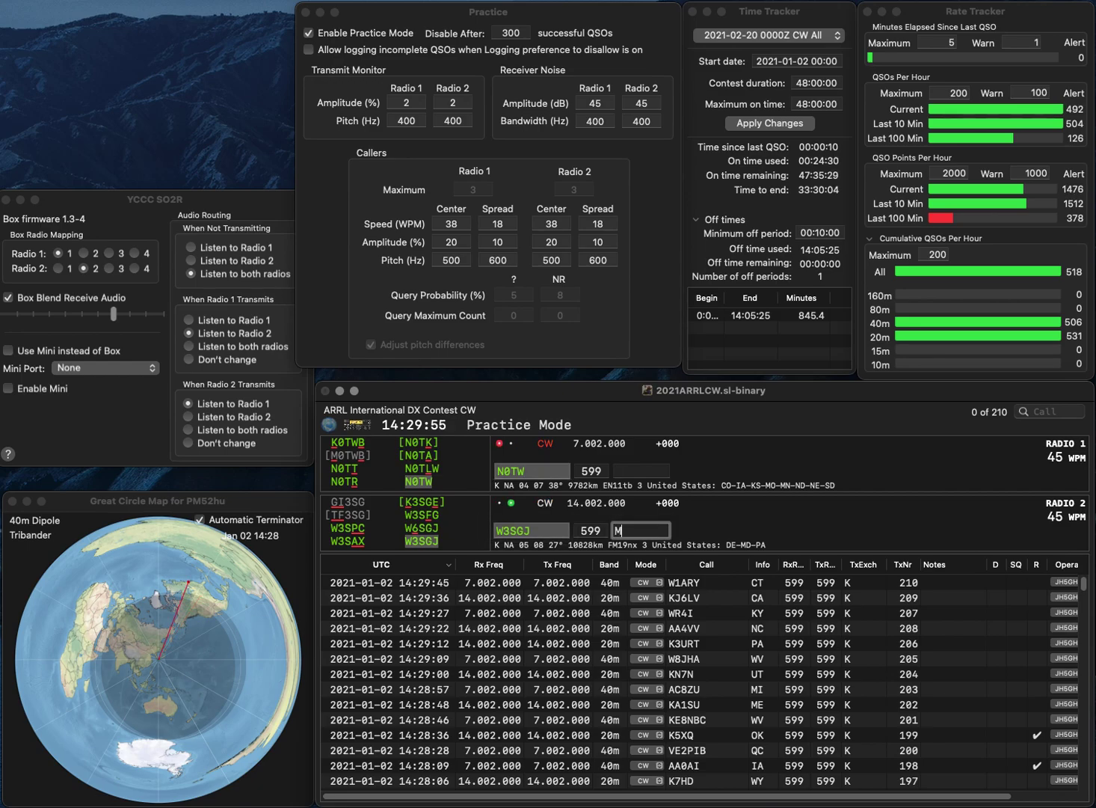
Step: Log W3SGJ with exchange MD on Radio 2 and N0TW with exchange CO on Radio 1
{"action": "key", "text": "Return"}
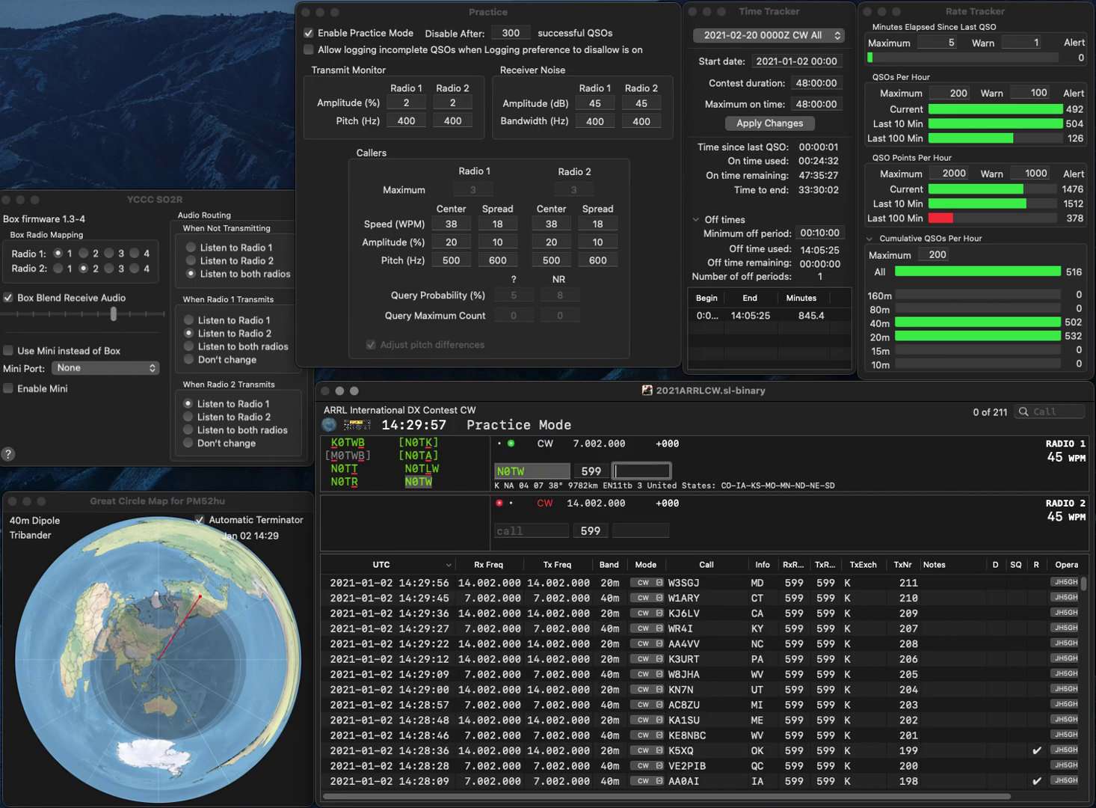
{"action": "type", "text": "CO"}
{"action": "key", "text": "Return"}
Step: Answer VA7RCN on Radio 2 and KS7AA on Radio 1
{"action": "type", "text": "VA7RCN"}
{"action": "key", "text": "Return"}
{"action": "type", "text": "KS7AA"}
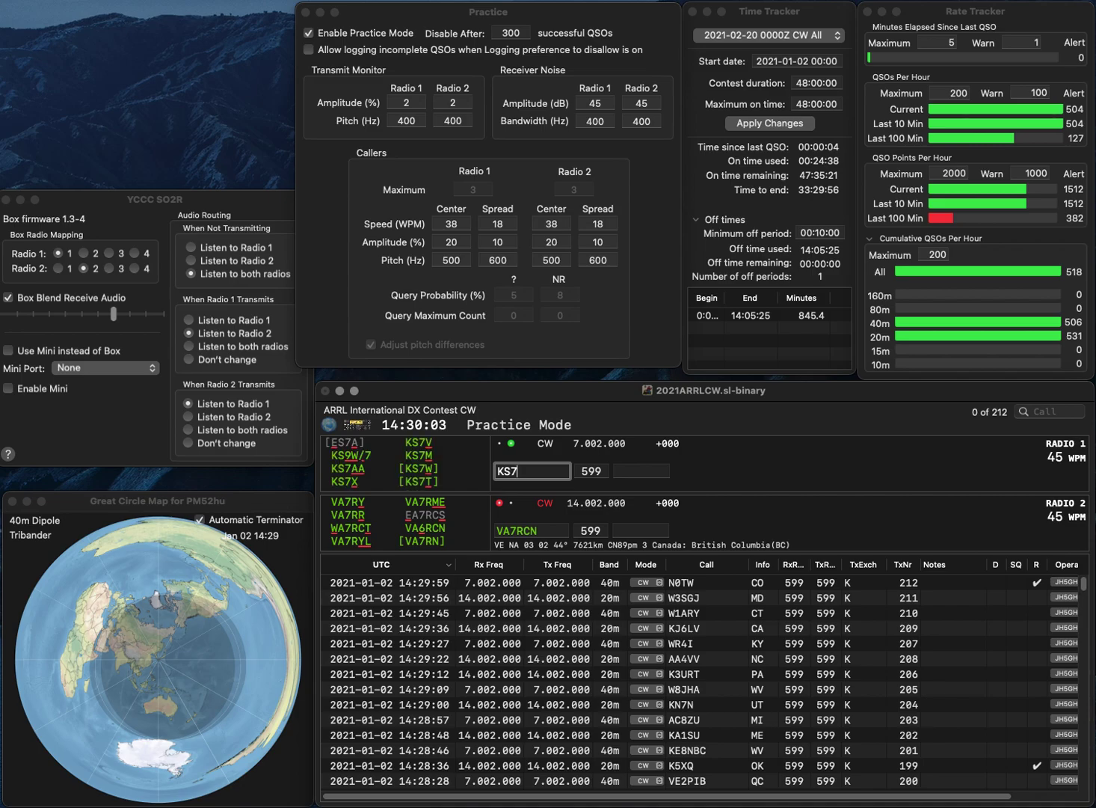
{"action": "key", "text": "Return"}
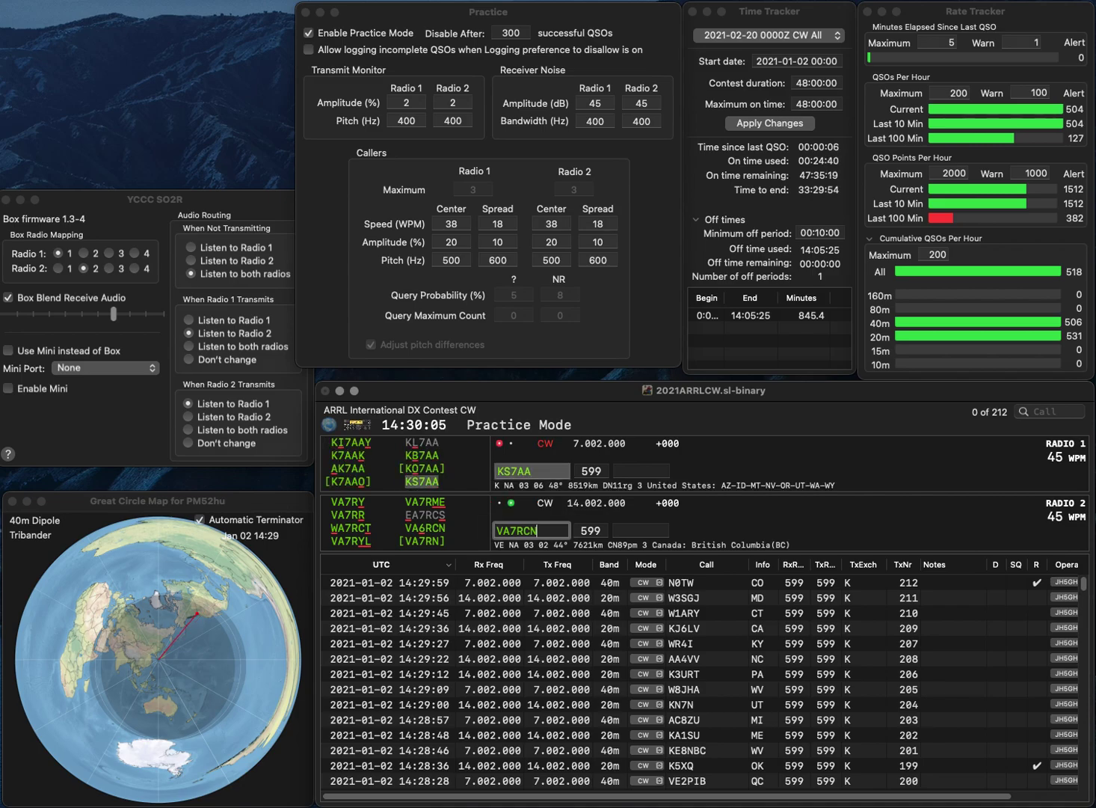
{"action": "key", "text": "BackSpace"}
{"action": "type", "text": "6"}
{"action": "key", "text": "Return"}
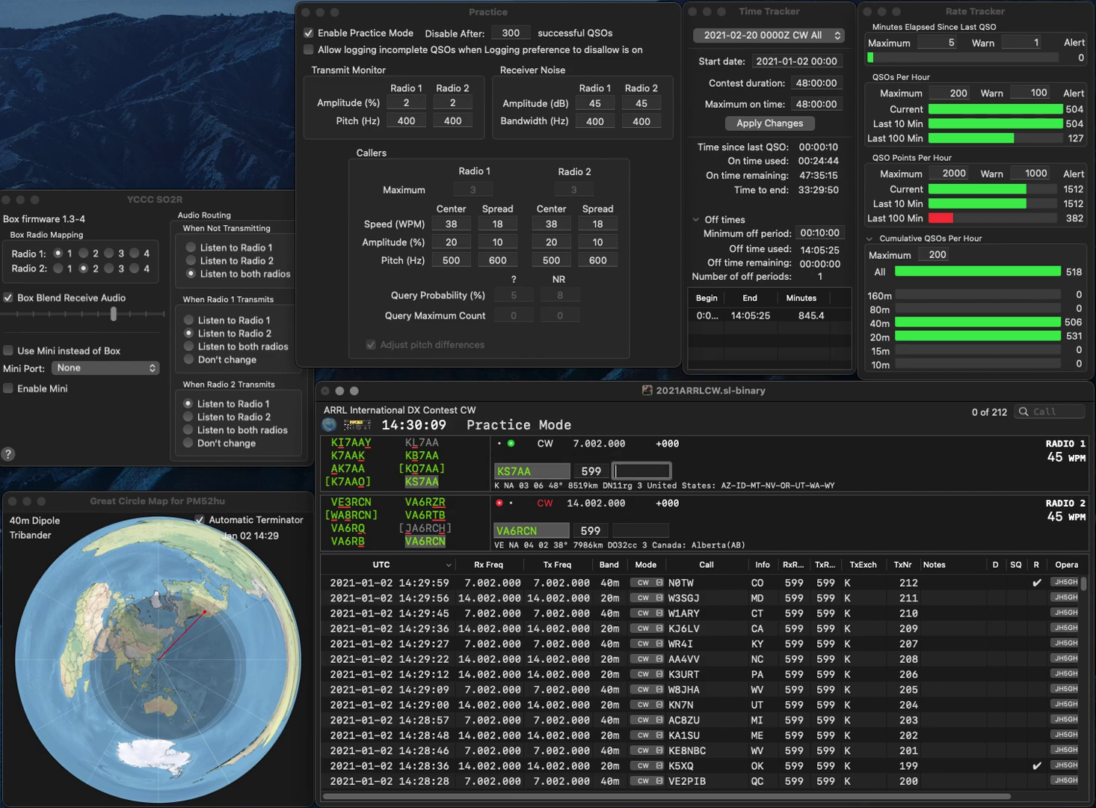
{"action": "type", "text": "WA"}
{"action": "key", "text": "Return"}
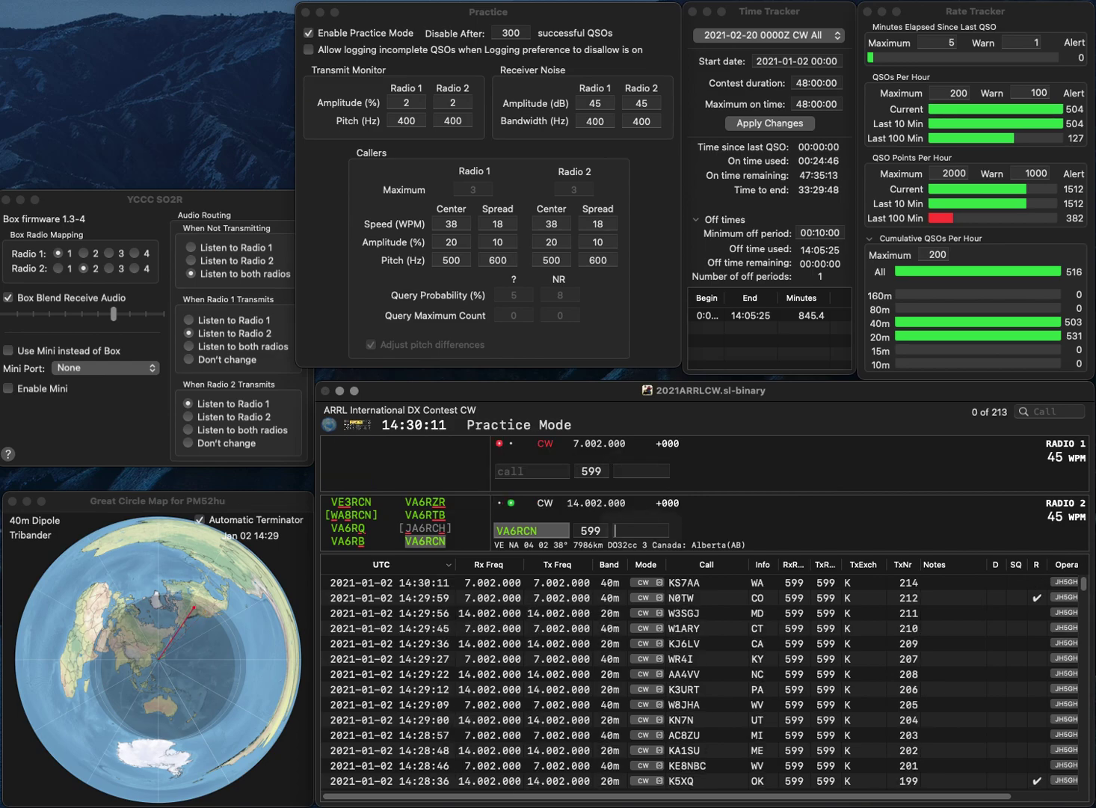
{"action": "type", "text": "AB"}
{"action": "key", "text": "Return"}
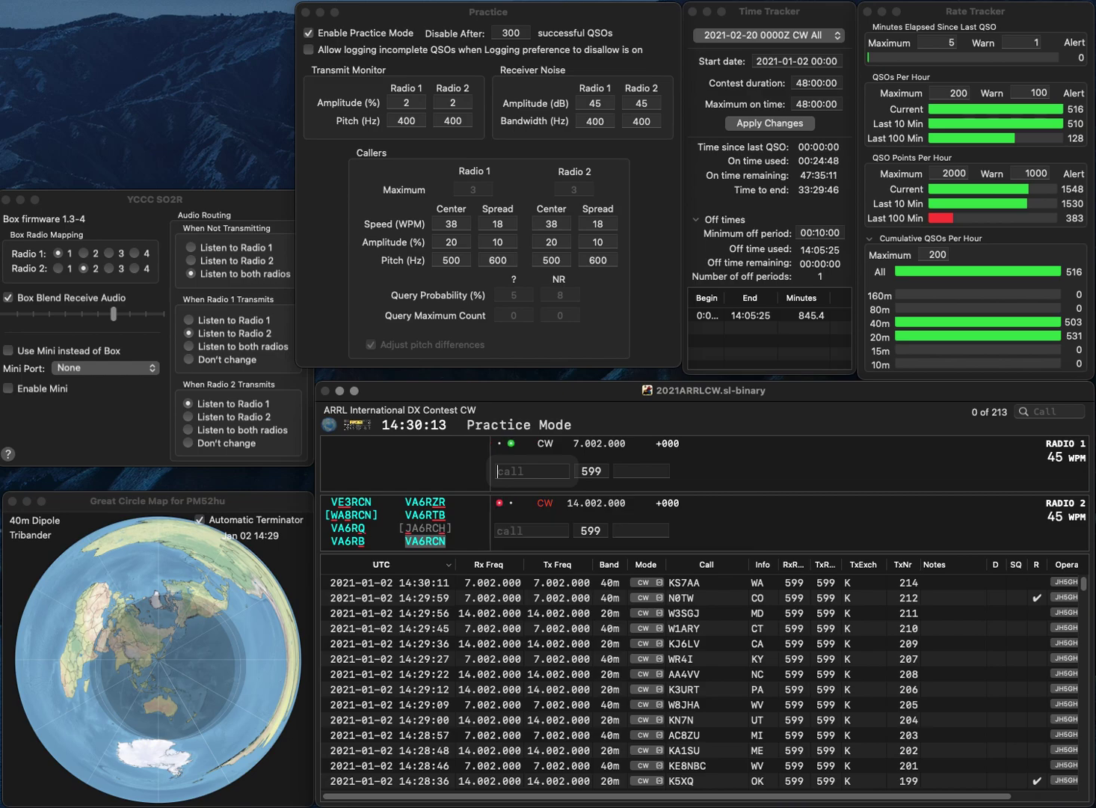
{"action": "type", "text": "N4KC"}
{"action": "key", "text": "Return"}
{"action": "type", "text": "KE5ZIP"}
{"action": "key", "text": "Return"}
{"action": "type", "text": "3KC"}
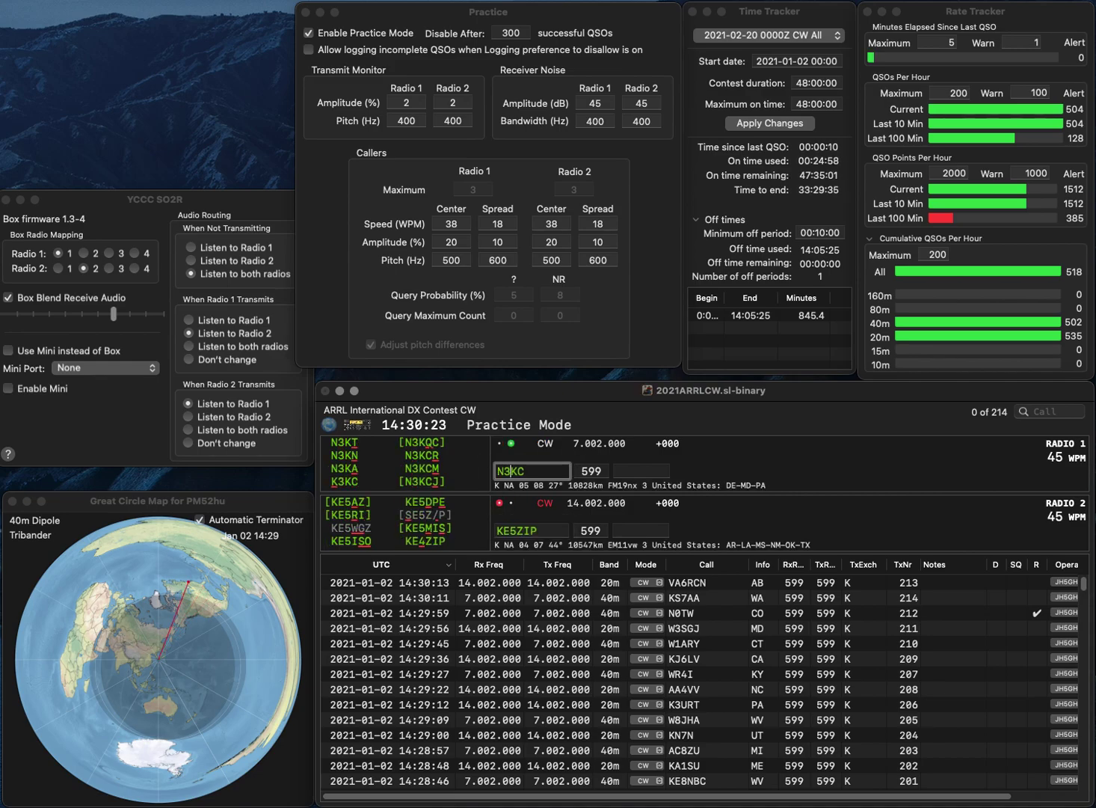
{"action": "type", "text": "M"}
{"action": "key", "text": "Return"}
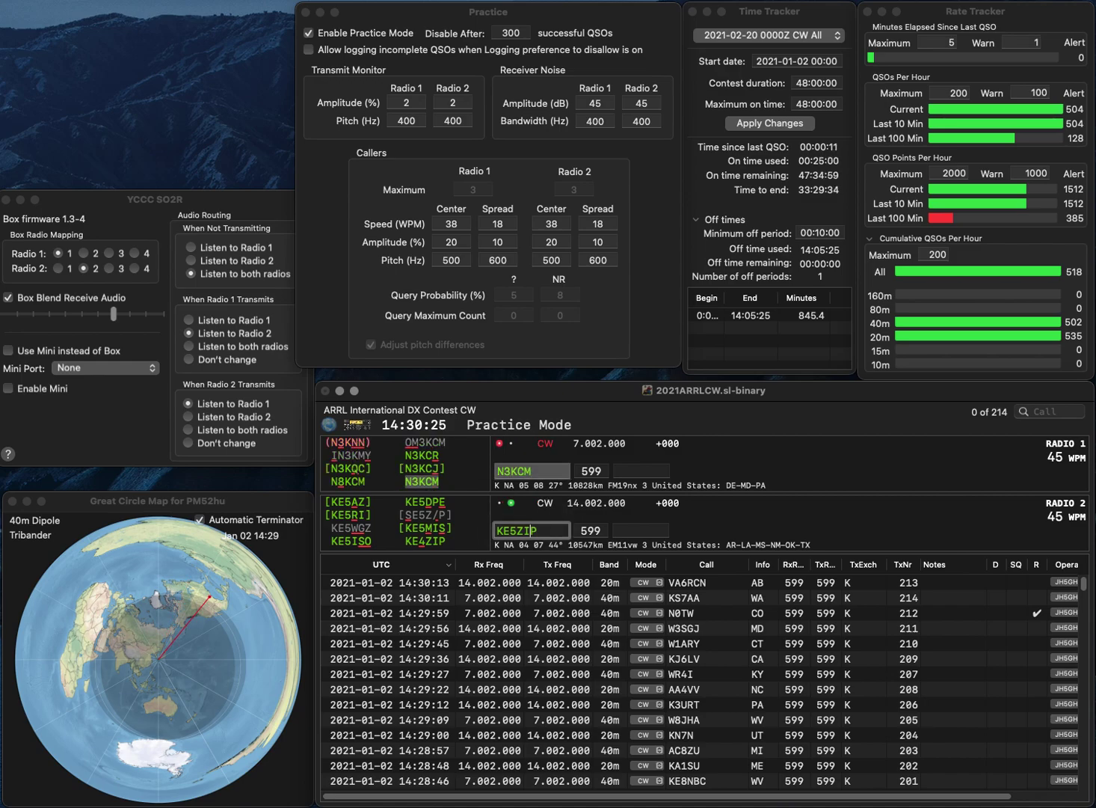
{"action": "key", "text": "Left"}
{"action": "key", "text": "BackSpace"}
{"action": "type", "text": "4"}
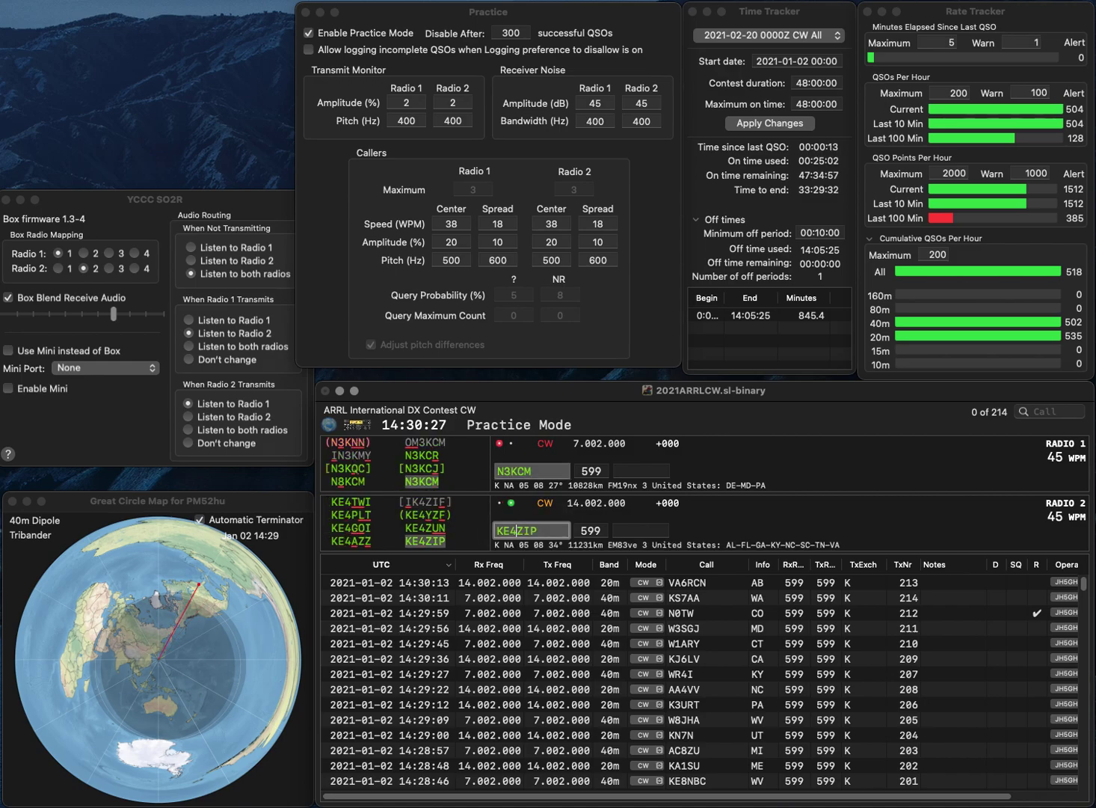
{"action": "key", "text": "Return"}
{"action": "key", "text": "Tab"}
{"action": "key", "text": "space"}
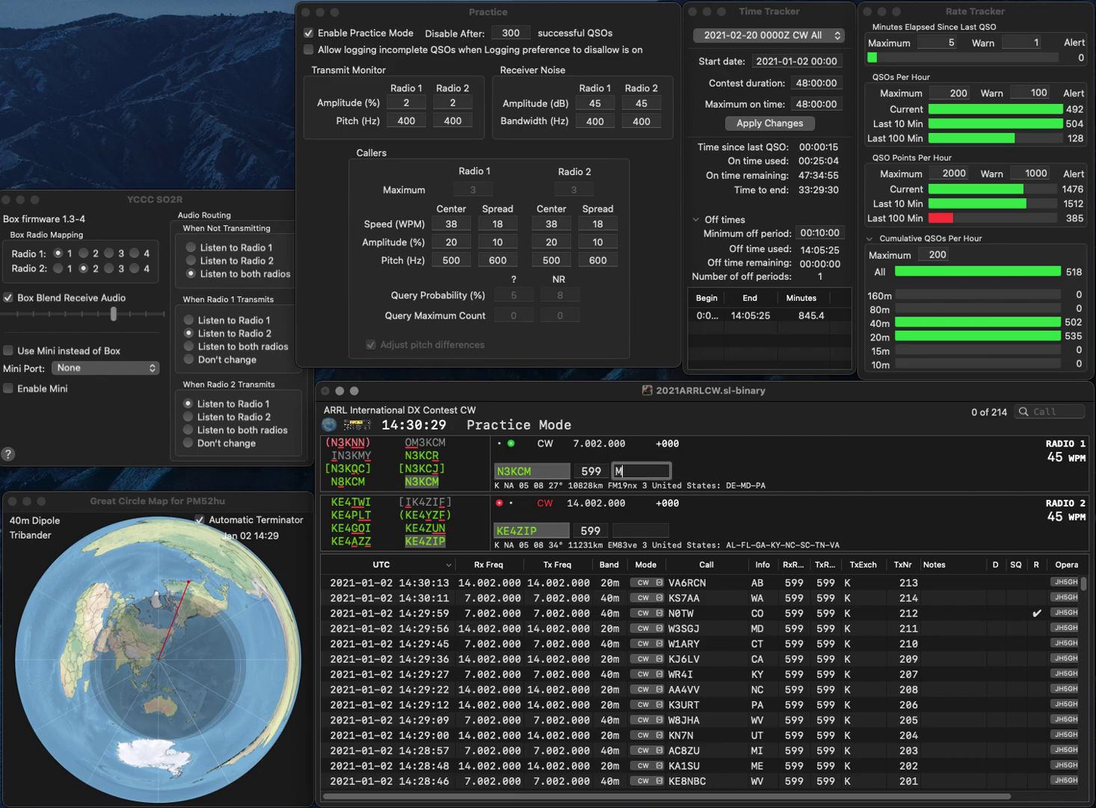
{"action": "type", "text": "MD"}
{"action": "key", "text": "Return"}
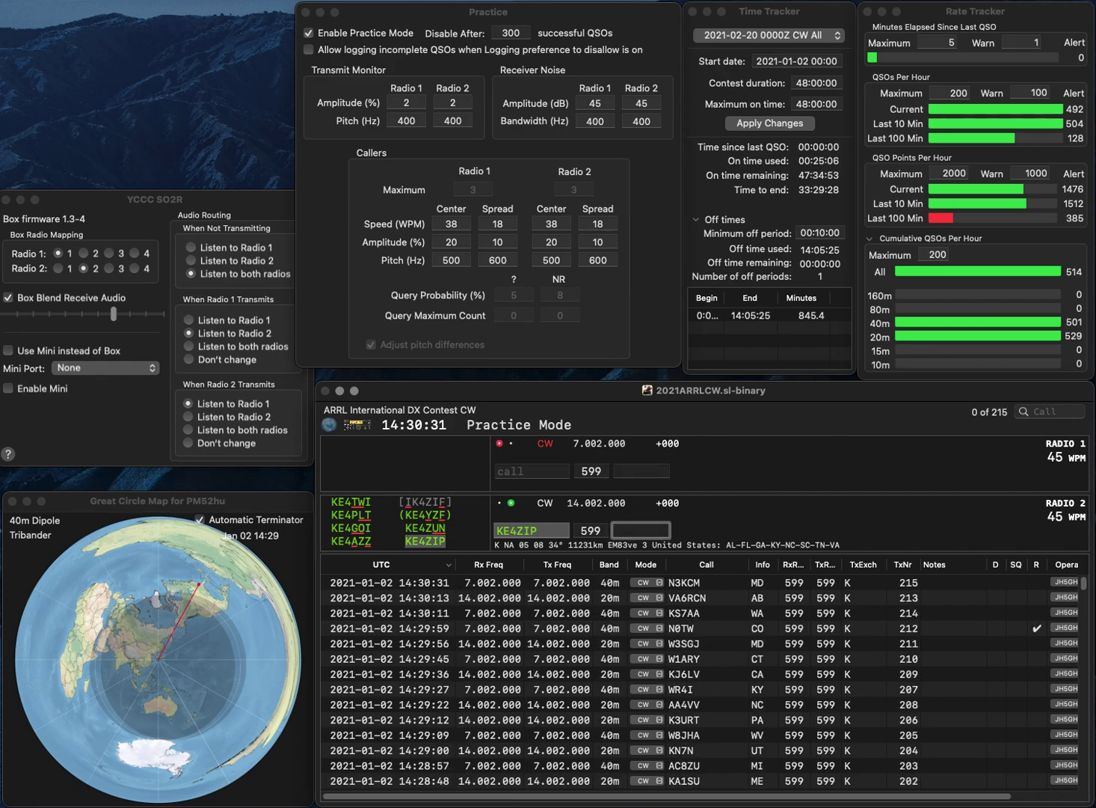
{"action": "type", "text": "FL"}
{"action": "key", "text": "Return"}
{"action": "type", "text": "K7DBN"}
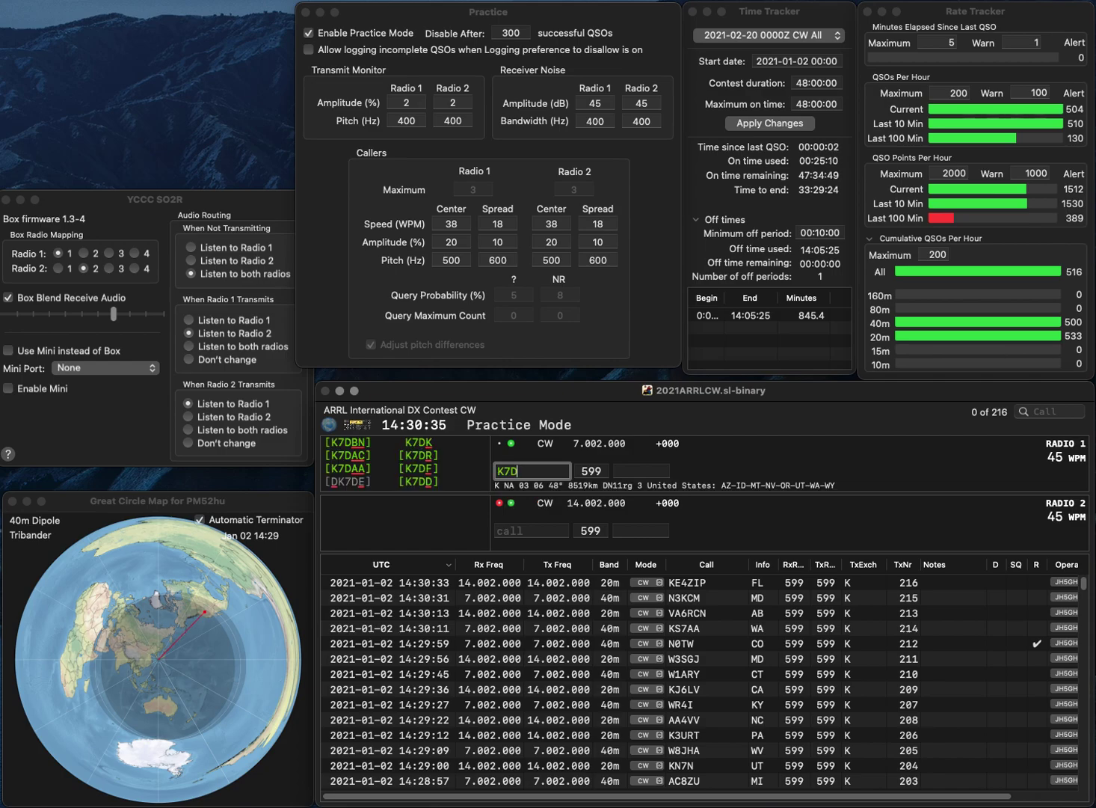
{"action": "key", "text": "Return"}
{"action": "type", "text": "W9EAU"}
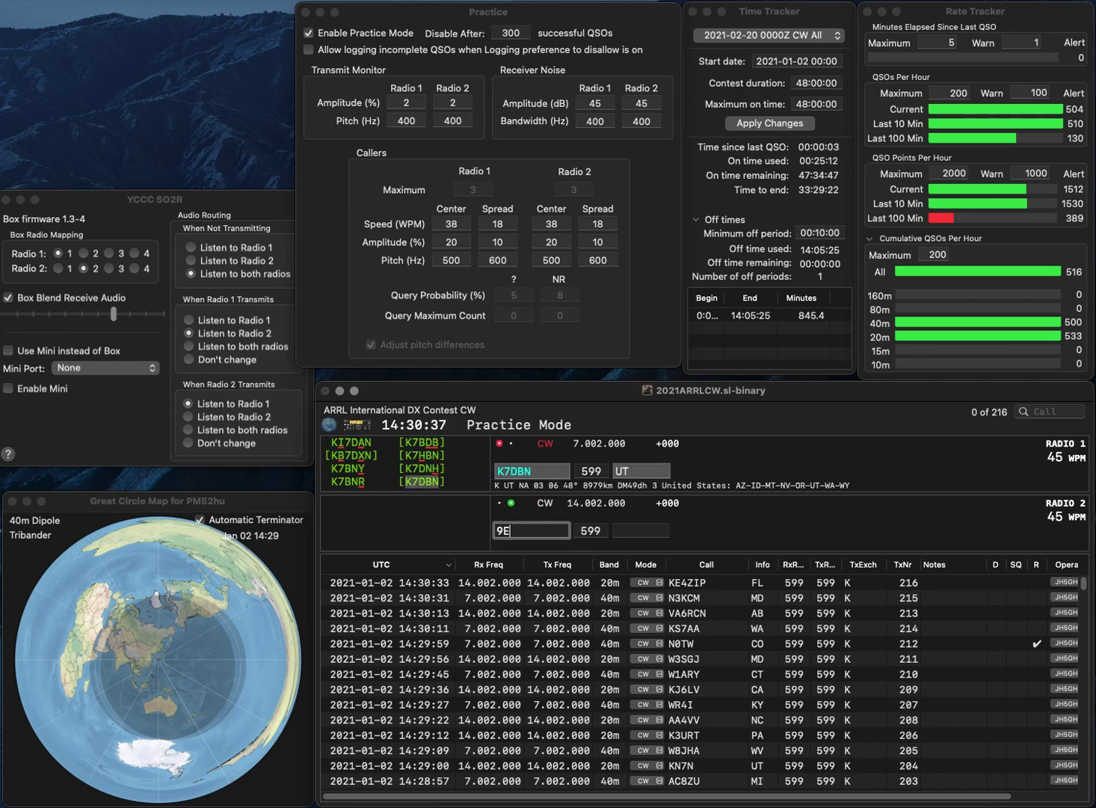
{"action": "key", "text": "Return"}
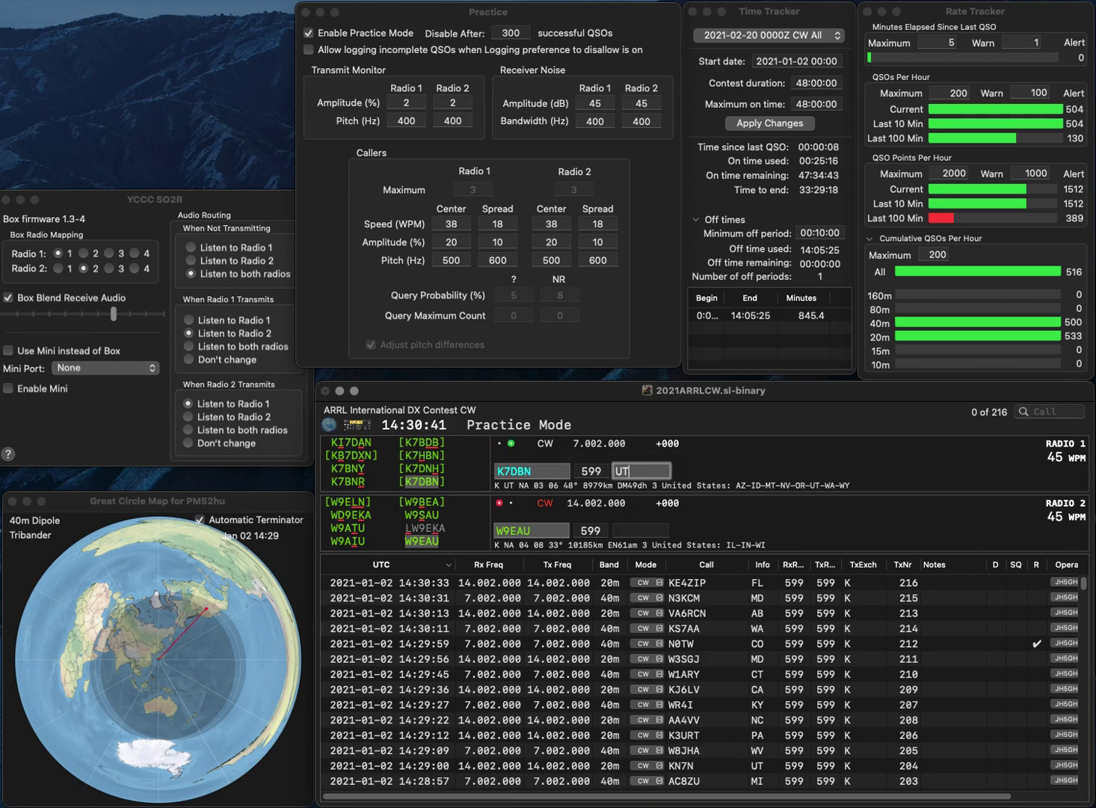
{"action": "key", "text": "Return"}
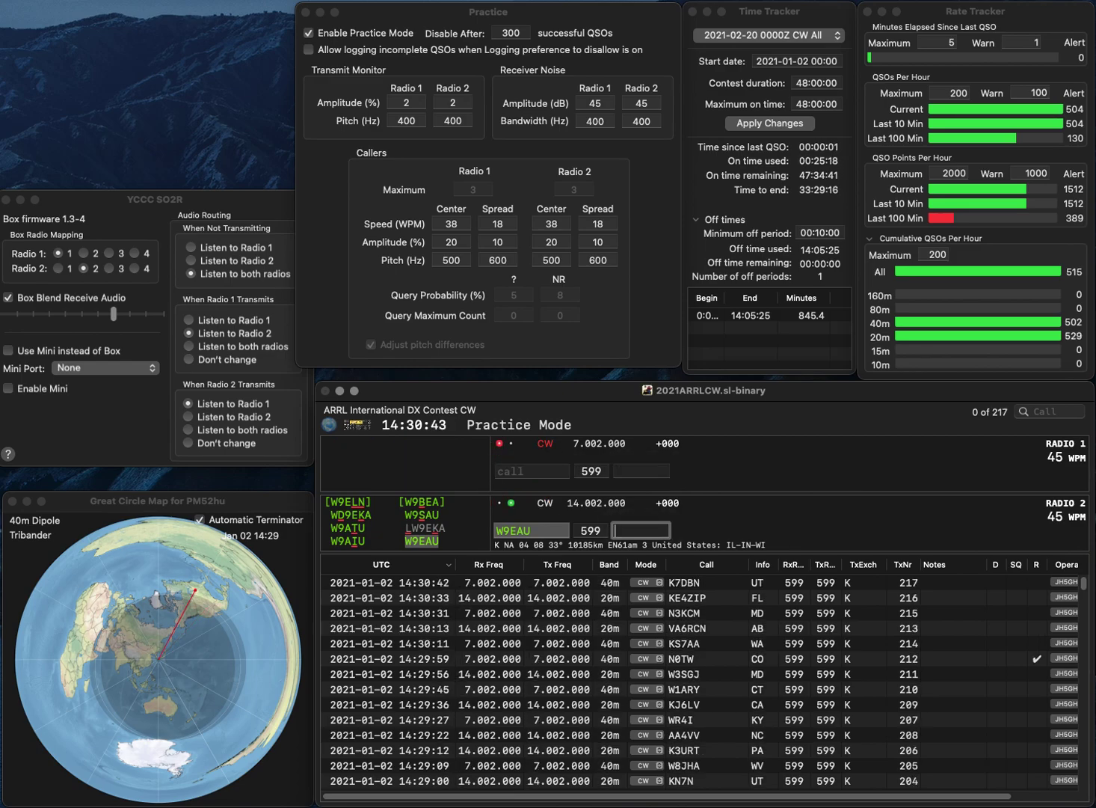
{"action": "type", "text": "IN"}
{"action": "key", "text": "Return"}
{"action": "type", "text": "W7RS"}
{"action": "key", "text": "Return"}
{"action": "type", "text": "WB"}
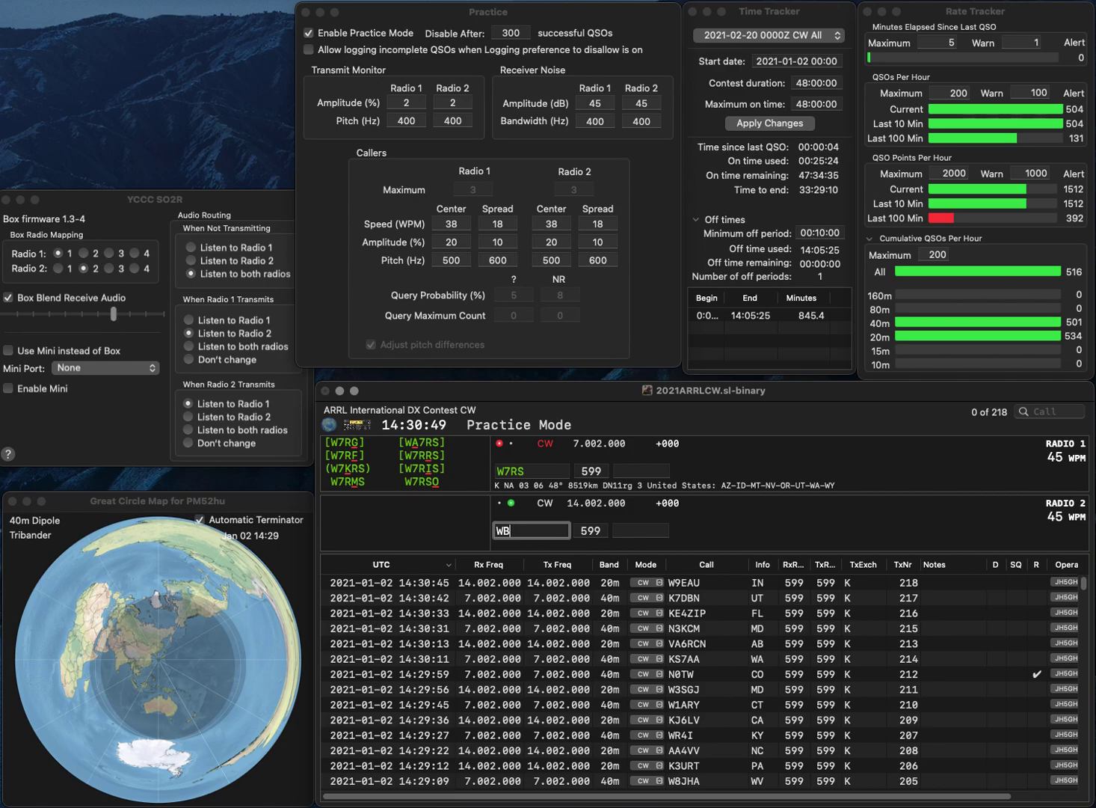
{"action": "type", "text": "PTO"}
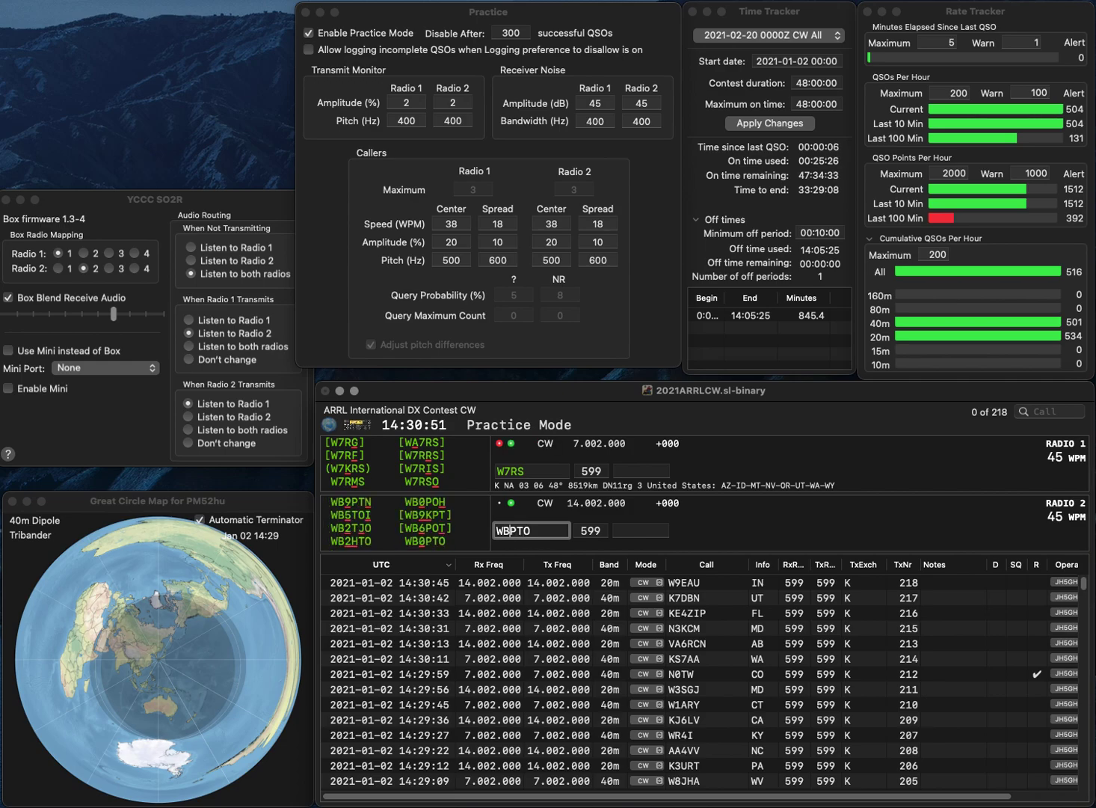
{"action": "type", "text": "0"}
{"action": "key", "text": "Return"}
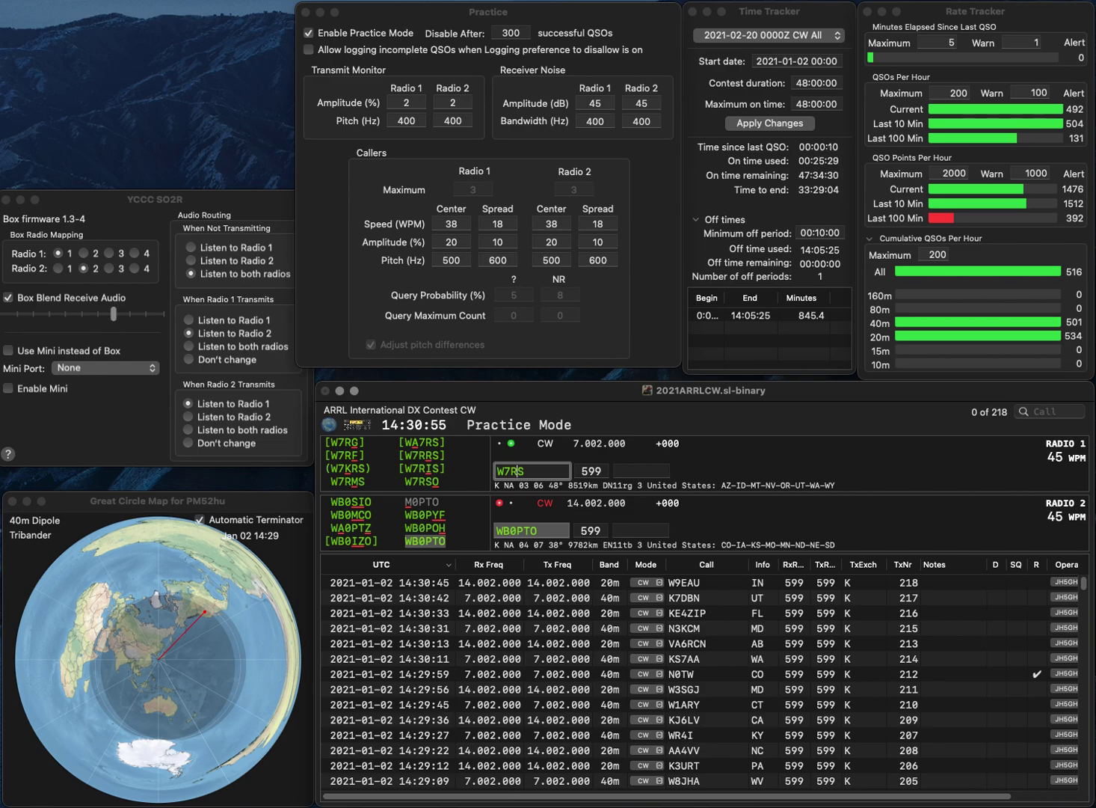
Step: Correct the call on Radio 1 to W7RH and resend it
{"action": "key", "text": "BackSpace"}
{"action": "type", "text": "H"}
{"action": "key", "text": "Return"}
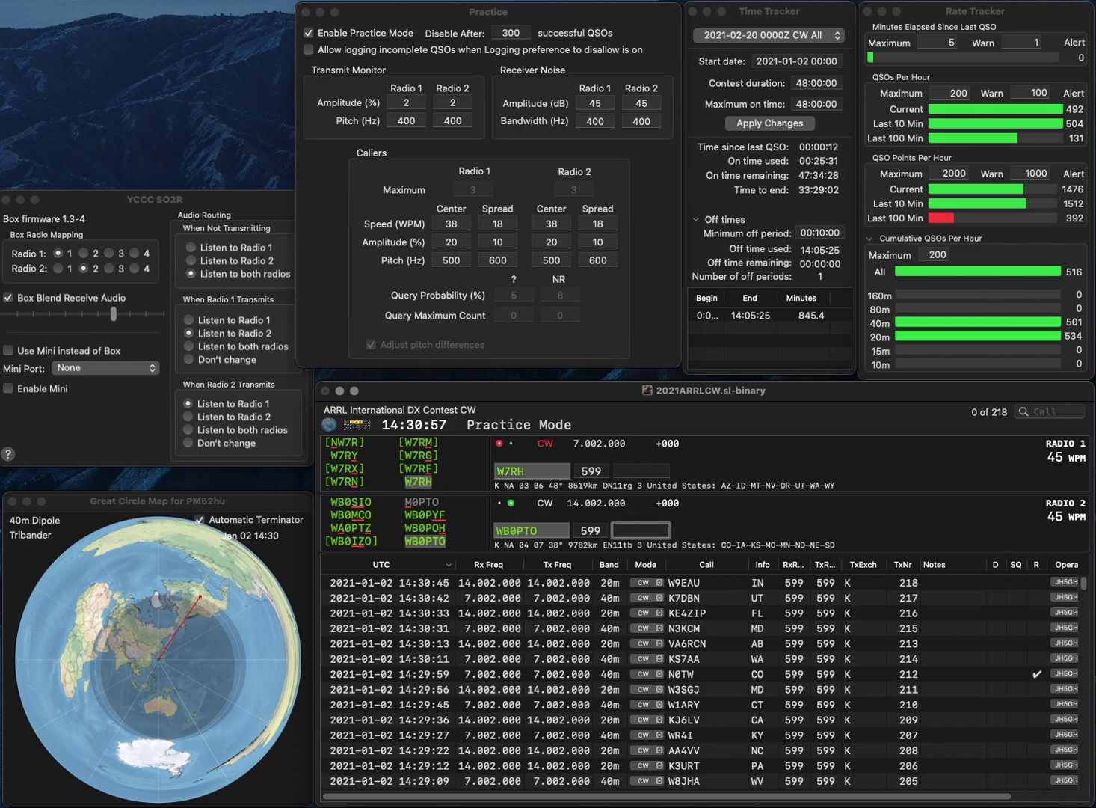
{"action": "type", "text": "MN"}
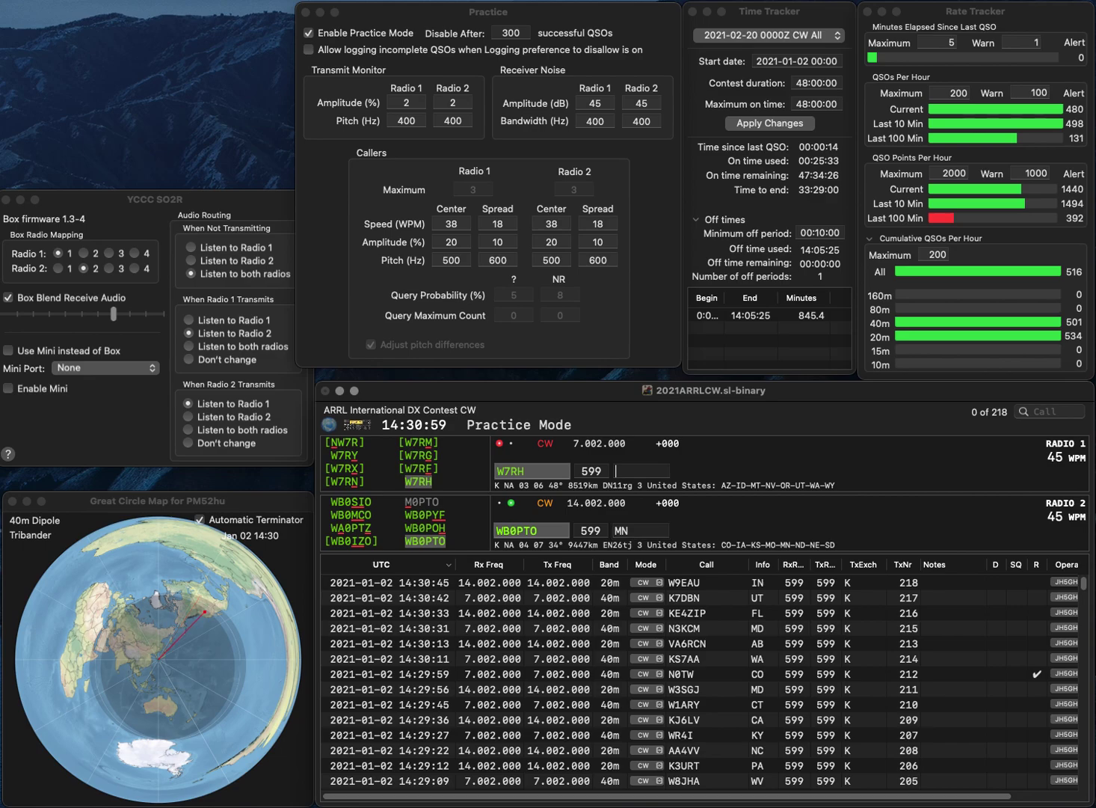
{"action": "key", "text": "Return"}
{"action": "type", "text": "WA"}
{"action": "key", "text": "Return"}
{"action": "type", "text": "K"}
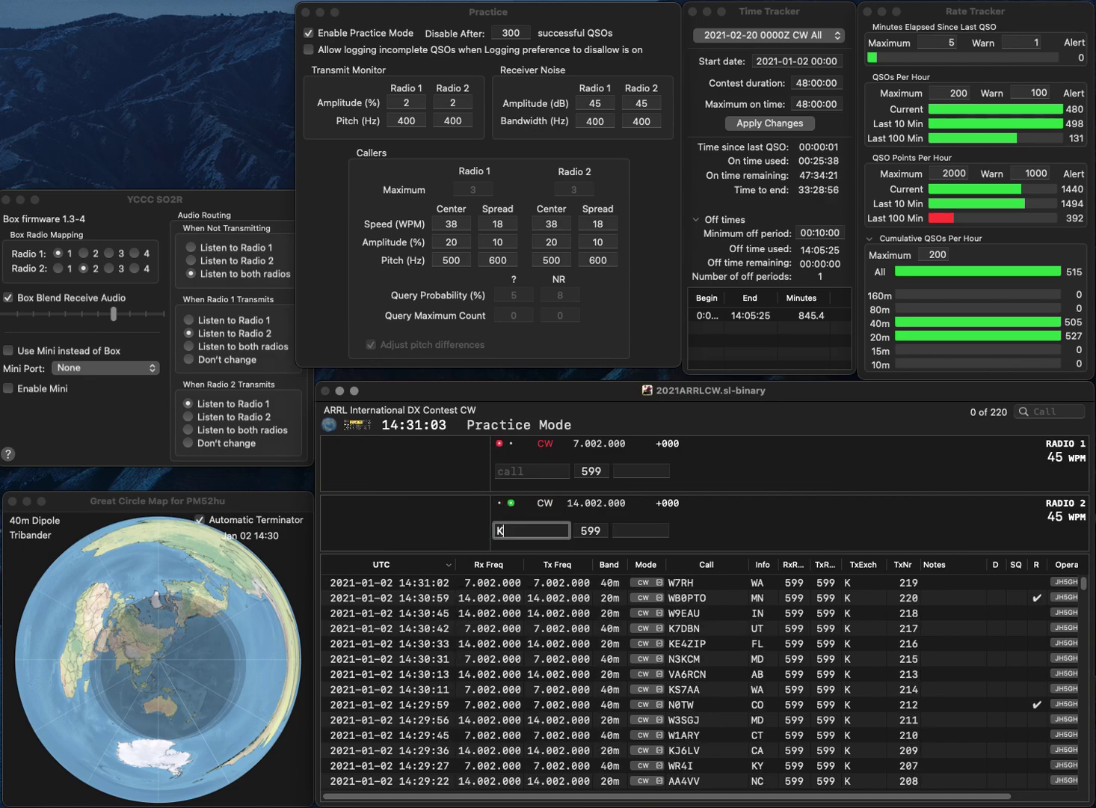
{"action": "type", "text": "6L"}
{"action": "key", "text": "BackSpace"}
{"action": "type", "text": "6LL"}
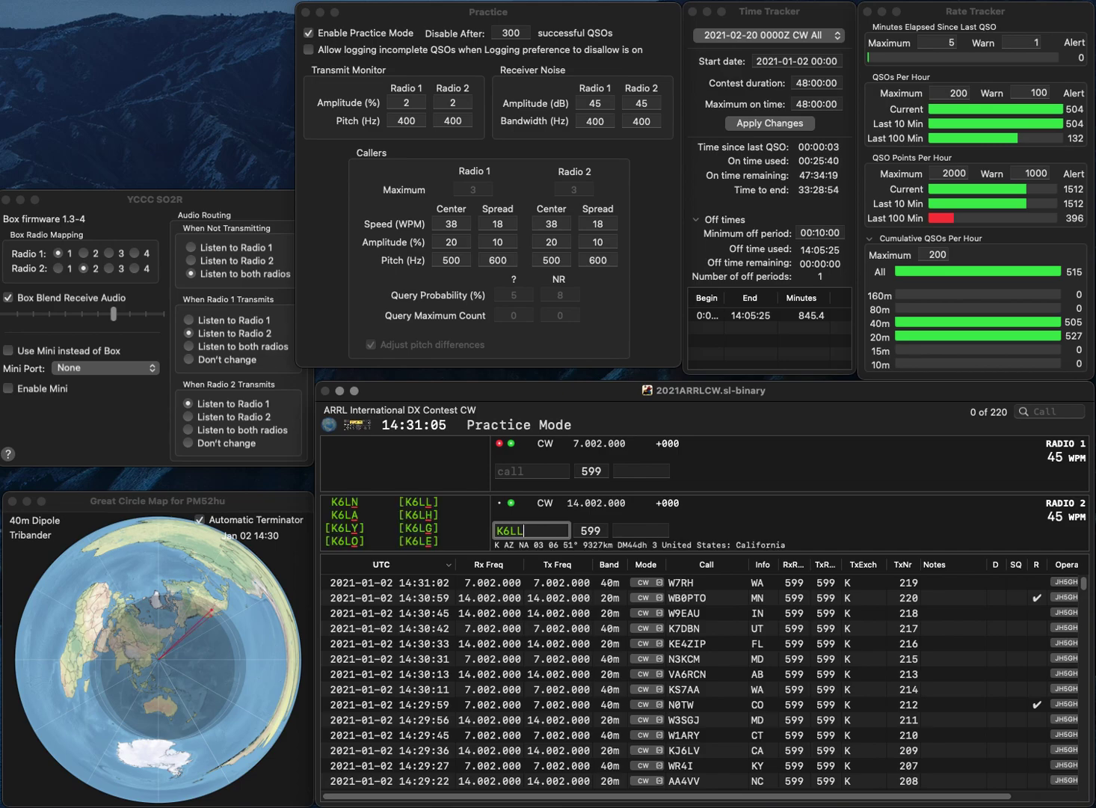
{"action": "key", "text": "Return"}
{"action": "type", "text": "K"}
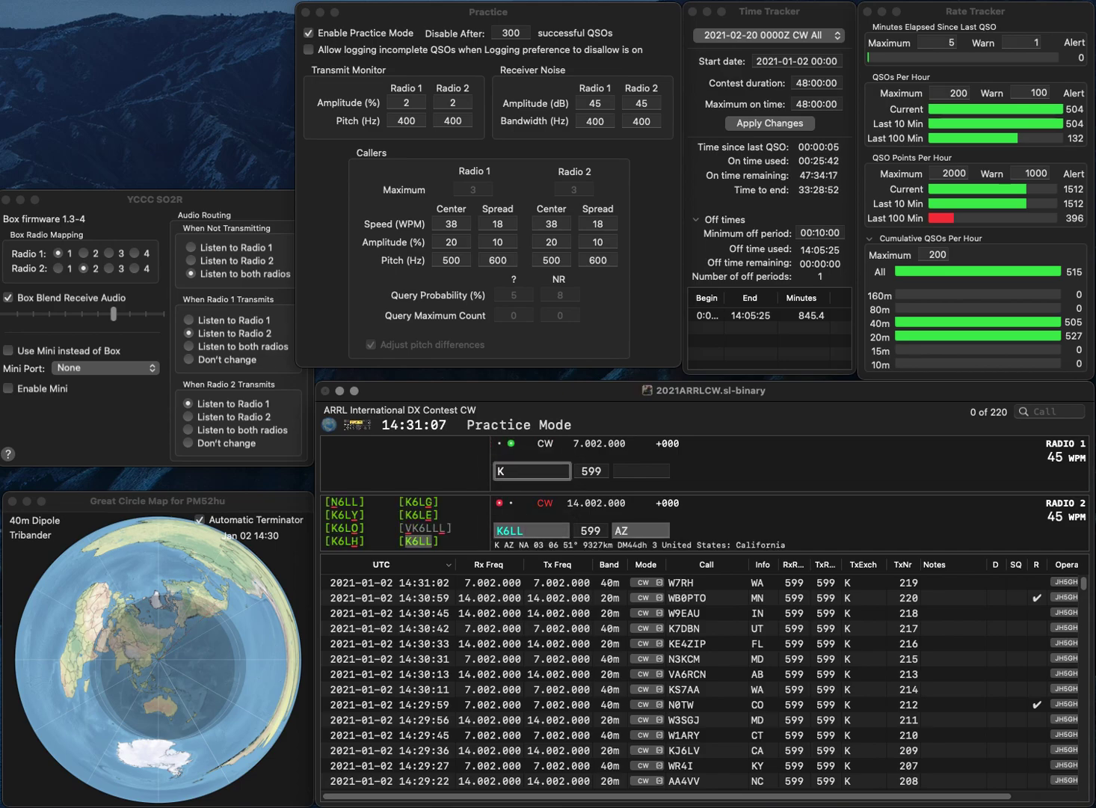
{"action": "type", "text": "3STX"}
{"action": "key", "text": "Return"}
{"action": "key", "text": "Tab"}
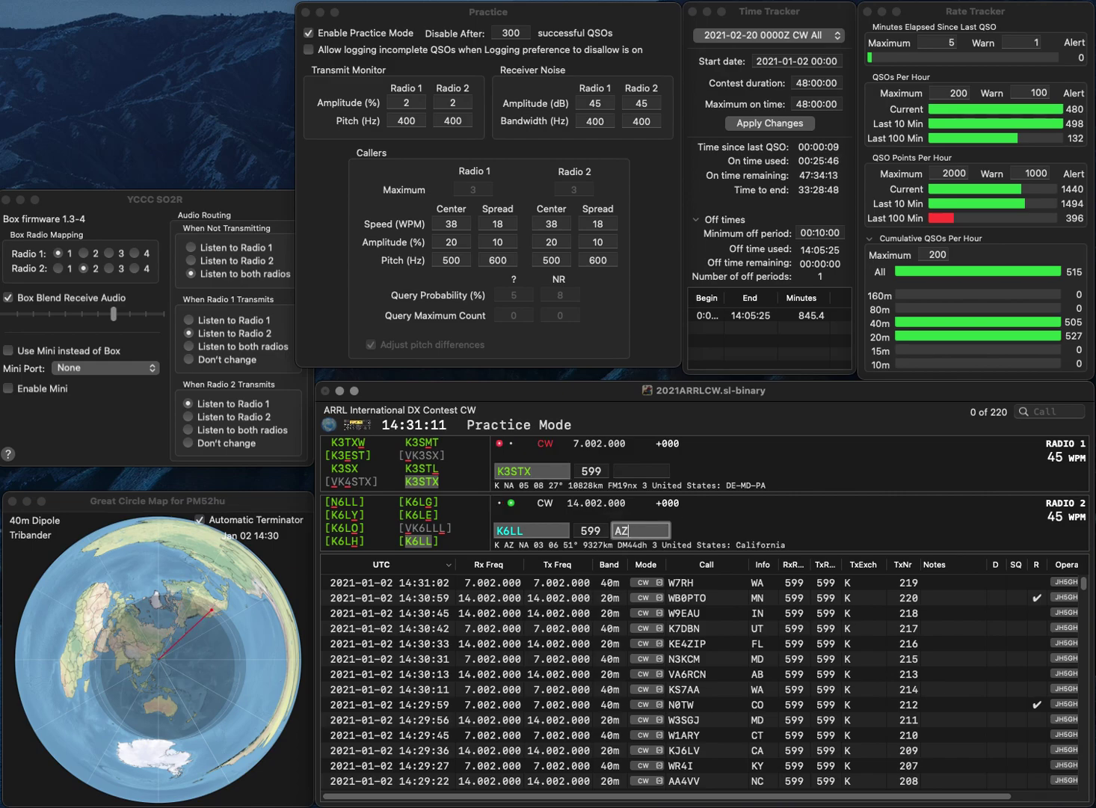
{"action": "key", "text": "Return"}
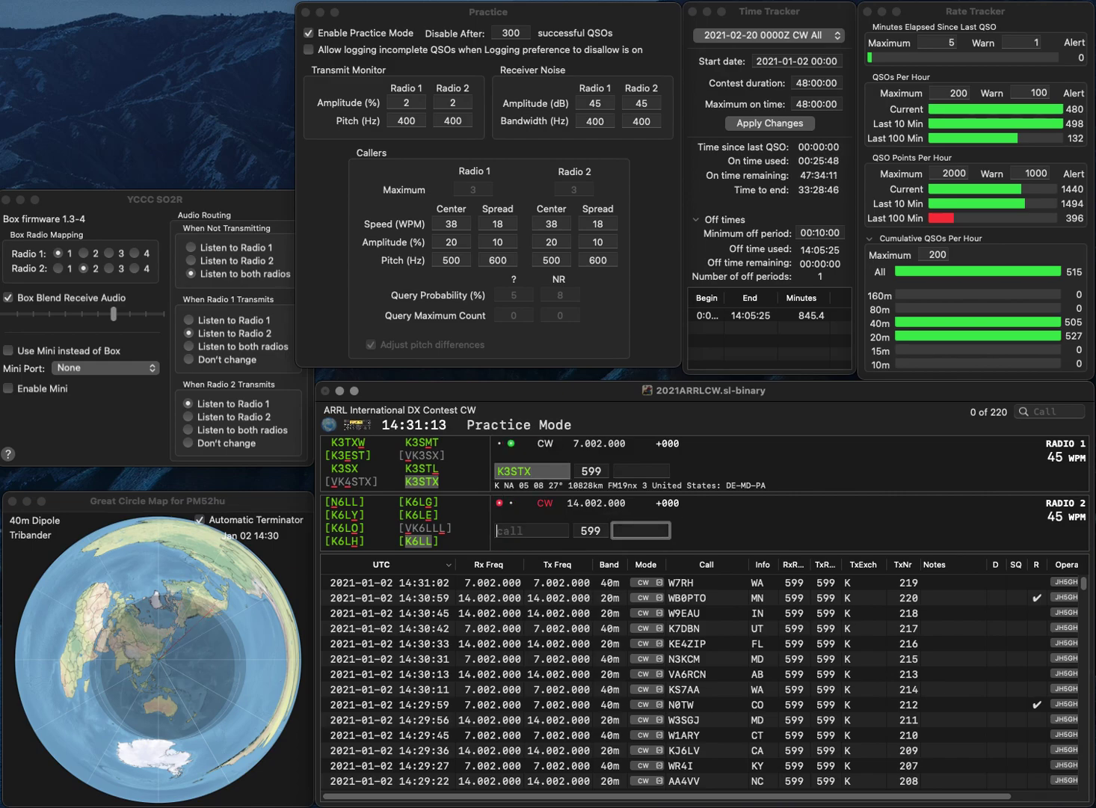
{"action": "type", "text": "D"}
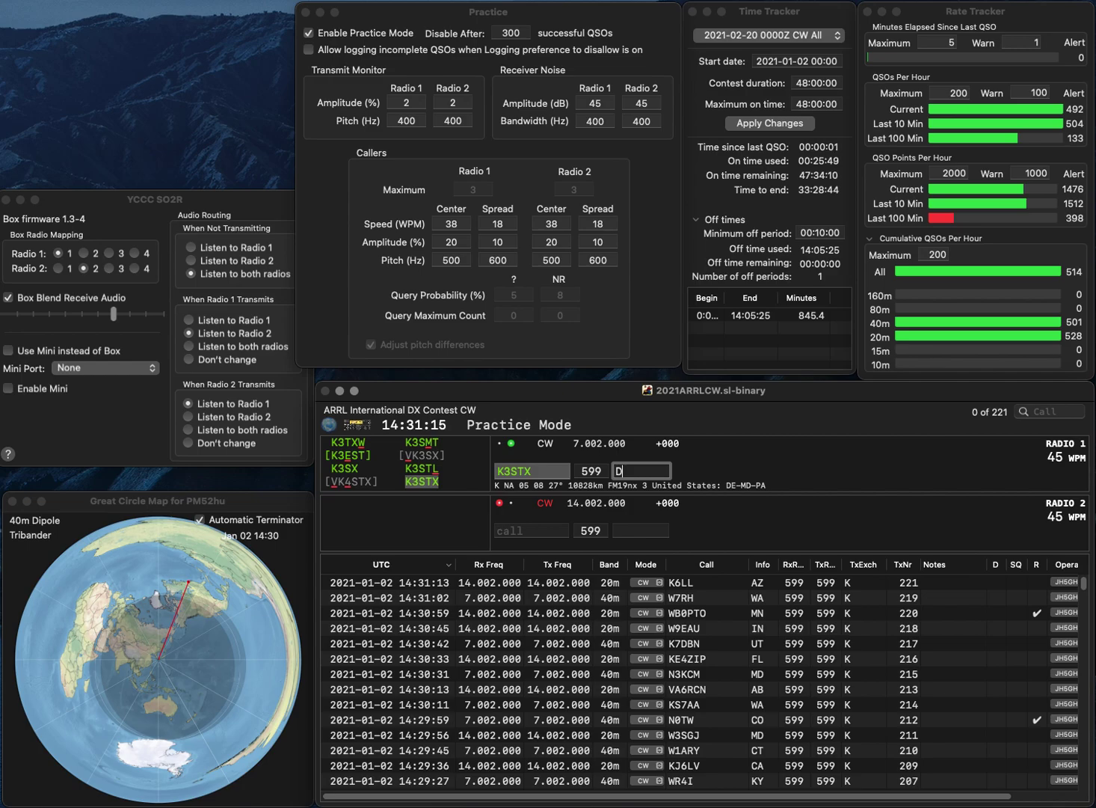
{"action": "type", "text": "E"}
{"action": "key", "text": "Return"}
{"action": "type", "text": "AA2TT"}
{"action": "key", "text": "Return"}
{"action": "type", "text": "KV"}
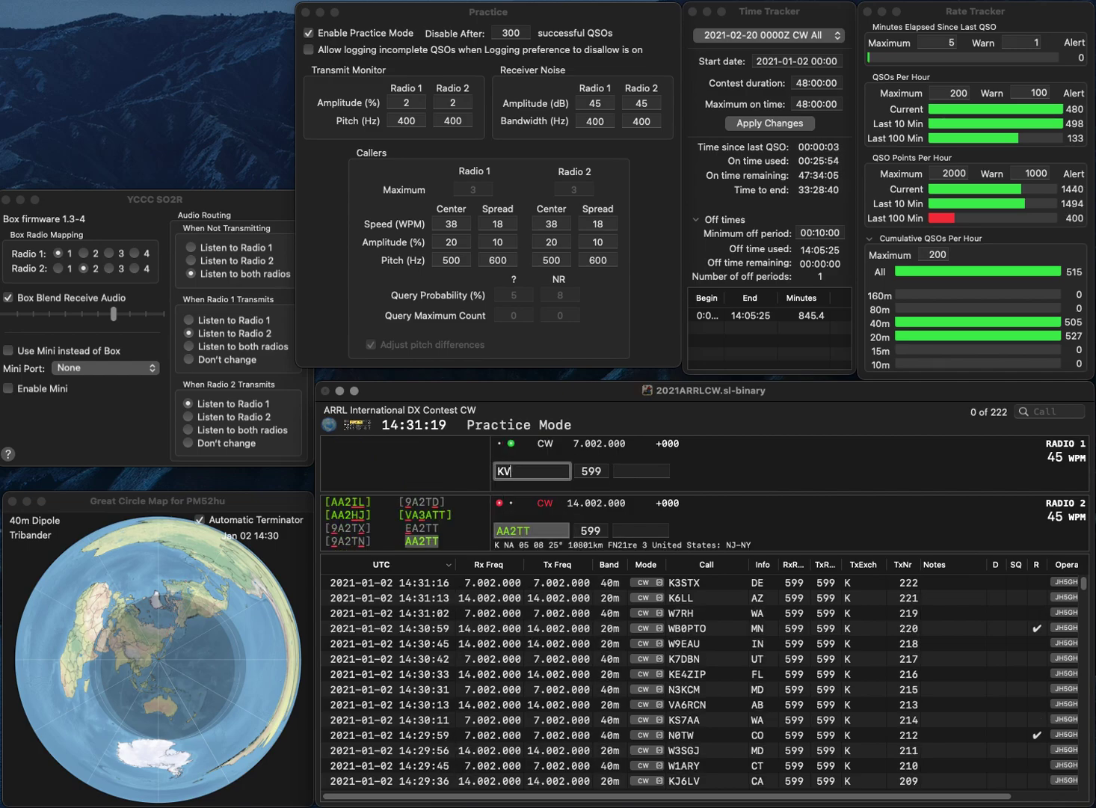
{"action": "type", "text": "5WS"}
{"action": "key", "text": "Return"}
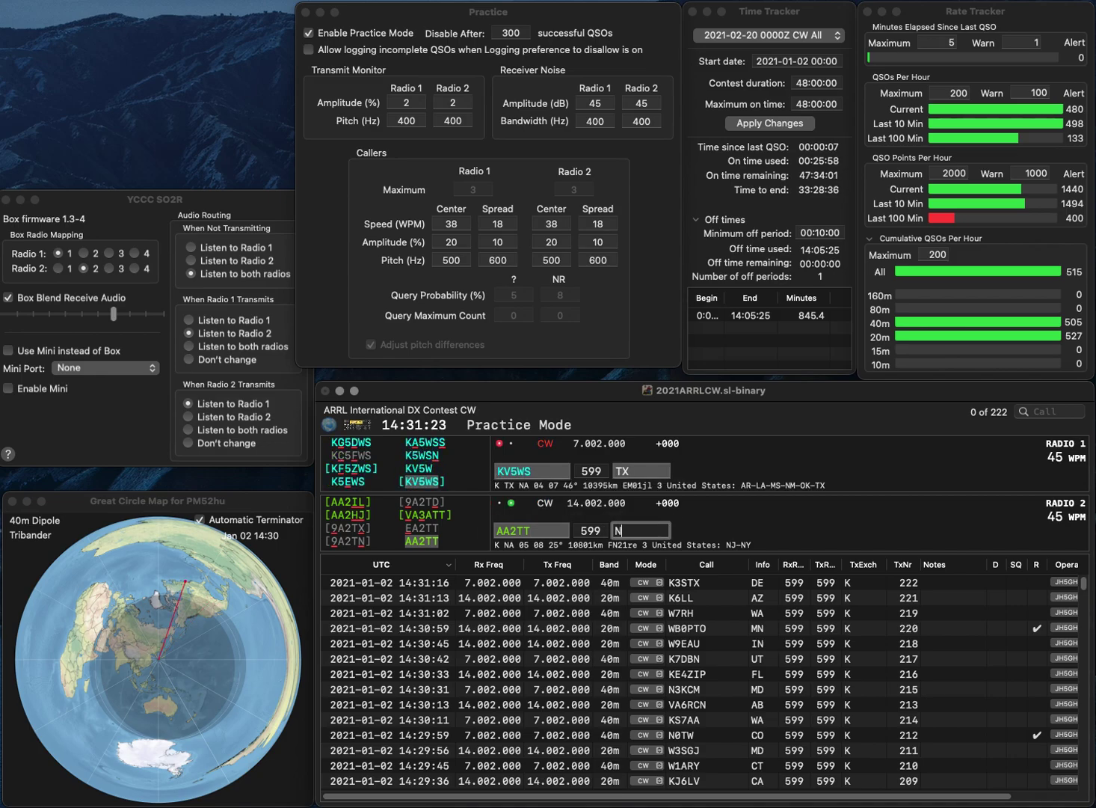
Step: Log AA2TT with exchange NJ on Radio 2 and KV5WS with exchange TX on Radio 1
{"action": "key", "text": "Return"}
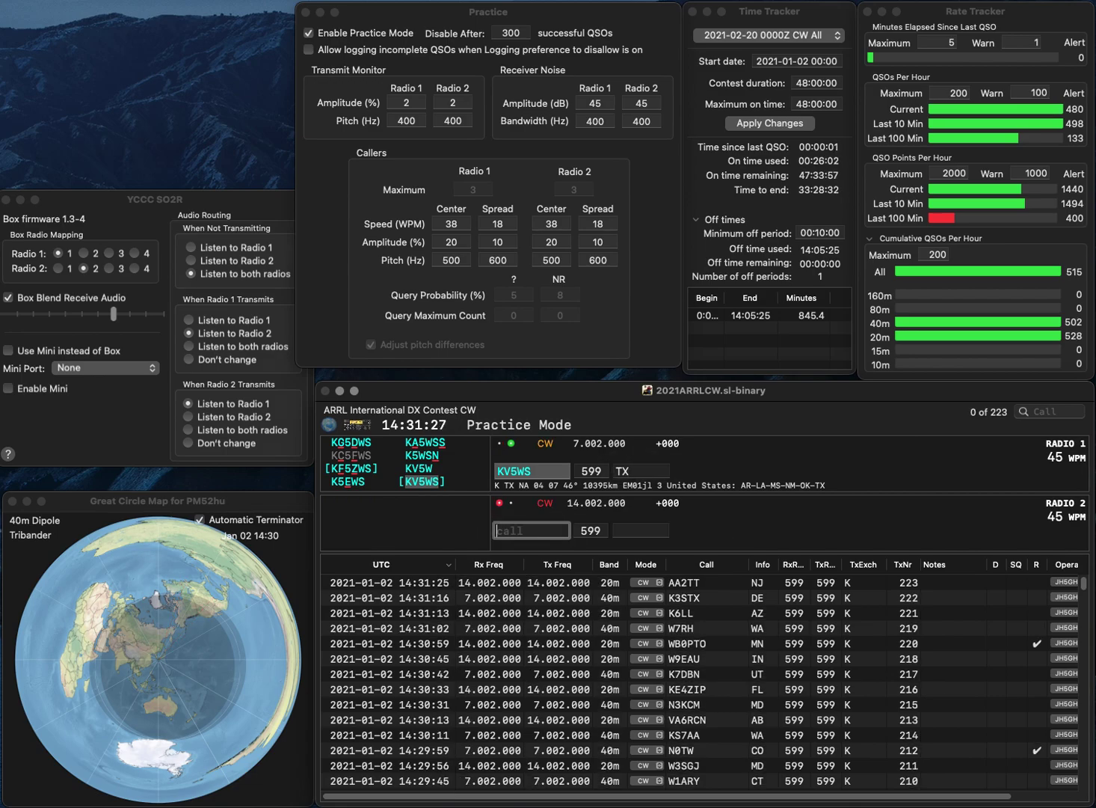
{"action": "key", "text": "Return"}
Step: Answer W3HGT on Radio 2, and complete the partial call 1XX to W1XX on Radio 1 and send it
{"action": "type", "text": "W3"}
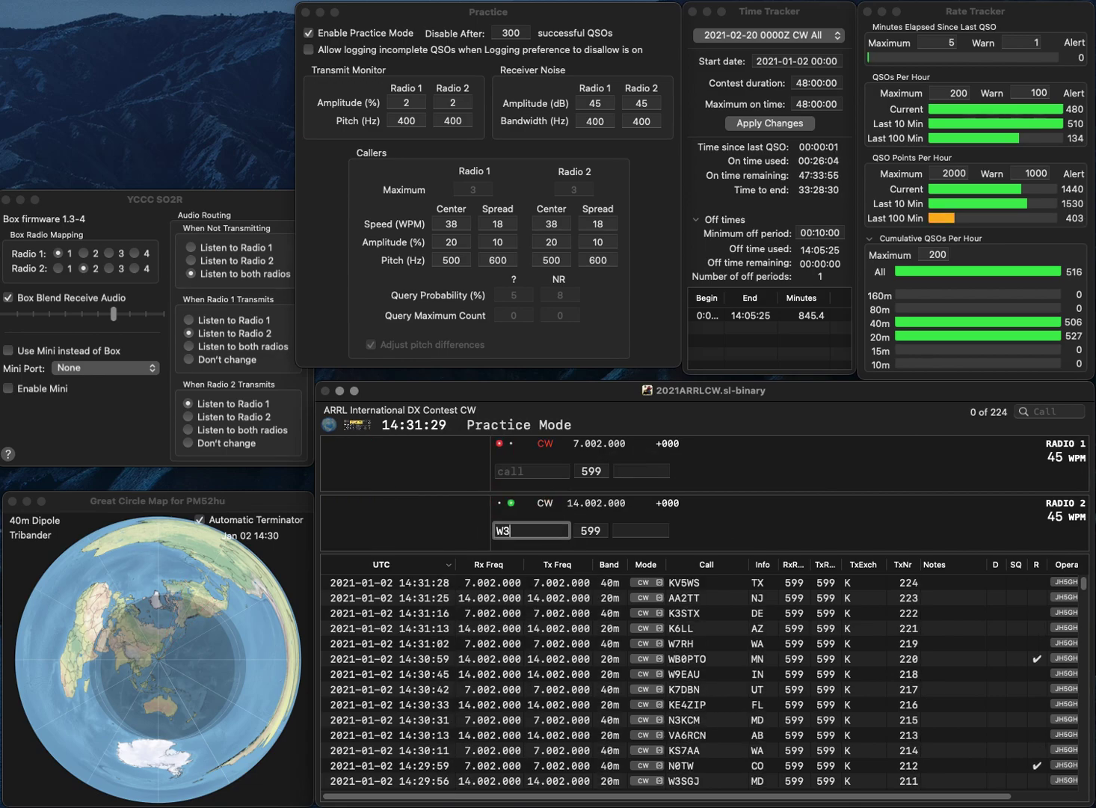
{"action": "type", "text": "HGT"}
{"action": "key", "text": "Return"}
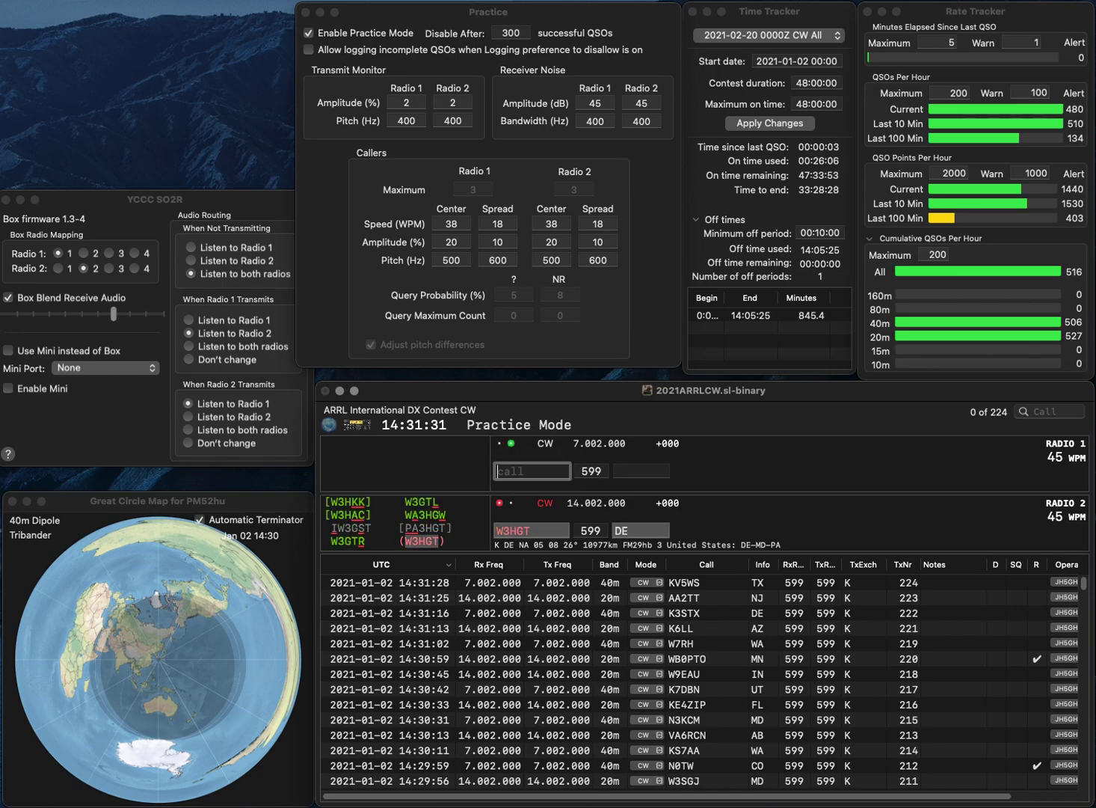
{"action": "type", "text": "1"}
{"action": "type", "text": "X"}
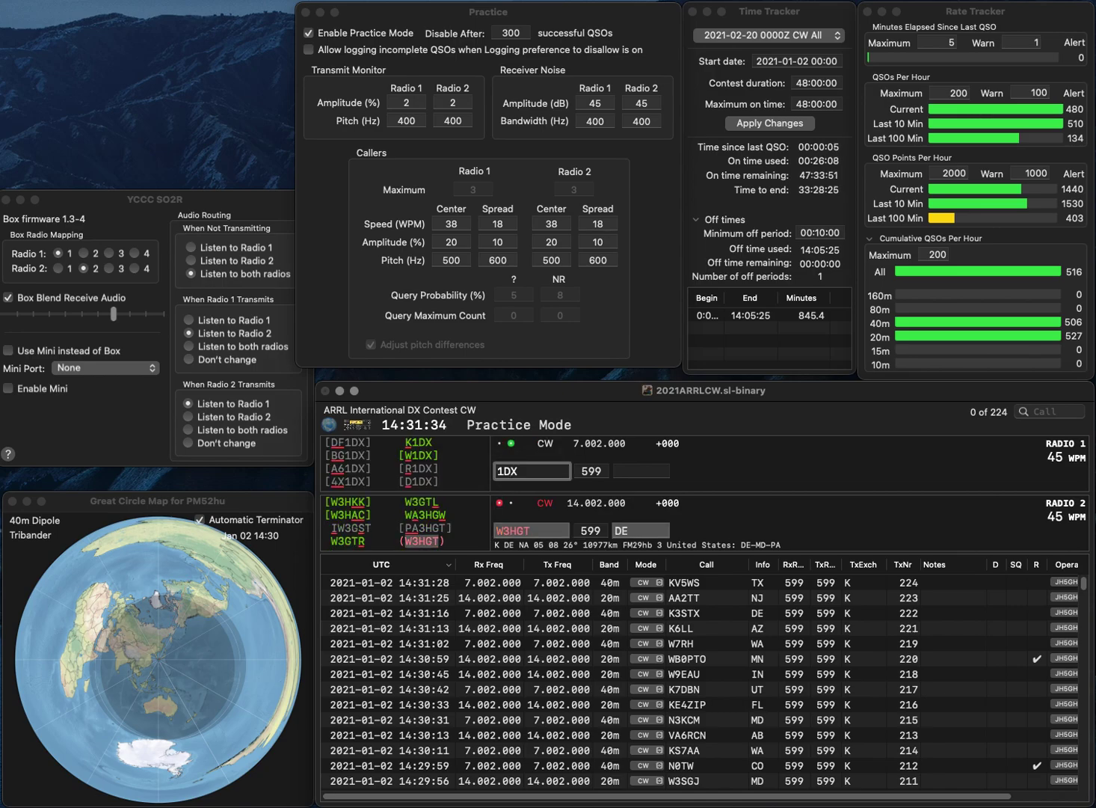
{"action": "type", "text": "X"}
{"action": "key", "text": "Home"}
{"action": "type", "text": "W"}
{"action": "key", "text": "Return"}
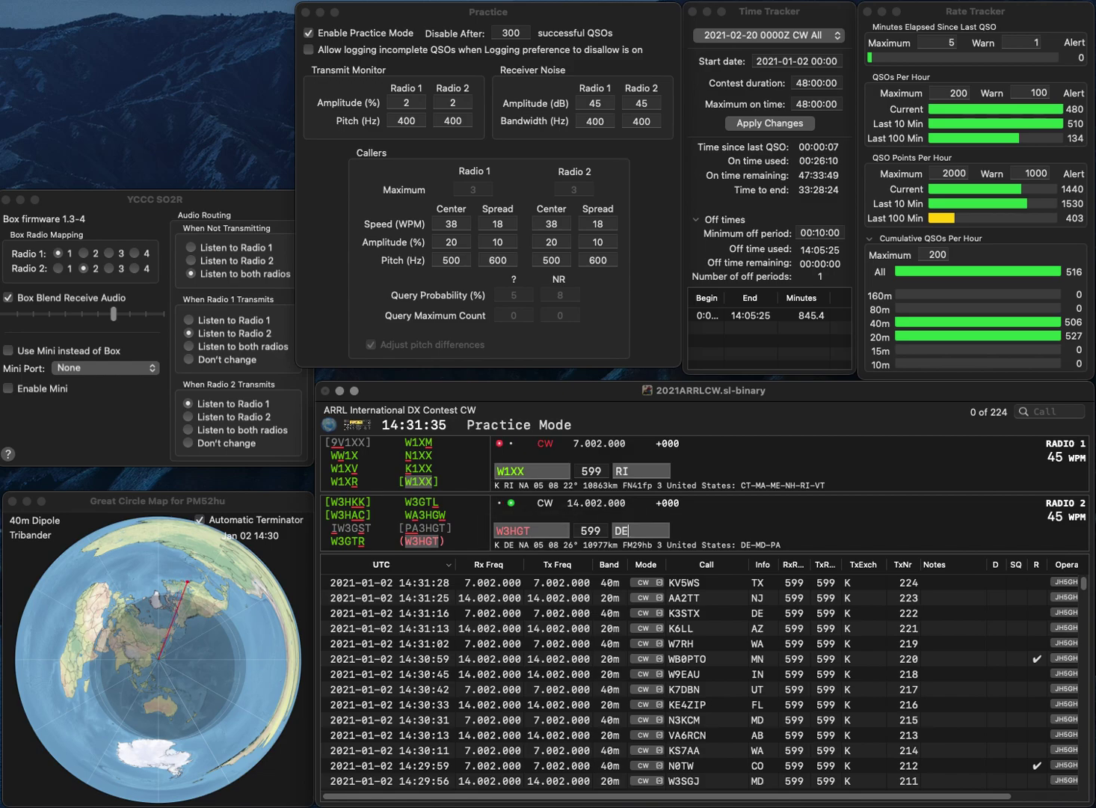
{"action": "key", "text": "Return"}
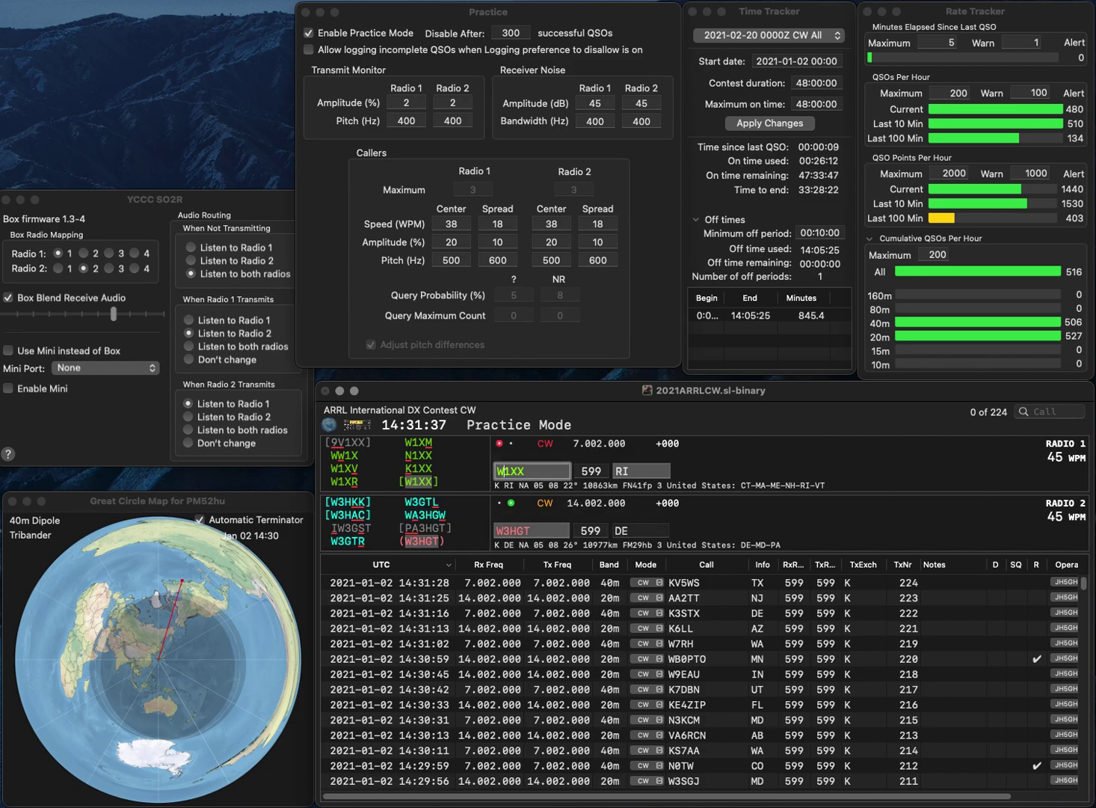
{"action": "key", "text": "Tab"}
{"action": "key", "text": "Return"}
Step: Answer AI2I on Radio 2 and send the call N7GS on Radio 1
{"action": "type", "text": "AI2I"}
{"action": "key", "text": "Return"}
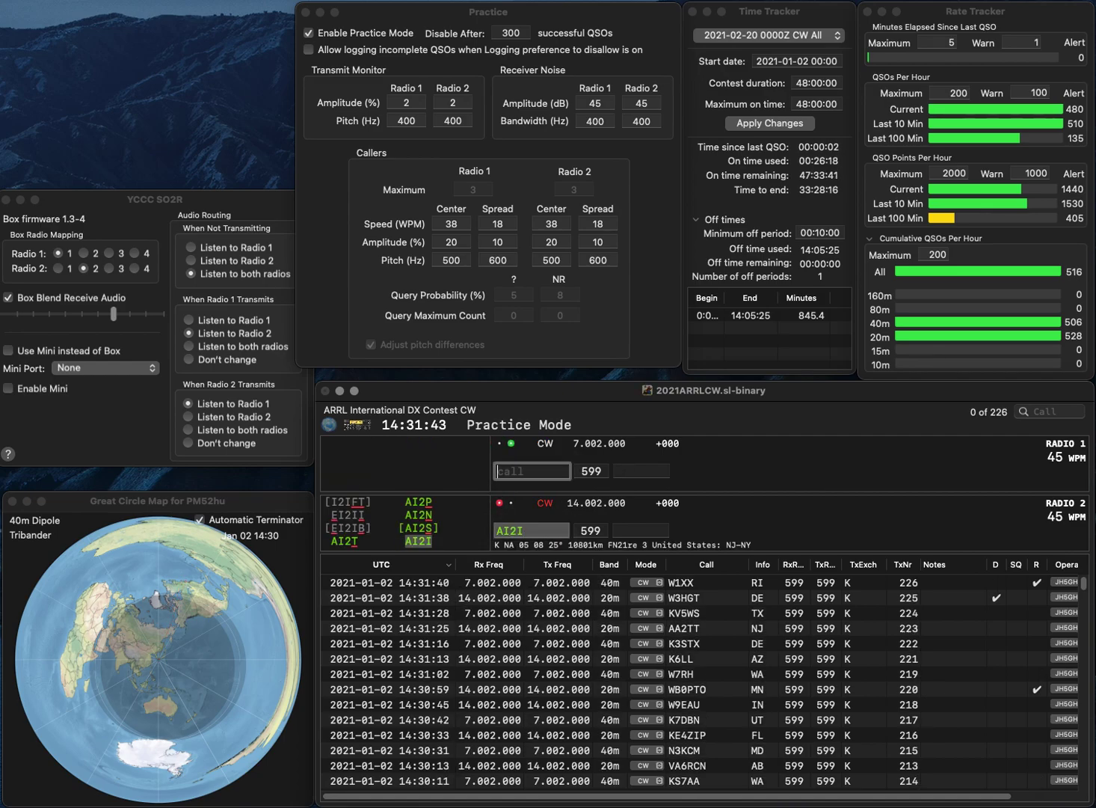
{"action": "type", "text": "N7GS"}
{"action": "key", "text": "Return"}
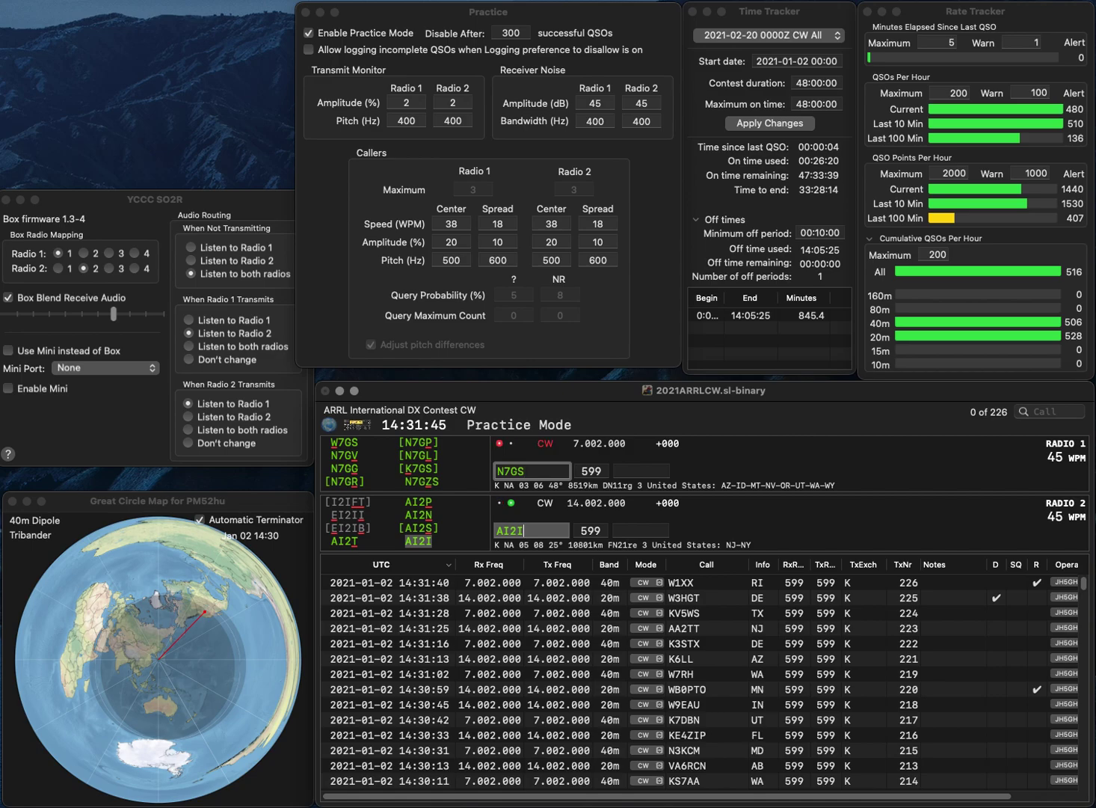
Step: Log AI2I with exchange NY on Radio 2, and correct the call on Radio 1 to N8GS and resend it
{"action": "type", "text": "NY"}
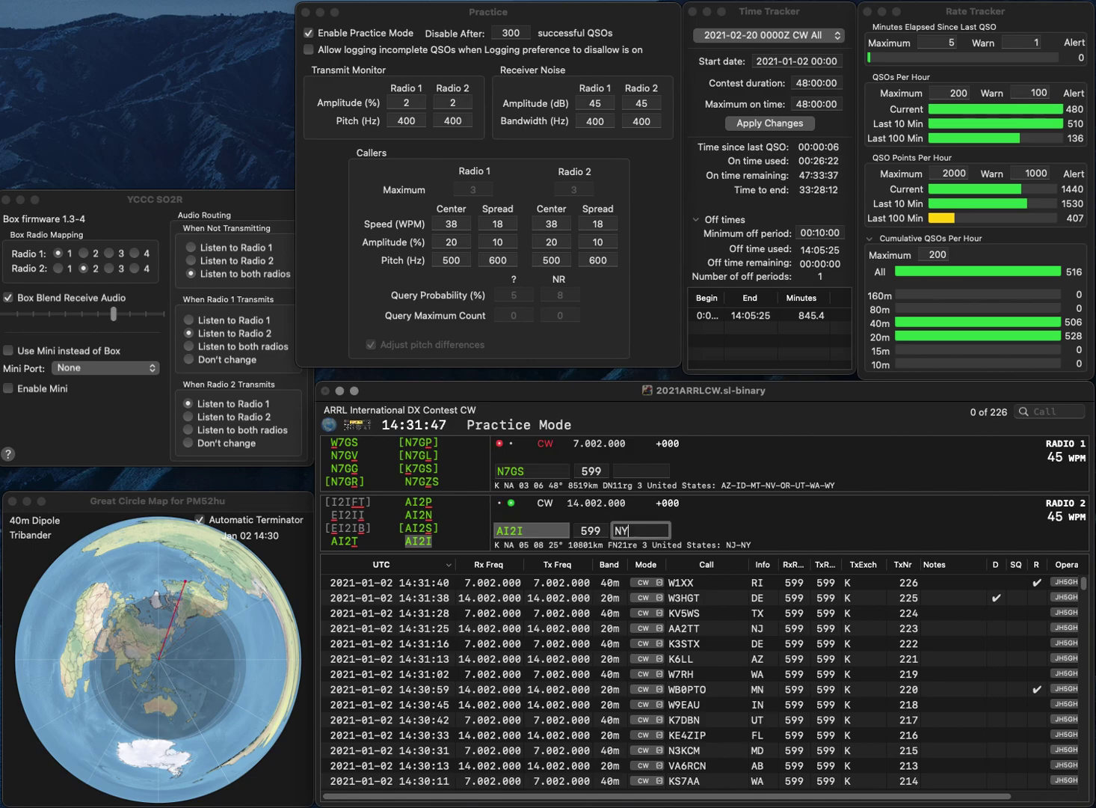
{"action": "key", "text": "Return"}
{"action": "key", "text": "Left"}
{"action": "key", "text": "Left"}
{"action": "key", "text": "BackSpace"}
{"action": "type", "text": "8"}
{"action": "key", "text": "Return"}
Step: Answer the portable station KP4MD/P on Radio 2
{"action": "type", "text": "N"}
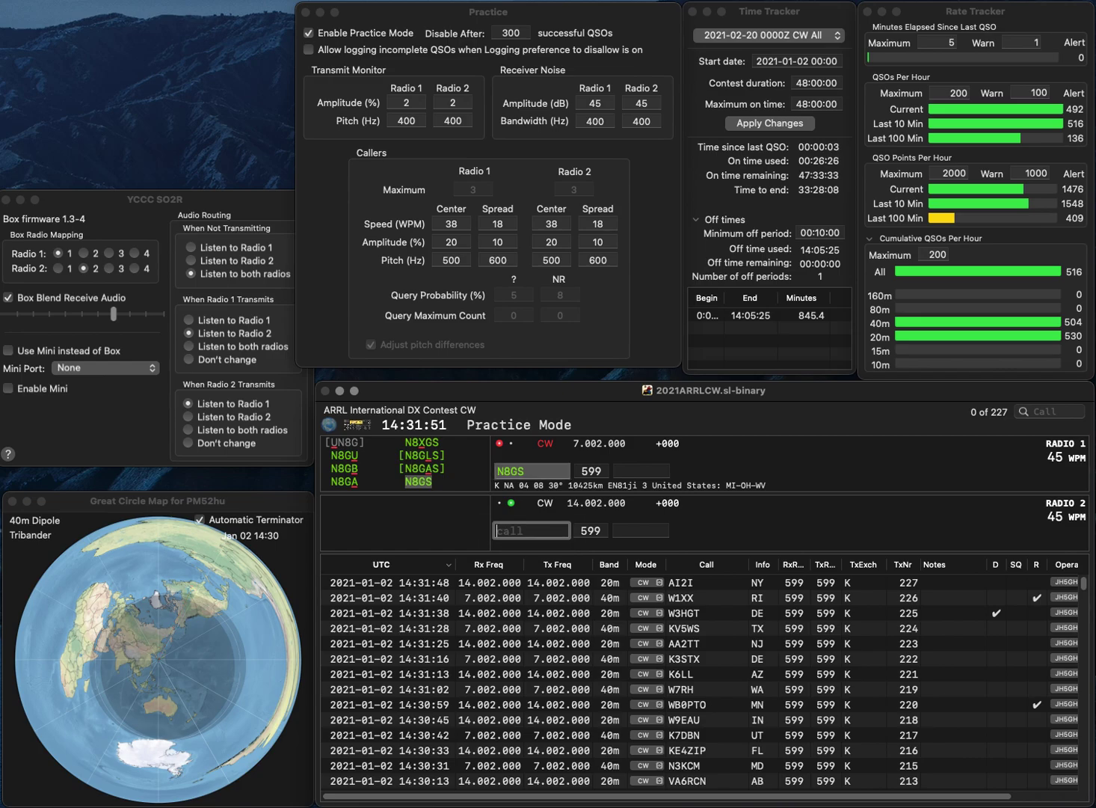
{"action": "type", "text": "P4MD"}
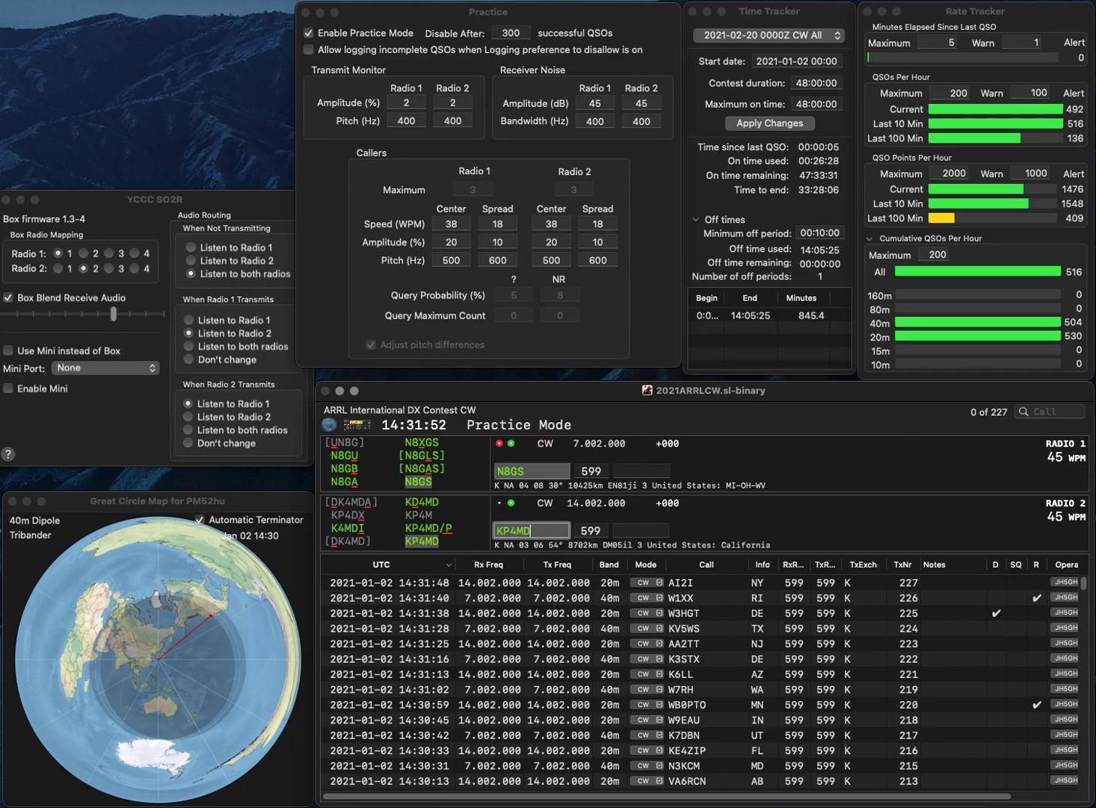
{"action": "type", "text": "/P"}
{"action": "key", "text": "Return"}
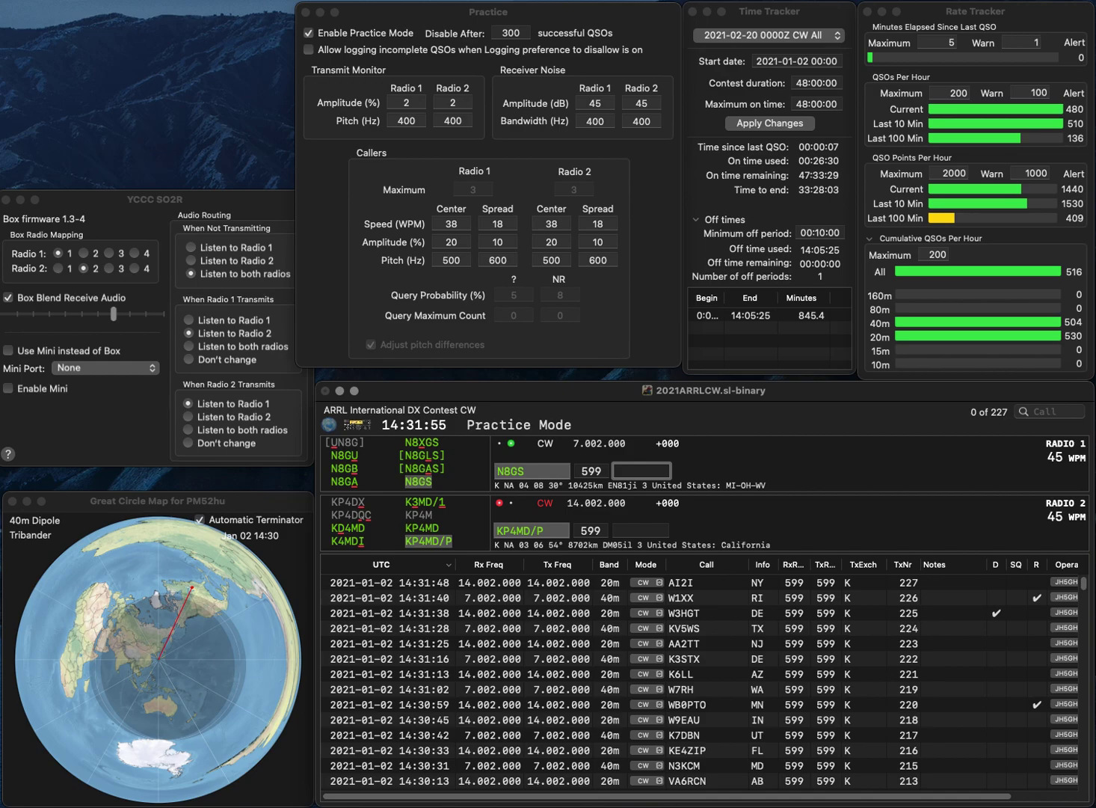
{"action": "key", "text": "Return"}
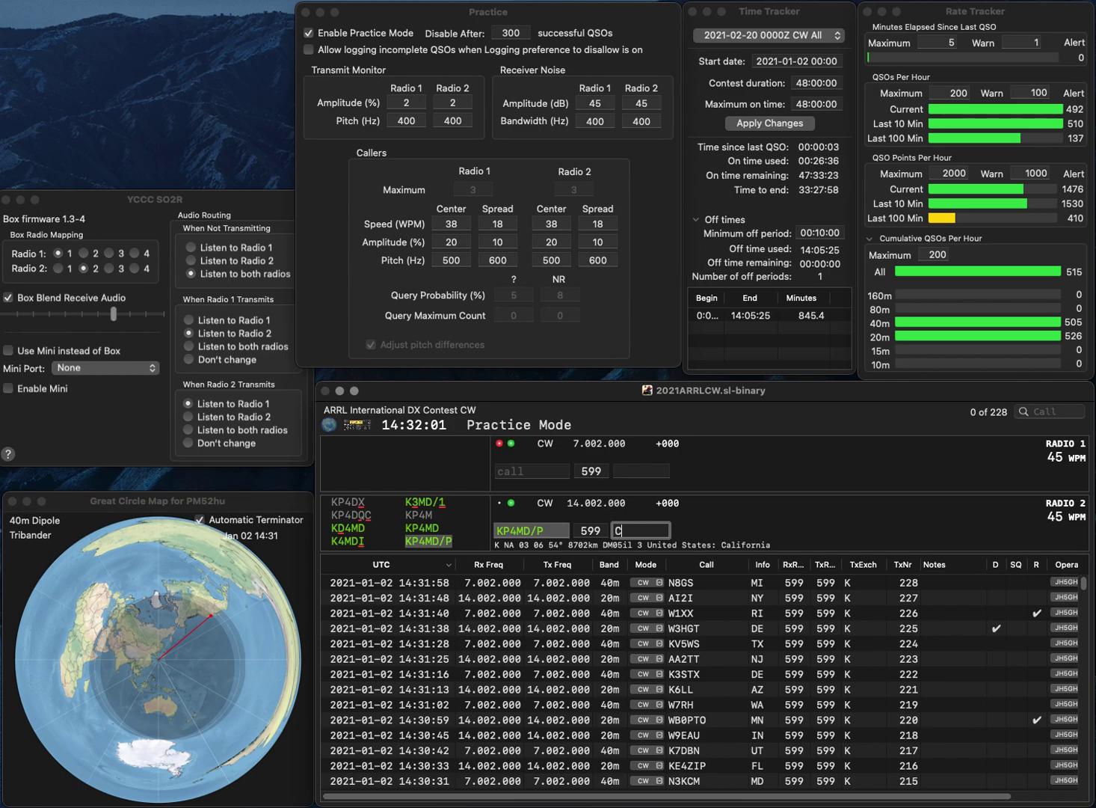
{"action": "key", "text": "Return"}
Step: Complete the partial calls 8NSD to VE8NSD on Radio 1 and 7GYL to N7GYL on Radio 2, answering each caller
{"action": "type", "text": "SD"}
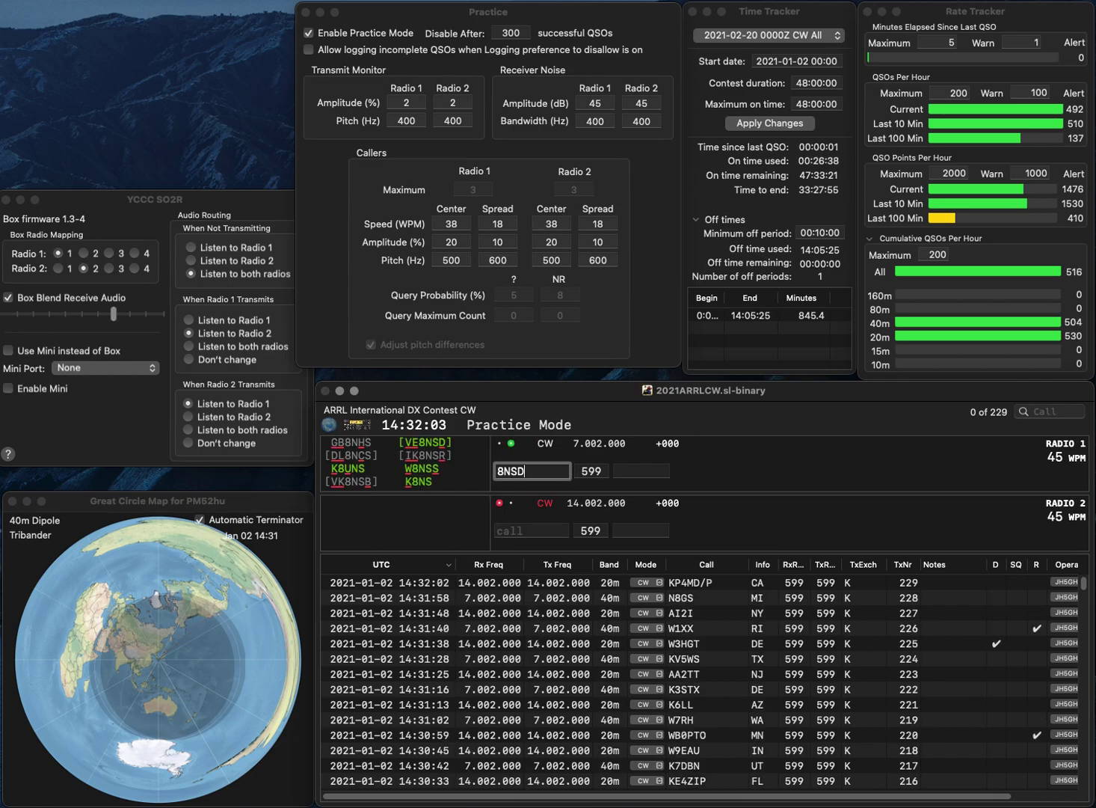
{"action": "key", "text": "super+Left"}
{"action": "type", "text": "VE"}
{"action": "key", "text": "Return"}
{"action": "type", "text": "7GYL"}
{"action": "key", "text": "super+Left"}
{"action": "type", "text": "NT"}
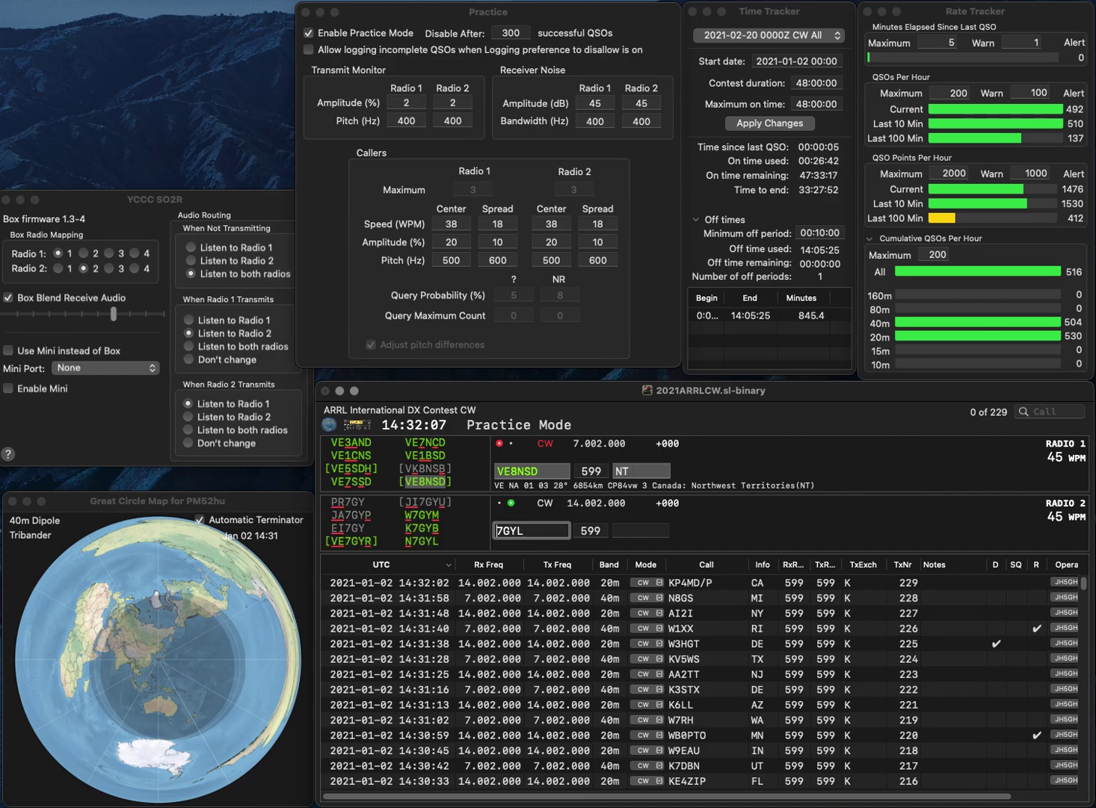
{"action": "key", "text": "Return"}
{"action": "key", "text": "Tab"}
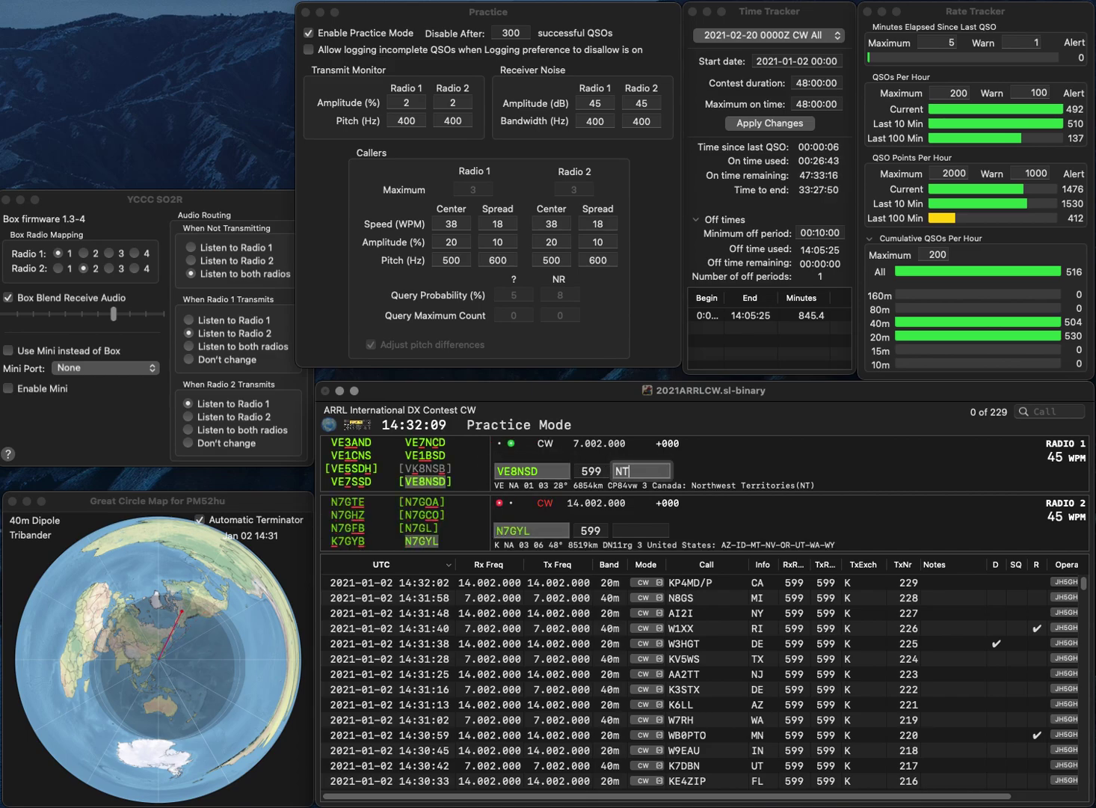
{"action": "key", "text": "Return"}
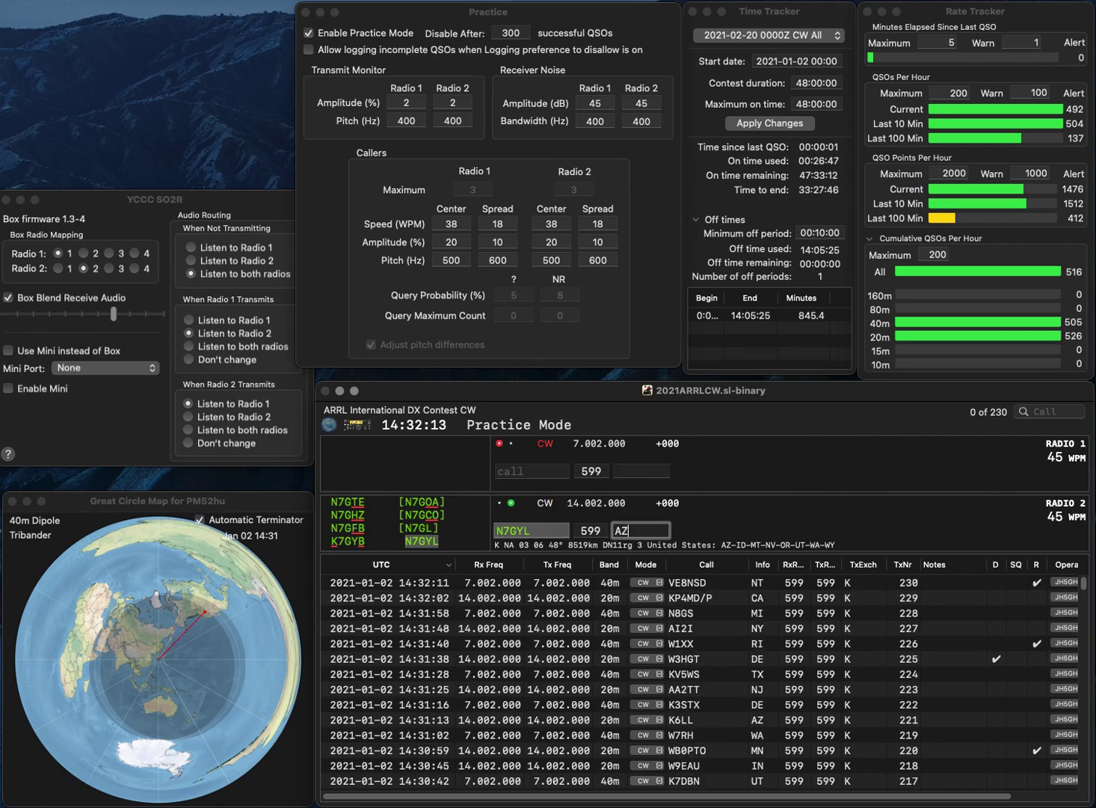
{"action": "key", "text": "Return"}
Step: Send the call WB1EOD on Radio 1 and enter the partial call LDS on Radio 2
{"action": "type", "text": "WB1EOD"}
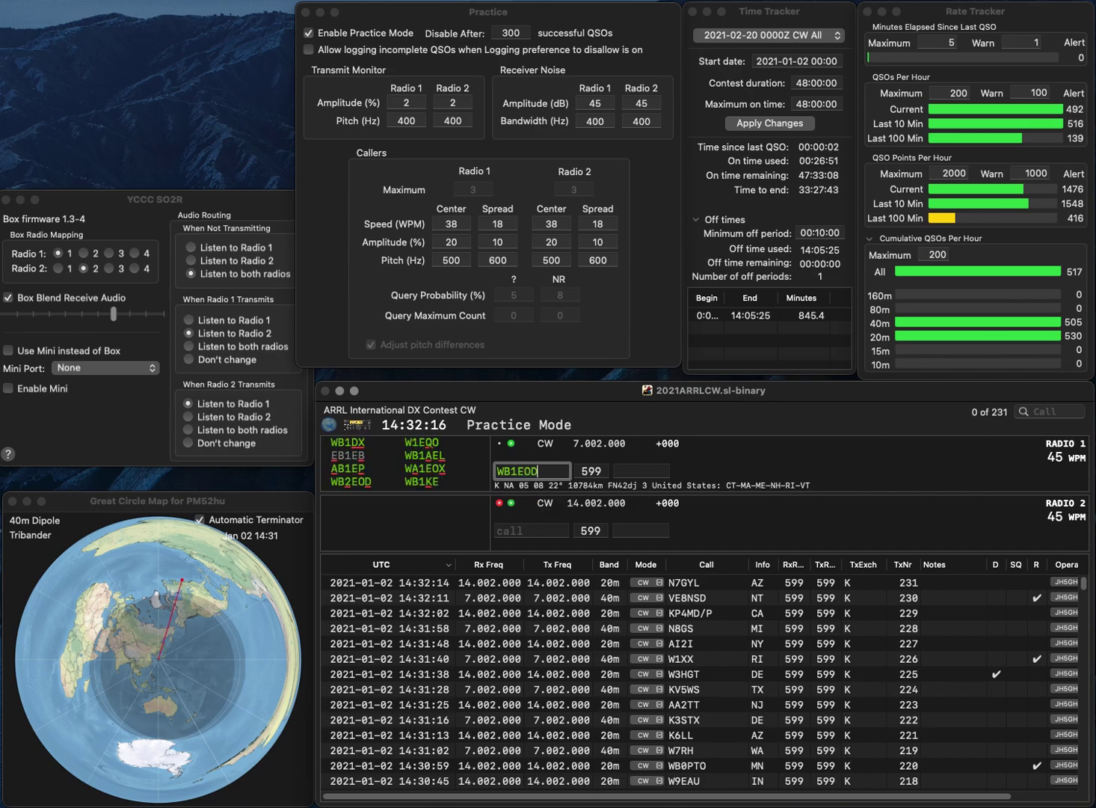
{"action": "key", "text": "Return"}
{"action": "type", "text": "LDS"}
{"action": "key", "text": "Return"}
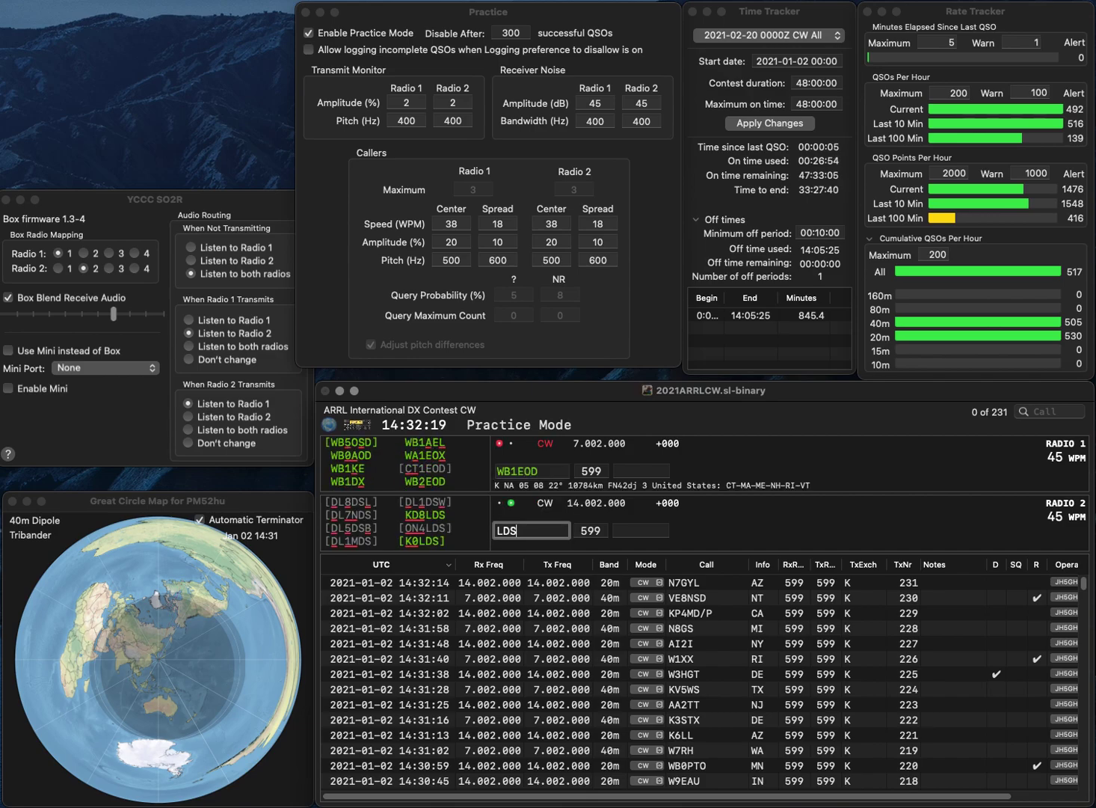
{"action": "key", "text": "BackSpace"}
{"action": "type", "text": "2"}
{"action": "key", "text": "Return"}
{"action": "type", "text": "K"}
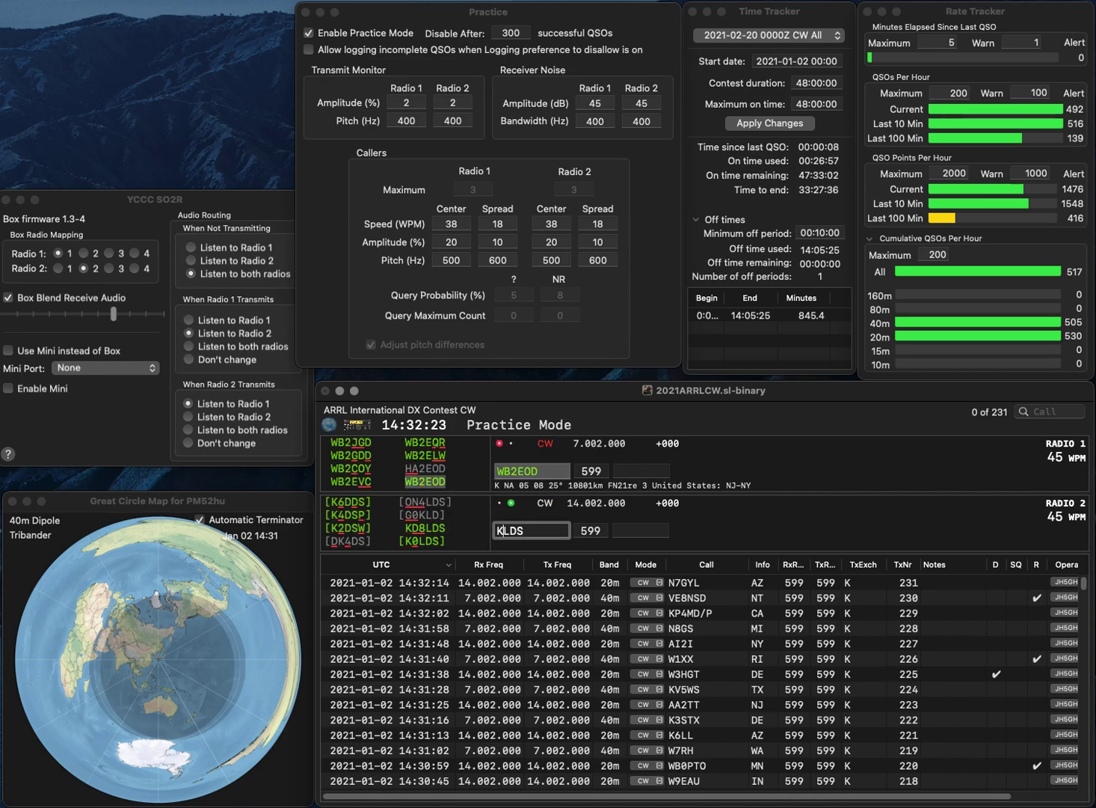
{"action": "type", "text": "0"}
{"action": "key", "text": "Return"}
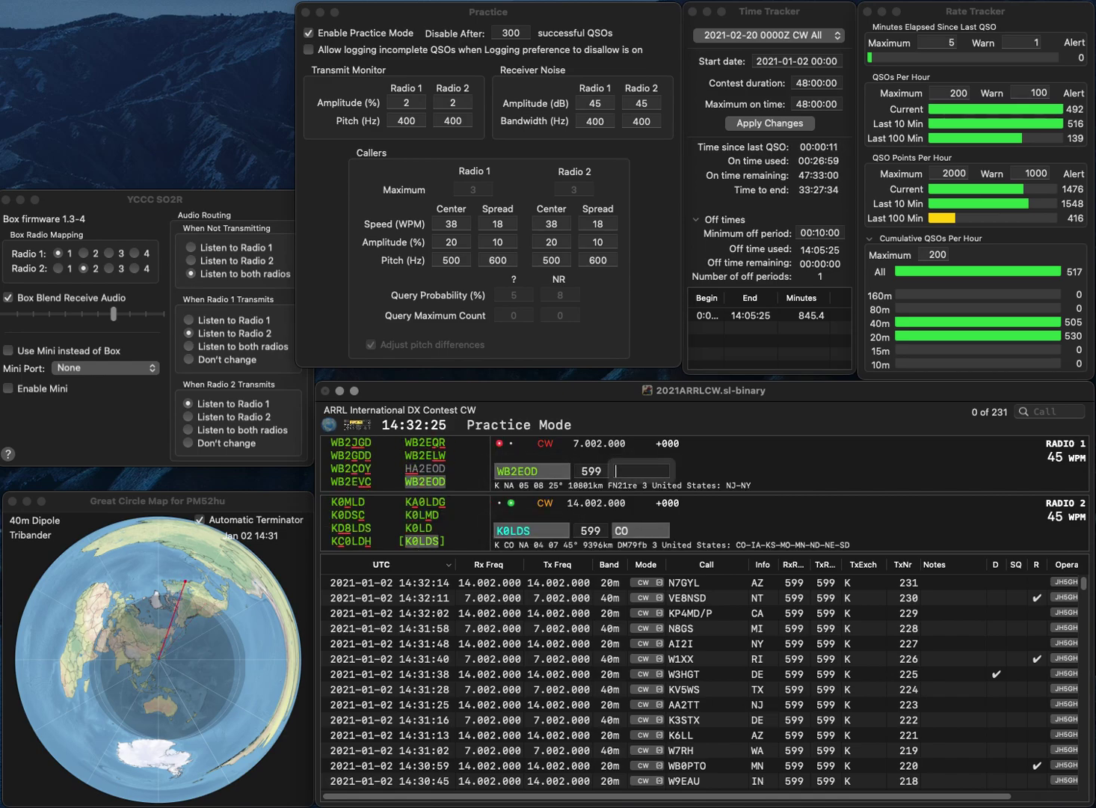
{"action": "type", "text": "N"}
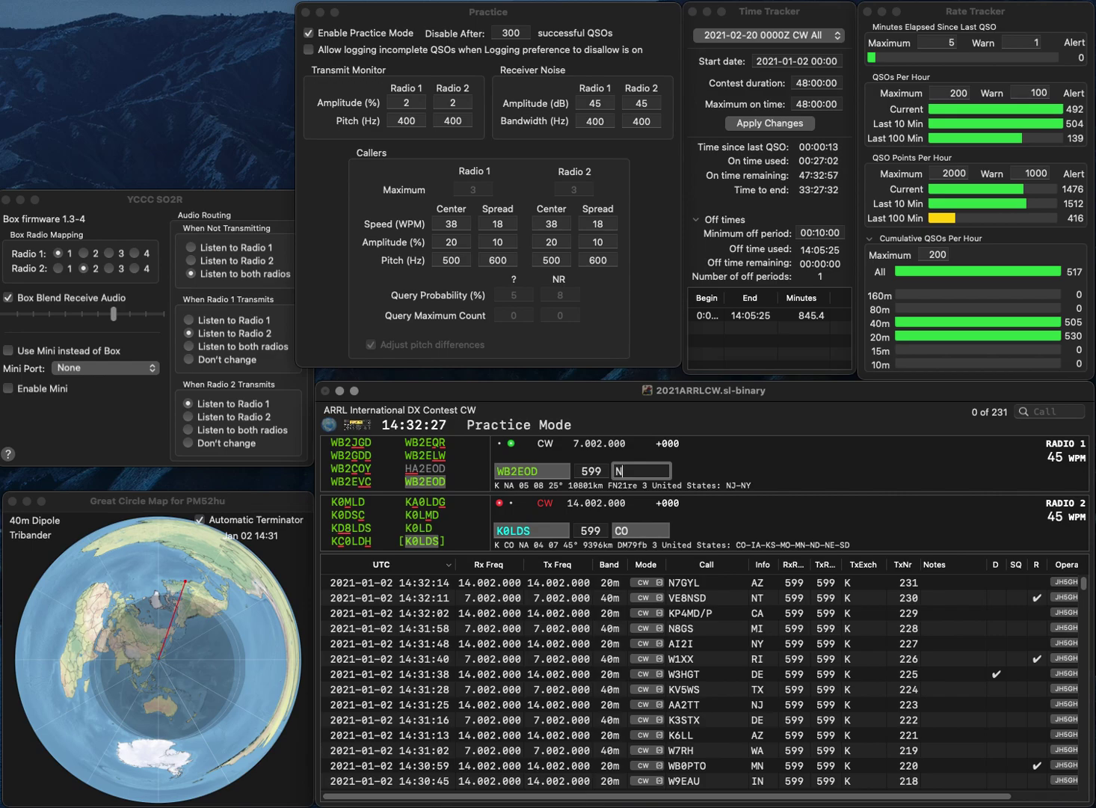
{"action": "type", "text": "Y"}
{"action": "key", "text": "Return"}
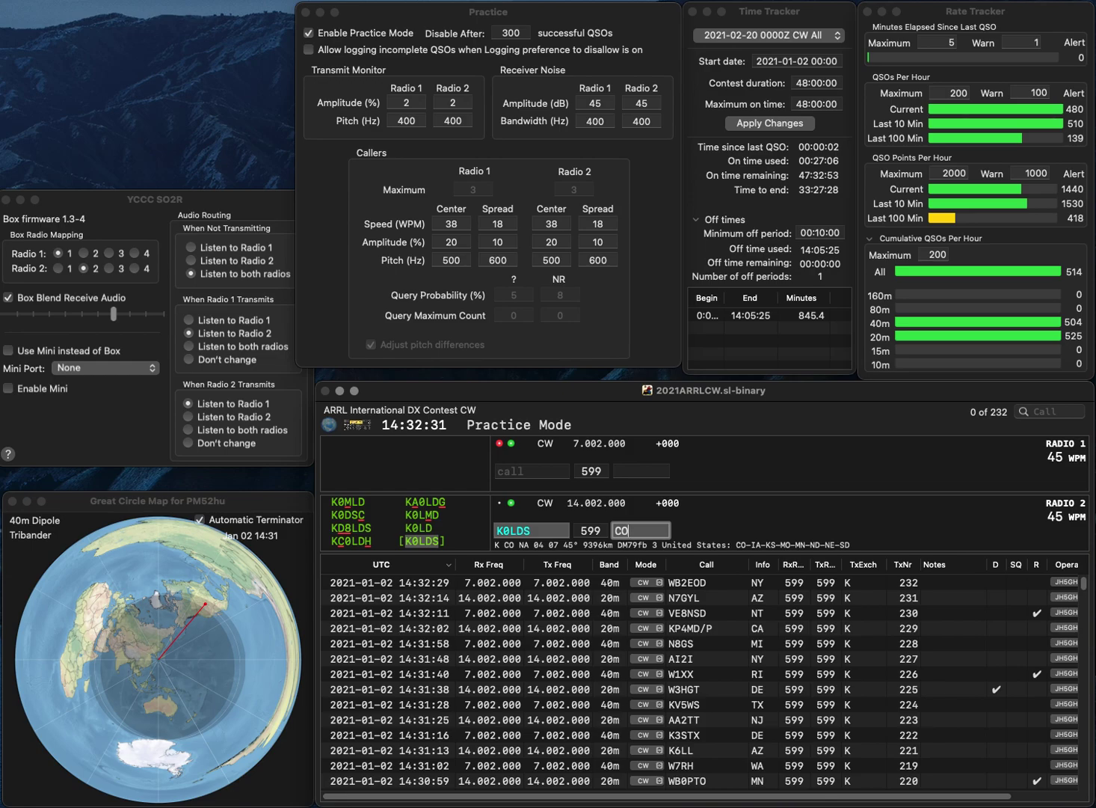
{"action": "key", "text": "Return"}
Step: Work and log K1BG with exchange MA on Radio 1 while answering N4KM on Radio 2
{"action": "type", "text": "K1BG"}
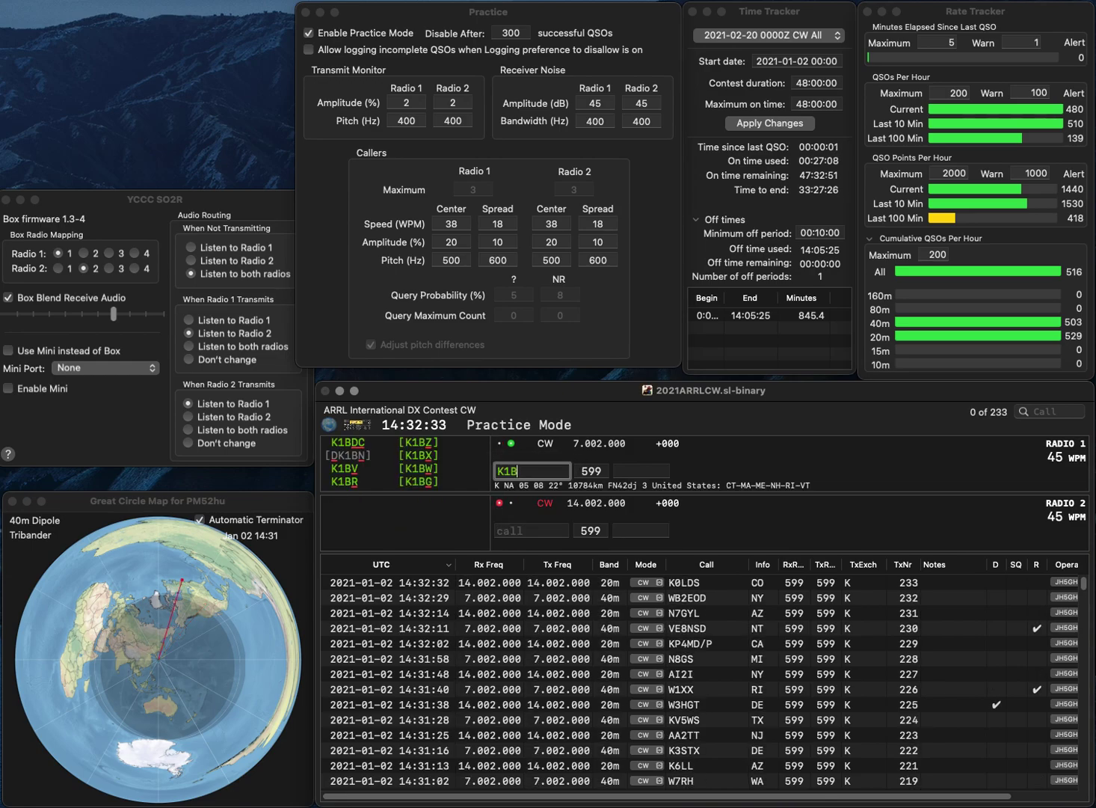
{"action": "key", "text": "Return"}
{"action": "type", "text": "N4"}
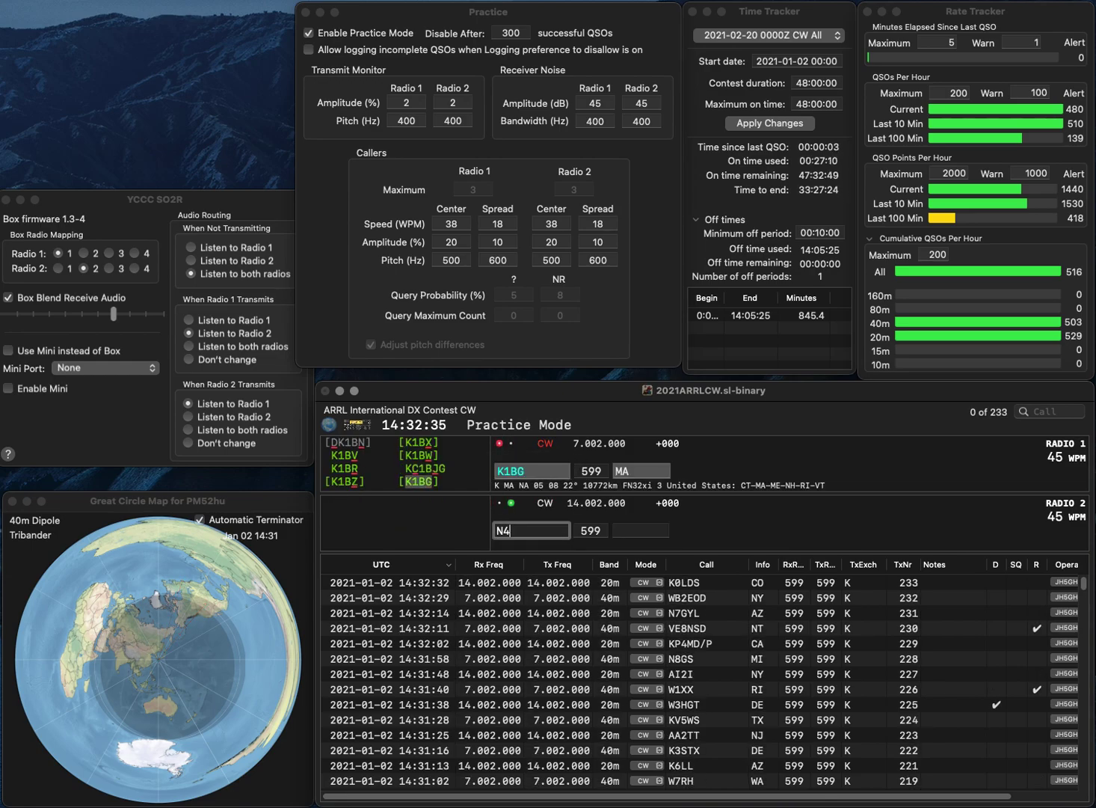
{"action": "type", "text": "KM"}
{"action": "key", "text": "Return"}
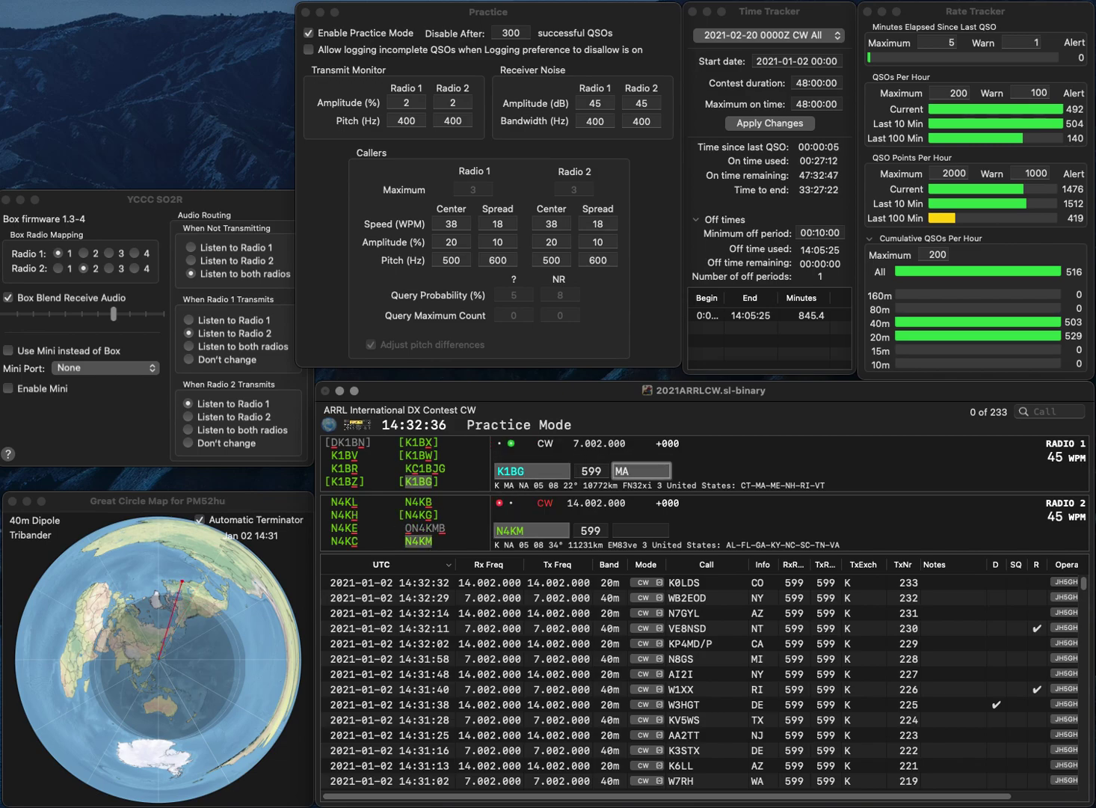
{"action": "key", "text": "Return"}
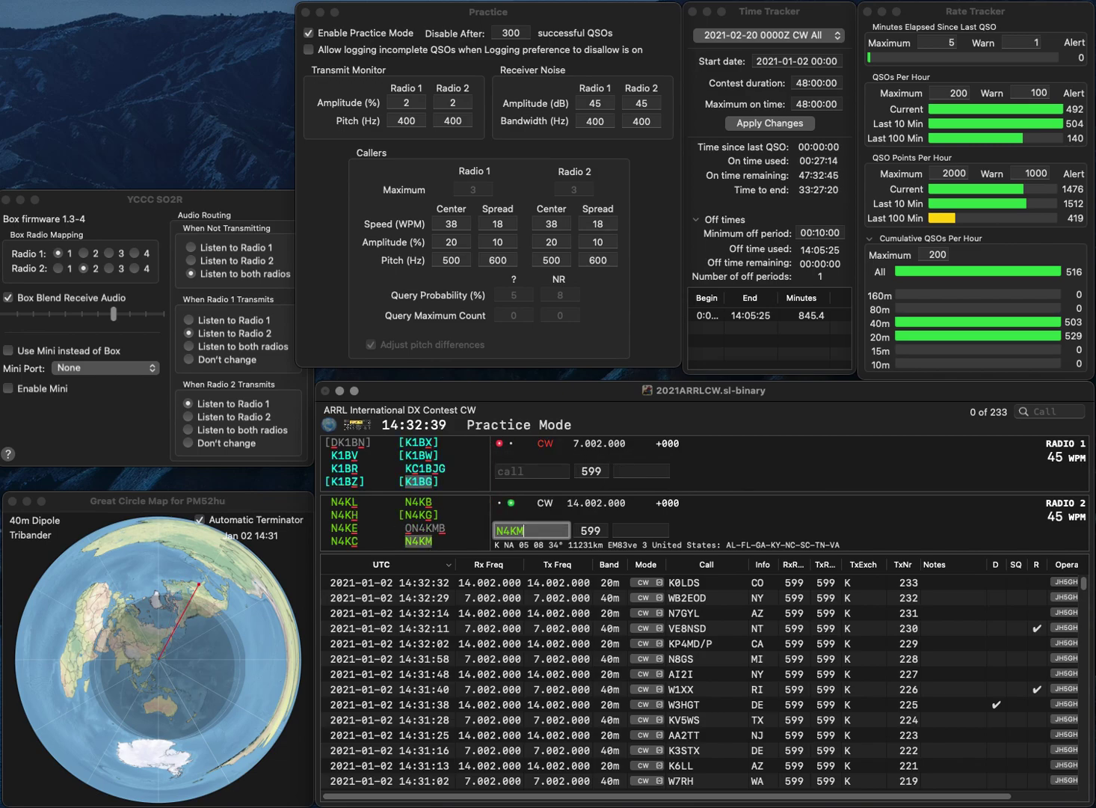
{"action": "type", "text": "GA"}
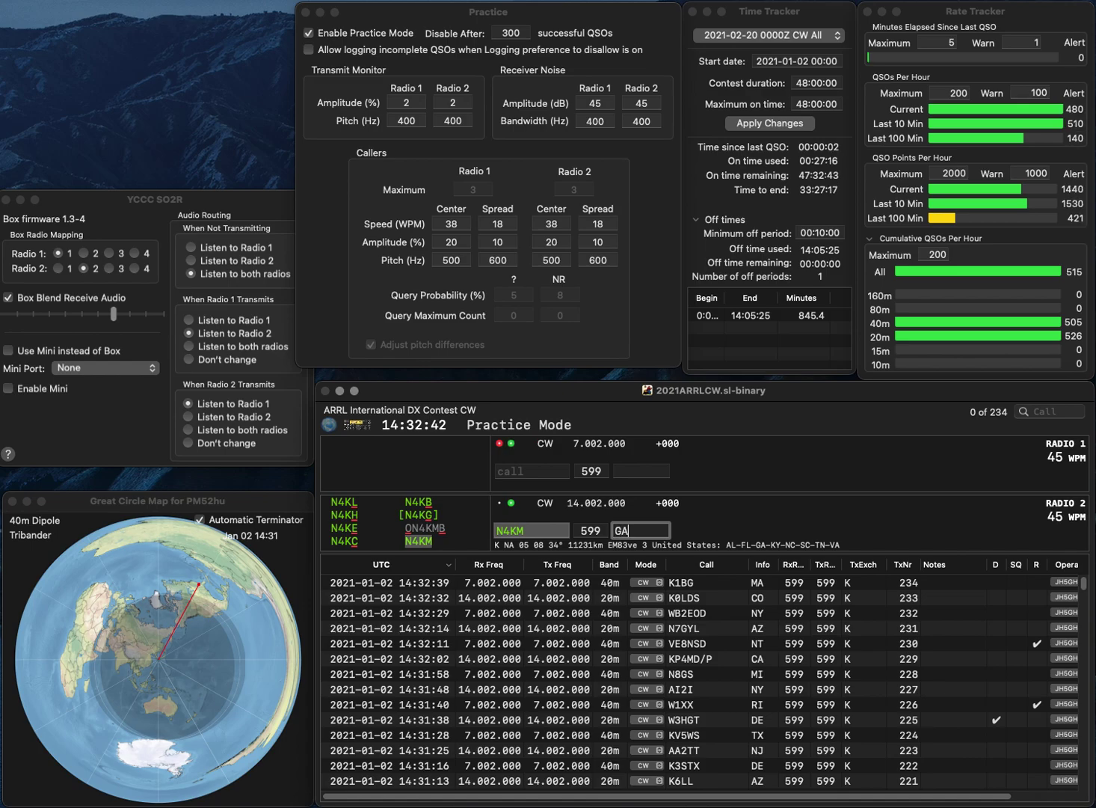
{"action": "key", "text": "Return"}
{"action": "type", "text": "WT3C"}
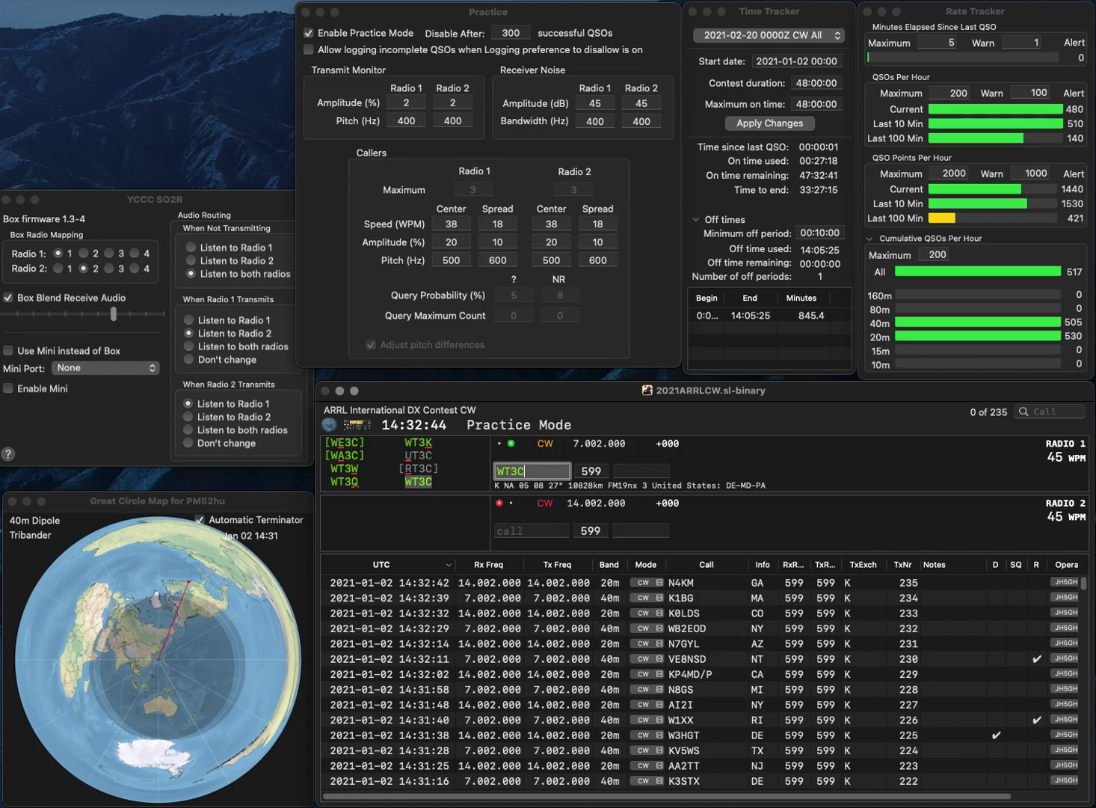
{"action": "key", "text": "Return"}
{"action": "type", "text": "AF"}
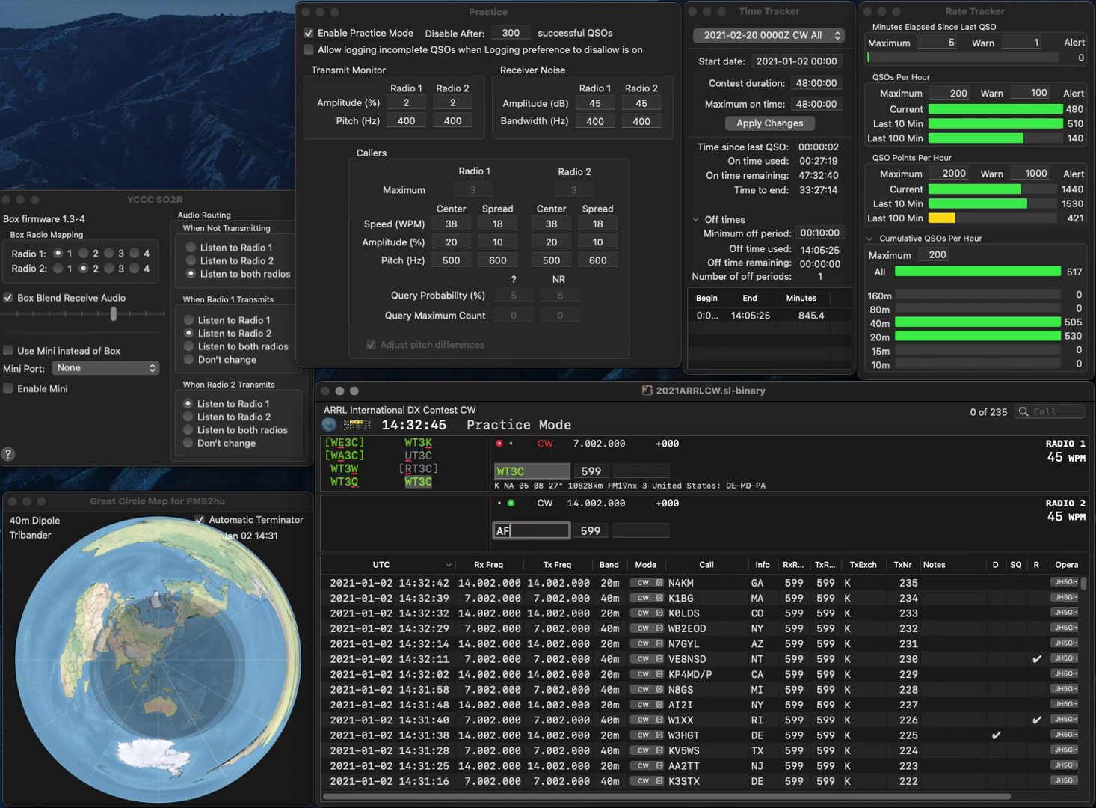
{"action": "type", "text": "4CD"}
{"action": "key", "text": "Return"}
{"action": "key", "text": "space"}
{"action": "key", "text": "Return"}
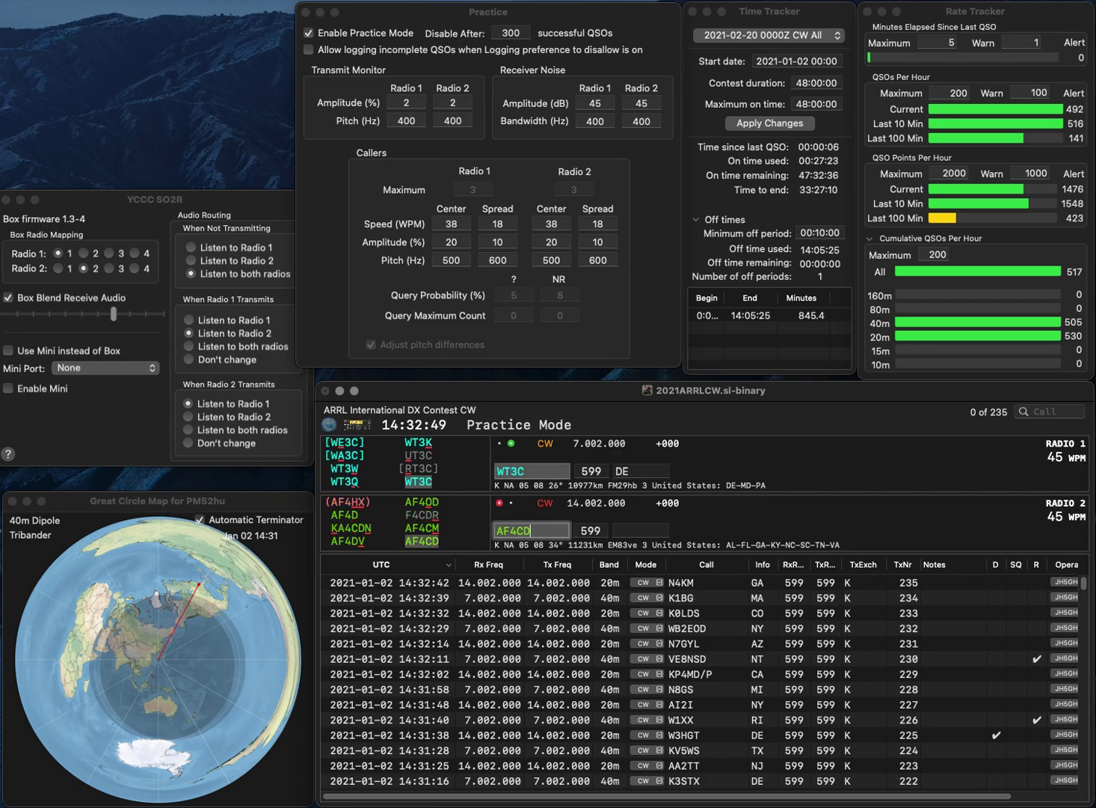
{"action": "type", "text": "AL"}
{"action": "key", "text": "Return"}
Step: Answer WF2B on Radio 1 and KX6X on Radio 2
{"action": "type", "text": "K"}
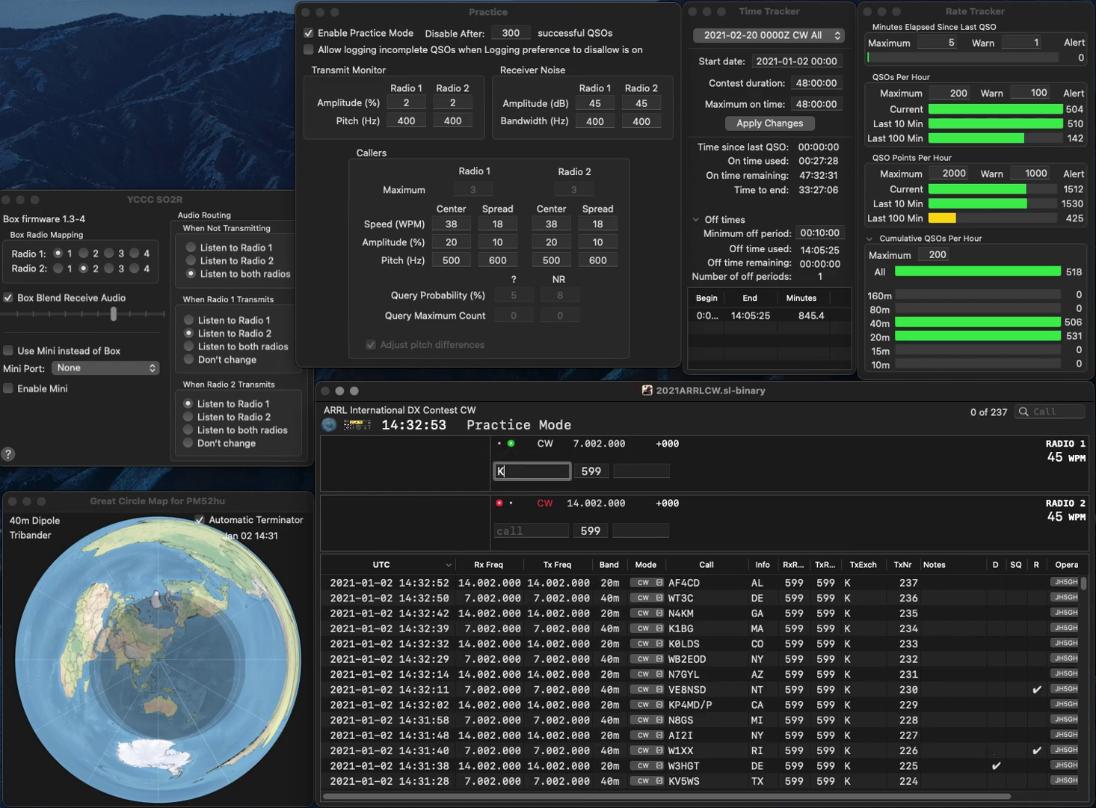
{"action": "type", "text": "F2B"}
{"action": "key", "text": "Return"}
{"action": "type", "text": "KX6X"}
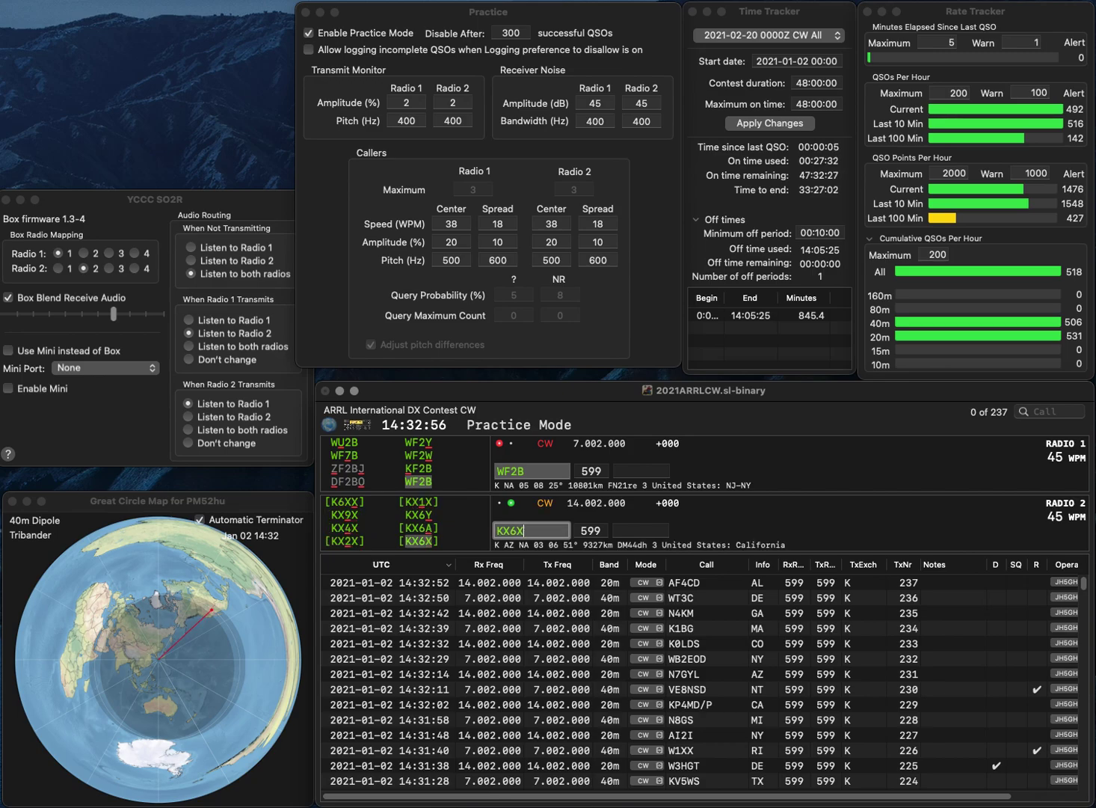
{"action": "key", "text": "Return"}
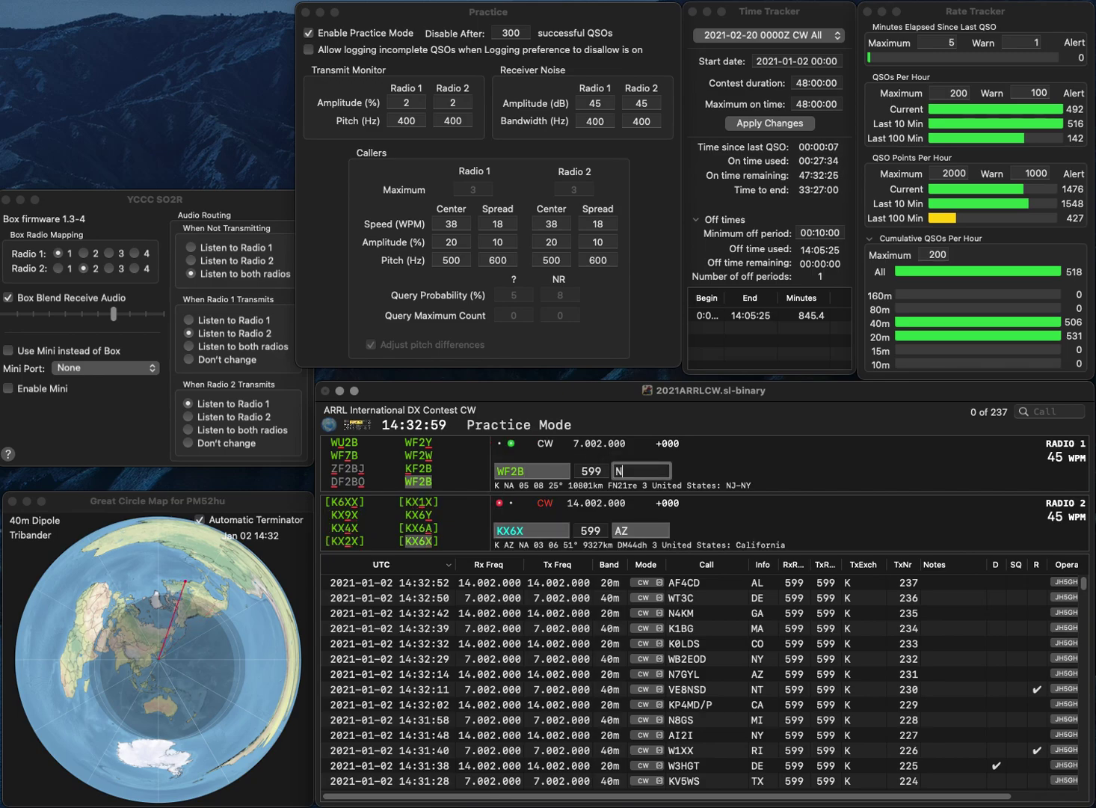
{"action": "type", "text": "NY"}
{"action": "key", "text": "Return"}
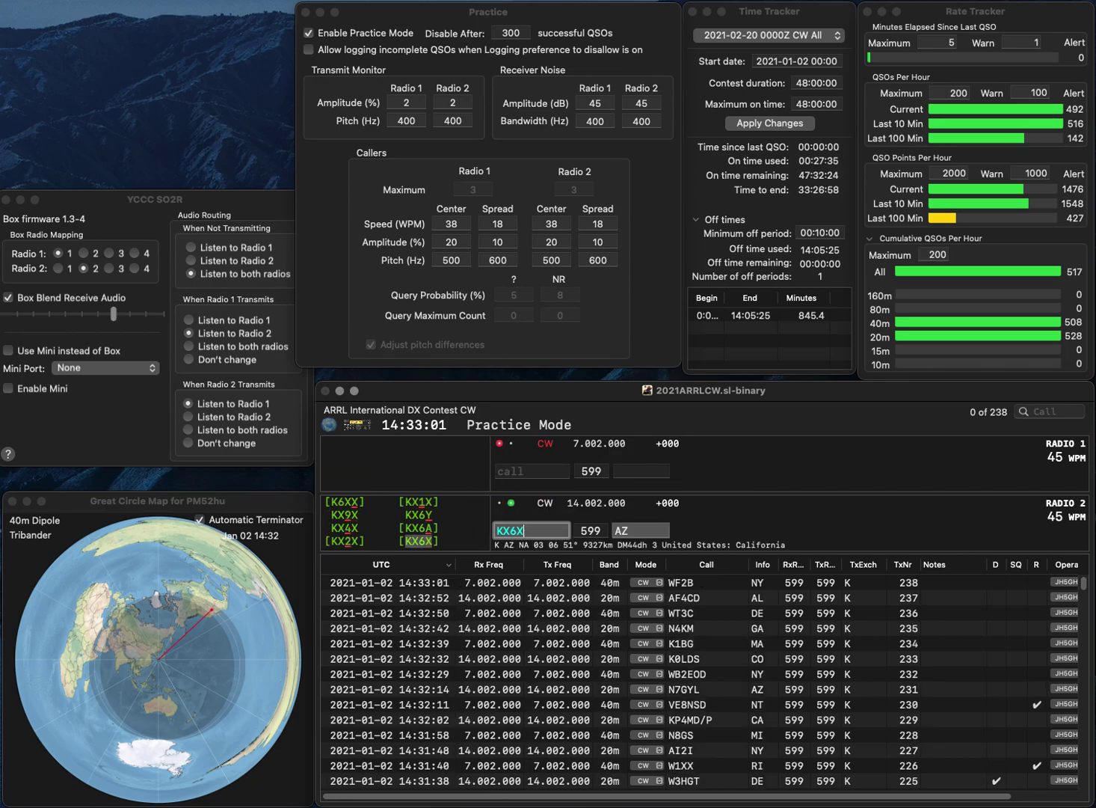
{"action": "key", "text": "Return"}
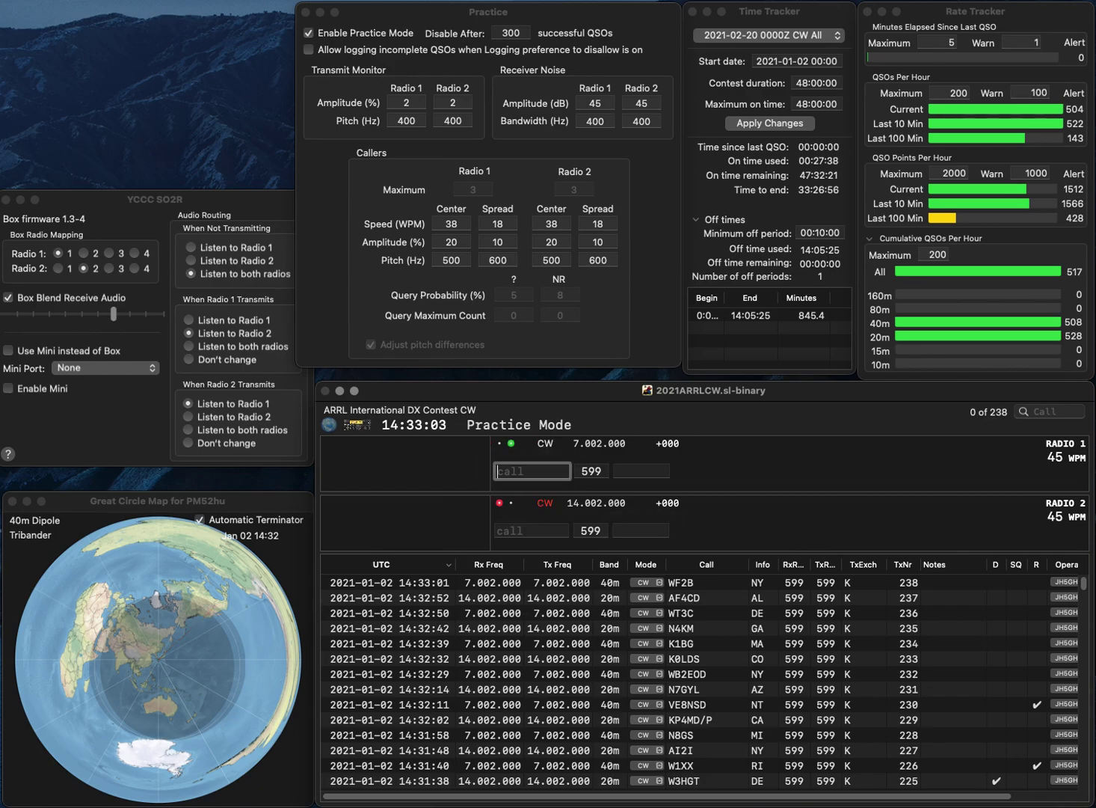
{"action": "type", "text": "KR"}
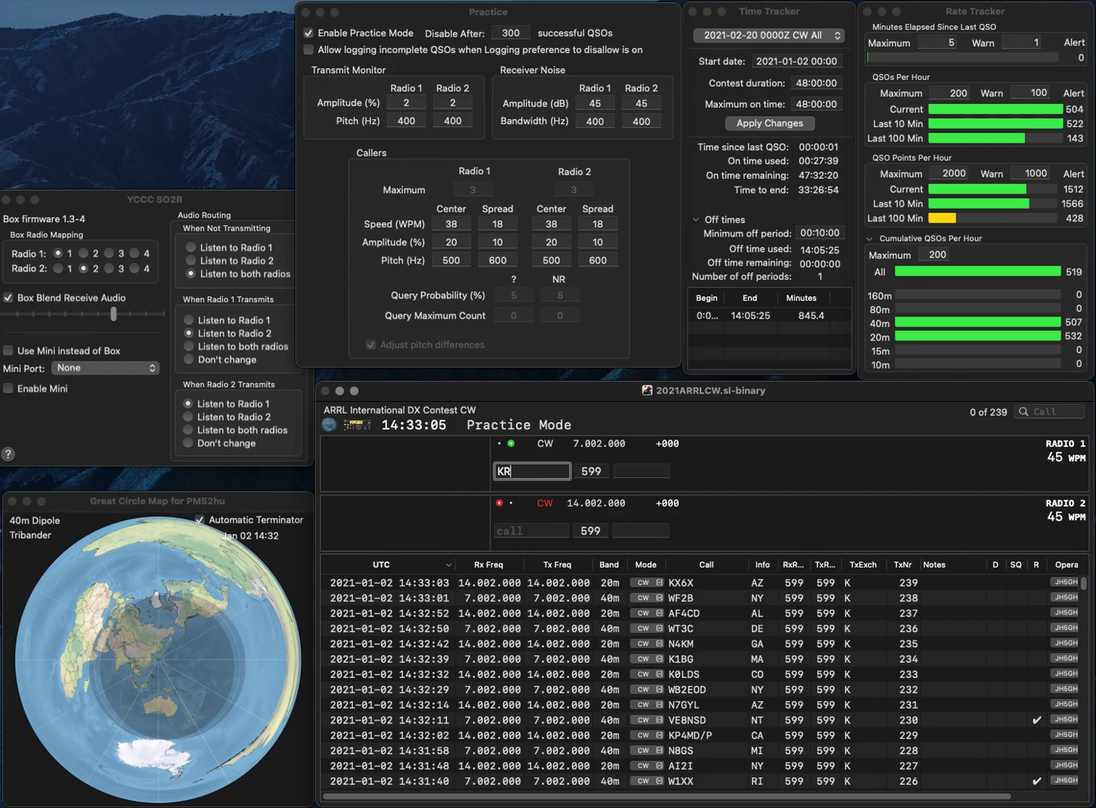
{"action": "type", "text": "0N"}
{"action": "key", "text": "Return"}
{"action": "type", "text": "K6L"}
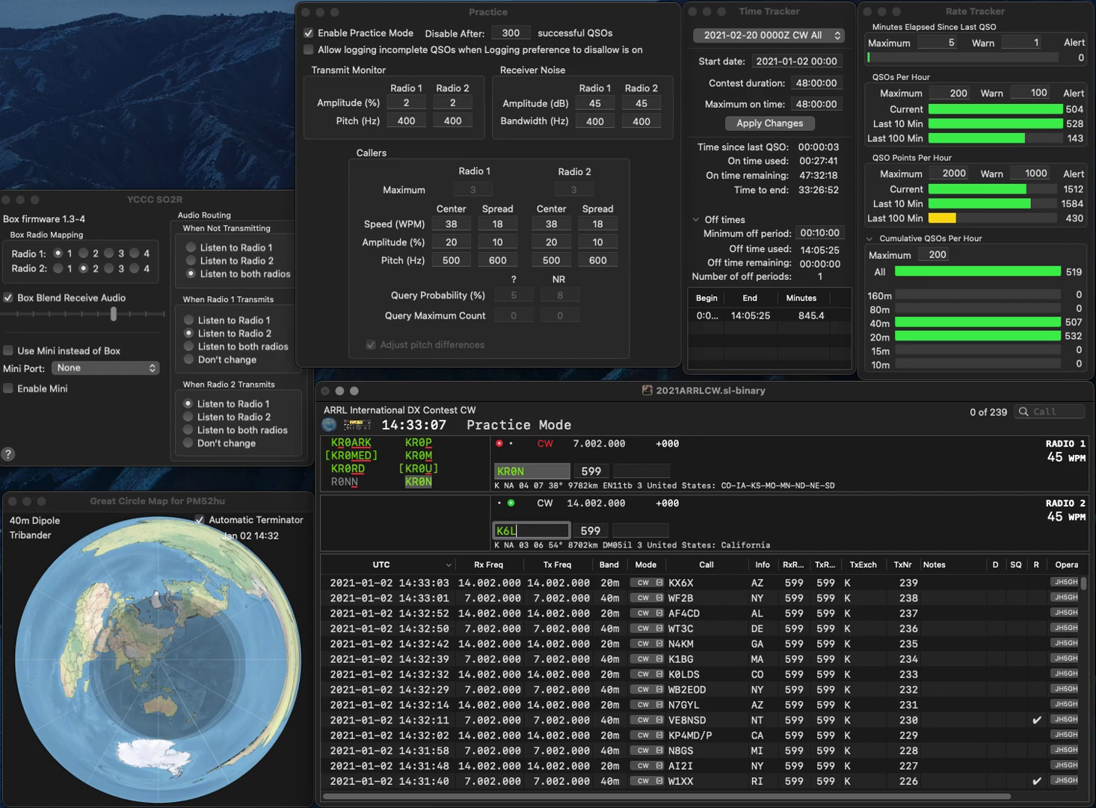
{"action": "type", "text": "SQ"}
{"action": "key", "text": "BackSpace"}
{"action": "key", "text": "BackSpace"}
{"action": "type", "text": "HR"}
Step: Return to the Radio 1 contact and log KR0N with exchange NE
{"action": "key", "text": "Up"}
{"action": "key", "text": "space"}
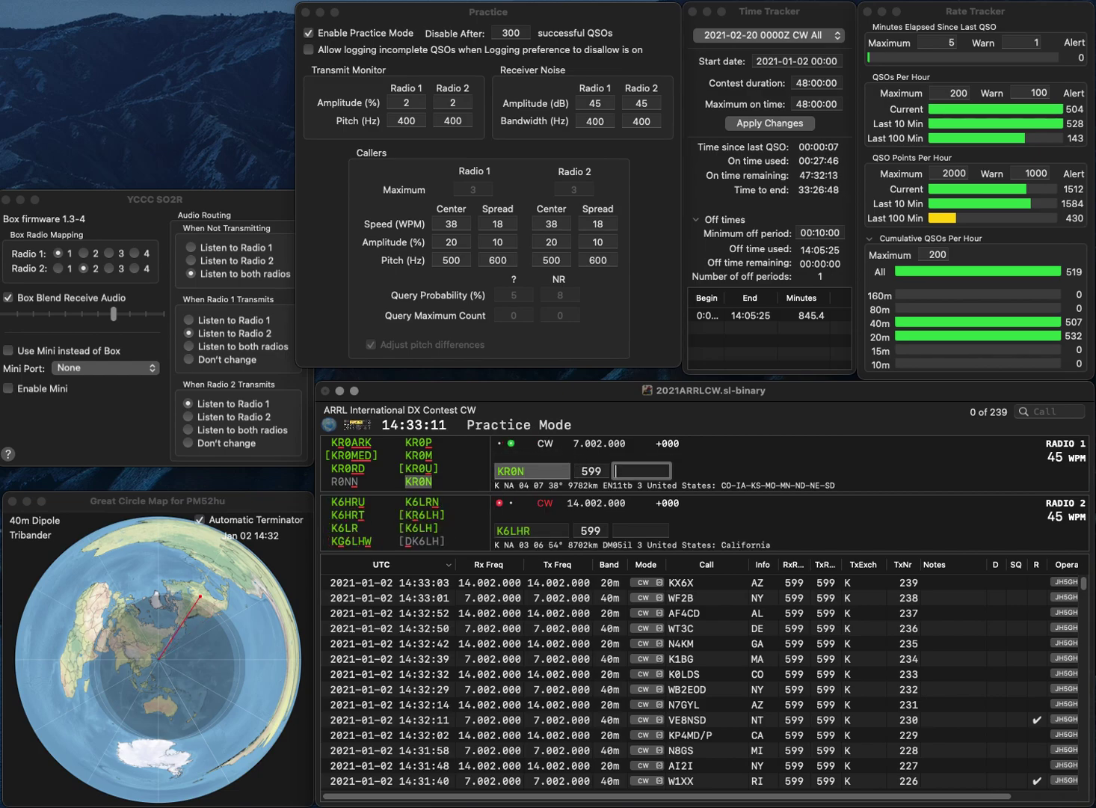
{"action": "key", "text": "Return"}
{"action": "key", "text": "Down"}
{"action": "key", "text": "Left"}
{"action": "key", "text": "Left"}
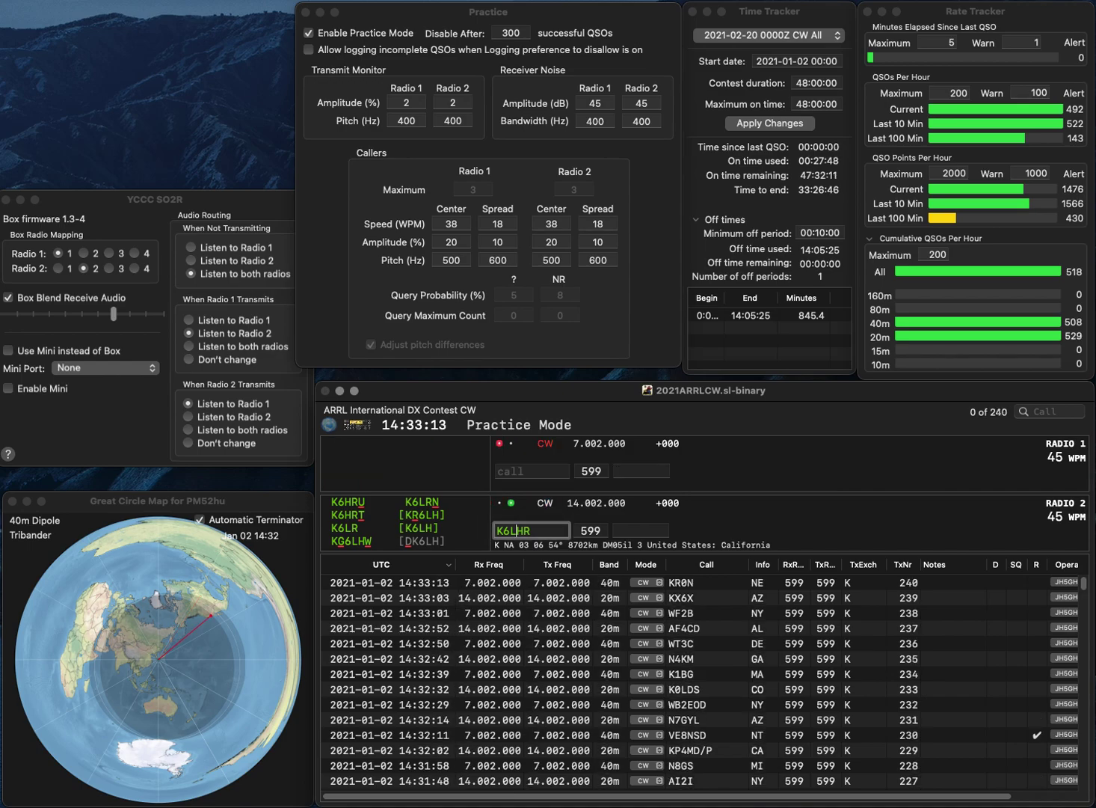
{"action": "key", "text": "BackSpace"}
{"action": "type", "text": "Z"}
{"action": "key", "text": "BackSpace"}
{"action": "key", "text": "Right"}
{"action": "type", "text": "Z"}
{"action": "key", "text": "Return"}
{"action": "key", "text": "Up"}
{"action": "type", "text": "0"}
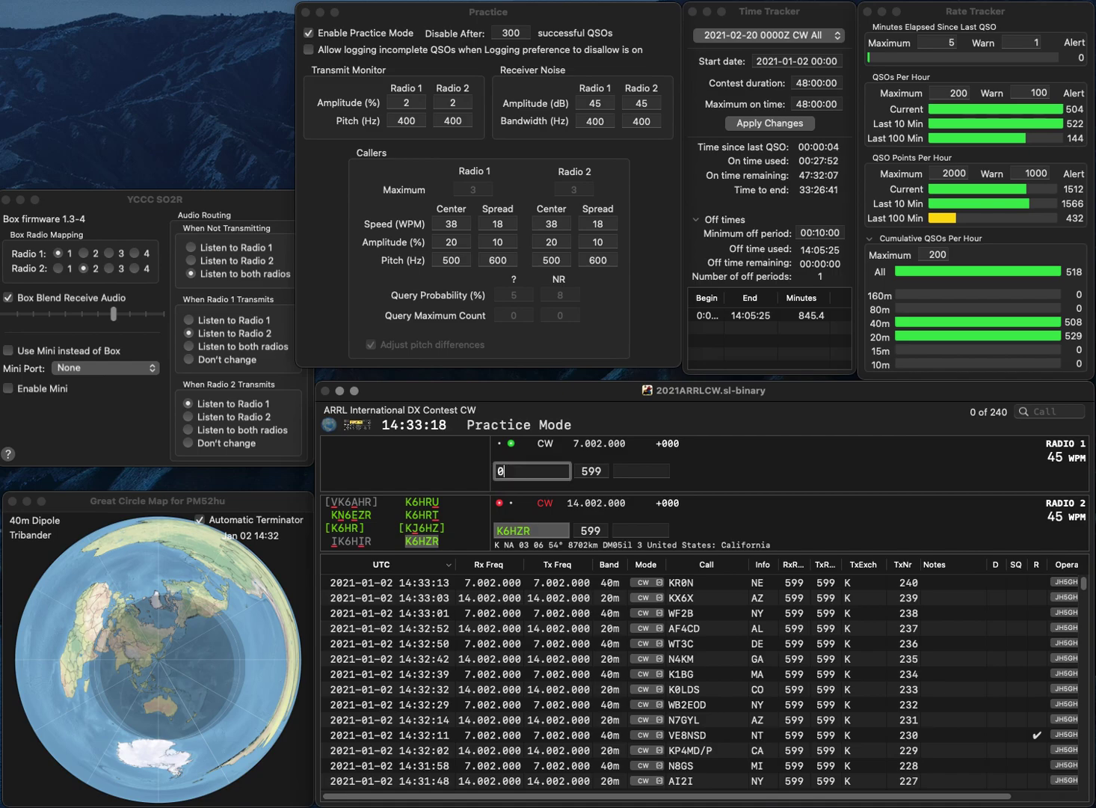
{"action": "type", "text": "KT0F"}
{"action": "key", "text": "Return"}
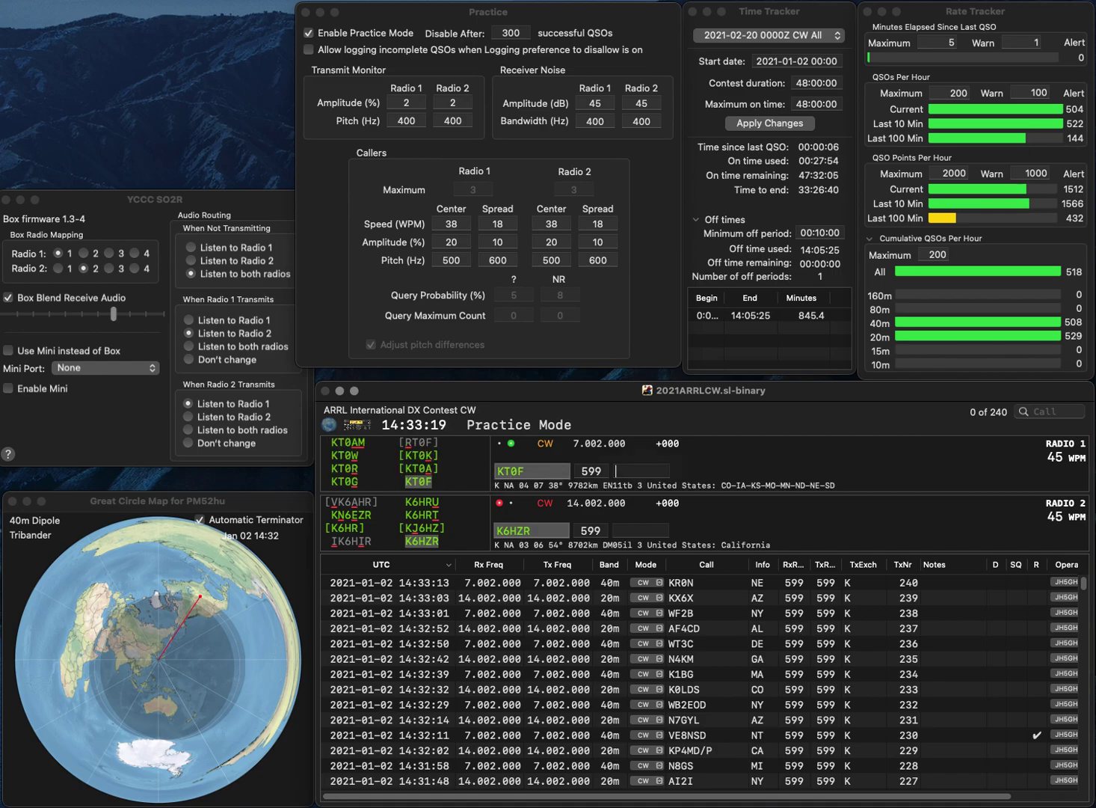
{"action": "key", "text": "Return"}
{"action": "key", "text": "space"}
{"action": "type", "text": "ND"}
{"action": "key", "text": "Return"}
{"action": "type", "text": "AA9HB"}
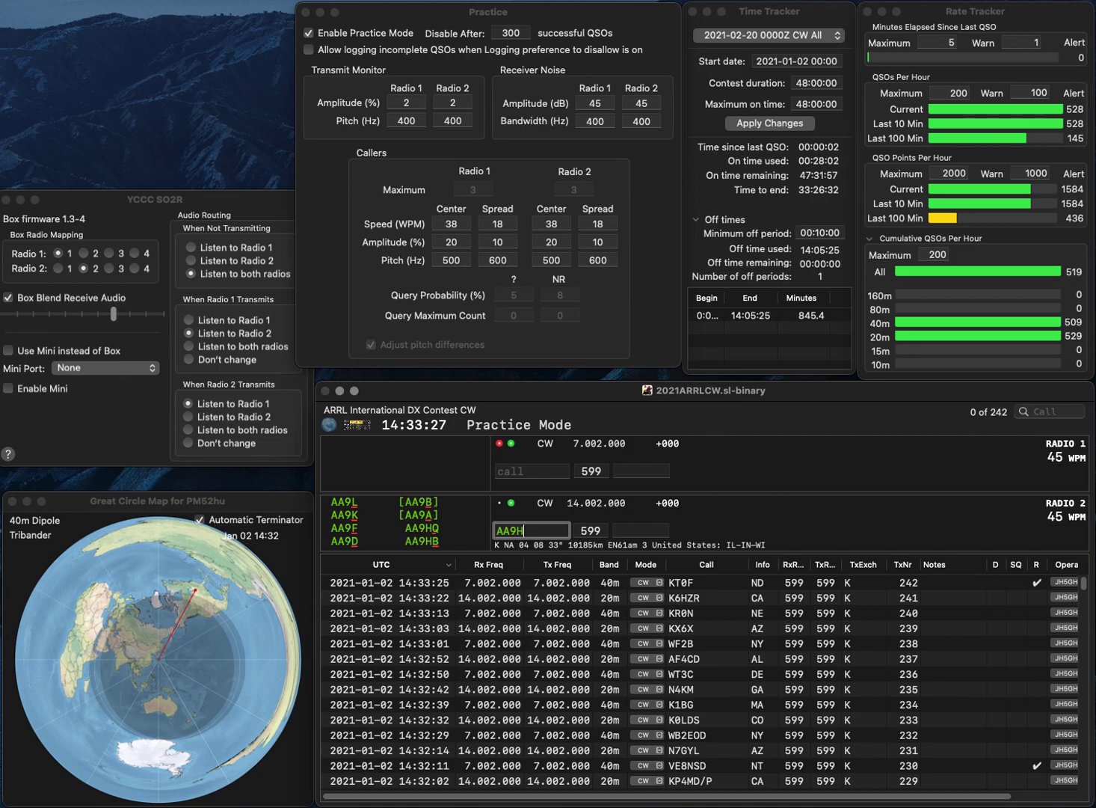
{"action": "key", "text": "Return"}
{"action": "type", "text": "K6QU"}
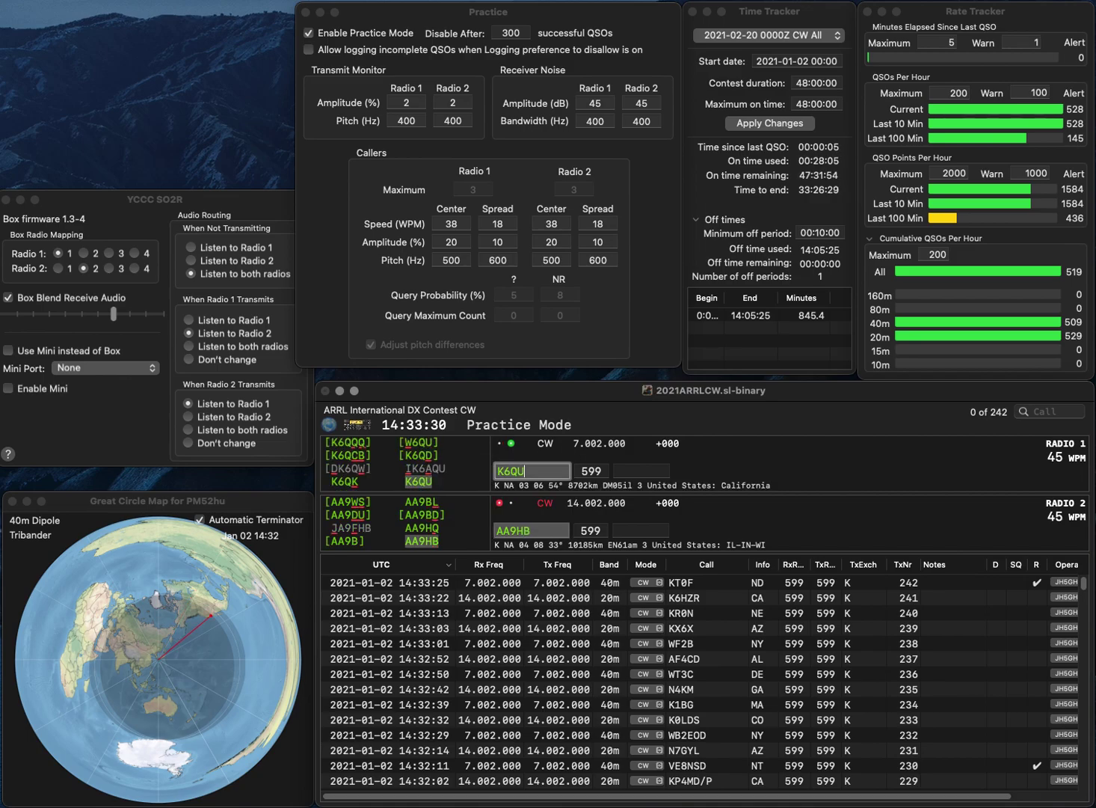
{"action": "key", "text": "Return"}
Step: Log AA9HB with exchange WI on Radio 2 and K6QU with exchange CA on Radio 1
{"action": "key", "text": "space"}
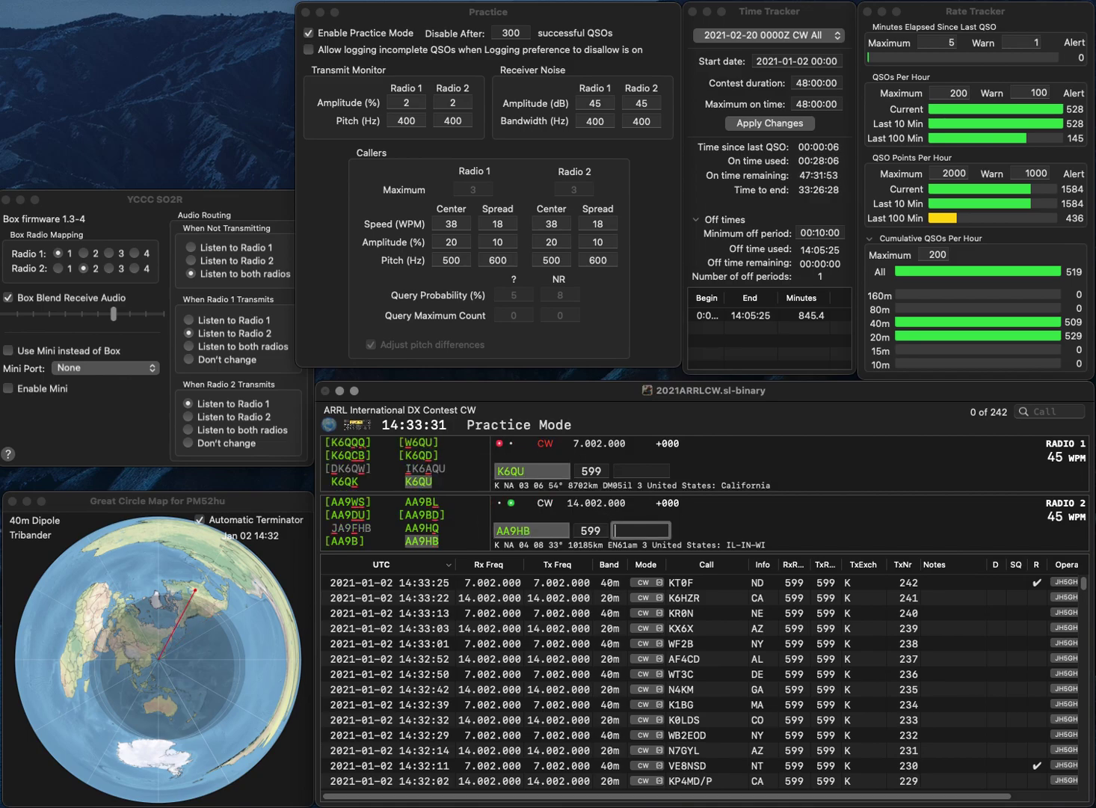
{"action": "type", "text": "WI"}
{"action": "key", "text": "Return"}
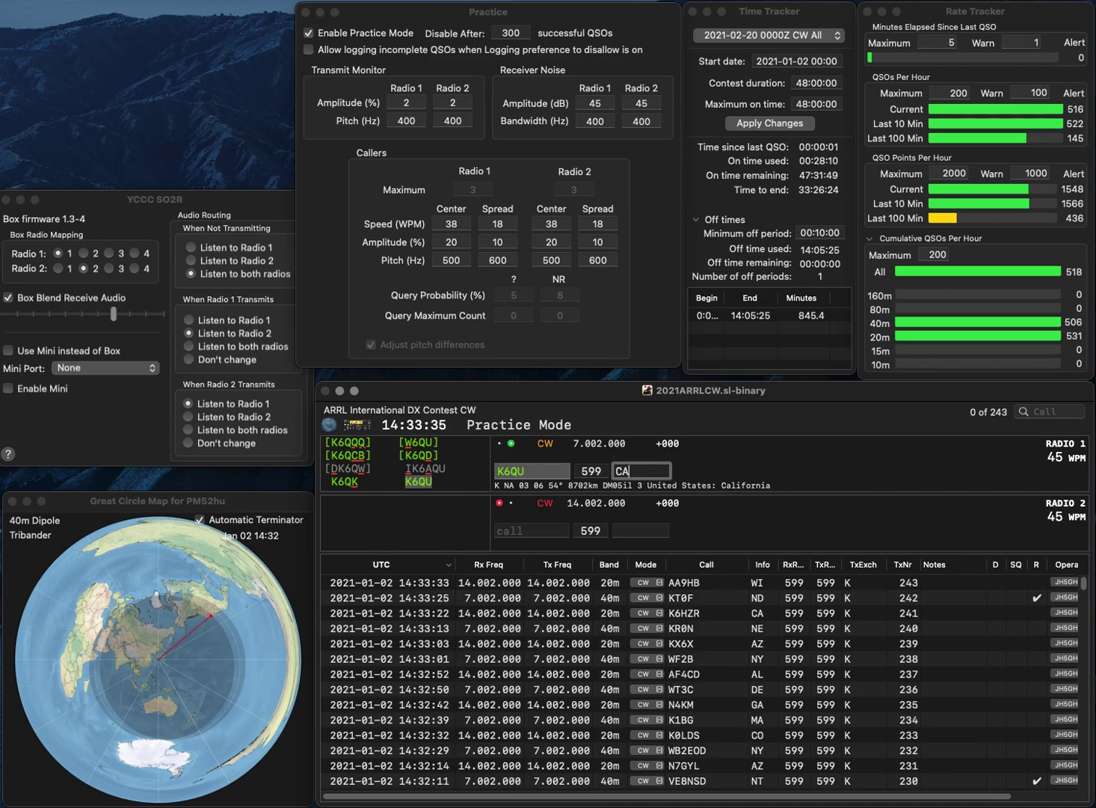
{"action": "key", "text": "Return"}
{"action": "type", "text": "W1"}
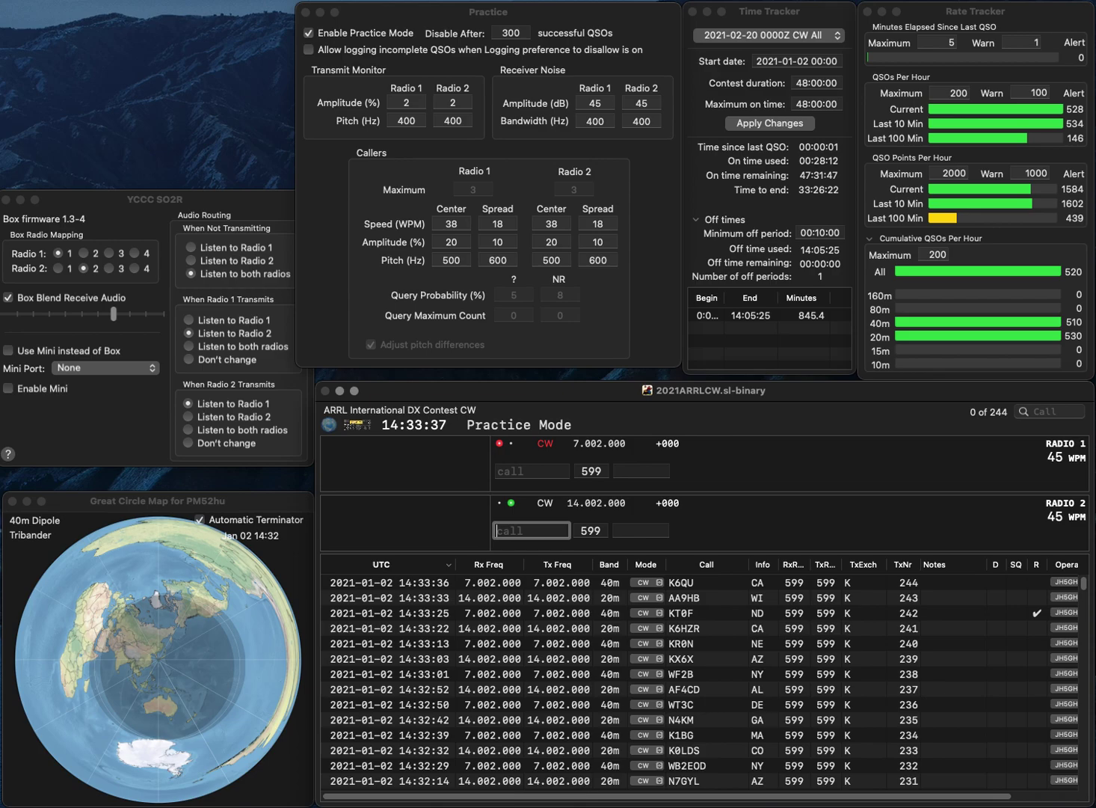
{"action": "type", "text": "BB"}
{"action": "key", "text": "Return"}
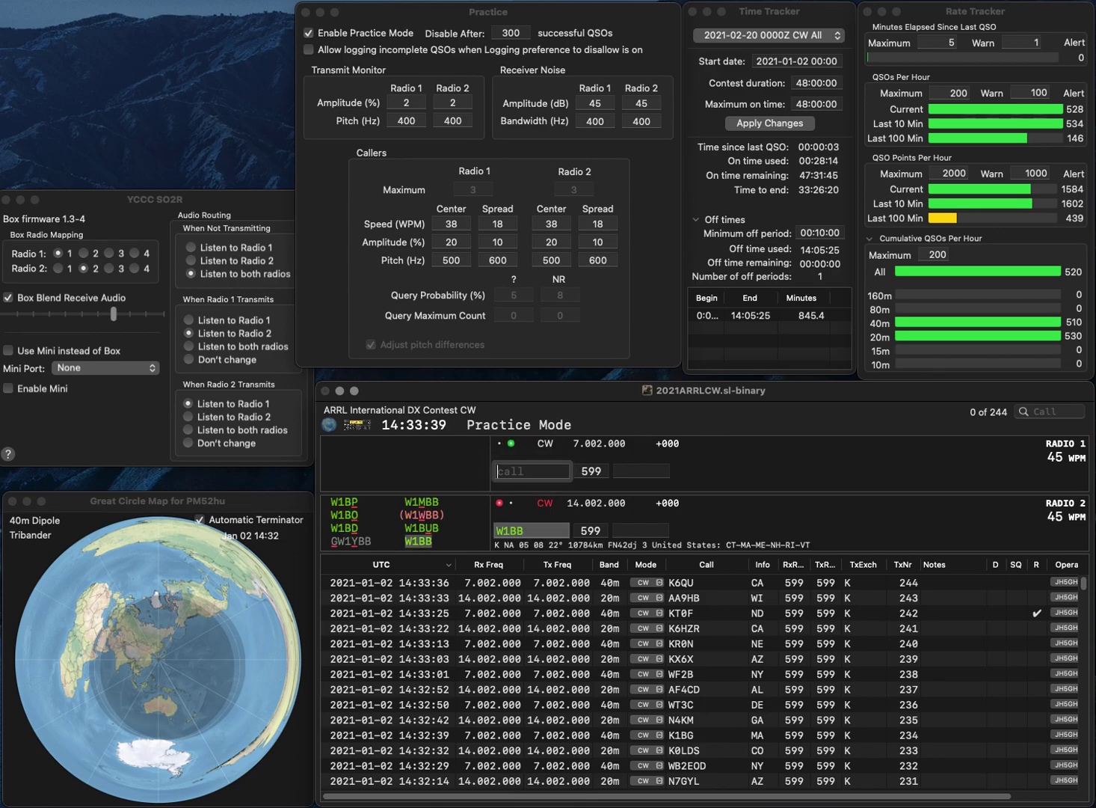
{"action": "type", "text": "FG"}
{"action": "key", "text": "Home"}
{"action": "type", "text": "K6"}
{"action": "key", "text": "Return"}
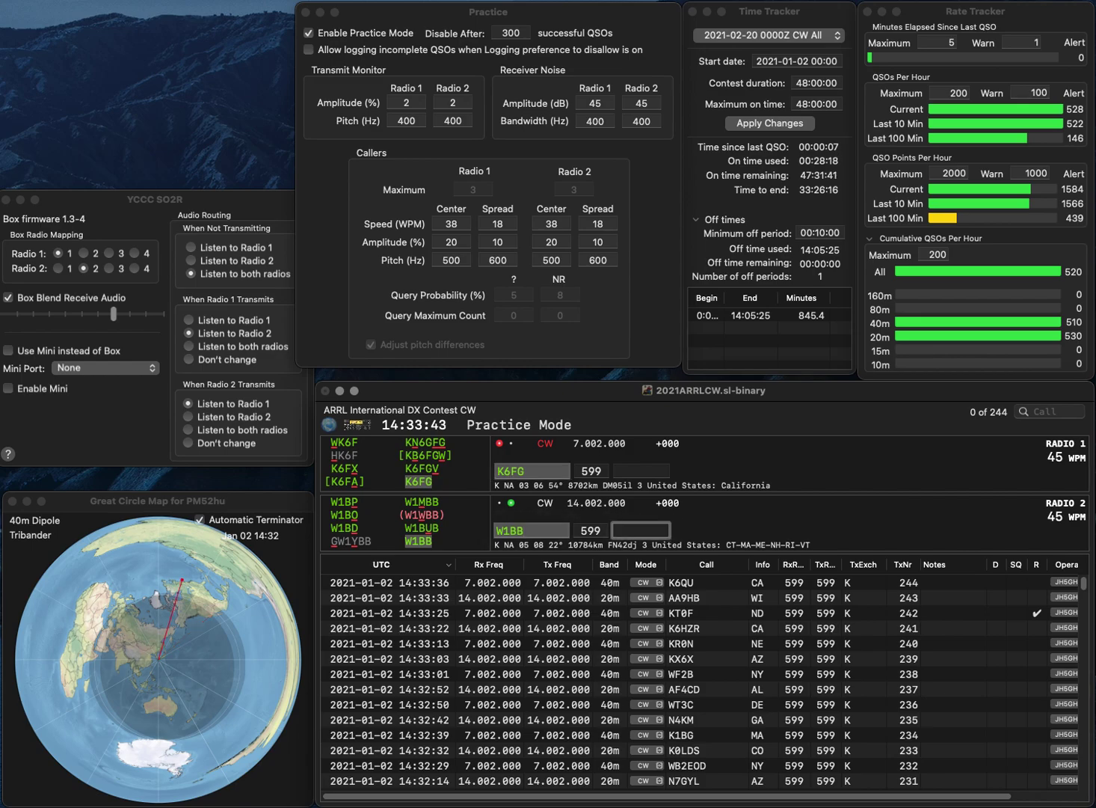
Step: Correct the call on Radio 2 to W1BD and resend it
{"action": "key", "text": "space"}
{"action": "key", "text": "BackSpace"}
{"action": "type", "text": "D"}
{"action": "key", "text": "Return"}
Step: Log K6FG with exchange CA on Radio 1 and W1BD with exchange RI on Radio 2
{"action": "key", "text": "Tab"}
{"action": "type", "text": "CA"}
{"action": "key", "text": "Return"}
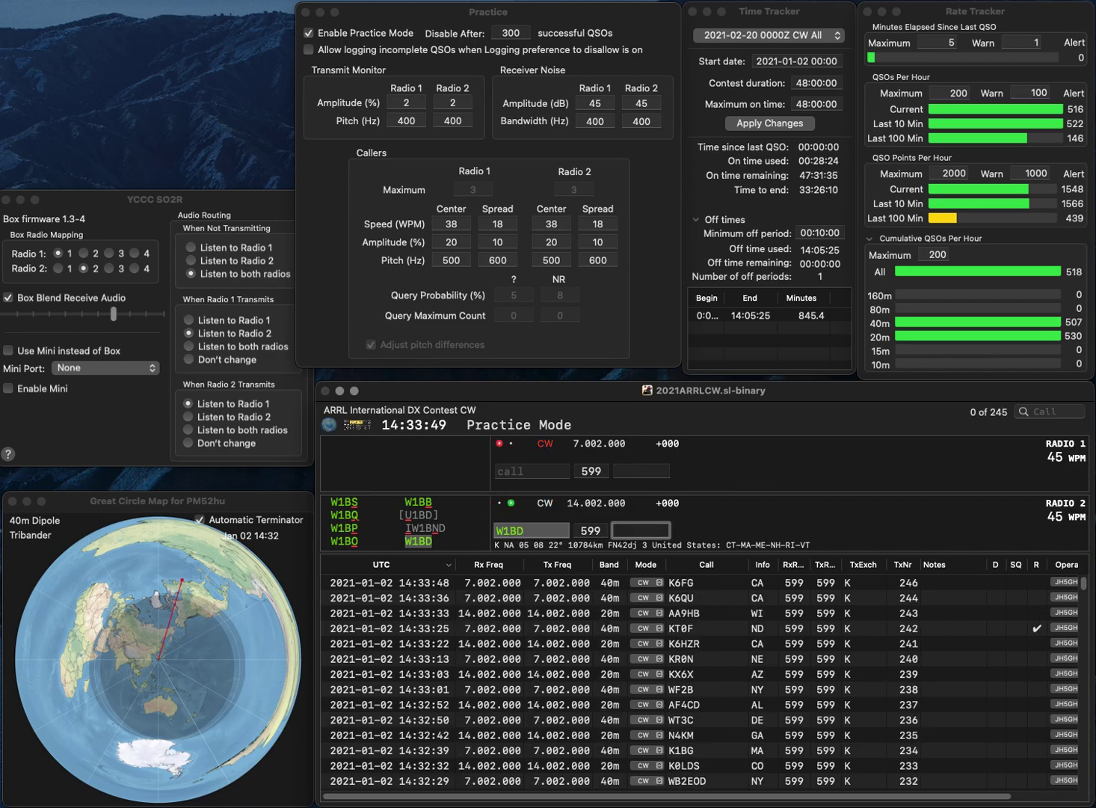
{"action": "key", "text": "Return"}
{"action": "type", "text": "W0L"}
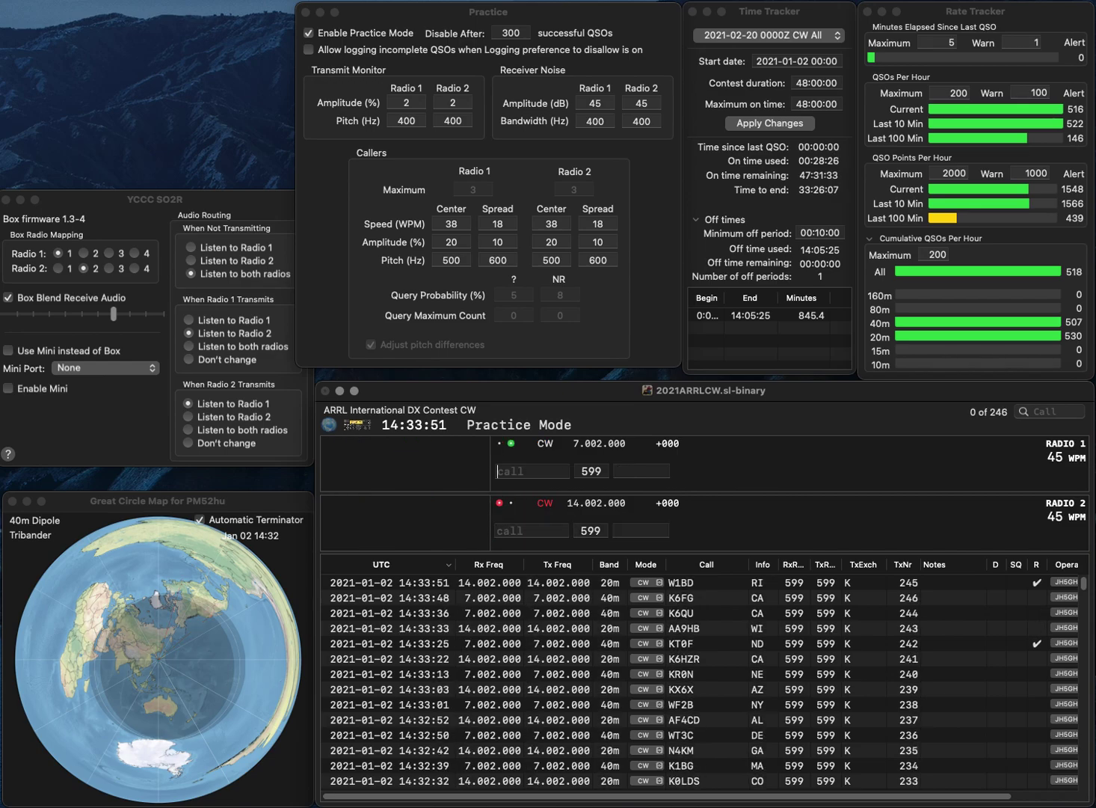
{"action": "type", "text": "GZ"}
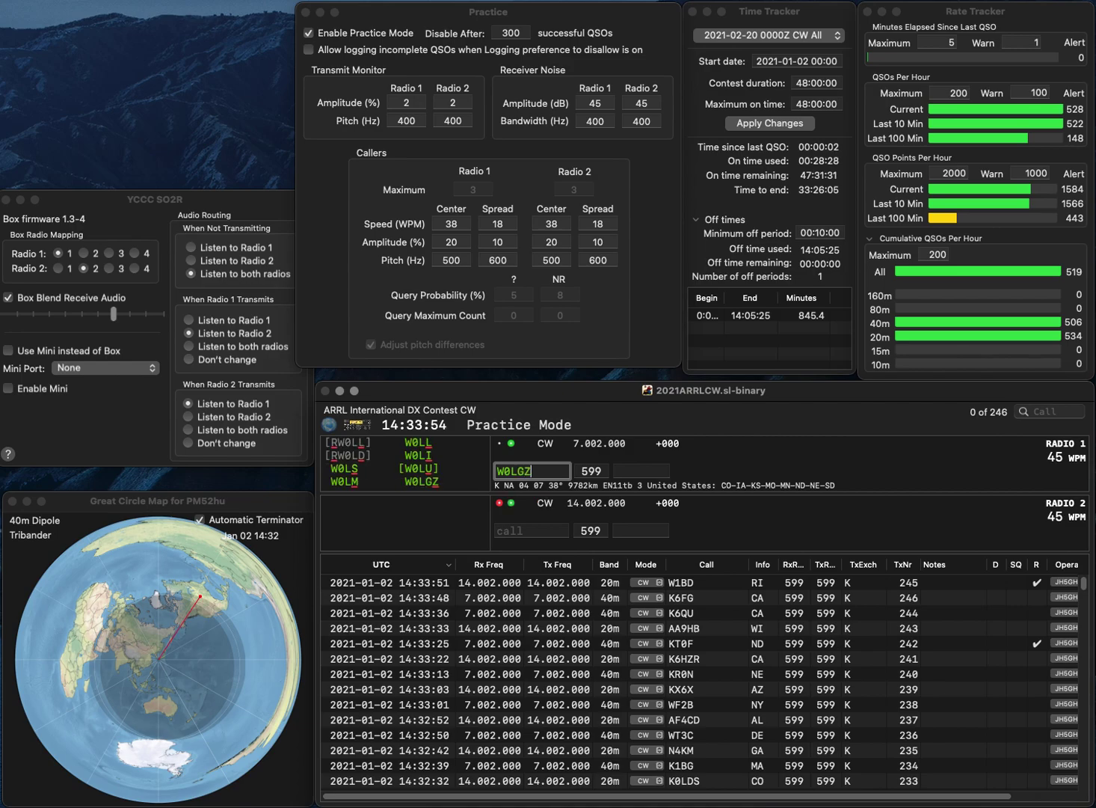
{"action": "key", "text": "Return"}
{"action": "type", "text": "6G"}
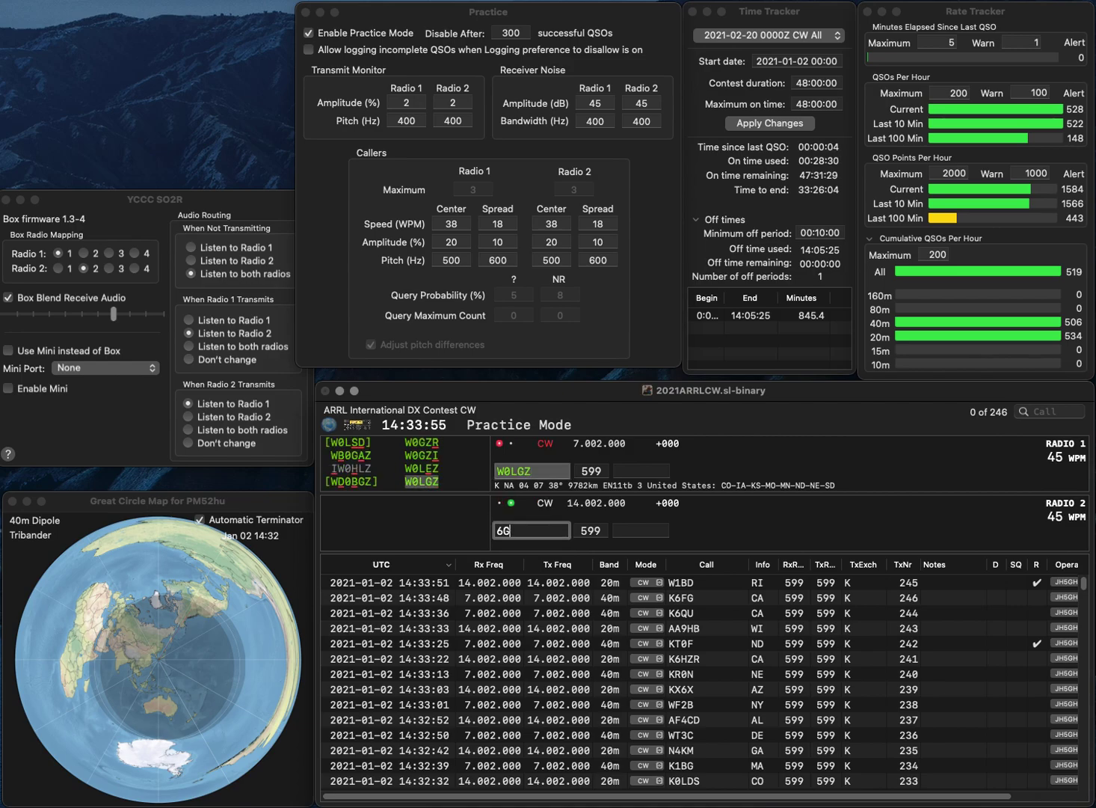
{"action": "type", "text": "LR"}
{"action": "key", "text": "super+Left"}
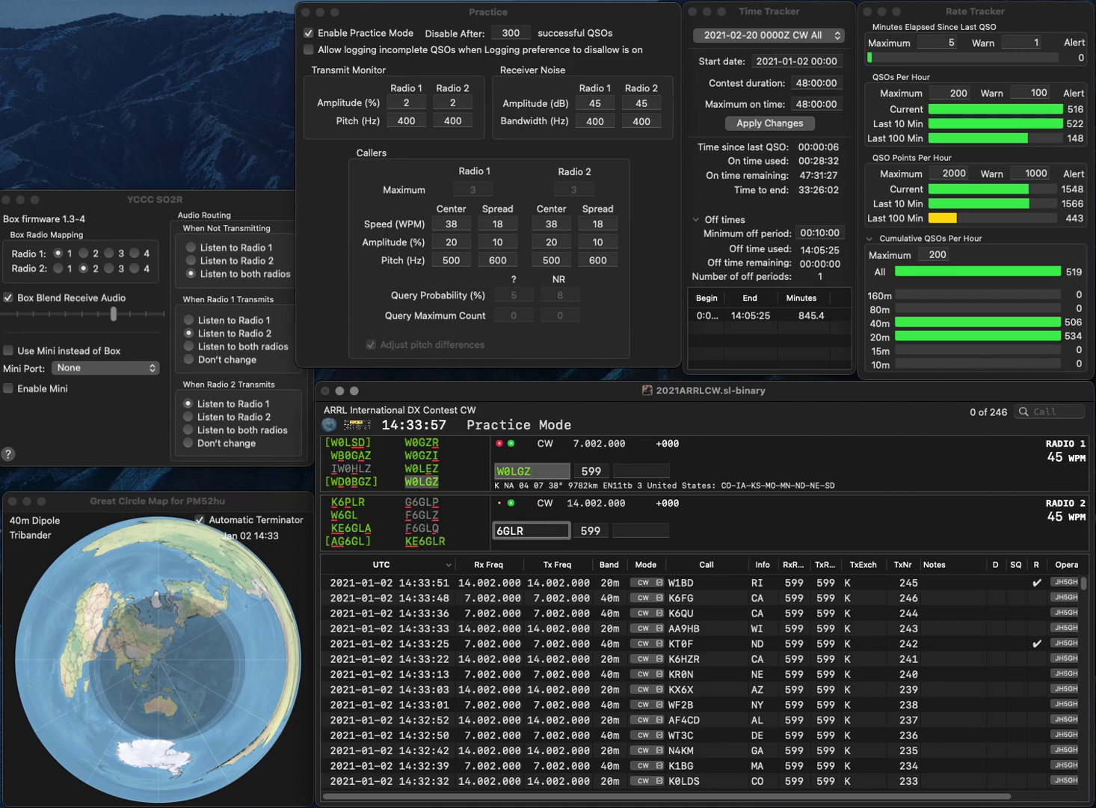
{"action": "type", "text": "KE"}
{"action": "key", "text": "Return"}
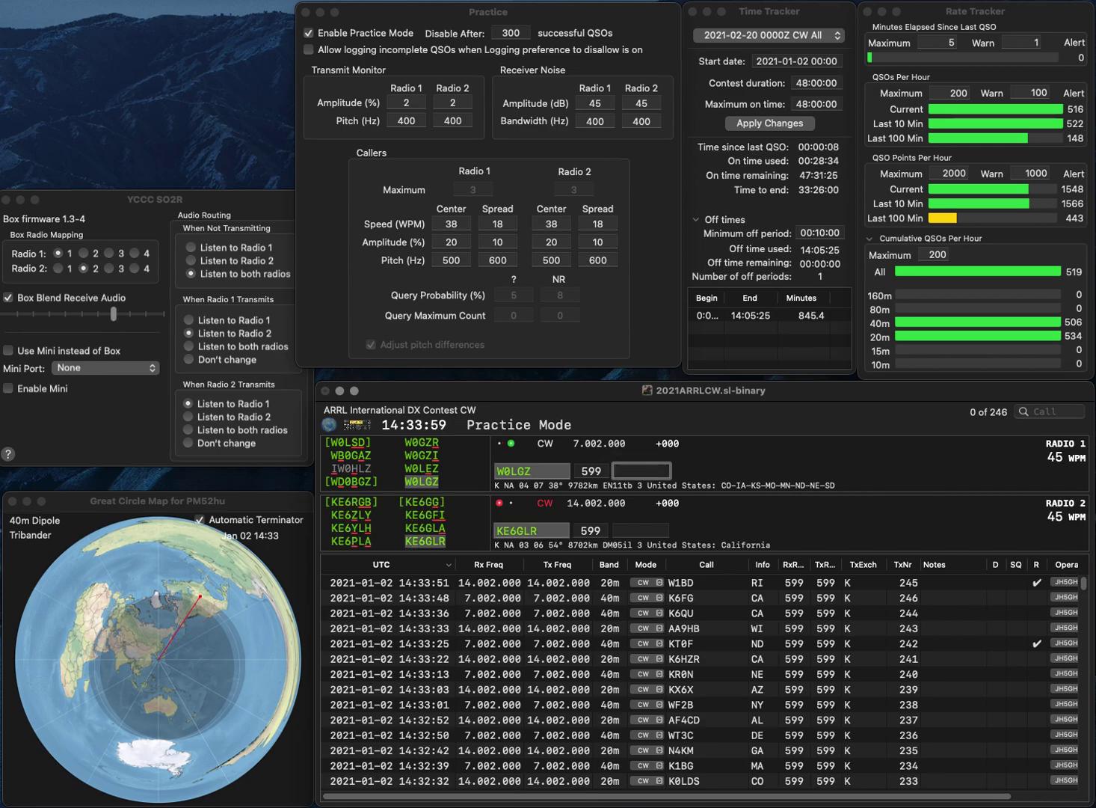
{"action": "type", "text": "CO"}
{"action": "key", "text": "Return"}
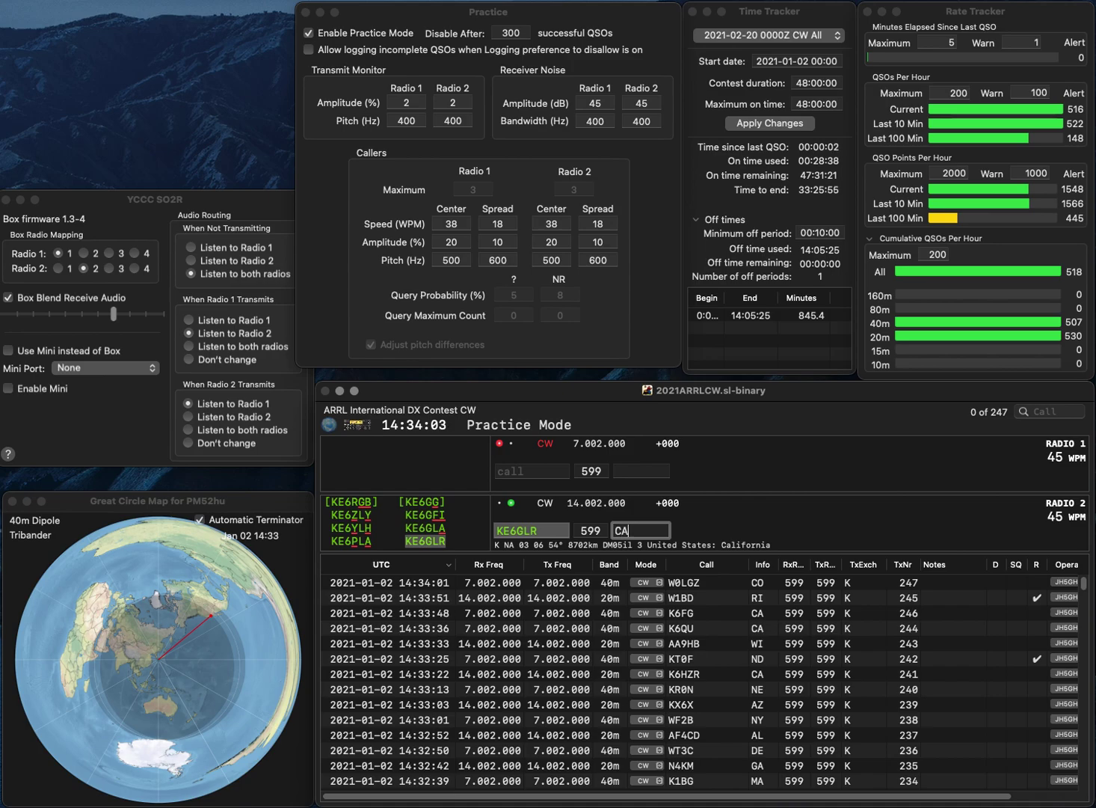
{"action": "key", "text": "Return"}
{"action": "type", "text": "KU"}
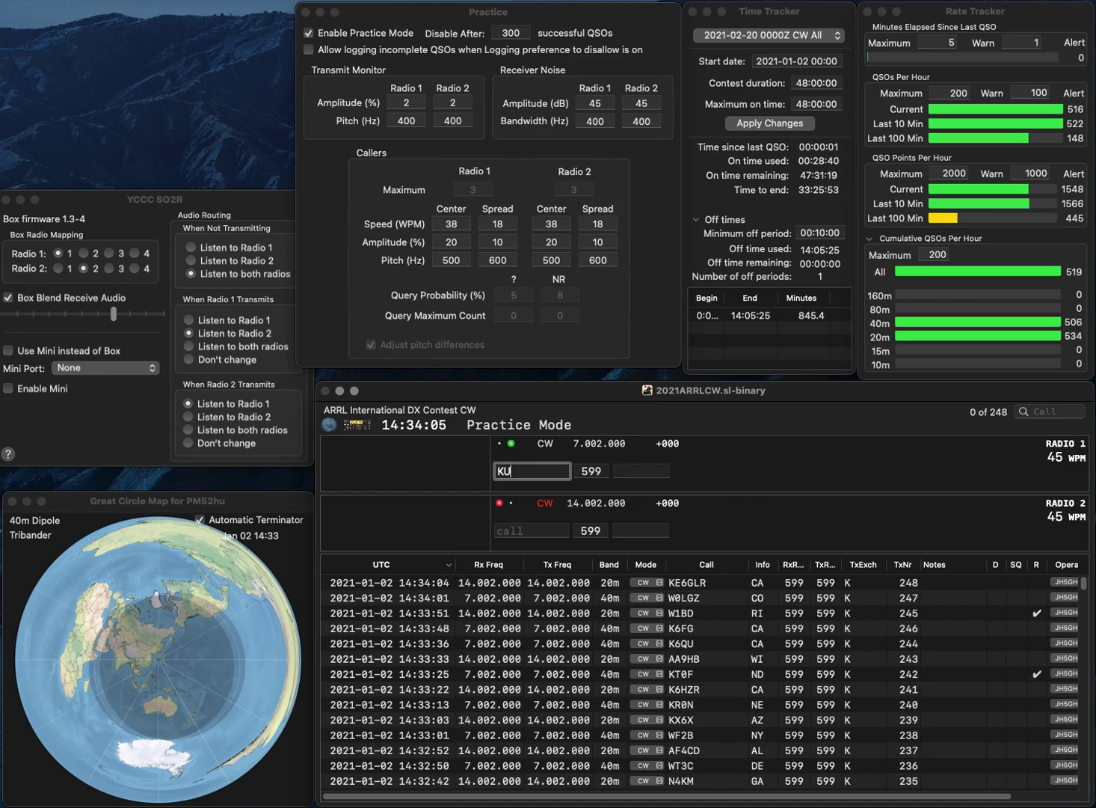
{"action": "key", "text": "Return"}
{"action": "type", "text": "7HER"}
{"action": "key", "text": "Return"}
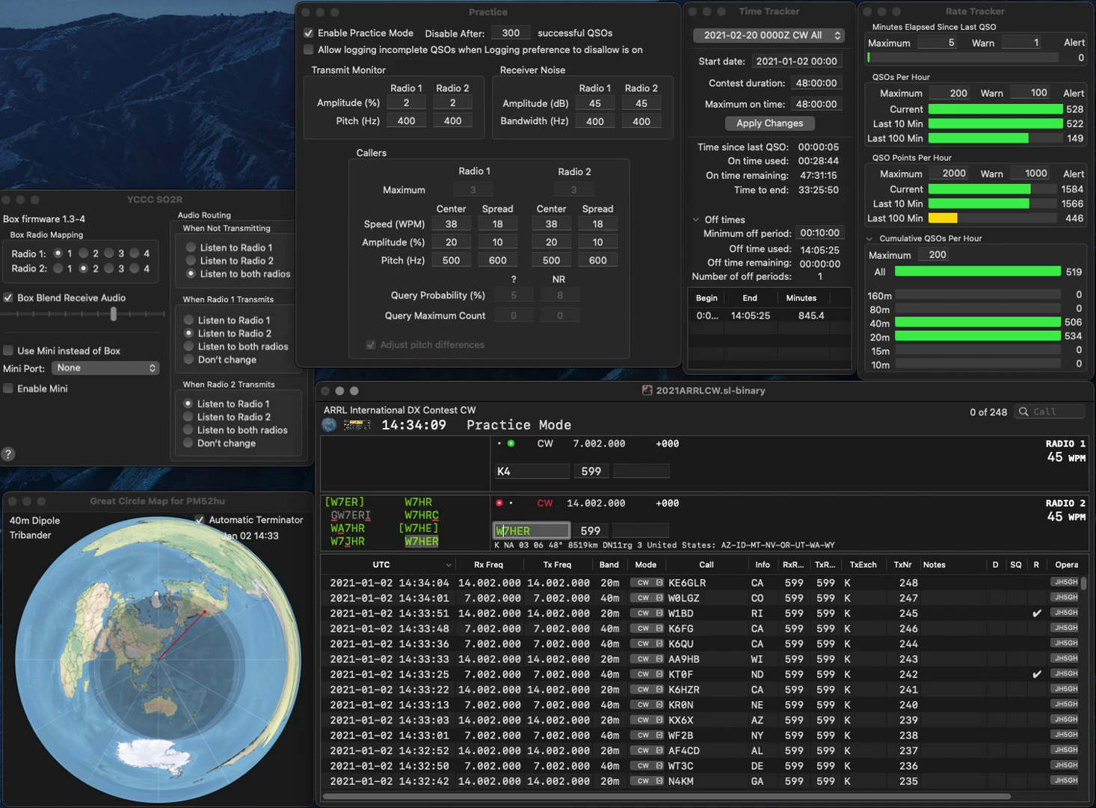
{"action": "type", "text": "KE"}
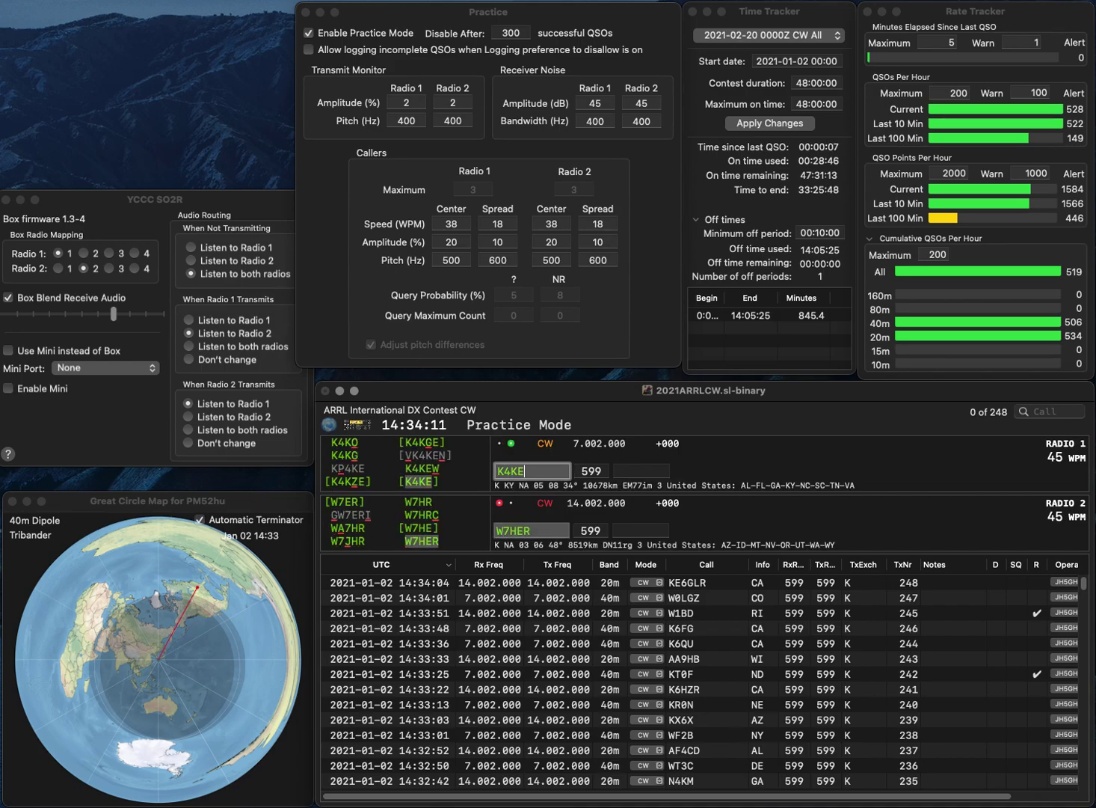
{"action": "key", "text": "Return"}
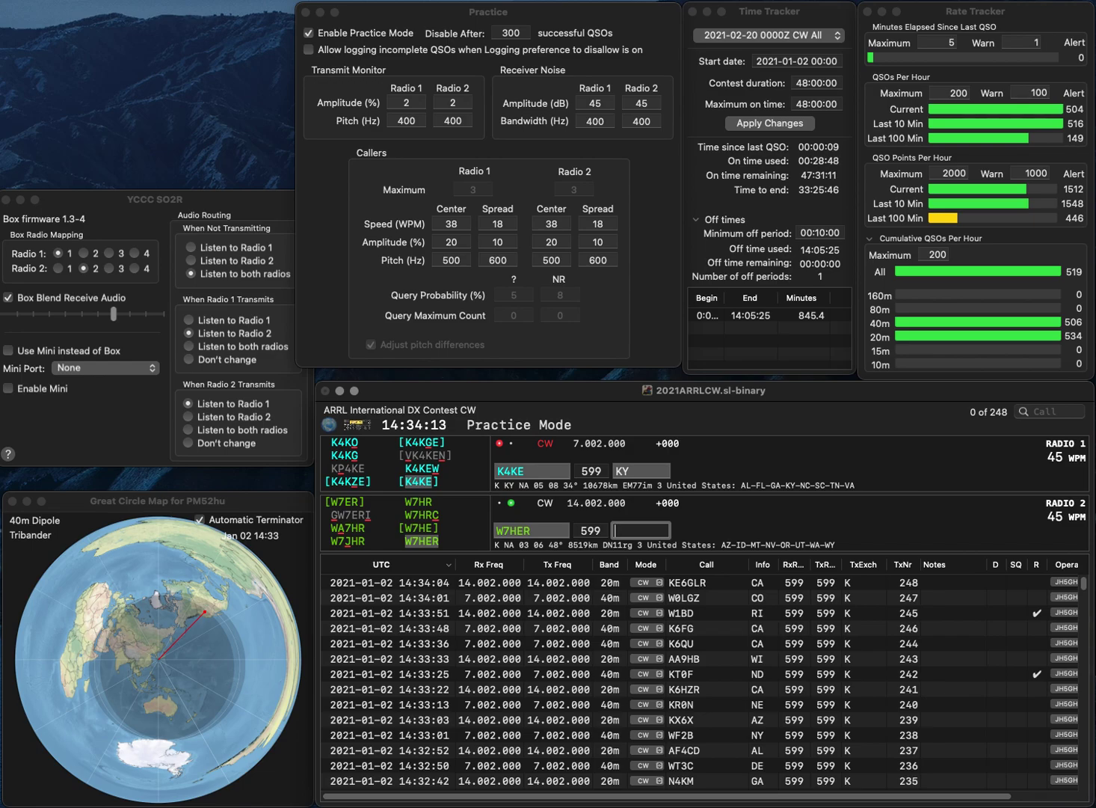
{"action": "type", "text": "WA"}
{"action": "key", "text": "Return"}
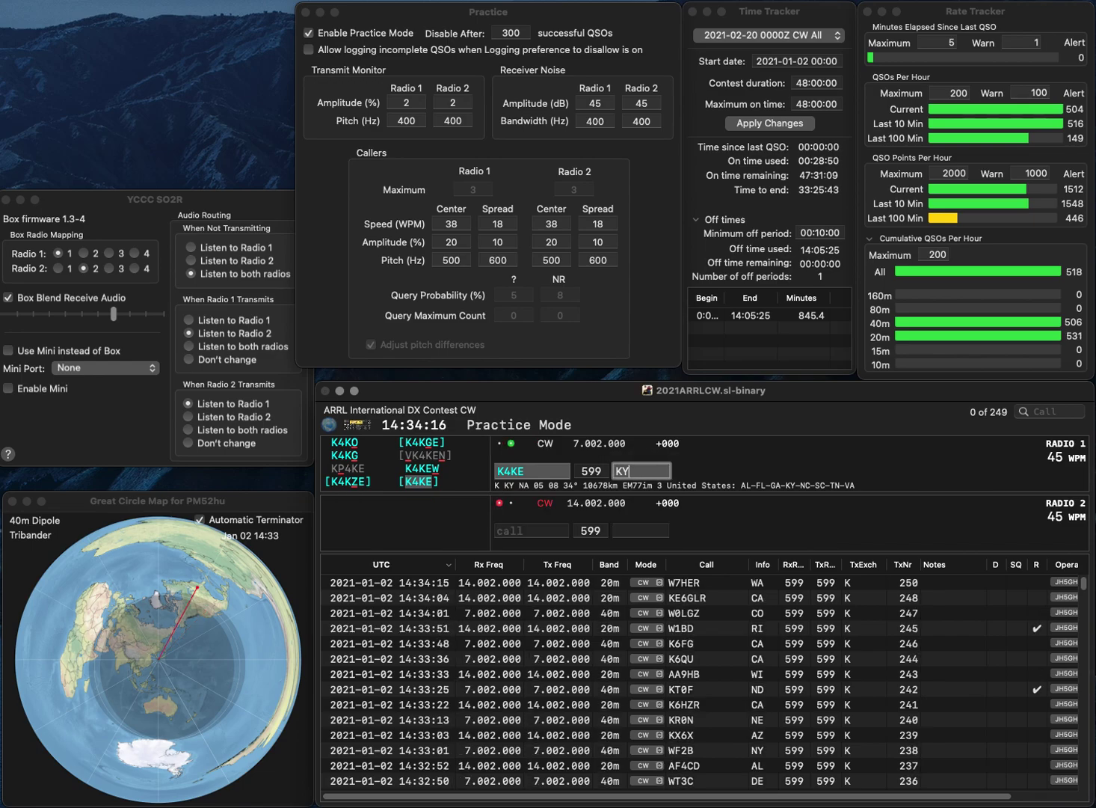
{"action": "key", "text": "Return"}
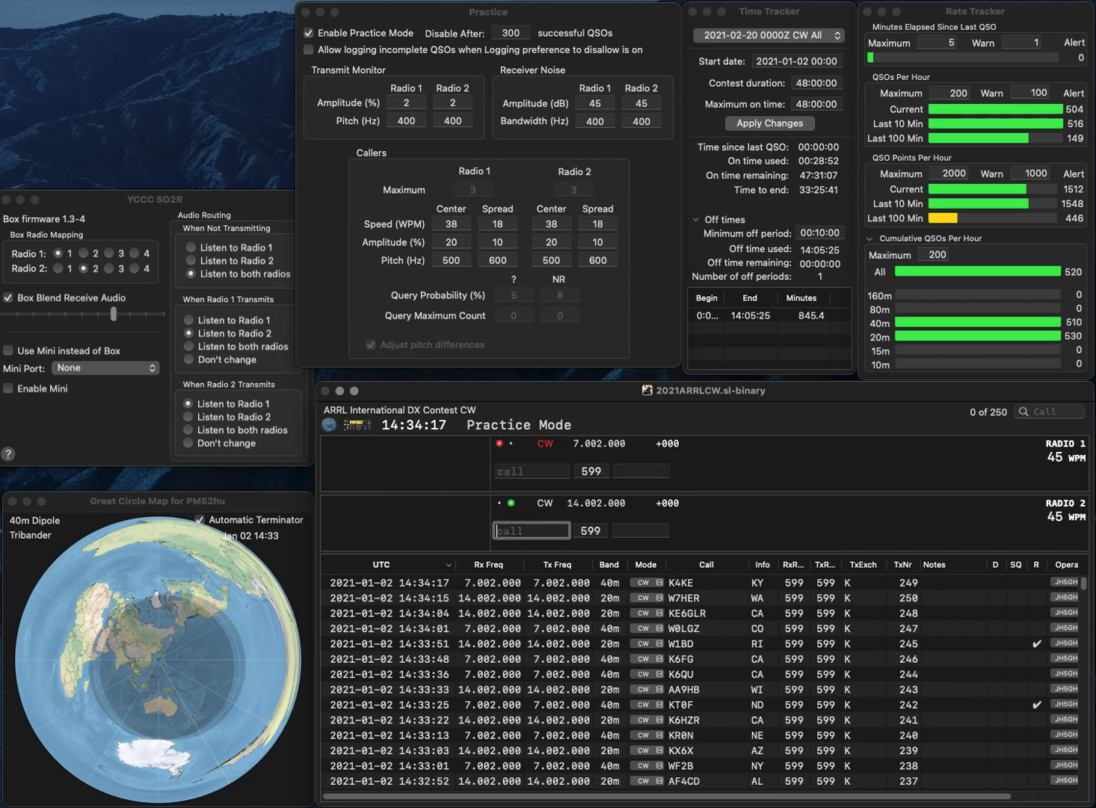
{"action": "type", "text": "W0"}
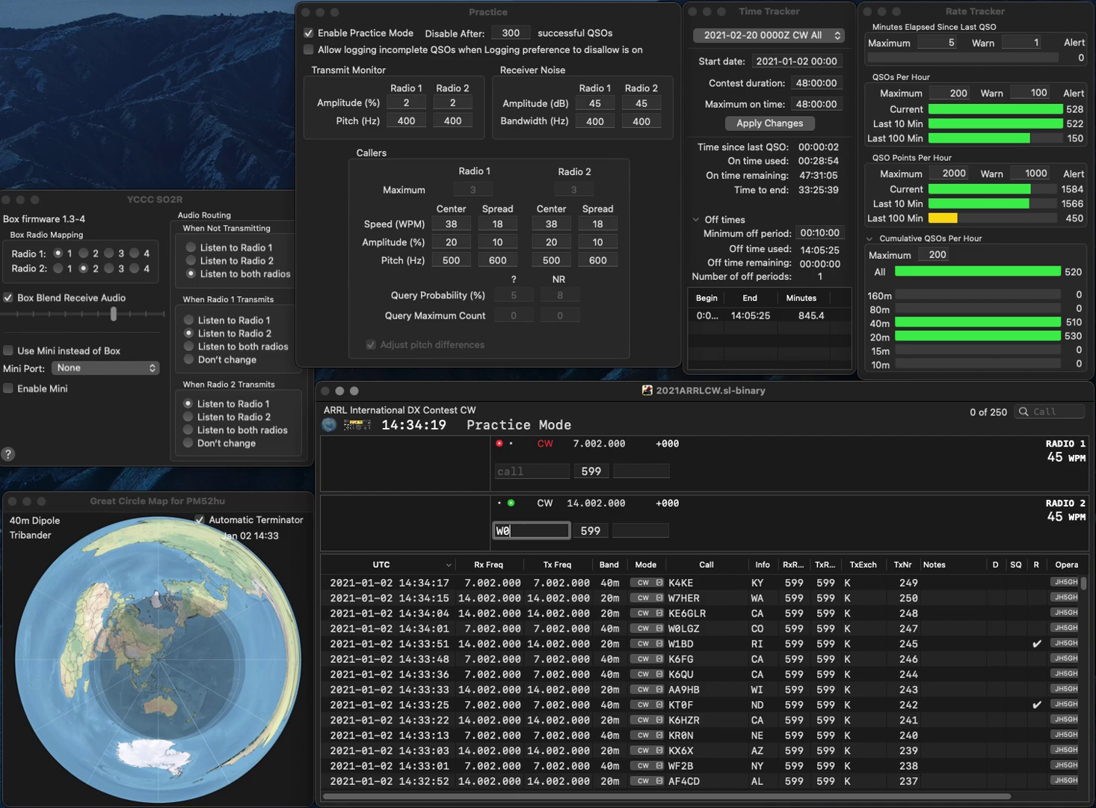
{"action": "type", "text": "CCJ"}
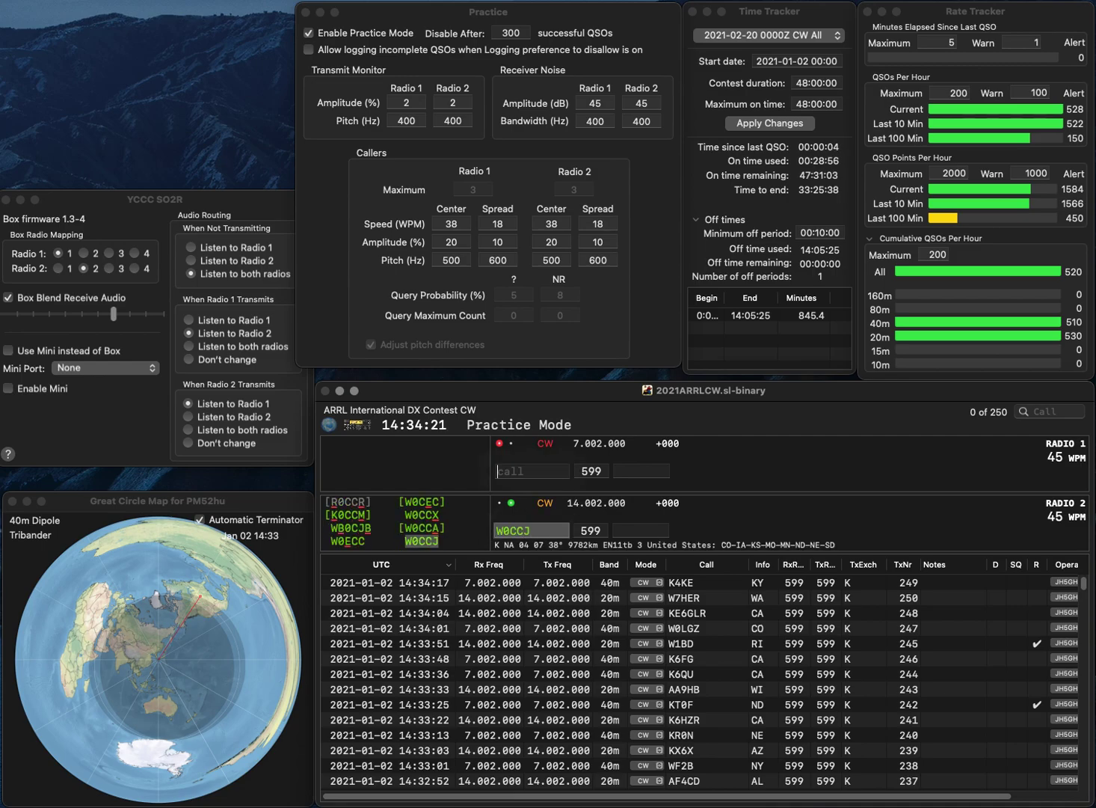
{"action": "type", "text": "K"}
{"action": "type", "text": "8TNF"}
{"action": "key", "text": "Left"}
{"action": "key", "text": "Left"}
{"action": "key", "text": "Left"}
{"action": "key", "text": "BackSpace"}
{"action": "type", "text": "D8"}
{"action": "key", "text": "Return"}
Step: Log W0CCJ with exchange NE on Radio 2 and KD8TNF with exchange MI on Radio 1
{"action": "key", "text": "space"}
{"action": "type", "text": "NE"}
{"action": "key", "text": "Return"}
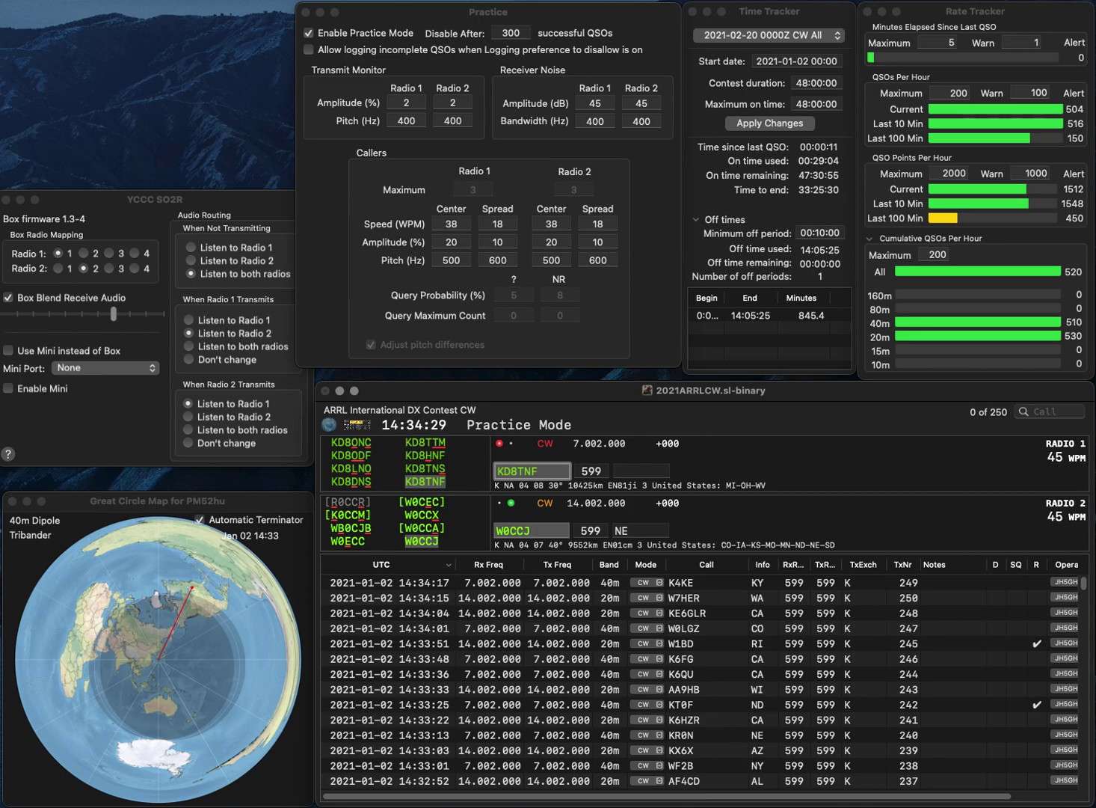
{"action": "key", "text": "Tab"}
{"action": "type", "text": "M"}
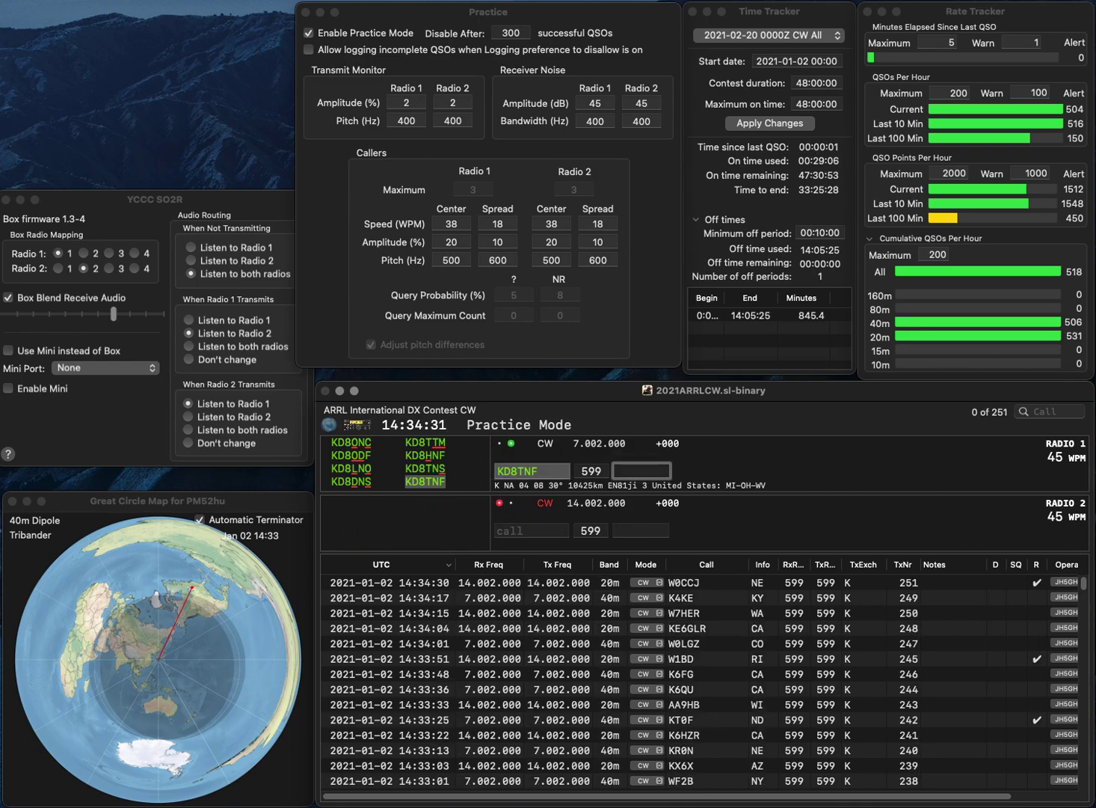
{"action": "type", "text": "I"}
{"action": "key", "text": "Return"}
Step: Answer NU4M on Radio 2 and W3GYM on Radio 1
{"action": "type", "text": "NU4M"}
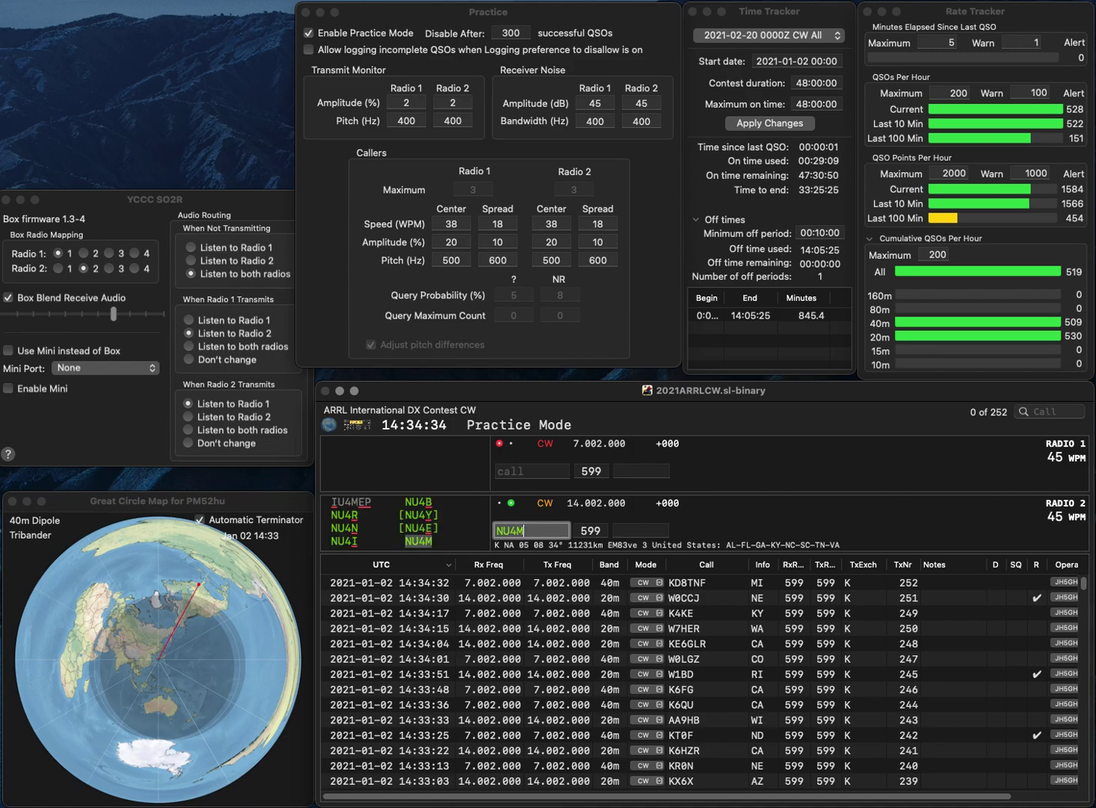
{"action": "key", "text": "Return"}
{"action": "type", "text": "W3GYM"}
{"action": "key", "text": "Return"}
{"action": "key", "text": "space"}
{"action": "type", "text": "FL"}
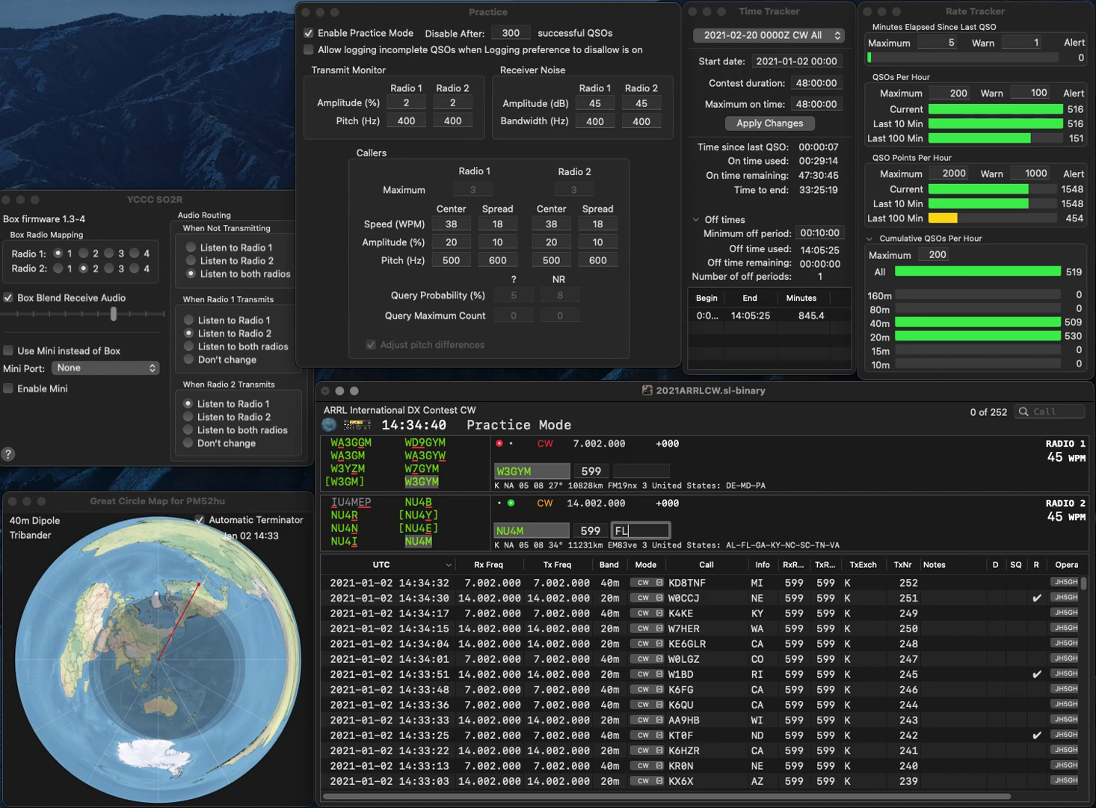
{"action": "key", "text": "Return"}
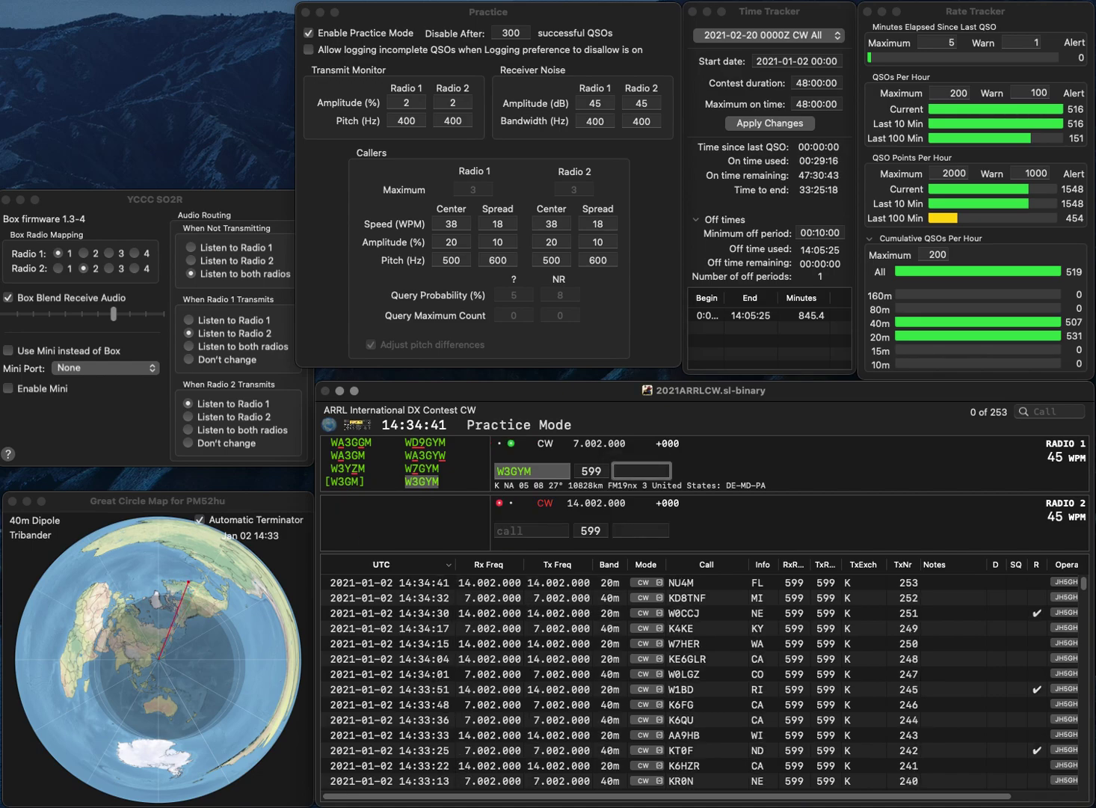
{"action": "type", "text": "DE"}
{"action": "key", "text": "Return"}
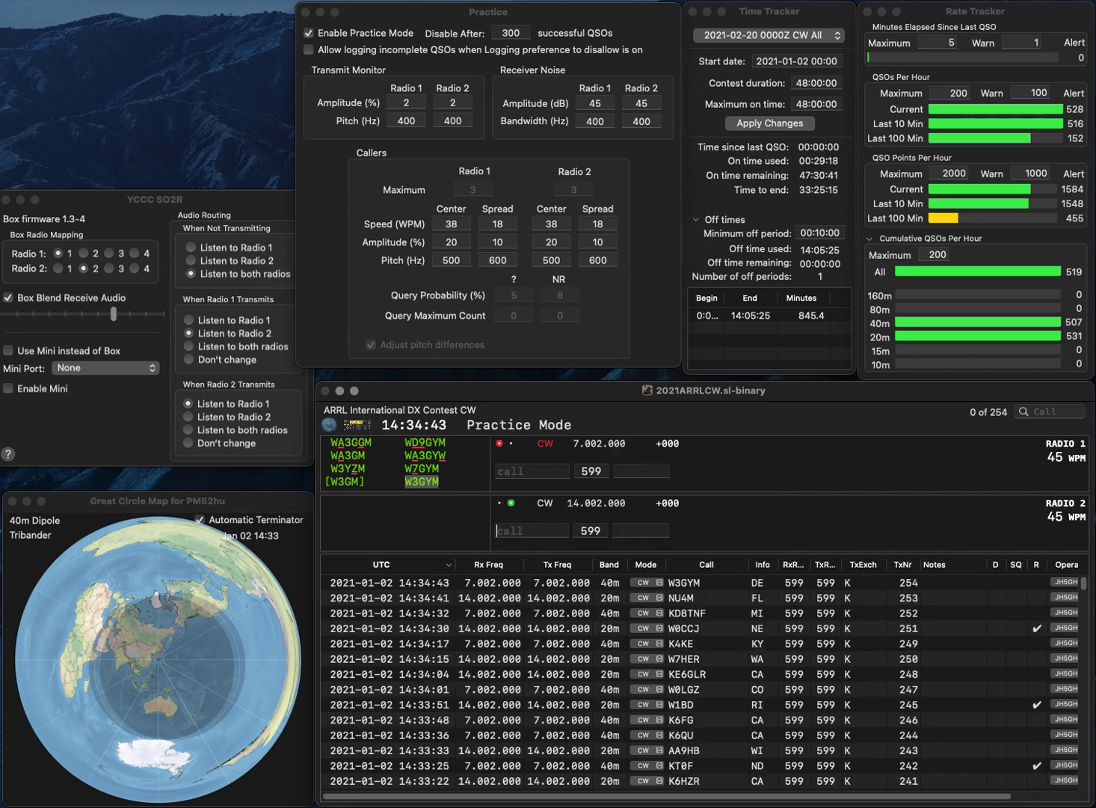
{"action": "type", "text": "WA8TJC"}
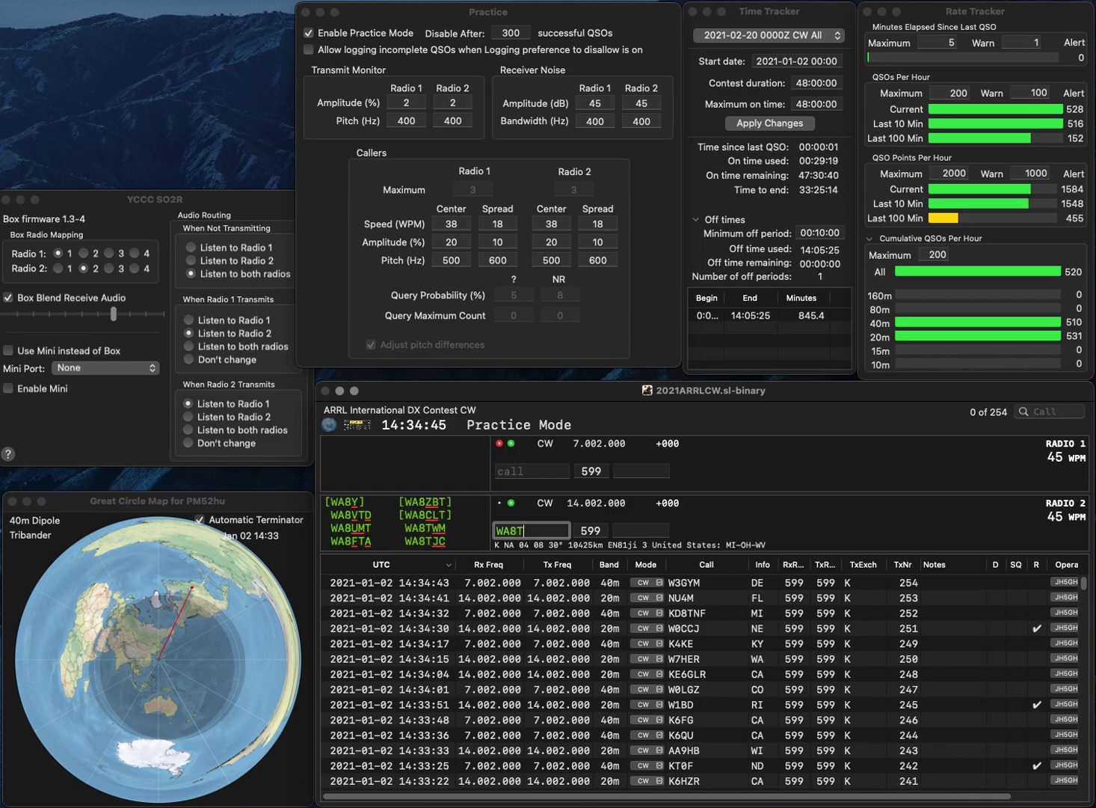
{"action": "key", "text": "Return"}
{"action": "type", "text": "N4SF"}
{"action": "key", "text": "Return"}
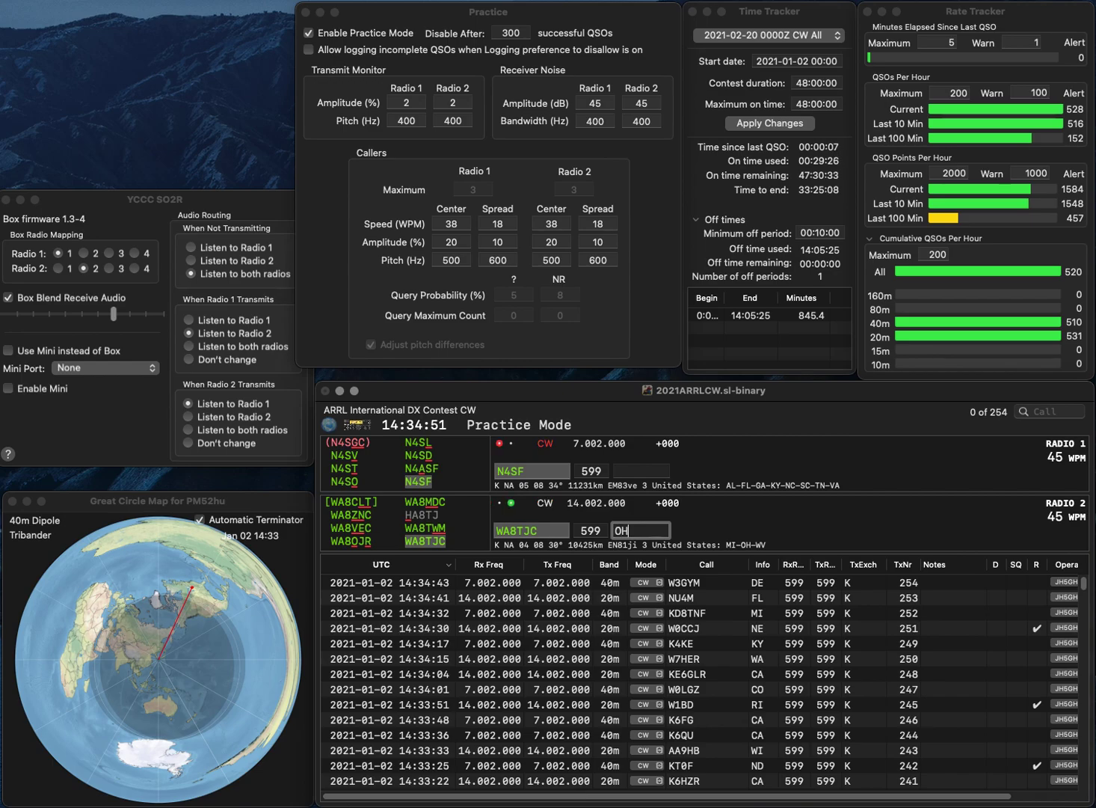
{"action": "key", "text": "Return"}
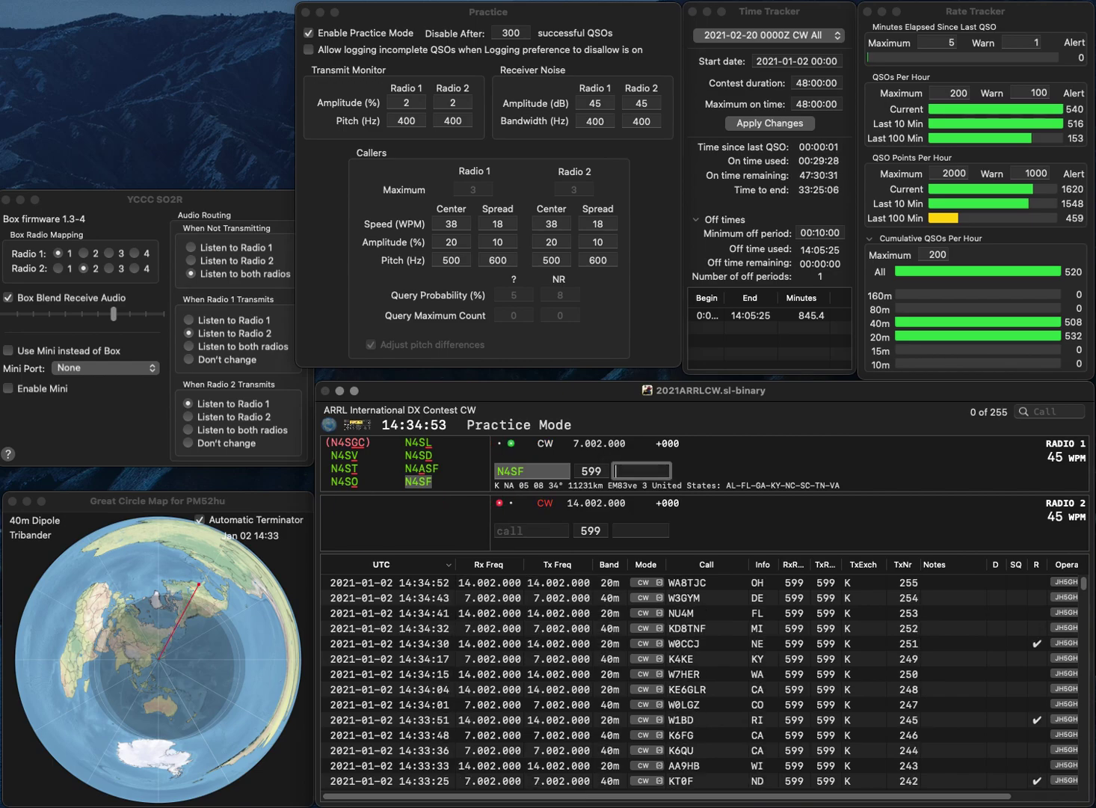
{"action": "type", "text": "KY"}
{"action": "key", "text": "Return"}
Step: Enter K3CAF on Radio 2, correct the call to K2CAF and answer it
{"action": "type", "text": "K"}
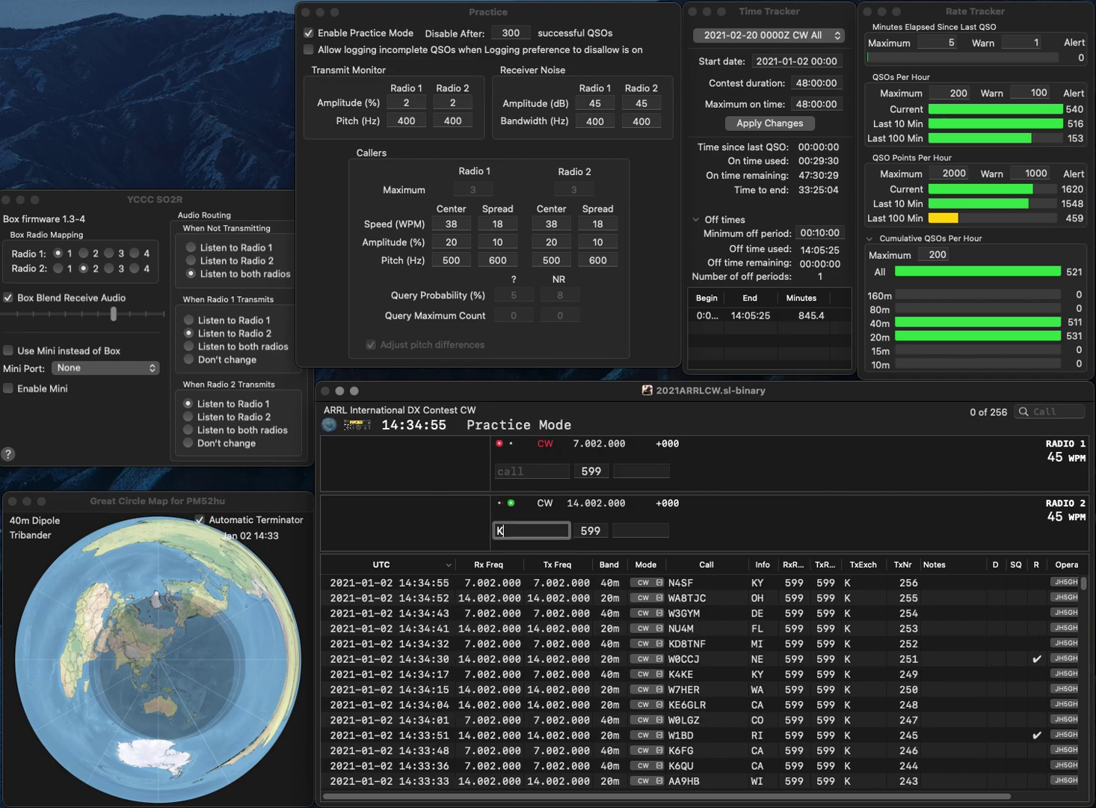
{"action": "type", "text": "3CAF"}
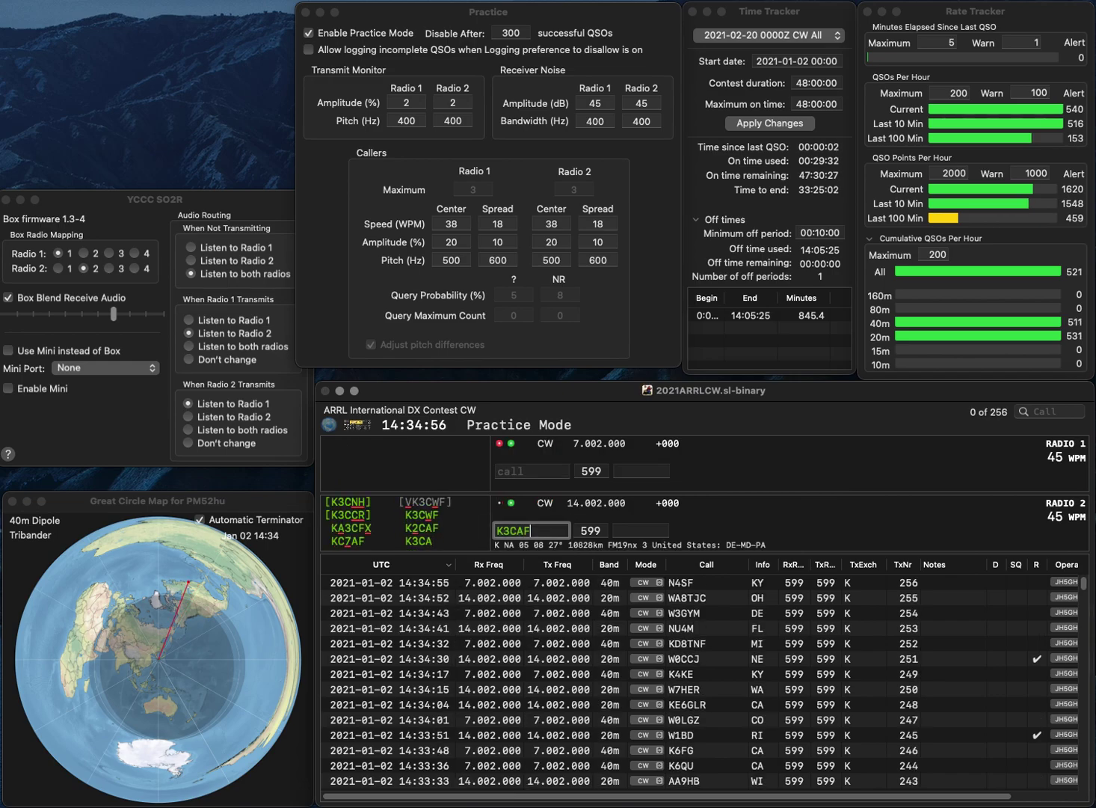
{"action": "key", "text": "Right"}
{"action": "key", "text": "Right"}
{"action": "key", "text": "BackSpace"}
{"action": "type", "text": "2"}
{"action": "key", "text": "Return"}
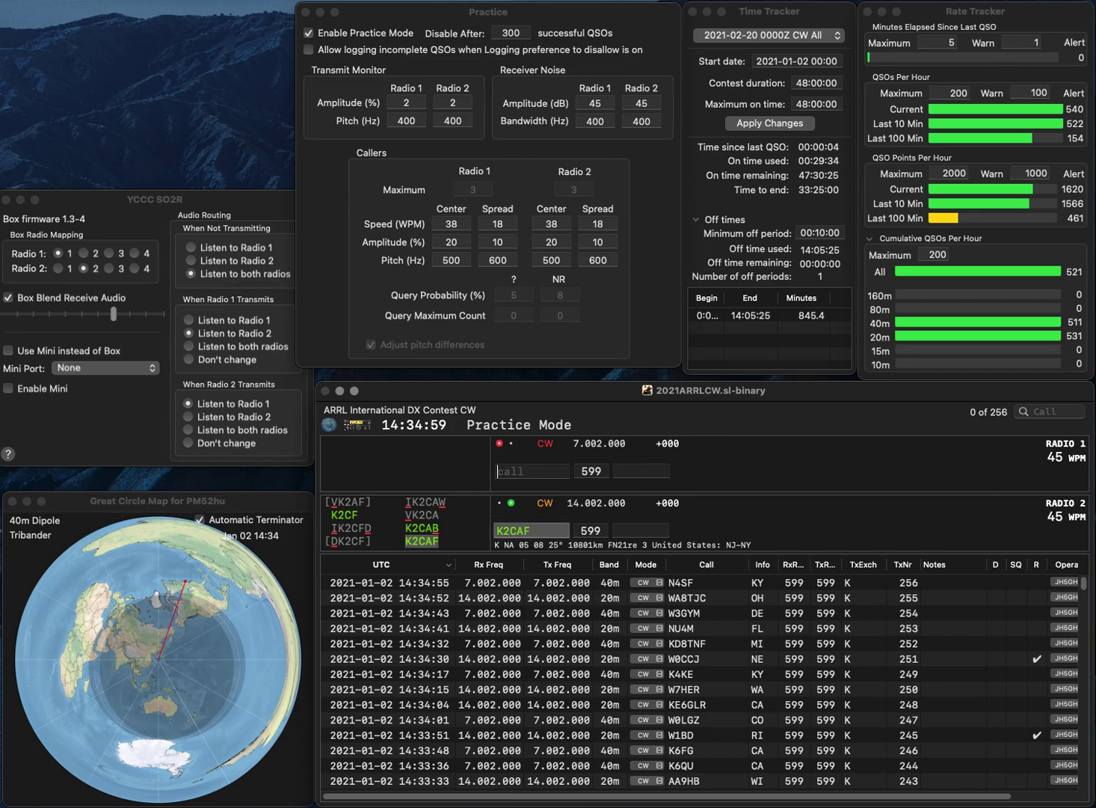
Step: Copy the caller on Radio 1 as 7AJG, complete the call to K7AJG and answer it
{"action": "type", "text": "7A"}
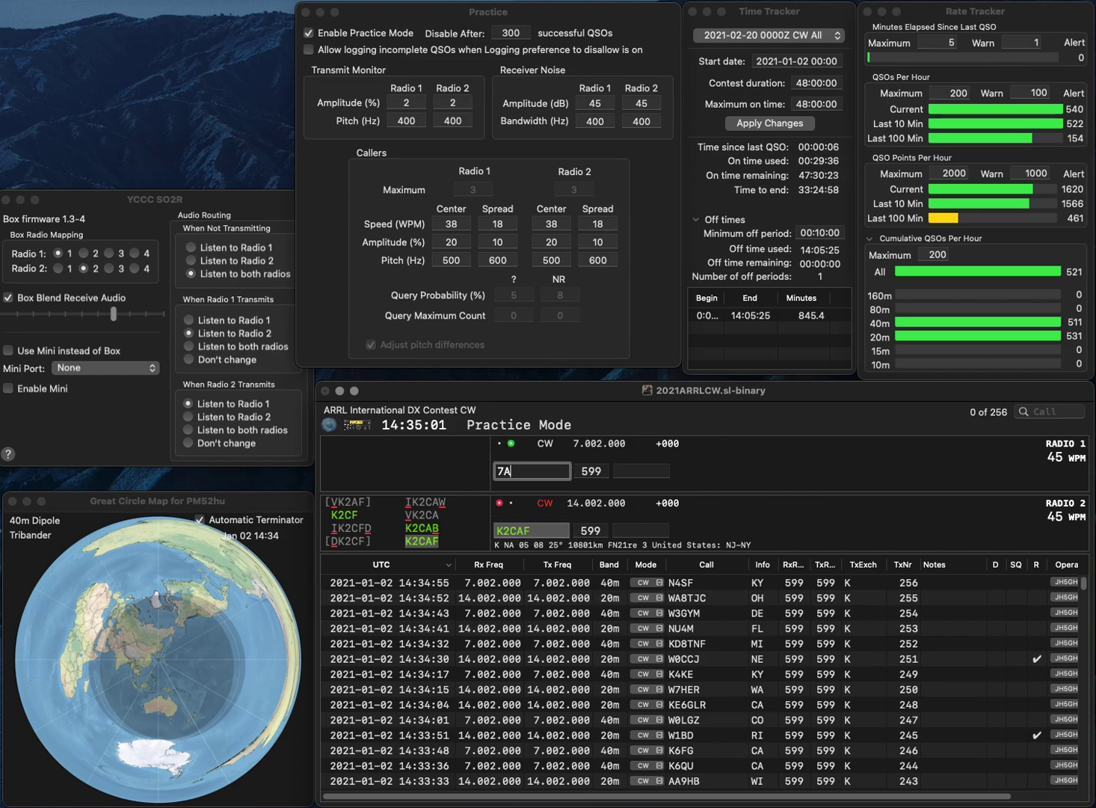
{"action": "type", "text": "JG"}
{"action": "key", "text": "super+Left"}
{"action": "type", "text": "K"}
{"action": "key", "text": "Return"}
{"action": "key", "text": "Return"}
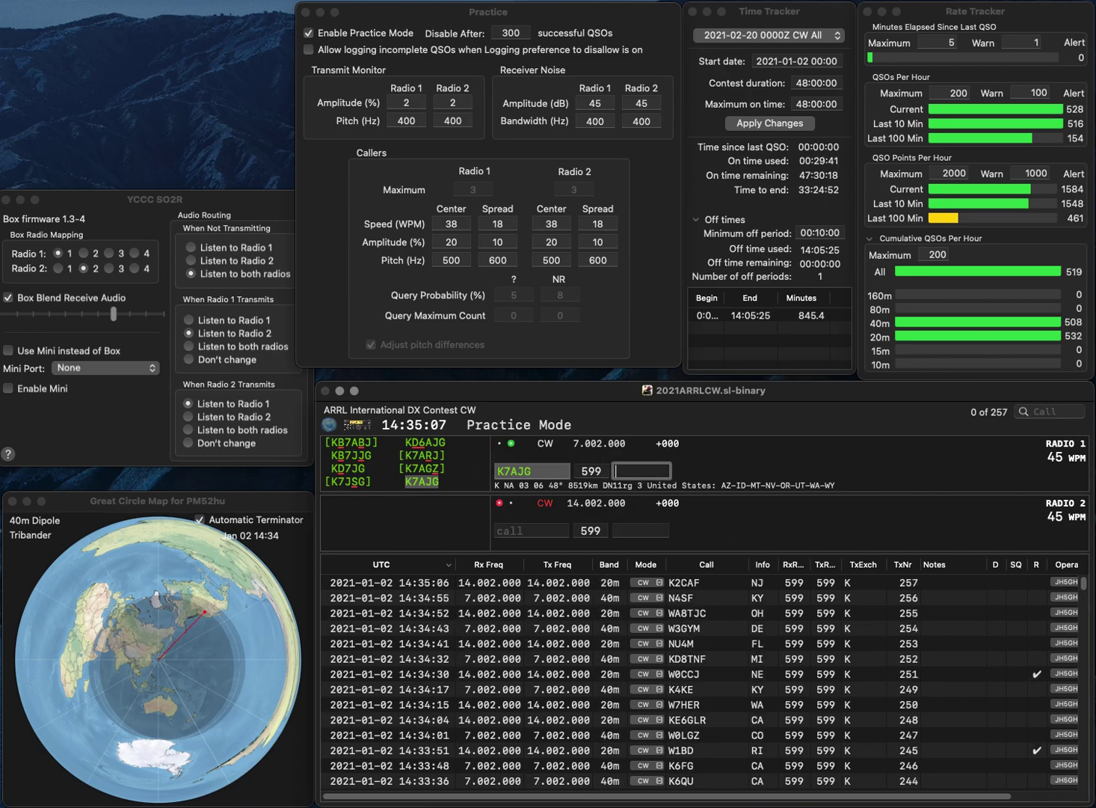
Step: Log K2CAF with exchange NJ on Radio 2 and K7AJG with exchange AZ on Radio 1
{"action": "type", "text": "AZ"}
{"action": "key", "text": "Return"}
Step: Answer N0BUI on Radio 2 and send the partial call 7J on Radio 1
{"action": "type", "text": "N0DUI"}
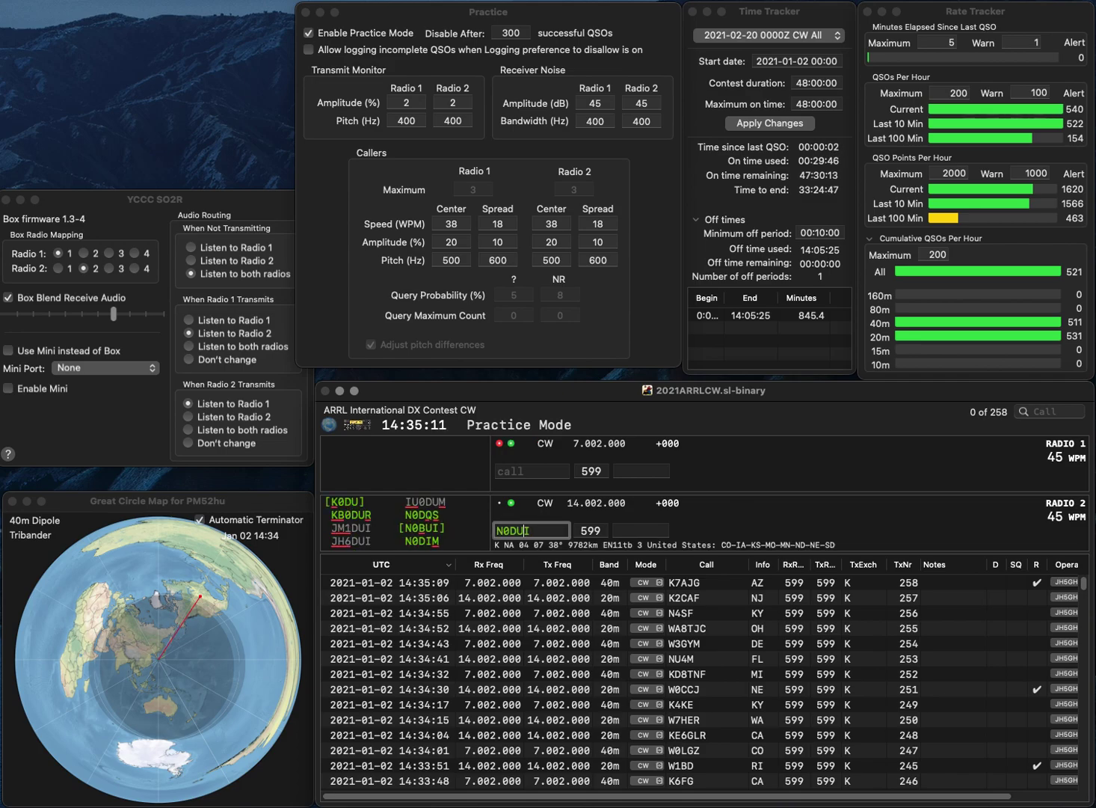
{"action": "key", "text": "Left"}
{"action": "key", "text": "BackSpace"}
{"action": "type", "text": "B"}
{"action": "key", "text": "Return"}
{"action": "type", "text": "7"}
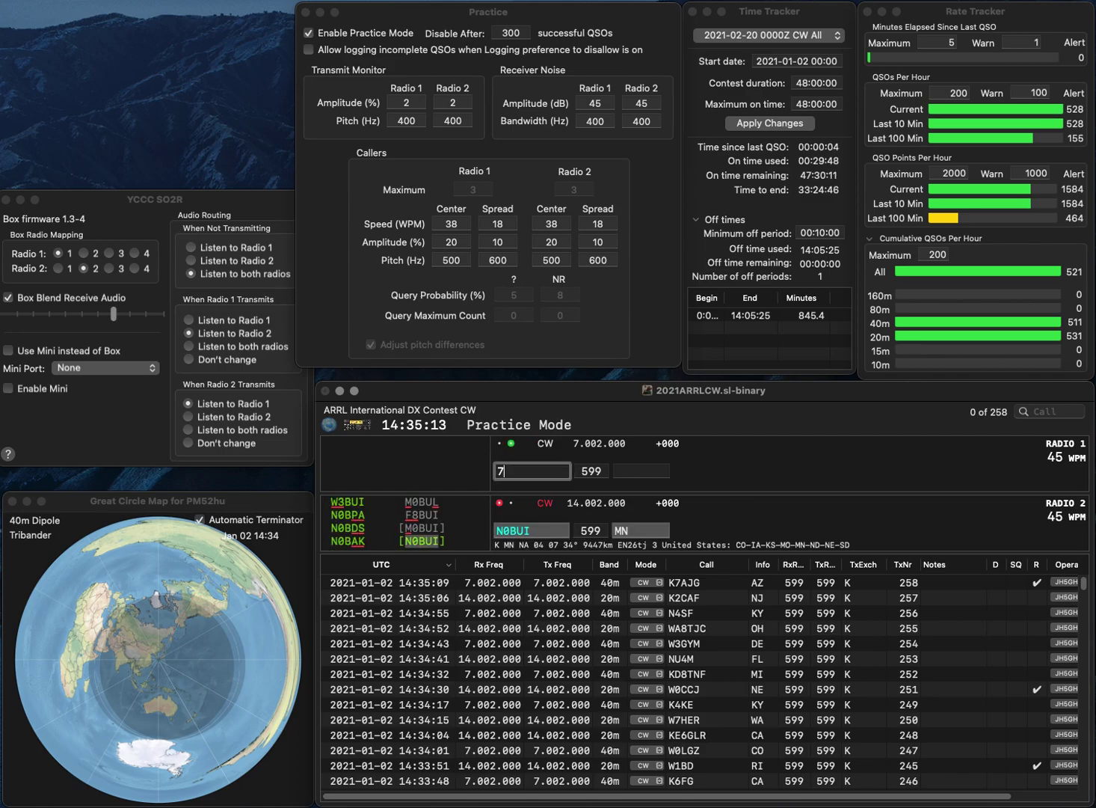
{"action": "type", "text": "J"}
{"action": "key", "text": "Return"}
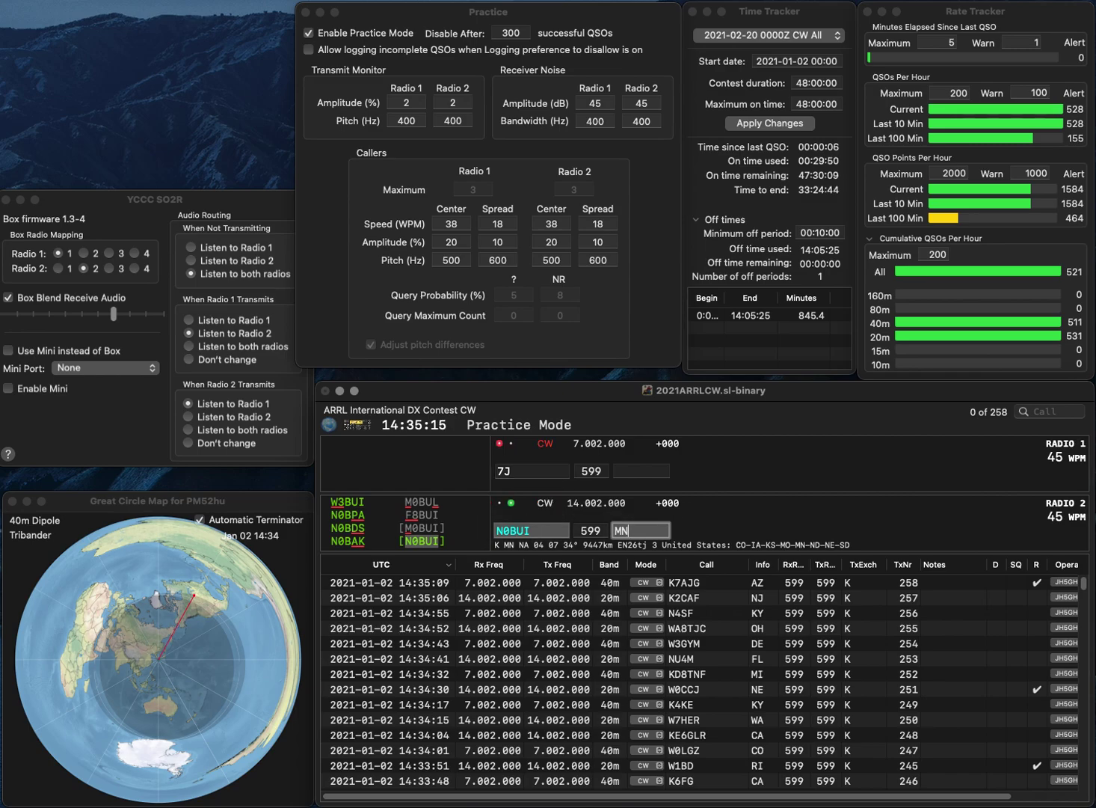
{"action": "key", "text": "Return"}
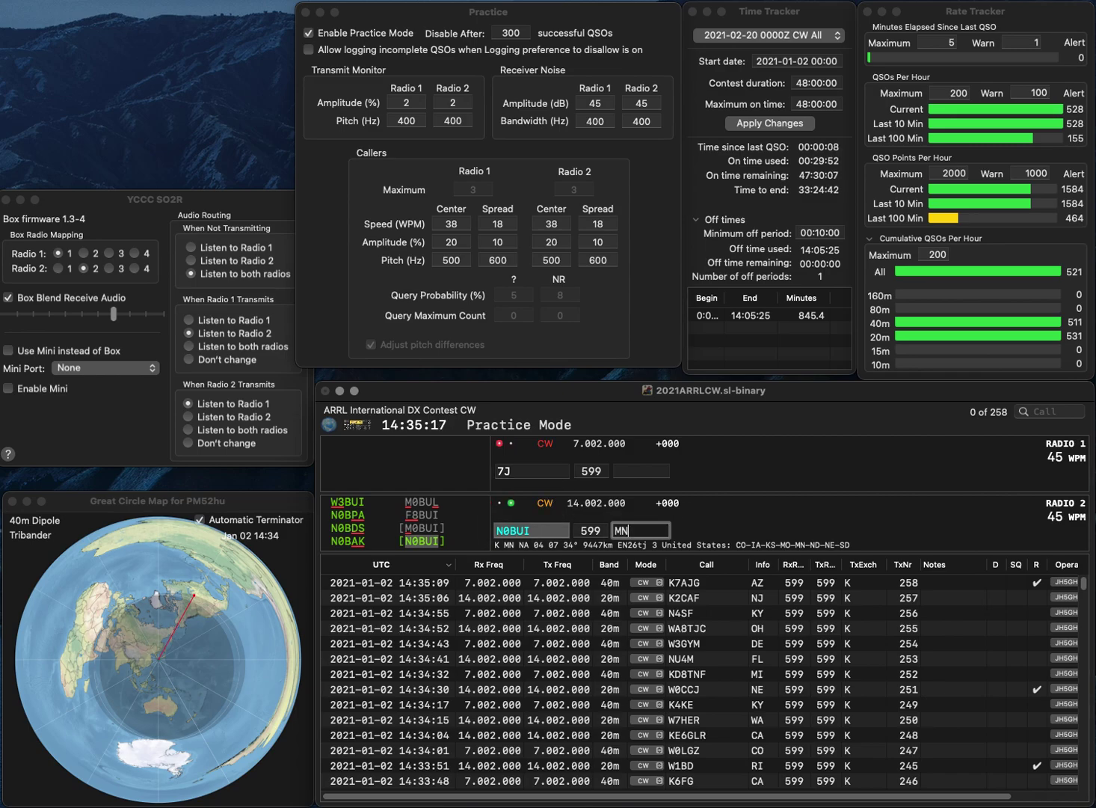
{"action": "key", "text": "Left"}
{"action": "key", "text": "Left"}
{"action": "type", "text": "K"}
{"action": "key", "text": "Delete"}
{"action": "type", "text": "G6"}
{"action": "key", "text": "Return"}
{"action": "type", "text": "KC"}
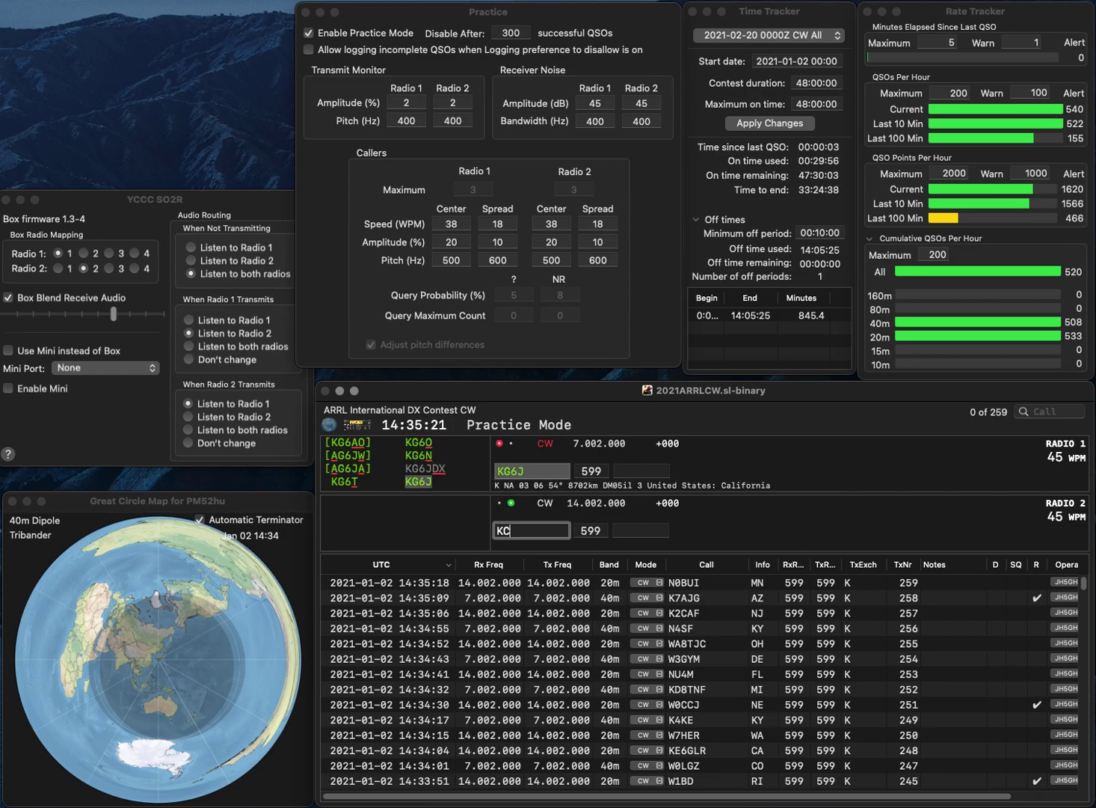
{"action": "type", "text": "1S"}
{"action": "type", "text": "SK"}
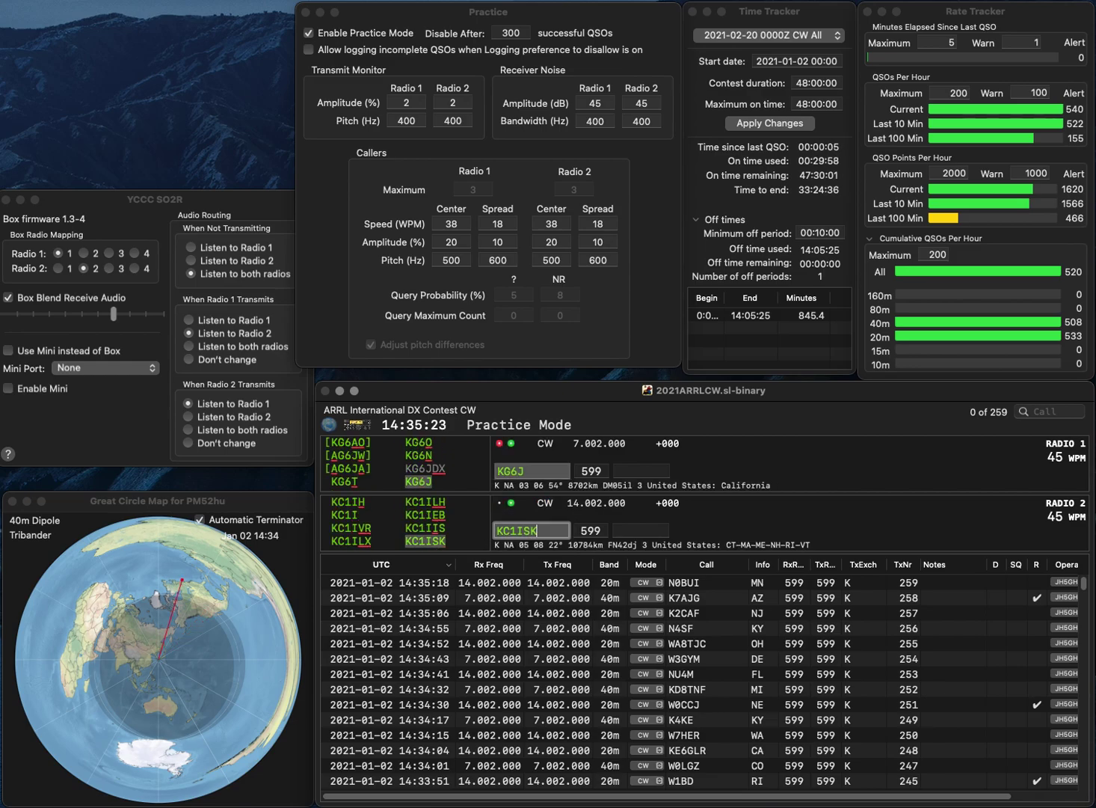
{"action": "key", "text": "Tab"}
{"action": "key", "text": "space"}
{"action": "type", "text": "CA"}
{"action": "key", "text": "grave"}
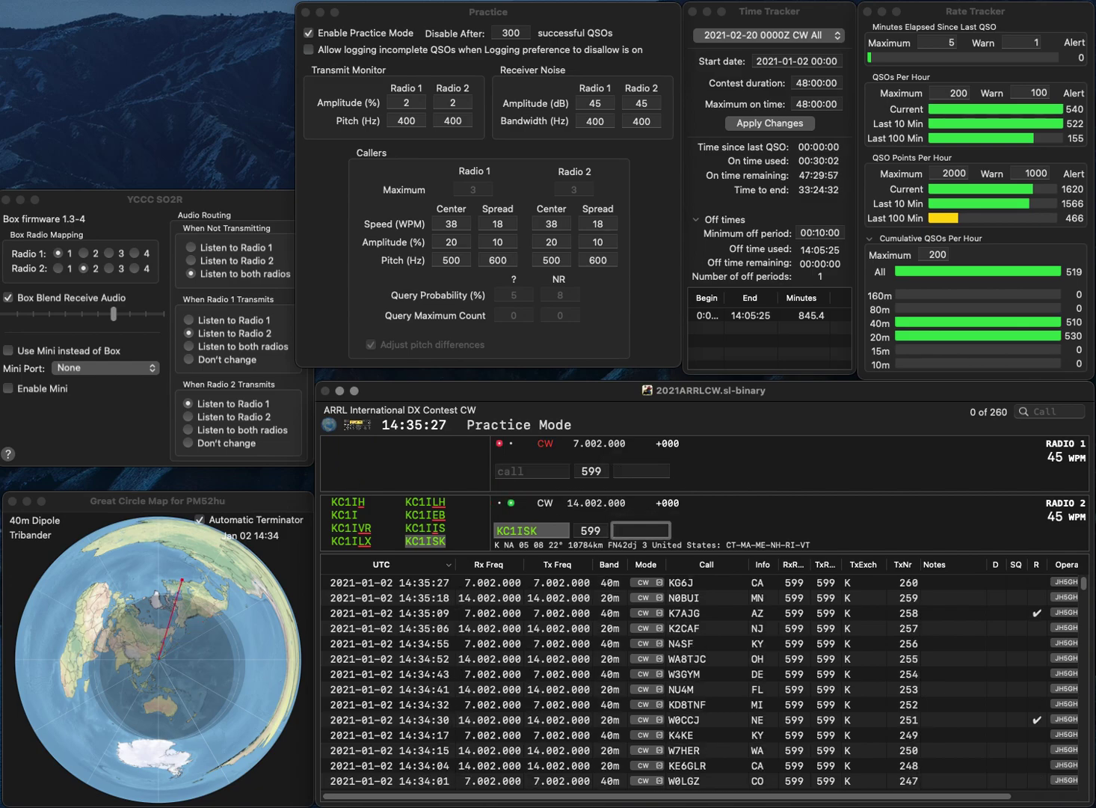
{"action": "type", "text": "ME"}
{"action": "key", "text": "Return"}
{"action": "type", "text": "WB9"}
{"action": "key", "text": "Return"}
{"action": "type", "text": "2"}
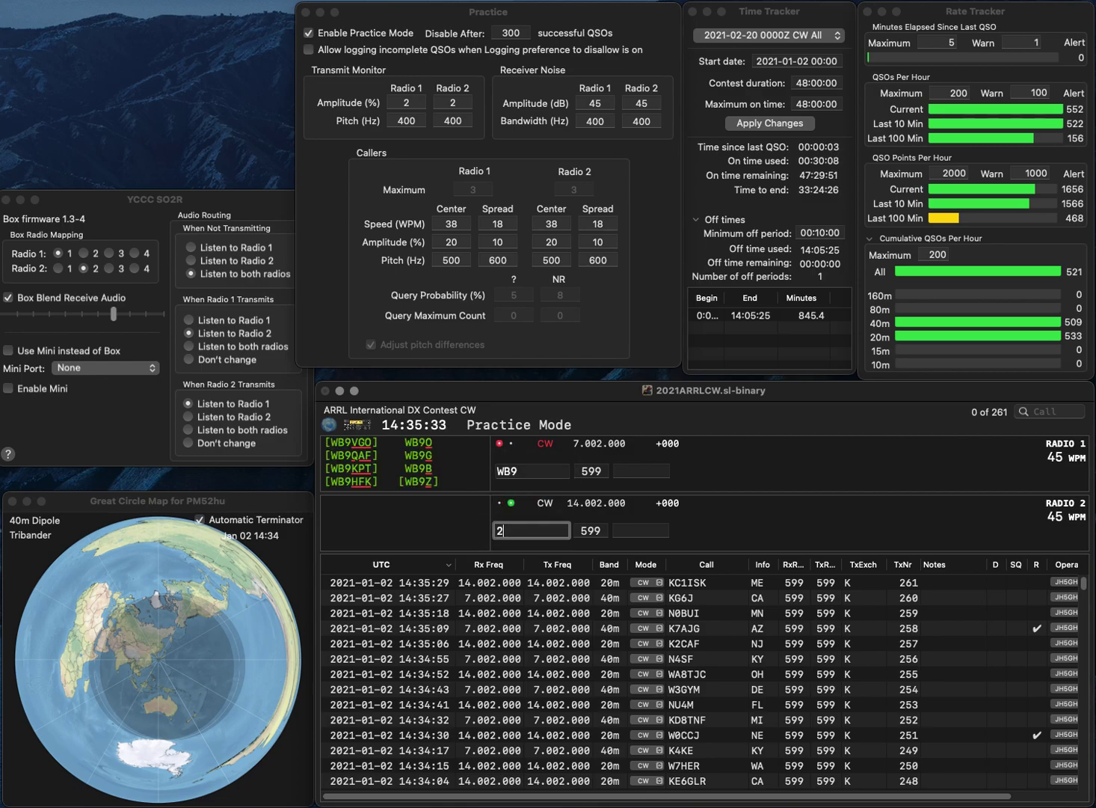
{"action": "type", "text": "NOM"}
{"action": "key", "text": "Home"}
{"action": "type", "text": "W"}
{"action": "key", "text": "Return"}
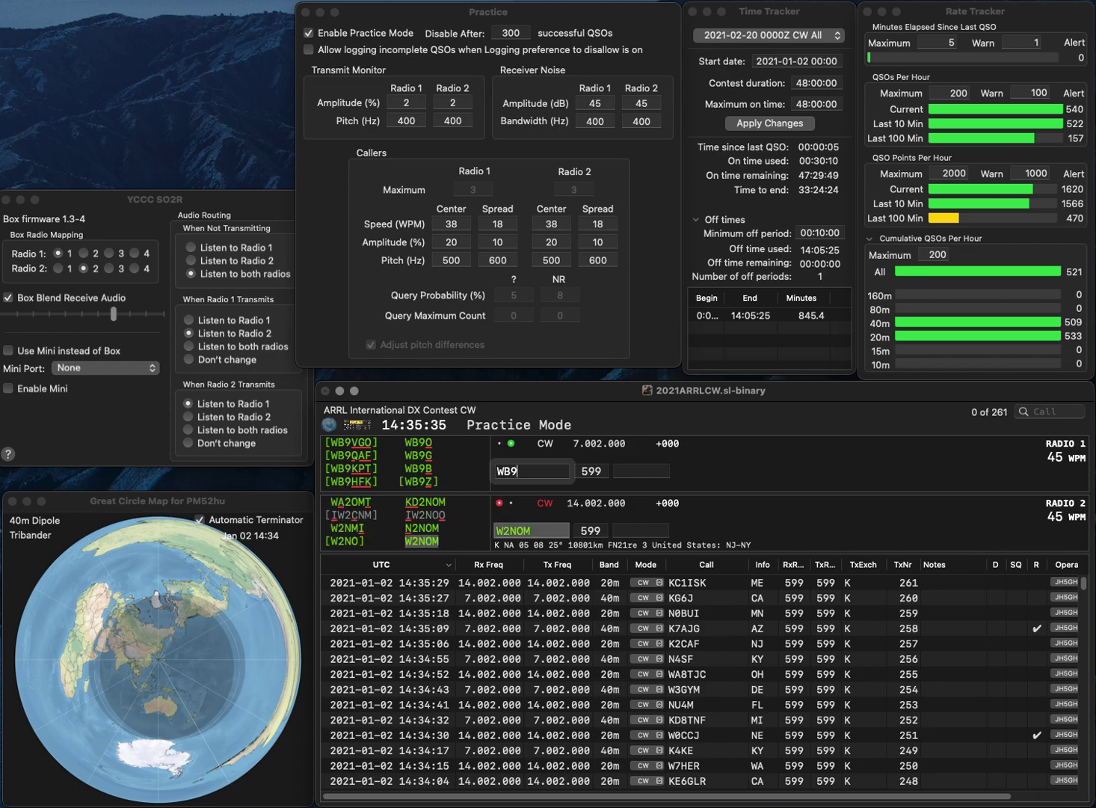
{"action": "type", "text": "EF"}
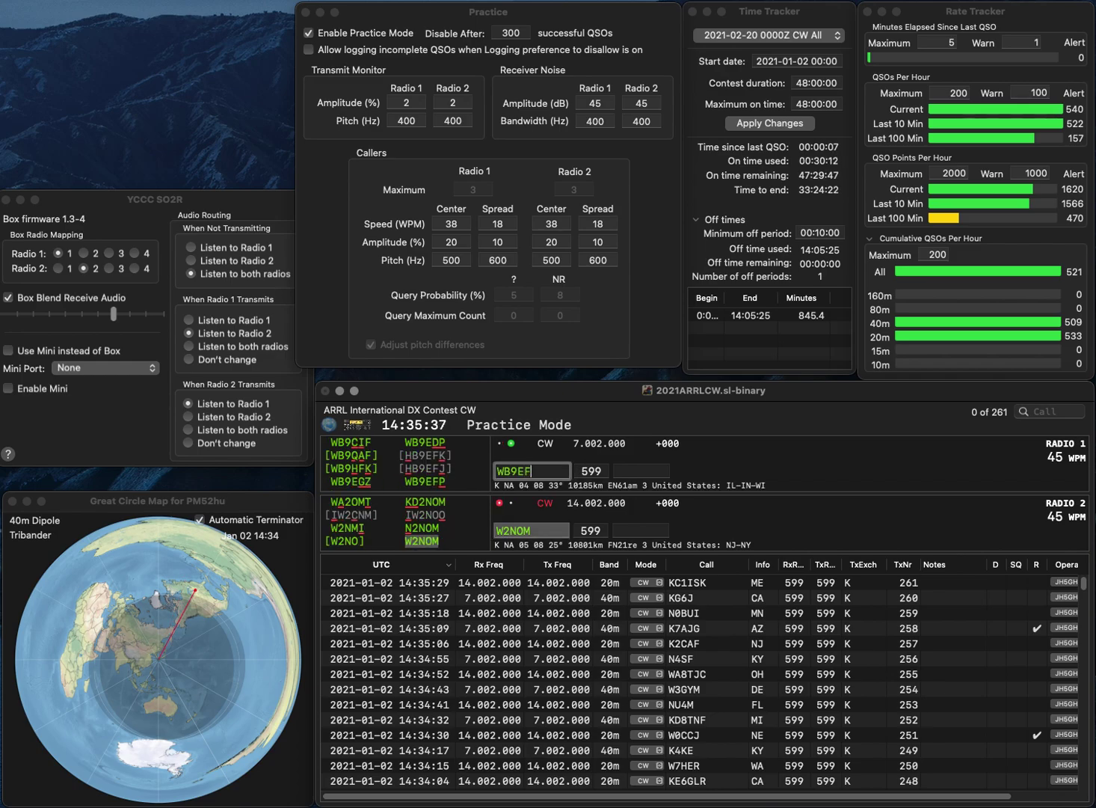
{"action": "type", "text": "P"}
{"action": "key", "text": "Return"}
{"action": "type", "text": "NY"}
{"action": "key", "text": "Return"}
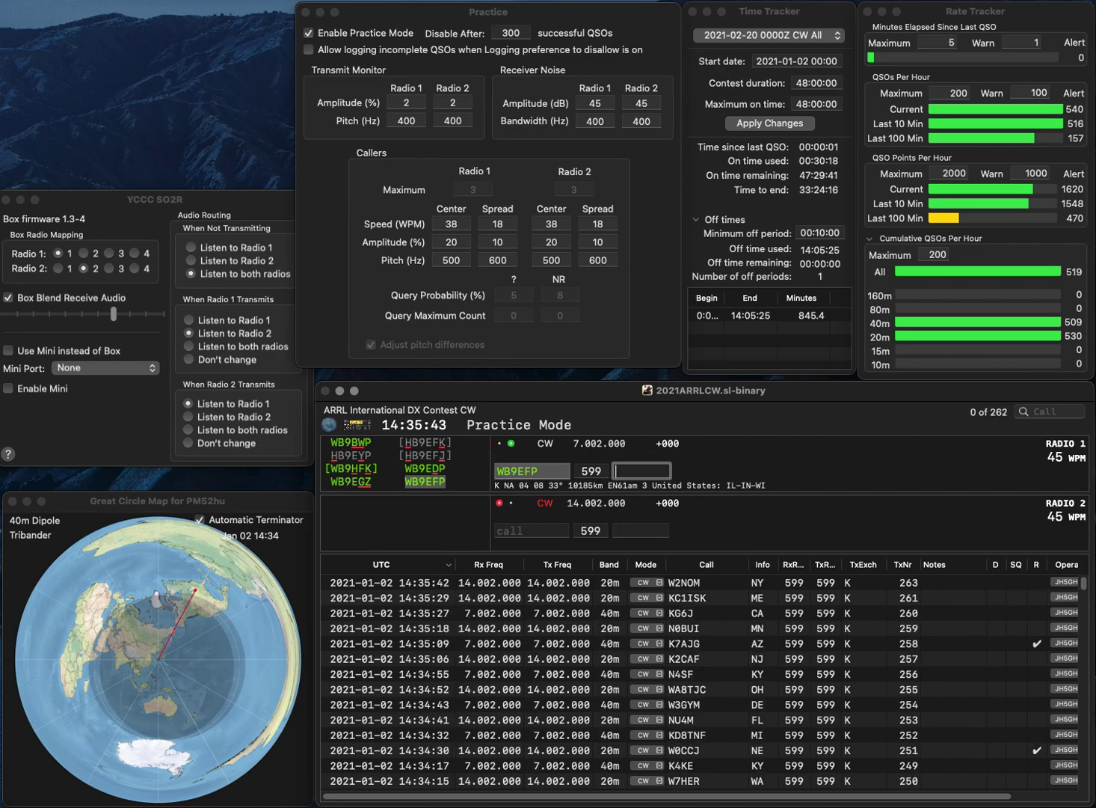
{"action": "type", "text": "WI"}
{"action": "key", "text": "Return"}
{"action": "type", "text": "W4IY"}
{"action": "key", "text": "Return"}
{"action": "type", "text": "KE"}
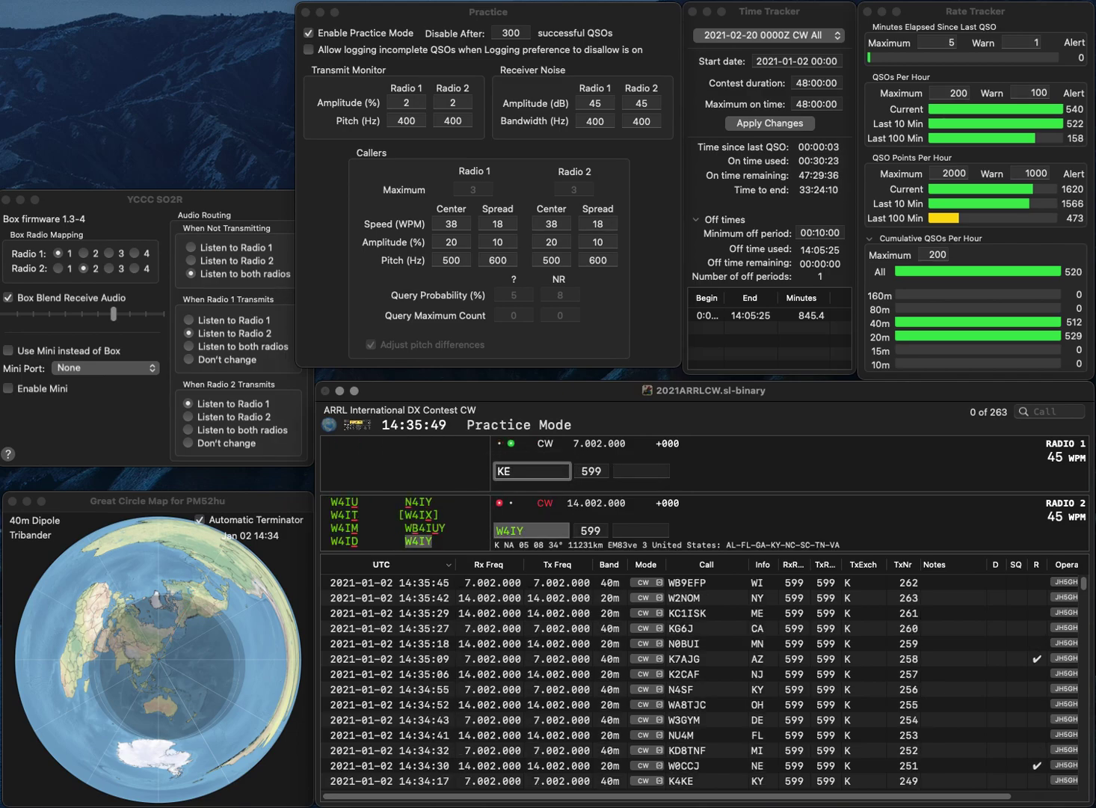
{"action": "type", "text": "0IAT"}
{"action": "key", "text": "Return"}
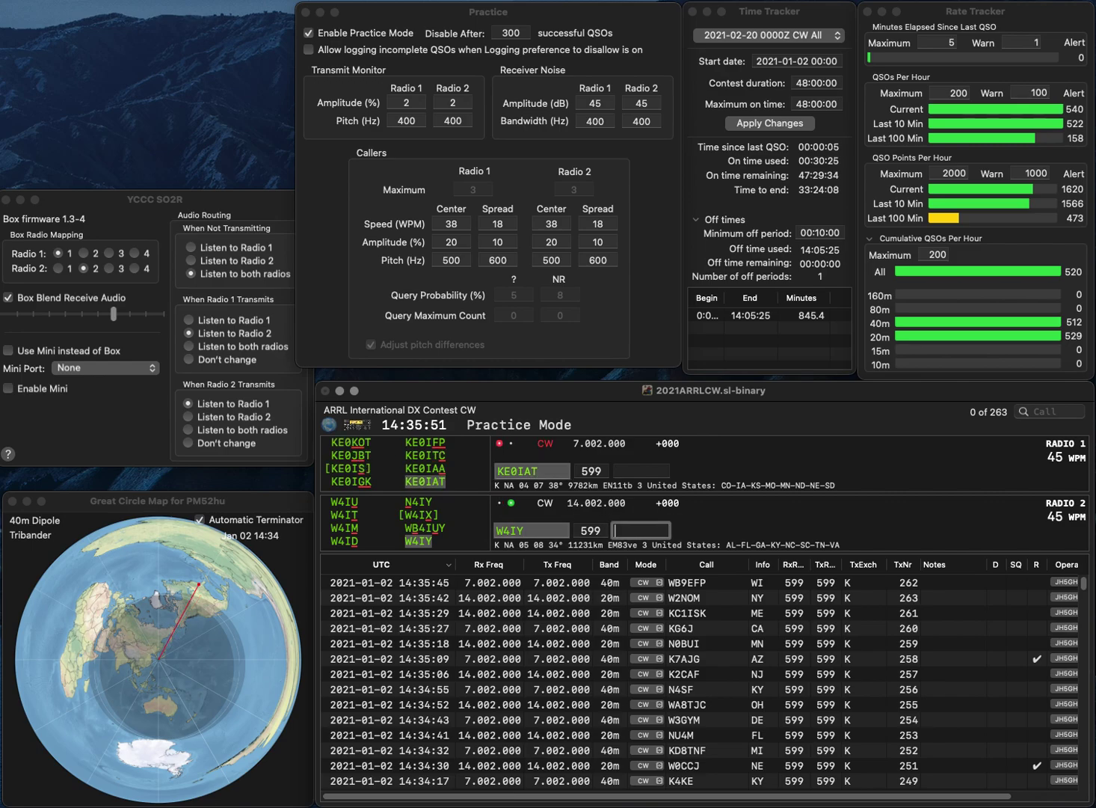
{"action": "type", "text": "TN"}
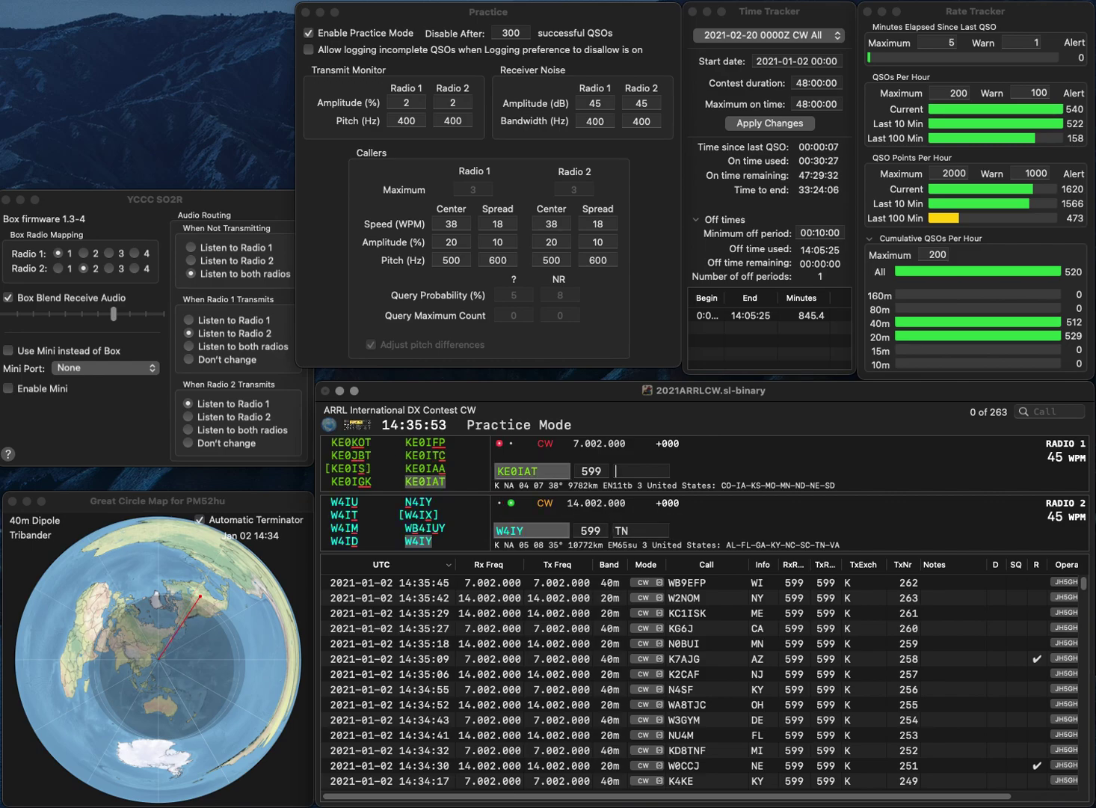
{"action": "key", "text": "Return"}
{"action": "type", "text": "ON"}
{"action": "key", "text": "Return"}
Step: Answer VA1CC on Radio 2 and AB4BN on Radio 1
{"action": "type", "text": "VE"}
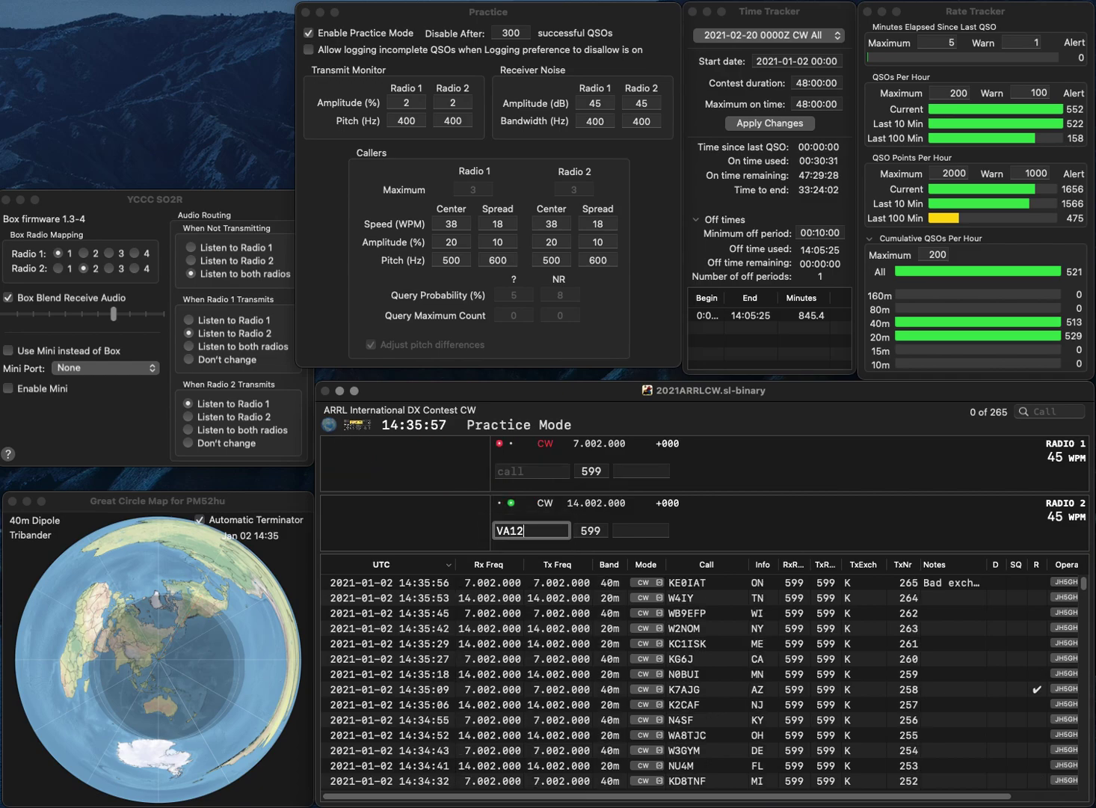
{"action": "key", "text": "BackSpace"}
{"action": "type", "text": "CC"}
{"action": "key", "text": "Return"}
{"action": "type", "text": "AB4DN"}
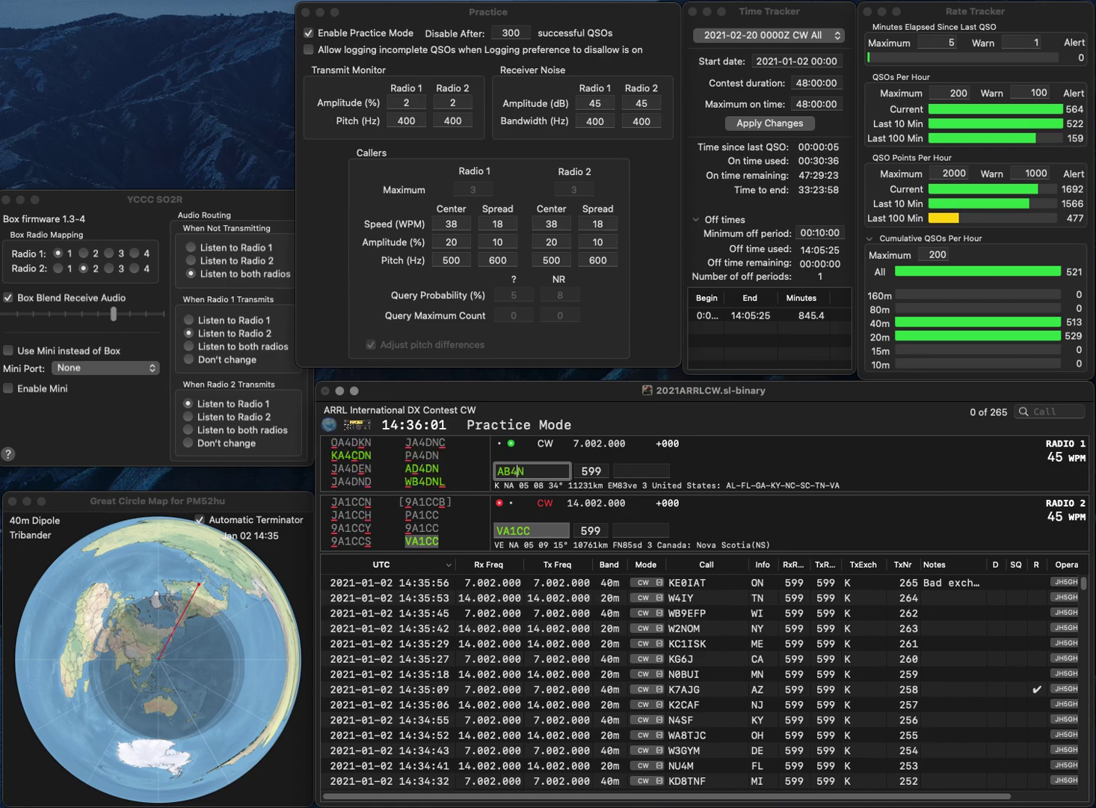
{"action": "type", "text": "B"}
{"action": "key", "text": "Return"}
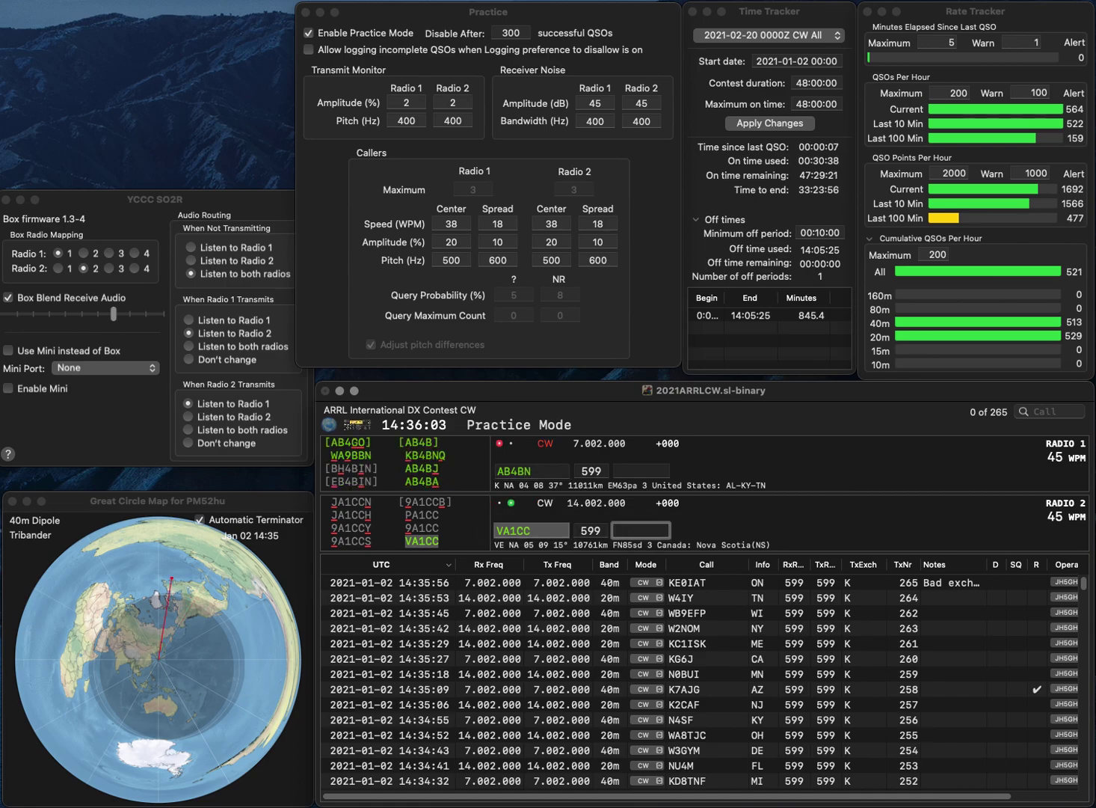
{"action": "type", "text": "NS"}
{"action": "key", "text": "Return"}
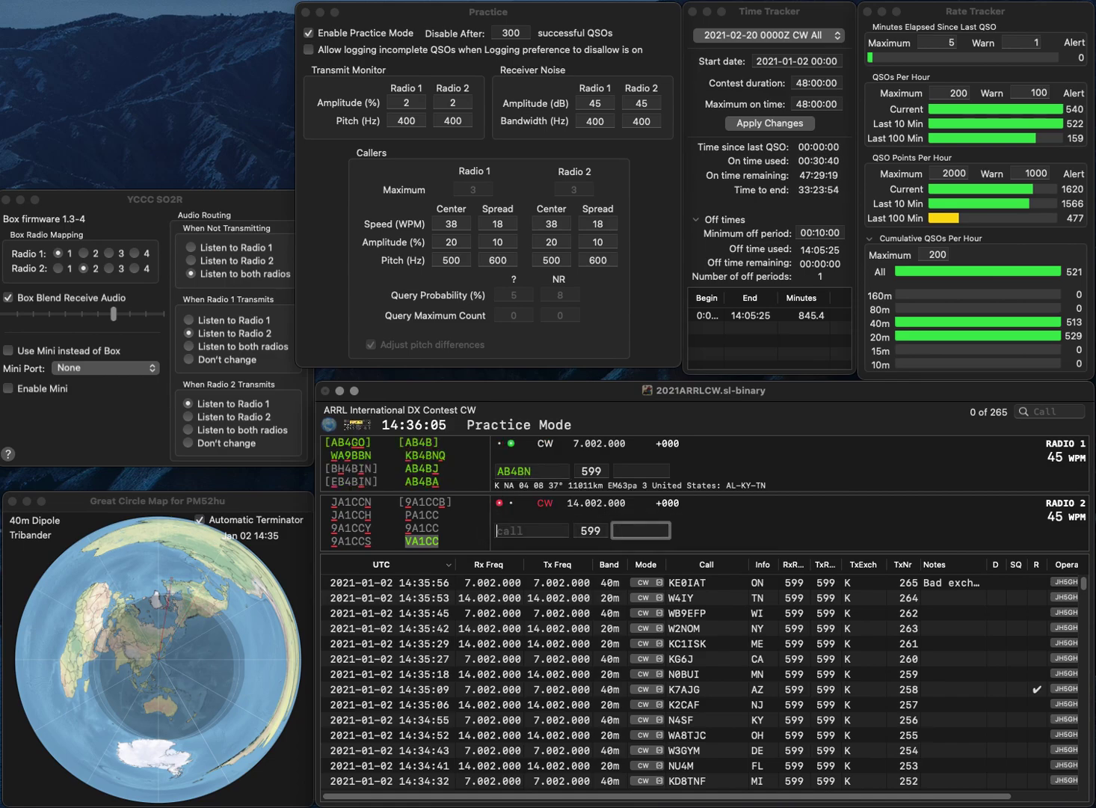
{"action": "key", "text": "BackSpace"}
{"action": "type", "text": "D"}
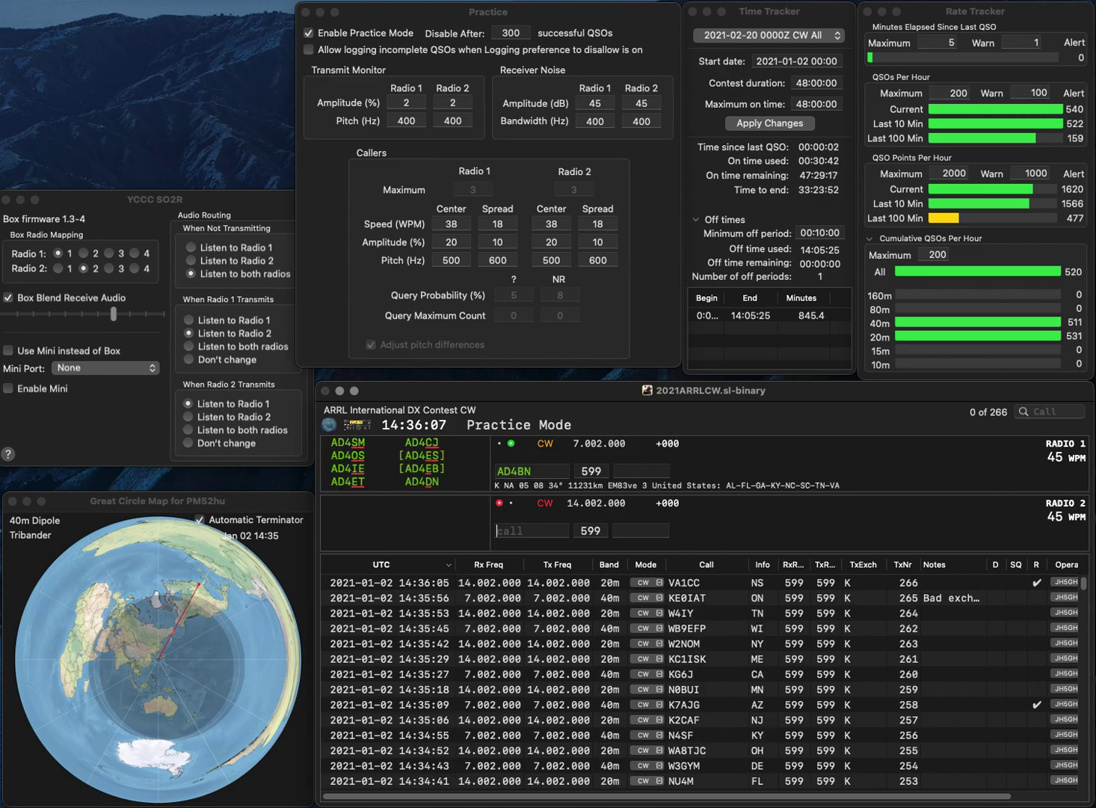
{"action": "key", "text": "Right"}
{"action": "key", "text": "BackSpace"}
{"action": "type", "text": "D"}
{"action": "key", "text": "Return"}
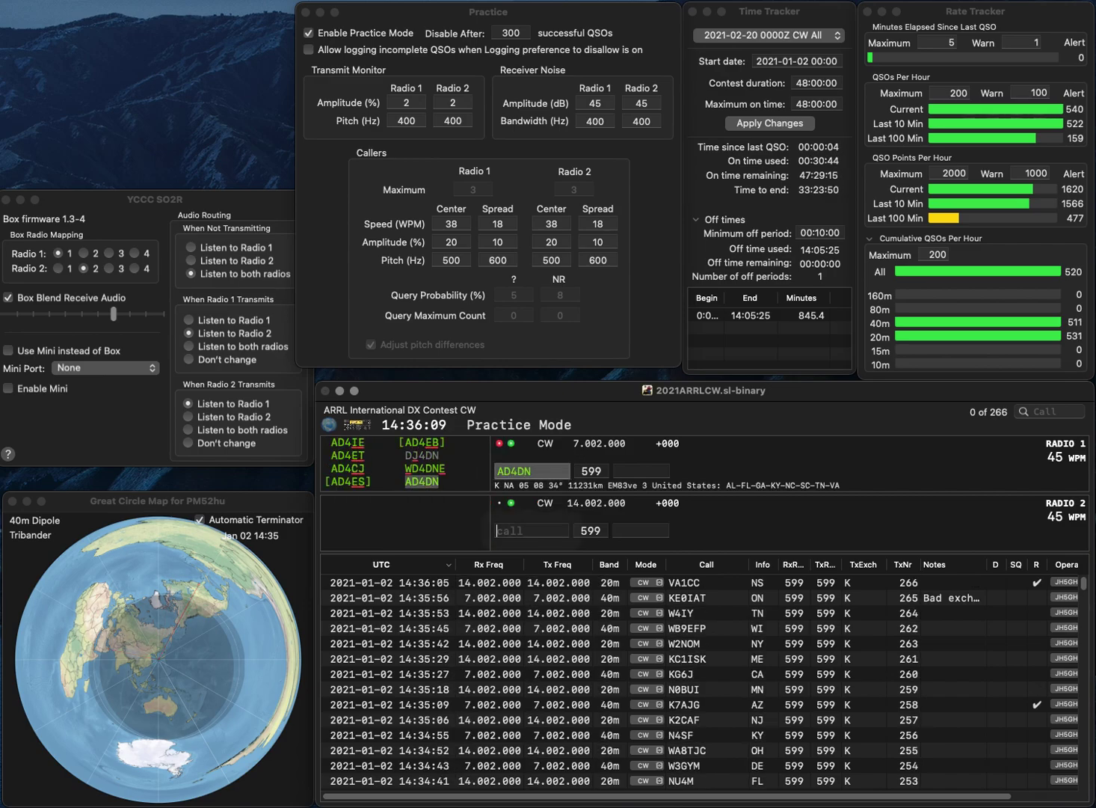
{"action": "type", "text": "W"}
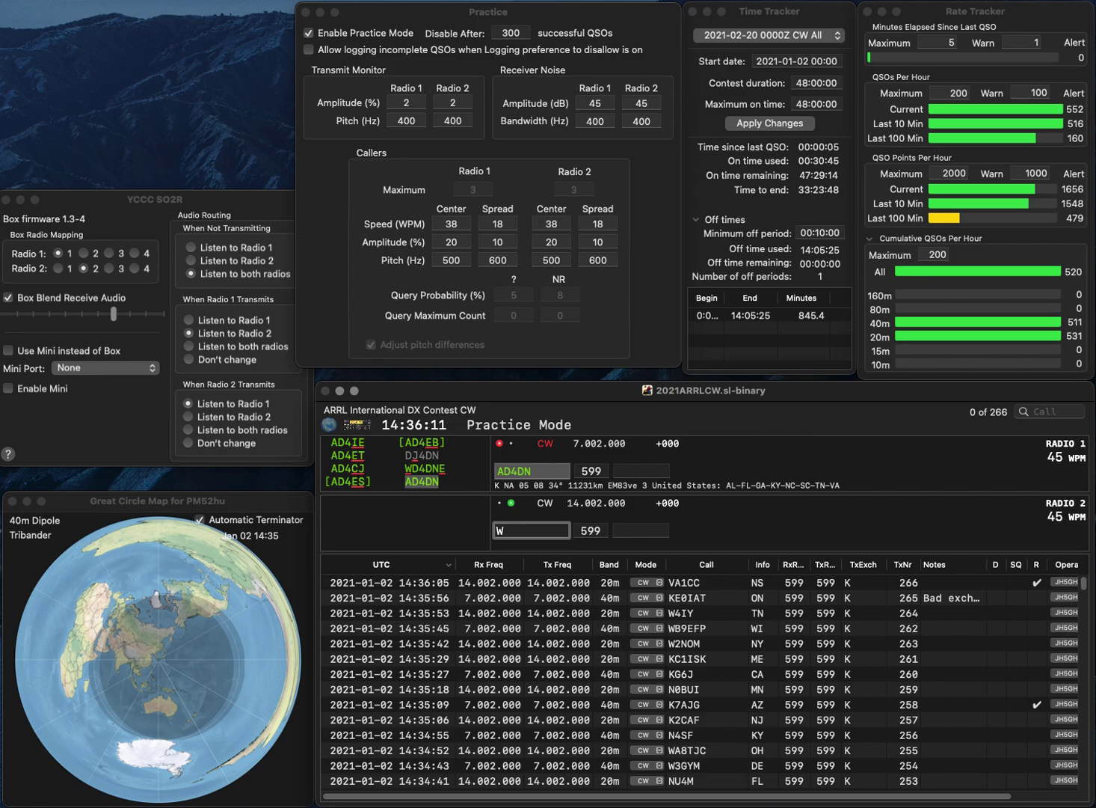
{"action": "type", "text": "0AZ"}
{"action": "key", "text": "Return"}
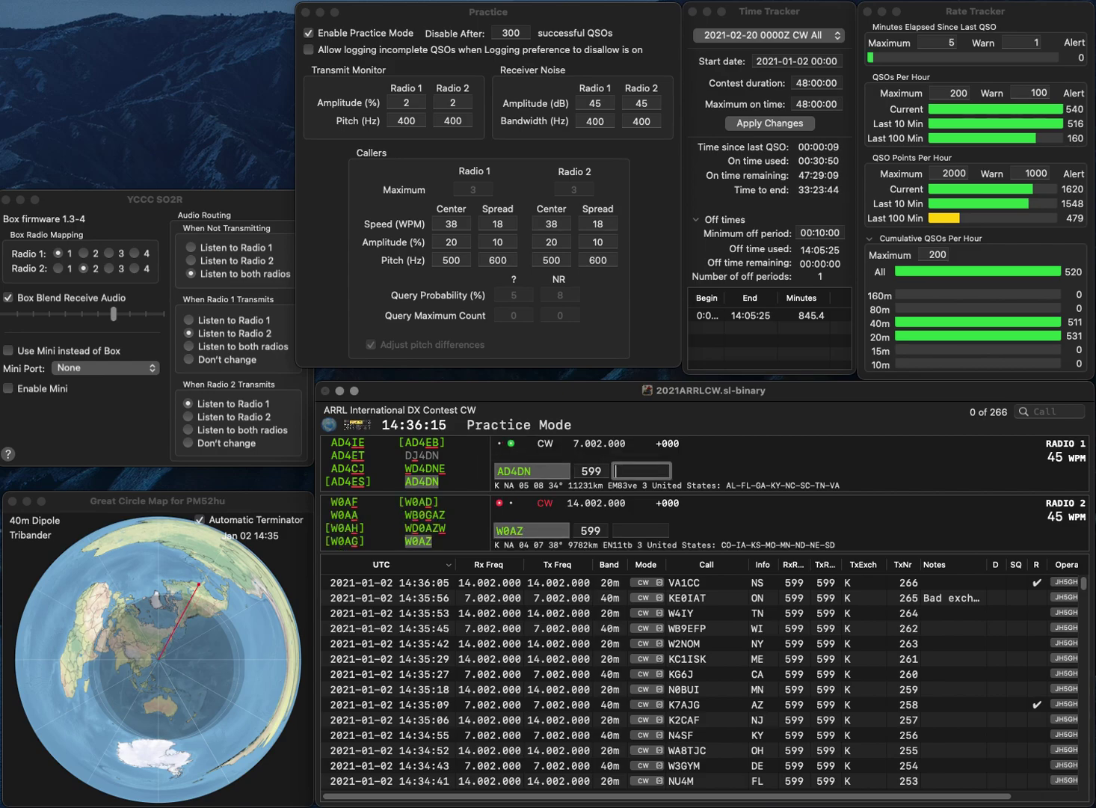
{"action": "type", "text": "KY"}
{"action": "key", "text": "Return"}
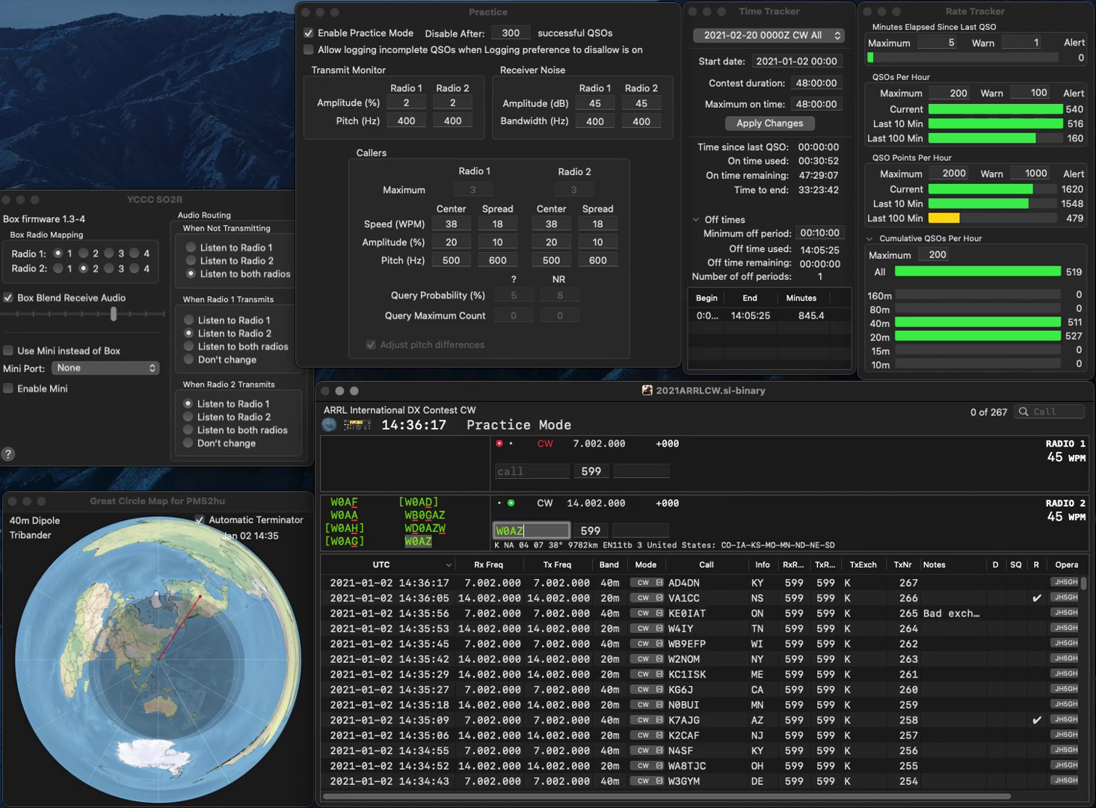
{"action": "type", "text": "SD"}
{"action": "key", "text": "Return"}
{"action": "type", "text": "NN"}
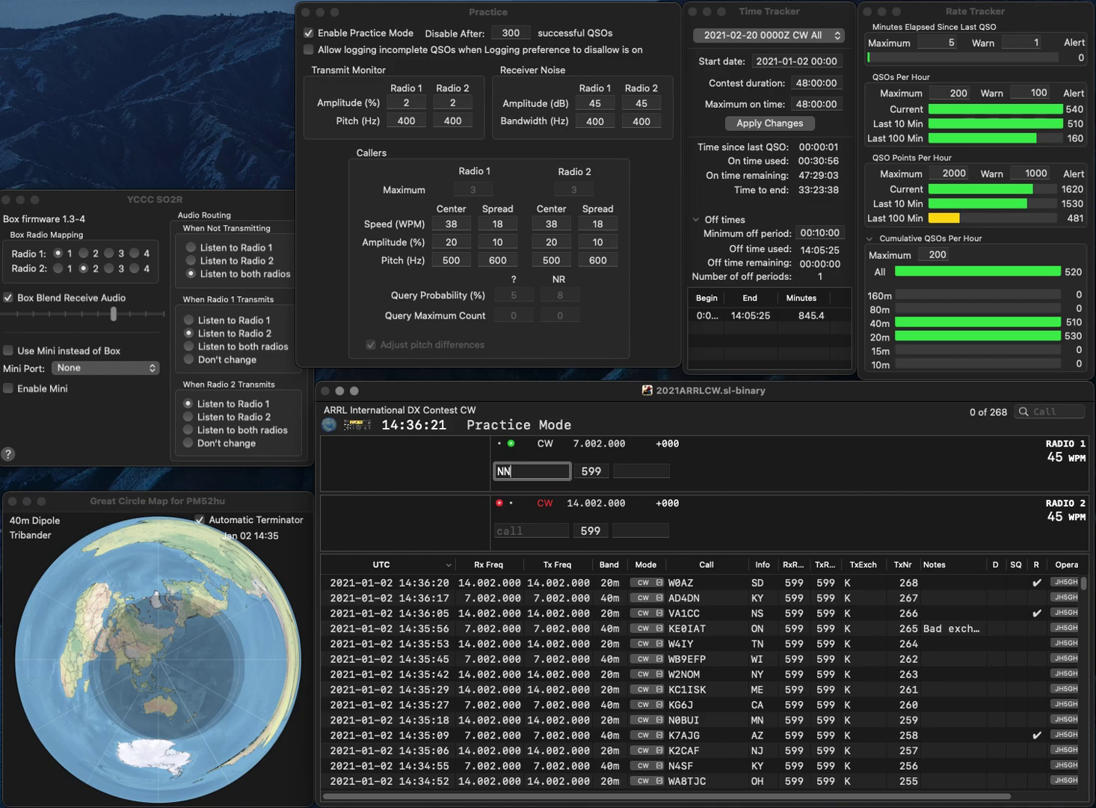
{"action": "type", "text": "7KE"}
{"action": "key", "text": "Return"}
{"action": "type", "text": "KB"}
{"action": "key", "text": "BackSpace"}
{"action": "type", "text": "6KS"}
{"action": "key", "text": "Return"}
Step: Log N7KE with exchange AZ on Radio 1 and K6KS with exchange CA on Radio 2
{"action": "type", "text": "AZ"}
{"action": "key", "text": "Return"}
{"action": "type", "text": "CA"}
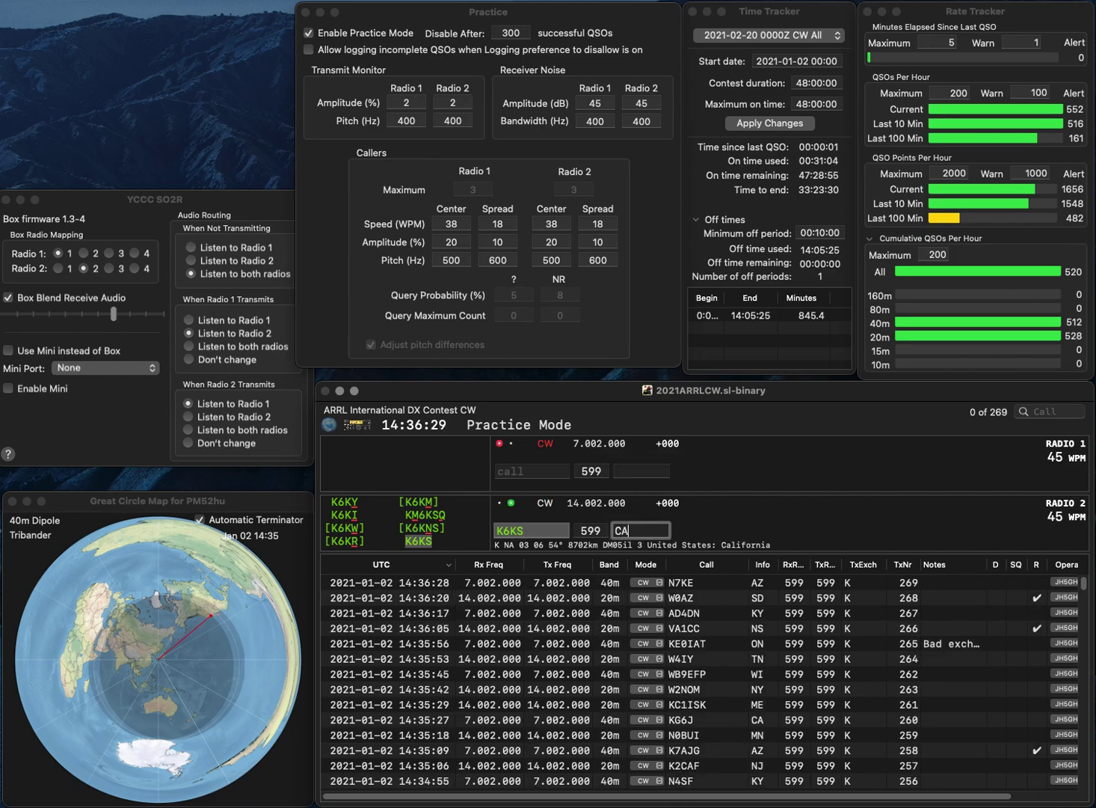
{"action": "key", "text": "Return"}
{"action": "type", "text": "AC9"}
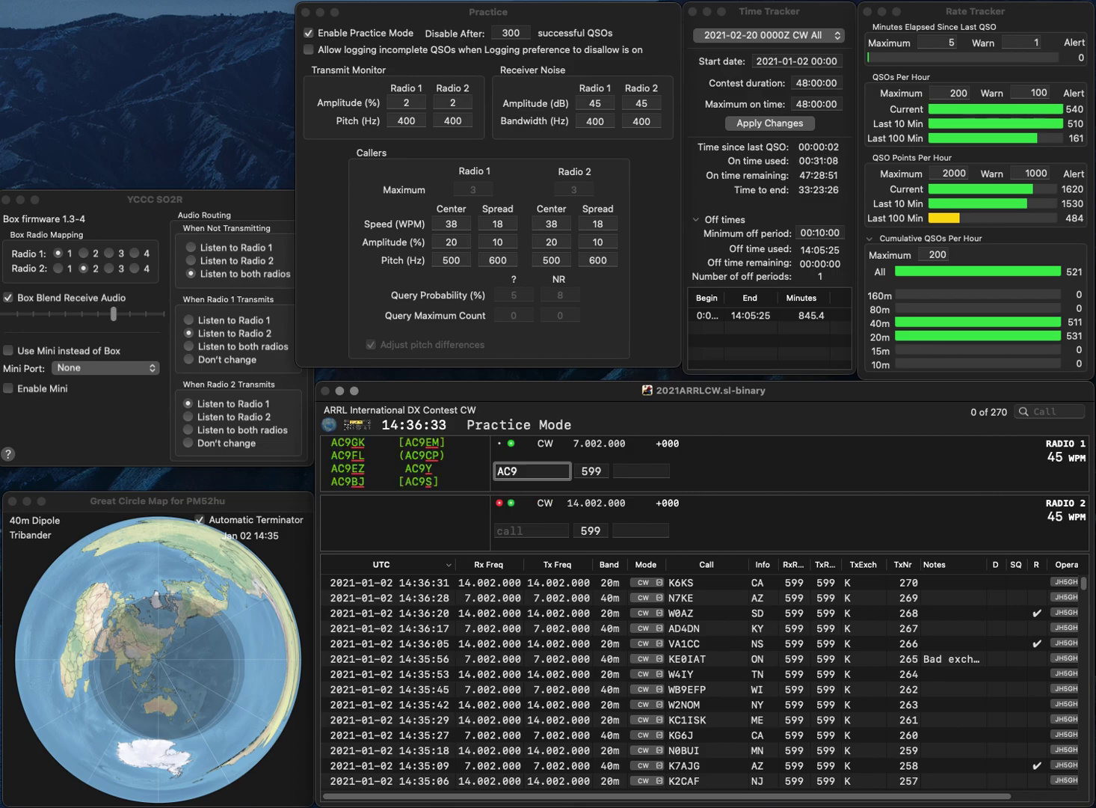
{"action": "key", "text": "BackSpace"}
{"action": "key", "text": "Return"}
{"action": "type", "text": "WA1"}
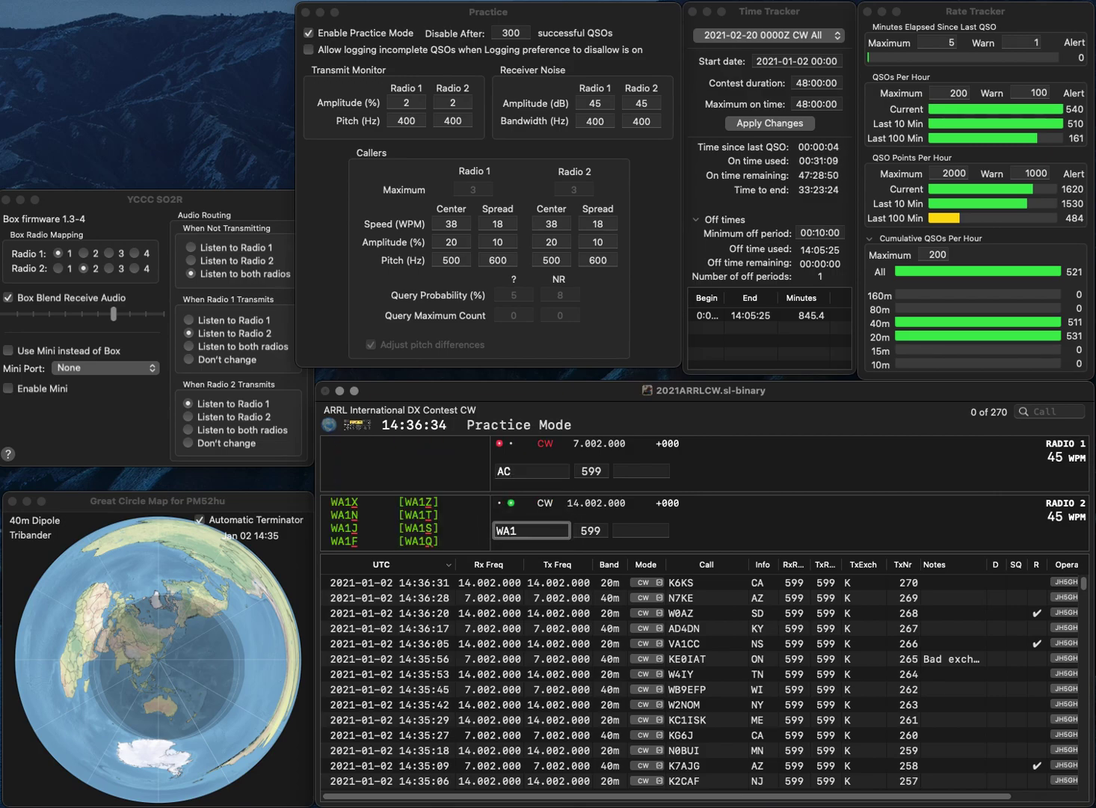
{"action": "type", "text": "Z"}
{"action": "key", "text": "Return"}
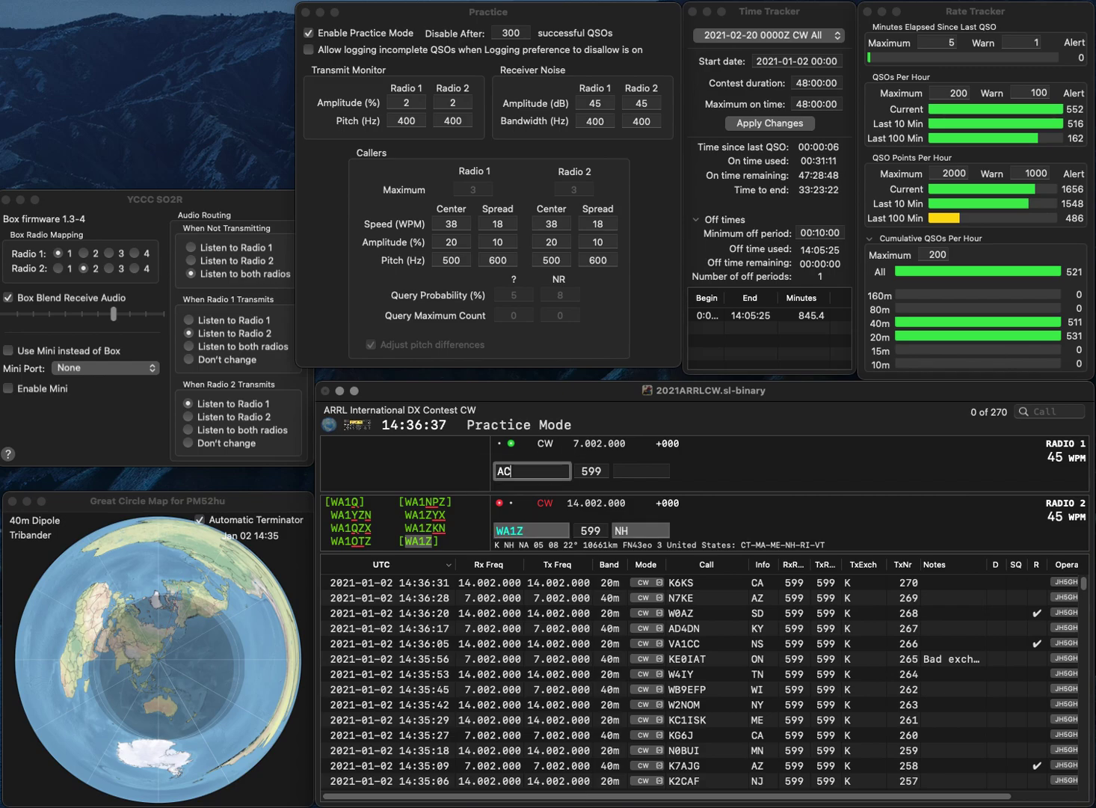
{"action": "type", "text": "8ZU"}
{"action": "key", "text": "Return"}
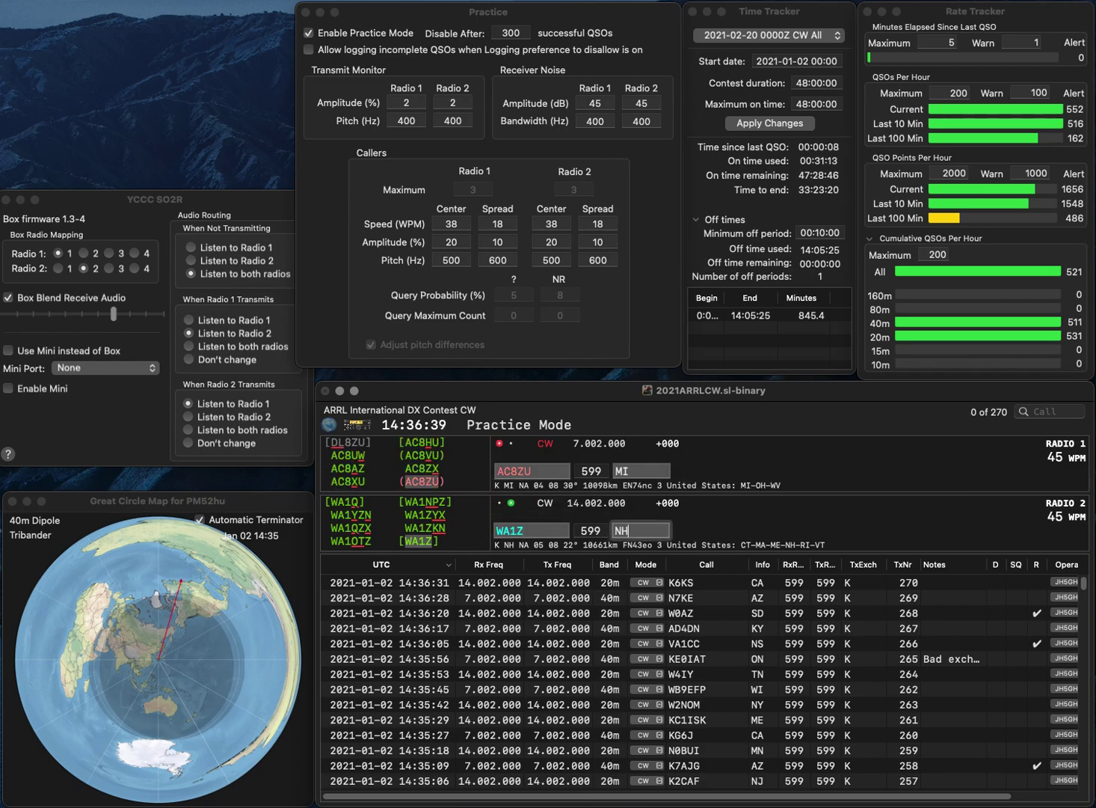
{"action": "key", "text": "Return"}
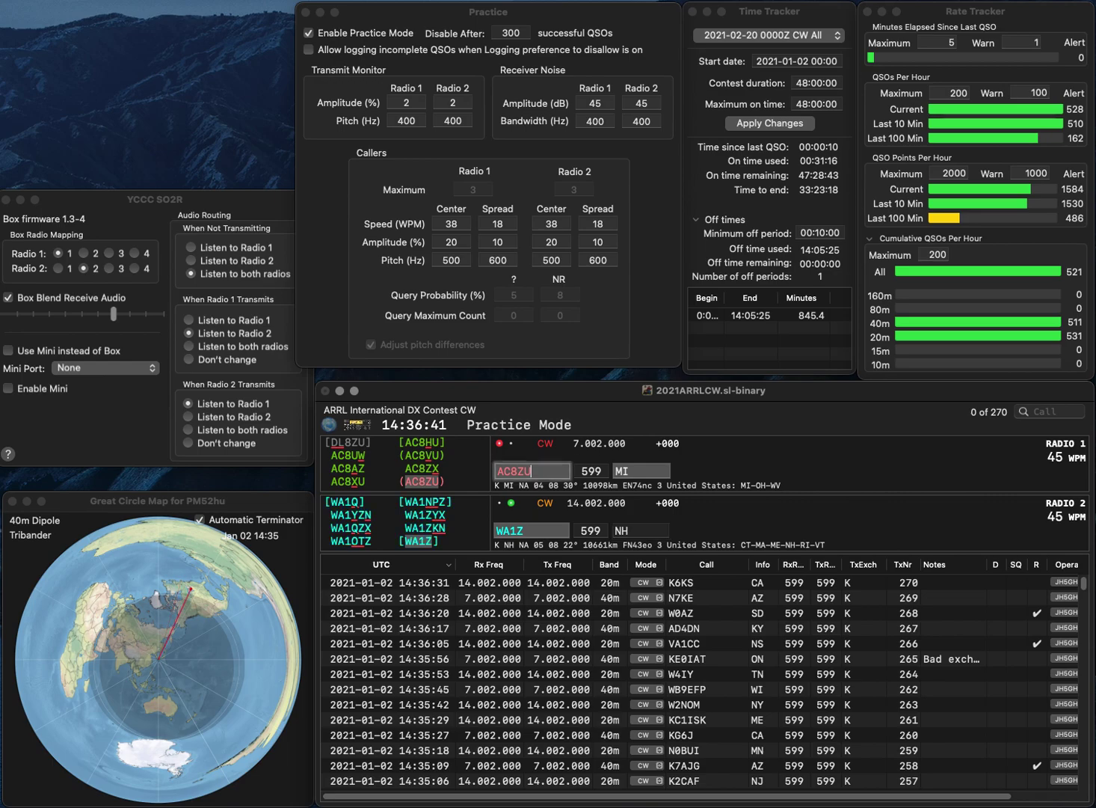
{"action": "key", "text": "Return"}
Step: Answer K4KRW on Radio 2 and NY4N on Radio 1
{"action": "type", "text": "K4KRW"}
{"action": "key", "text": "Return"}
{"action": "type", "text": "Y4N"}
{"action": "key", "text": "Left"}
{"action": "key", "text": "Left"}
{"action": "key", "text": "Left"}
{"action": "type", "text": "K"}
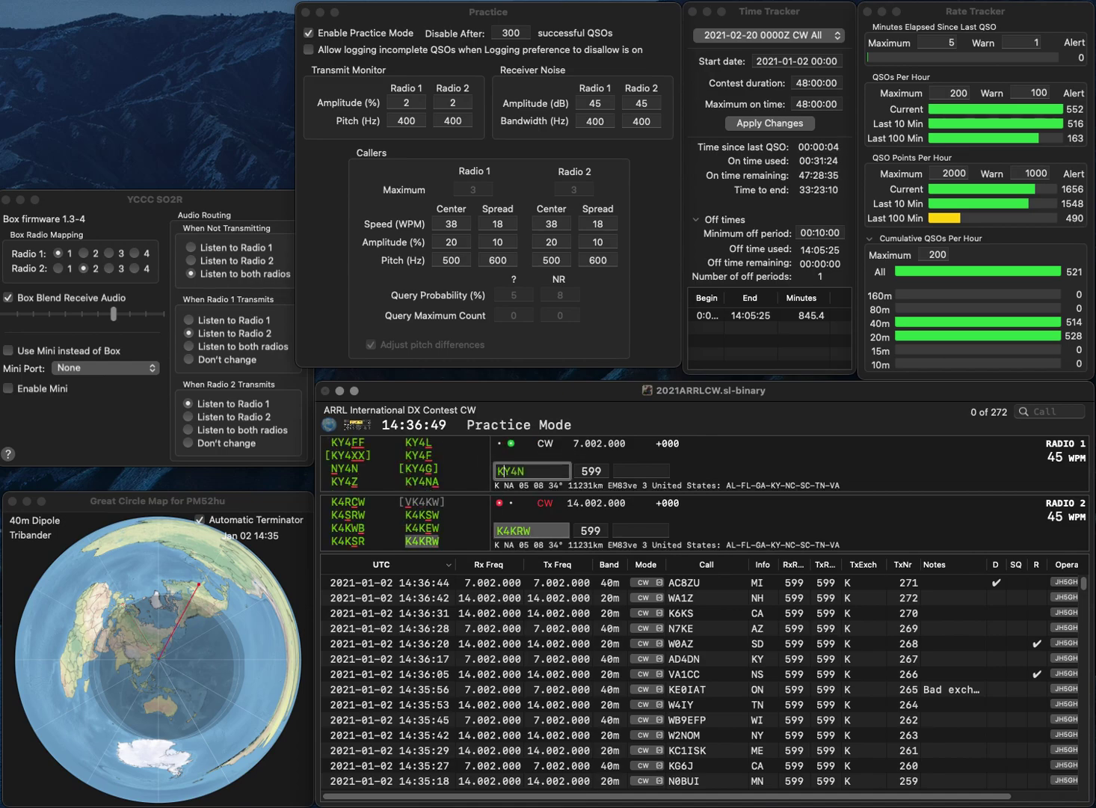
{"action": "key", "text": "BackSpace"}
{"action": "type", "text": "N"}
{"action": "key", "text": "Return"}
Step: Log K4KRW with exchange VA on Radio 2 and NY4N with exchange FL on Radio 1
{"action": "key", "text": "space"}
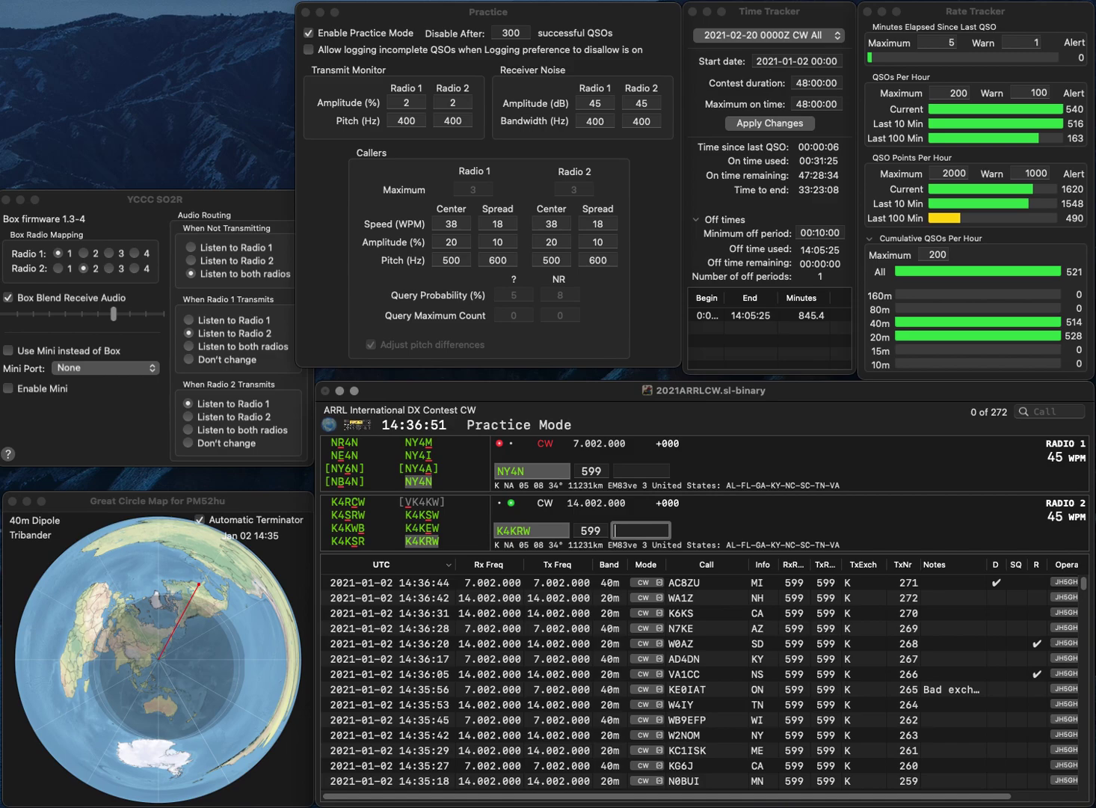
{"action": "type", "text": "VA"}
{"action": "key", "text": "Return"}
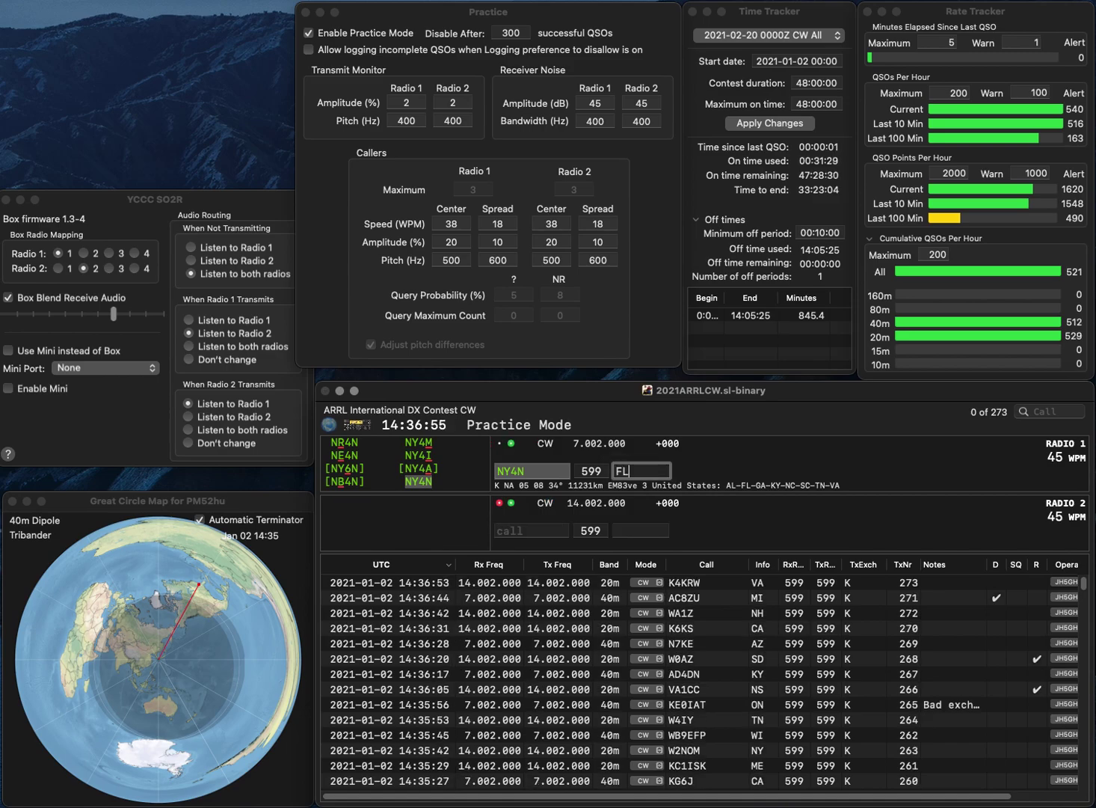
{"action": "key", "text": "Return"}
{"action": "type", "text": "W0YW"}
{"action": "key", "text": "Return"}
{"action": "type", "text": "DXQ"}
{"action": "key", "text": "Home"}
{"action": "type", "text": "W5"}
{"action": "key", "text": "Return"}
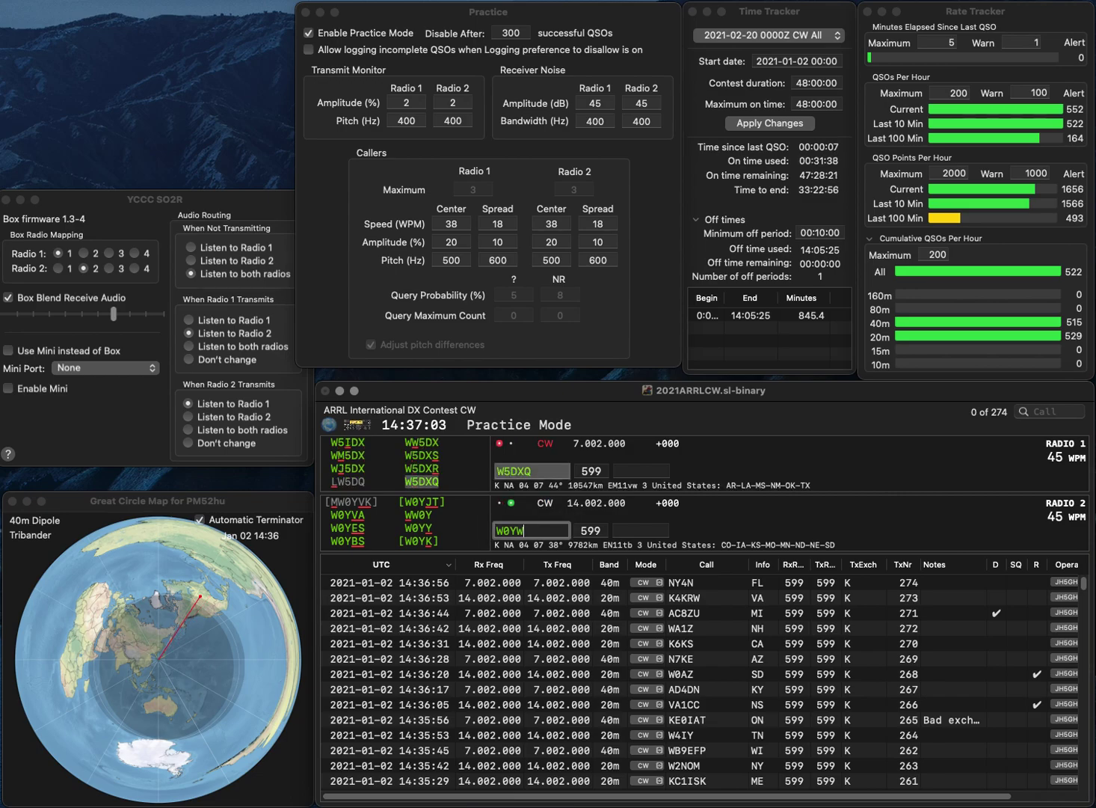
{"action": "key", "text": "BackSpace"}
{"action": "key", "text": "BackSpace"}
{"action": "type", "text": "XW"}
{"action": "key", "text": "Return"}
{"action": "key", "text": "space"}
{"action": "type", "text": "0"}
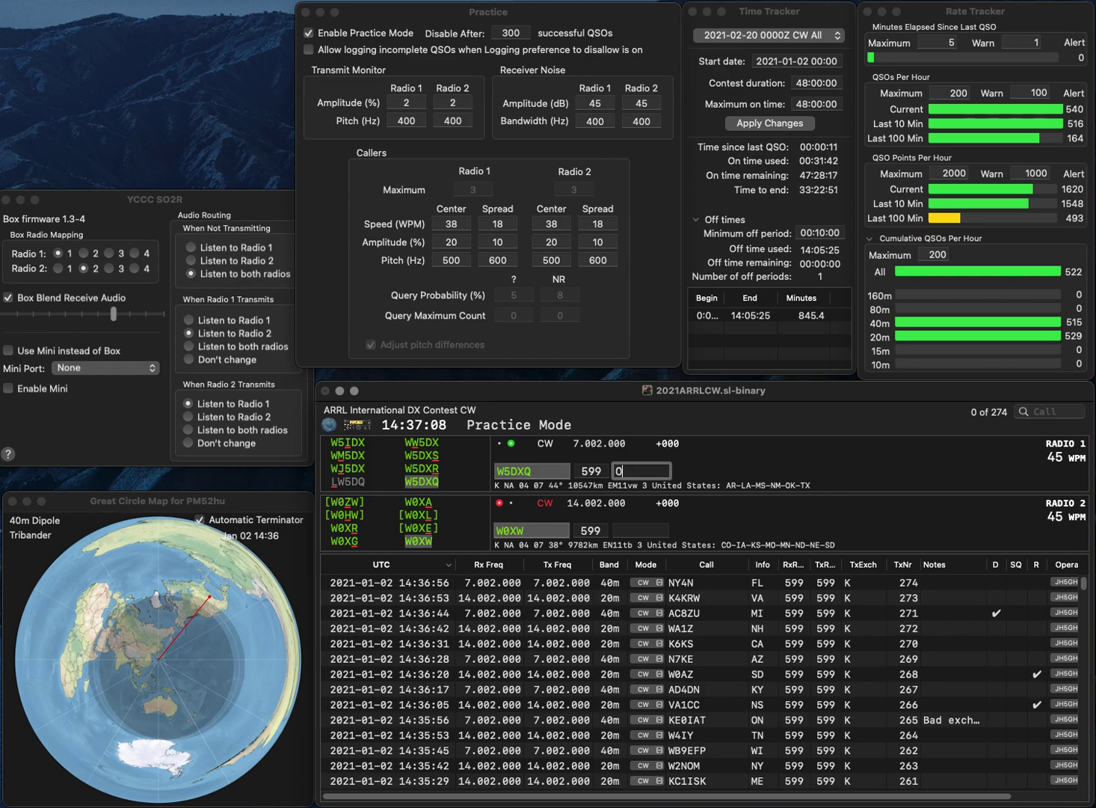
{"action": "key", "text": "Return"}
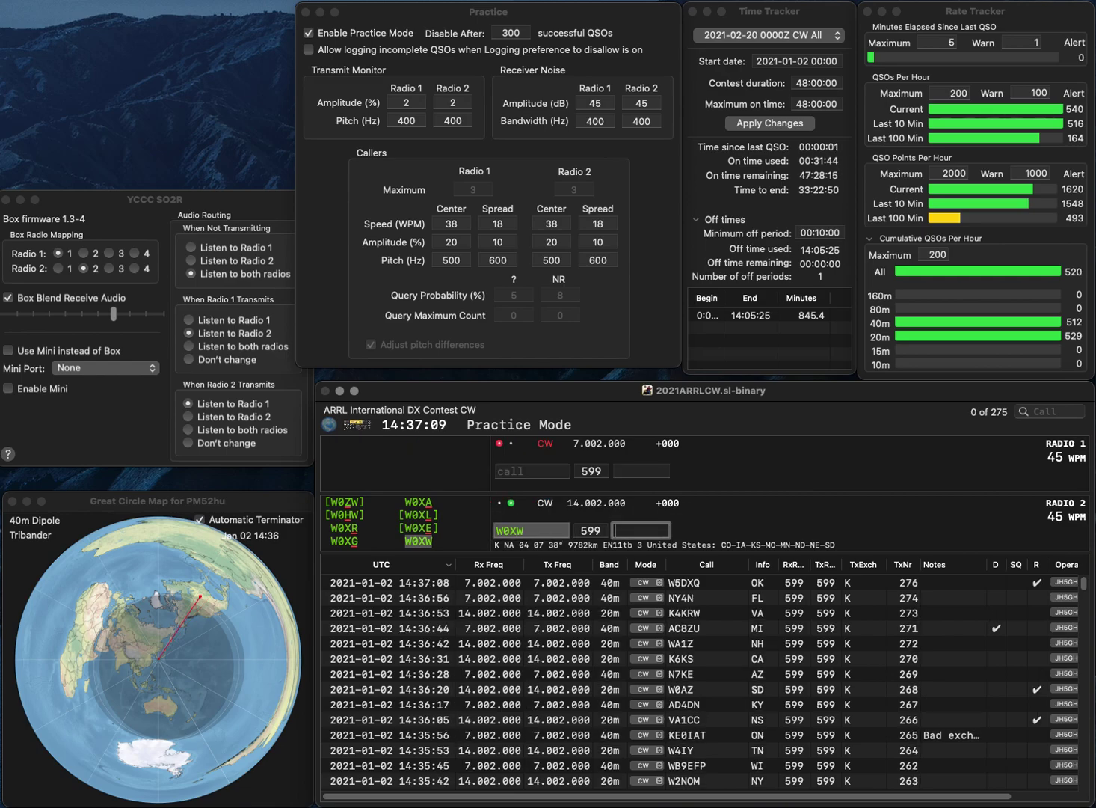
{"action": "type", "text": "MN"}
{"action": "key", "text": "Return"}
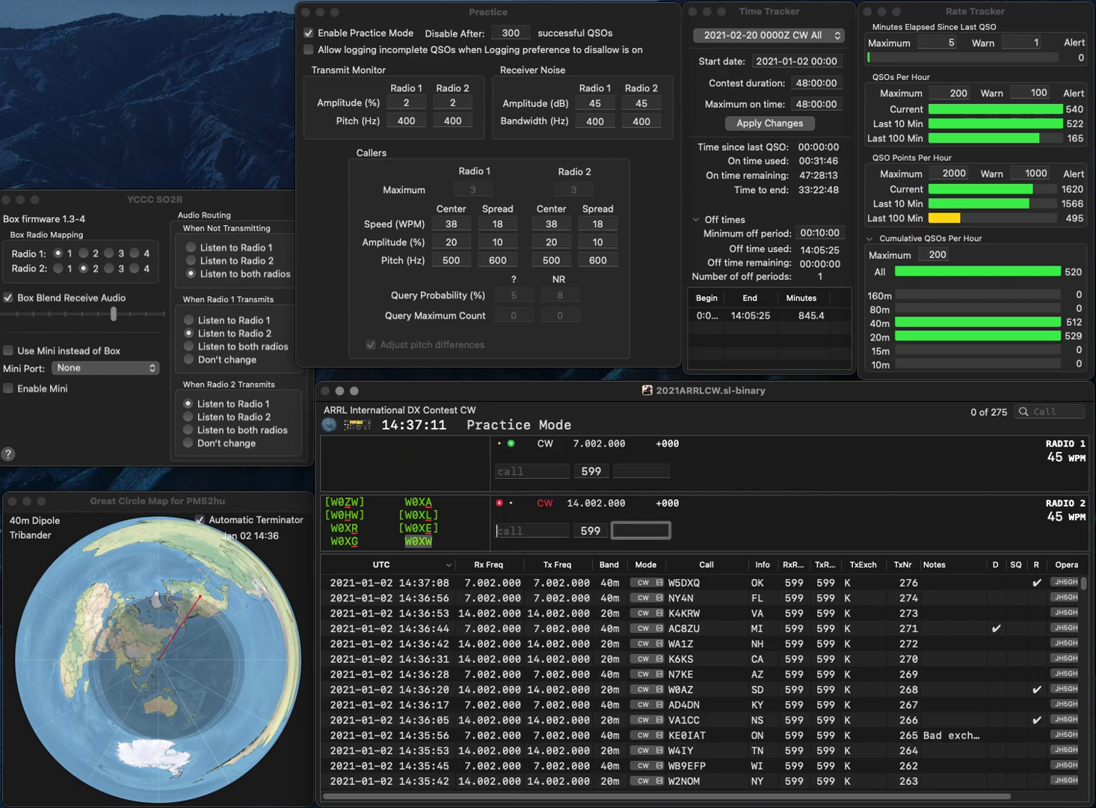
{"action": "type", "text": "KB6JFL"}
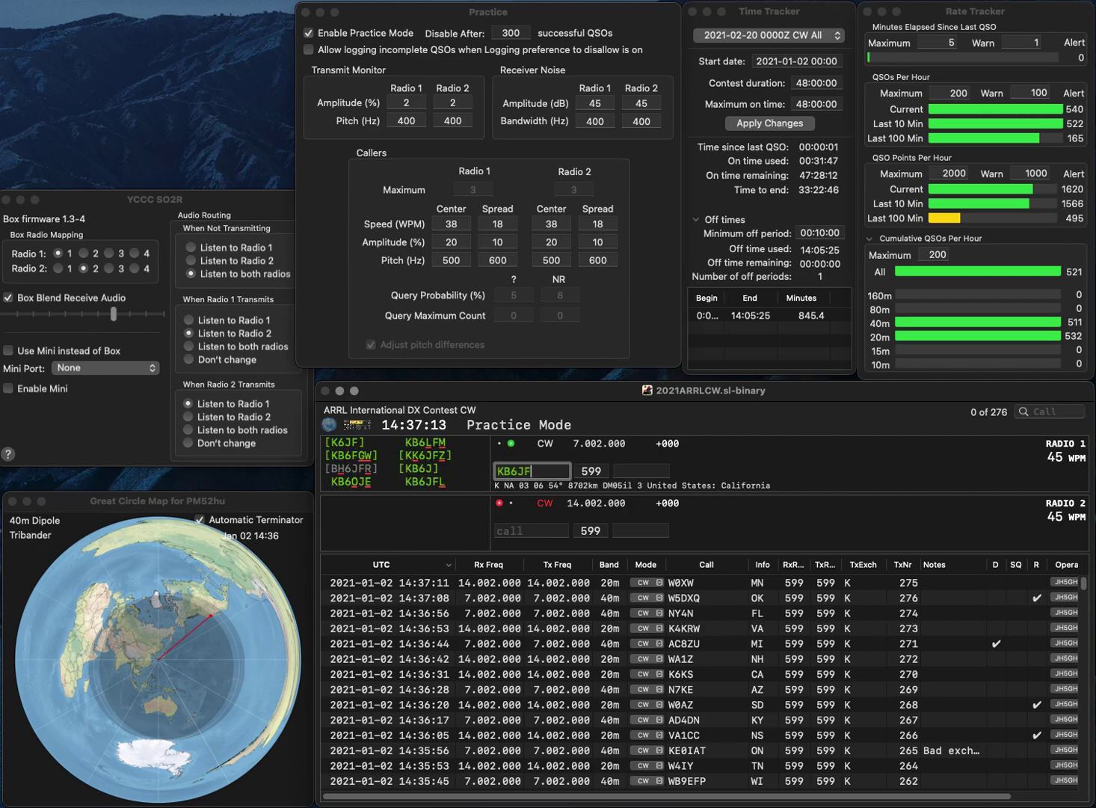
{"action": "key", "text": "Return"}
{"action": "type", "text": "W5WX"}
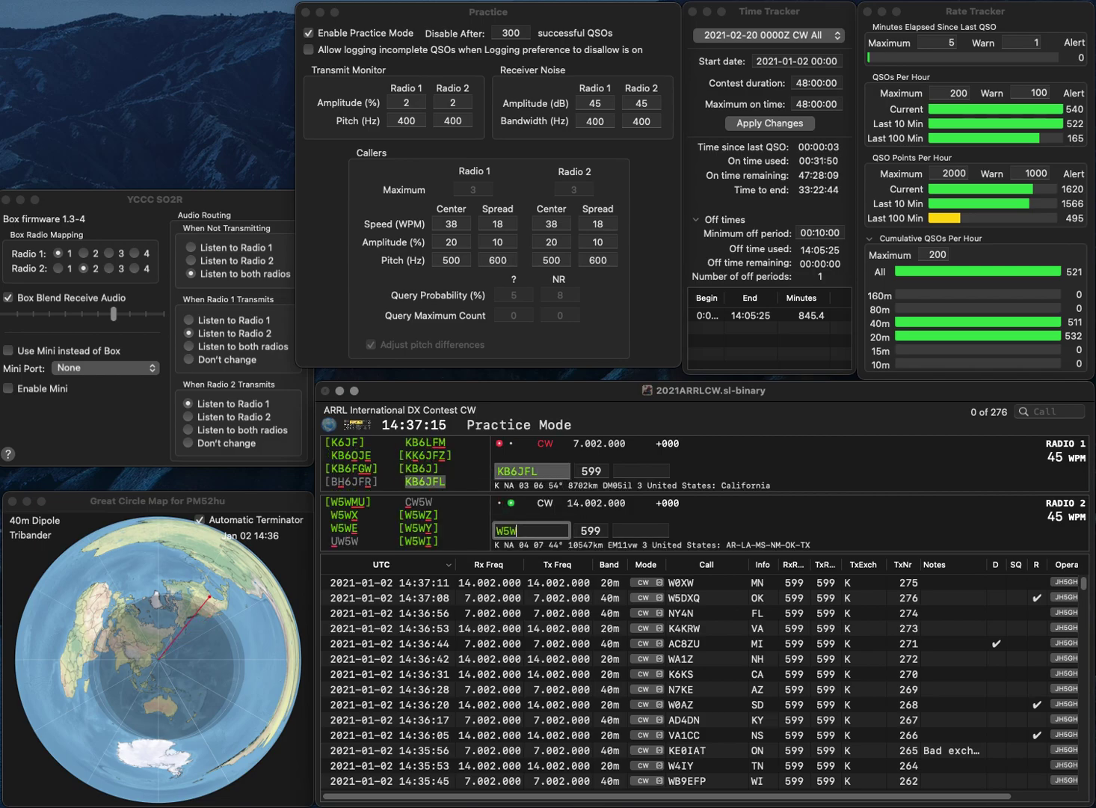
{"action": "key", "text": "Return"}
{"action": "type", "text": "CA"}
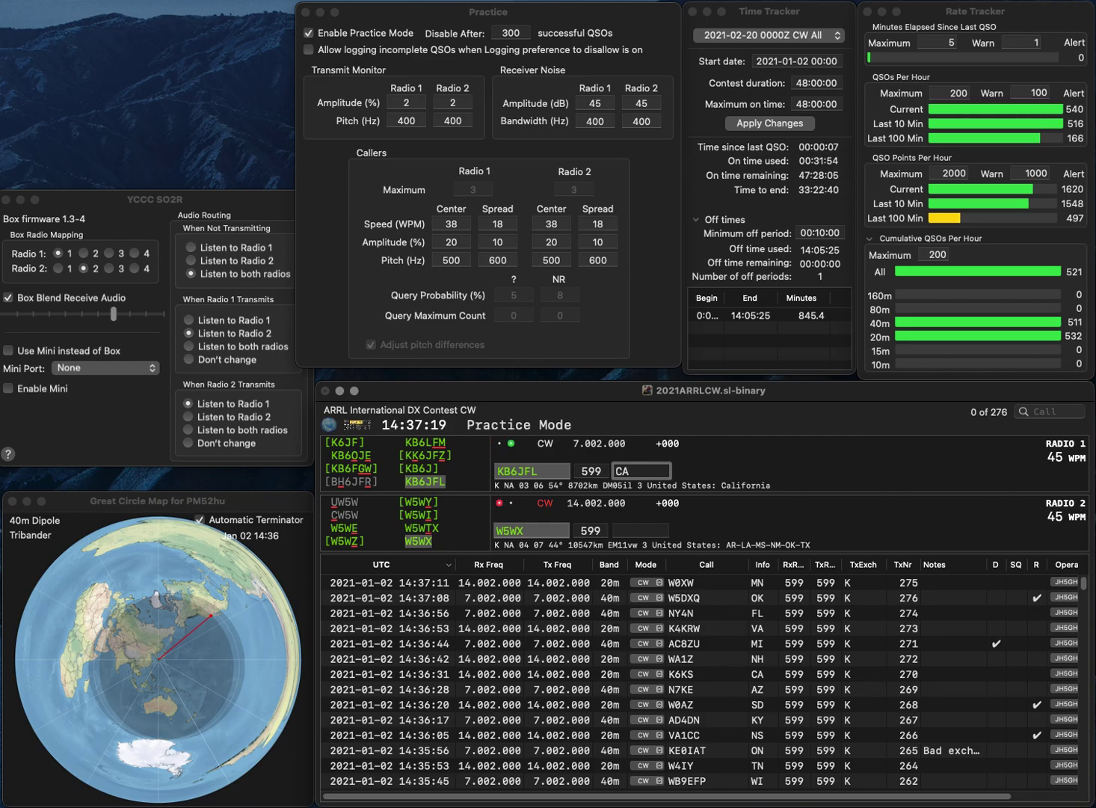
{"action": "key", "text": "Return"}
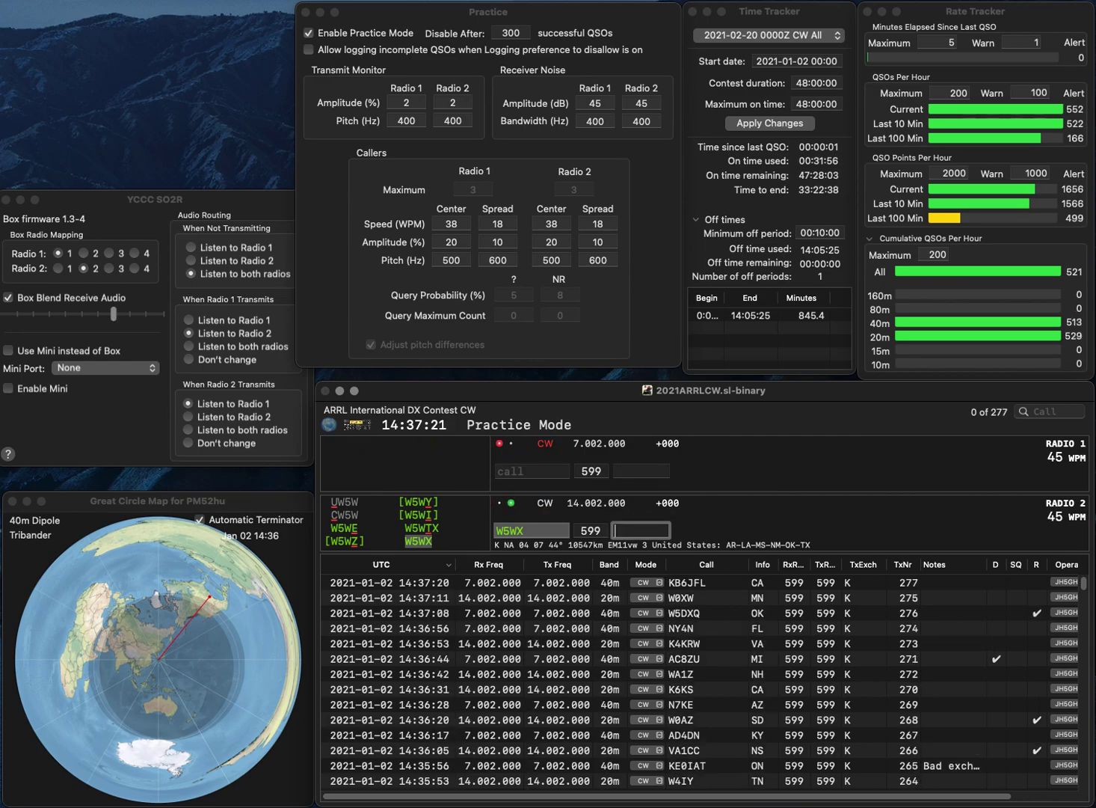
{"action": "type", "text": "LA"}
{"action": "key", "text": "Return"}
Step: Answer K9OM/4 on Radio 1 and AE0Q on Radio 2
{"action": "type", "text": "K9OM"}
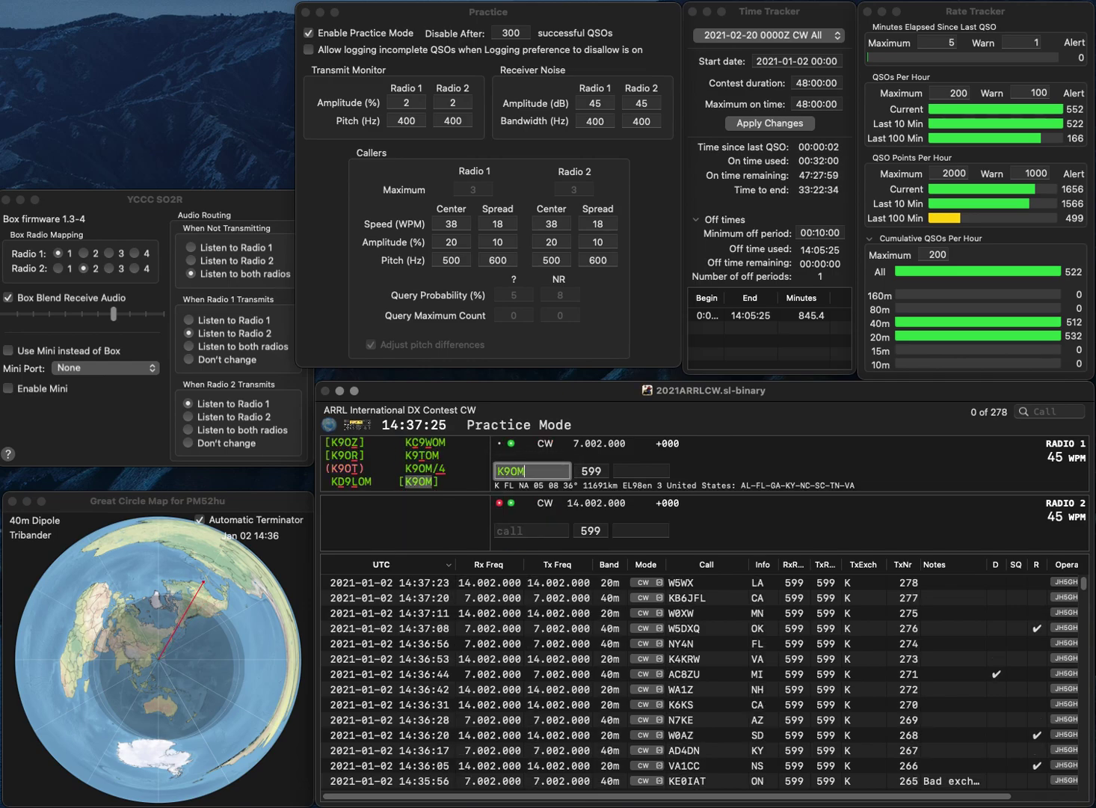
{"action": "type", "text": "/4"}
{"action": "key", "text": "Return"}
{"action": "type", "text": "0Q"}
{"action": "type", "text": "AE"}
{"action": "key", "text": "Return"}
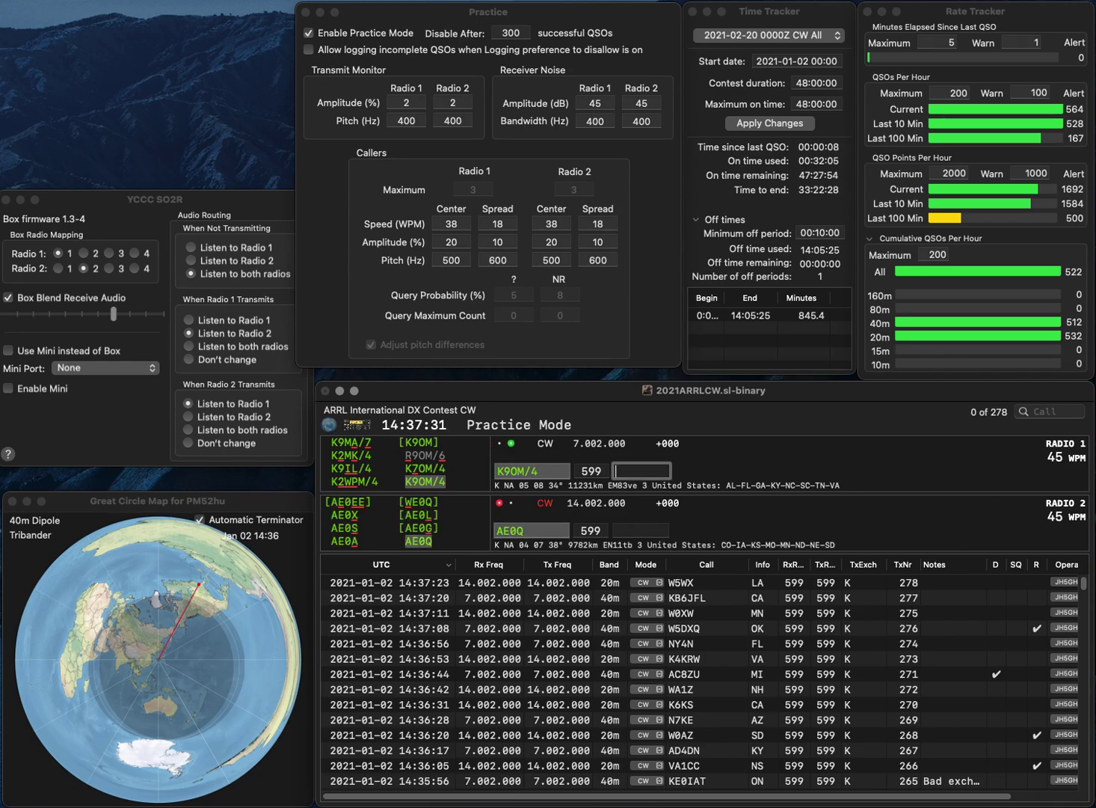
{"action": "type", "text": "FF"}
{"action": "key", "text": "BackSpace"}
{"action": "type", "text": "L"}
{"action": "key", "text": "Return"}
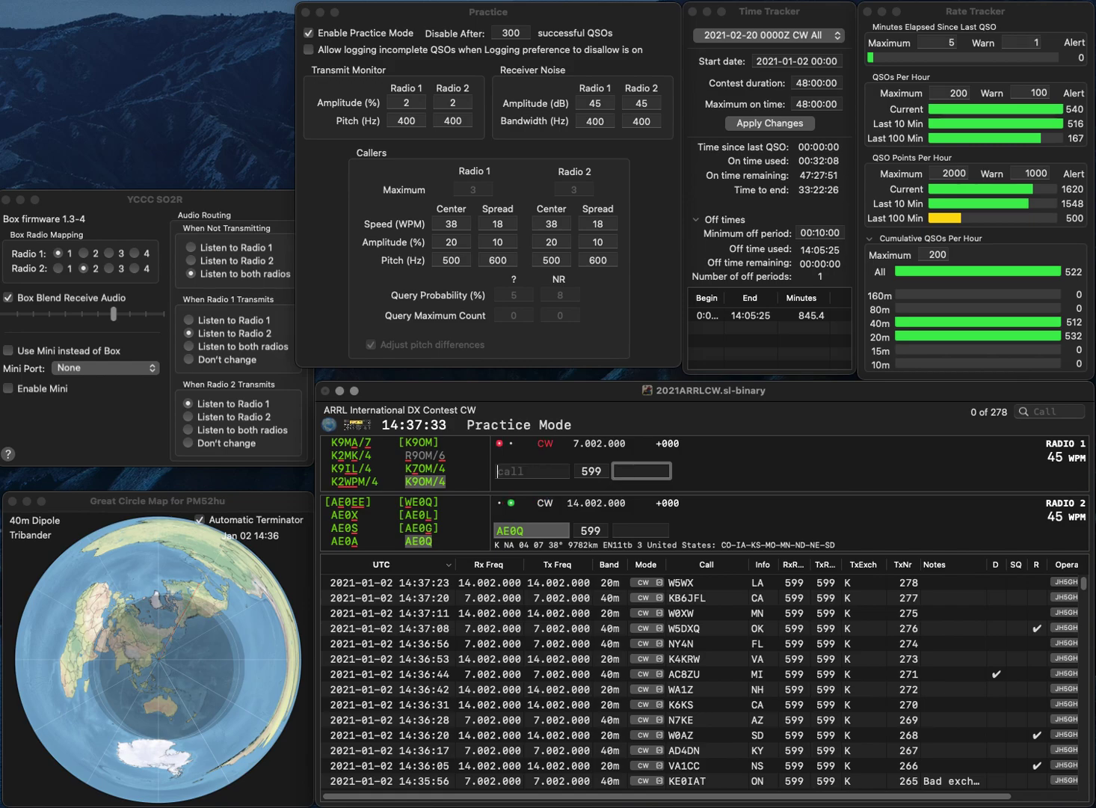
{"action": "key", "text": "space"}
{"action": "type", "text": "MN"}
{"action": "key", "text": "Return"}
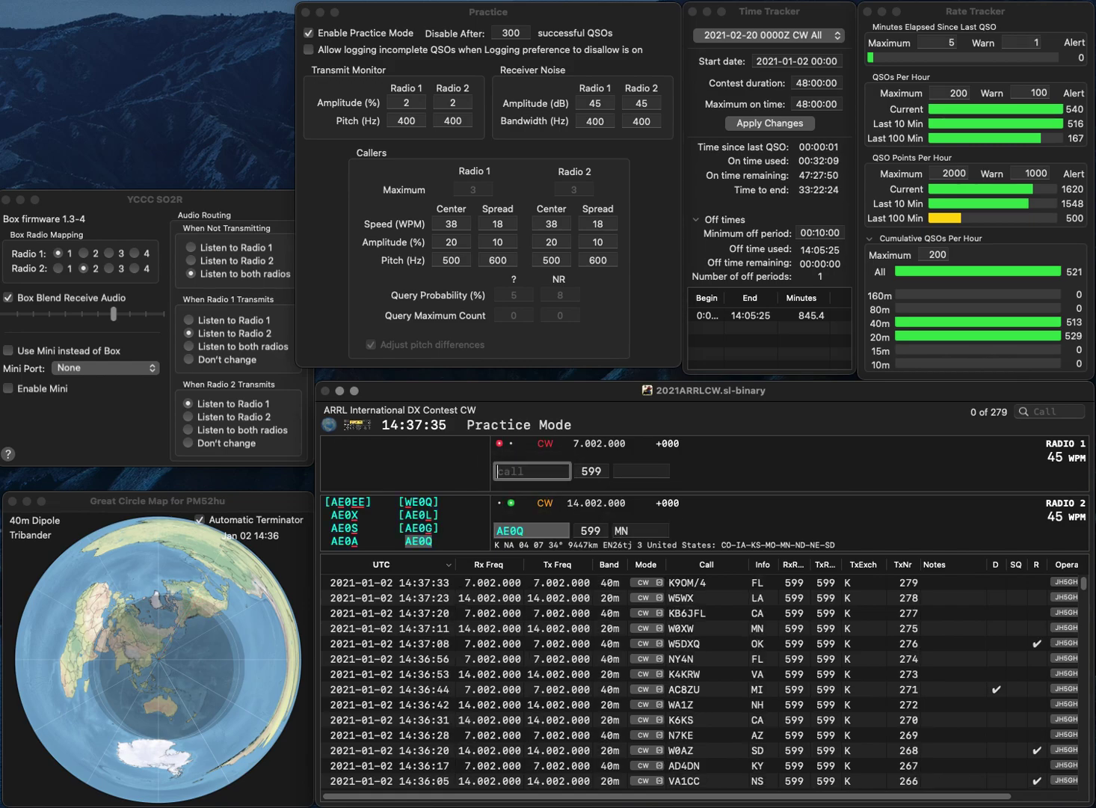
{"action": "type", "text": "N6MRS"}
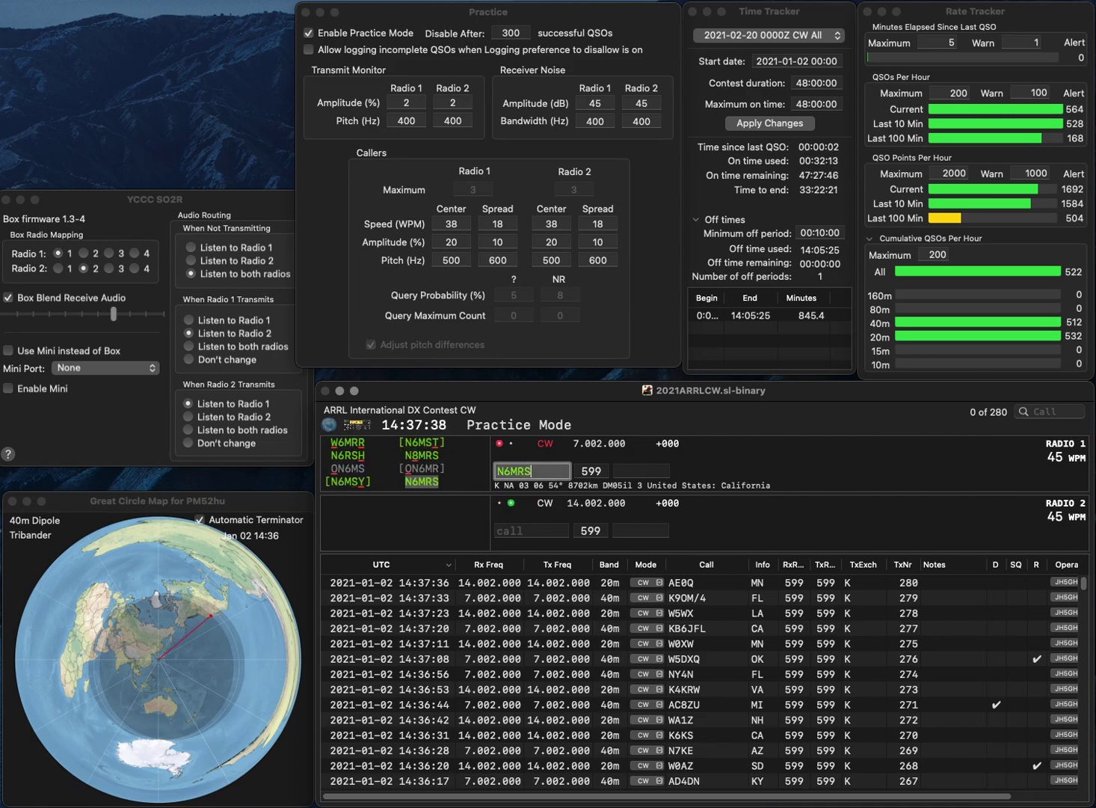
{"action": "key", "text": "Return"}
{"action": "type", "text": "KA6T"}
{"action": "key", "text": "Return"}
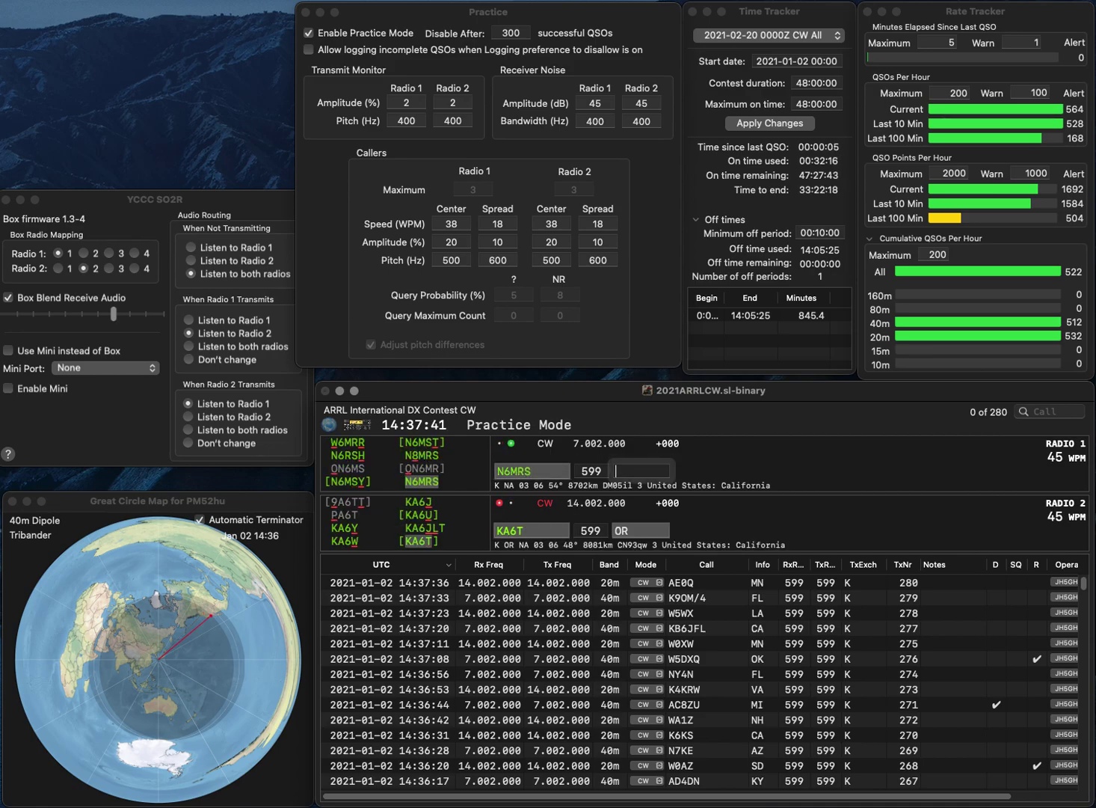
{"action": "type", "text": "CA"}
{"action": "key", "text": "Return"}
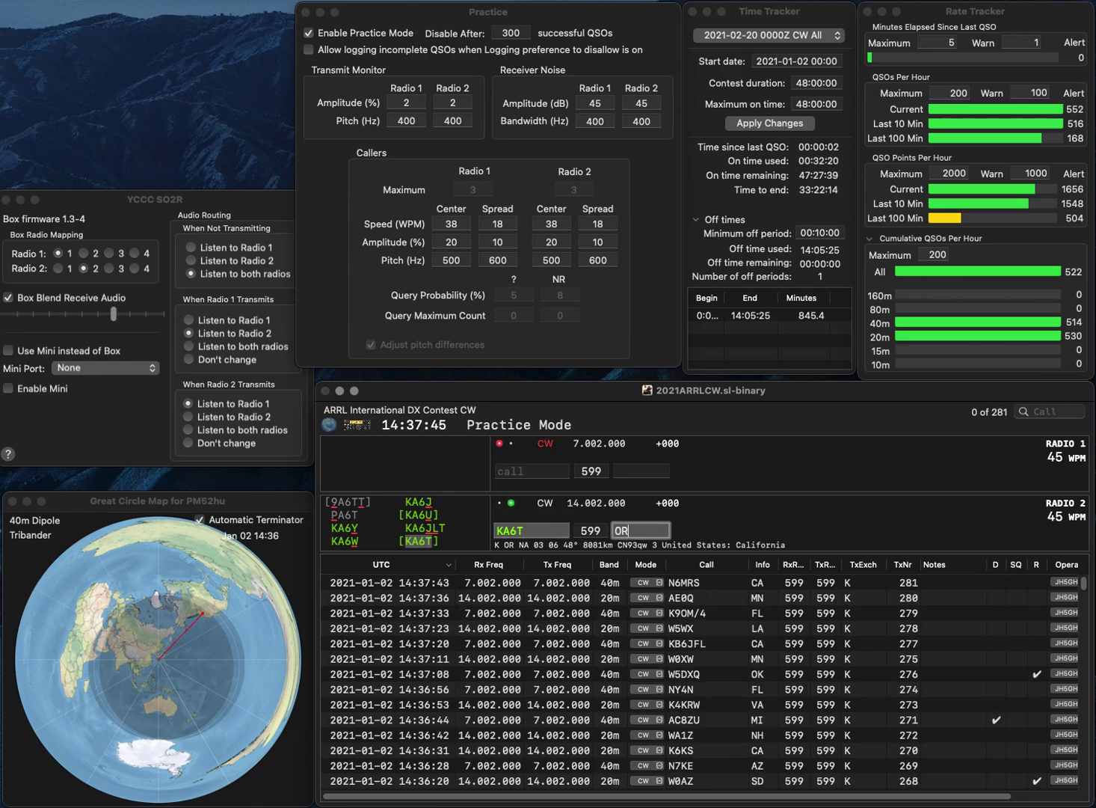
{"action": "key", "text": "Return"}
{"action": "type", "text": "N0"}
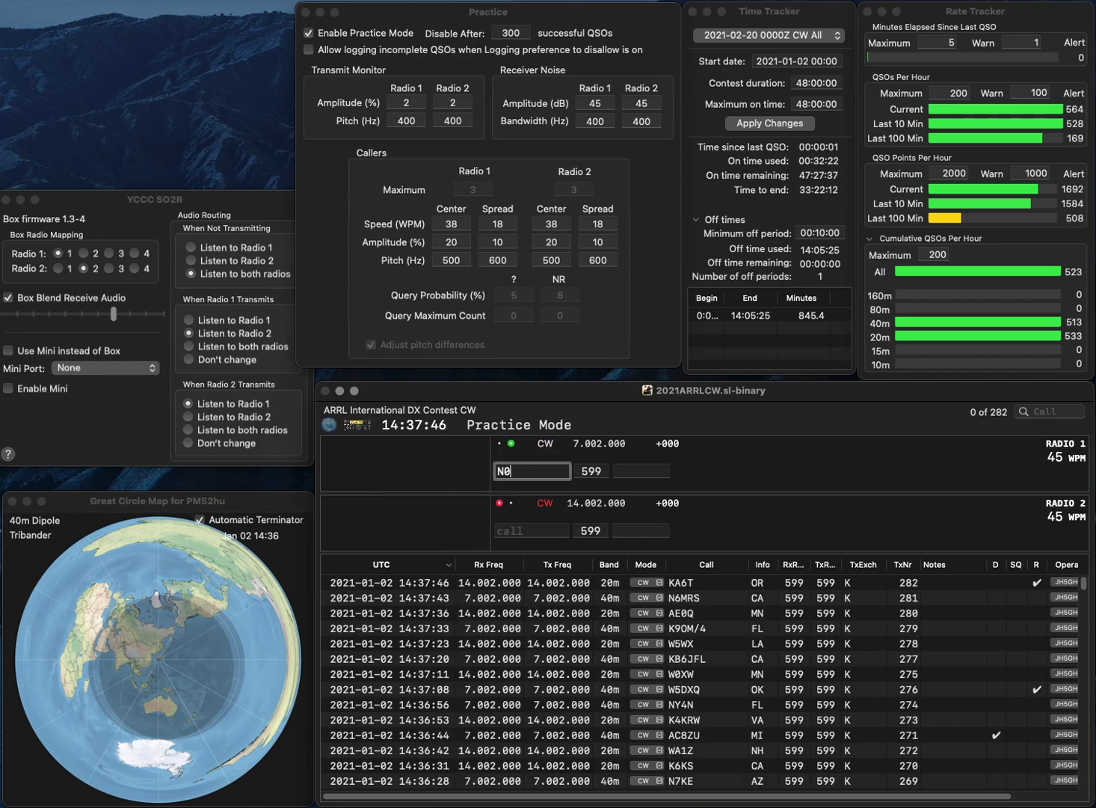
{"action": "type", "text": "YH"}
{"action": "key", "text": "Return"}
{"action": "type", "text": "K4UU"}
{"action": "key", "text": "Return"}
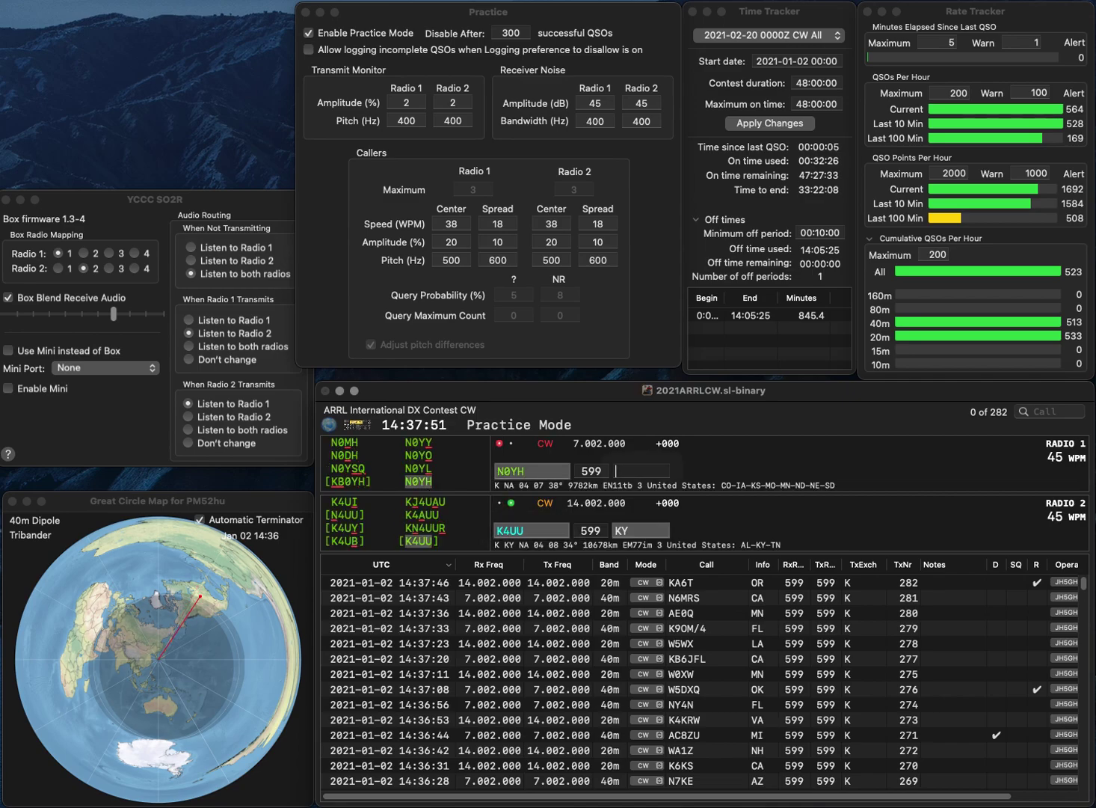
{"action": "type", "text": "ND"}
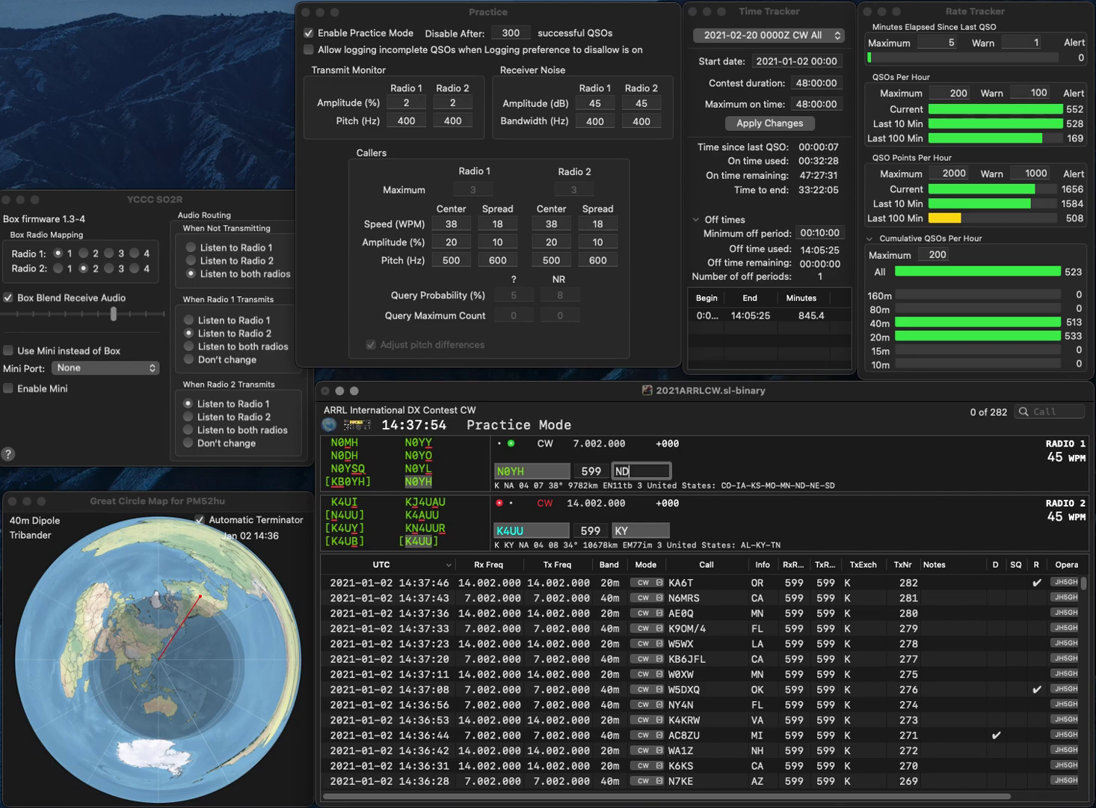
{"action": "key", "text": "Return"}
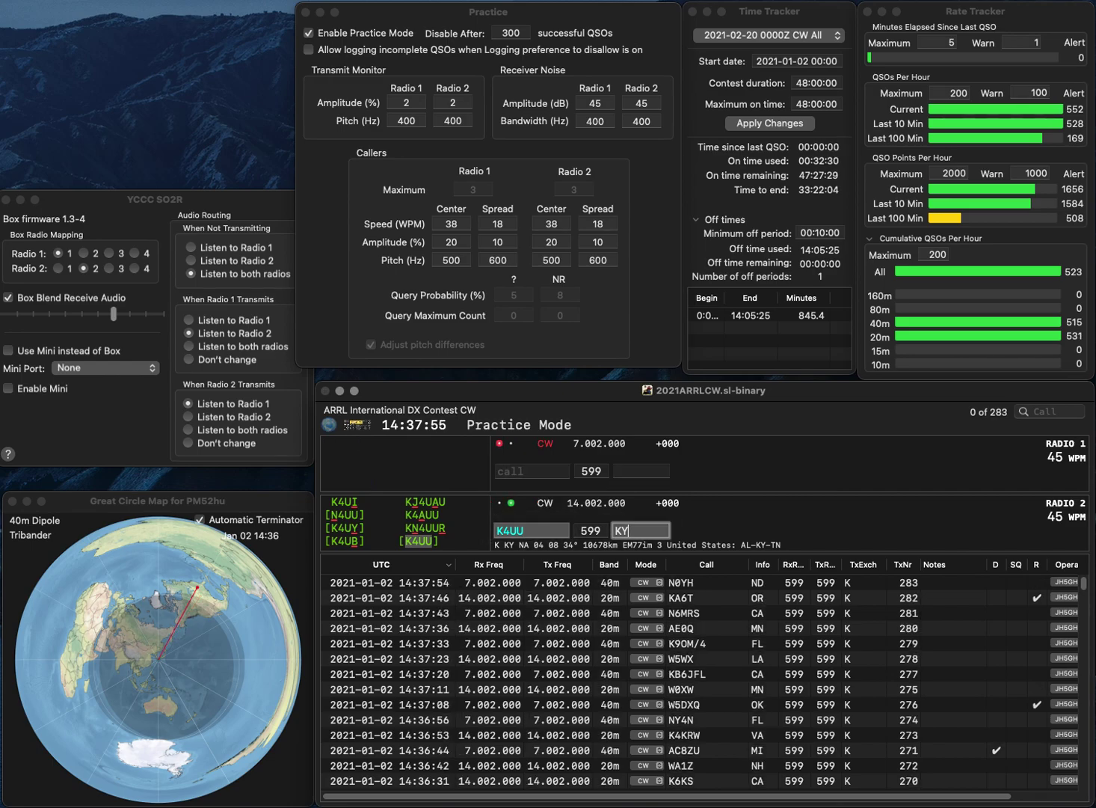
{"action": "key", "text": "Return"}
{"action": "type", "text": "KT5MR"}
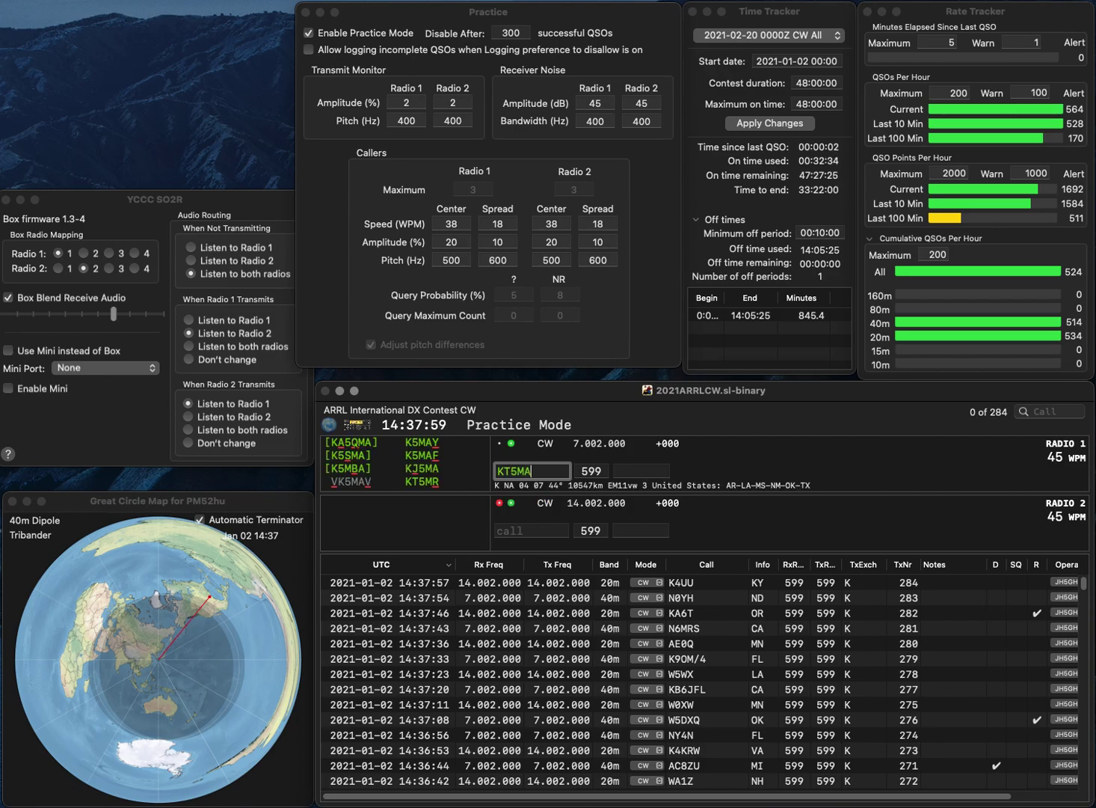
{"action": "key", "text": "Return"}
{"action": "type", "text": "K"}
{"action": "type", "text": "C"}
{"action": "key", "text": "Left"}
{"action": "key", "text": "Left"}
{"action": "type", "text": "N"}
{"action": "key", "text": "Right"}
{"action": "type", "text": "3"}
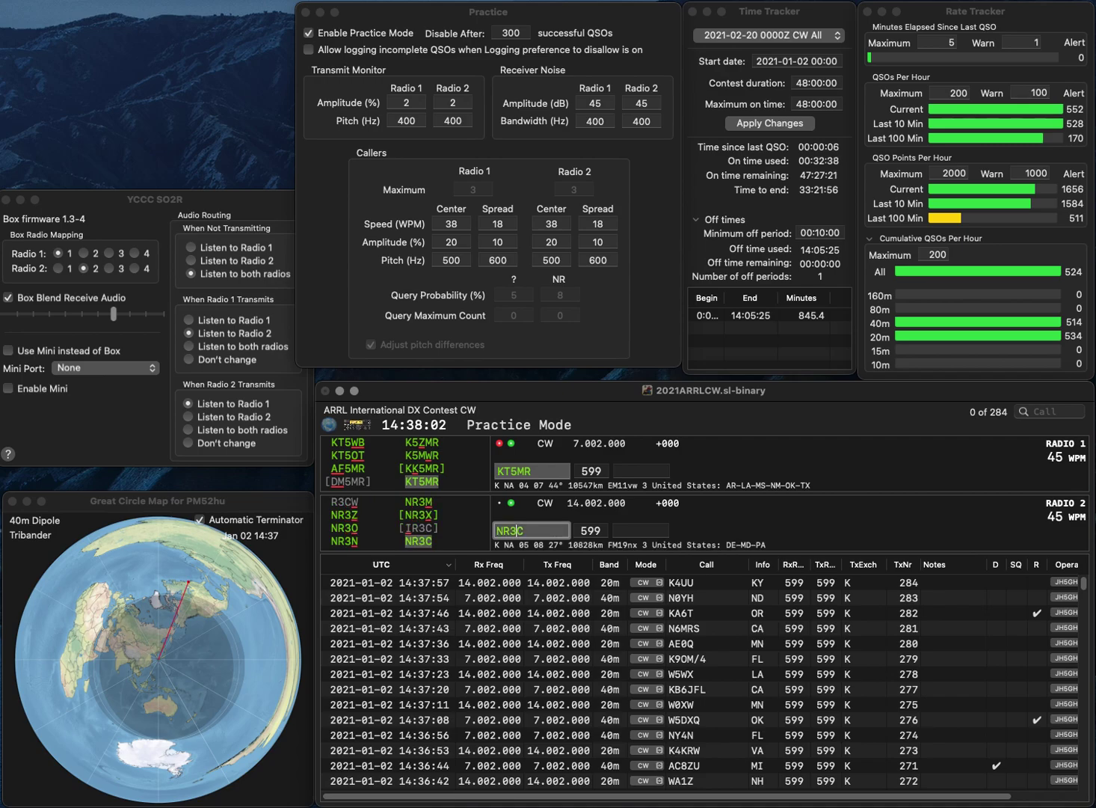
{"action": "key", "text": "space"}
{"action": "type", "text": "TX"}
{"action": "key", "text": "Return"}
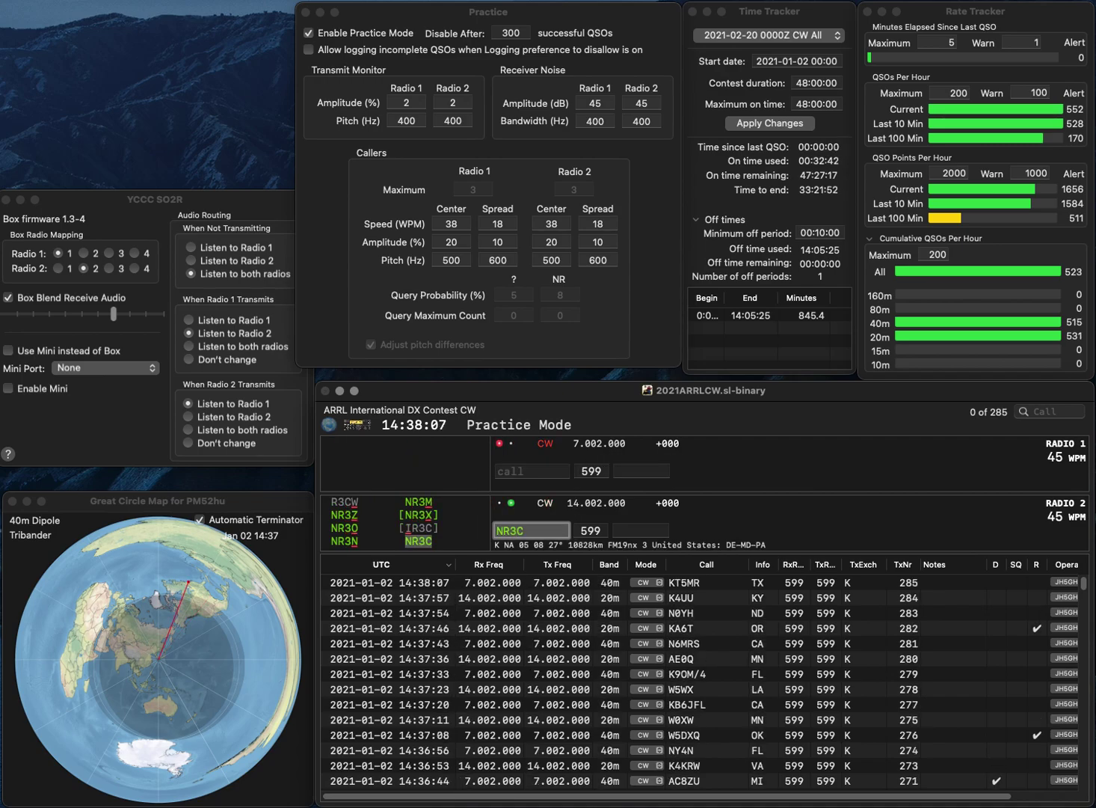
{"action": "key", "text": "BackSpace"}
{"action": "key", "text": "BackSpace"}
{"action": "type", "text": "2C"}
{"action": "key", "text": "Return"}
{"action": "type", "text": "KA4JAH"}
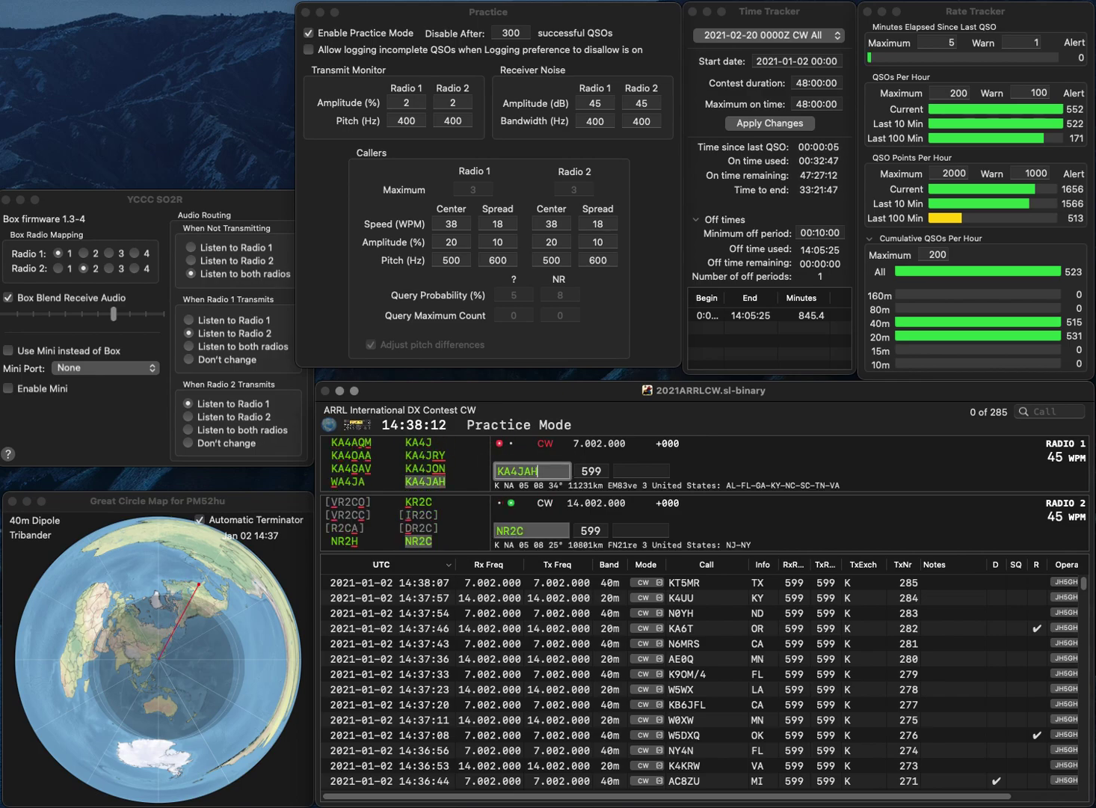
{"action": "key", "text": "Return"}
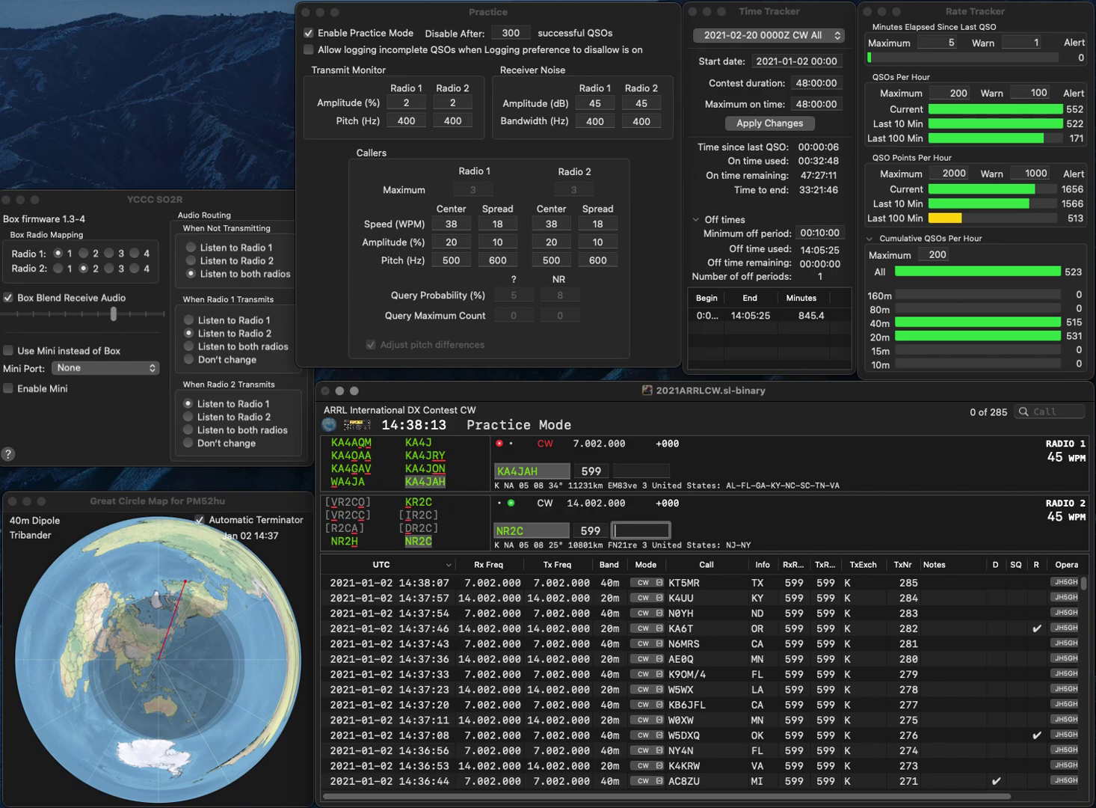
Step: Log NR2C with exchange NY on Radio 2 and KA4JAH with exchange FL on Radio 1
{"action": "key", "text": "Return"}
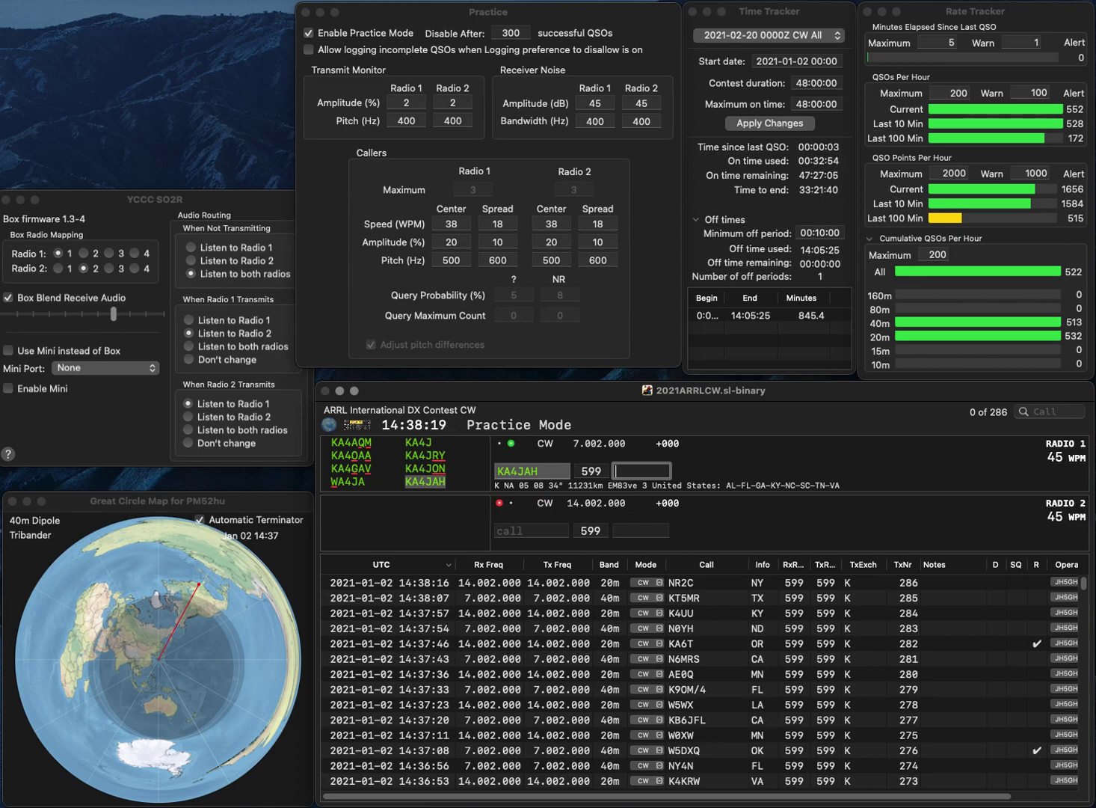
{"action": "type", "text": "FL"}
{"action": "key", "text": "Return"}
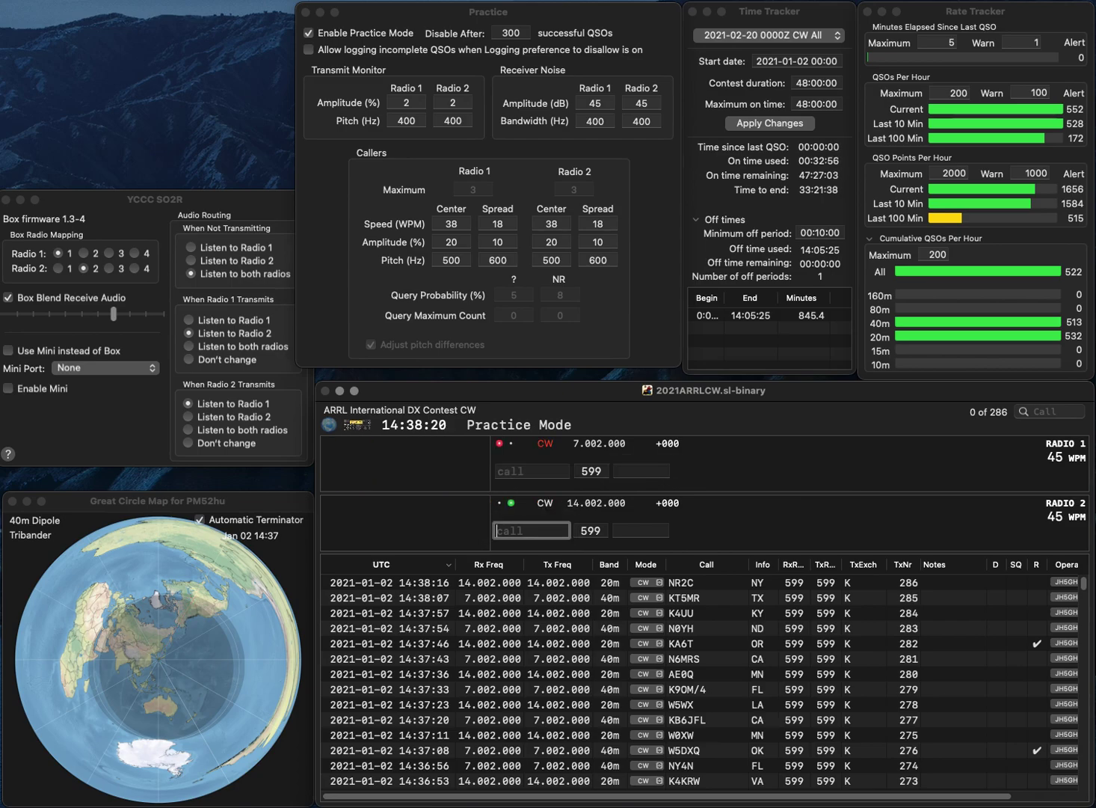
{"action": "type", "text": "K4FTO"}
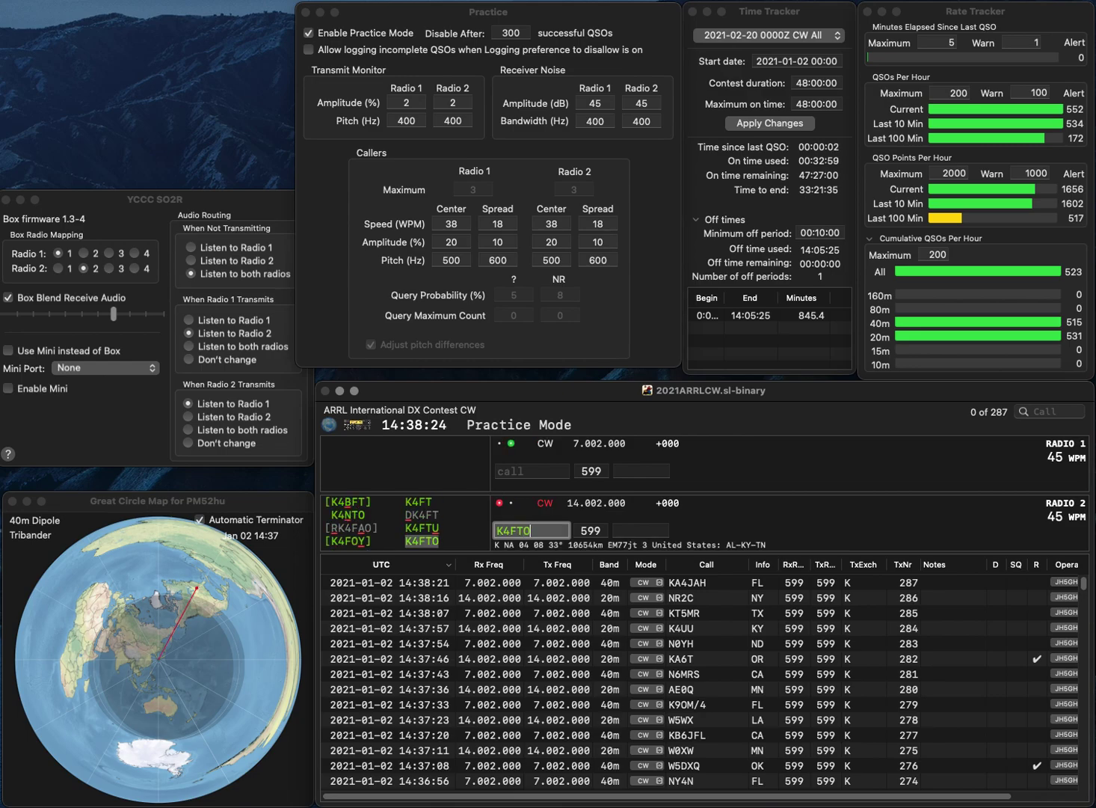
{"action": "key", "text": "Return"}
{"action": "type", "text": "A6"}
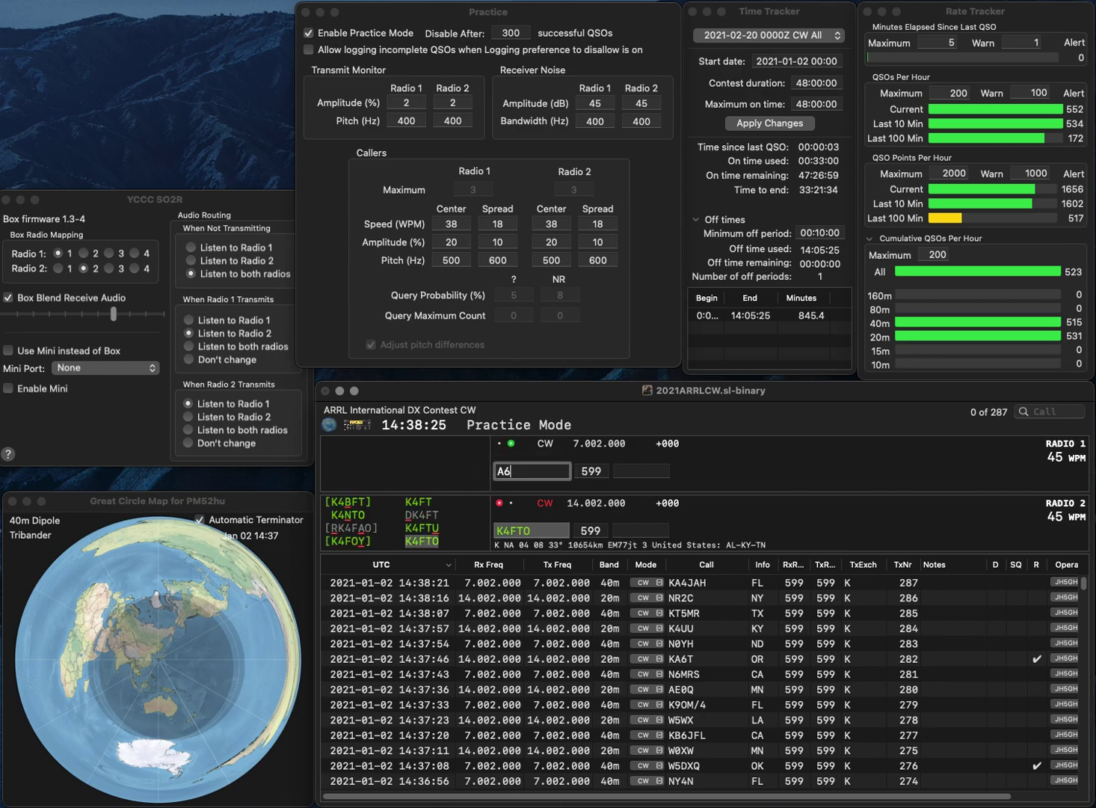
{"action": "type", "text": "AFNA6AF"}
{"action": "key", "text": "Return"}
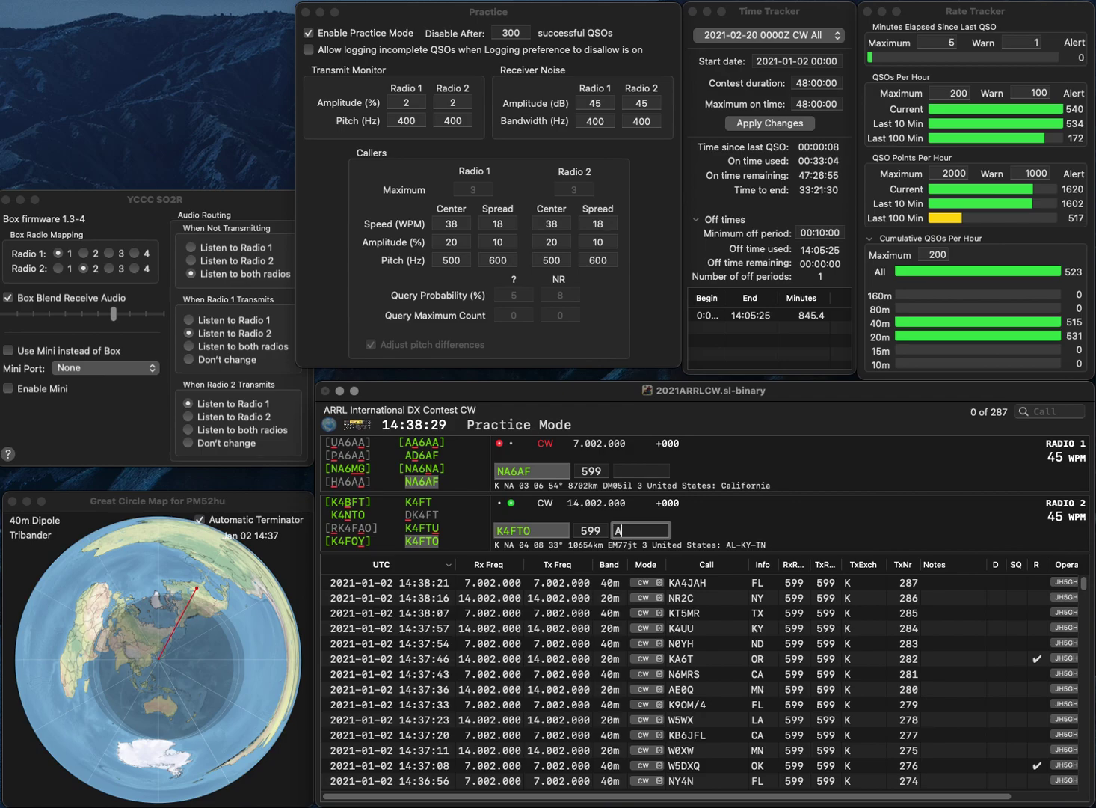
{"action": "key", "text": "Return"}
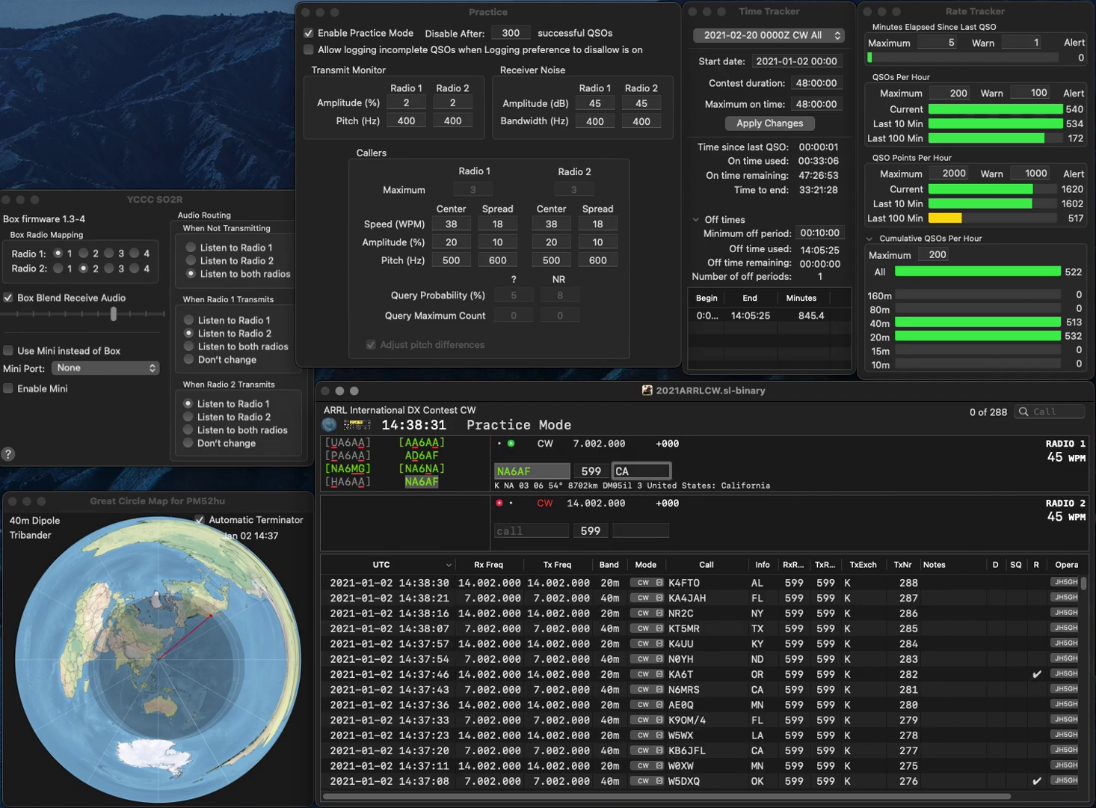
{"action": "key", "text": "Return"}
{"action": "type", "text": "N4UEZ"}
{"action": "key", "text": "Return"}
{"action": "type", "text": "KC2"}
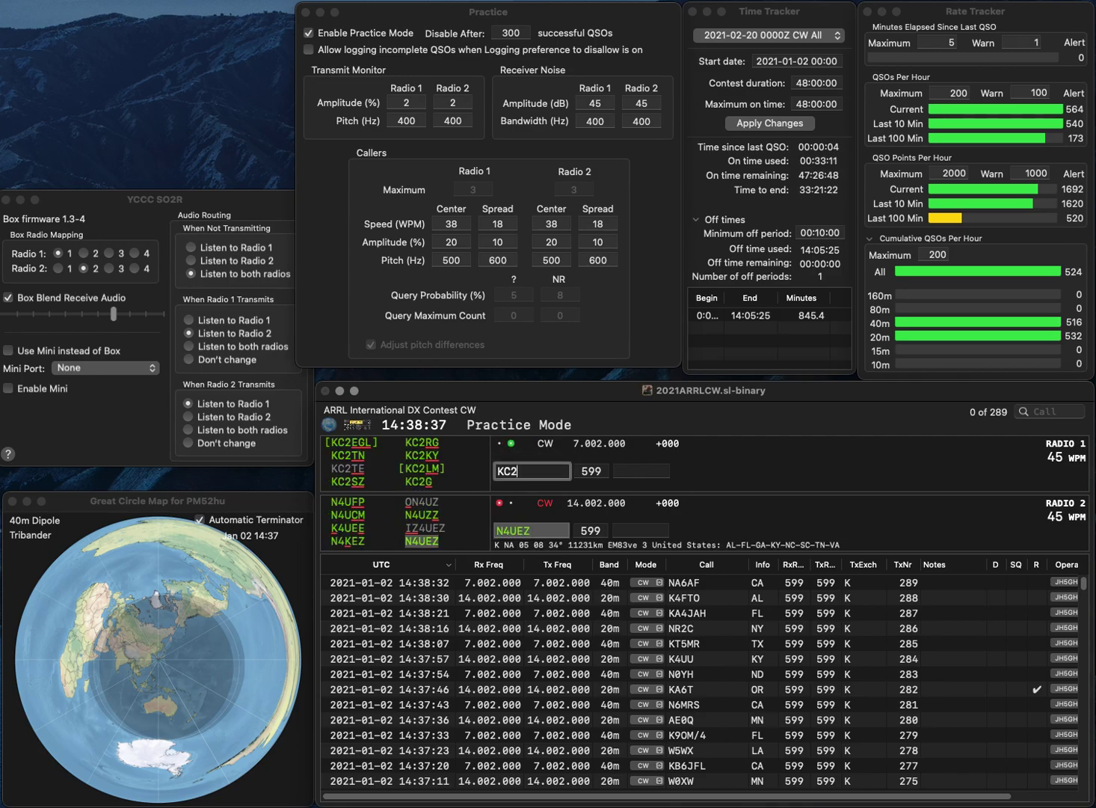
{"action": "type", "text": "WYU"}
{"action": "key", "text": "Return"}
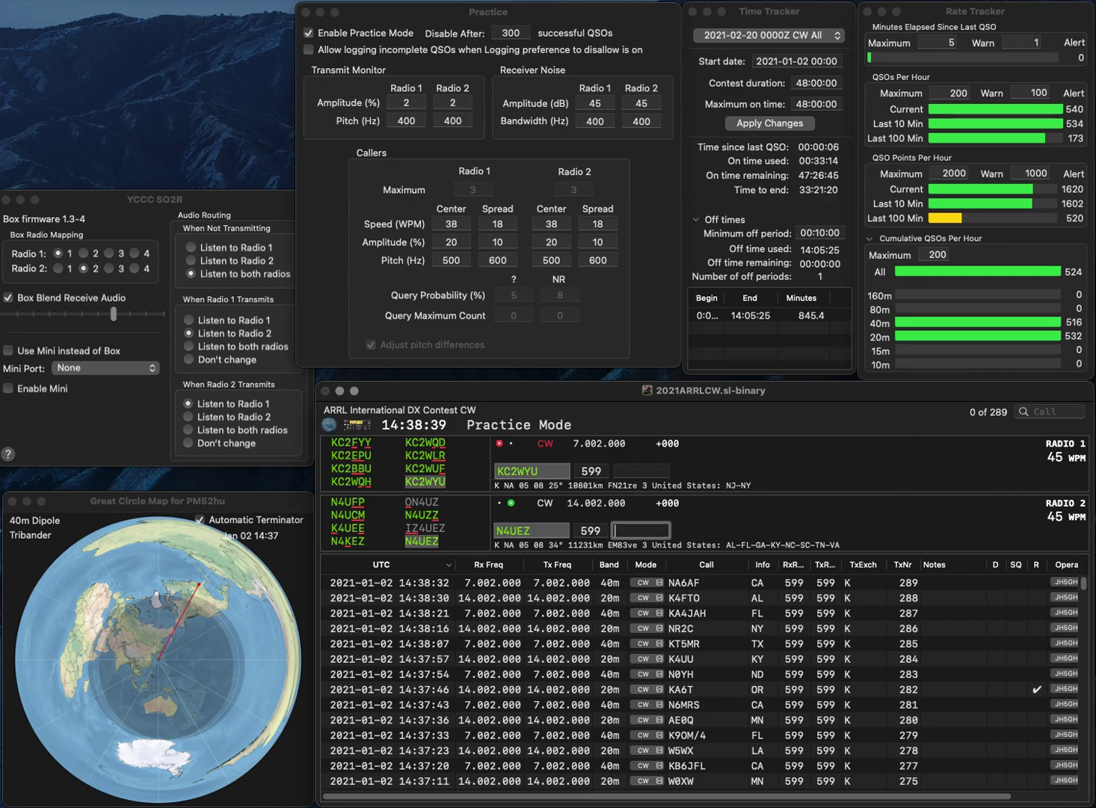
{"action": "type", "text": "KY"}
{"action": "key", "text": "Return"}
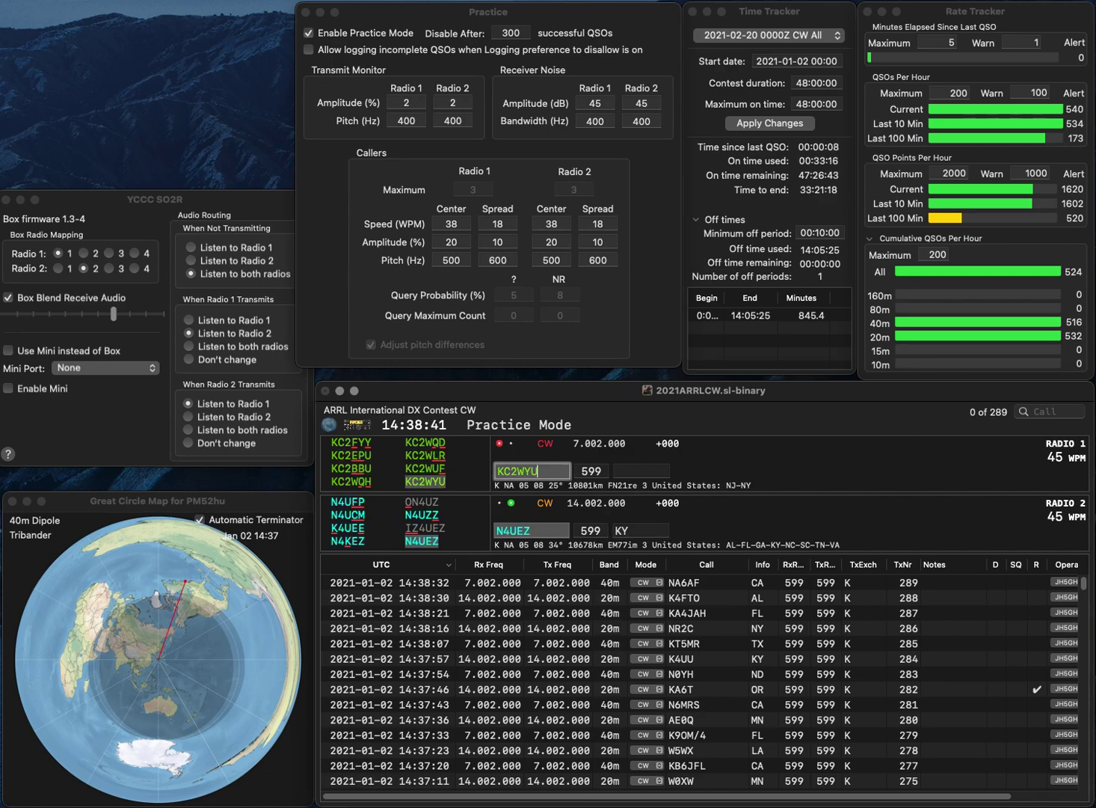
{"action": "key", "text": "space"}
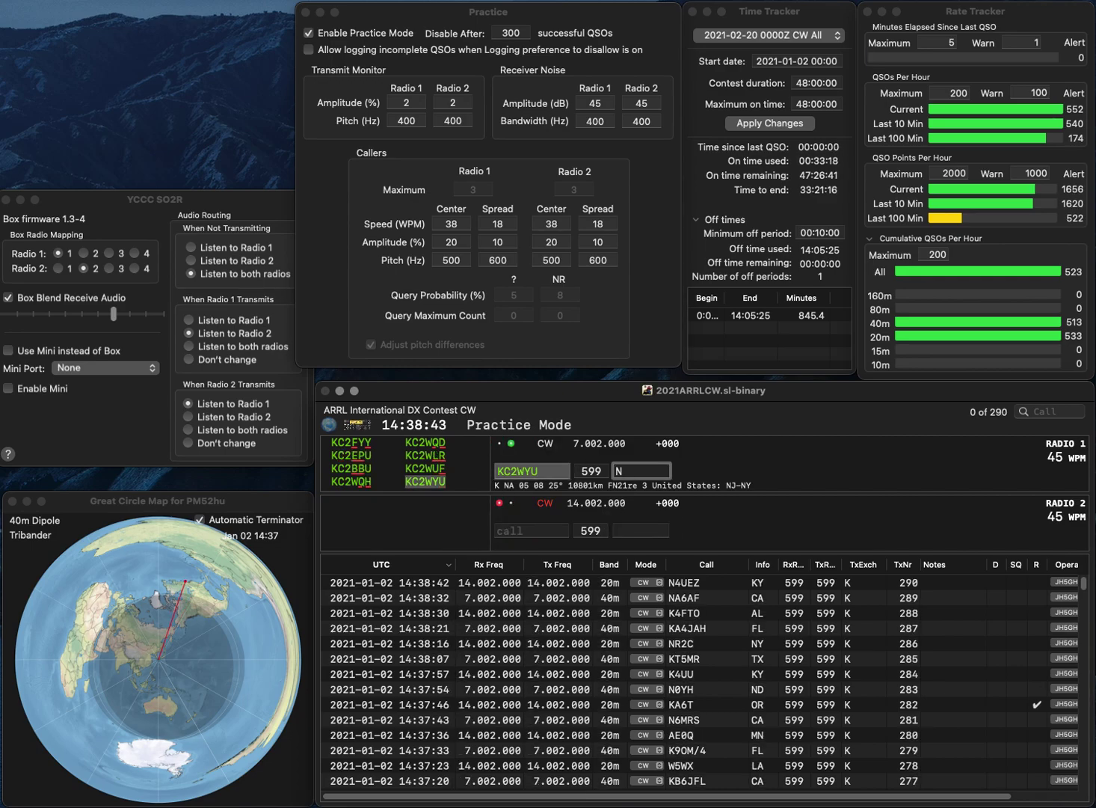
{"action": "key", "text": "Return"}
{"action": "type", "text": "KE8KAF"}
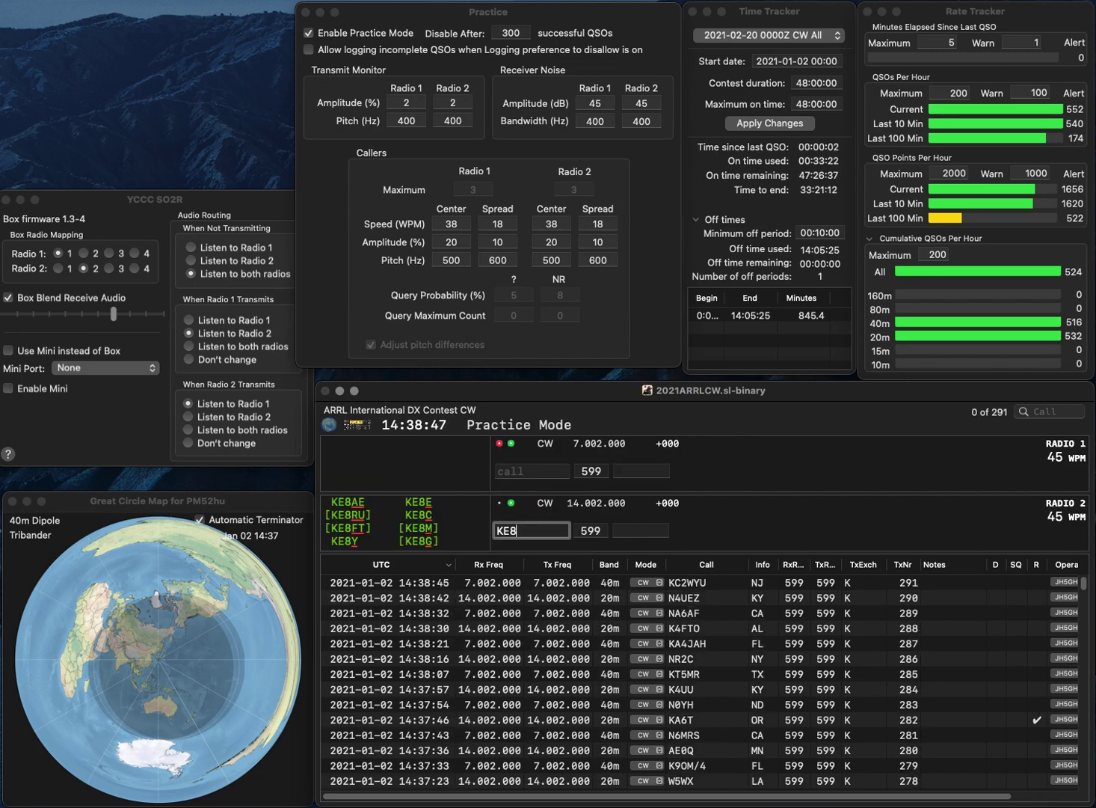
{"action": "key", "text": "BackSpace"}
{"action": "key", "text": "BackSpace"}
{"action": "type", "text": "UF"}
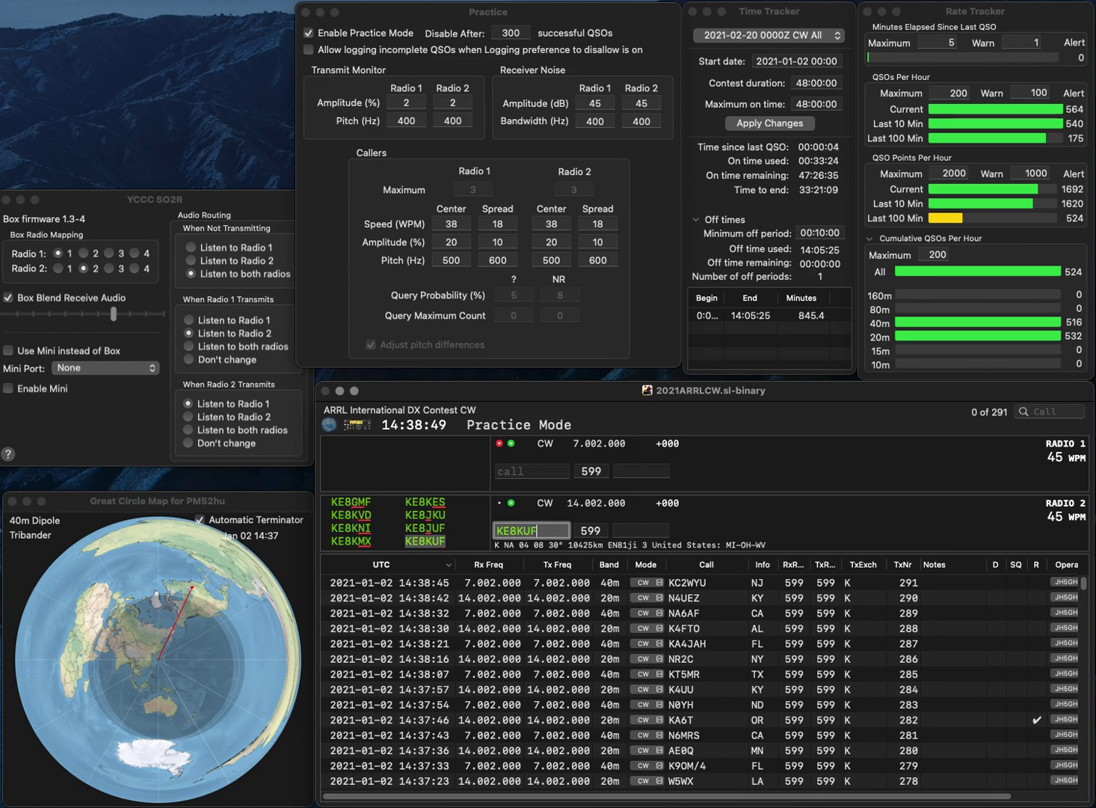
{"action": "key", "text": "Return"}
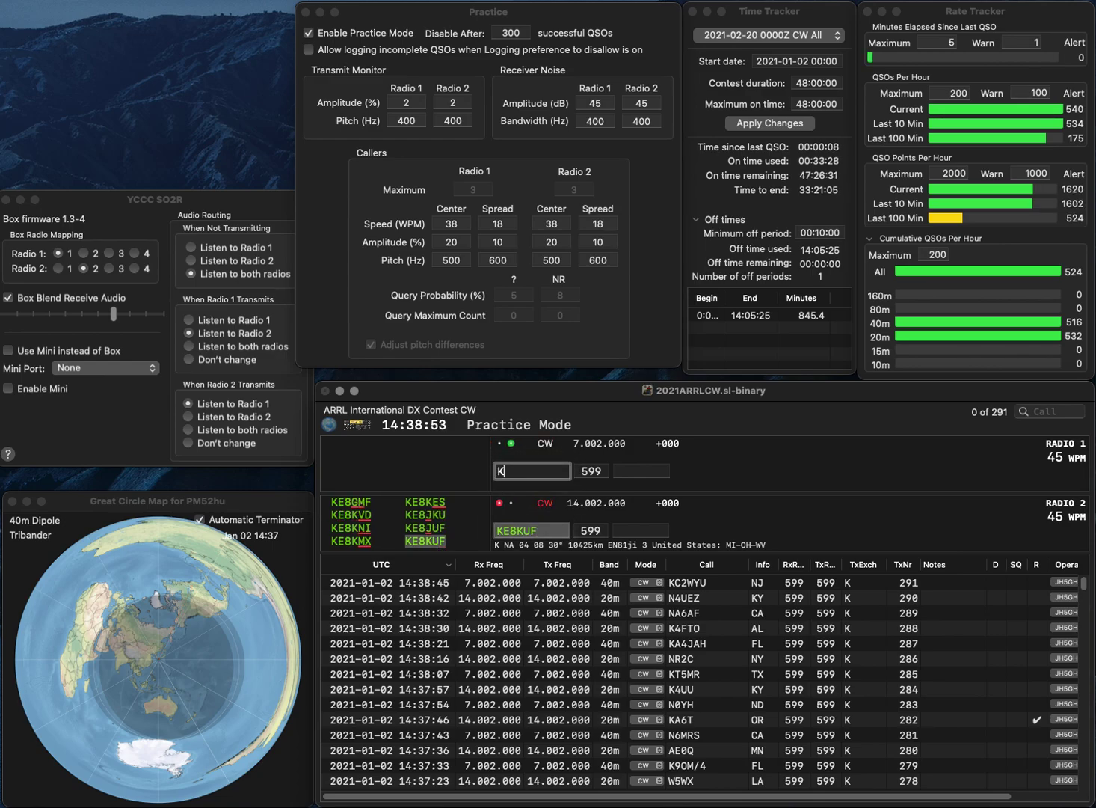
Step: Enter the suffix KDT on Radio 1, complete the call as N7KDT and answer it
{"action": "type", "text": "KDT"}
{"action": "key", "text": "Left"}
{"action": "key", "text": "Left"}
{"action": "key", "text": "Left"}
{"action": "type", "text": "N7"}
{"action": "key", "text": "Return"}
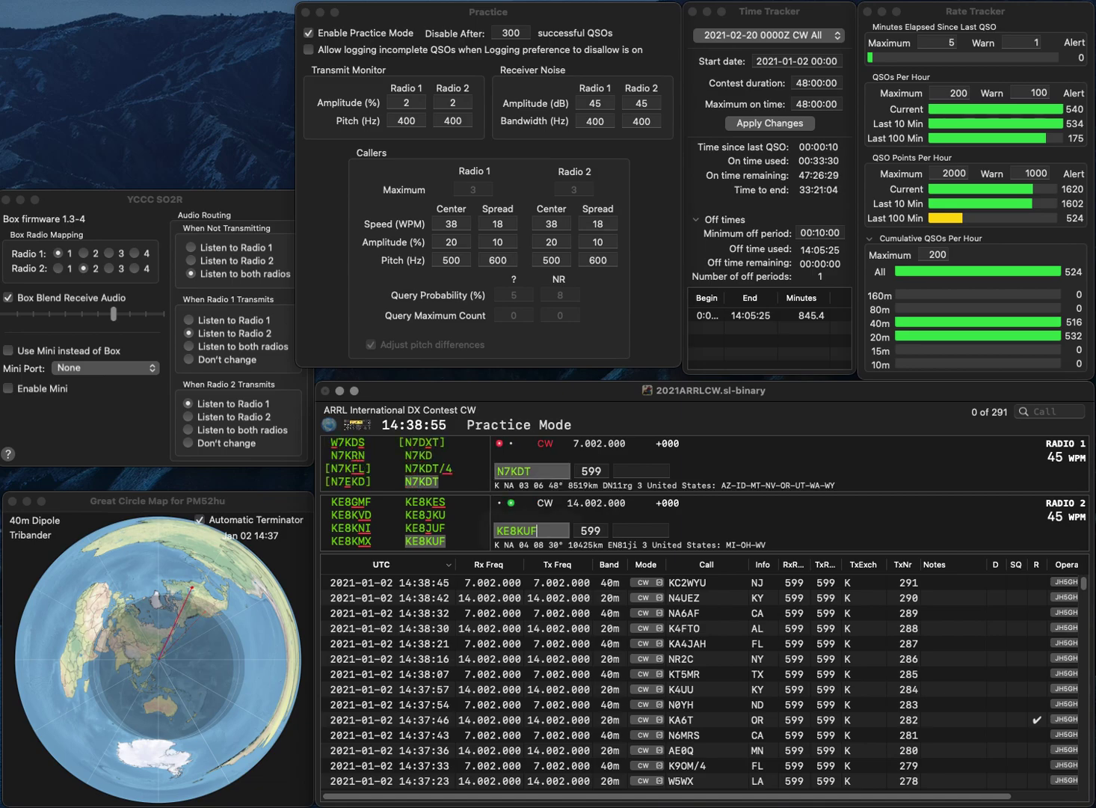
{"action": "type", "text": "A"}
{"action": "type", "text": "V"}
{"action": "key", "text": "Return"}
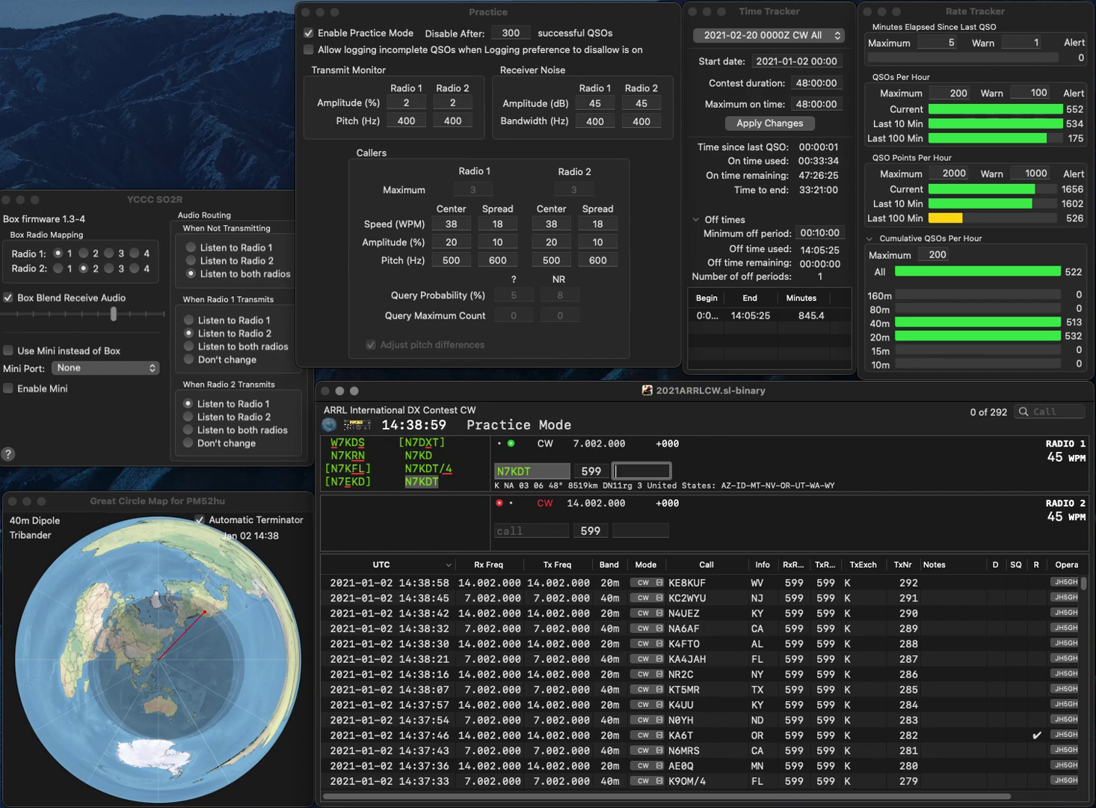
{"action": "type", "text": "MT"}
{"action": "key", "text": "Return"}
Step: Send the partial call KDC on Radio 2
{"action": "type", "text": "KG"}
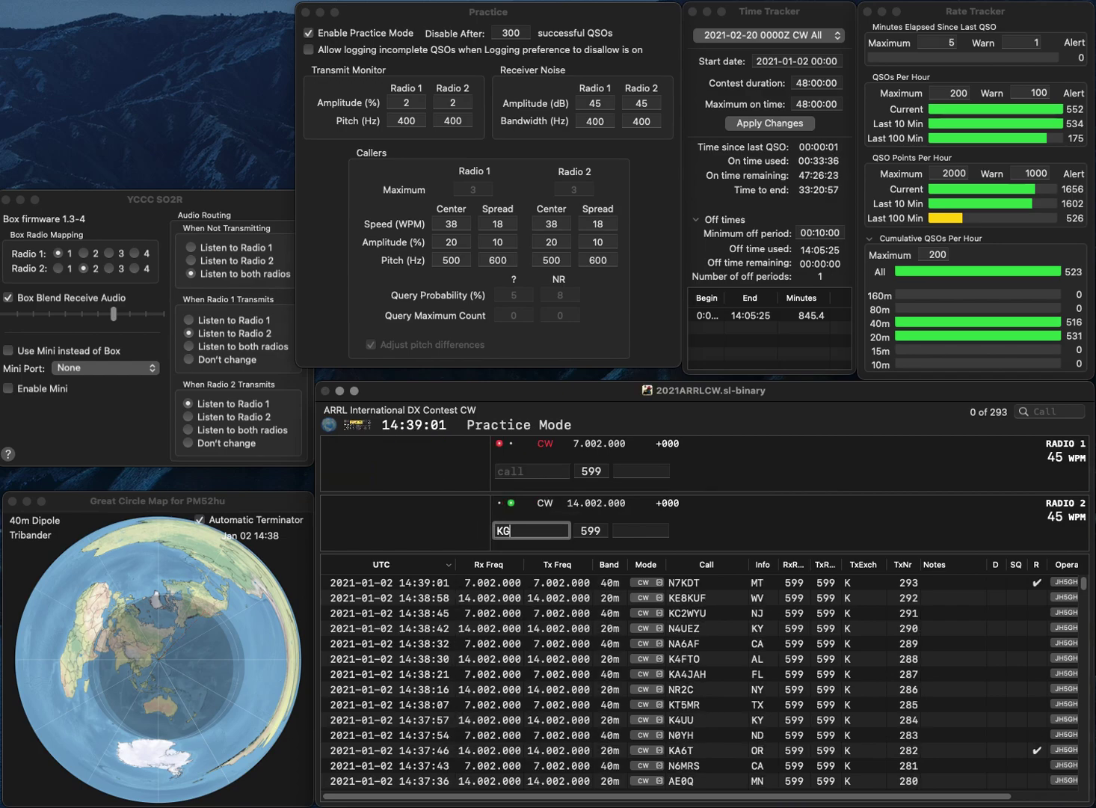
{"action": "key", "text": "BackSpace"}
{"action": "type", "text": "DC"}
{"action": "key", "text": "Return"}
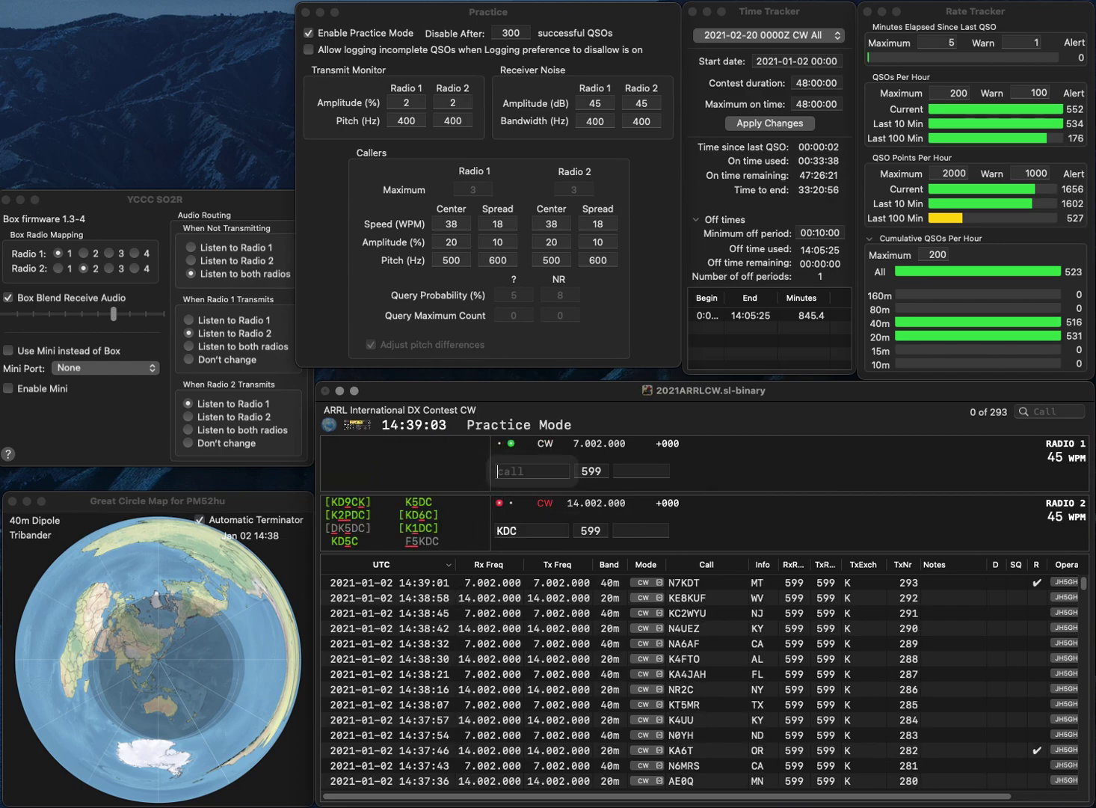
Step: Enter the call KQ6CS on Radio 1 and answer the station
{"action": "type", "text": "K"}
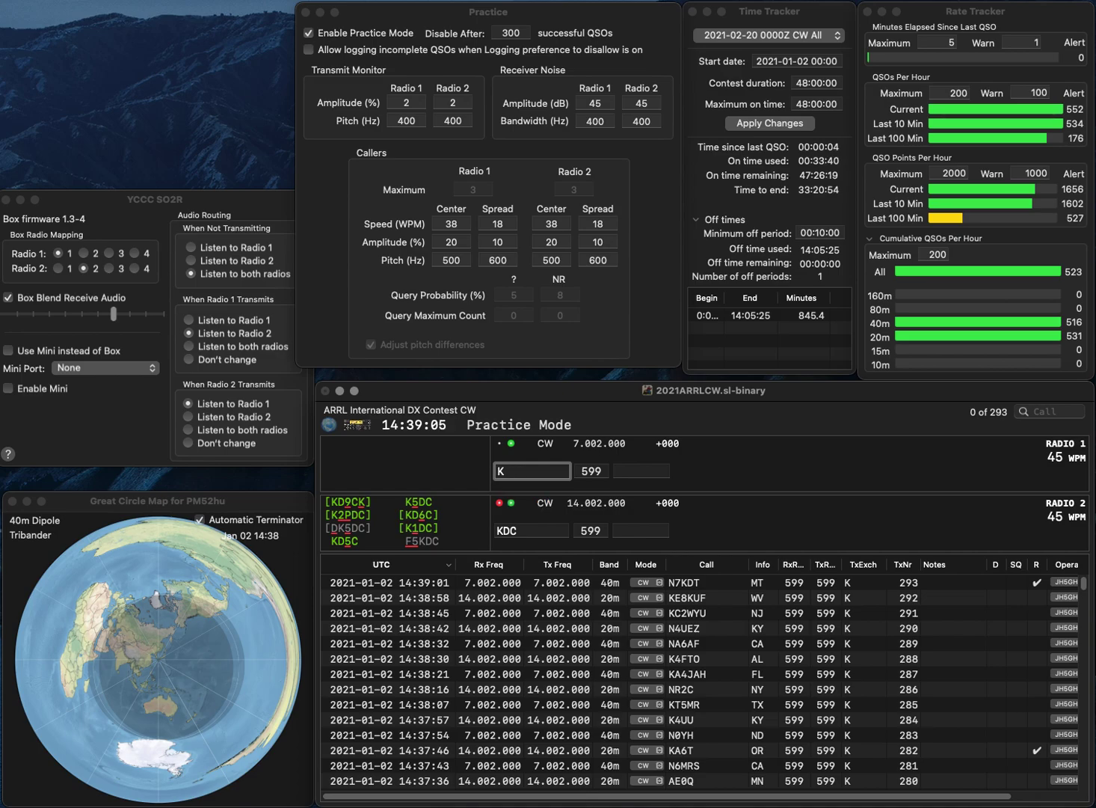
{"action": "type", "text": "Q6CW"}
{"action": "key", "text": "BackSpace"}
{"action": "type", "text": "S"}
{"action": "key", "text": "Return"}
Step: Complete the partial call on Radio 2 as KD4ADC and answer it
{"action": "key", "text": "BackSpace"}
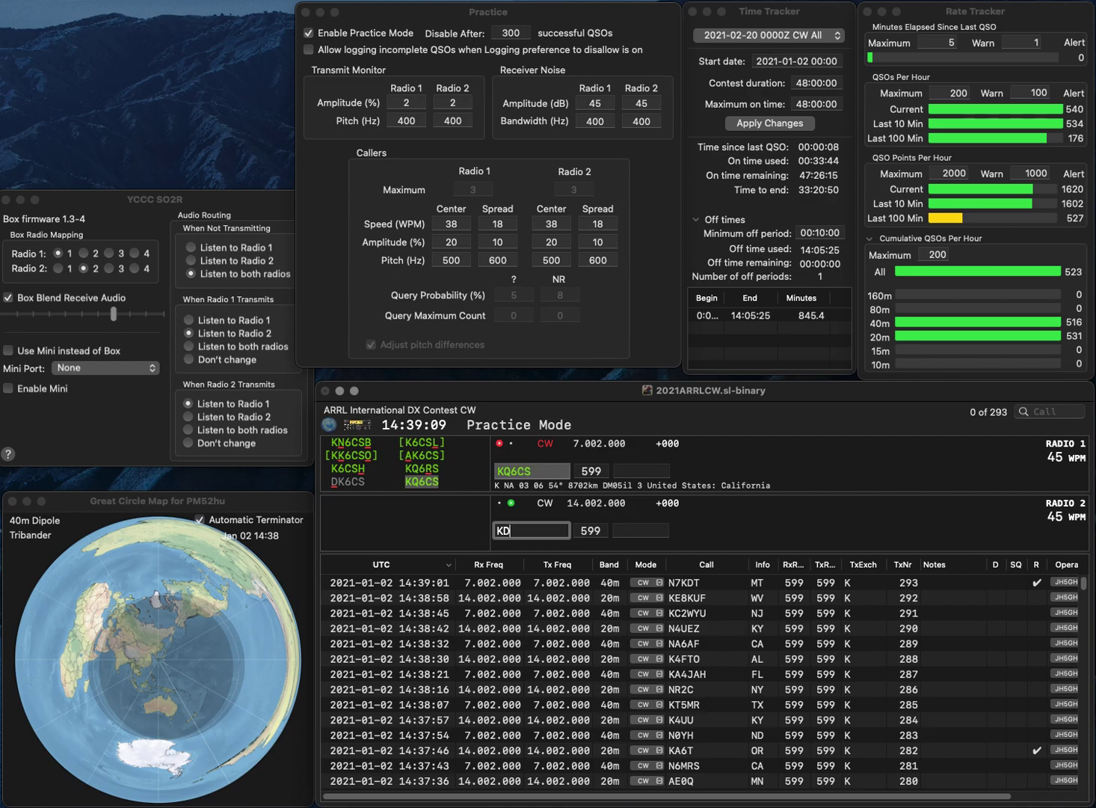
{"action": "type", "text": "4ADC"}
{"action": "key", "text": "Return"}
Step: Log KQ6CS with exchange CA on Radio 1 and KD4ADC with exchange FL on Radio 2
{"action": "key", "text": "Tab"}
{"action": "type", "text": "CA"}
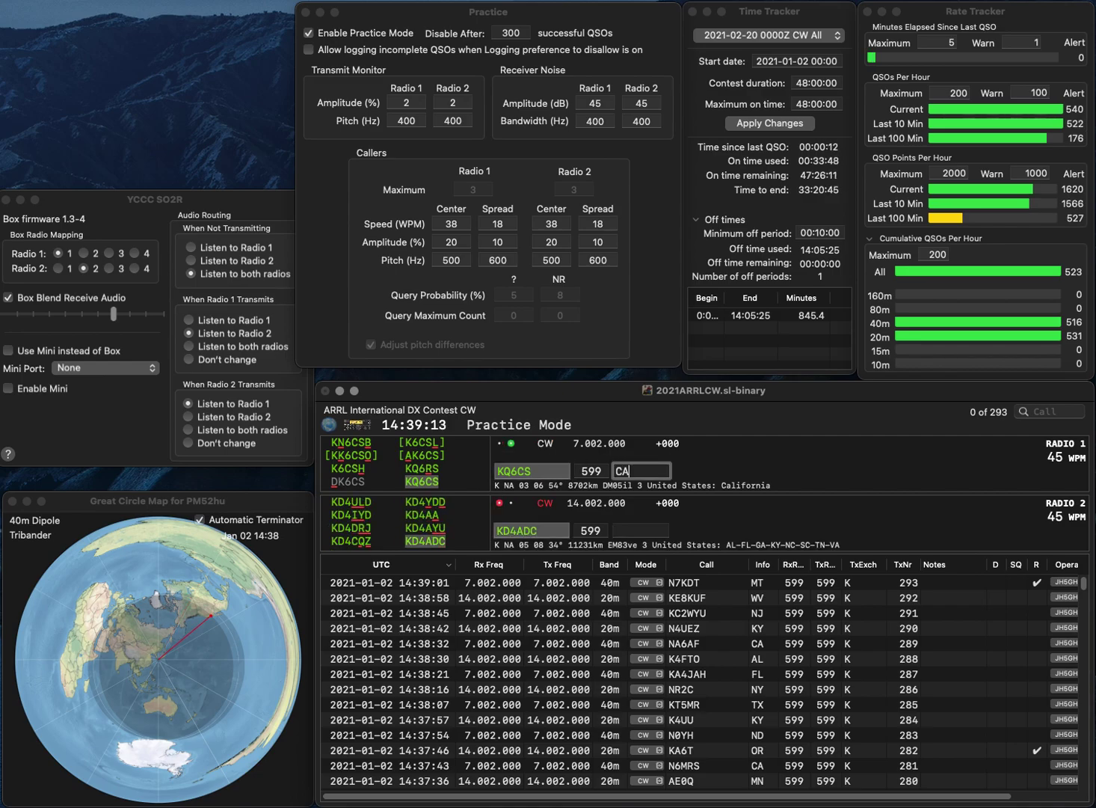
{"action": "key", "text": "Return"}
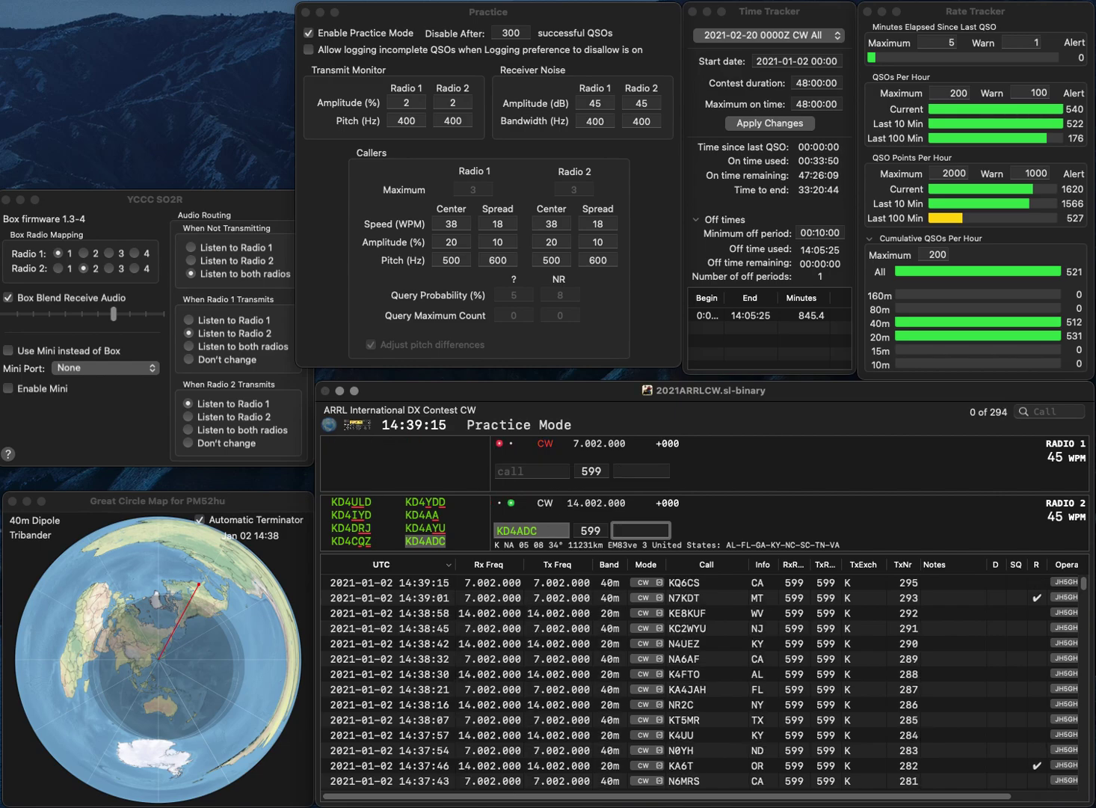
{"action": "type", "text": "FL"}
{"action": "key", "text": "Return"}
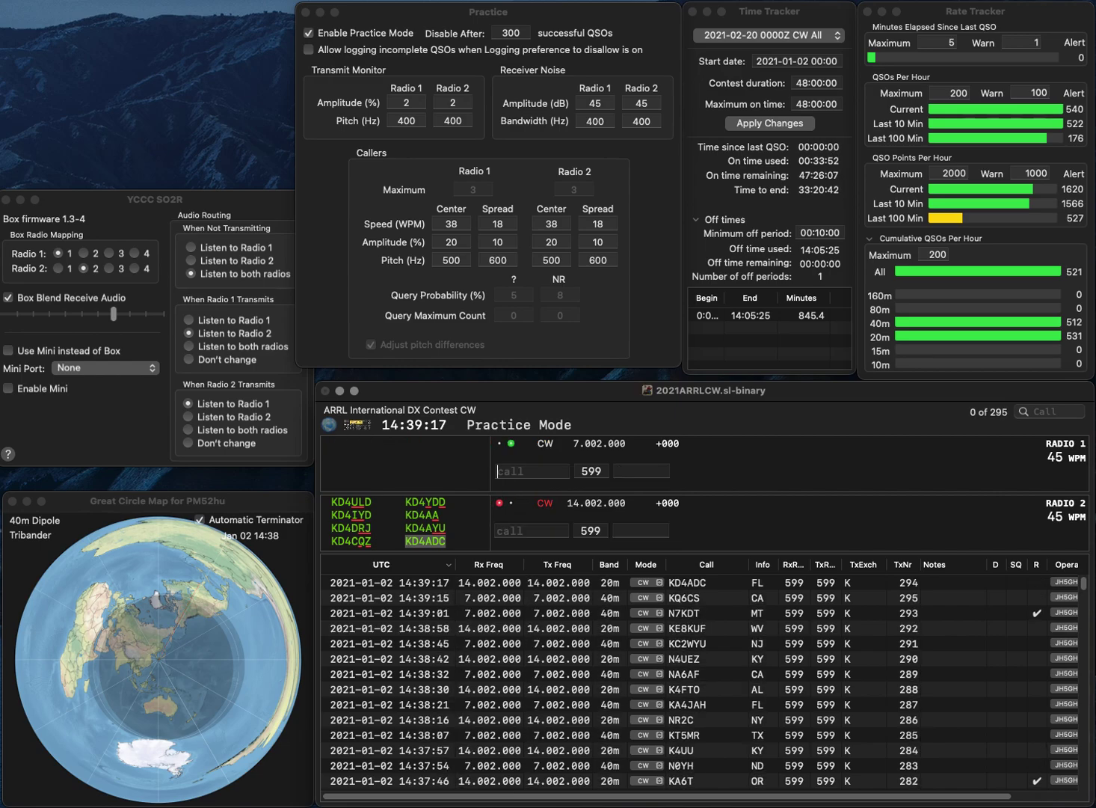
{"action": "type", "text": "WE9L"}
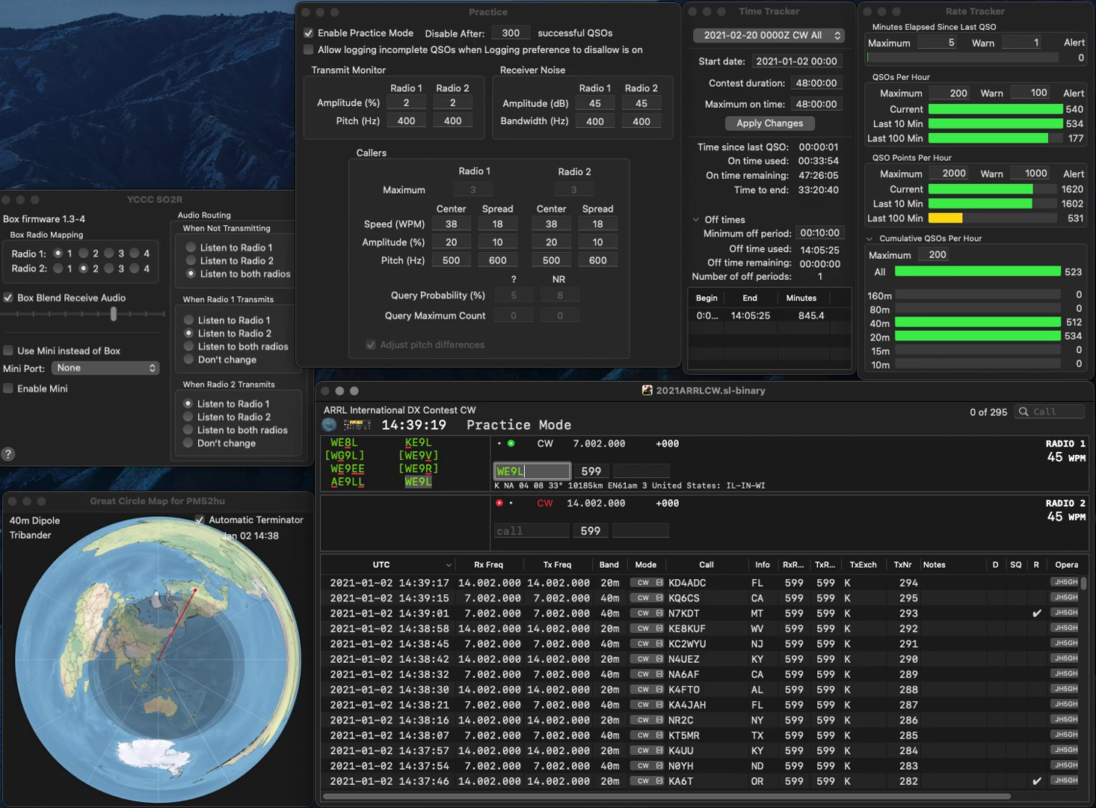
{"action": "key", "text": "Return"}
{"action": "type", "text": "VE3WG"}
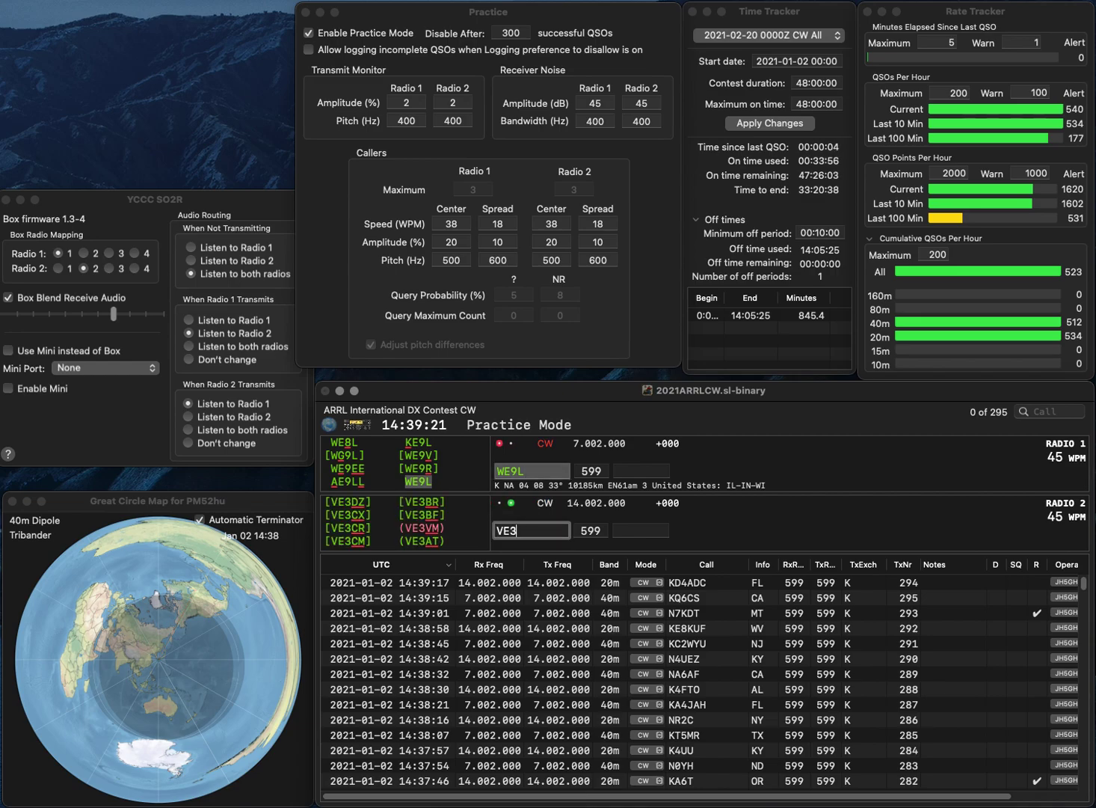
{"action": "key", "text": "Return"}
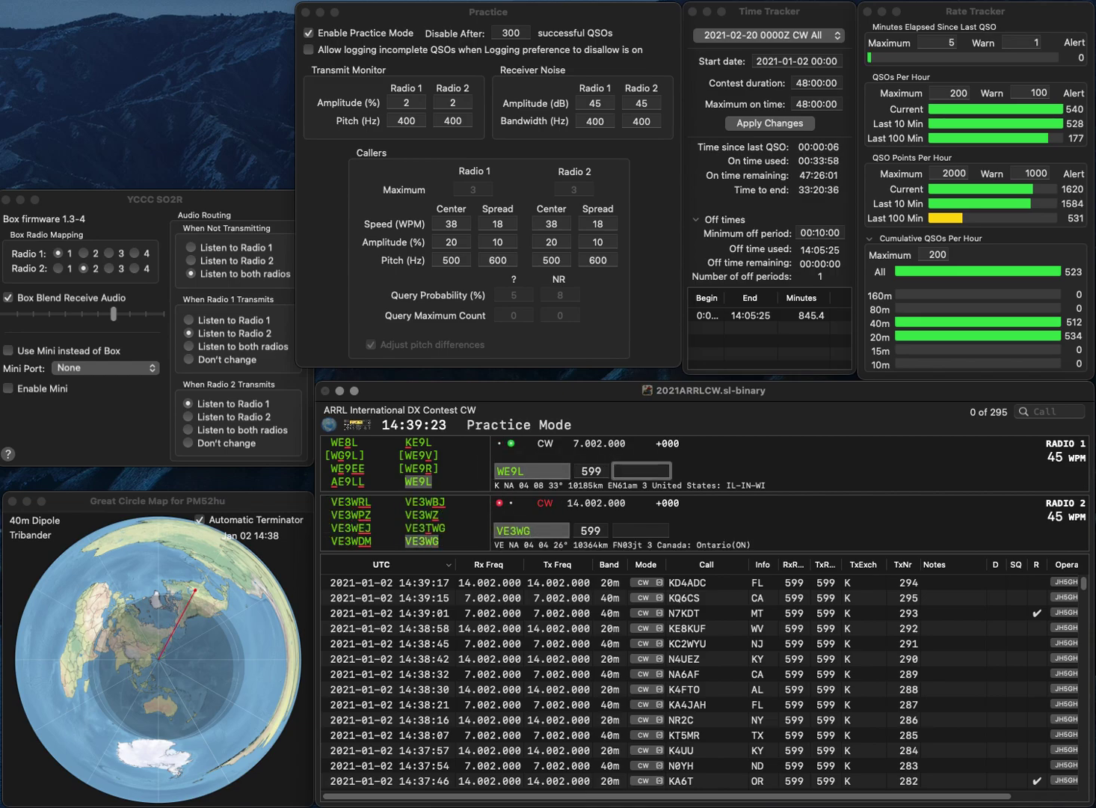
{"action": "key", "text": "Return"}
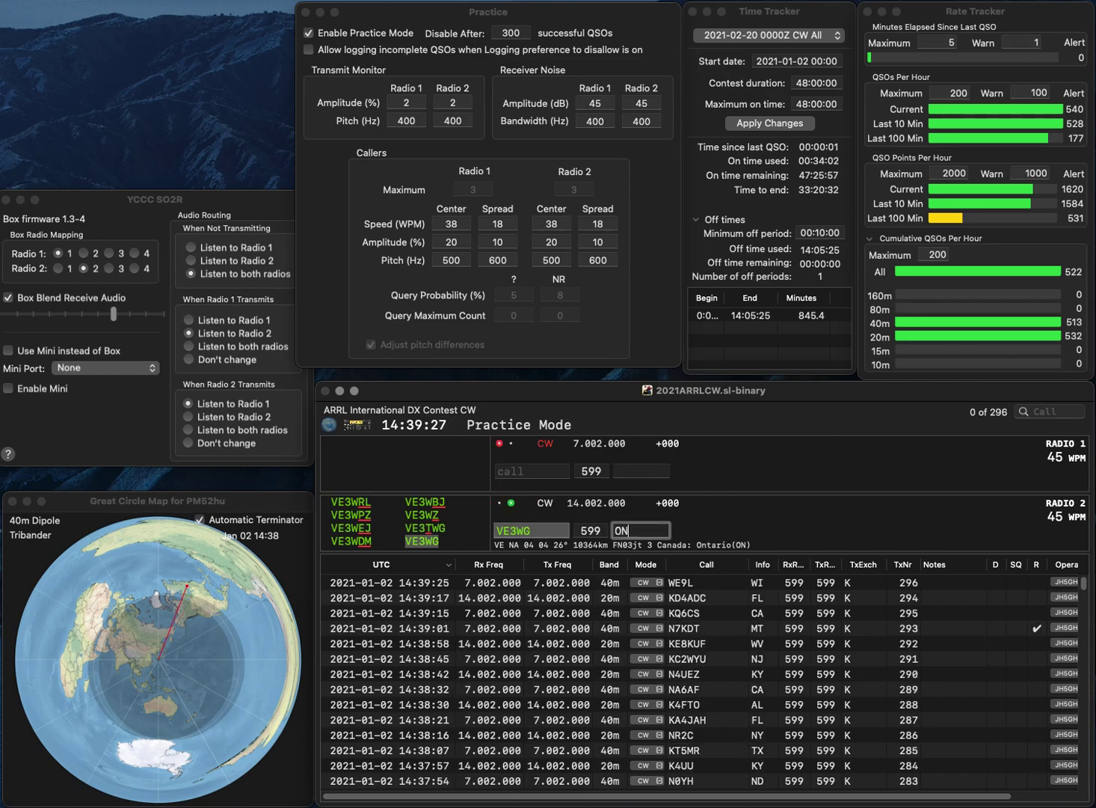
{"action": "key", "text": "Return"}
Step: Answer K7BA on Radio 1 and K3CWP on Radio 2
{"action": "type", "text": "K7"}
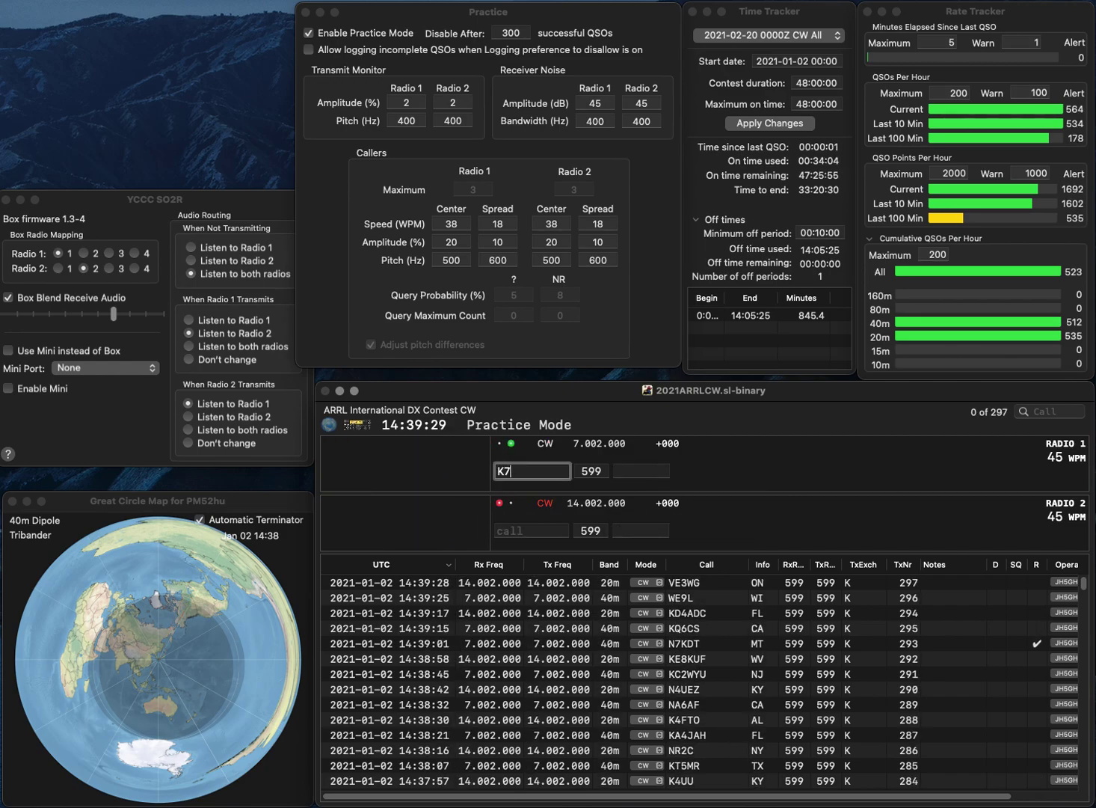
{"action": "type", "text": "BA"}
{"action": "key", "text": "Return"}
{"action": "type", "text": "3CWP"}
{"action": "key", "text": "ctrl+a"}
{"action": "type", "text": "K"}
{"action": "key", "text": "Return"}
Step: Log K7BA with exchange WY on Radio 1
{"action": "key", "text": "Tab"}
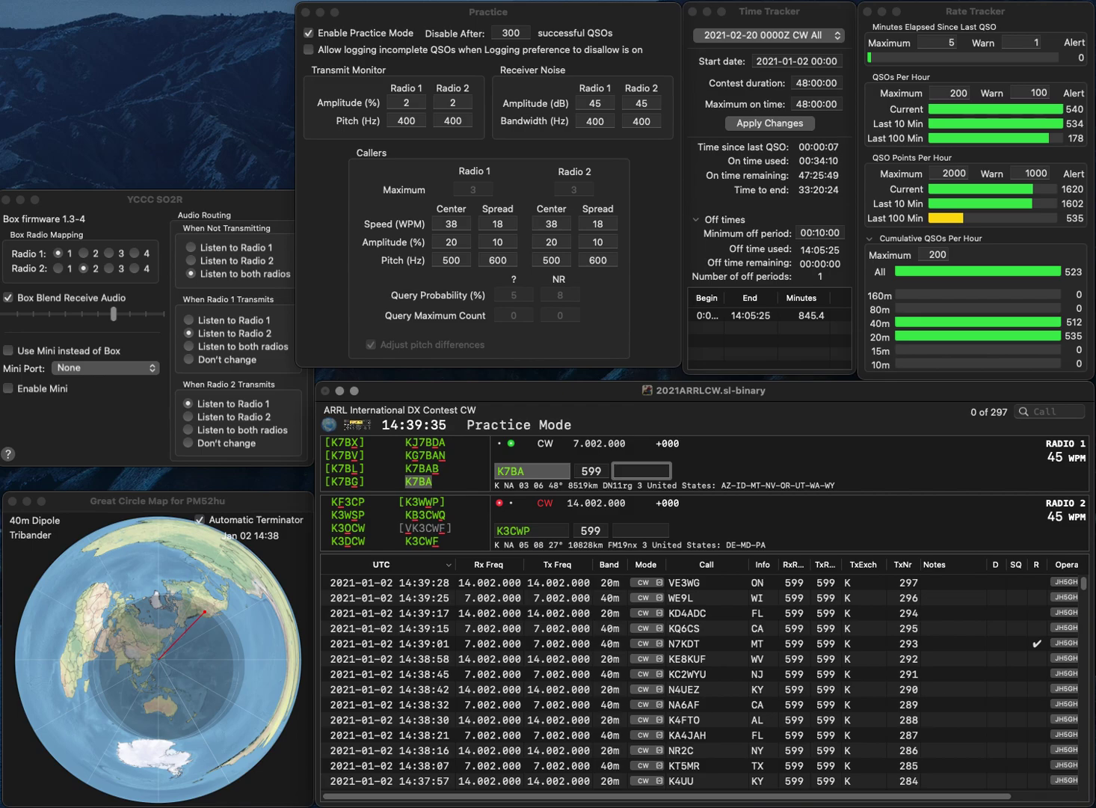
{"action": "type", "text": "WY"}
{"action": "key", "text": "Return"}
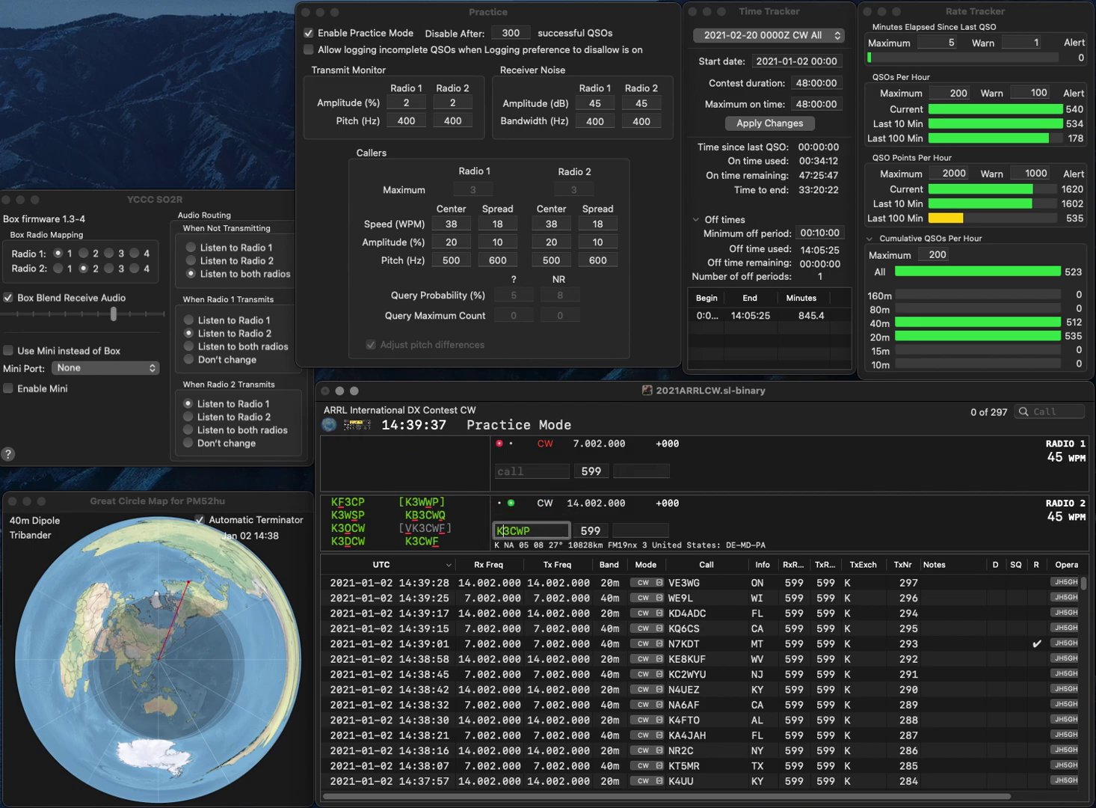
{"action": "key", "text": "BackSpace"}
{"action": "type", "text": "4"}
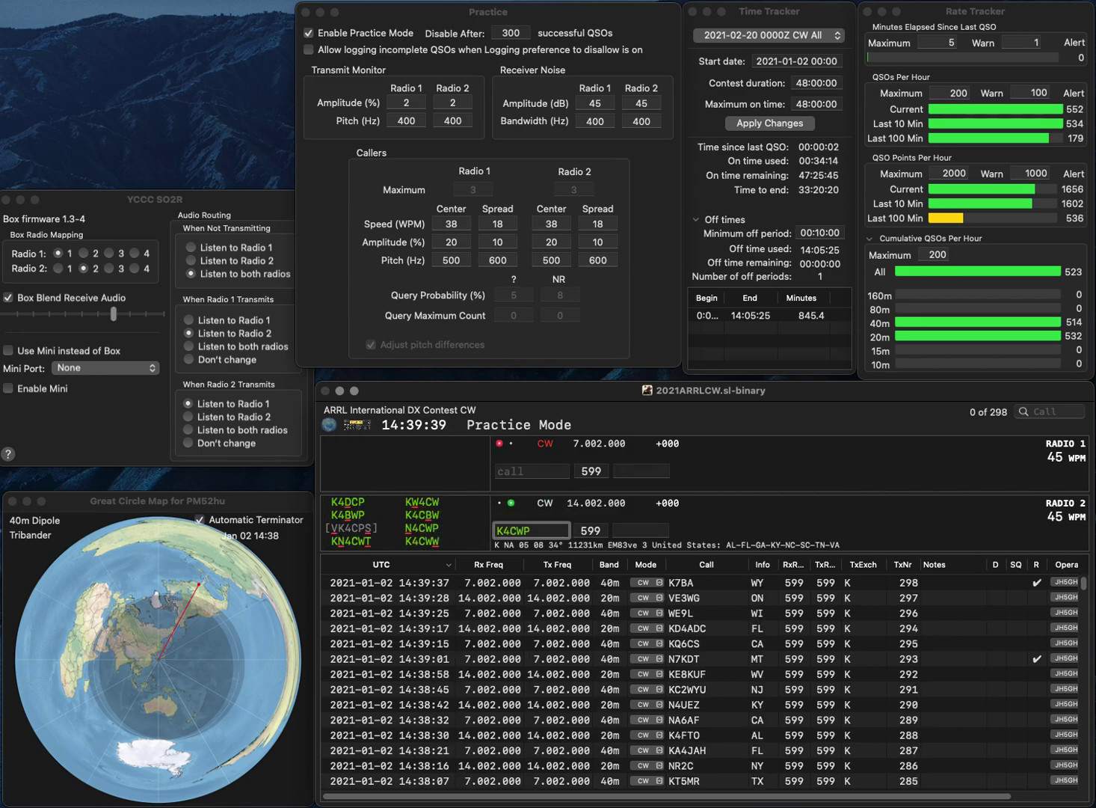
{"action": "key", "text": "BackSpace"}
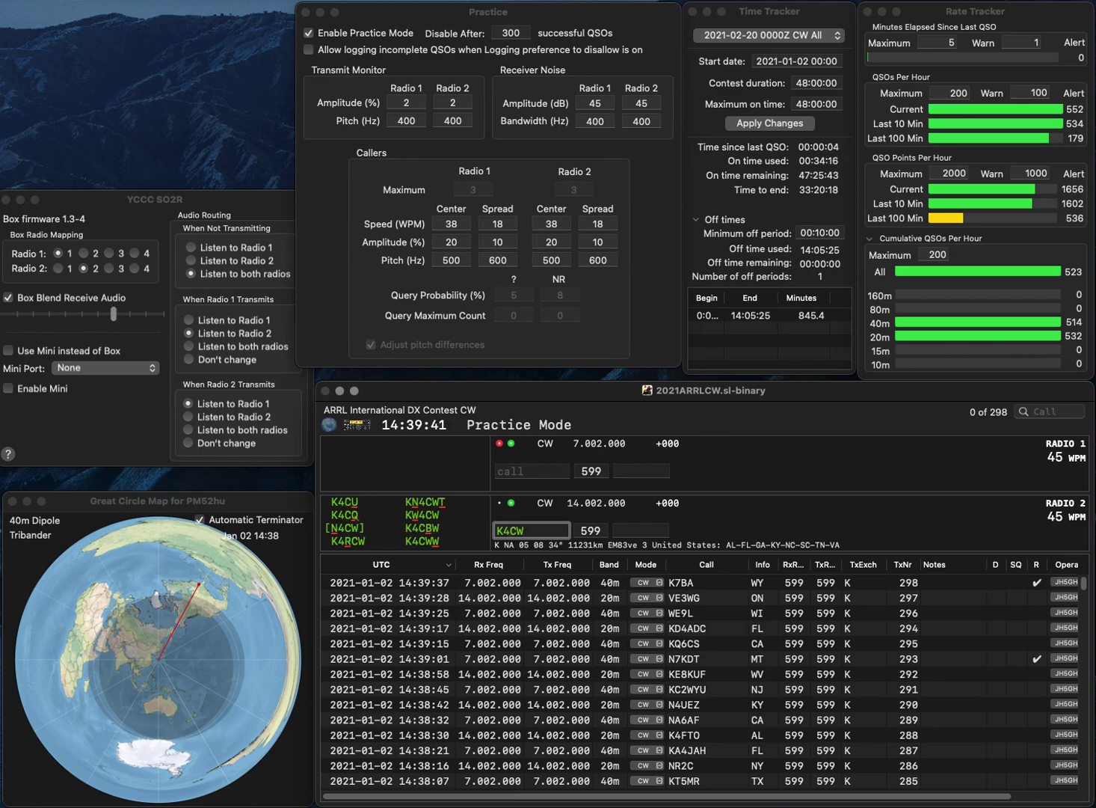
{"action": "type", "text": "P"}
{"action": "key", "text": "Up"}
{"action": "type", "text": "P"}
{"action": "key", "text": "Return"}
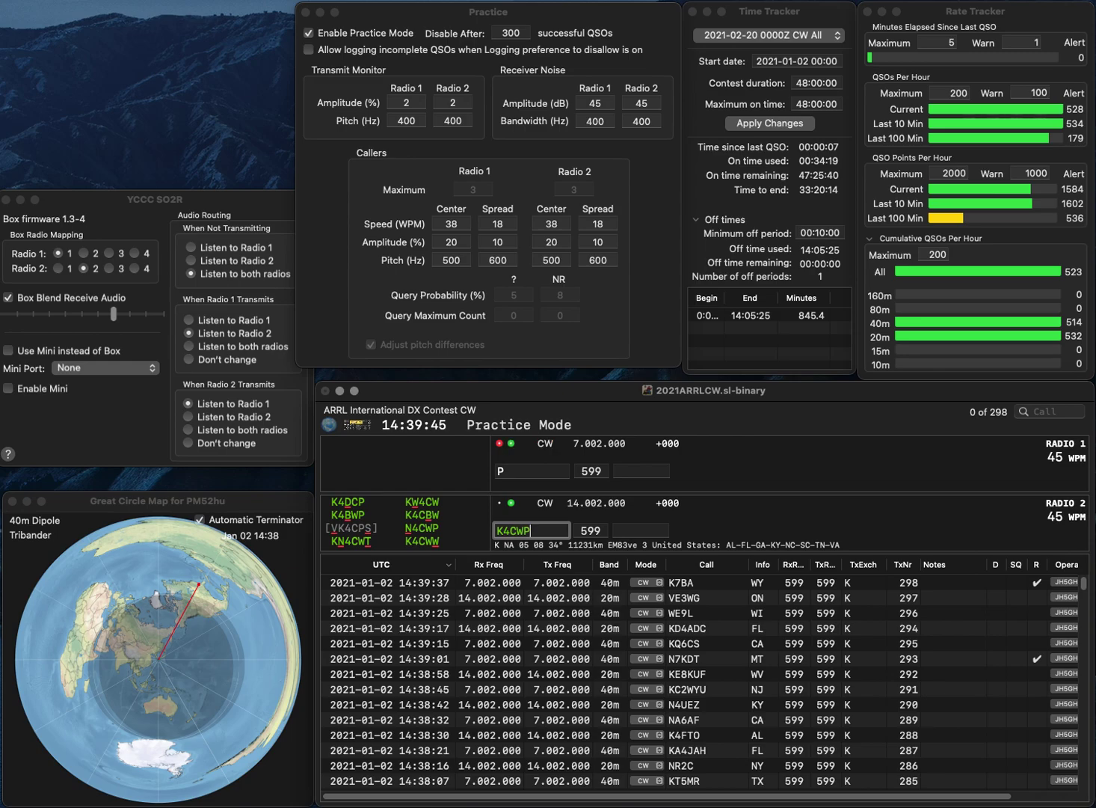
{"action": "key", "text": "Up"}
{"action": "key", "text": "F1"}
{"action": "key", "text": "Down"}
{"action": "key", "text": "Return"}
{"action": "key", "text": "Up"}
{"action": "key", "text": "BackSpace"}
{"action": "type", "text": "W"}
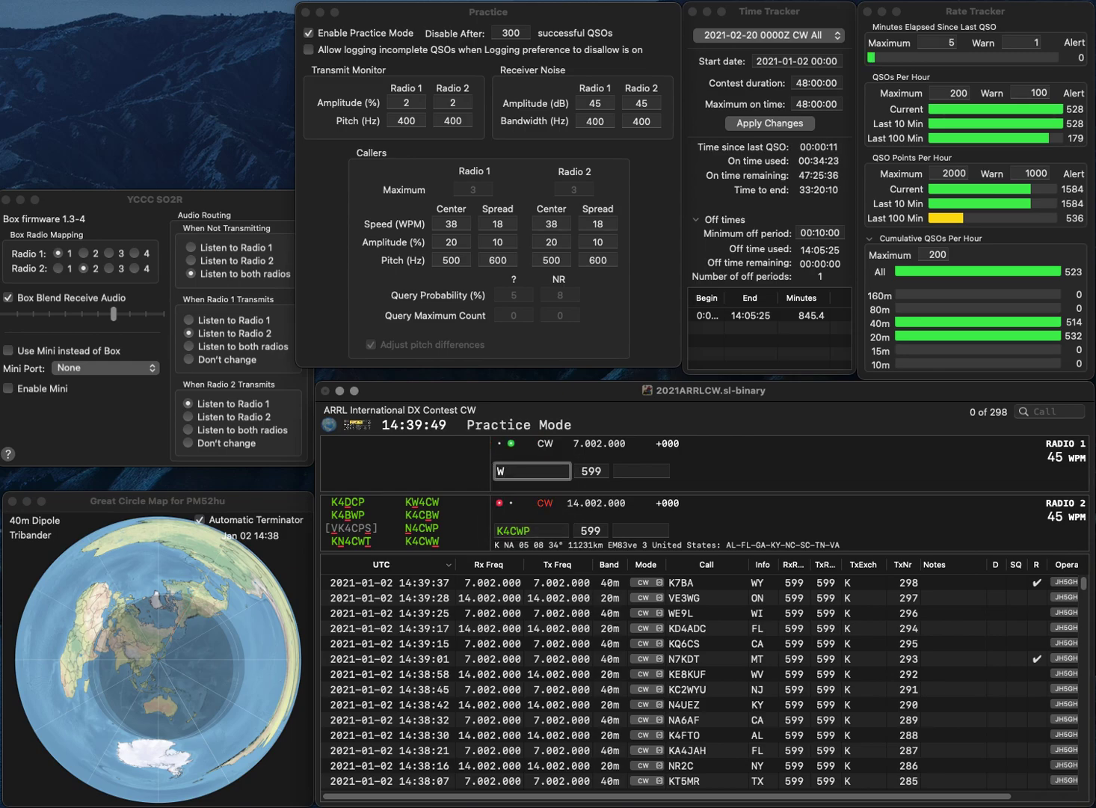
{"action": "type", "text": "B8SK"}
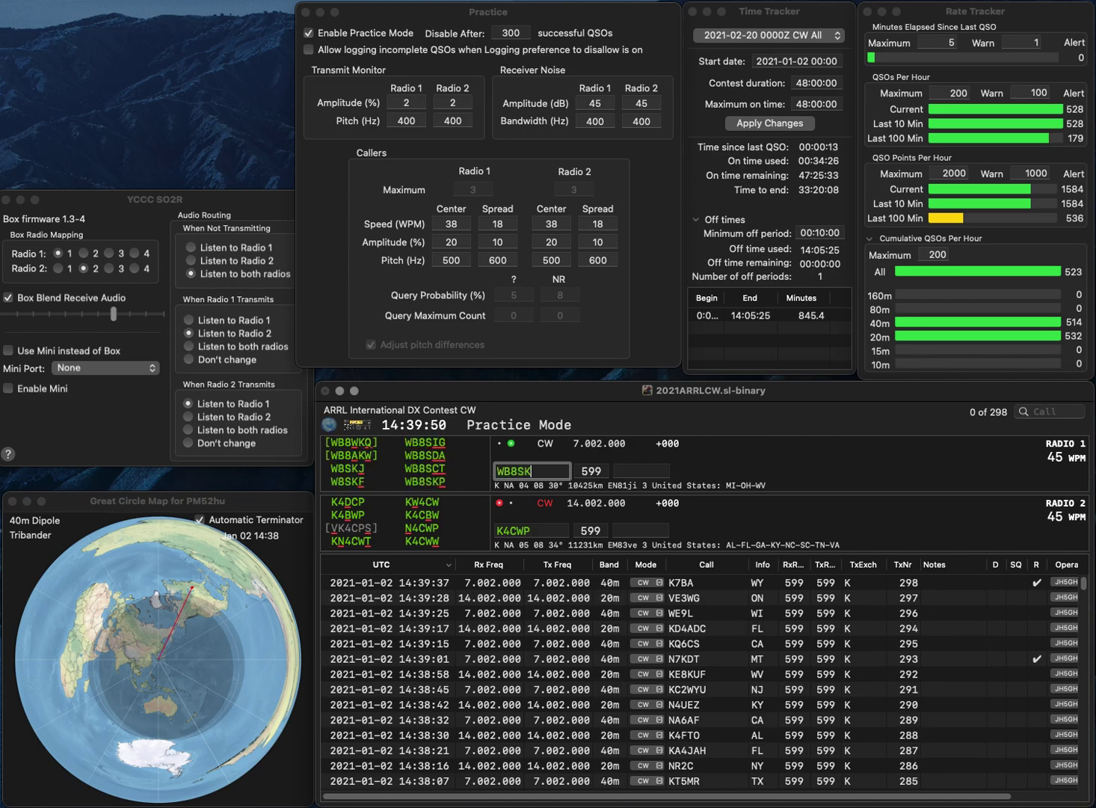
{"action": "type", "text": "P"}
{"action": "key", "text": "Return"}
{"action": "key", "text": "BackSpace"}
{"action": "key", "text": "BackSpace"}
{"action": "type", "text": "WP"}
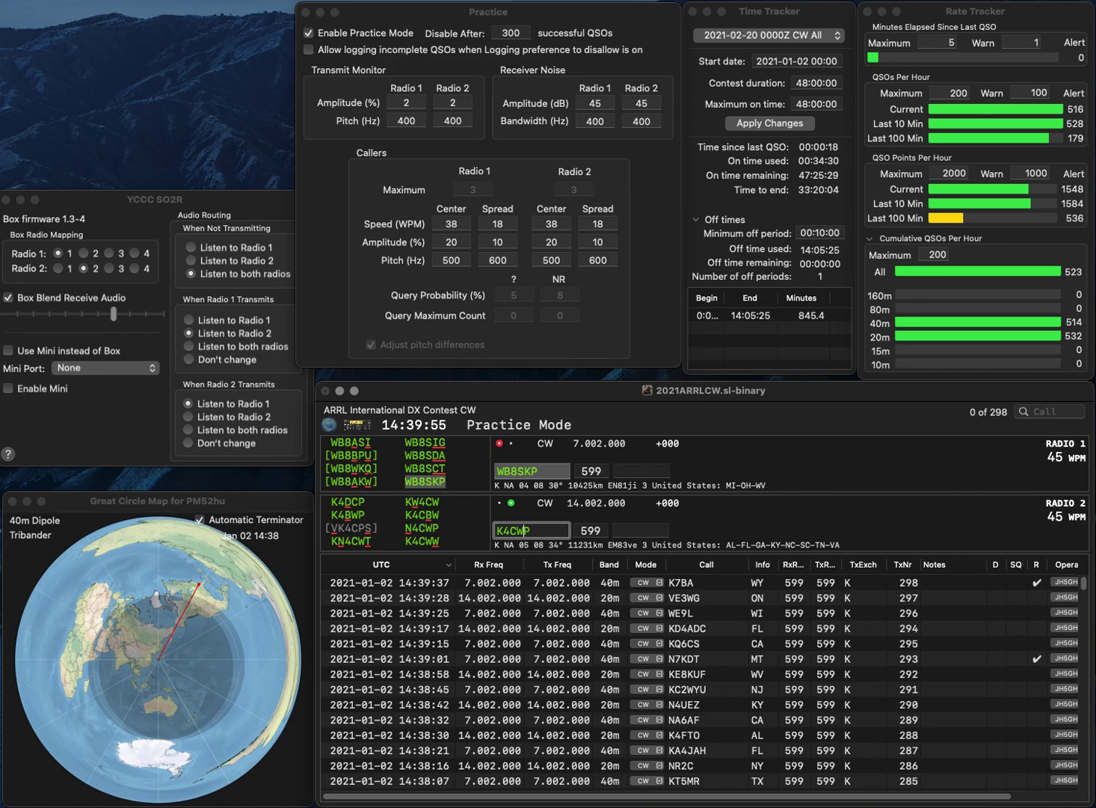
{"action": "key", "text": "Left"}
{"action": "key", "text": "BackSpace"}
{"action": "type", "text": "N"}
{"action": "key", "text": "Return"}
{"action": "key", "text": "space"}
{"action": "key", "text": "Return"}
{"action": "key", "text": "space"}
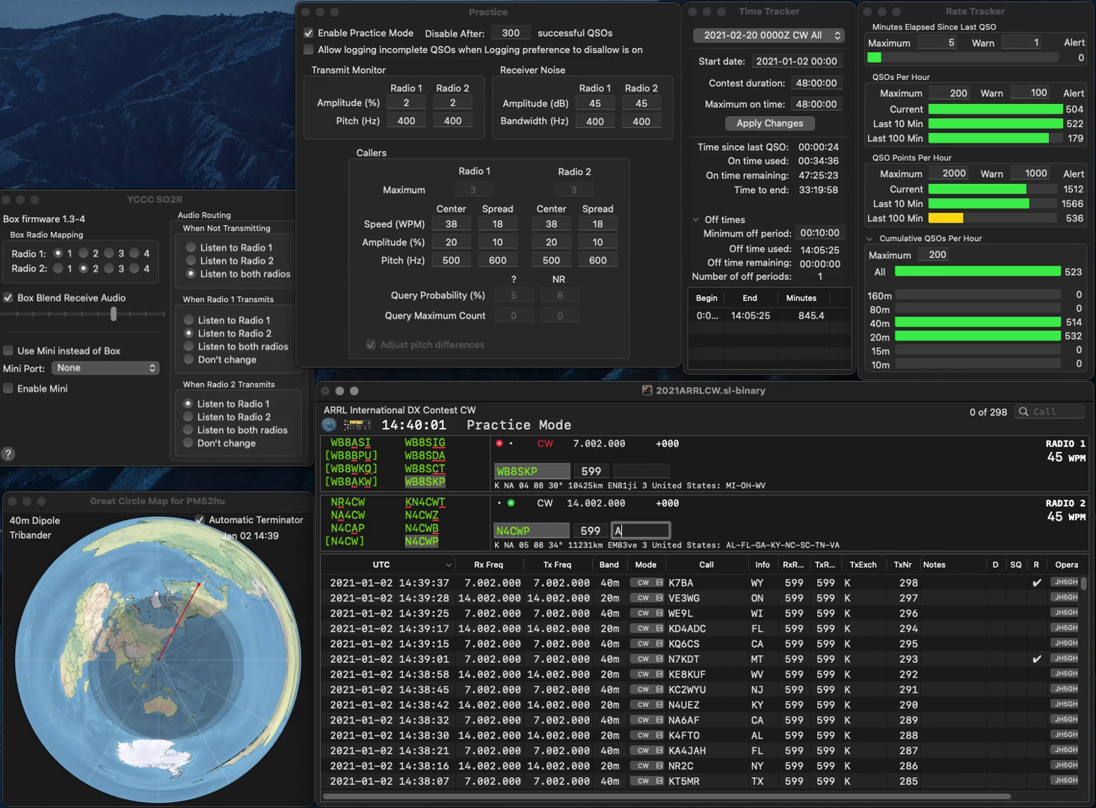
{"action": "key", "text": "backslash"}
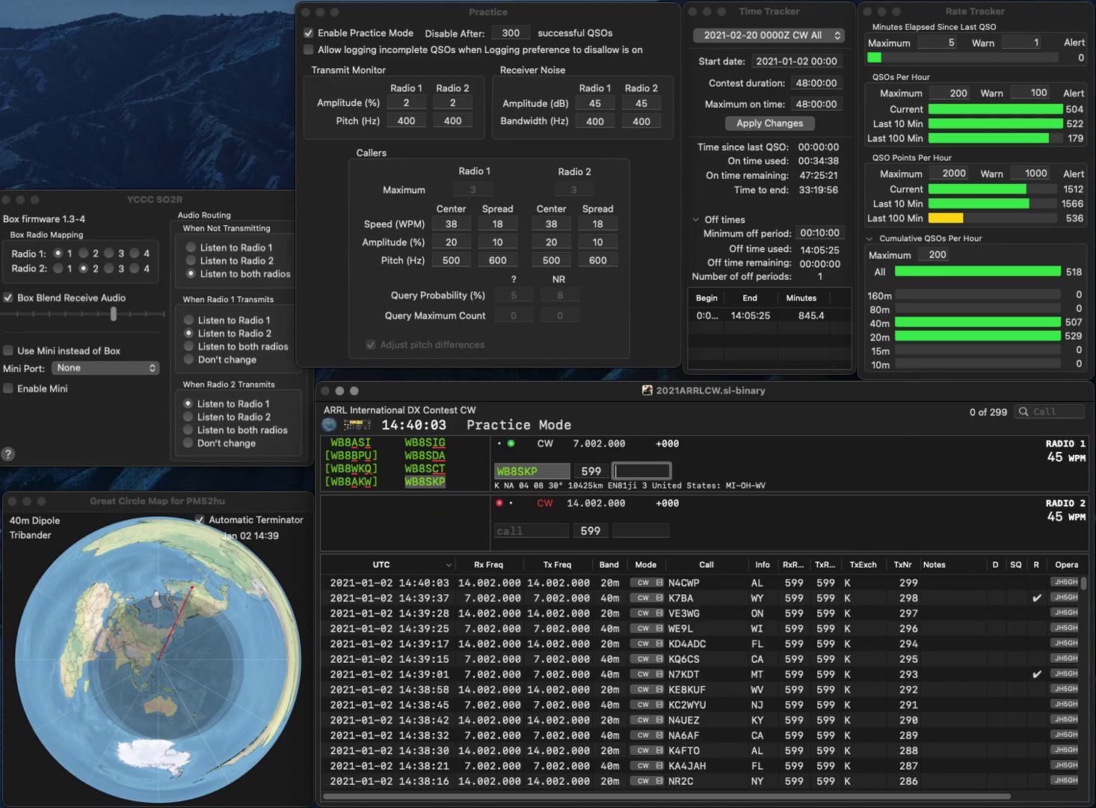
{"action": "type", "text": "OH"}
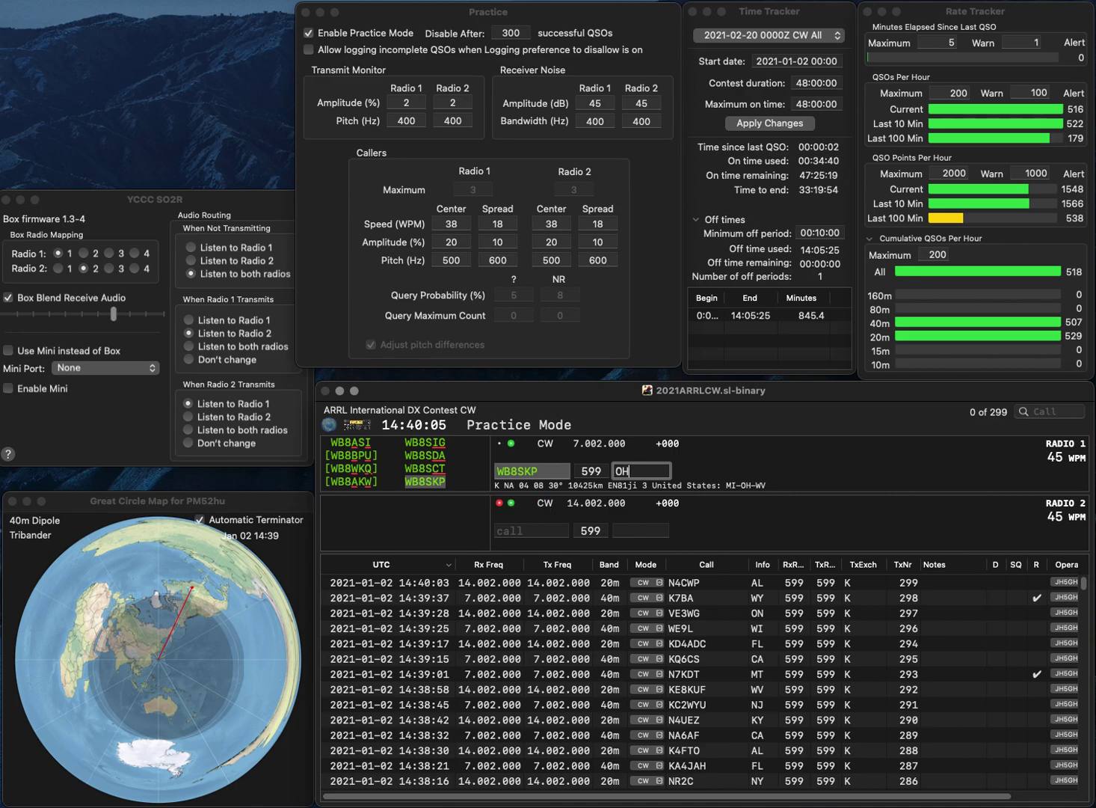
{"action": "key", "text": "Return"}
{"action": "type", "text": "K"}
{"action": "key", "text": "BackSpace"}
{"action": "type", "text": "WA0J"}
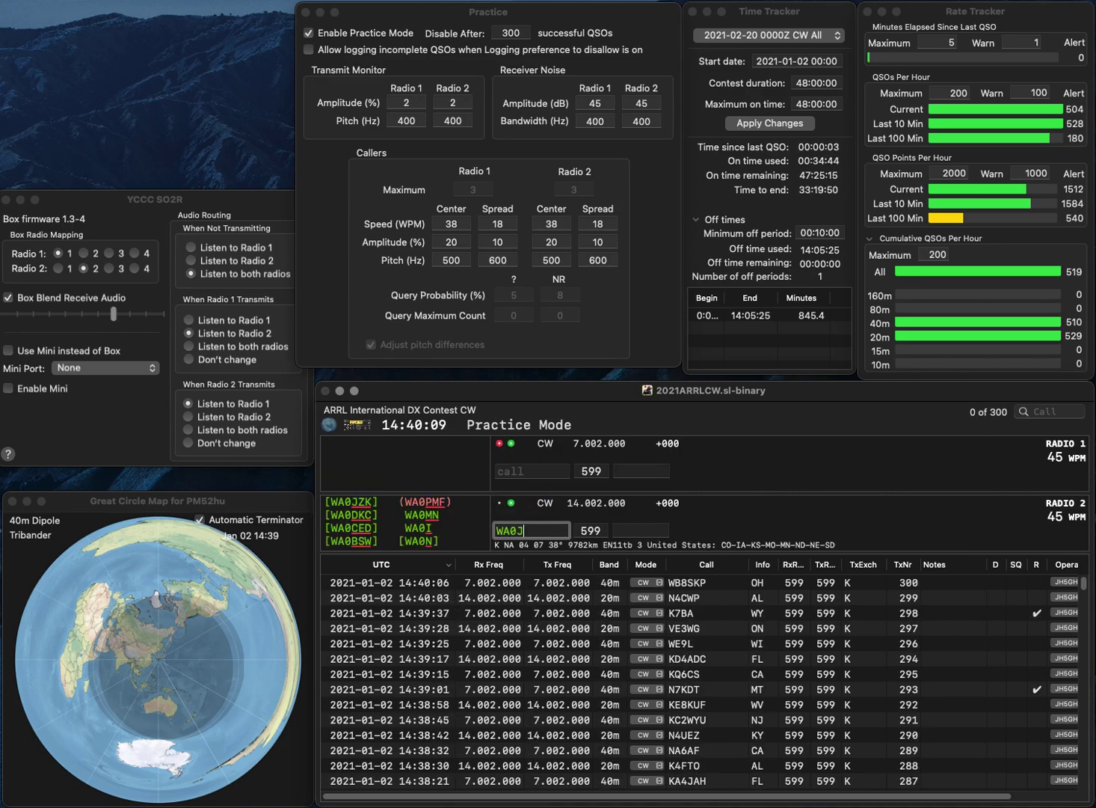
{"action": "type", "text": "JC"}
{"action": "key", "text": "Return"}
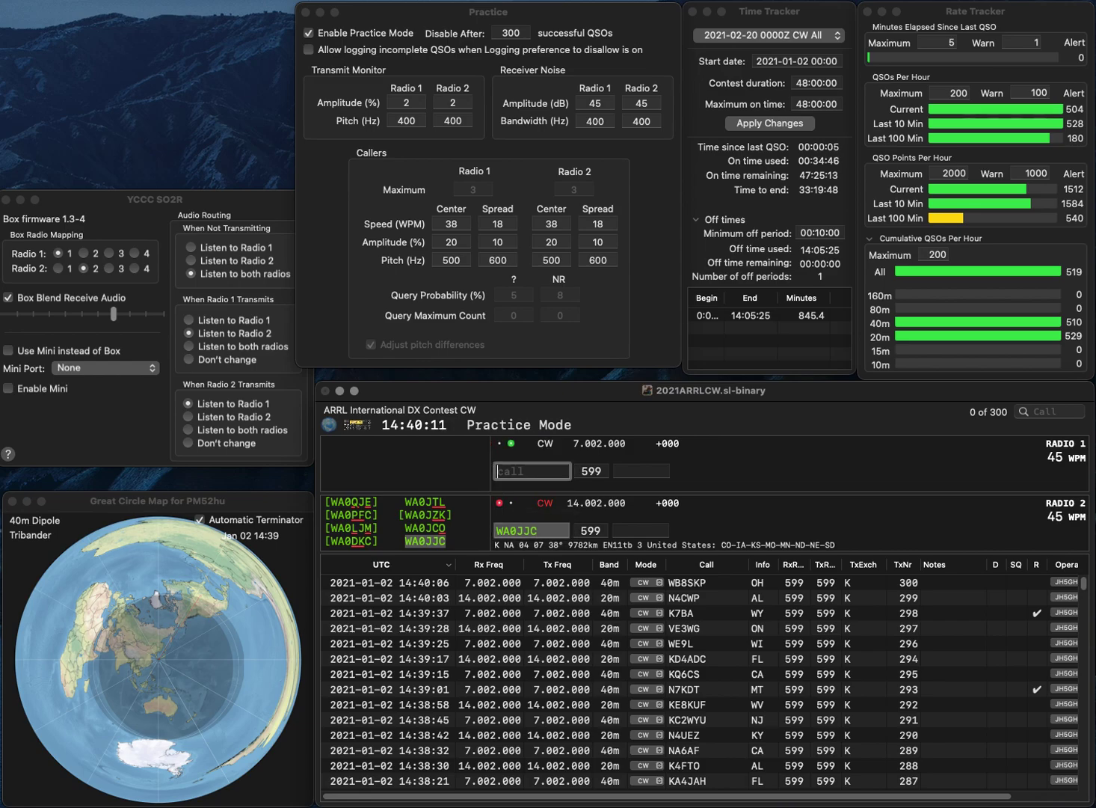
{"action": "type", "text": "AB3ZJ"}
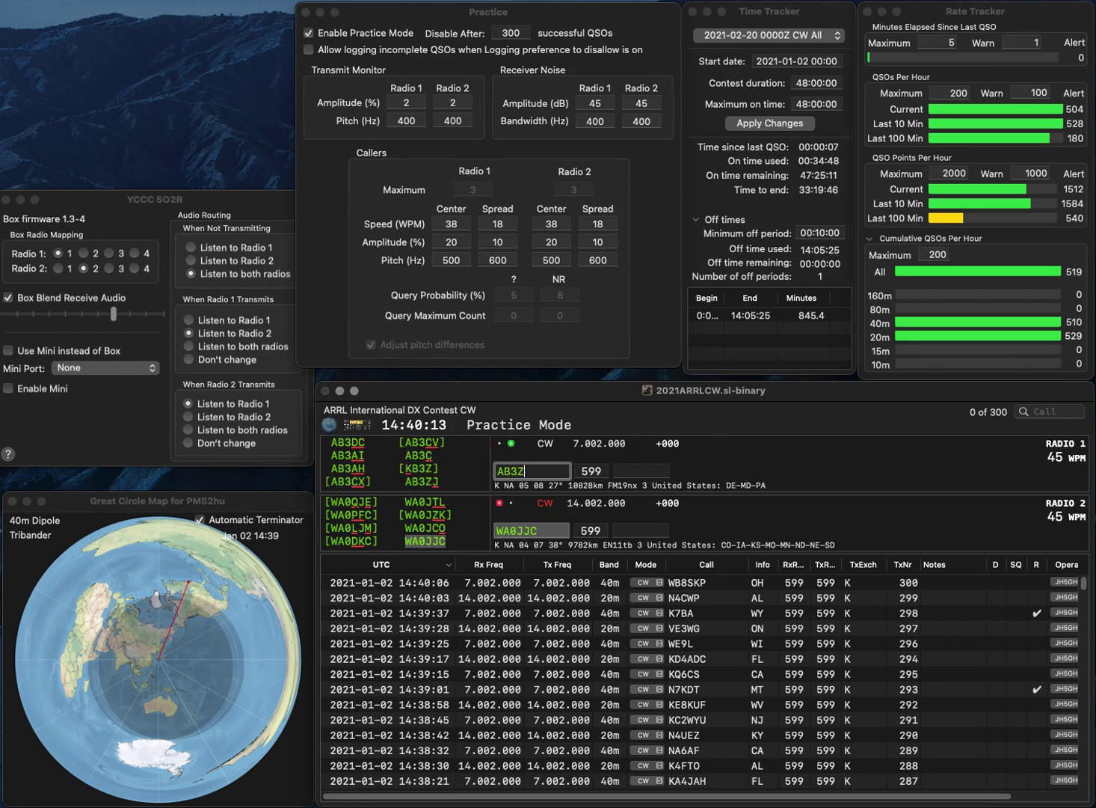
{"action": "key", "text": "Return"}
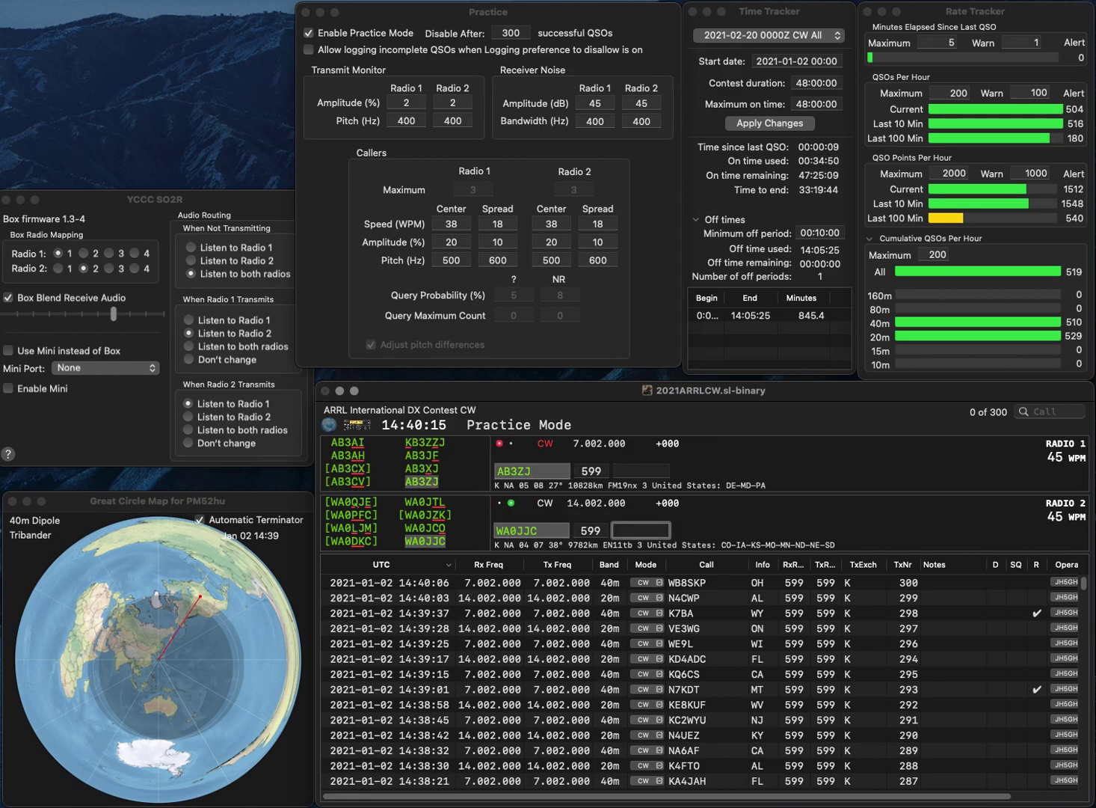
{"action": "type", "text": "CO"}
{"action": "key", "text": "Return"}
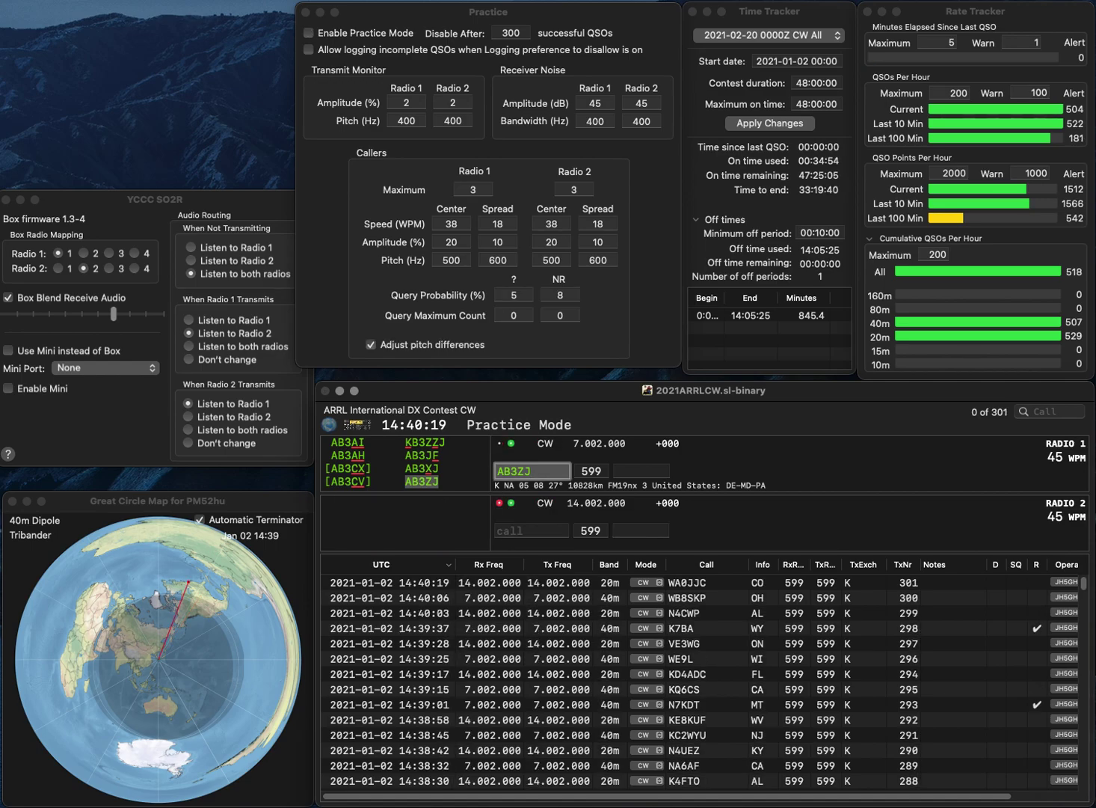